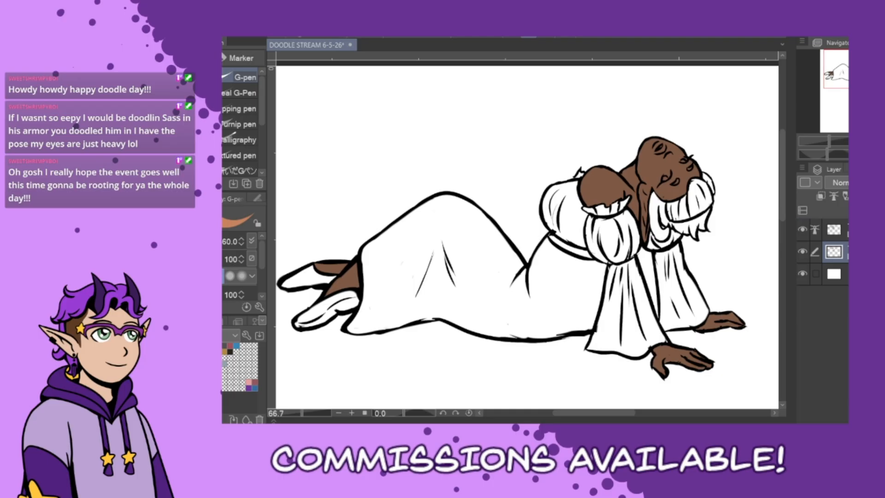
Add soft warm shading to the palms and fingers of both hands with the Soft airbrush.
key(b)
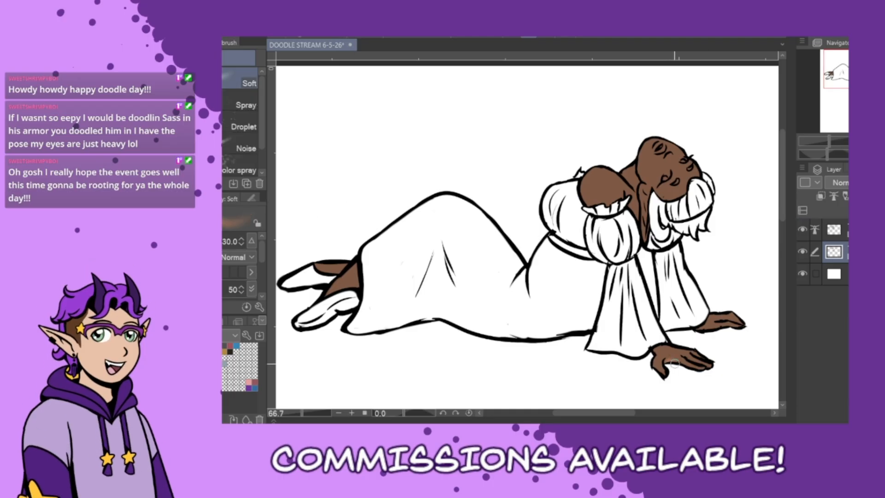
mouse_move(671, 364)
mouse_down()
mouse_move(694, 370)
mouse_move(665, 370)
mouse_up()
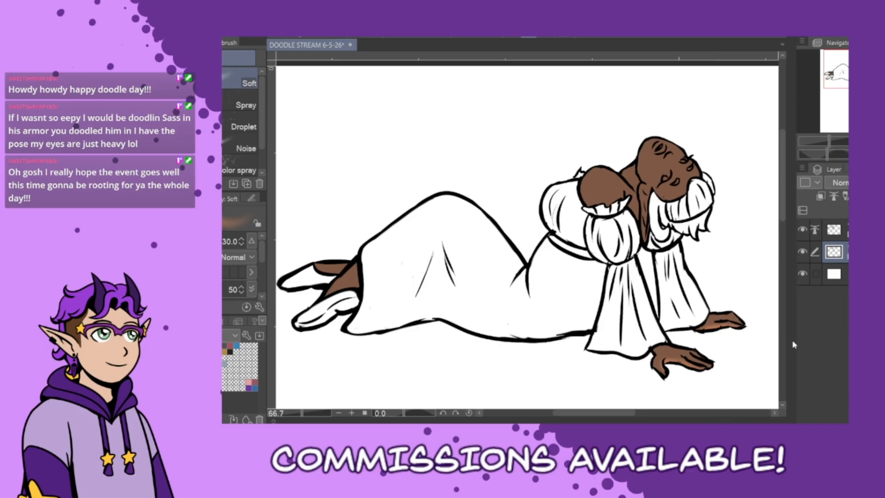
Paint the whites of both eyes and the opening between the lips white with the G-pen, ending at brush size 25.
key(minus)
key(minus)
key(minus)
key(minus)
key(minus)
key(minus)
key(minus)
key(minus)
key(minus)
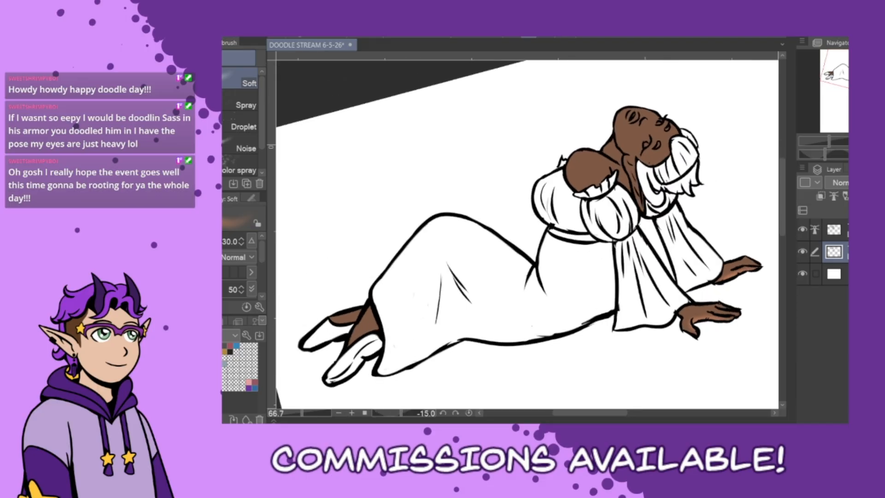
key(minus)
key(minus)
key(minus)
key(minus)
key(minus)
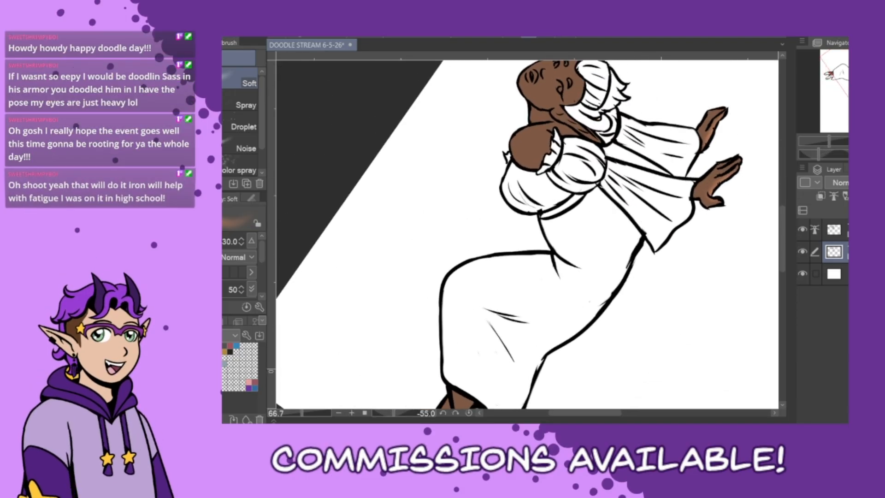
drag(781, 279, 792, 249)
key(minus)
key(minus)
key(minus)
key(minus)
key(minus)
key(minus)
key(minus)
key(minus)
key(minus)
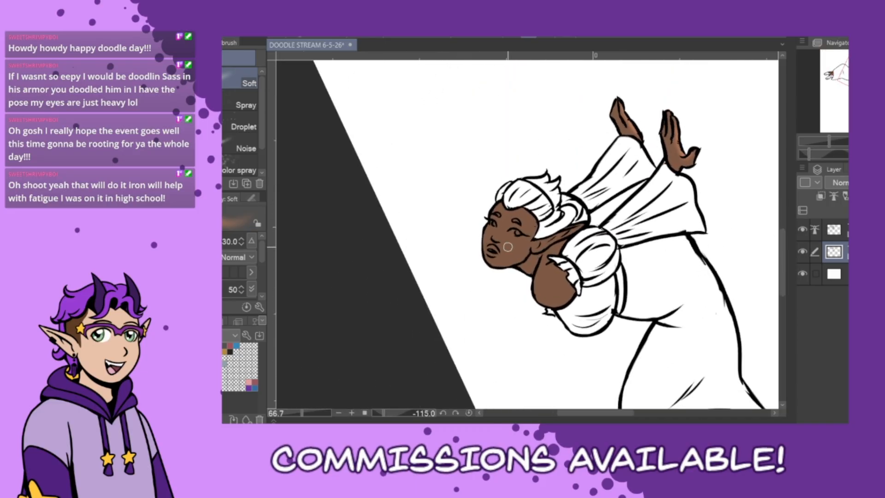
scroll(507, 247, up, 5)
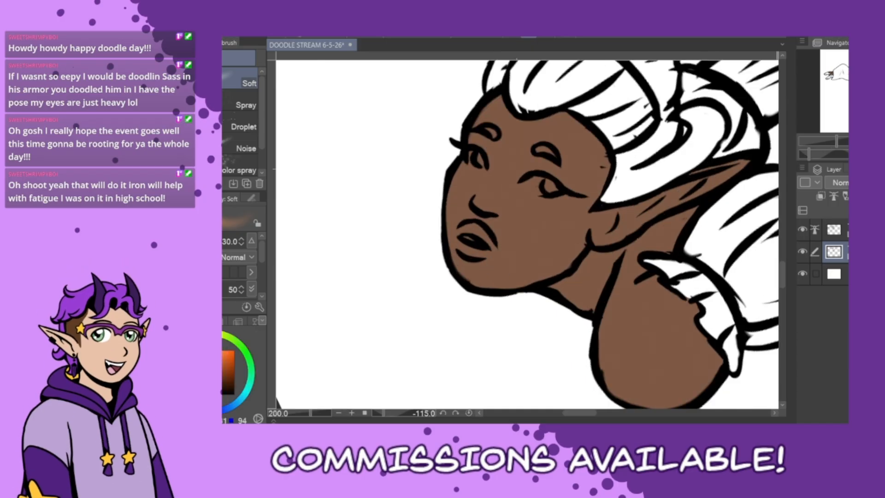
key(p)
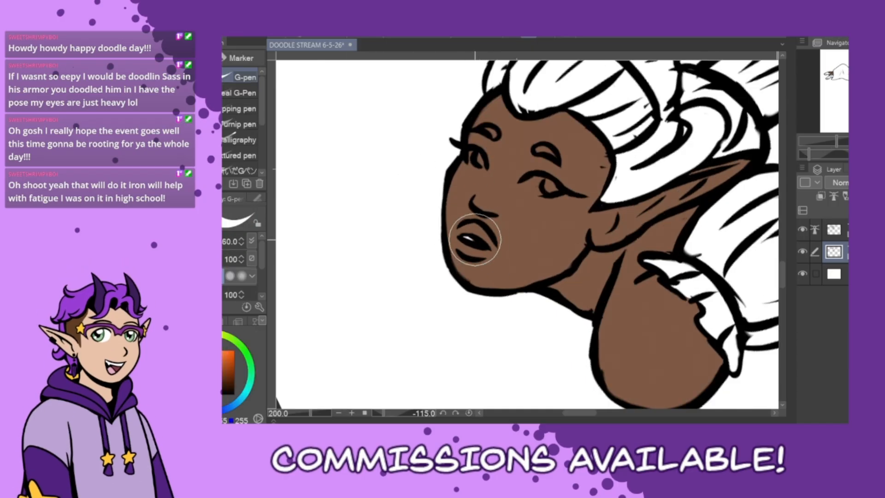
key(bracketleft)
key(bracketleft)
key(bracketleft)
key(bracketleft)
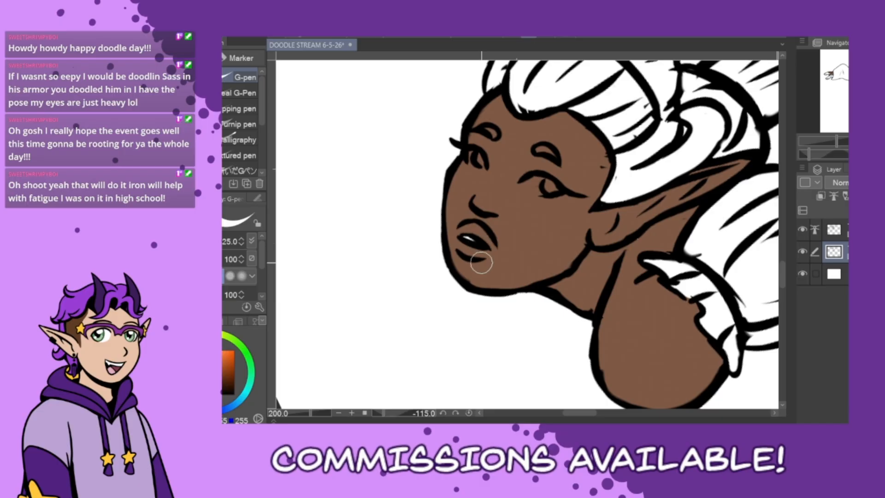
mouse_move(519, 187)
mouse_down()
mouse_move(558, 189)
mouse_move(532, 176)
mouse_move(552, 185)
mouse_up()
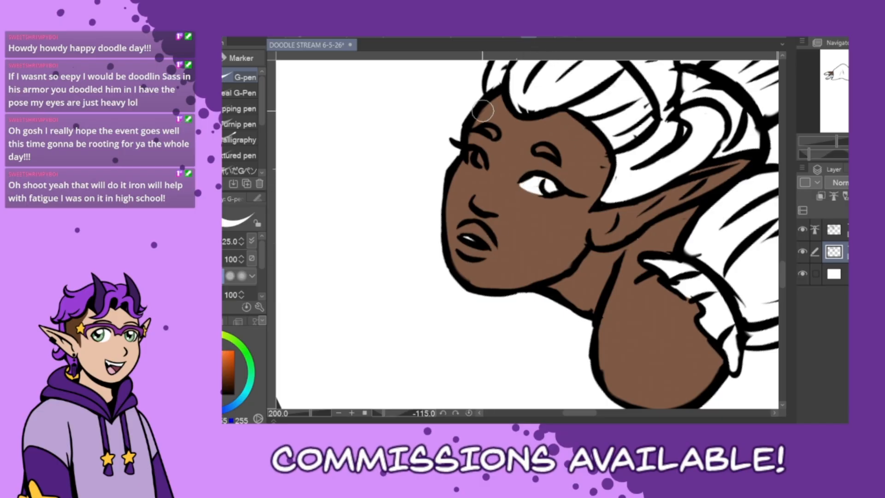
drag(472, 153, 482, 163)
Colour the upper and lower lips dark reddish brown with the G-pen.
click(222, 321)
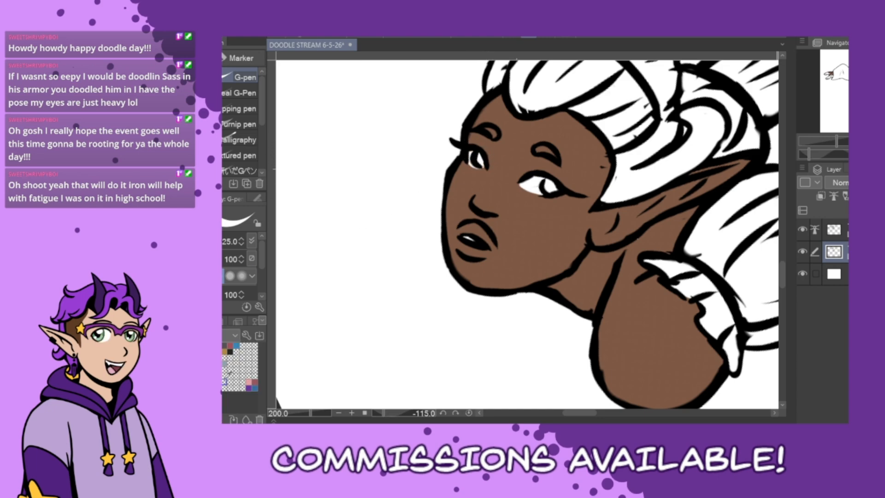
click(219, 352)
mouse_move(484, 223)
mouse_down()
mouse_move(464, 231)
mouse_move(487, 247)
mouse_move(468, 229)
mouse_move(455, 234)
mouse_move(492, 246)
mouse_up()
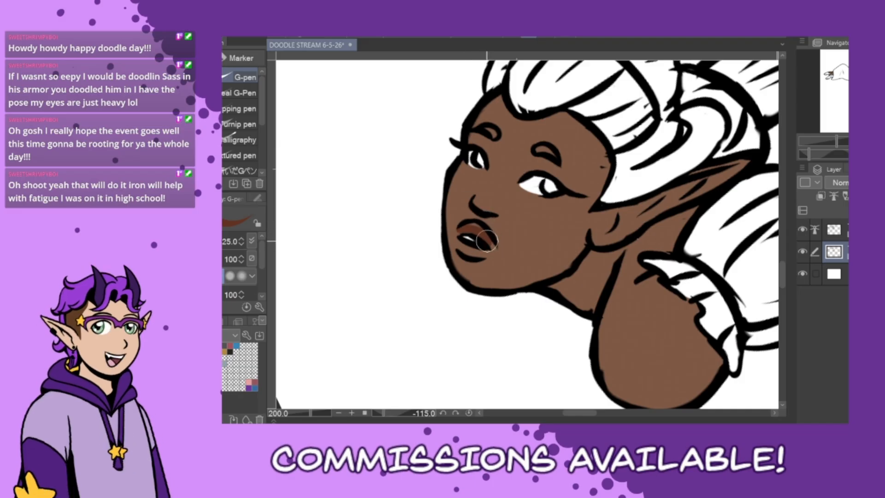
mouse_move(464, 229)
mouse_down()
mouse_move(486, 242)
mouse_move(471, 221)
mouse_move(490, 240)
mouse_move(465, 256)
mouse_move(457, 246)
mouse_move(490, 252)
mouse_move(457, 239)
mouse_move(491, 249)
mouse_up()
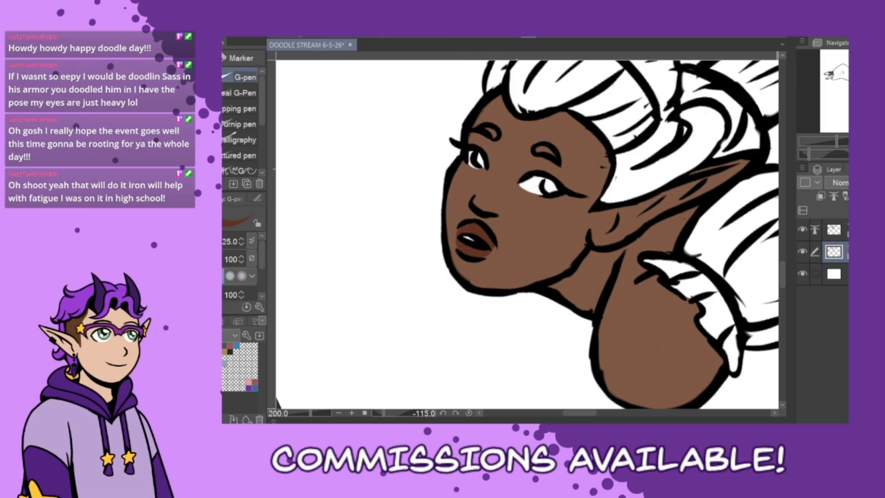
Paint both irises magenta pink and both eyebrows golden yellow with the G-pen.
drag(546, 188, 555, 188)
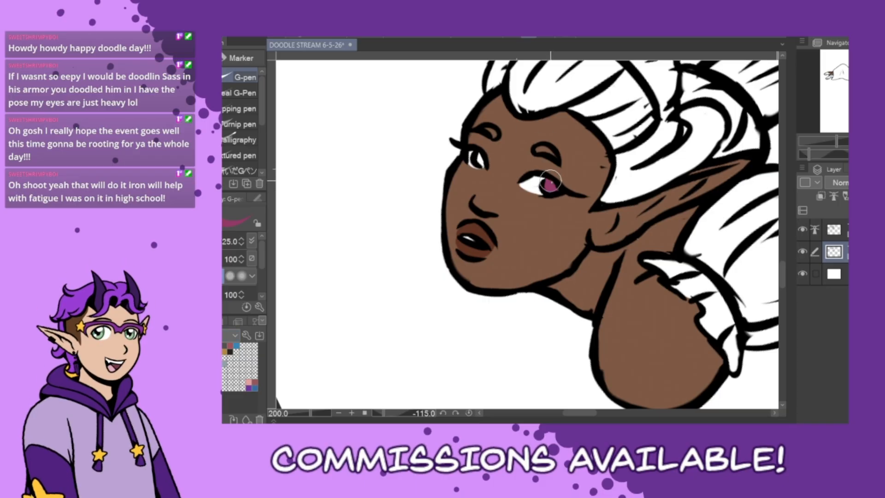
drag(478, 155, 482, 165)
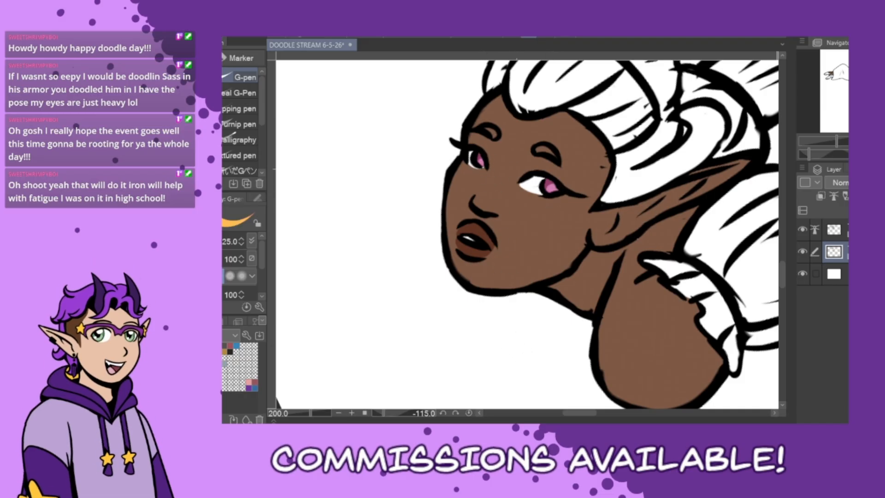
drag(534, 153, 552, 151)
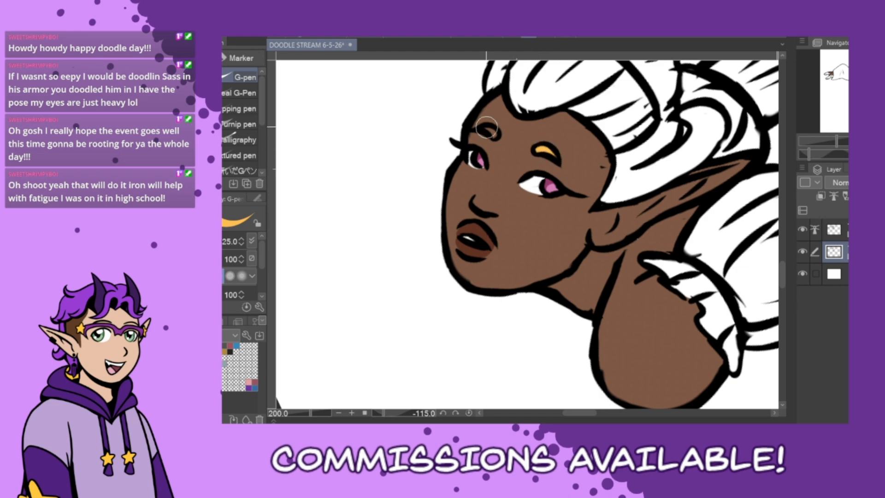
drag(484, 132, 497, 135)
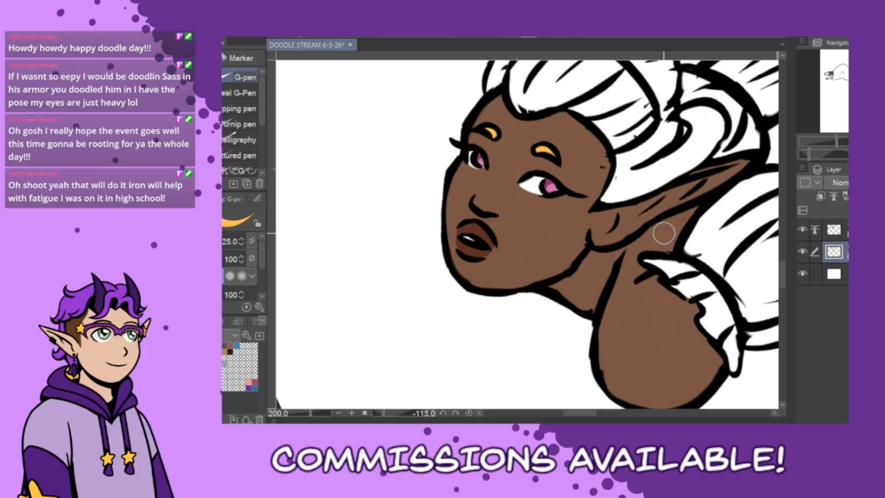
Reset the canvas rotation and fill all sections of the hair with the eyebrows' golden yellow.
scroll(664, 236, down, 4)
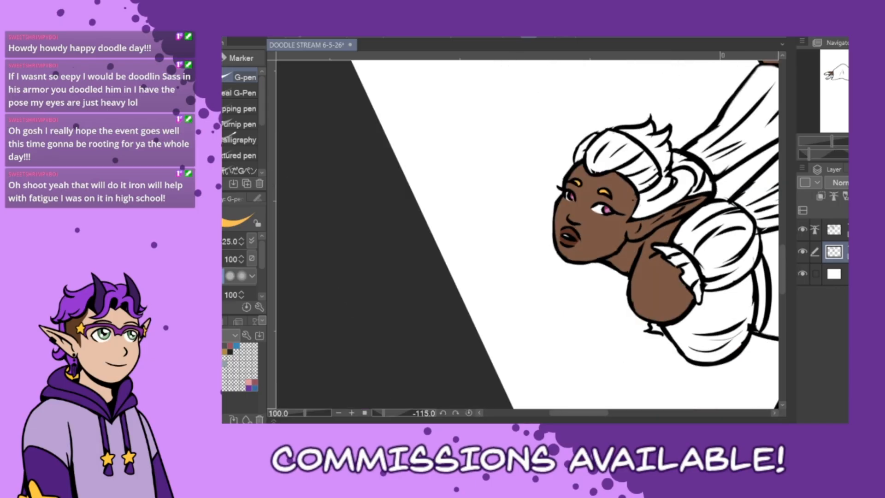
key(ctrl+at)
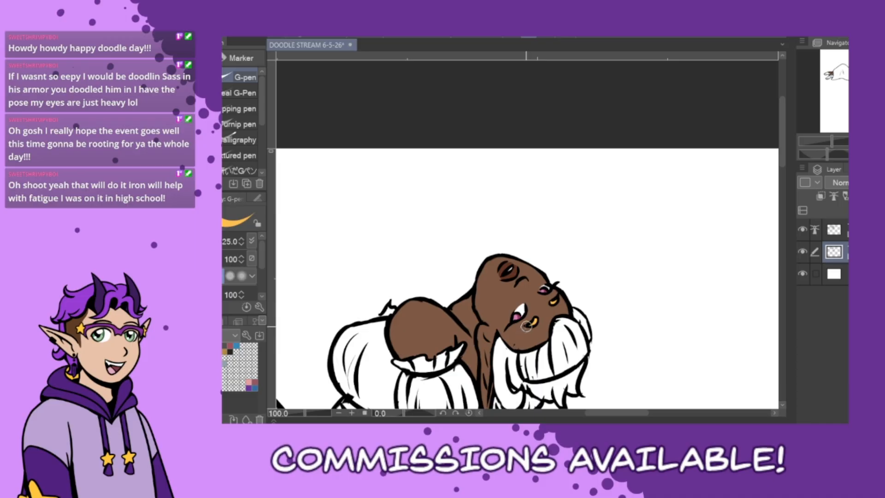
key(g)
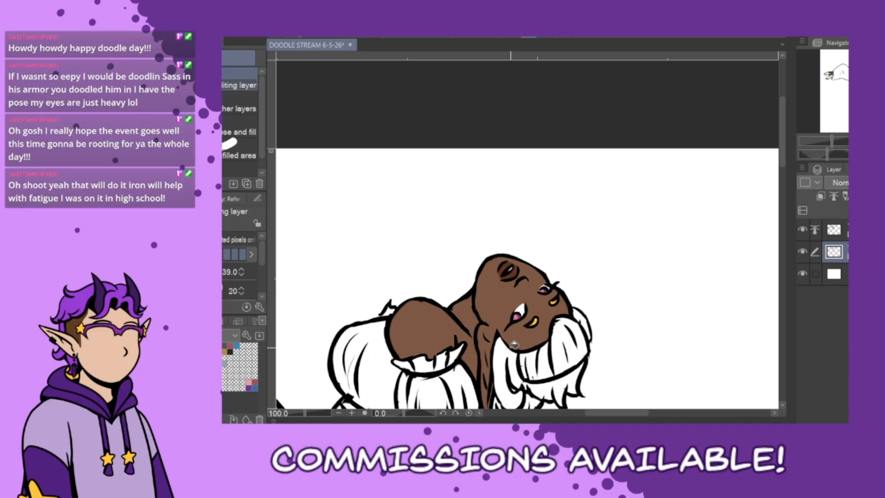
click(516, 365)
mouse_move(536, 356)
mouse_down()
mouse_move(556, 366)
mouse_move(549, 385)
mouse_move(570, 376)
mouse_move(579, 354)
mouse_move(565, 354)
mouse_move(583, 323)
mouse_move(586, 356)
mouse_move(587, 315)
mouse_up()
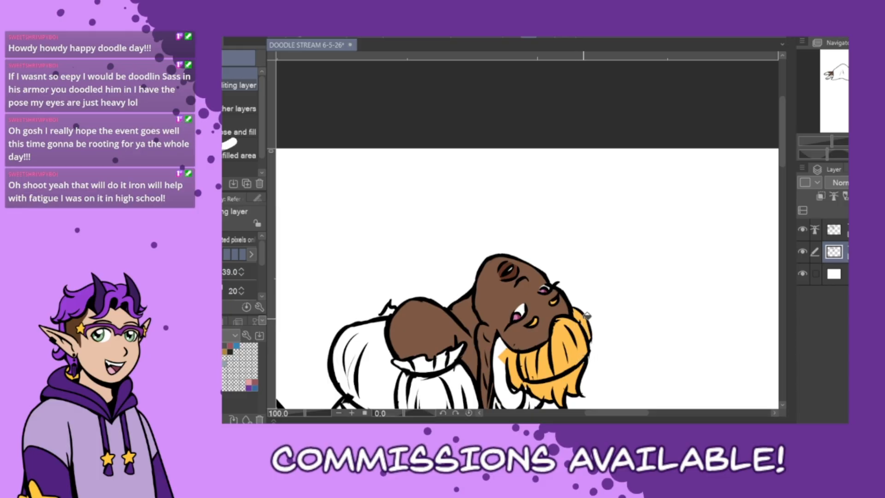
key(p)
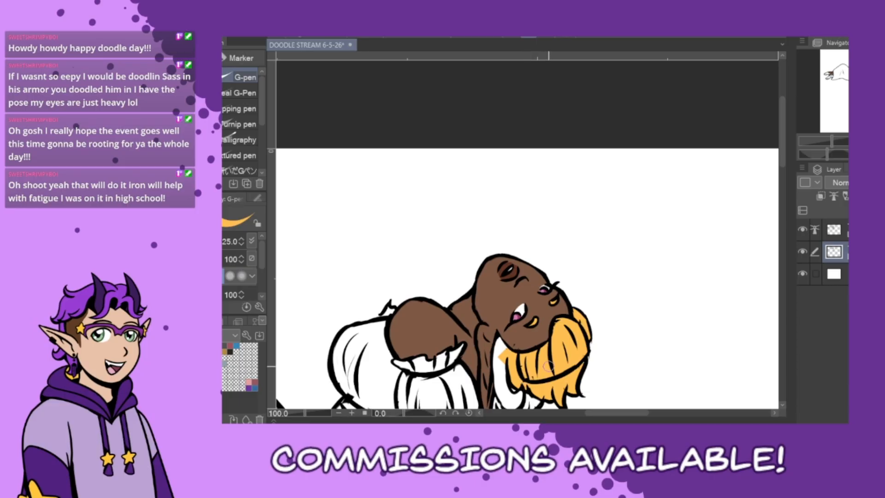
scroll(592, 195, down, 3)
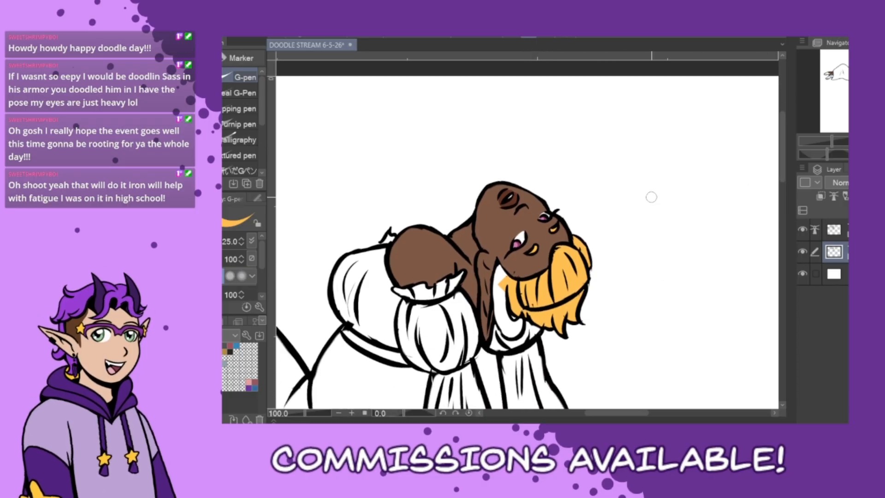
key(g)
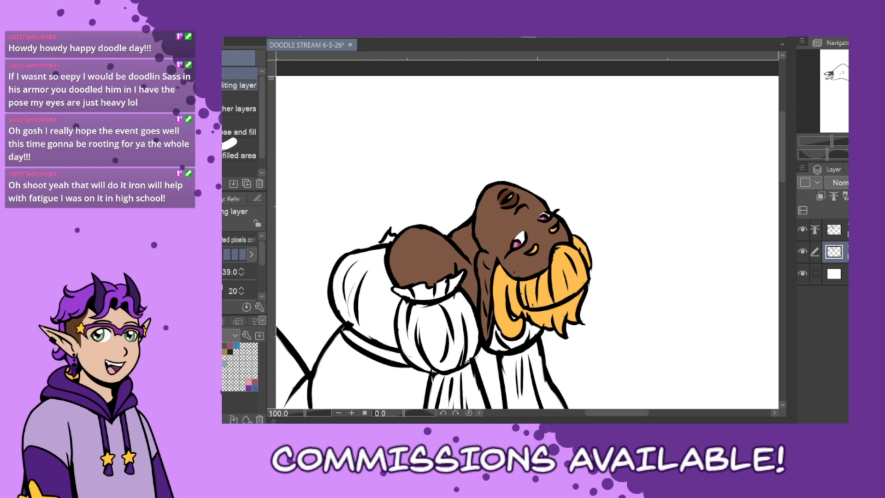
Fill the dress's bodice, skirt and both puffed upper sleeves with blue.
drag(624, 414, 604, 418)
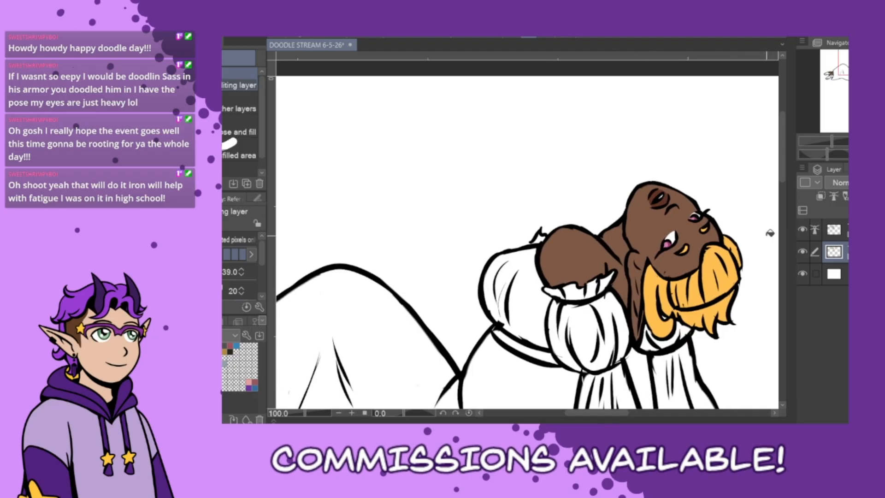
drag(785, 171, 779, 190)
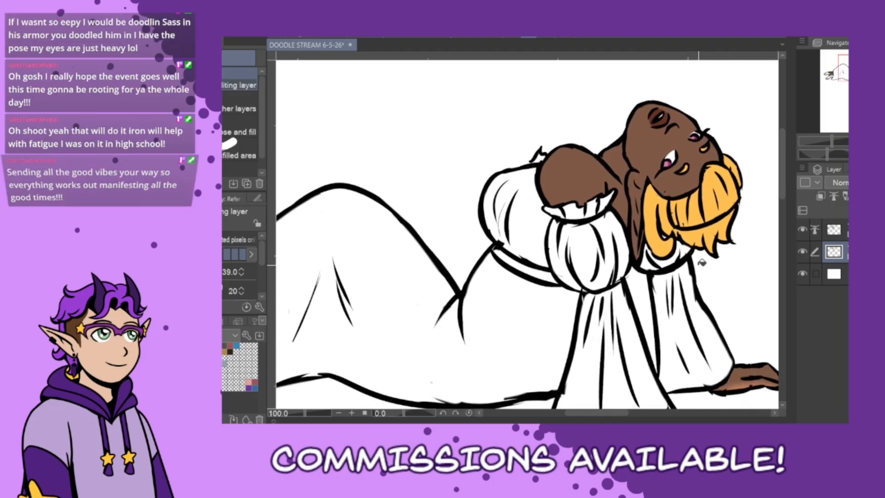
scroll(699, 269, down, 1)
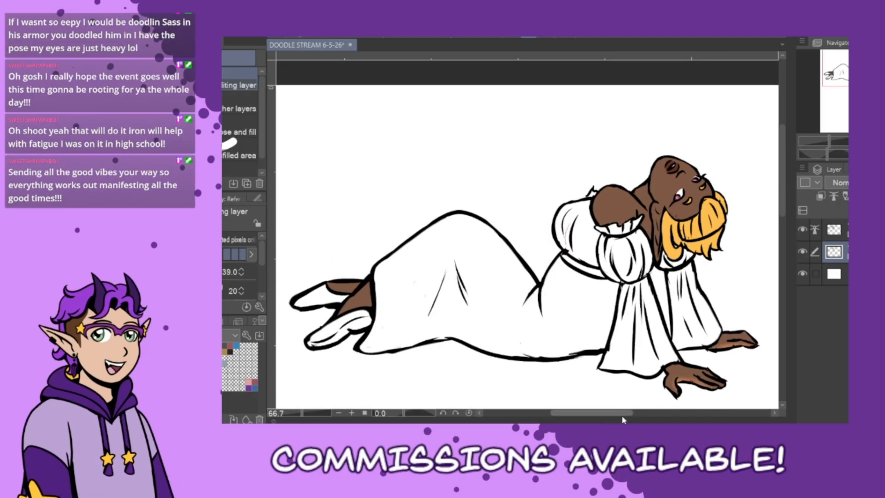
drag(621, 415, 618, 421)
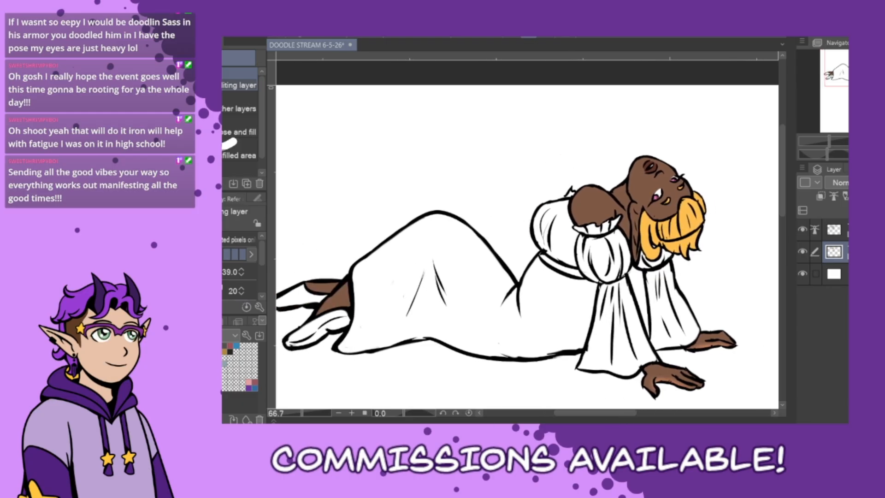
click(543, 226)
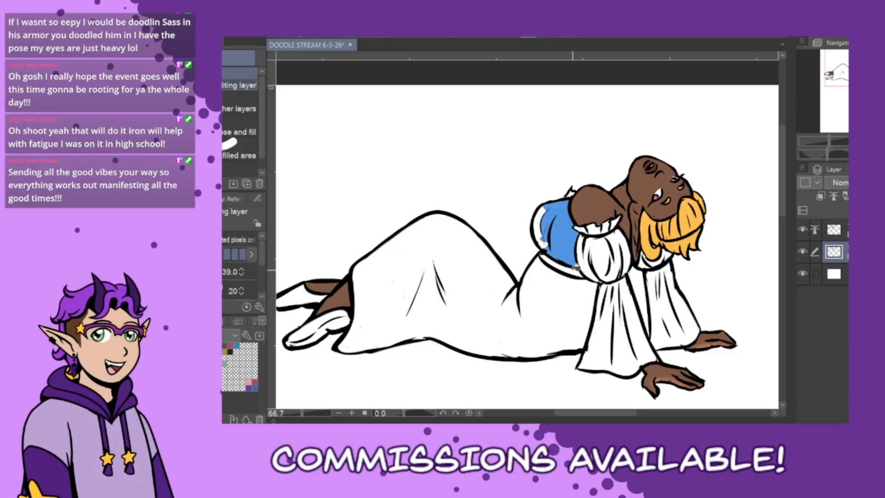
click(588, 322)
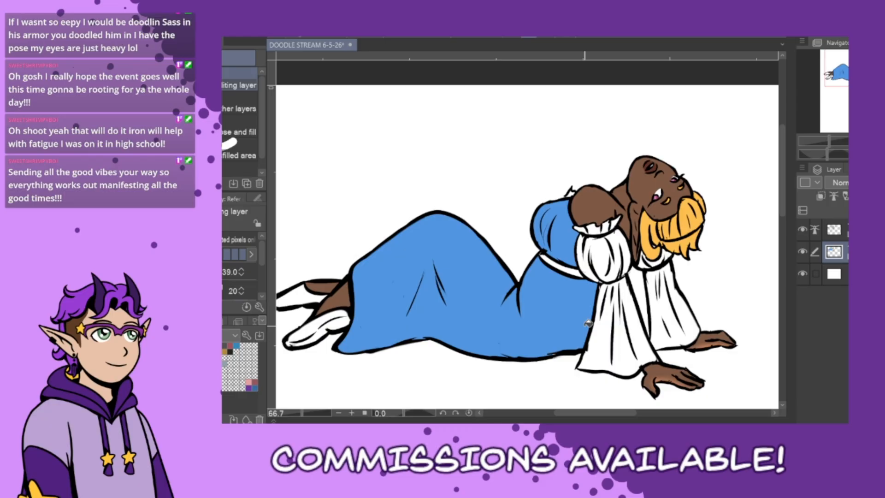
mouse_move(591, 259)
mouse_down()
mouse_move(628, 252)
mouse_move(620, 236)
mouse_move(618, 276)
mouse_up()
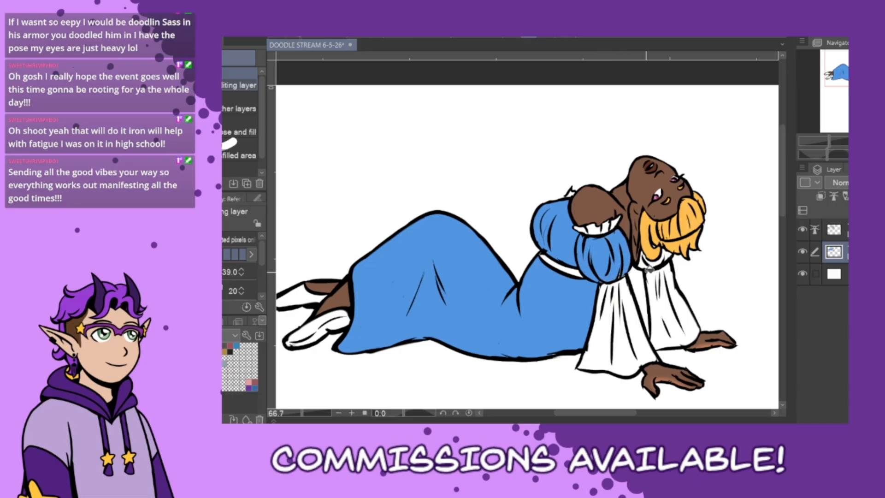
drag(647, 260, 667, 258)
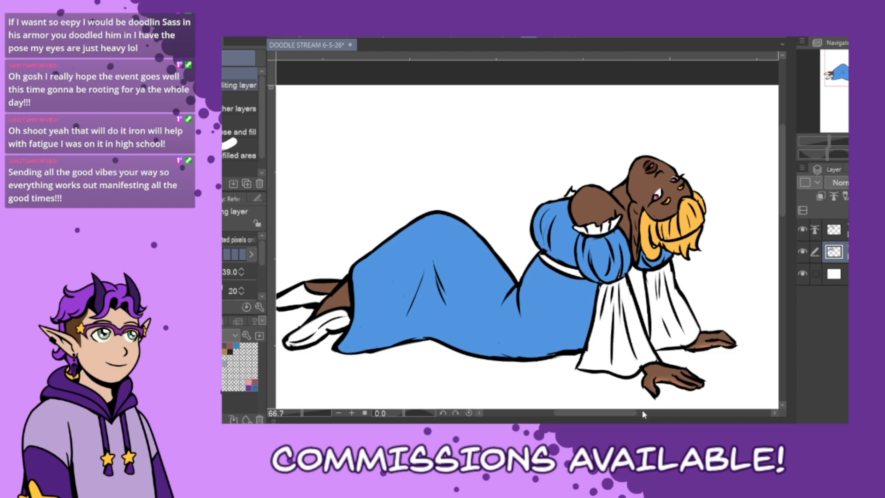
Sample the hair's golden yellow and fill the ruffled neckline, waistband and both long flared sleeves with it.
drag(626, 414, 622, 416)
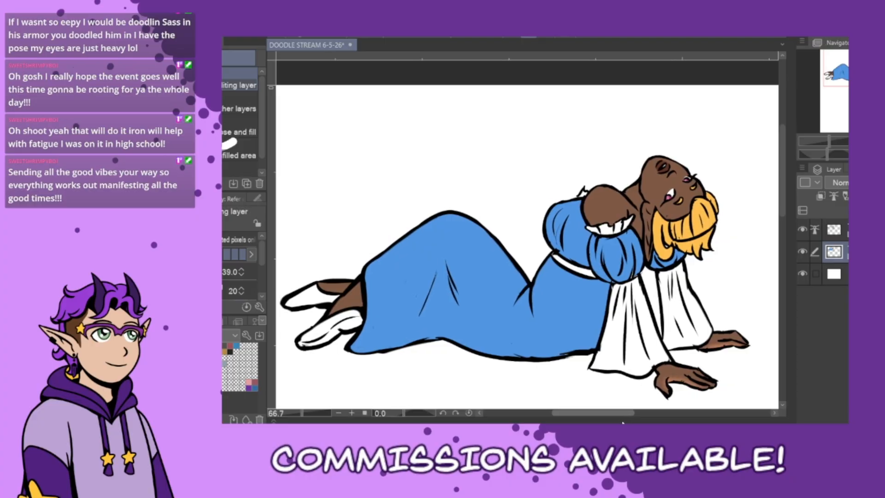
alt+click(700, 234)
click(610, 228)
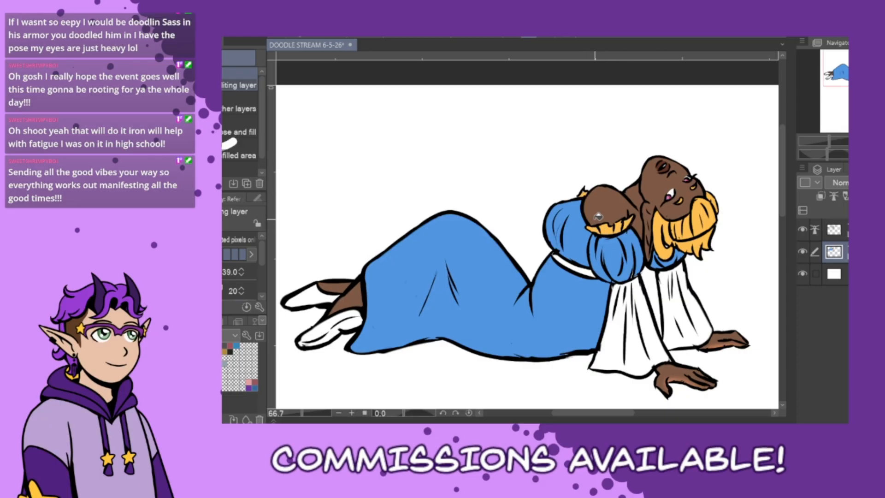
click(586, 267)
click(613, 351)
click(658, 338)
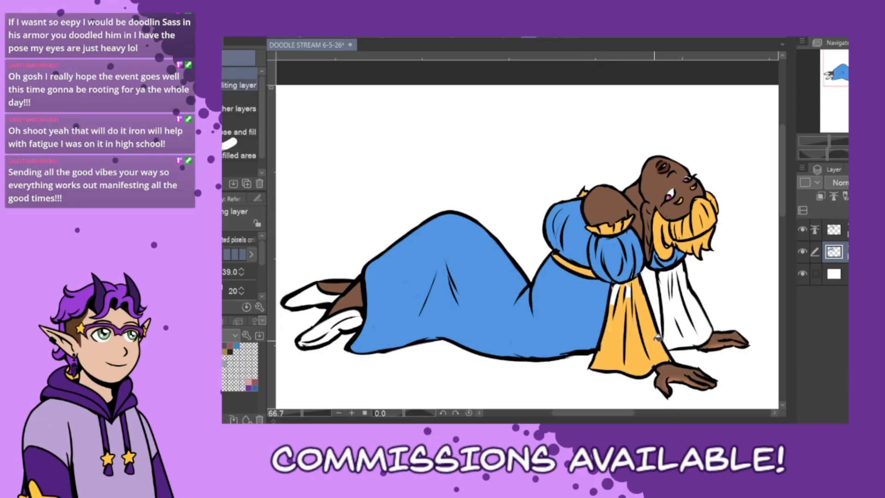
click(617, 291)
click(687, 317)
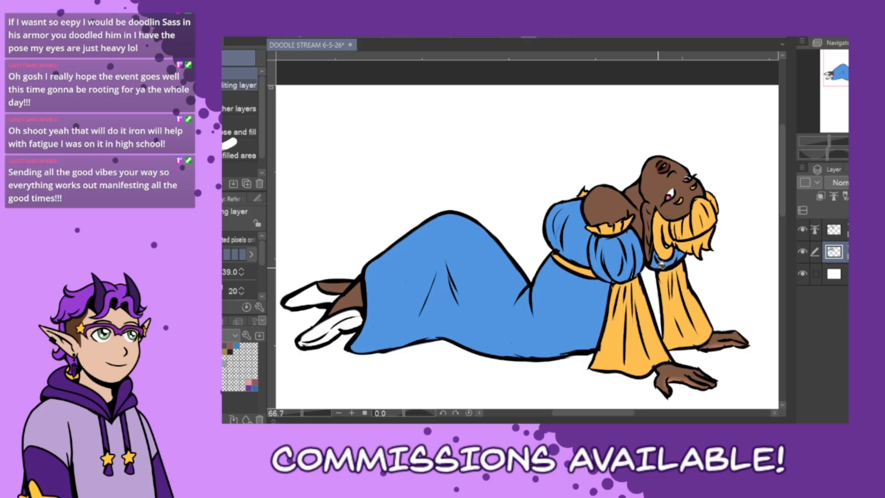
Refill the dress's skirt, bodice, both puffed upper sleeves and the blue patch under the hair with plum.
click(667, 255)
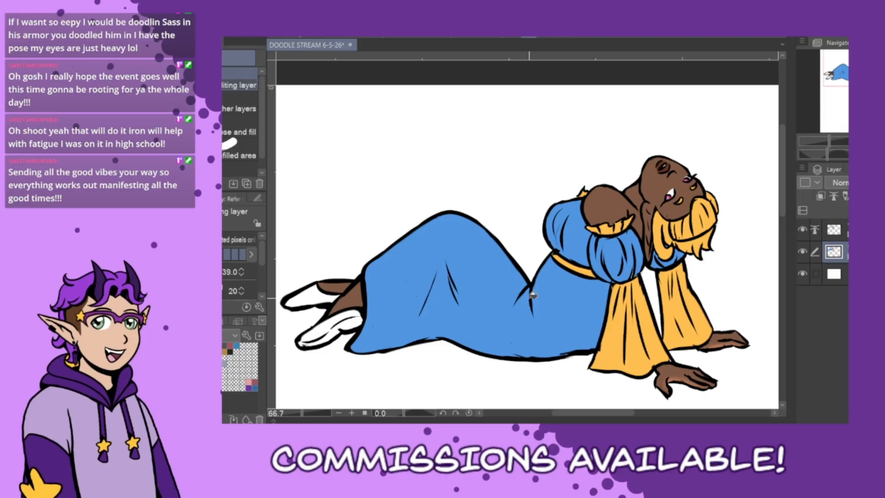
click(557, 310)
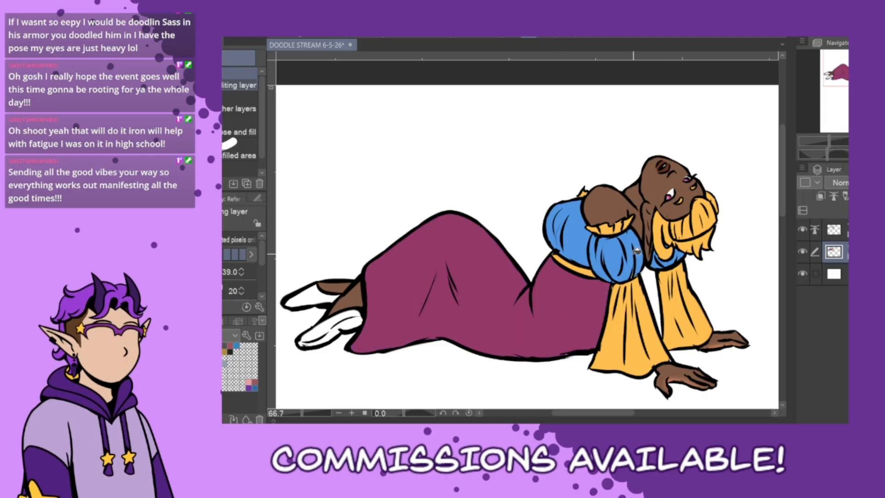
mouse_move(628, 244)
mouse_down()
mouse_move(629, 264)
mouse_move(601, 261)
mouse_move(604, 270)
mouse_move(627, 272)
mouse_move(630, 238)
mouse_up()
mouse_move(574, 241)
mouse_down()
mouse_move(553, 223)
mouse_move(563, 205)
mouse_move(598, 192)
mouse_move(556, 210)
mouse_up()
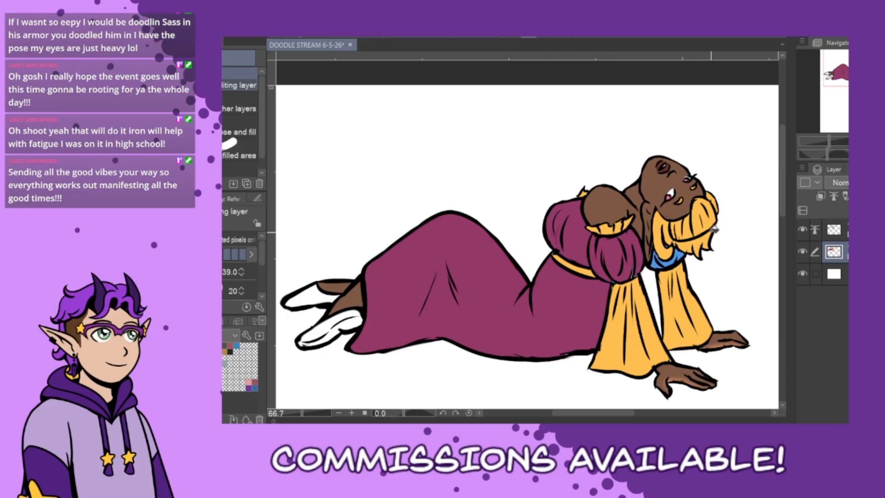
drag(663, 255, 684, 275)
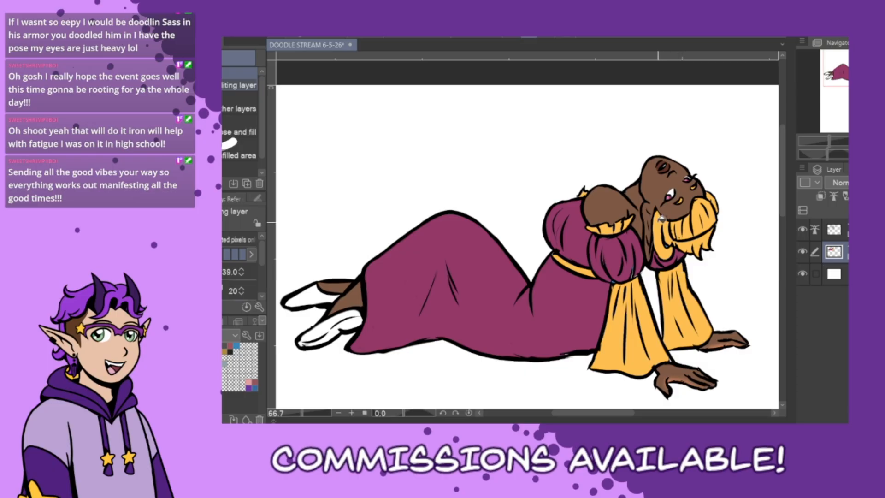
Fill all sections of both shoes with the dress's plum colour.
key(p)
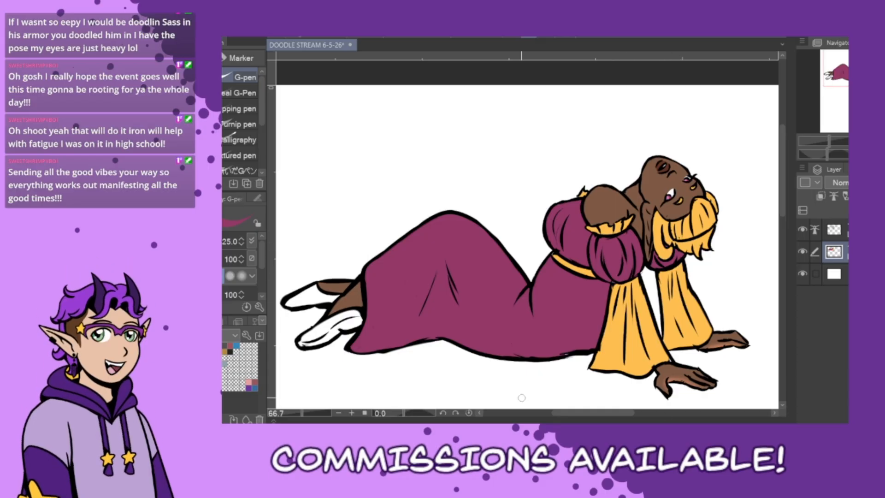
key(g)
key(g)
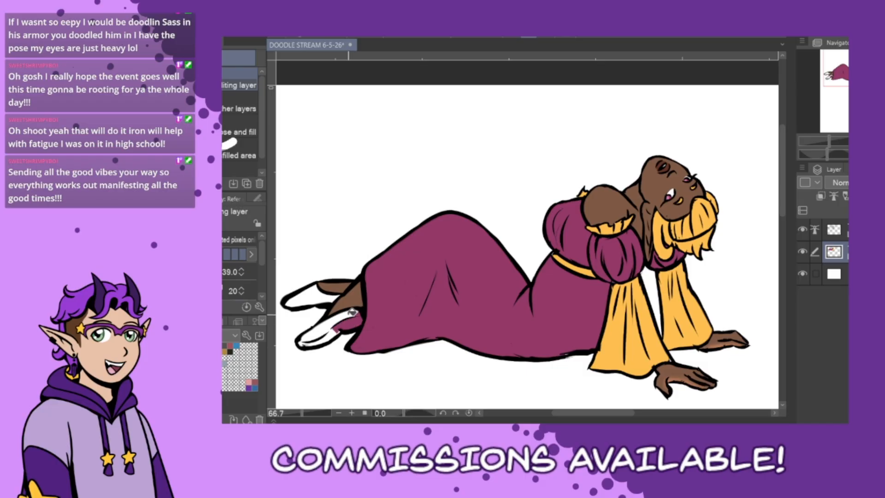
click(326, 330)
click(332, 334)
click(316, 300)
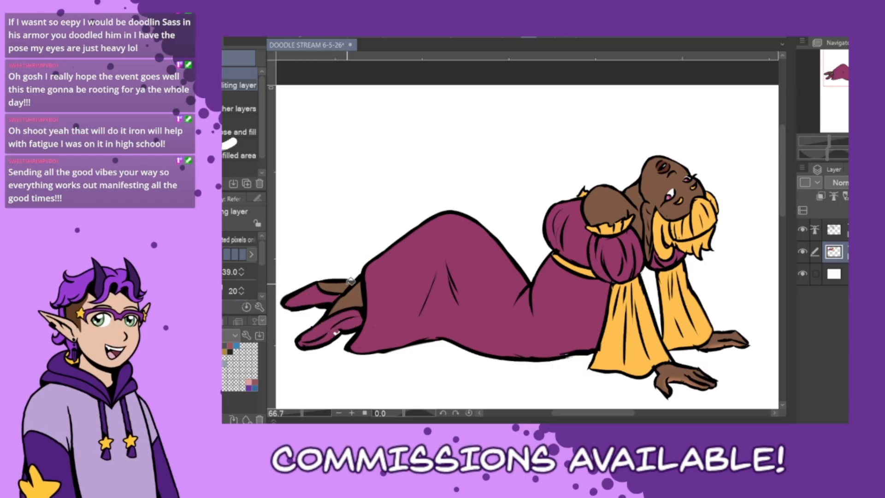
Recolour both long flared sleeves, the ruffled neckline and the waistband with light pink.
key(p)
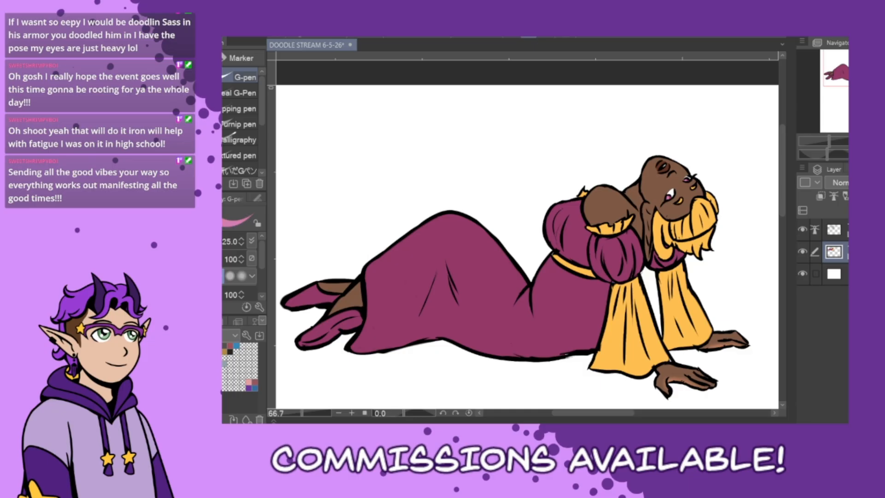
key(g)
key(g)
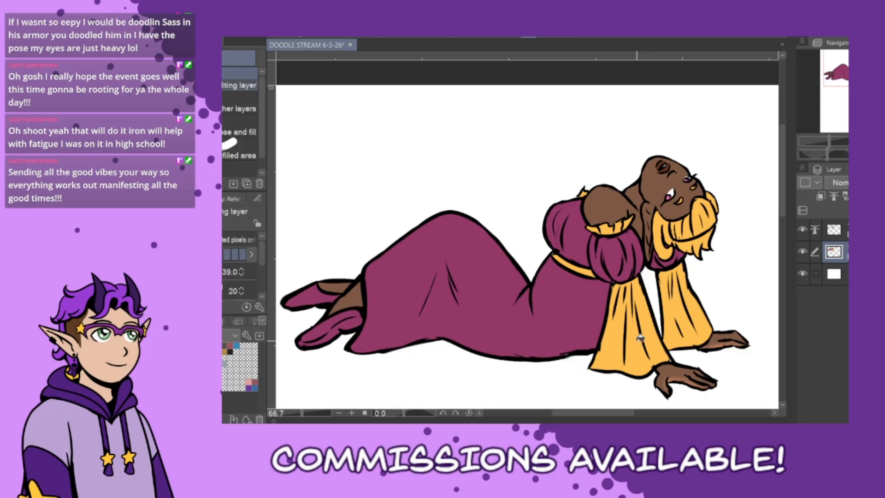
click(637, 343)
click(616, 348)
click(650, 329)
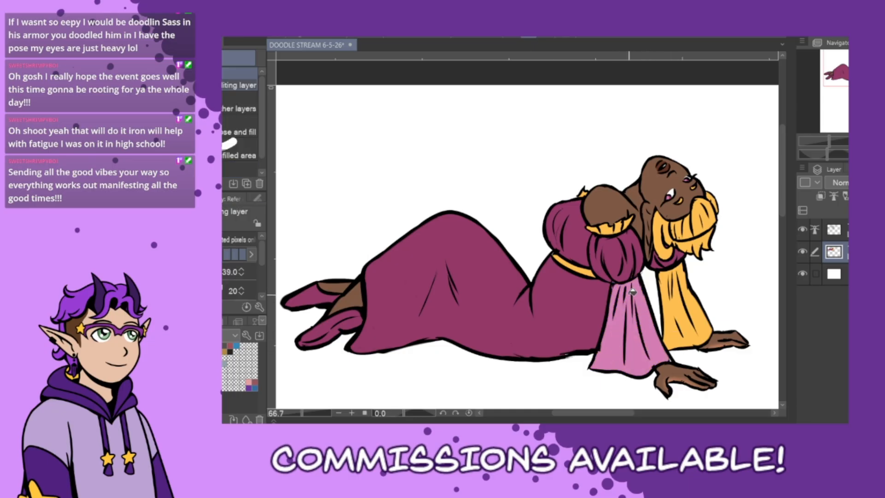
click(685, 322)
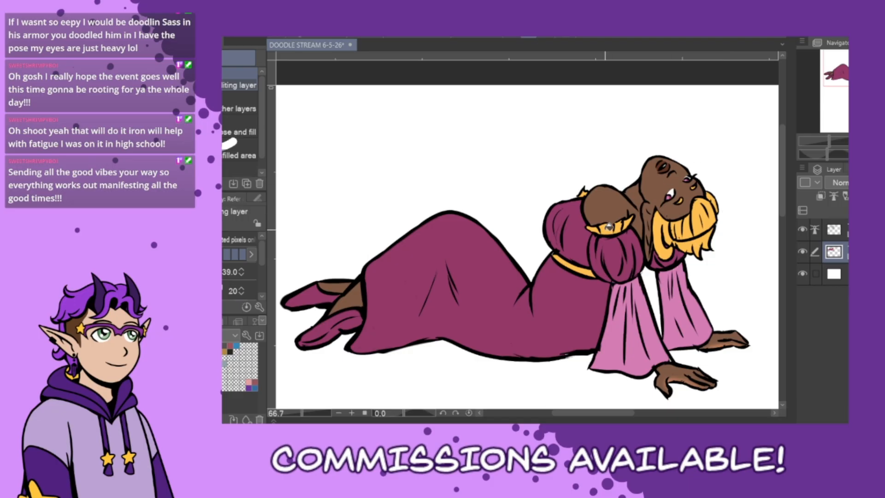
click(602, 226)
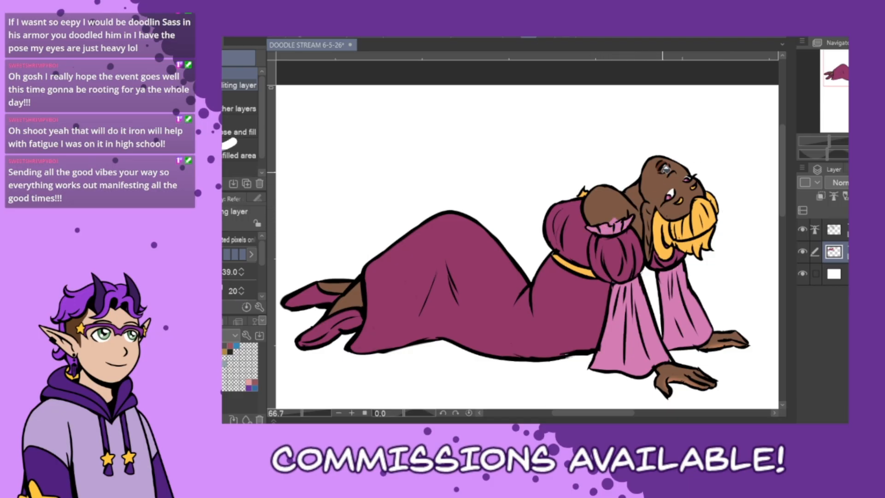
click(584, 190)
click(583, 269)
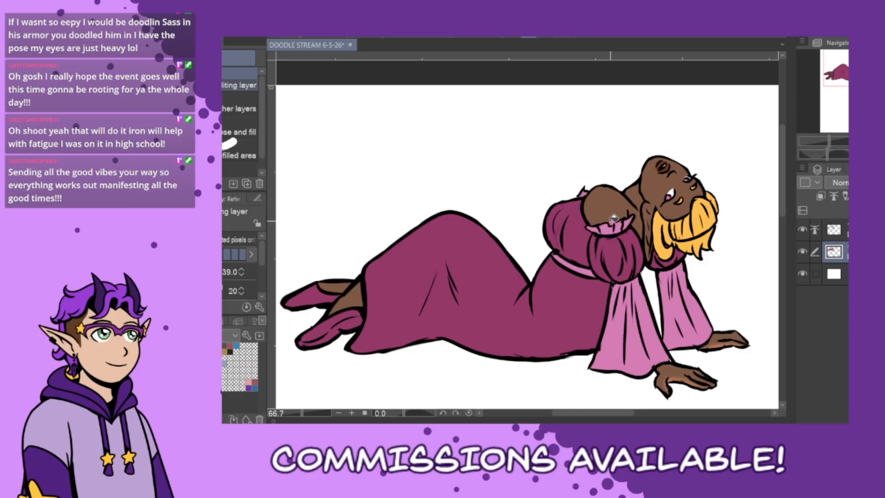
Sample the flared sleeve's light pink and fill both shoes with it.
key(p)
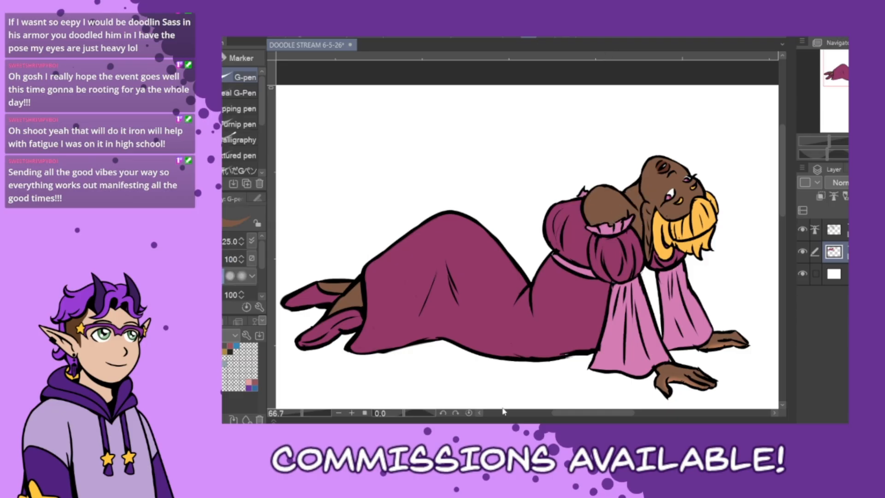
alt+click(636, 353)
key(g)
click(350, 321)
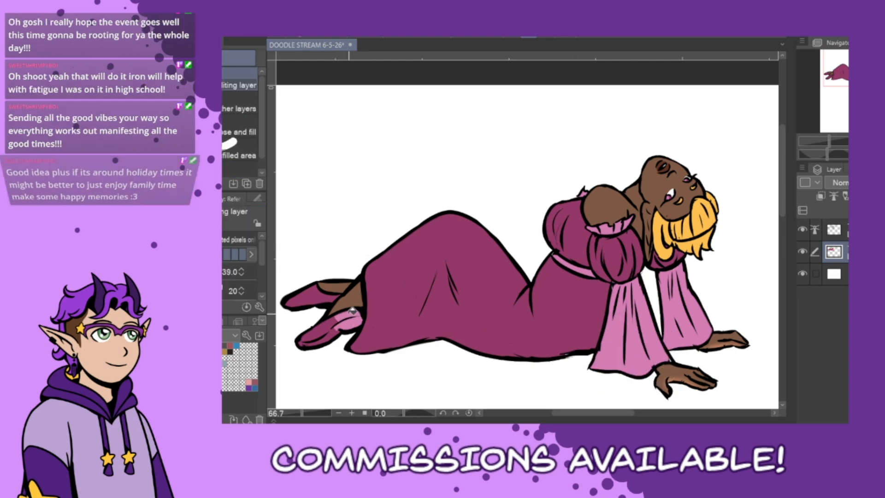
click(330, 327)
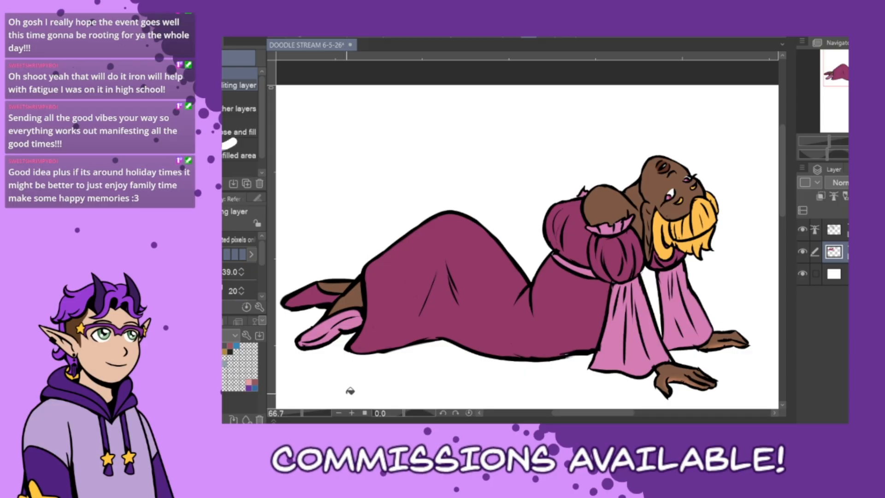
click(315, 297)
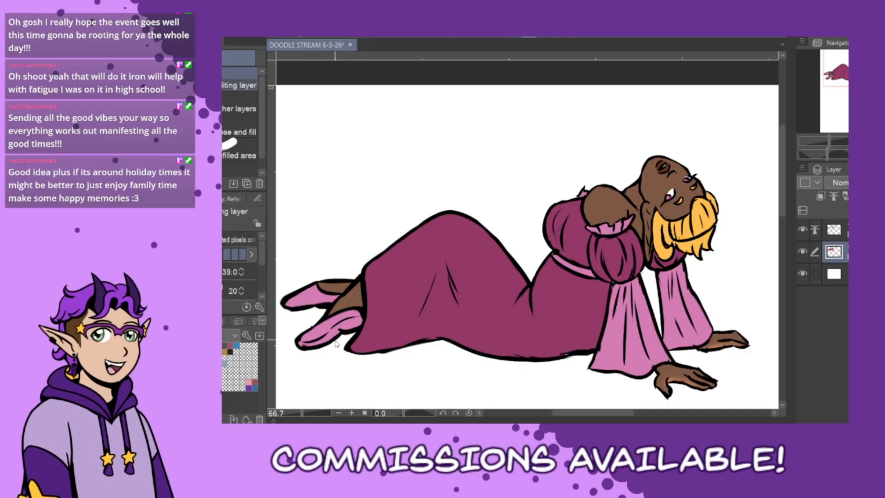
Enlarge the flower-crown pose reference image proportionally and shift it slightly down the canvas.
scroll(624, 377, down, 2)
mouse_move(610, 412)
mouse_down()
mouse_move(646, 411)
mouse_move(634, 411)
mouse_up()
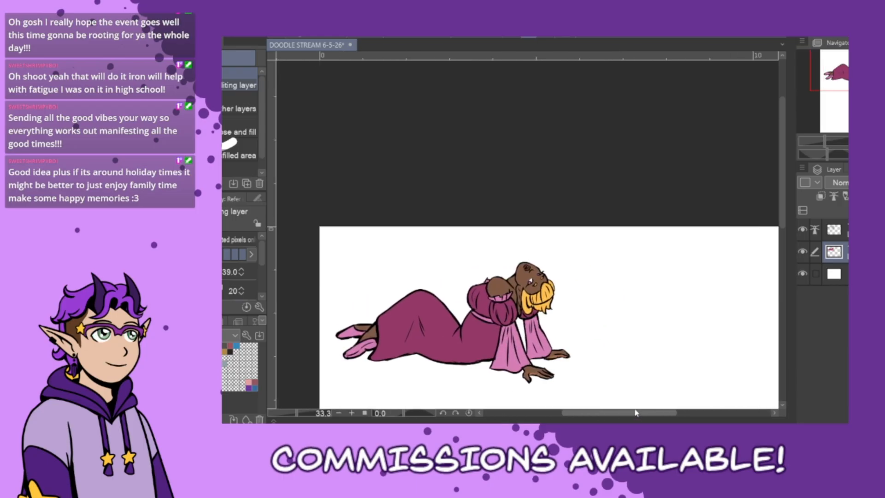
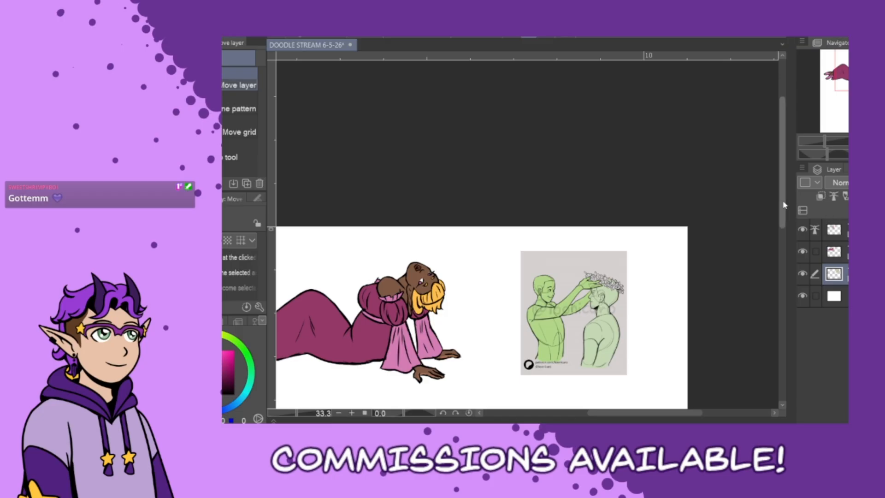
scroll(668, 230, up, 2)
scroll(659, 230, up, 1)
scroll(604, 299, up, 1)
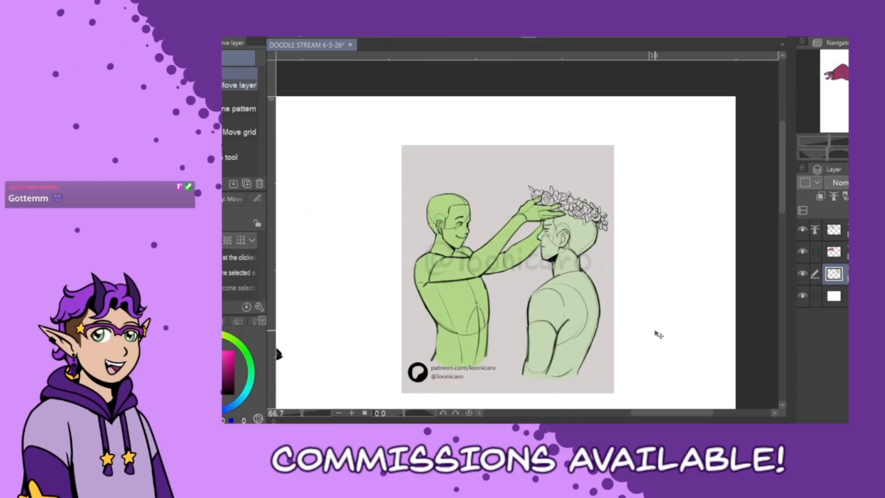
key(ctrl+t)
drag(614, 145, 720, 113)
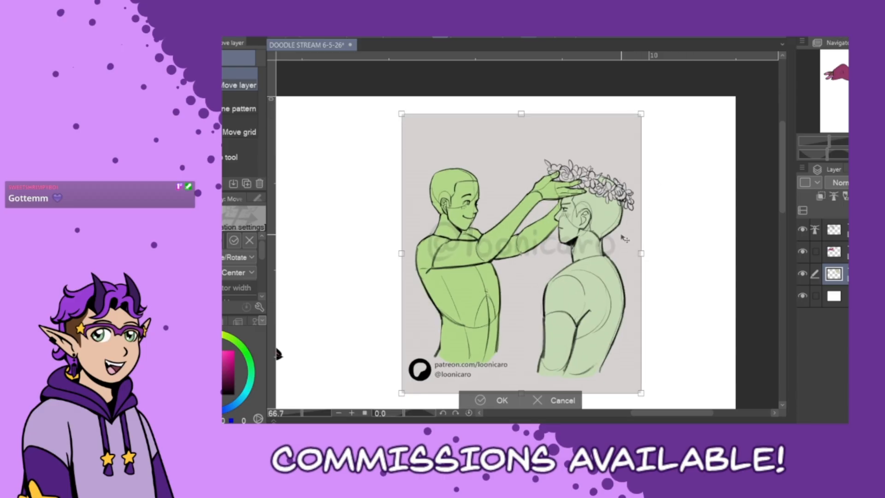
drag(623, 252, 623, 273)
click(479, 400)
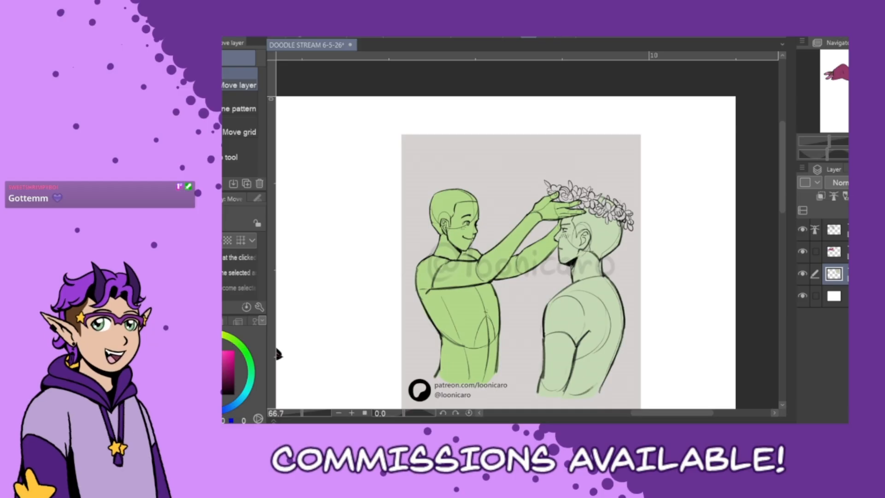
Lower the opacity of the pose reference layer, and make the topmost line-art layer active.
click(839, 229)
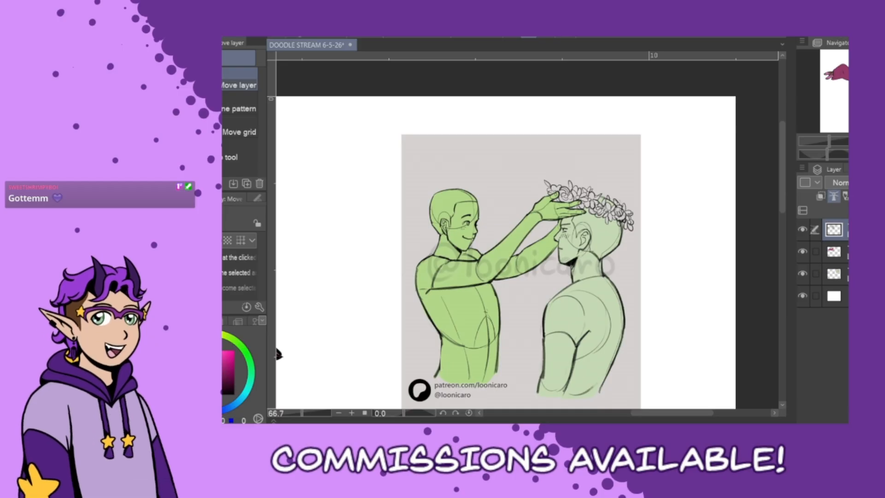
click(839, 274)
click(847, 183)
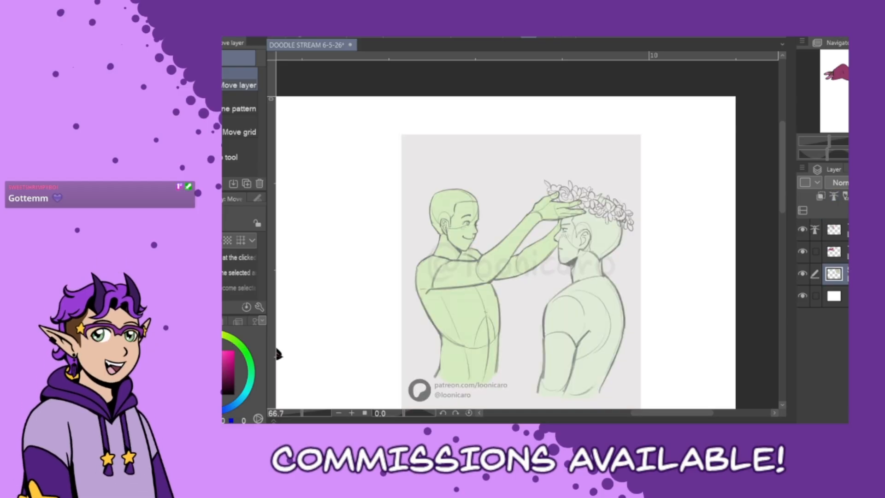
click(840, 229)
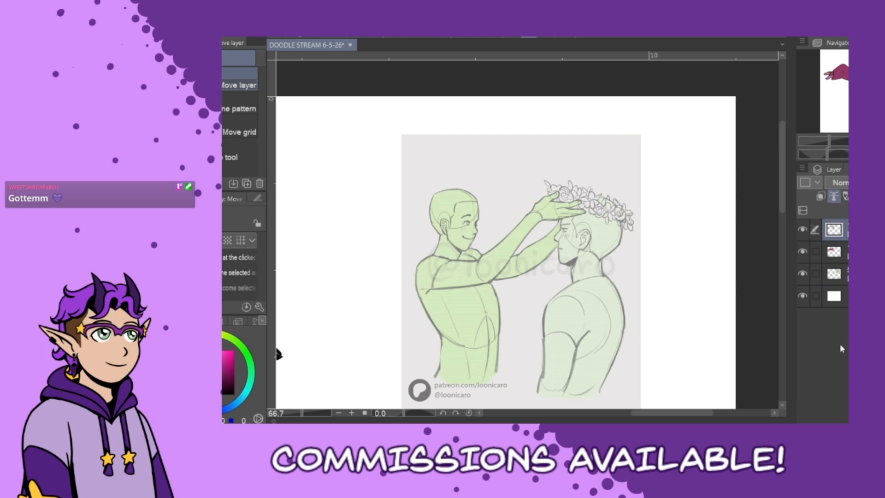
Choose the G-pen with dark purple and fade the pose reference layer further.
key(p)
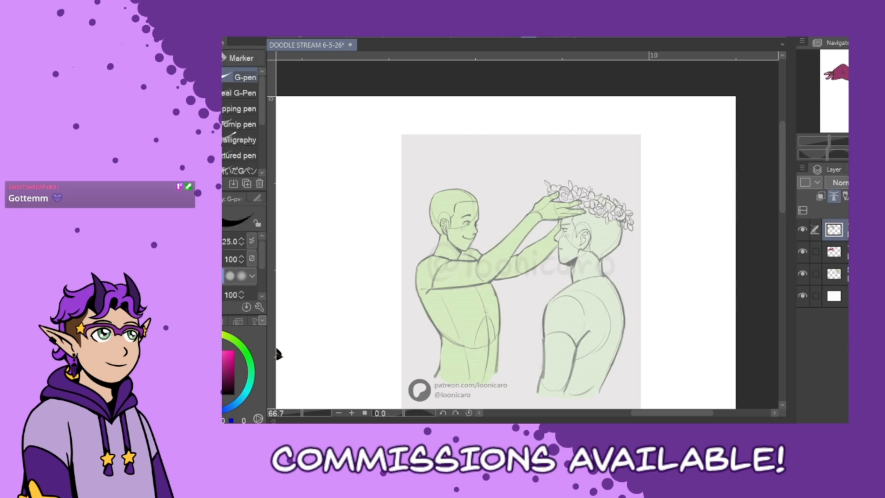
click(223, 321)
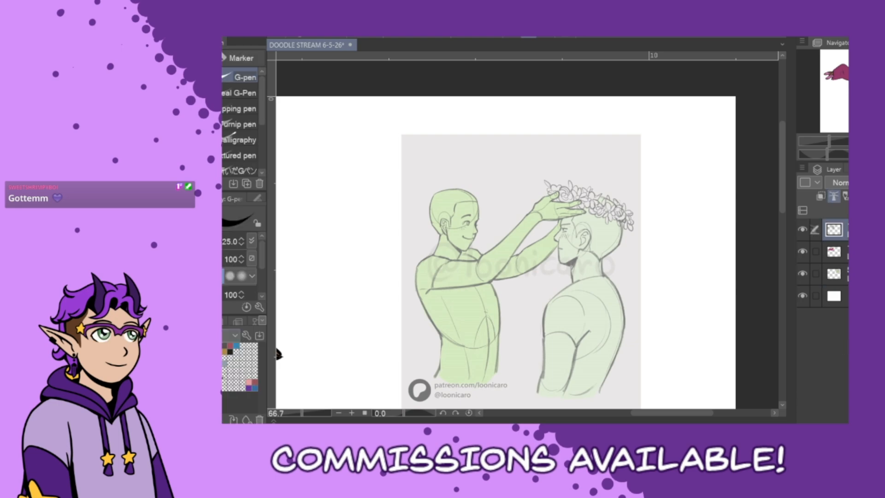
click(254, 387)
click(835, 274)
click(846, 182)
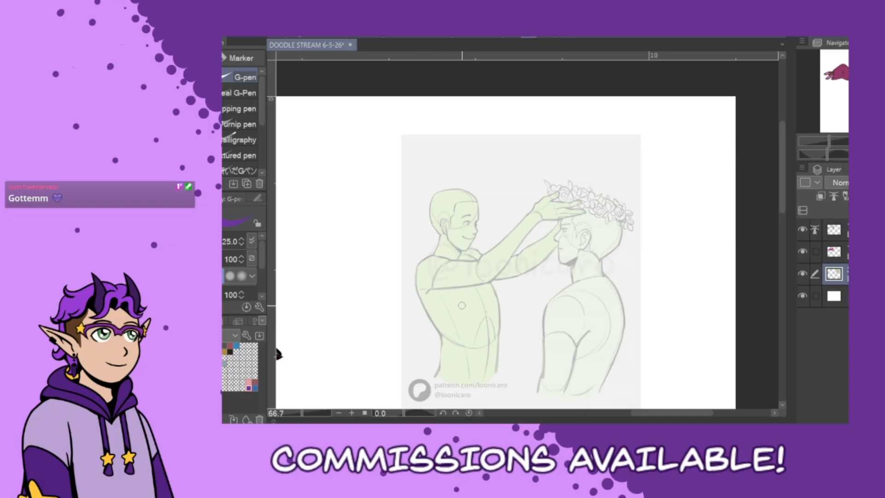
On the topmost layer, trace the smiling figure's shoulder, back, lower chest contour and front torso edge in purple at brush size 25.
key(])
key(])
scroll(585, 318, up, 1)
key([)
key([)
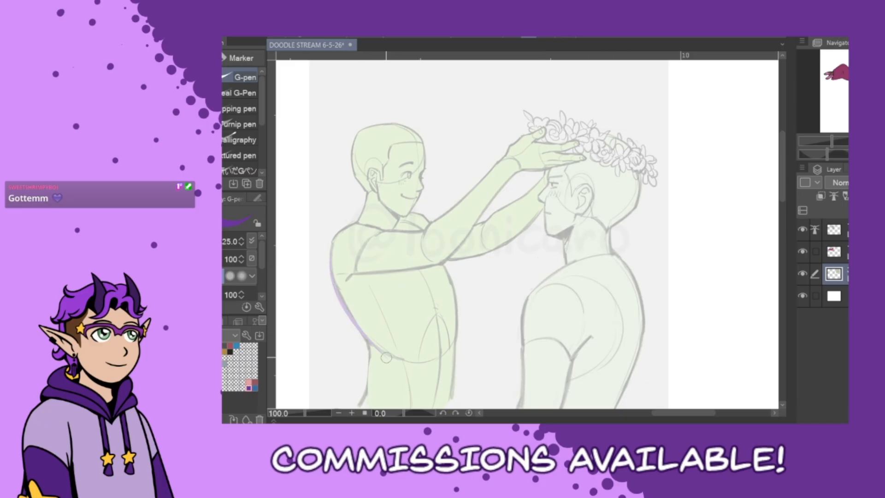
click(835, 230)
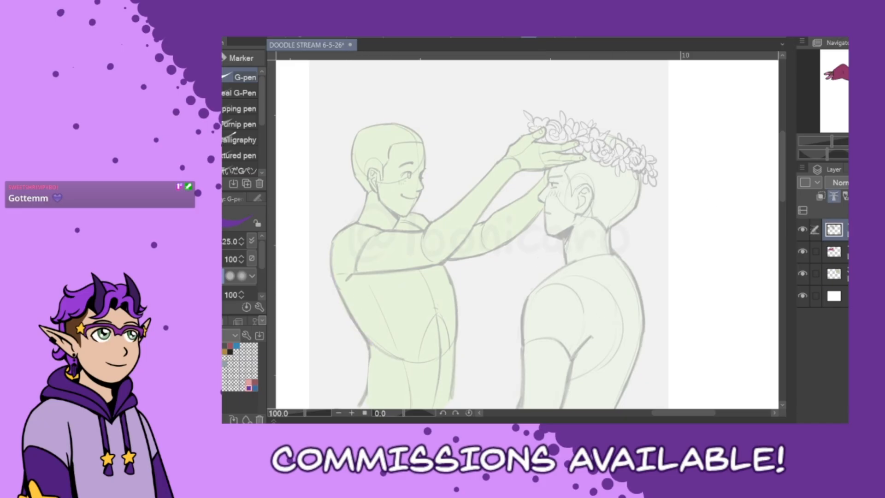
drag(353, 222, 390, 362)
key(ctrl+z)
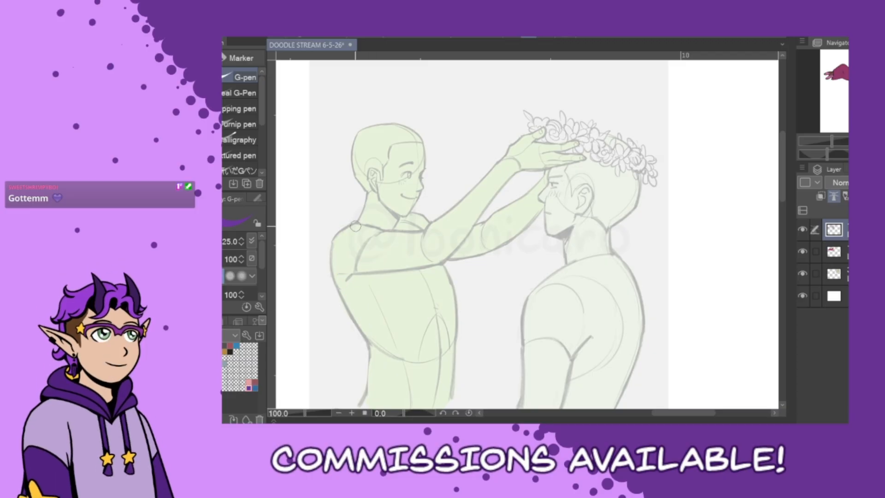
mouse_move(353, 222)
mouse_down()
mouse_move(389, 362)
mouse_move(378, 350)
mouse_up()
mouse_move(381, 382)
mouse_down()
mouse_move(391, 361)
mouse_move(454, 346)
mouse_move(441, 258)
mouse_up()
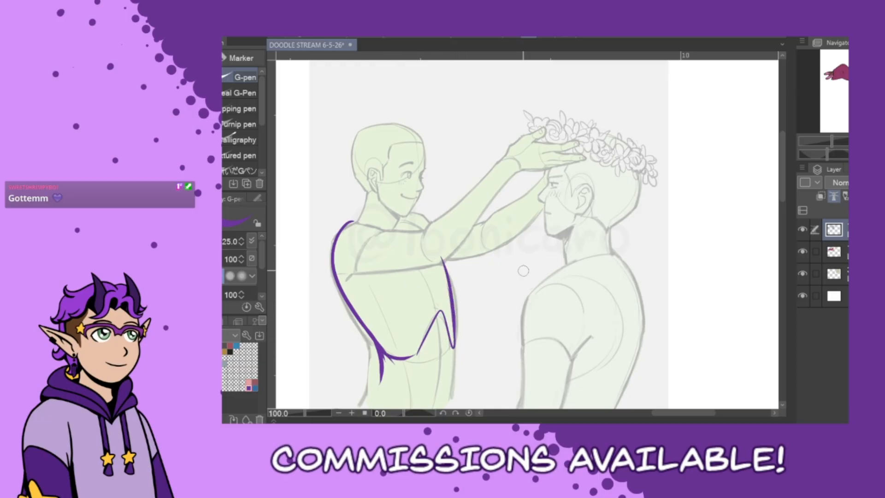
Continue the smiling figure's torso outline with purple lines down the lower back and the front of the waist.
click(782, 273)
drag(782, 266, 784, 208)
drag(381, 297, 351, 360)
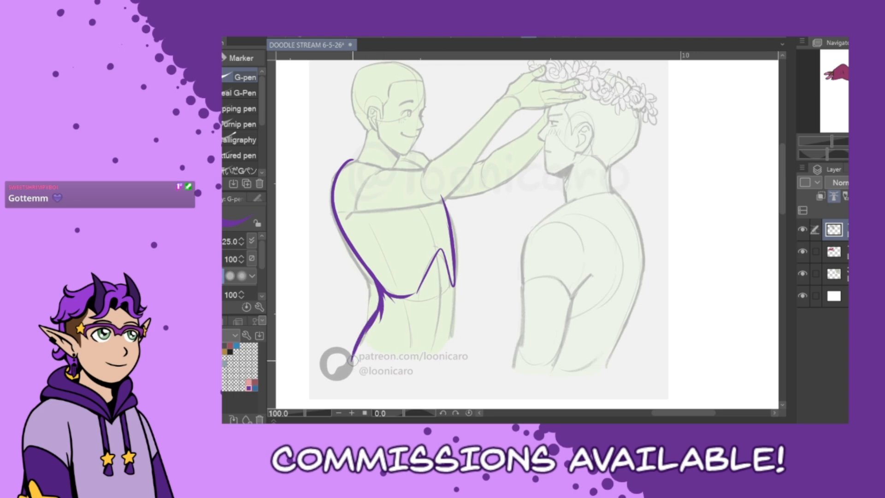
drag(459, 260, 448, 369)
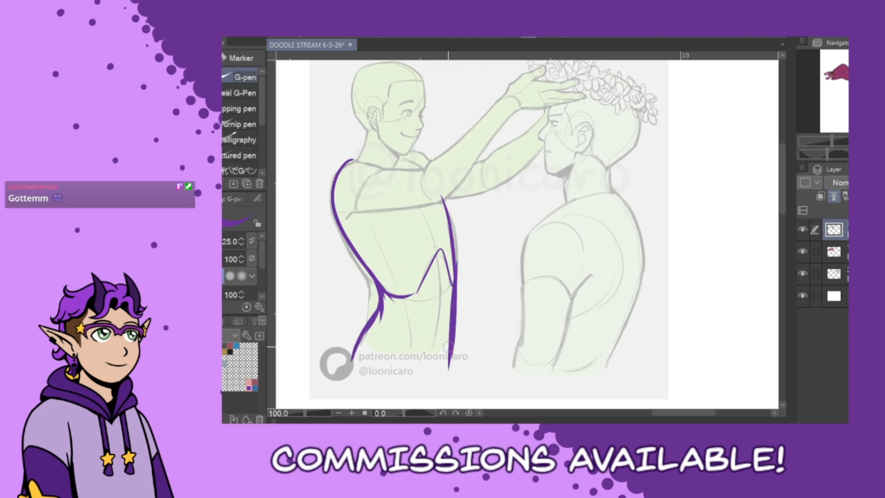
scroll(763, 176, up, 2)
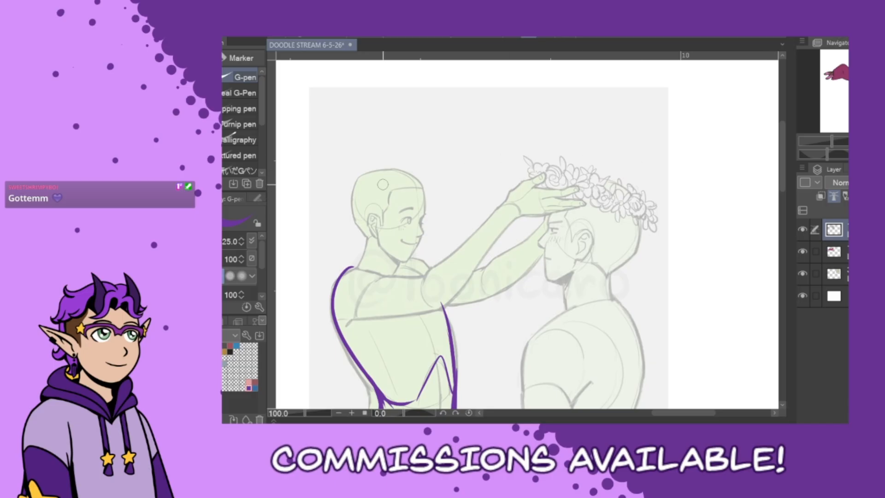
Draw a purple construction circle over the smiling figure's head.
drag(365, 174, 399, 239)
key(ctrl+z)
drag(376, 168, 398, 240)
mouse_move(357, 185)
mouse_down()
mouse_move(416, 225)
mouse_move(412, 232)
mouse_move(424, 190)
mouse_up()
drag(420, 187, 407, 241)
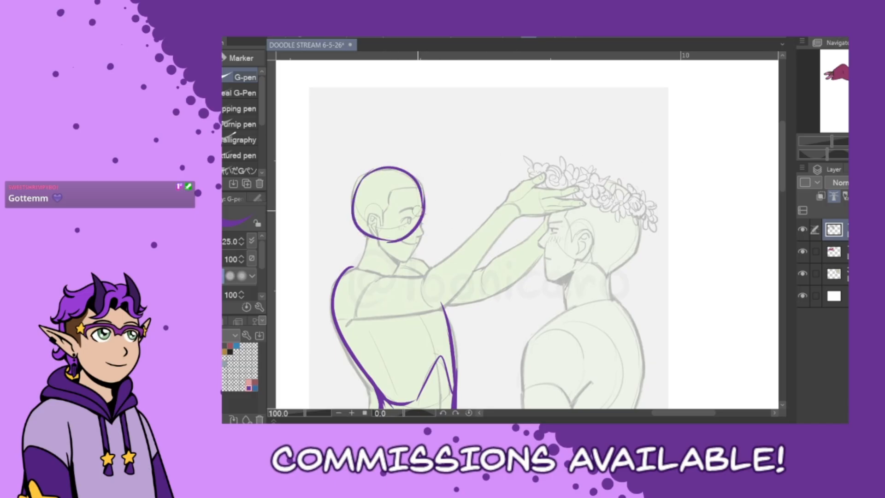
Add the smiling figure's jaw and chin below the head circle, with a vertical side guide and a horizontal eye guide.
drag(422, 196, 412, 260)
mouse_move(377, 175)
mouse_down()
mouse_move(375, 240)
mouse_move(411, 259)
mouse_up()
key(ctrl+z)
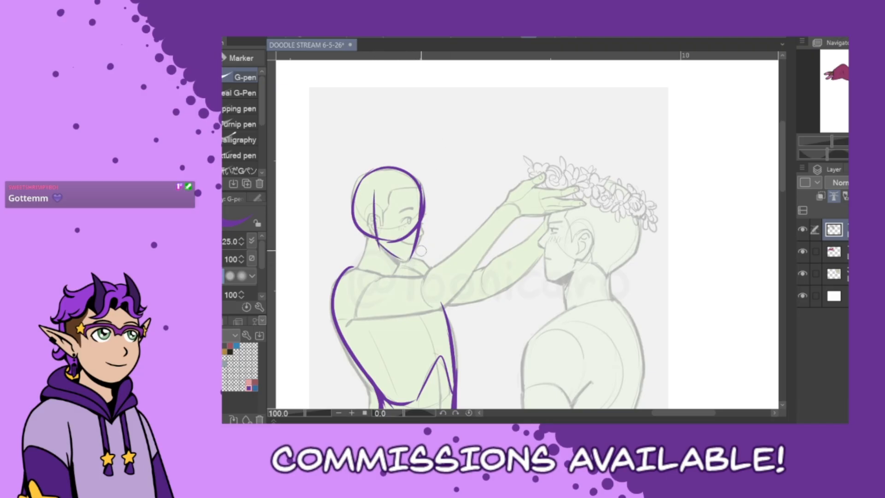
drag(374, 218, 418, 219)
key(ctrl+z)
key(ctrl+z)
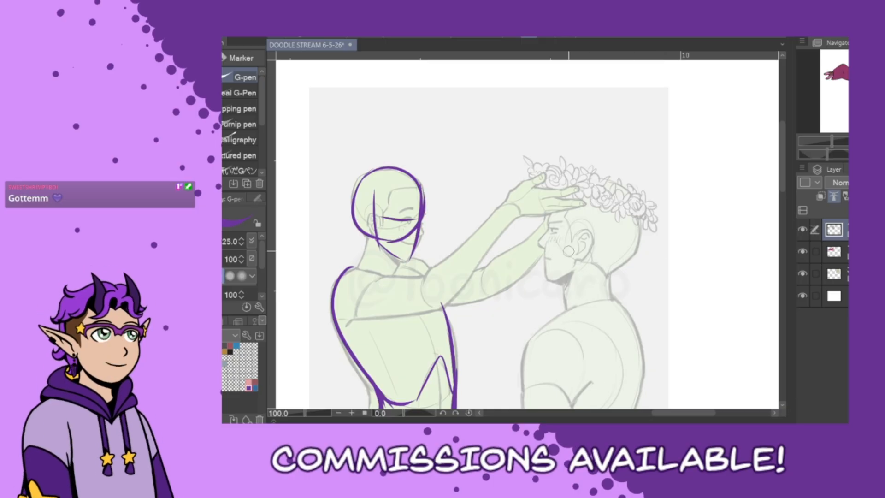
Trace the crowned figure's face front, ear oval and jawline, and add a horizontal eye guide.
drag(548, 211, 550, 288)
drag(579, 220, 587, 221)
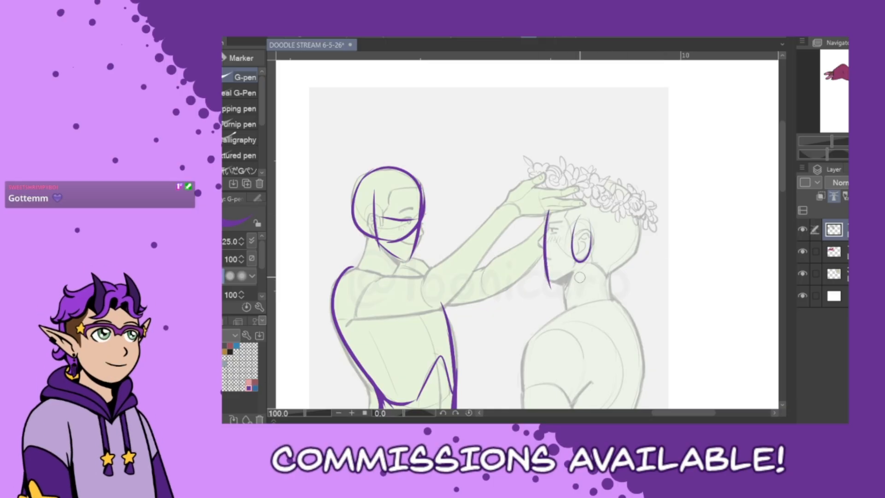
drag(548, 286, 579, 261)
drag(547, 229, 582, 234)
key(ctrl+z)
Trace the upper edge of the smiling figure's raised near arm and the hand's upper fingers.
mouse_move(503, 204)
mouse_down()
mouse_move(513, 185)
mouse_move(544, 174)
mouse_up()
key(ctrl+z)
mouse_move(503, 203)
mouse_down()
mouse_move(518, 183)
mouse_move(547, 172)
mouse_move(527, 196)
mouse_move(580, 185)
mouse_move(560, 199)
mouse_move(582, 188)
mouse_move(539, 203)
mouse_up()
key(ctrl+z)
key(ctrl+z)
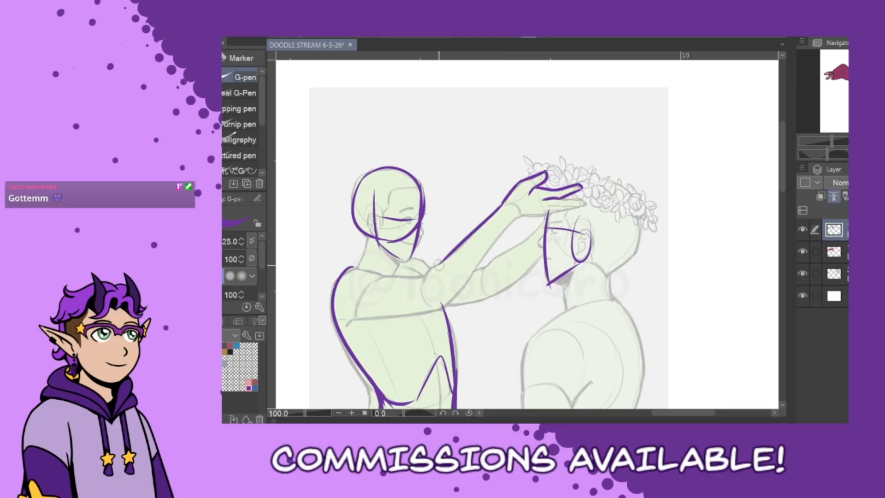
Trace the lower edge of the near forearm up to the wrist, and complete the hand's lower fingers and palm edge.
mouse_move(512, 196)
mouse_down()
mouse_move(431, 271)
mouse_move(434, 302)
mouse_move(424, 296)
mouse_move(520, 217)
mouse_up()
key(ctrl+z)
drag(445, 308, 515, 218)
key(ctrl+z)
drag(444, 307, 525, 213)
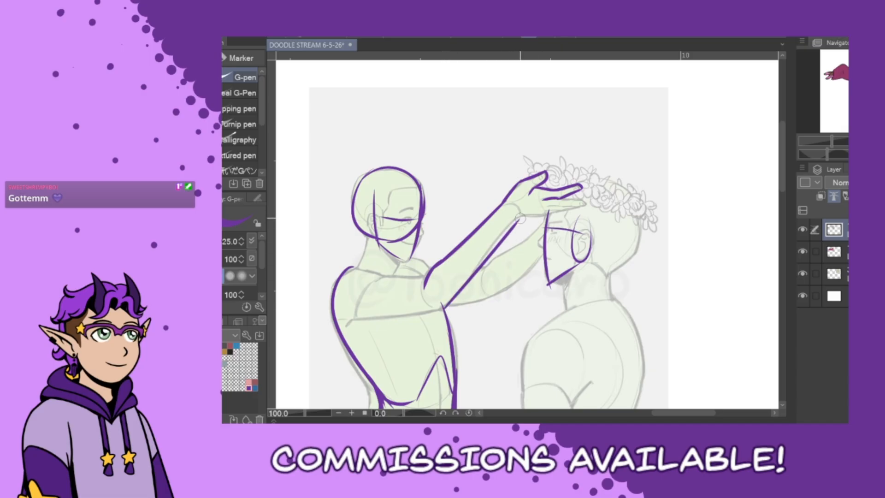
key(ctrl+z)
mouse_move(443, 306)
mouse_down()
mouse_move(502, 233)
mouse_move(585, 198)
mouse_up()
key(ctrl+z)
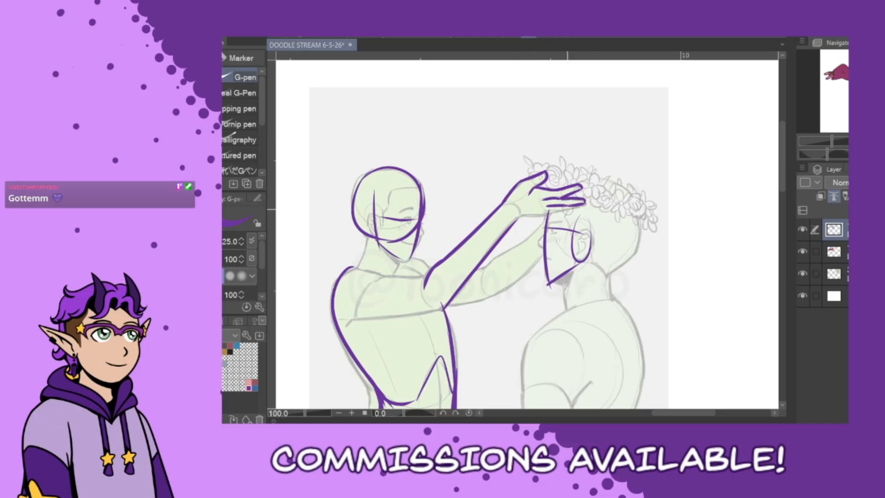
drag(516, 220, 572, 207)
Trace the smiling figure's shoulder line, neck and collar lines, and the underside of the near upper arm.
mouse_move(425, 278)
mouse_down()
mouse_move(361, 271)
mouse_move(340, 278)
mouse_up()
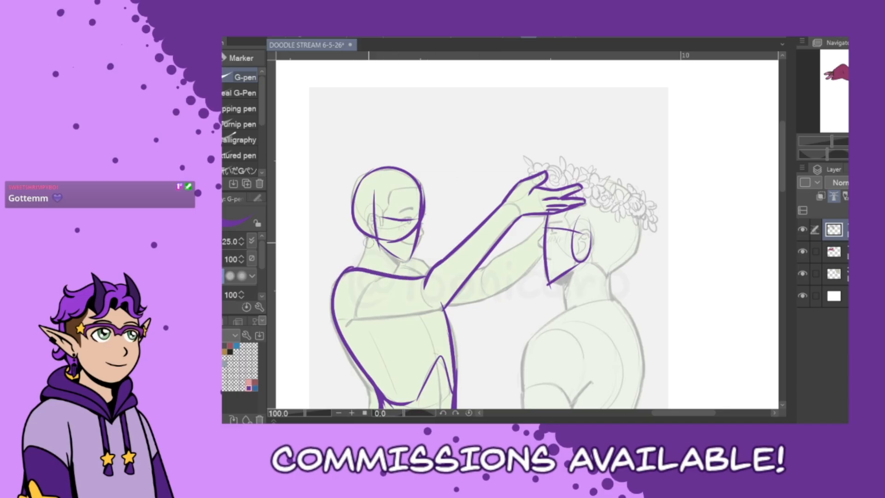
drag(367, 232, 356, 270)
mouse_move(396, 255)
mouse_down()
mouse_move(409, 260)
mouse_move(396, 272)
mouse_move(434, 275)
mouse_up()
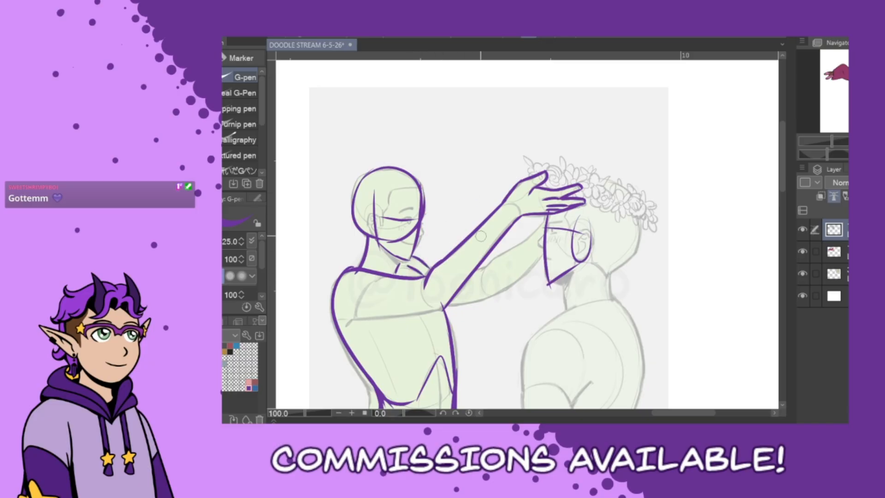
drag(350, 322, 445, 302)
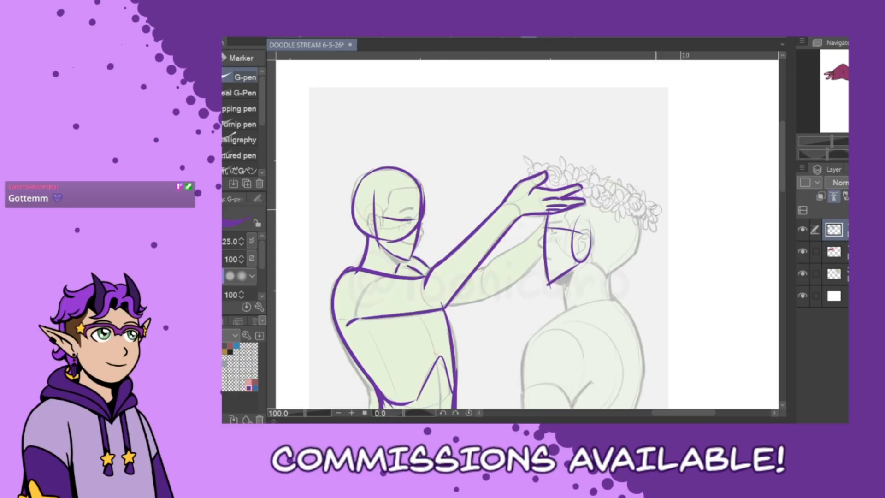
Trace the back of the crowned figure's head and both edges of the smiling figure's far arm.
drag(642, 215, 618, 269)
scroll(785, 234, down, 5)
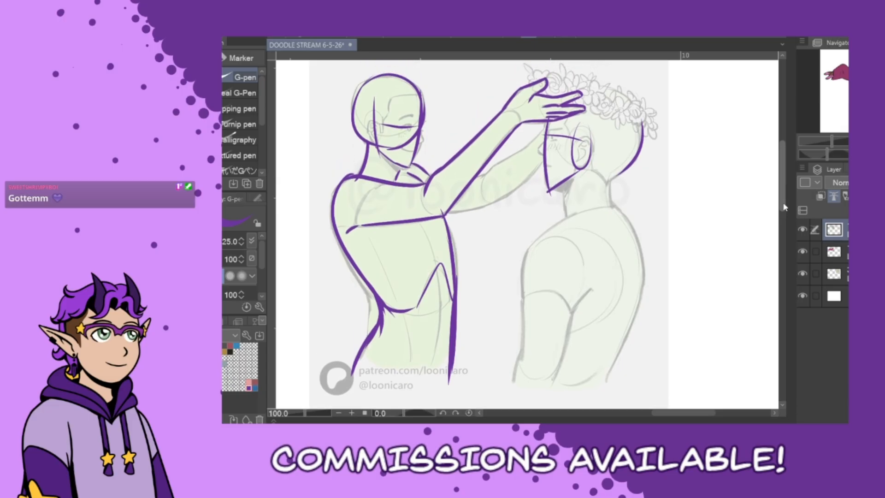
scroll(785, 207, up, 1)
drag(542, 152, 499, 177)
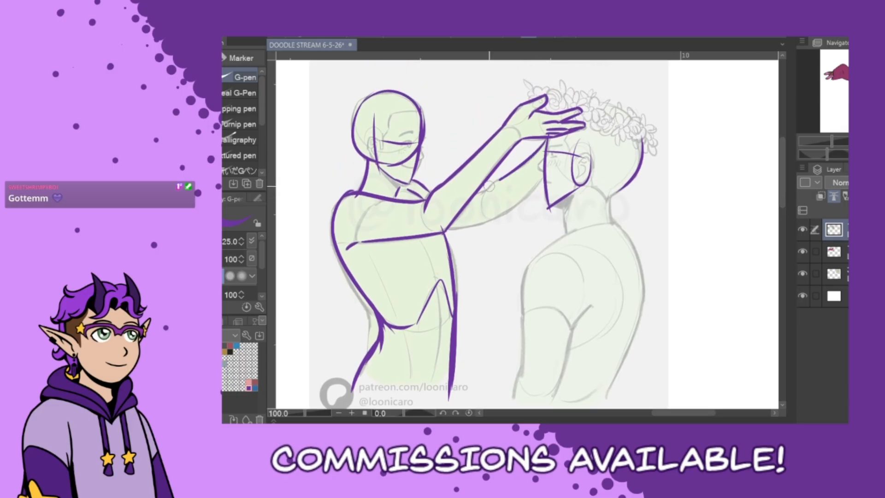
drag(483, 207, 488, 216)
drag(490, 218, 542, 178)
key(ctrl+z)
key(ctrl+z)
drag(482, 198, 481, 213)
mouse_move(490, 221)
mouse_down()
mouse_move(544, 176)
mouse_move(524, 195)
mouse_up()
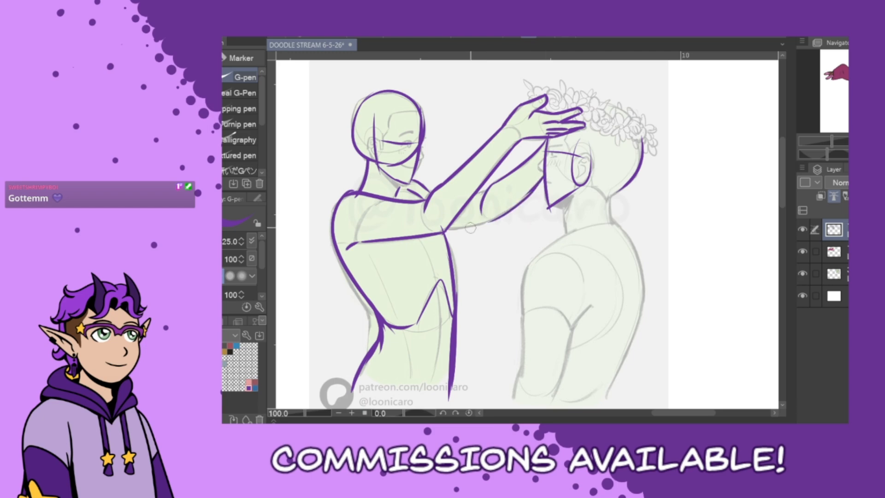
drag(445, 230, 502, 213)
Trace the crowned figure's neck, shoulder line and long curved back.
scroll(783, 239, down, 3)
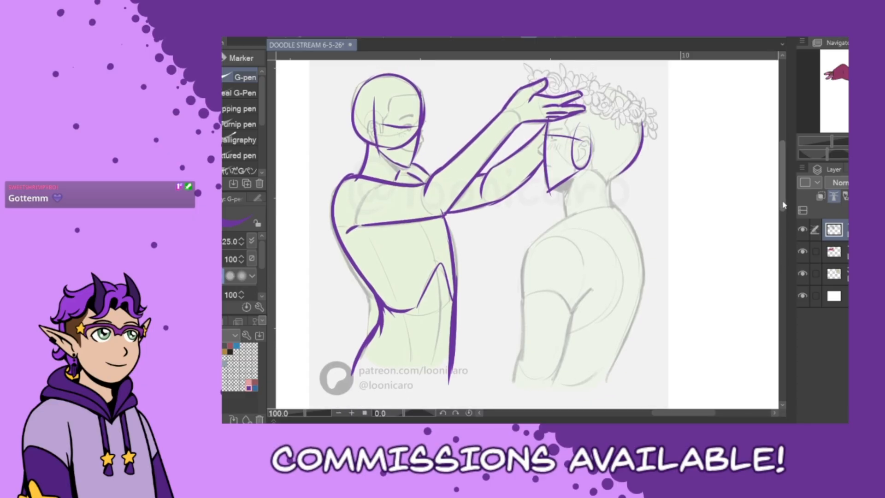
mouse_move(549, 190)
mouse_down()
mouse_move(563, 191)
mouse_move(567, 215)
mouse_up()
mouse_move(529, 248)
mouse_down()
mouse_move(616, 205)
mouse_move(608, 183)
mouse_move(611, 205)
mouse_up()
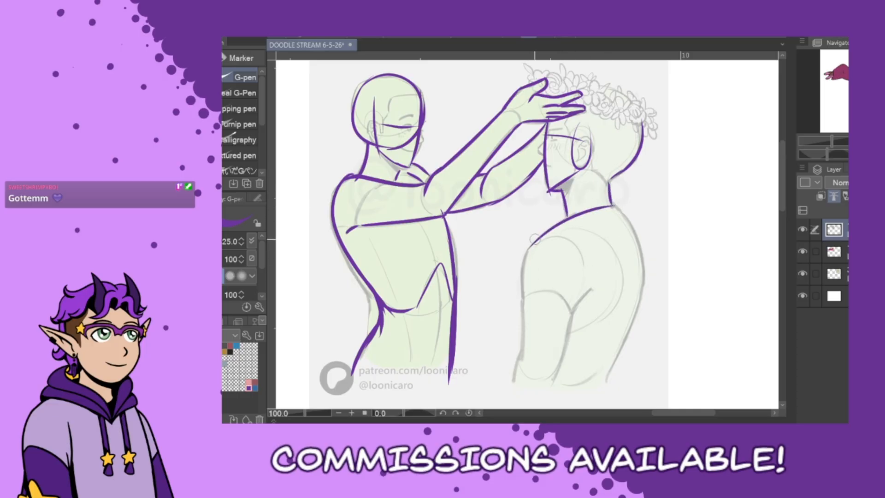
mouse_move(535, 238)
mouse_down()
mouse_move(525, 293)
mouse_move(566, 297)
mouse_move(553, 237)
mouse_up()
mouse_move(613, 202)
mouse_down()
mouse_move(635, 302)
mouse_move(629, 314)
mouse_move(619, 207)
mouse_move(641, 286)
mouse_move(608, 385)
mouse_up()
key(ctrl+z)
Trace the crowned figure's arm edges and round shoulder, and add a curved line down the smiling figure's side.
drag(526, 269, 510, 392)
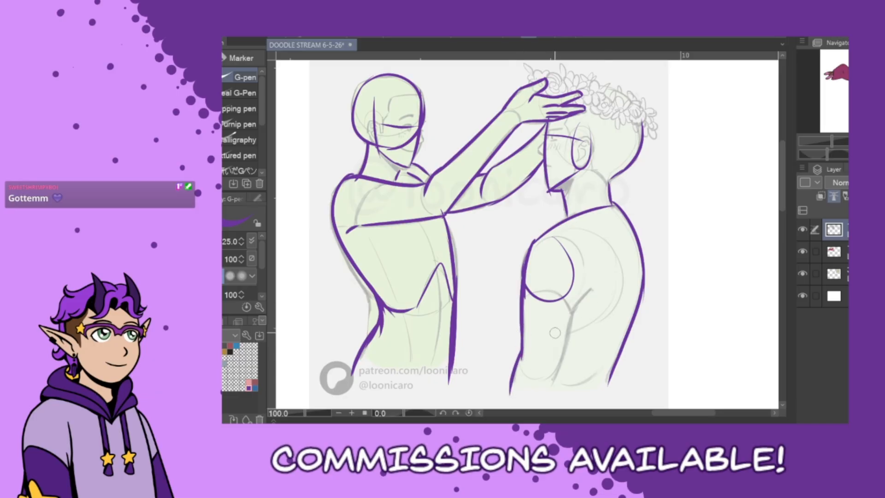
key(ctrl+z)
drag(522, 350, 511, 399)
mouse_move(595, 286)
mouse_down()
mouse_move(571, 324)
mouse_move(553, 394)
mouse_up()
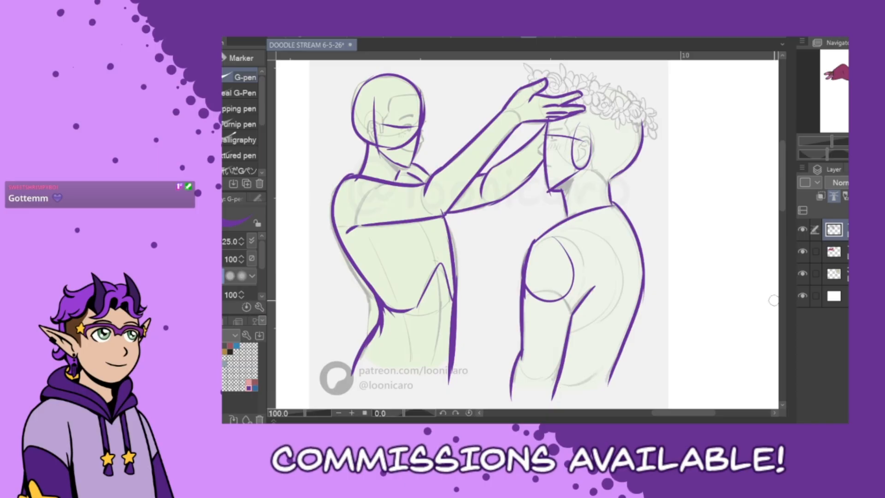
drag(782, 206, 783, 205)
drag(428, 241, 441, 346)
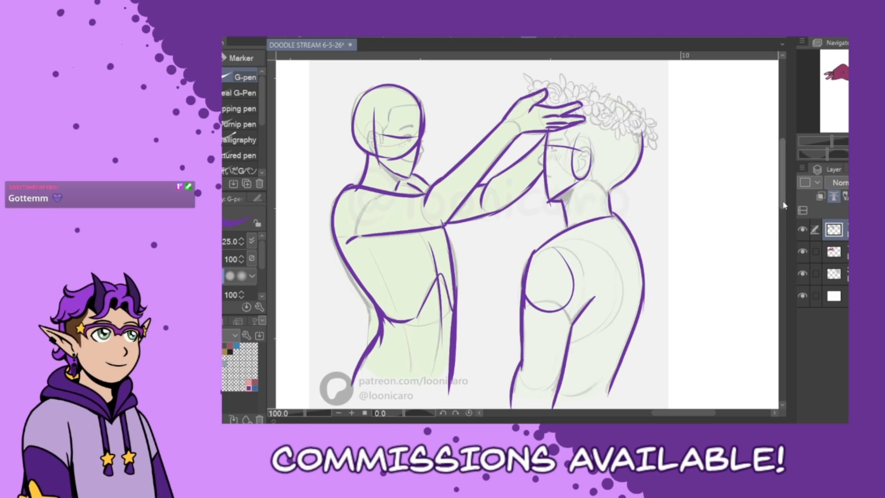
Trace the flowers and leaves of the crown in purple, from the hand to the back of the head.
drag(783, 203, 783, 180)
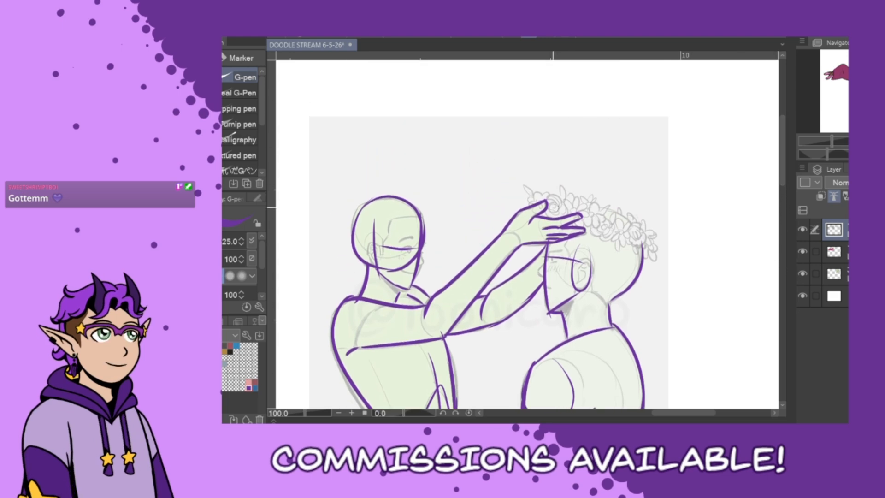
mouse_move(550, 206)
mouse_down()
mouse_move(570, 197)
mouse_move(533, 195)
mouse_move(526, 185)
mouse_move(563, 185)
mouse_move(576, 211)
mouse_move(589, 214)
mouse_move(566, 206)
mouse_move(604, 226)
mouse_move(599, 193)
mouse_up()
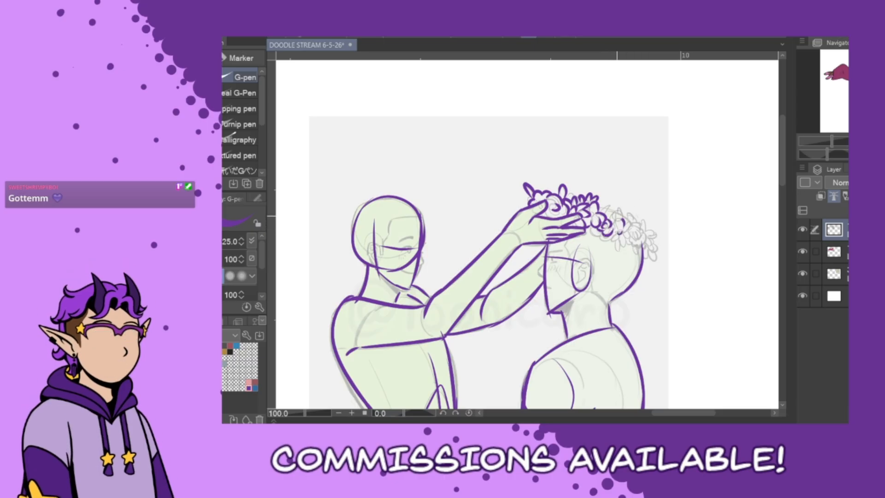
mouse_move(617, 221)
mouse_down()
mouse_move(628, 222)
mouse_move(631, 237)
mouse_up()
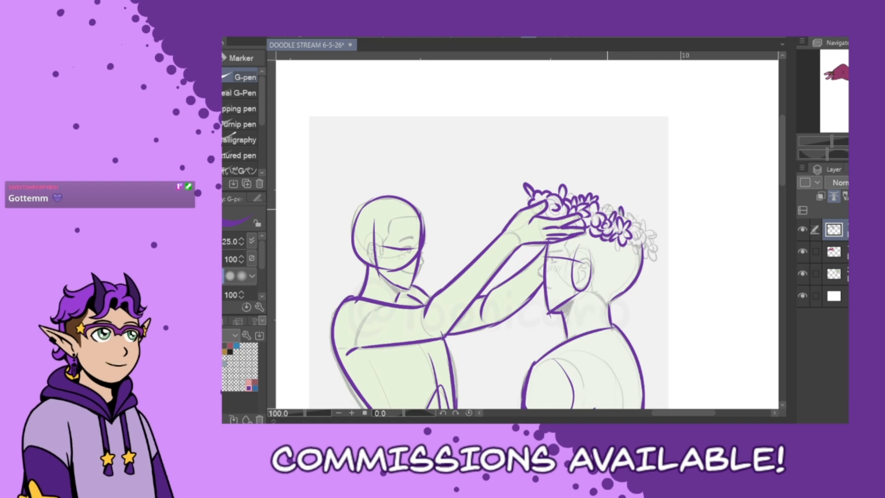
mouse_move(632, 239)
mouse_down()
mouse_move(639, 245)
mouse_move(644, 234)
mouse_up()
mouse_move(634, 228)
mouse_down()
mouse_move(654, 233)
mouse_move(621, 257)
mouse_move(663, 254)
mouse_move(649, 255)
mouse_move(653, 263)
mouse_move(643, 245)
mouse_up()
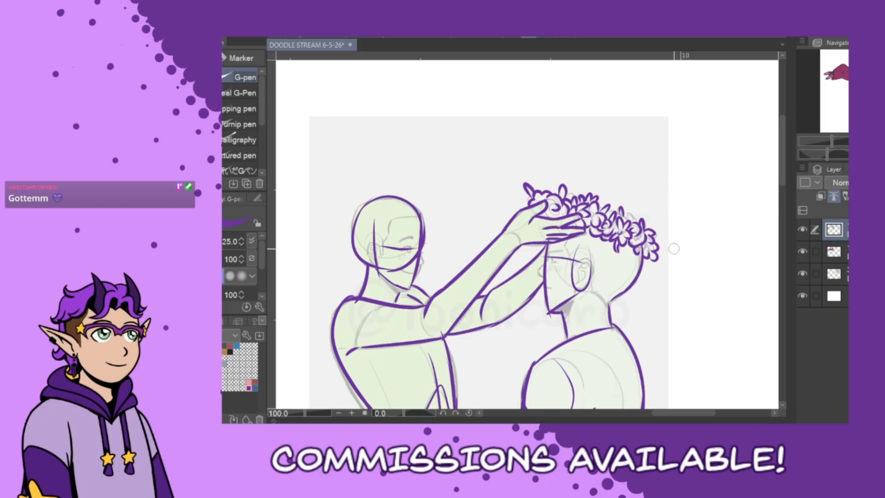
Hide the pose reference layer and add an inner line to the crowned figure's ear.
drag(664, 416, 658, 416)
click(802, 274)
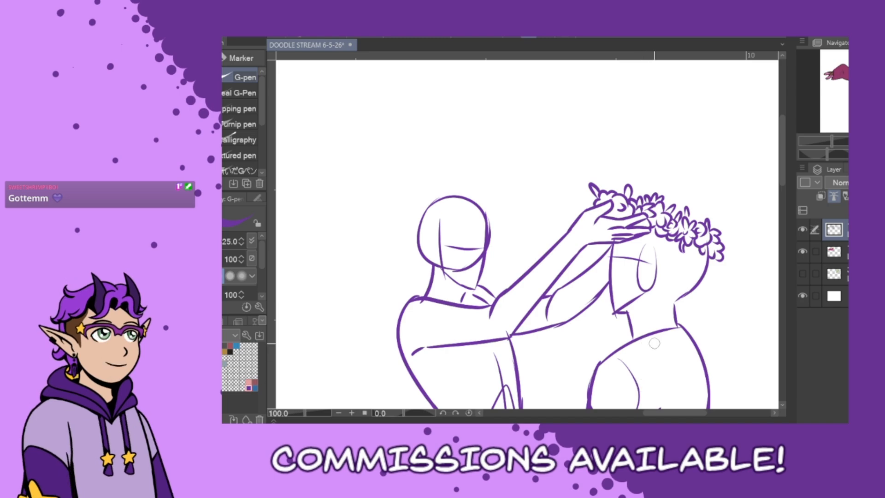
drag(653, 259, 649, 290)
click(802, 273)
click(803, 273)
Draw the top of the crowned figure's hair above the flowers and a long wavy outer hair edge down behind the back.
mouse_move(663, 199)
mouse_down()
mouse_move(699, 207)
mouse_move(714, 273)
mouse_up()
key(ctrl+z)
key(ctrl+z)
mouse_move(712, 240)
mouse_down()
mouse_move(741, 347)
mouse_move(735, 356)
mouse_move(740, 345)
mouse_move(755, 395)
mouse_up()
key(ctrl+z)
key(ctrl+z)
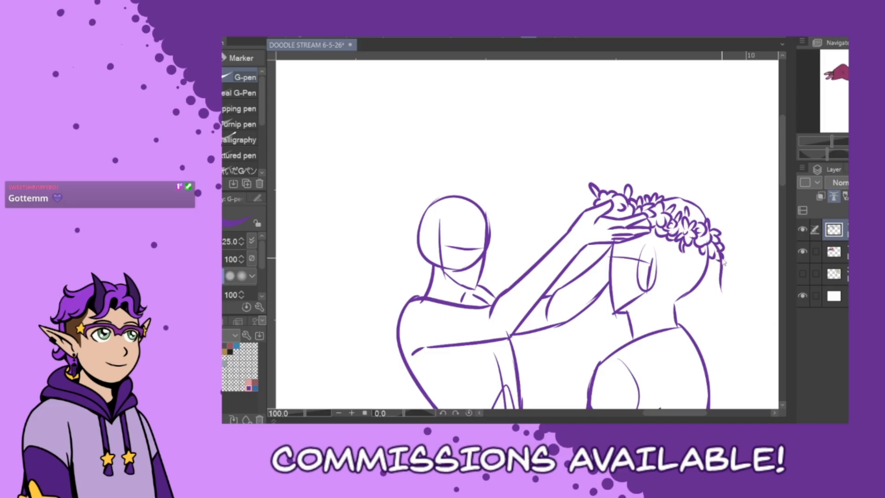
key(ctrl+z)
drag(719, 245, 723, 284)
mouse_move(722, 289)
mouse_down()
mouse_move(736, 320)
mouse_move(765, 336)
mouse_move(770, 360)
mouse_move(758, 379)
mouse_up()
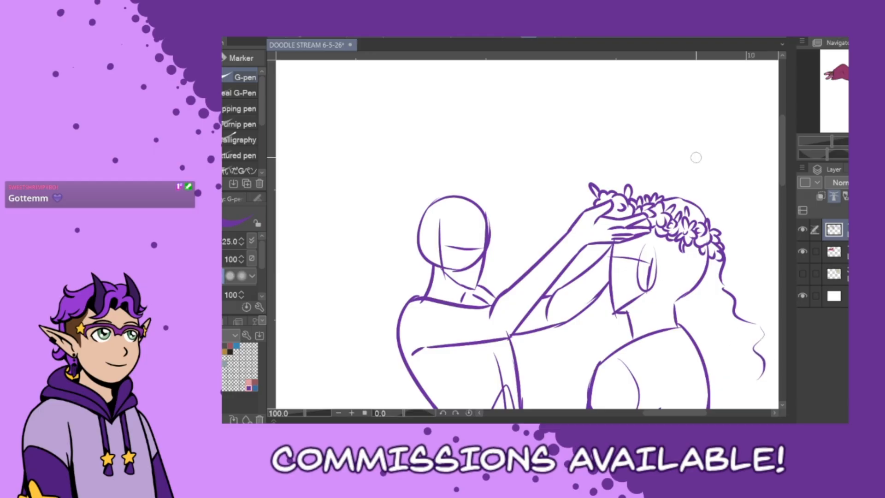
Draw the crowned figure's front hair strand from under the flower crown, past the ear and down to the shoulder.
drag(641, 240, 641, 269)
key(ctrl+z)
mouse_move(648, 233)
mouse_down()
mouse_move(636, 305)
mouse_move(651, 298)
mouse_move(636, 307)
mouse_move(636, 357)
mouse_up()
key(ctrl+z)
key(ctrl+z)
mouse_move(632, 237)
mouse_down()
mouse_move(639, 264)
mouse_move(628, 308)
mouse_up()
key(ctrl+z)
mouse_move(640, 233)
mouse_down()
mouse_move(631, 314)
mouse_move(598, 345)
mouse_up()
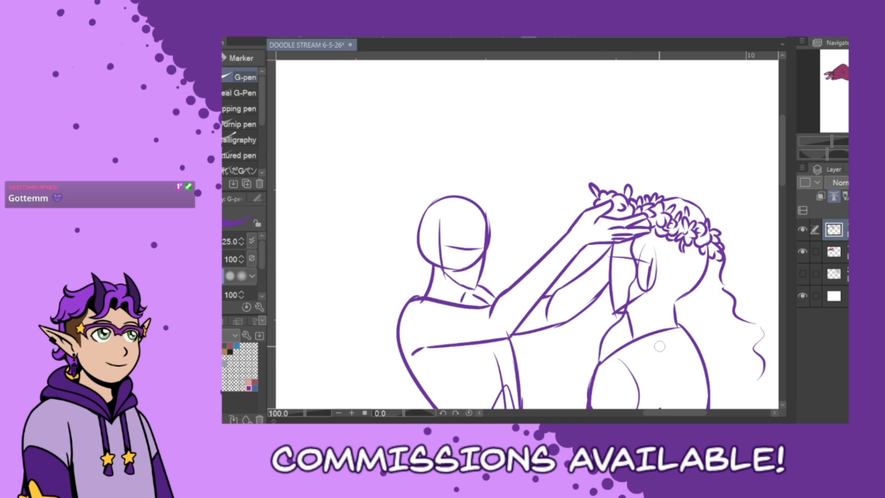
key(ctrl+z)
Draw the inner hair line from behind the ear over the shoulder, and close the wavy lower edge of the hair.
mouse_move(674, 272)
mouse_down()
mouse_move(675, 306)
mouse_move(632, 341)
mouse_up()
mouse_move(674, 304)
mouse_down()
mouse_move(658, 354)
mouse_move(708, 397)
mouse_up()
key(ctrl+z)
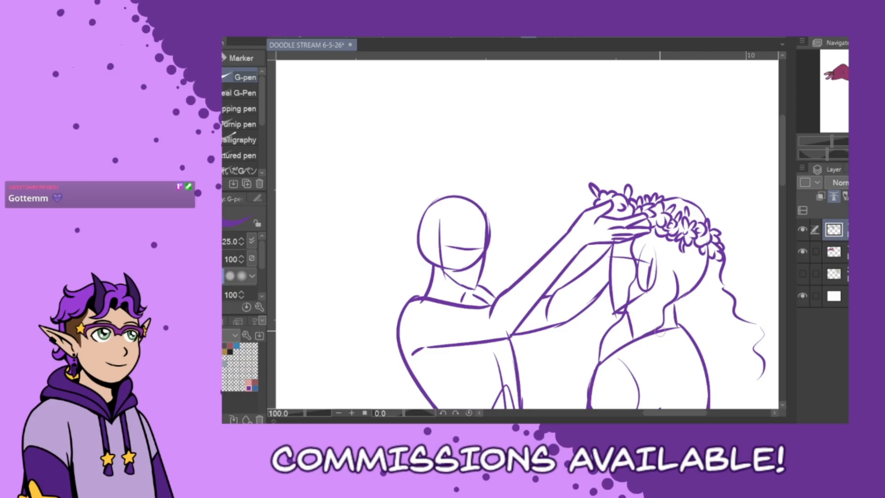
mouse_move(666, 308)
mouse_down()
mouse_move(675, 348)
mouse_move(669, 383)
mouse_move(696, 389)
mouse_move(693, 402)
mouse_move(735, 383)
mouse_move(762, 389)
mouse_move(771, 366)
mouse_move(753, 324)
mouse_move(767, 373)
mouse_move(774, 362)
mouse_move(765, 383)
mouse_up()
key(ctrl+z)
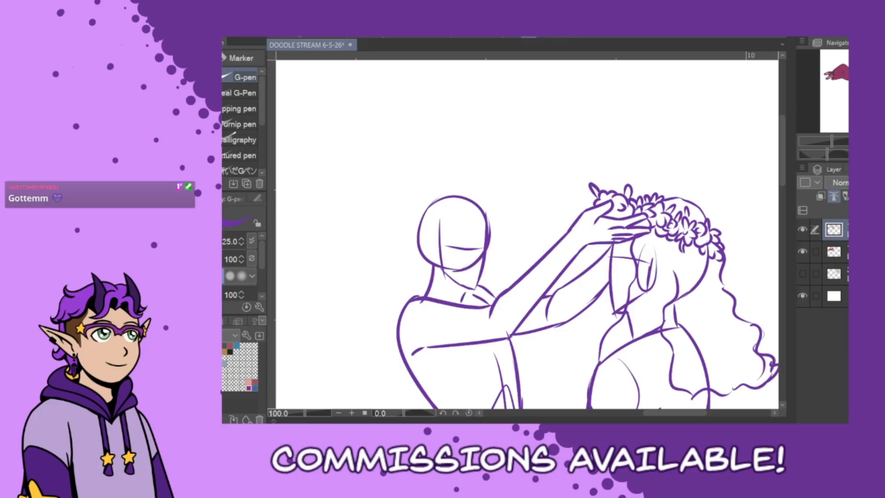
Erase the crowned figure's head, back, ear and neck lines covered by the hair, and sketch the nose in profile.
drag(657, 416, 660, 415)
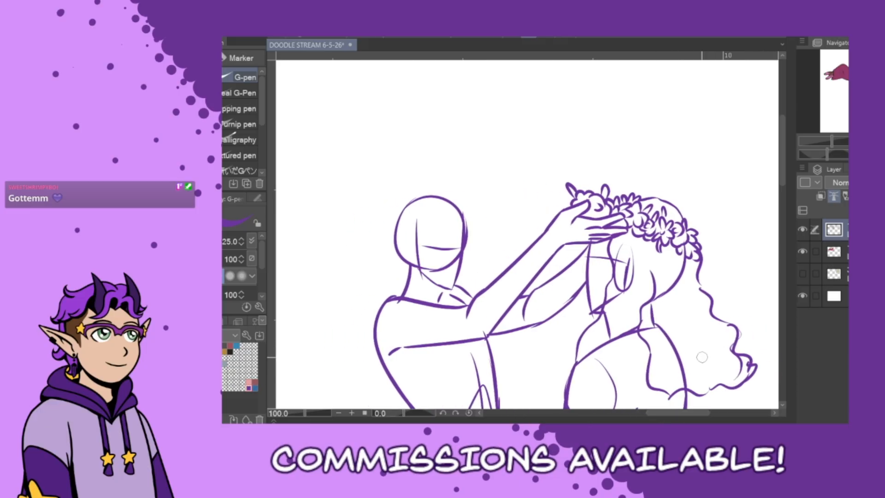
drag(665, 299, 683, 266)
mouse_move(656, 299)
mouse_down()
mouse_move(649, 328)
mouse_move(665, 333)
mouse_move(664, 321)
mouse_move(686, 377)
mouse_up()
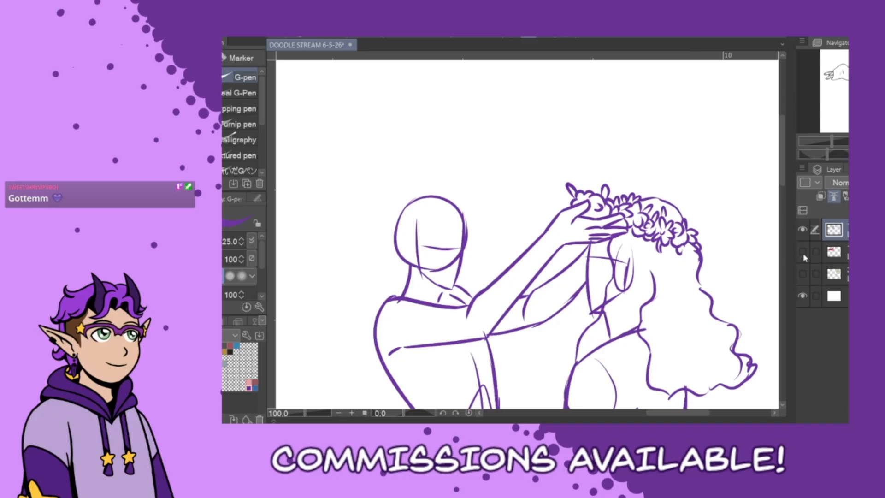
click(803, 273)
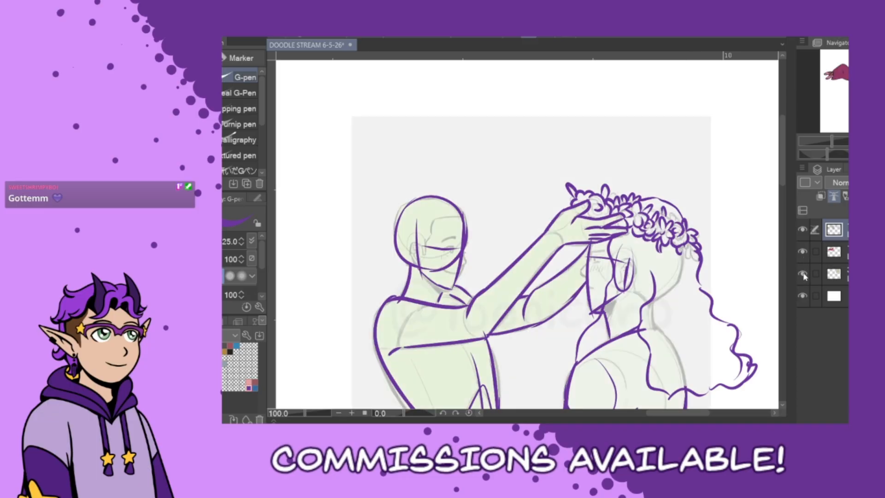
click(802, 274)
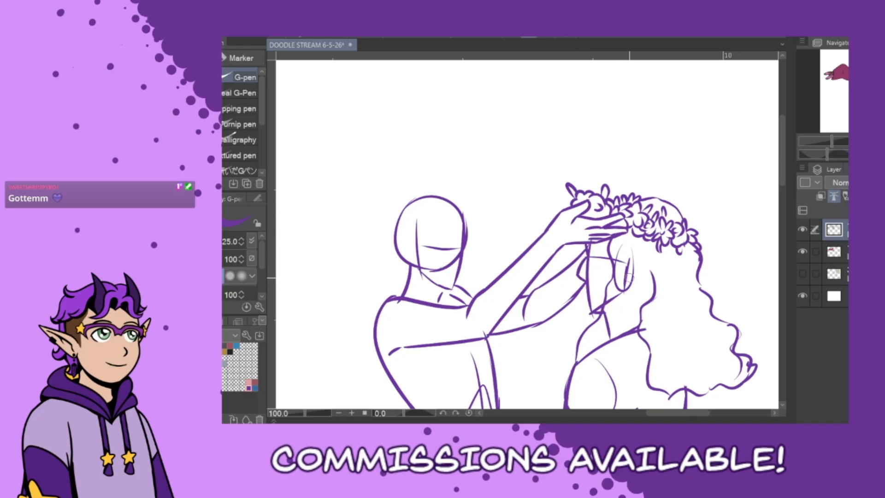
mouse_move(629, 277)
mouse_down()
mouse_move(623, 250)
mouse_move(618, 263)
mouse_move(614, 255)
mouse_move(619, 245)
mouse_move(624, 290)
mouse_move(633, 249)
mouse_move(630, 284)
mouse_move(618, 260)
mouse_move(605, 334)
mouse_move(610, 318)
mouse_move(592, 302)
mouse_move(603, 314)
mouse_move(615, 280)
mouse_move(597, 313)
mouse_up()
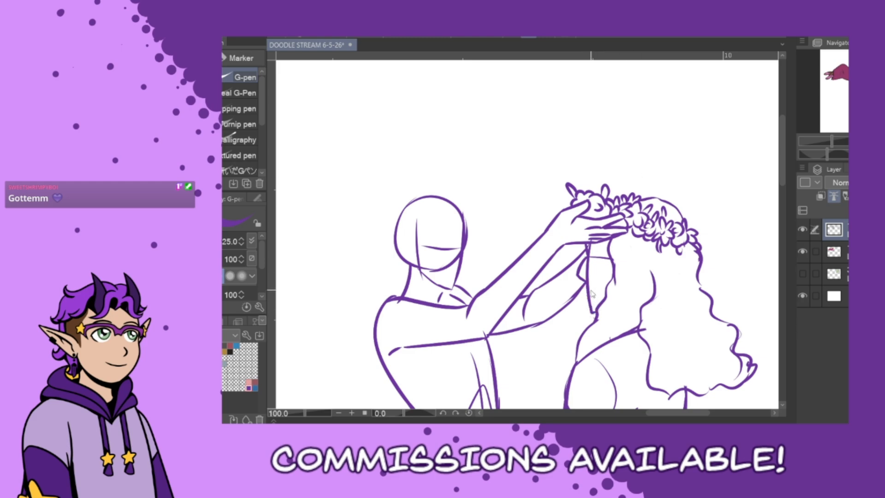
Replace the crowned figure's face guide lines with a profile showing the eye, lips, mustache and beard.
drag(585, 282, 598, 295)
click(802, 274)
click(802, 274)
drag(592, 251, 598, 258)
key(ctrl+z)
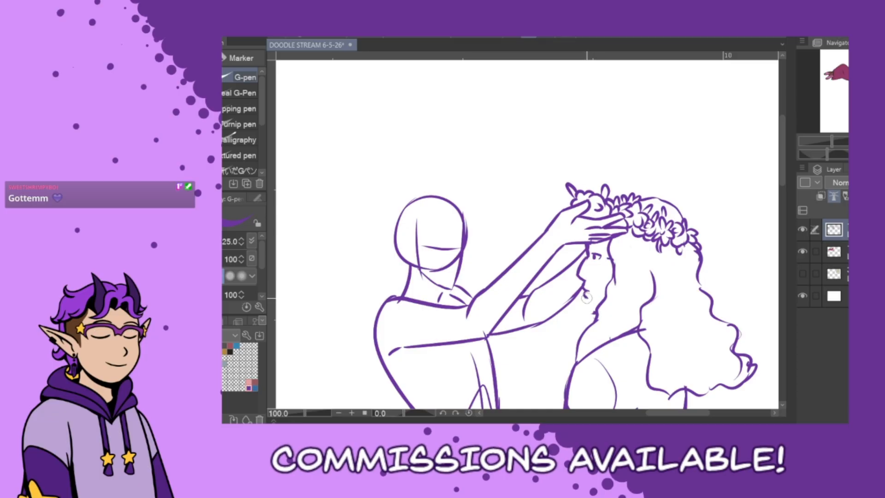
mouse_move(596, 279)
mouse_down()
mouse_move(585, 290)
mouse_move(599, 291)
mouse_move(601, 300)
mouse_move(590, 286)
mouse_move(593, 300)
mouse_up()
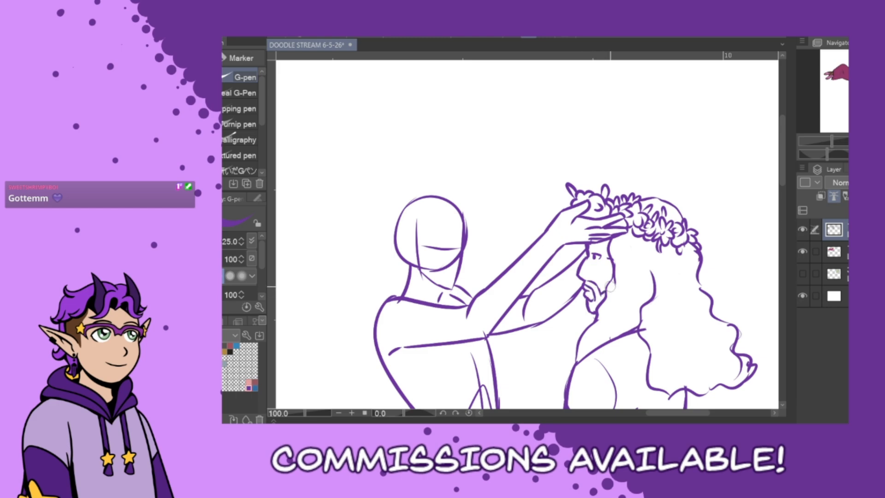
Draw wavy strand lines inside the crowned figure's long hair, beside the face and down the back section.
drag(633, 259, 615, 320)
drag(674, 272, 713, 359)
key(ctrl+z)
drag(670, 269, 702, 377)
drag(591, 252, 603, 246)
key(ctrl+z)
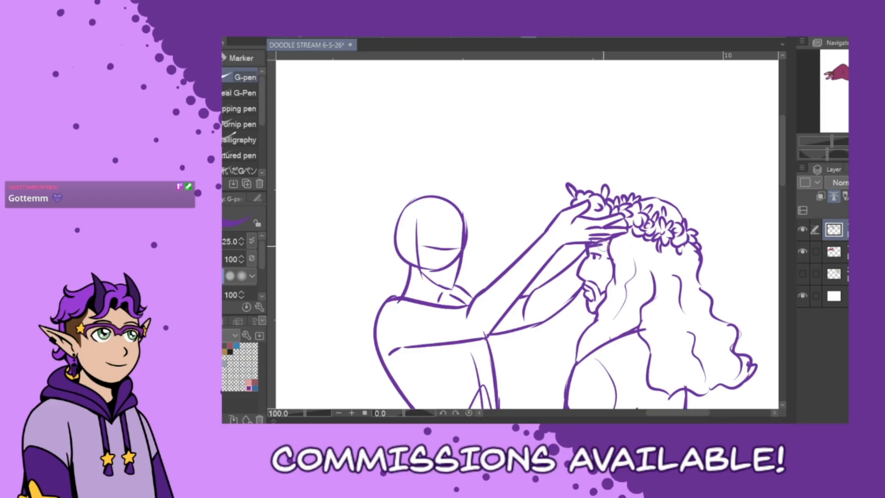
Redraw the crowned figure's eye as closed and refine the lips, mustache and front neck line.
key(ctrl+z)
drag(589, 286, 597, 292)
drag(588, 289, 596, 298)
drag(595, 284, 600, 291)
drag(580, 339, 578, 370)
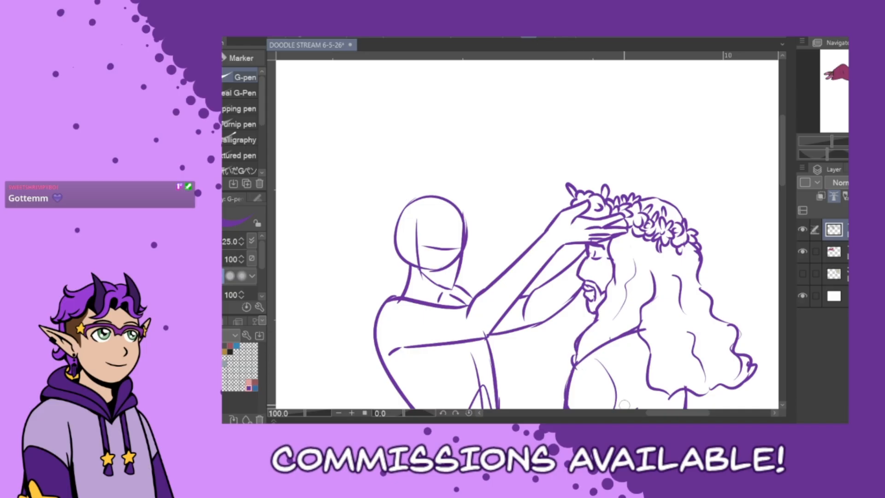
Check the standing figure's head against the pose reference, then reshape the forehead and cheek outline and erase the overlapping skull lines.
drag(656, 413, 651, 421)
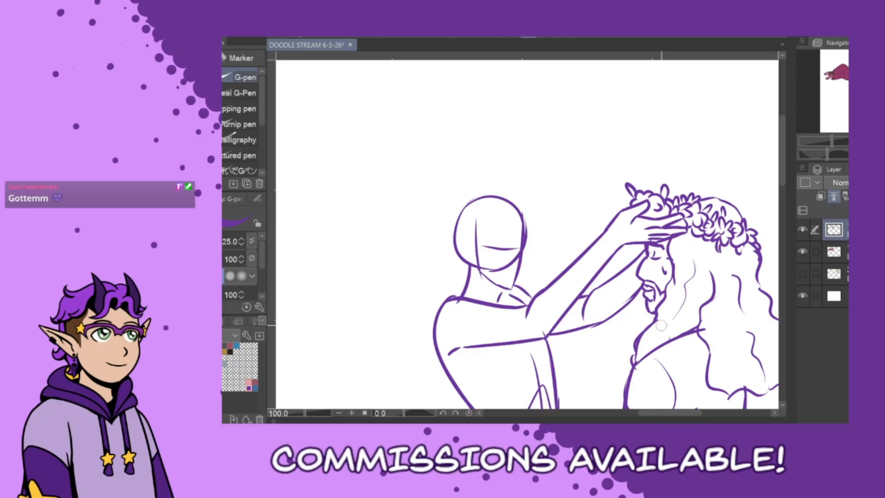
mouse_move(650, 415)
mouse_down()
mouse_move(636, 417)
mouse_move(643, 422)
mouse_up()
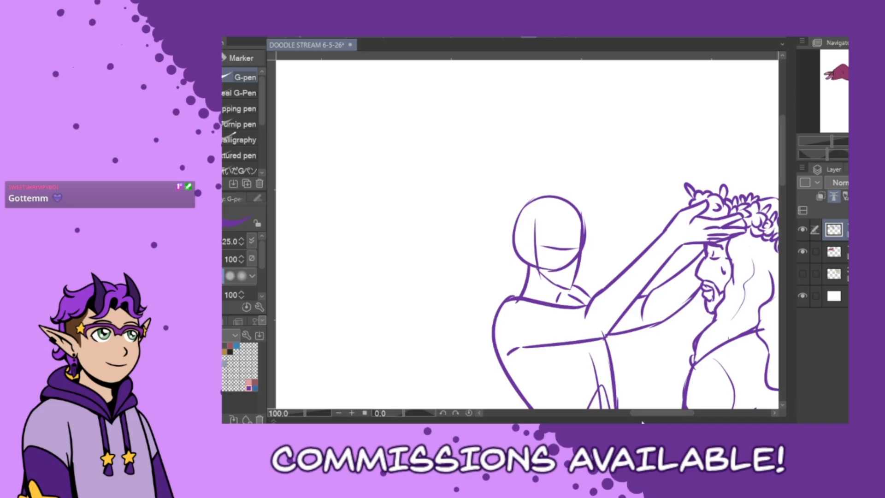
scroll(578, 251, up, 2)
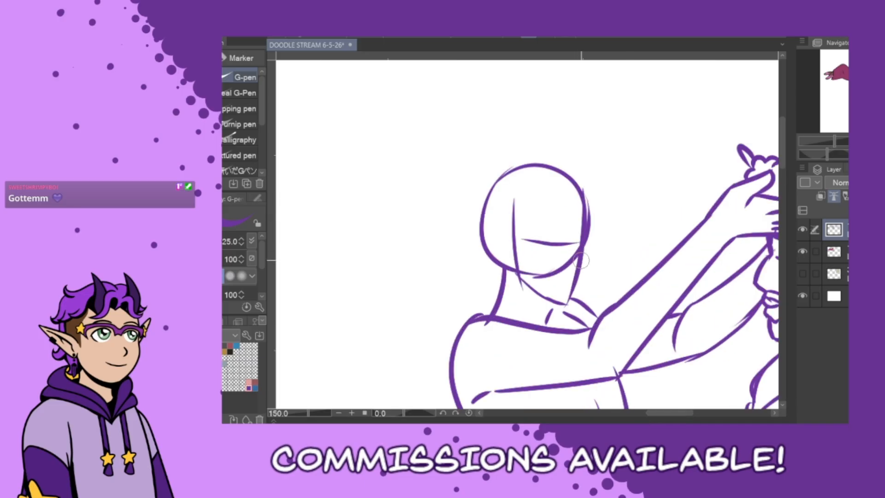
click(802, 273)
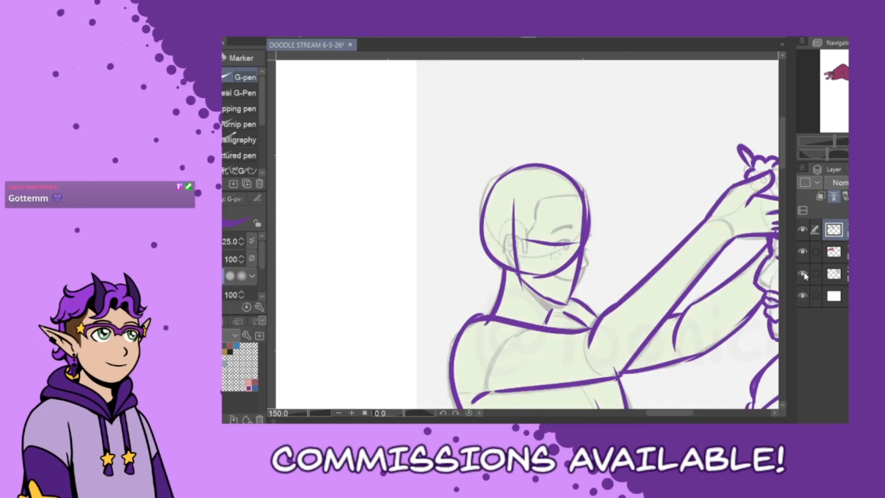
click(803, 275)
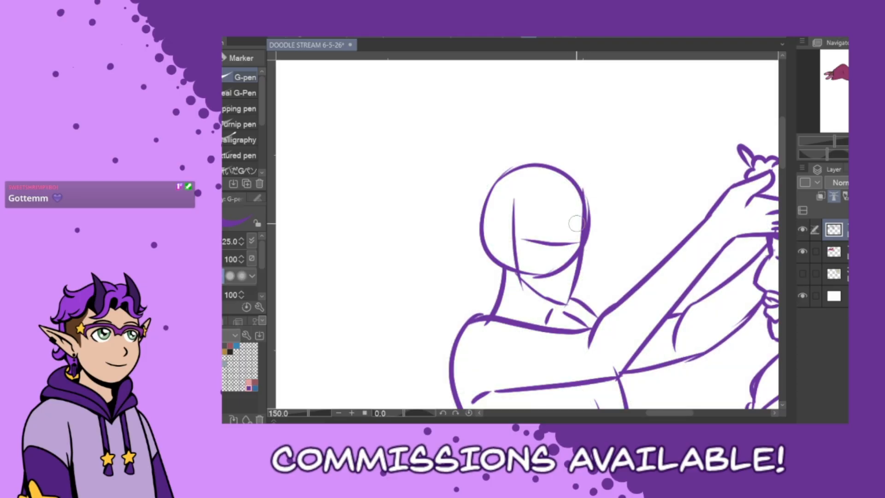
mouse_move(554, 302)
mouse_down()
mouse_move(571, 302)
mouse_move(587, 270)
mouse_up()
mouse_move(580, 188)
mouse_down()
mouse_move(590, 231)
mouse_move(581, 267)
mouse_up()
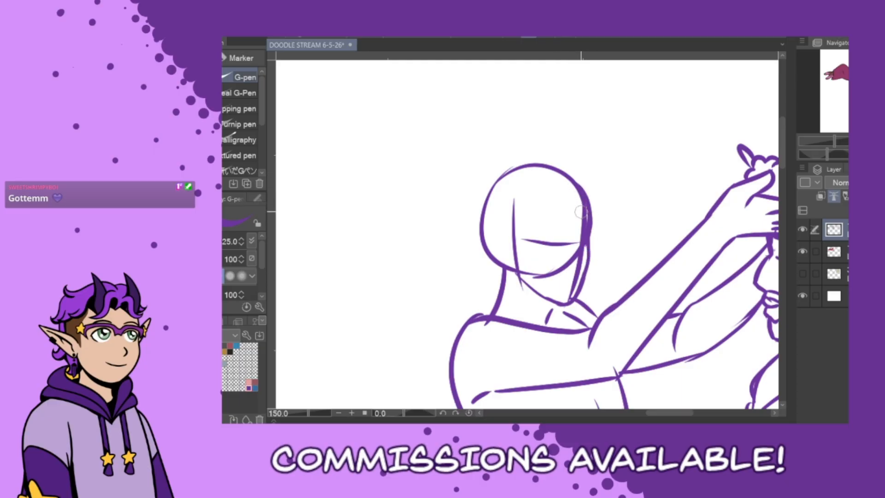
drag(581, 208, 579, 252)
mouse_move(580, 211)
mouse_down()
mouse_move(580, 261)
mouse_move(581, 240)
mouse_move(551, 280)
mouse_move(549, 273)
mouse_move(575, 256)
mouse_move(567, 288)
mouse_move(582, 220)
mouse_up()
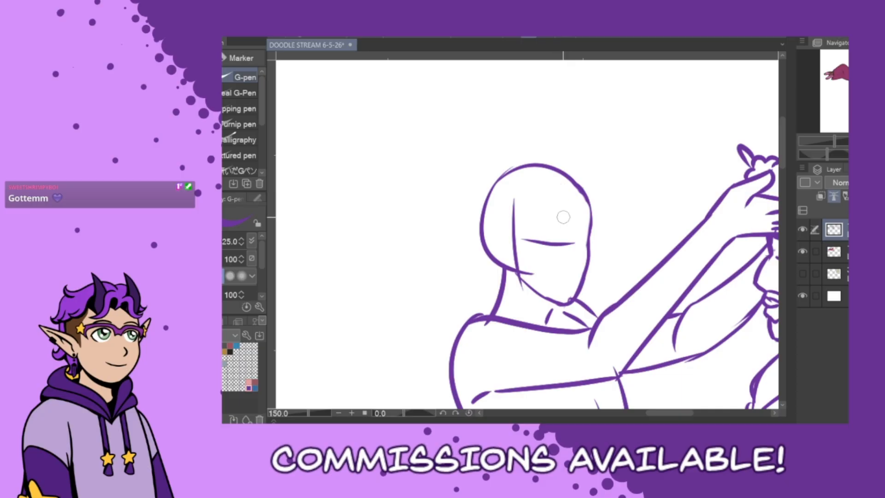
Draw the standing figure's nose and closed, smiling eyes with lashes, using the pose reference as a check, and erase the eye guide line.
click(802, 274)
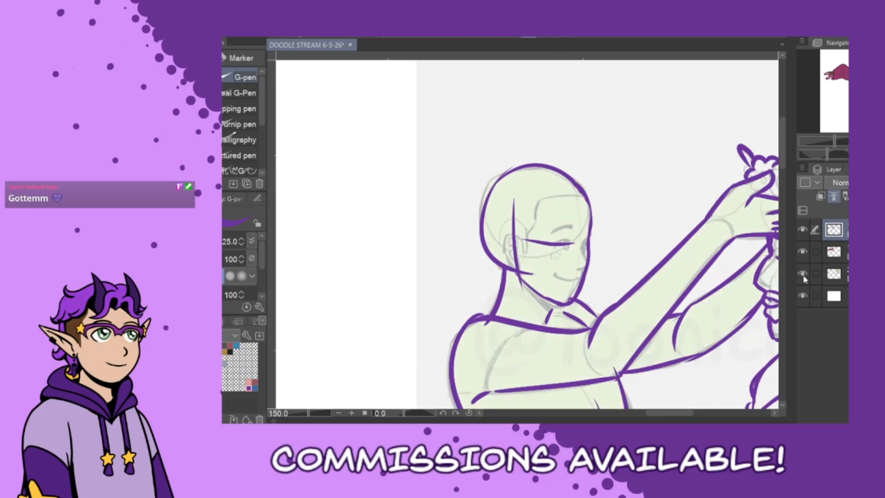
click(802, 274)
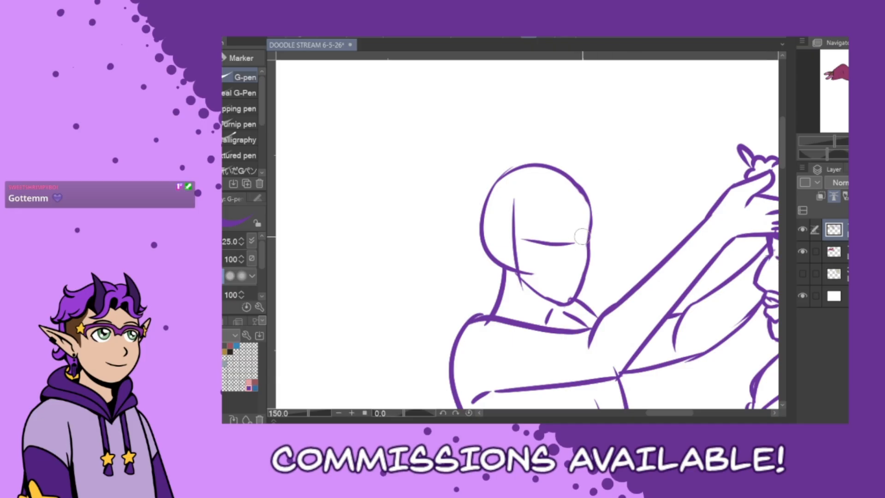
drag(581, 236, 582, 255)
key(ctrl+z)
mouse_move(586, 252)
mouse_down()
mouse_move(582, 272)
mouse_move(588, 265)
mouse_up()
mouse_move(579, 235)
mouse_down()
mouse_move(575, 250)
mouse_move(553, 243)
mouse_up()
key(ctrl+z)
key(ctrl+z)
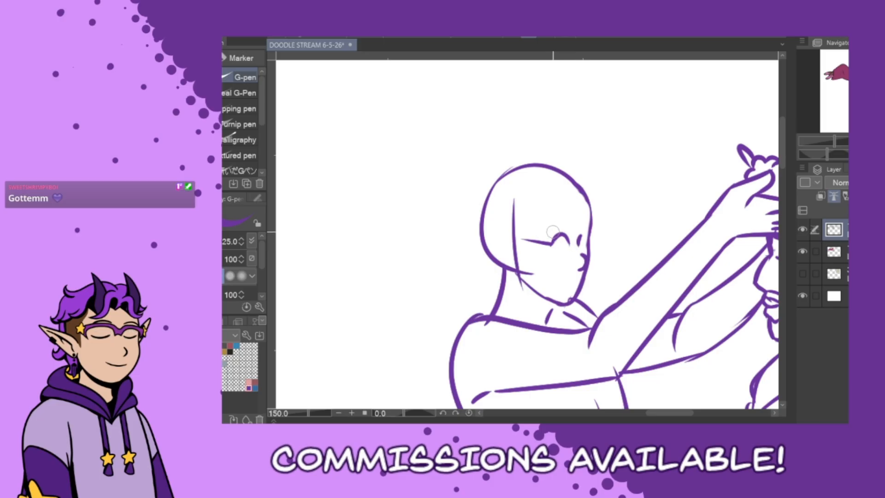
drag(554, 245, 523, 239)
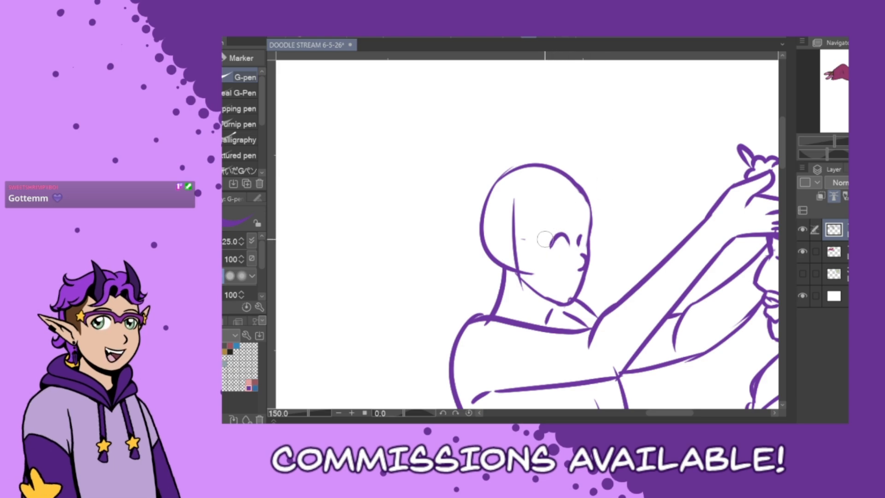
drag(553, 237, 546, 244)
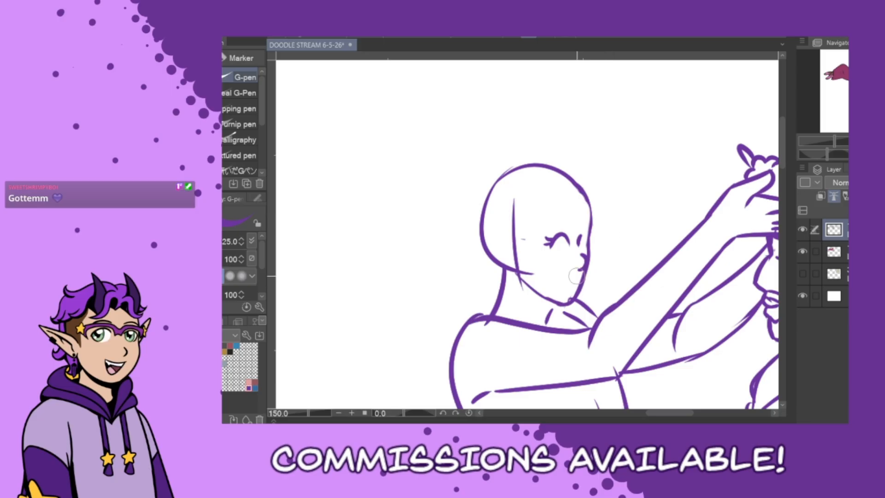
Draw an open, smiling mouth below the standing figure's nose.
mouse_move(576, 277)
mouse_down()
mouse_move(551, 274)
mouse_move(569, 294)
mouse_move(549, 275)
mouse_move(557, 287)
mouse_move(551, 275)
mouse_move(570, 284)
mouse_up()
key(ctrl+z)
key(ctrl+z)
key(ctrl+z)
key(ctrl+z)
key(ctrl+z)
key(ctrl+z)
key(ctrl+z)
key(ctrl+z)
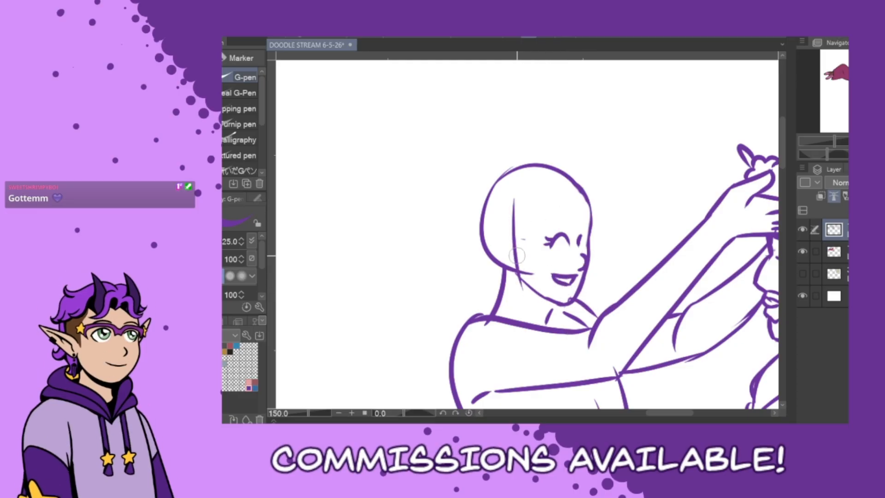
Refine the standing figure's jawline and draw an arched eyebrow above the near eye.
drag(520, 275, 565, 303)
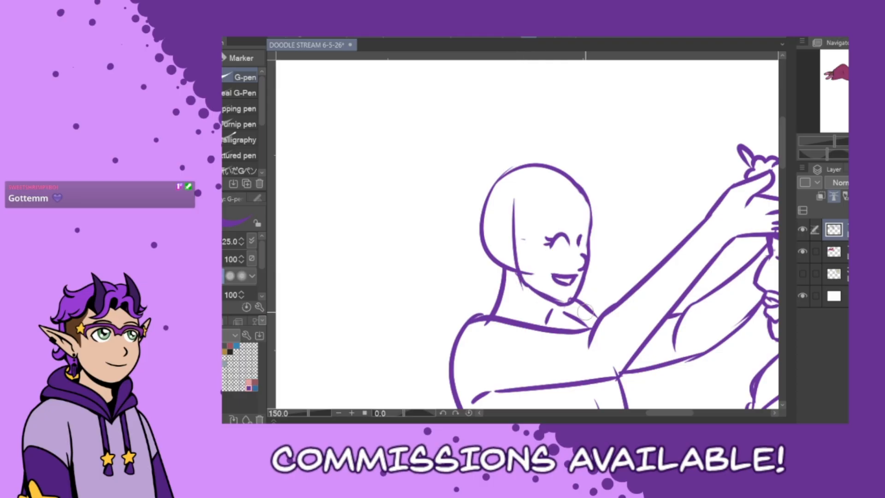
key(ctrl+z)
drag(550, 215, 575, 221)
key(ctrl+z)
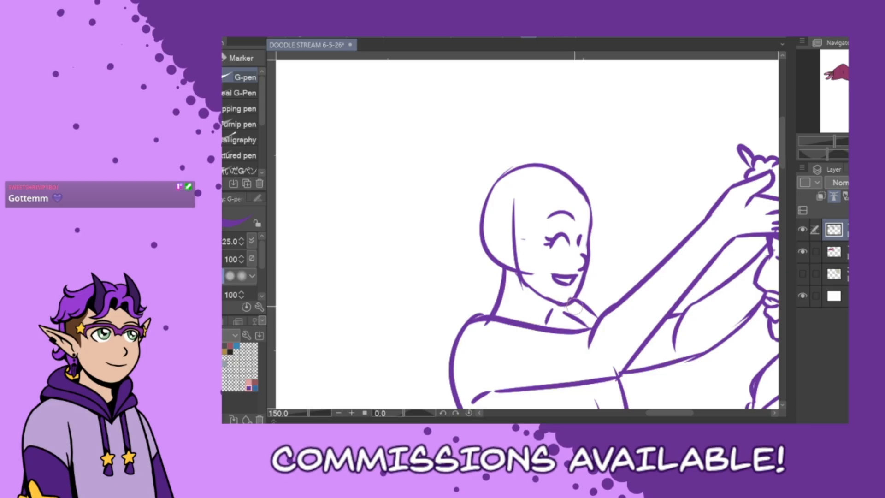
Redraw the standing figure's far cheek as a fuller curve from below the eye to the chin, and erase the old line.
drag(591, 248, 580, 301)
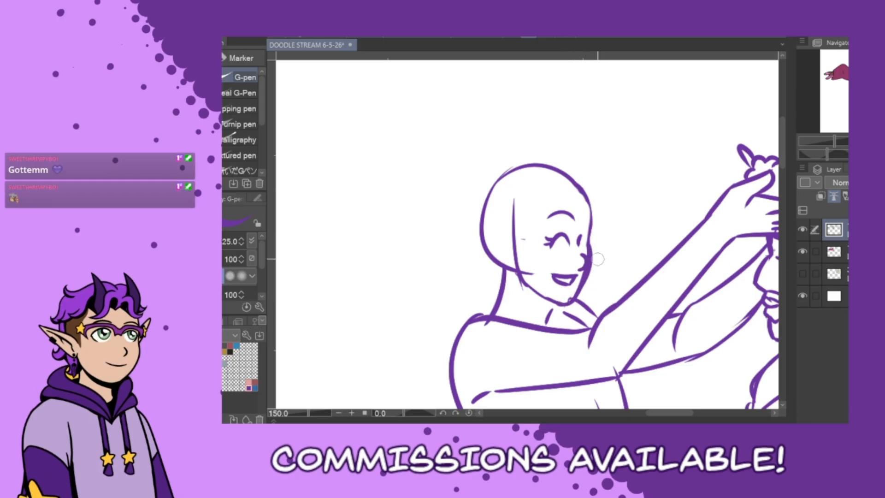
mouse_move(591, 248)
mouse_down()
mouse_move(596, 269)
mouse_move(588, 246)
mouse_move(594, 266)
mouse_move(584, 278)
mouse_move(591, 251)
mouse_move(575, 297)
mouse_up()
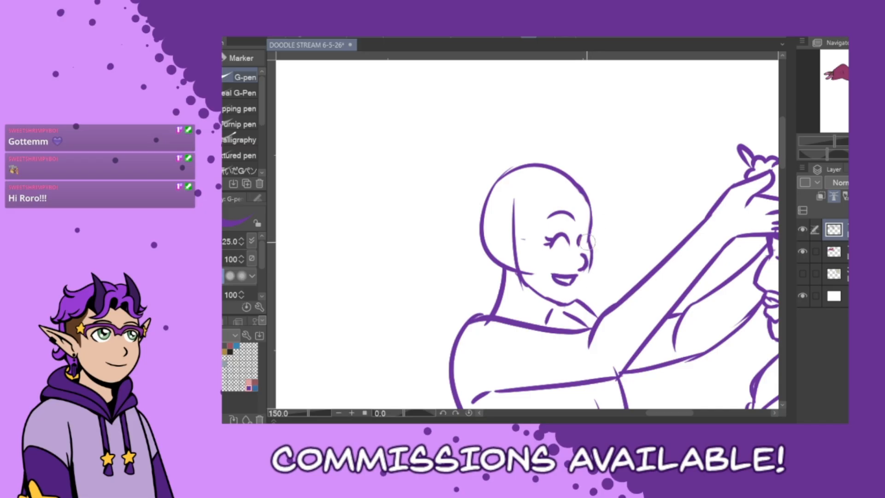
mouse_move(588, 240)
mouse_down()
mouse_move(592, 258)
mouse_move(576, 293)
mouse_move(582, 271)
mouse_up()
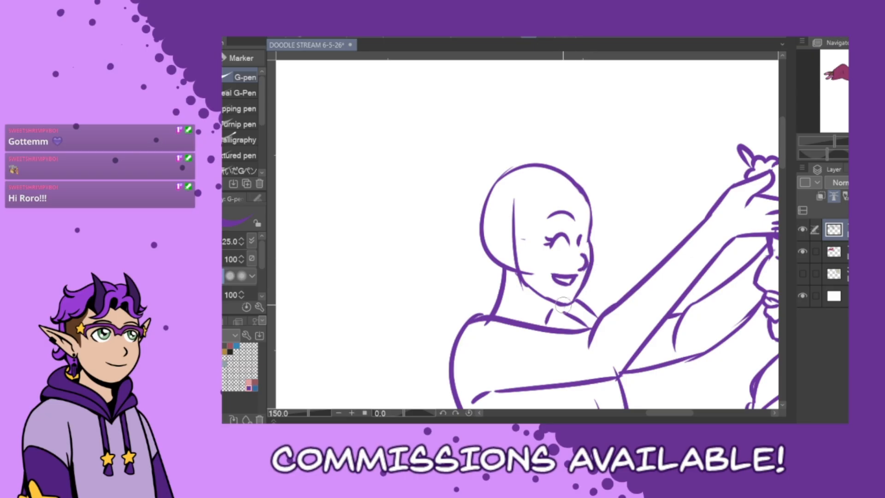
drag(588, 198, 590, 236)
key(ctrl+z)
Select the standing figure's eyebrow with a smaller Selection pen, move it slightly toward the back of the head and deselect.
key(m)
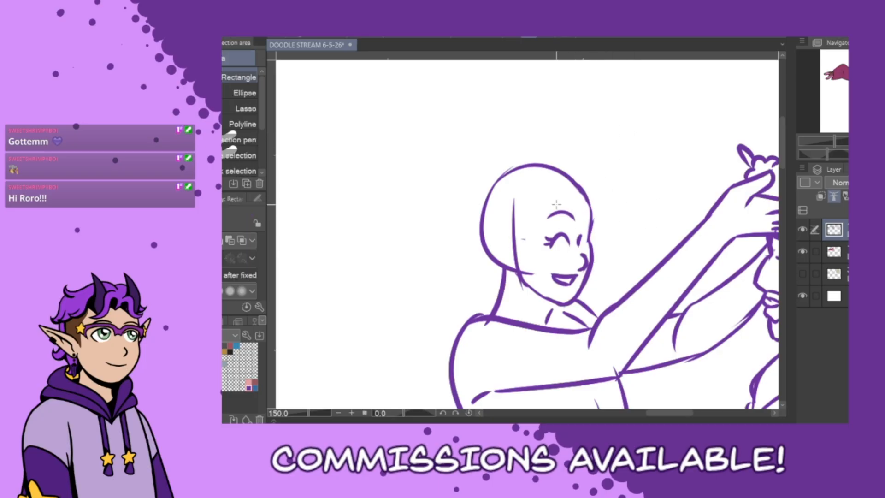
click(246, 140)
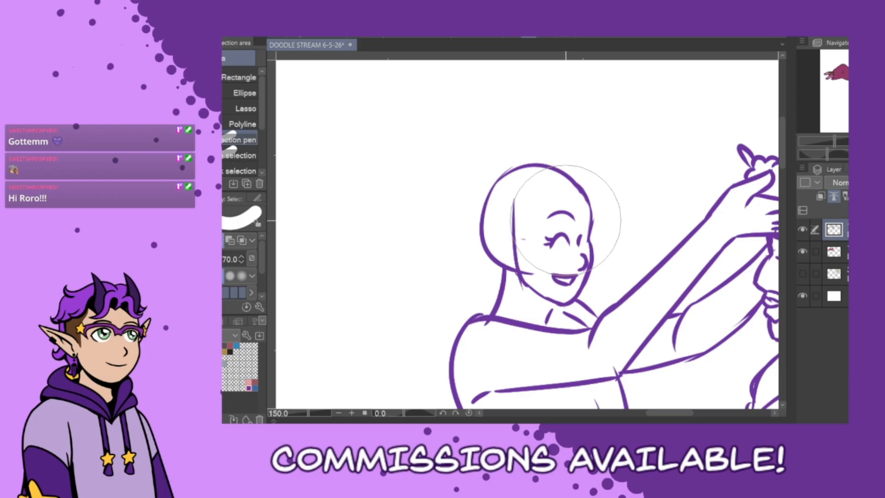
key(bracketleft)
key(bracketleft)
key(bracketleft)
key(bracketleft)
mouse_move(544, 221)
mouse_down()
mouse_move(573, 214)
mouse_move(565, 219)
mouse_up()
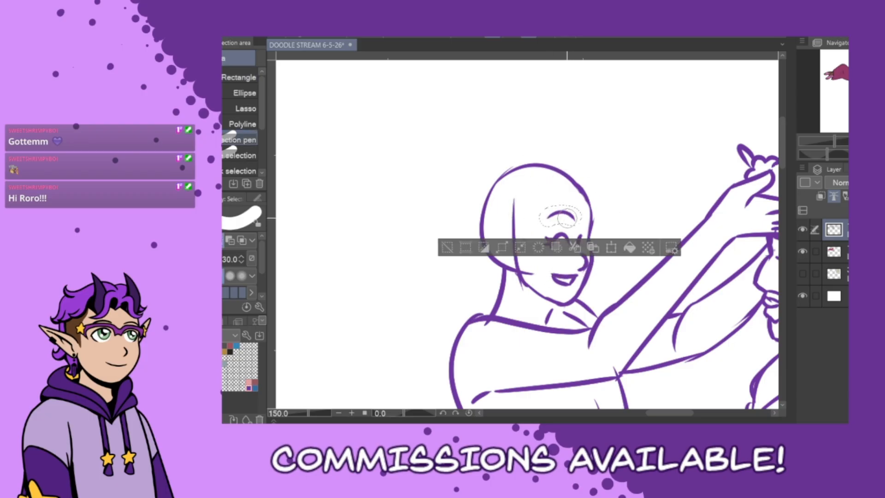
key(k)
drag(468, 235, 465, 239)
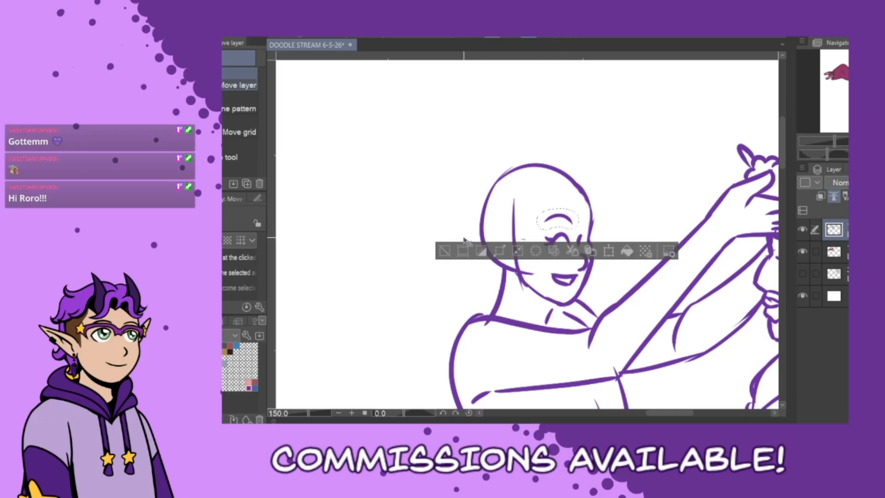
key(ctrl+d)
key(p)
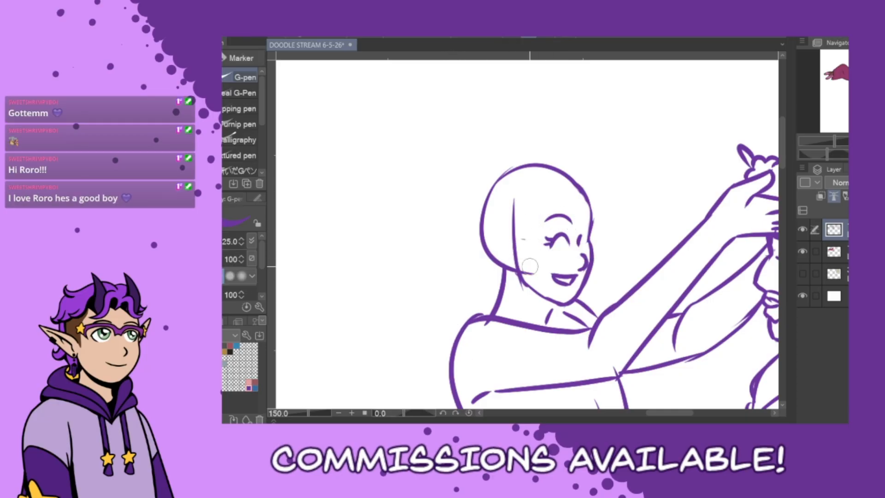
Smooth the standing figure's jawline into the chin and erase the vertical guide line on the side of the head.
mouse_move(516, 272)
mouse_down()
mouse_move(527, 288)
mouse_move(569, 305)
mouse_up()
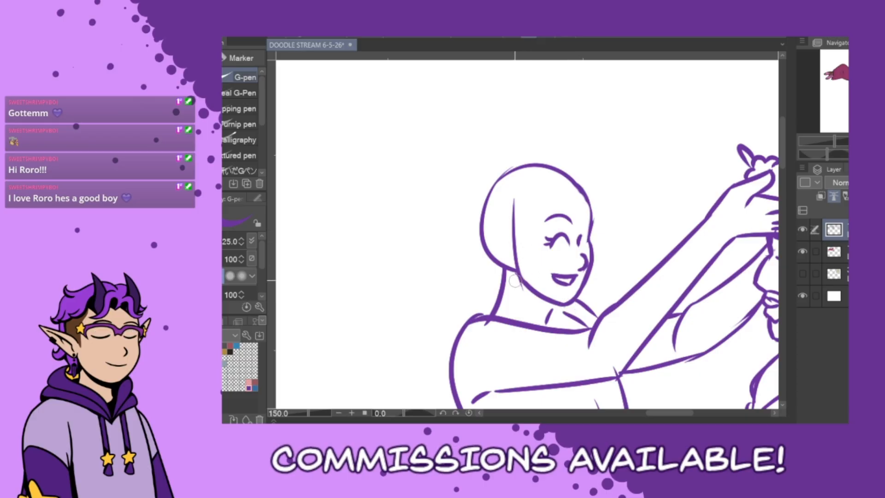
drag(517, 198, 518, 244)
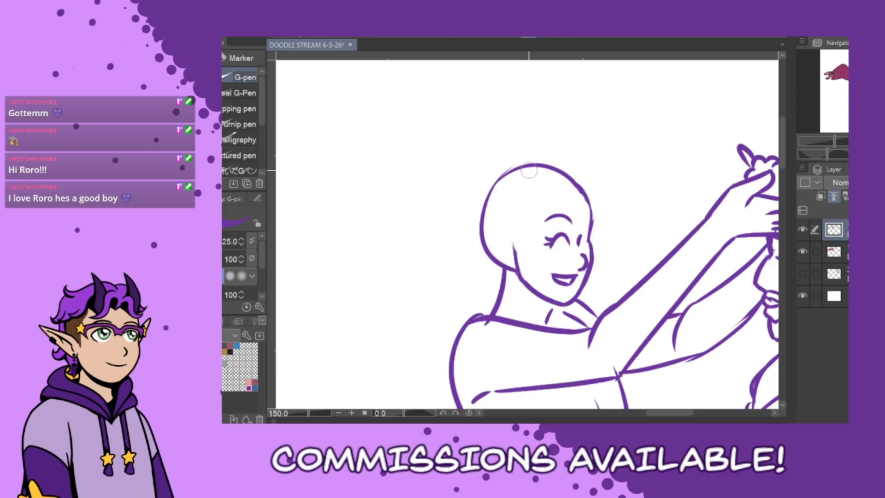
Draw the standing figure's hair outline around the back of the head and a swept fringe from the forehead to the temple.
mouse_move(535, 165)
mouse_down()
mouse_move(490, 189)
mouse_move(487, 228)
mouse_move(530, 164)
mouse_move(481, 237)
mouse_up()
key(ctrl+z)
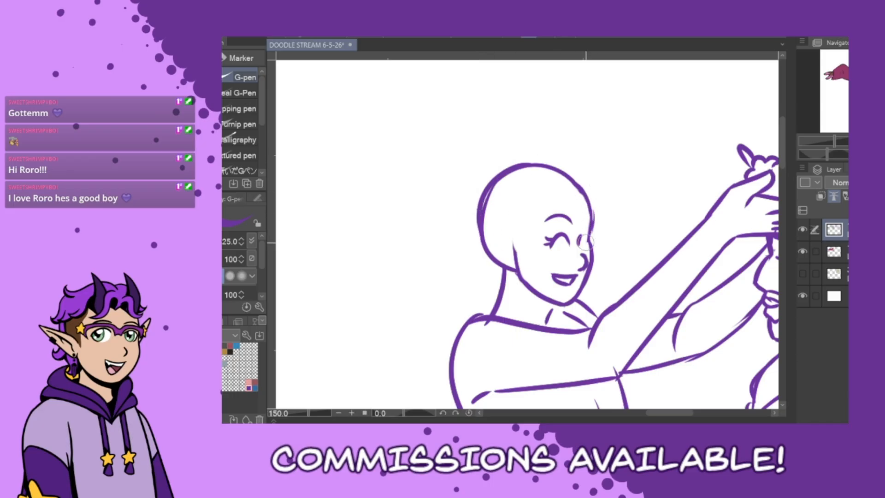
mouse_move(571, 176)
mouse_down()
mouse_move(566, 220)
mouse_move(575, 206)
mouse_move(533, 264)
mouse_move(560, 215)
mouse_move(528, 252)
mouse_up()
key(ctrl+z)
key(ctrl+z)
mouse_move(533, 179)
mouse_down()
mouse_move(514, 226)
mouse_move(530, 252)
mouse_up()
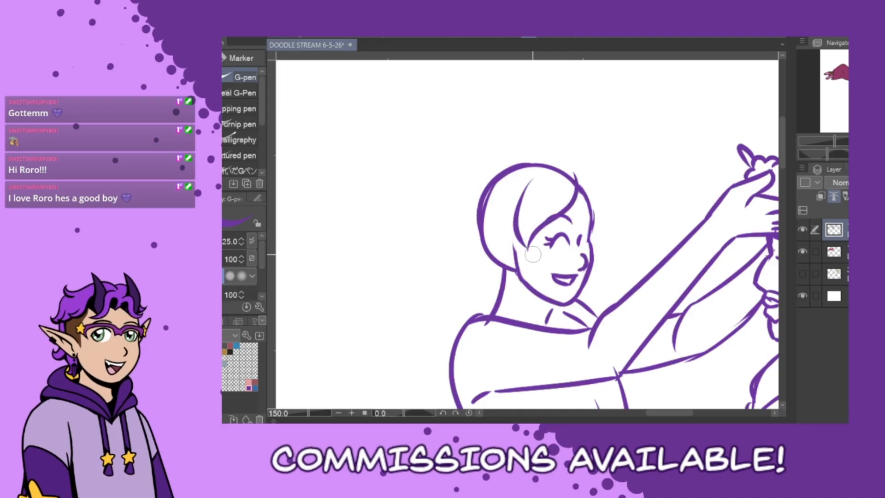
Draw a curled front lock over the standing figure's far forehead and erase the skull outline across the head's crown.
mouse_move(579, 169)
mouse_down()
mouse_move(597, 198)
mouse_move(597, 220)
mouse_up()
key(ctrl+z)
key(ctrl+z)
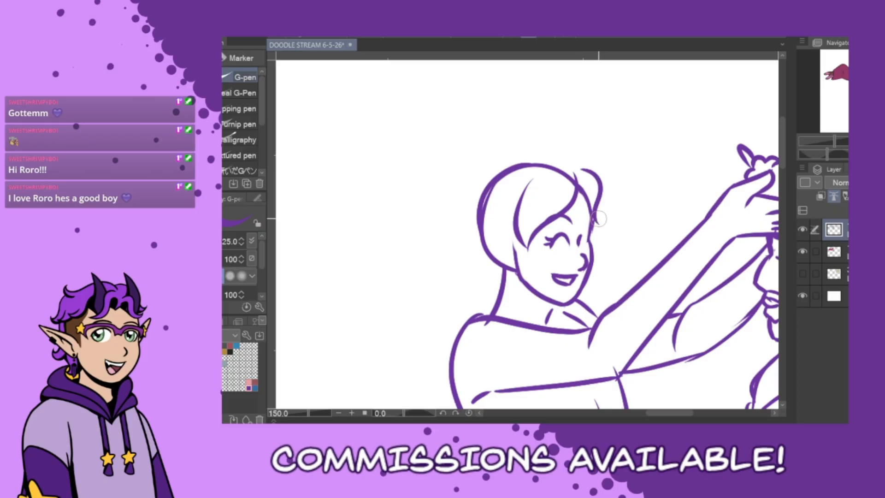
key(ctrl+z)
drag(580, 162, 600, 204)
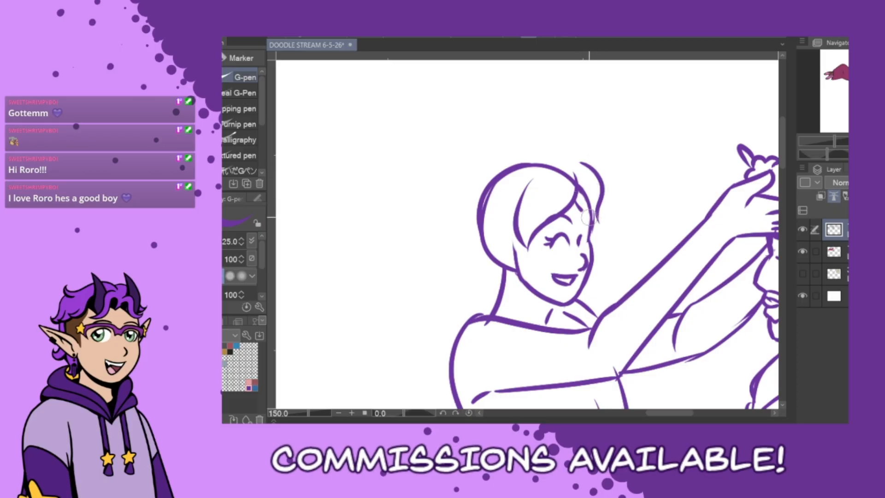
key(ctrl+z)
drag(579, 167, 594, 223)
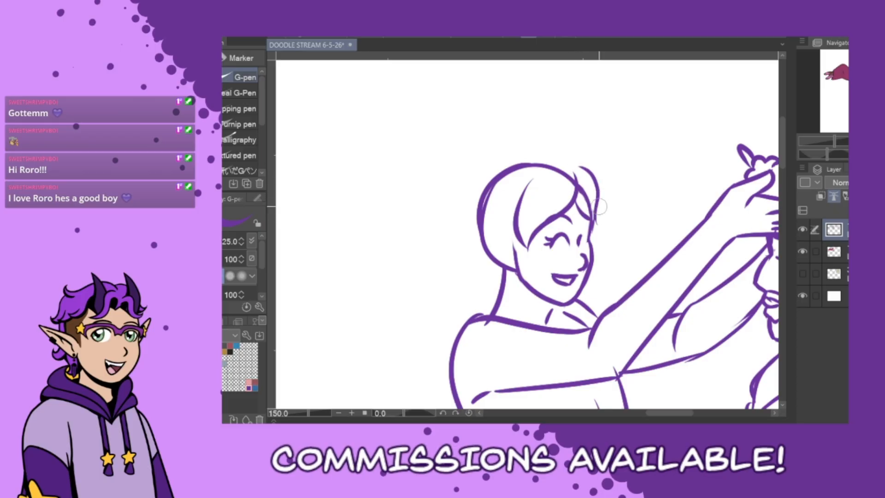
key(ctrl+z)
drag(578, 163, 597, 221)
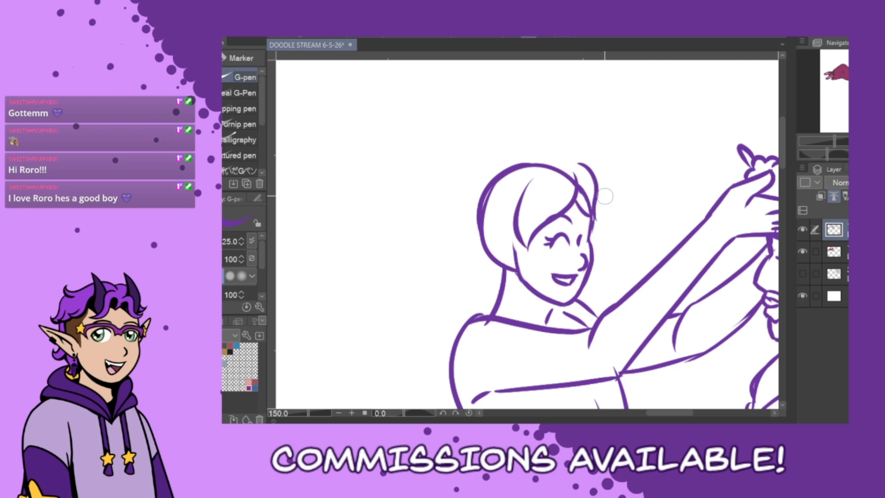
key(ctrl+z)
key(ctrl+z)
mouse_move(577, 165)
mouse_down()
mouse_move(595, 179)
mouse_move(600, 217)
mouse_up()
key(ctrl+z)
drag(580, 167, 600, 213)
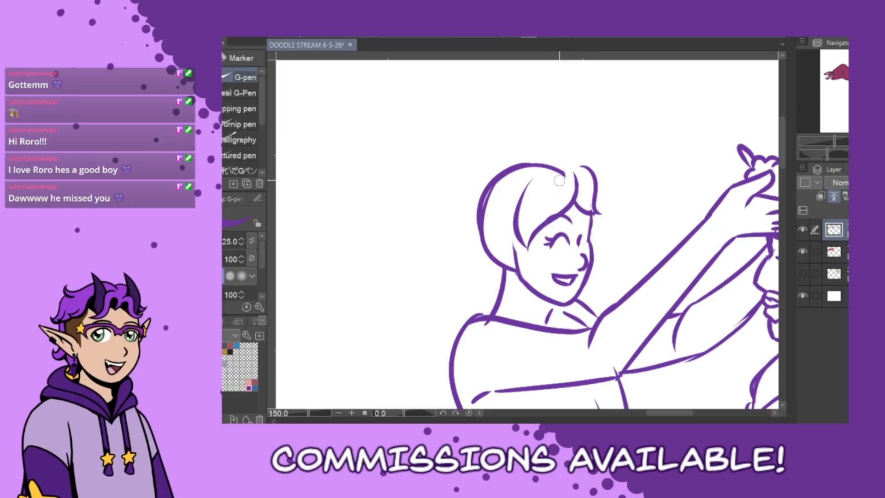
mouse_move(559, 181)
mouse_down()
mouse_move(499, 168)
mouse_move(516, 168)
mouse_move(502, 184)
mouse_up()
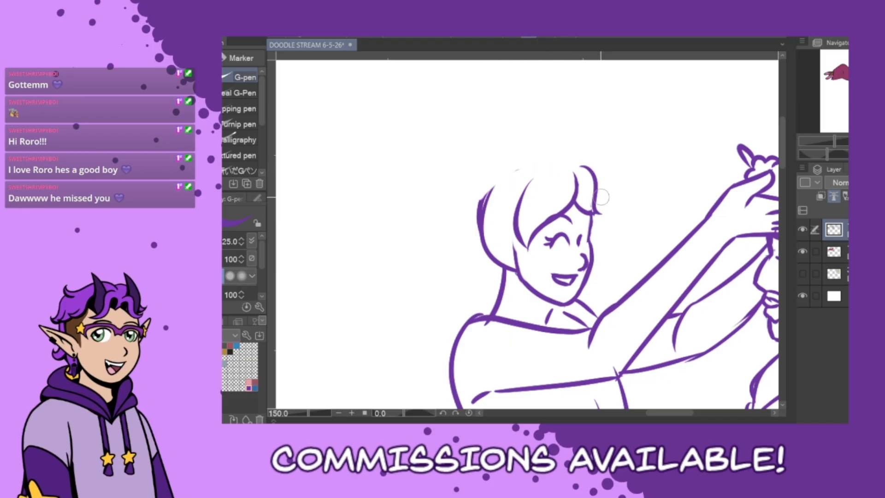
Draw a loose hair lock hanging from the standing figure's front curl down the far side of her forehead.
drag(597, 186, 596, 226)
key(ctrl+z)
drag(597, 185, 598, 235)
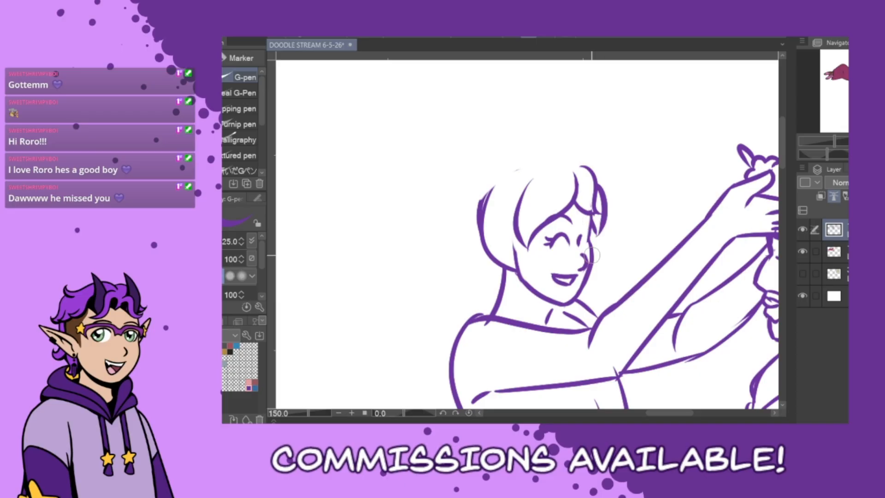
key(ctrl+z)
key(ctrl+z)
drag(597, 185, 596, 238)
key(ctrl+z)
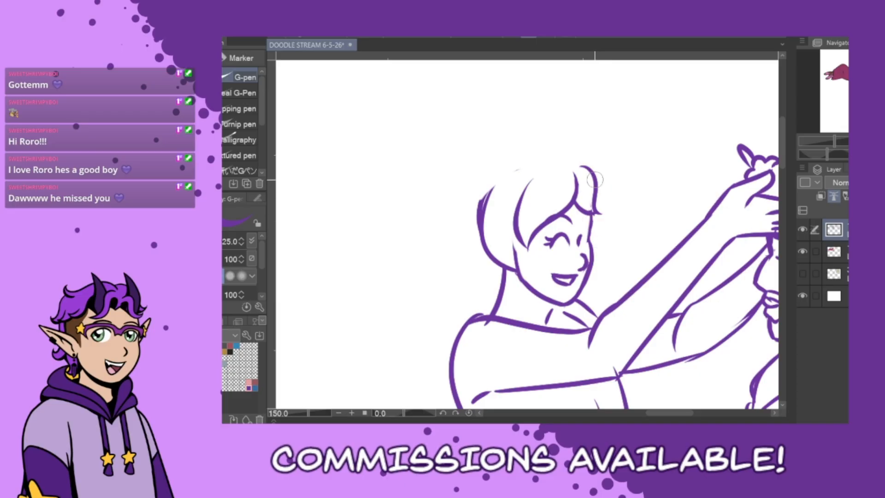
drag(595, 180, 598, 242)
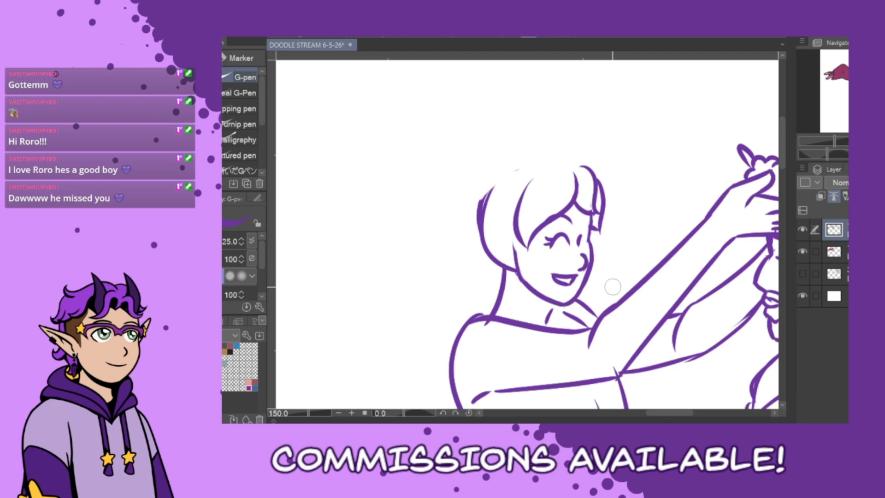
Draw a short curved strand flicking outward beside the standing figure's far cheek.
drag(592, 242, 611, 275)
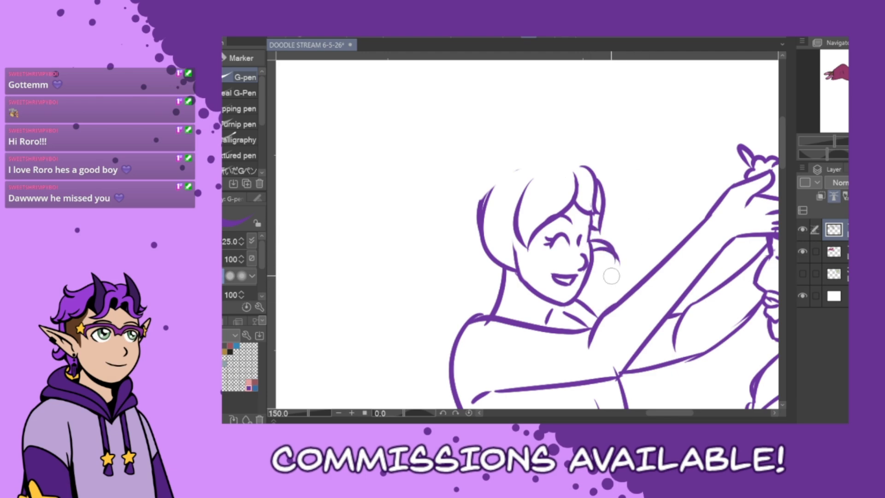
key(ctrl+z)
key(ctrl+z)
drag(590, 241, 604, 273)
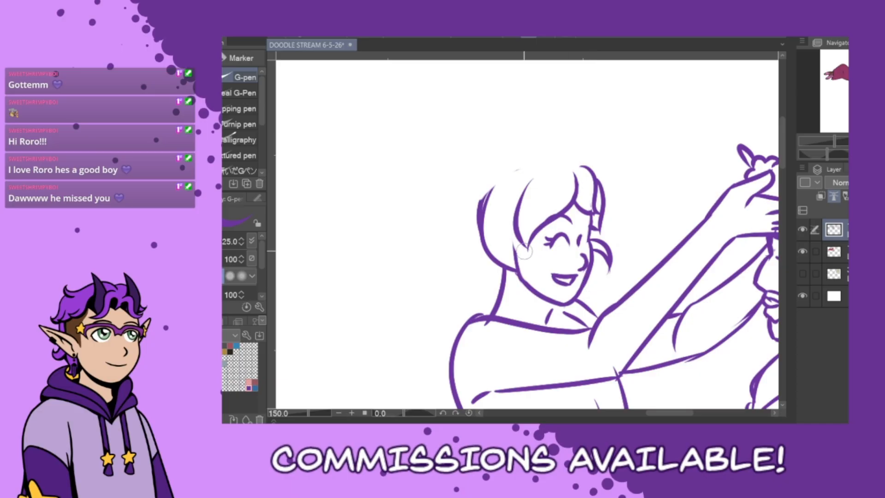
Draw the standing figure's ear with inner detail and a pointed sideburn lock, checking the placement against the pose reference.
drag(504, 218, 508, 252)
key(ctrl+z)
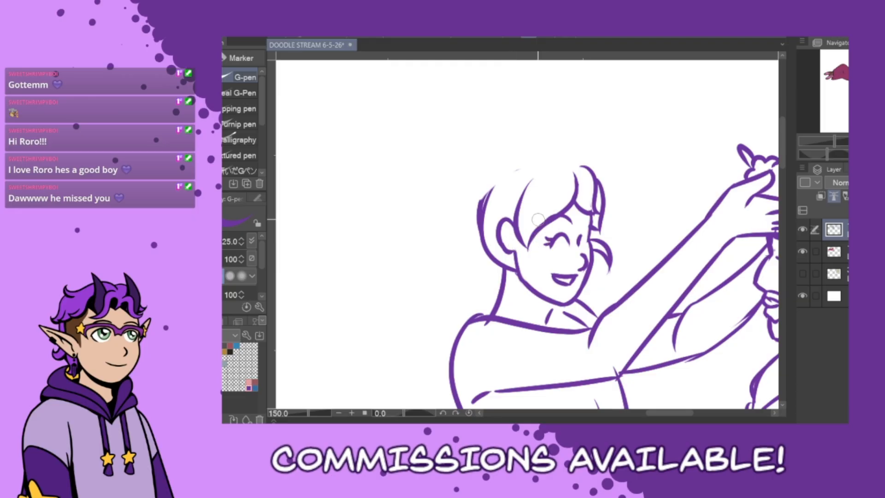
click(802, 274)
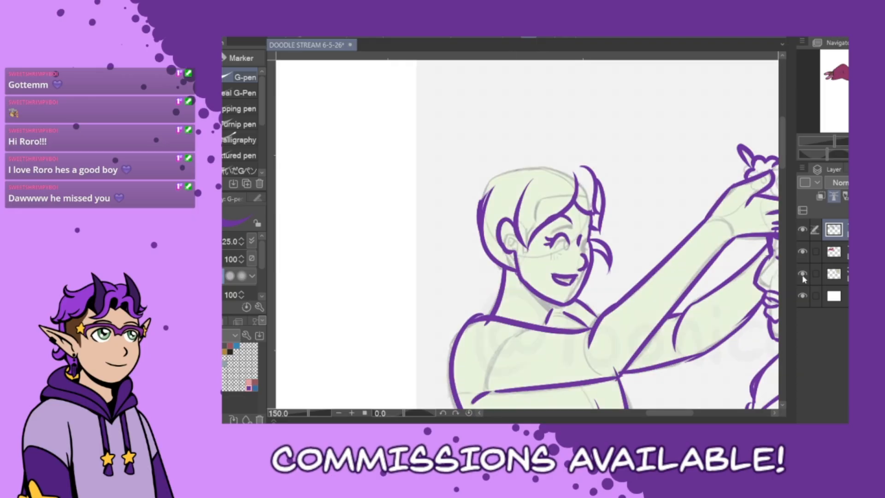
click(803, 274)
key(ctrl+z)
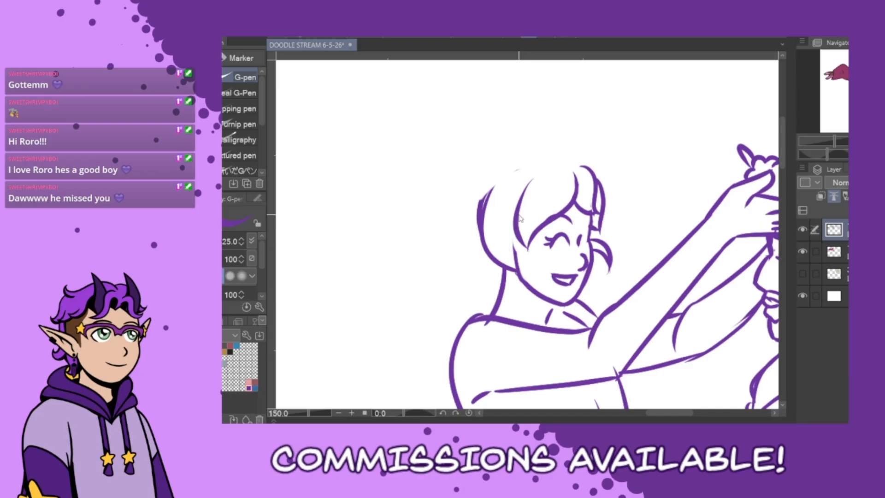
mouse_move(514, 233)
mouse_down()
mouse_move(502, 256)
mouse_move(512, 260)
mouse_move(496, 235)
mouse_move(507, 259)
mouse_up()
key(ctrl+z)
key(ctrl+z)
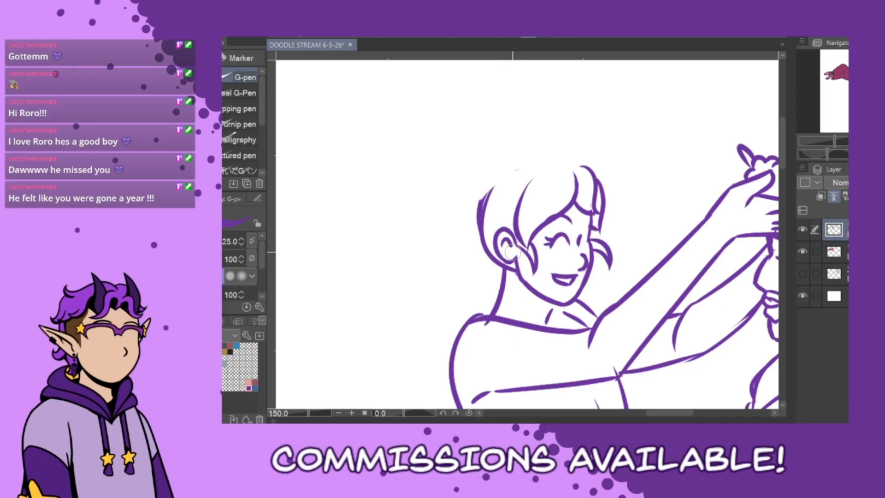
drag(503, 247, 512, 249)
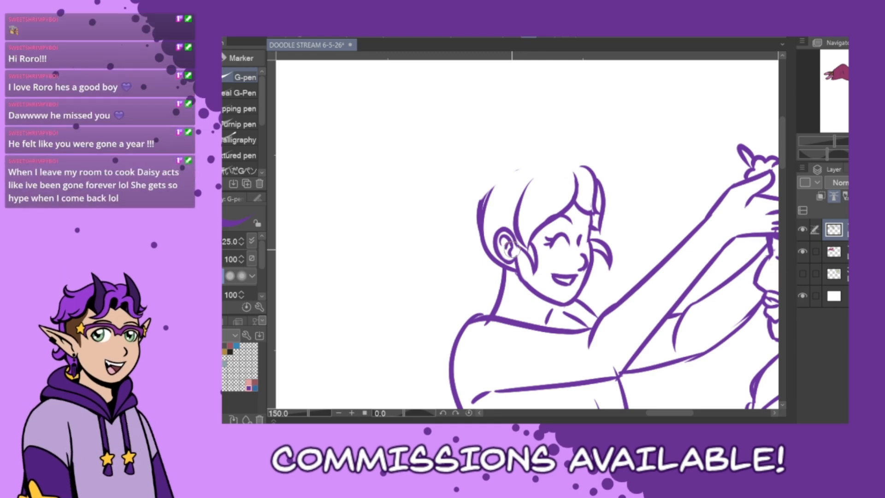
Draw one smooth hair outline over the standing figure's crown, from the front curl to the back of the head.
drag(576, 168, 478, 209)
key(ctrl+z)
mouse_move(581, 161)
mouse_down()
mouse_move(485, 178)
mouse_move(477, 216)
mouse_up()
key(ctrl+z)
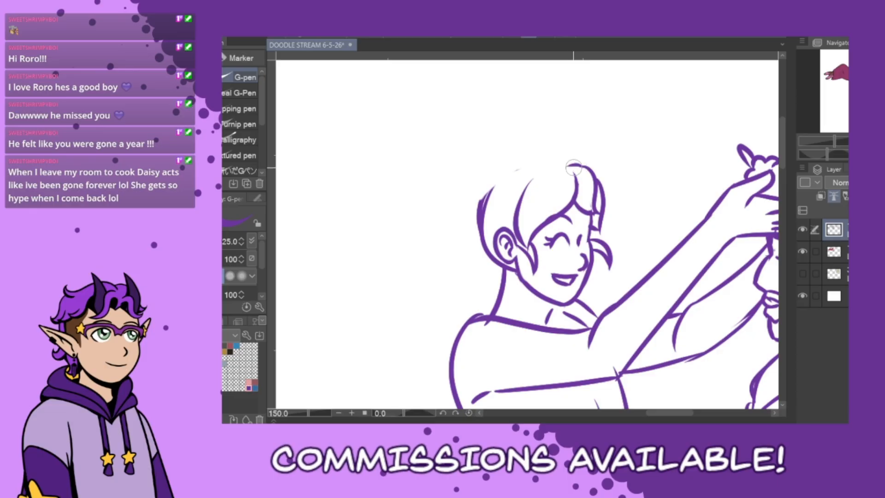
mouse_move(582, 162)
mouse_down()
mouse_move(496, 173)
mouse_move(478, 223)
mouse_up()
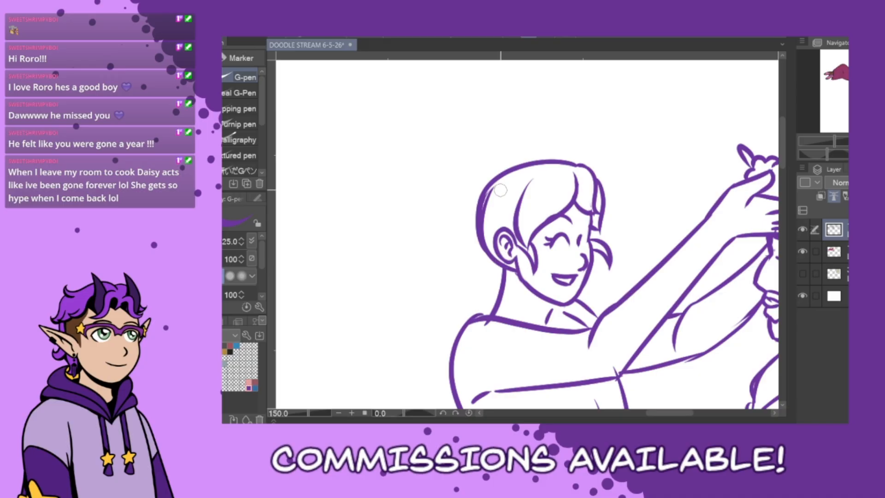
Replace the standing figure's short nape outline with long hair falling behind her neck to the shoulder.
drag(496, 185, 486, 245)
key(ctrl+z)
mouse_move(497, 185)
mouse_down()
mouse_move(484, 233)
mouse_move(502, 269)
mouse_move(511, 268)
mouse_move(512, 297)
mouse_up()
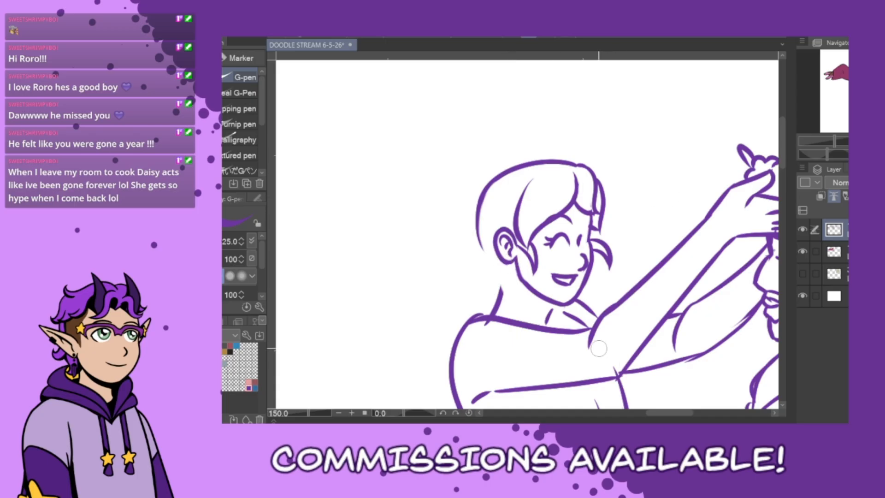
drag(477, 229, 455, 328)
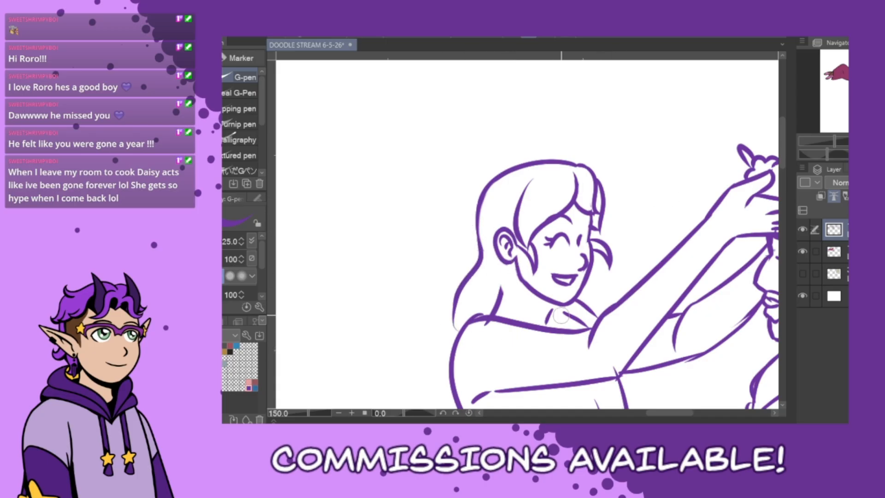
key(ctrl+z)
drag(477, 218, 452, 325)
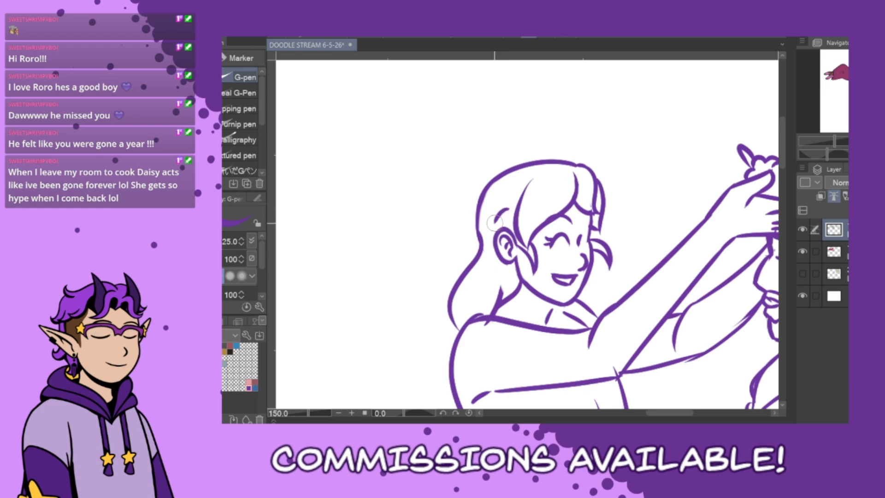
Draw a twisted strand from above the standing figure's ear to the back of her head, ending in tied-up pointed tufts.
mouse_move(478, 213)
mouse_down()
mouse_move(467, 220)
mouse_move(484, 228)
mouse_up()
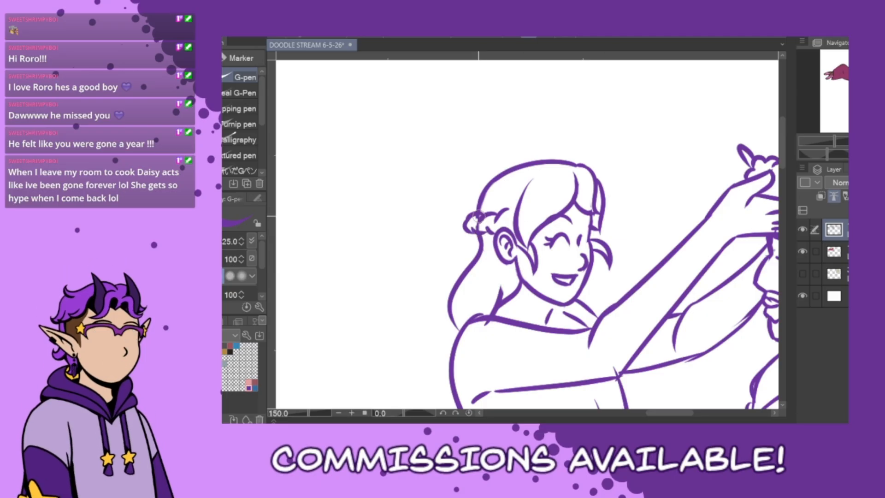
drag(478, 215, 479, 227)
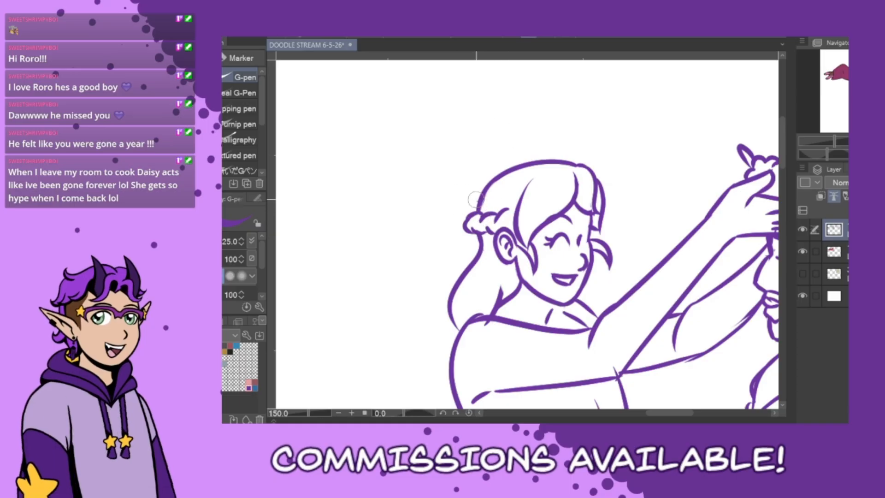
mouse_move(477, 198)
mouse_down()
mouse_move(449, 220)
mouse_move(451, 257)
mouse_up()
drag(484, 232, 456, 256)
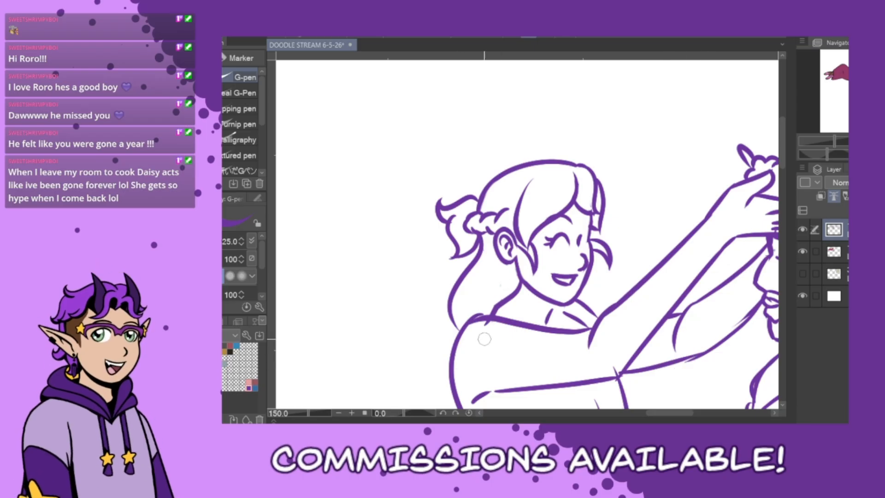
Clean up the standing figure's shoulder line and join the ends of her long hair to it.
drag(486, 318, 451, 345)
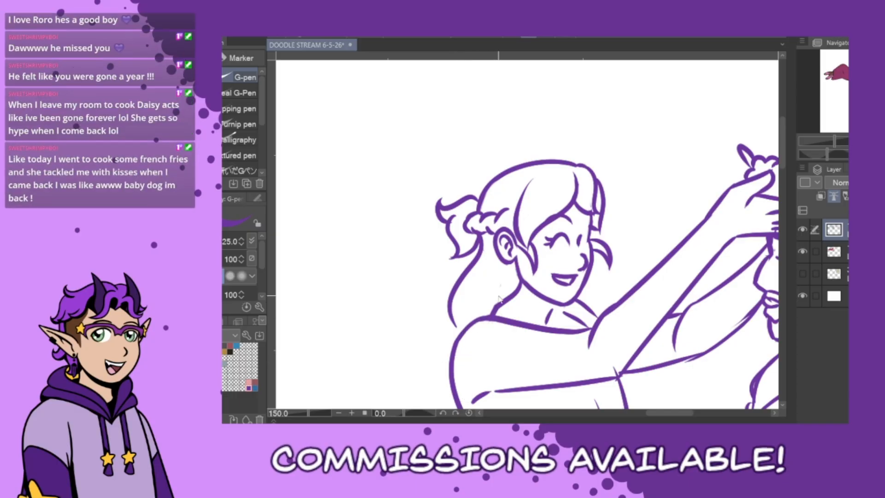
drag(479, 317, 452, 354)
drag(450, 316, 457, 335)
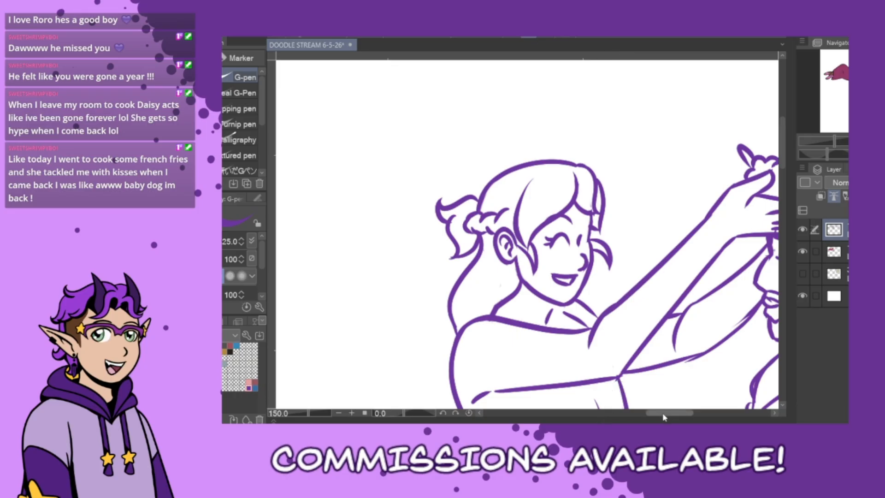
mouse_move(664, 413)
mouse_down()
mouse_move(683, 418)
mouse_move(672, 419)
mouse_up()
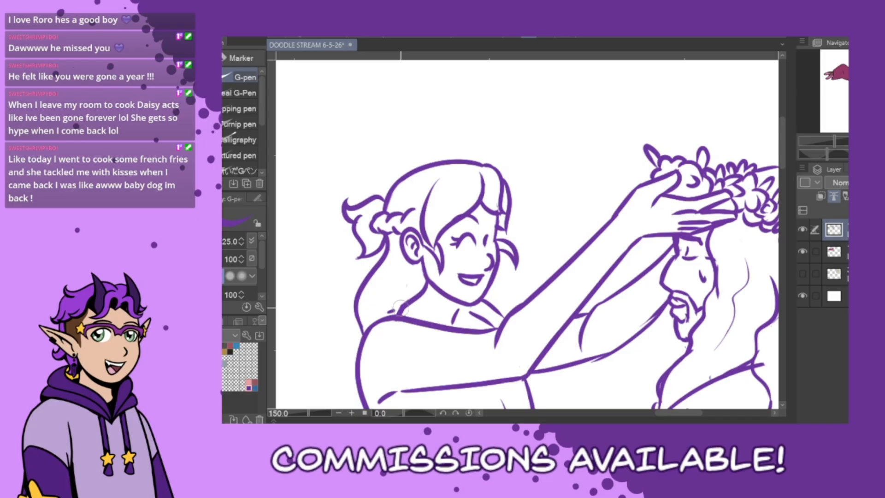
drag(409, 303, 391, 314)
Clean up the overlapping waist lines on the standing figure's torso and trim the curve under the bust.
drag(783, 162, 783, 197)
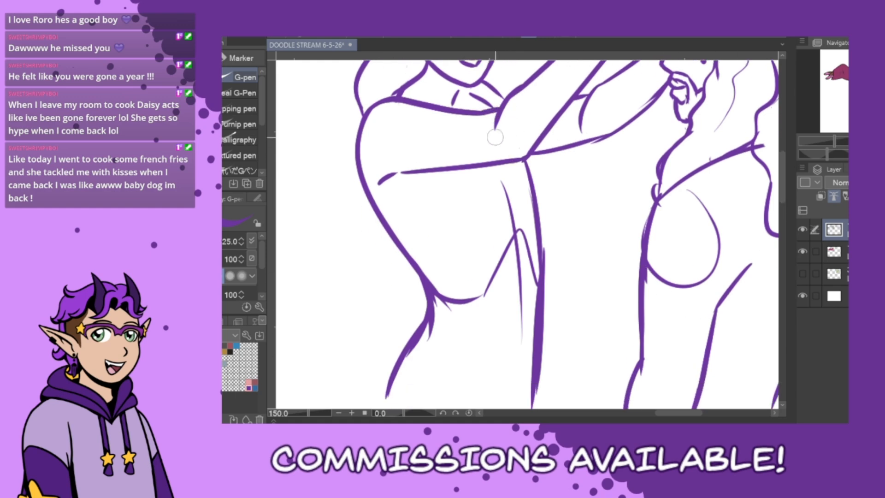
scroll(607, 328, down, 2)
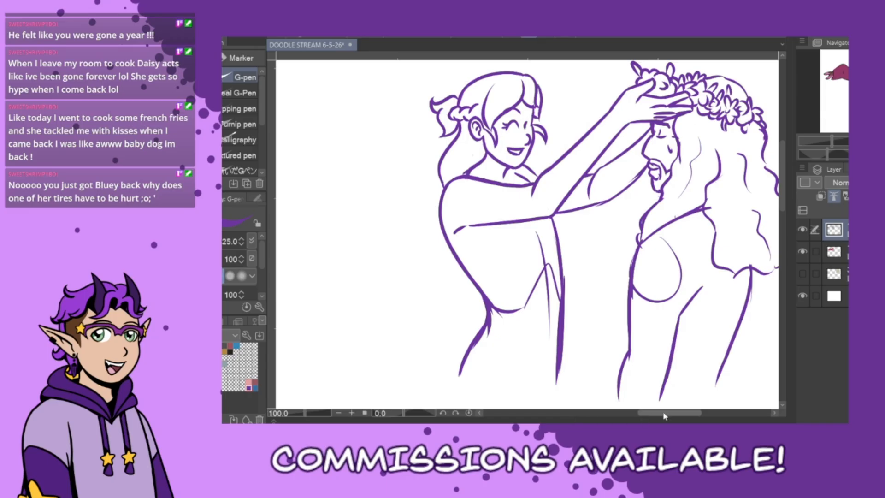
drag(662, 415, 667, 415)
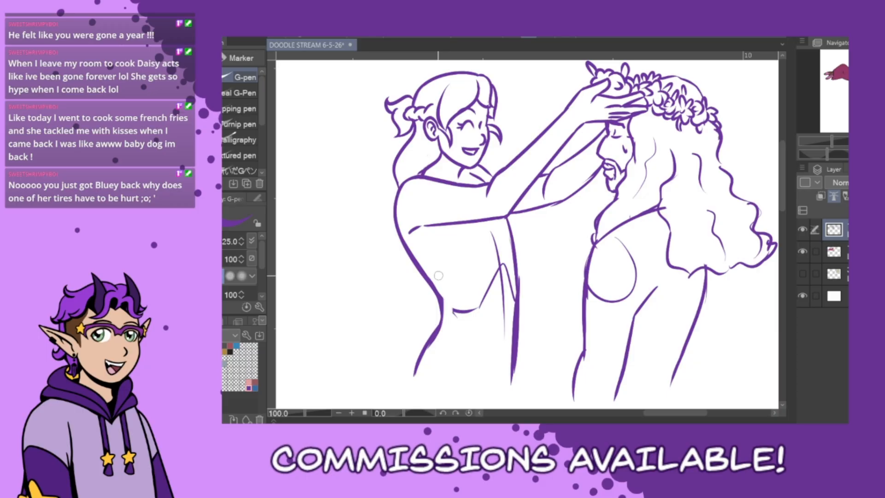
drag(446, 304, 456, 343)
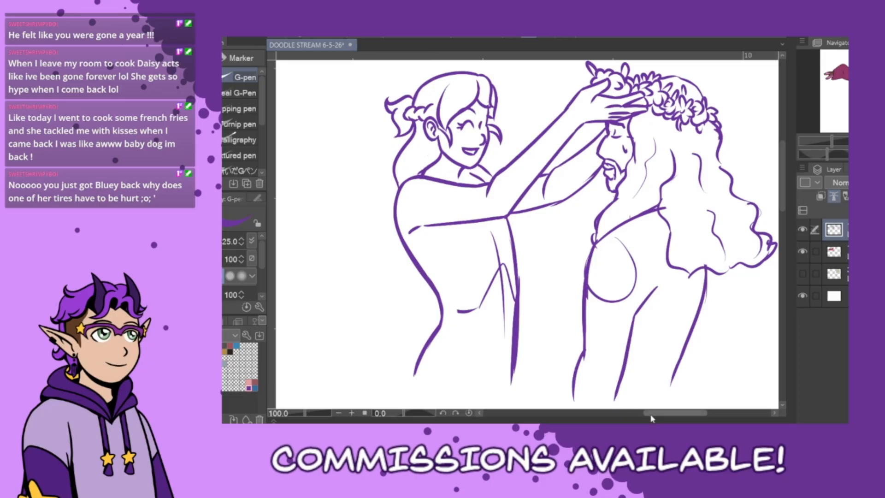
Extend the crowned figure's hair with a longer front edge and a lower wavy hem across the back.
drag(650, 412, 656, 412)
drag(624, 255, 631, 298)
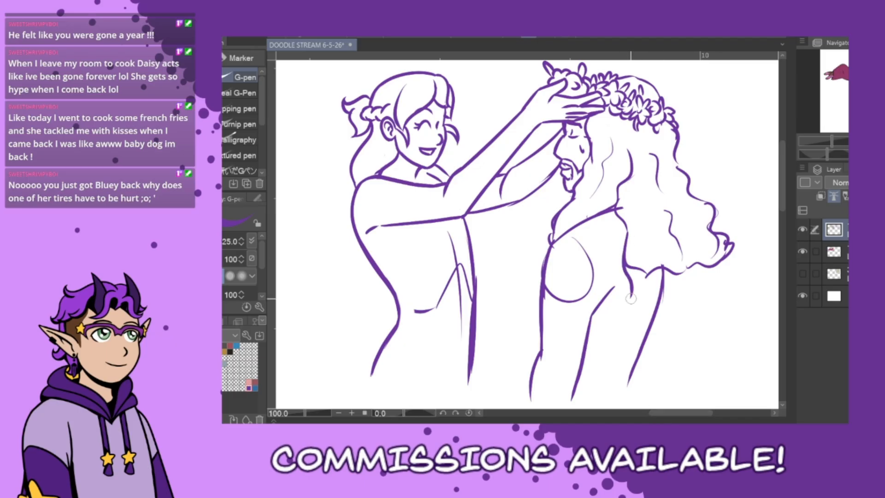
key(ctrl+z)
mouse_move(624, 258)
mouse_down()
mouse_move(631, 301)
mouse_move(667, 302)
mouse_move(729, 278)
mouse_up()
key(ctrl+z)
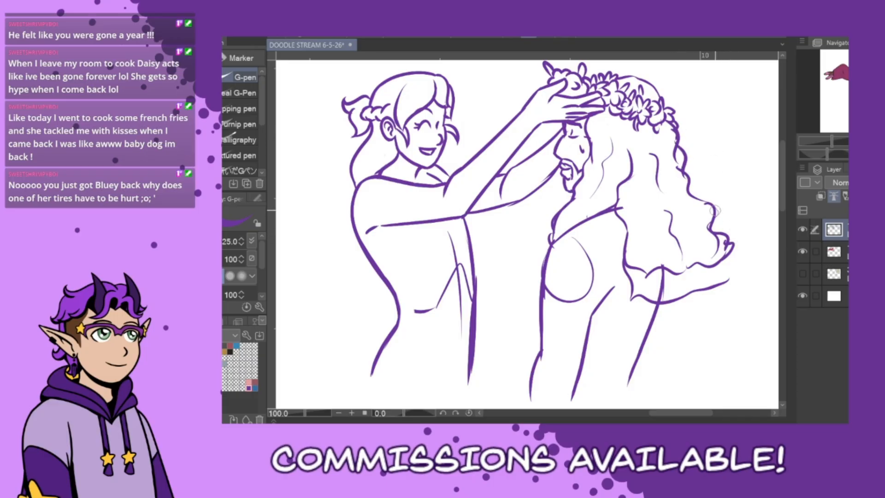
Redraw the back edge of the crowned figure's hair as a fuller wavy line ending in a point that meets the hem.
mouse_move(712, 210)
mouse_down()
mouse_move(747, 248)
mouse_move(744, 266)
mouse_up()
mouse_move(672, 299)
mouse_down()
mouse_move(733, 269)
mouse_move(750, 275)
mouse_move(754, 259)
mouse_move(753, 275)
mouse_move(675, 301)
mouse_move(758, 237)
mouse_move(745, 247)
mouse_move(702, 234)
mouse_move(697, 224)
mouse_move(712, 236)
mouse_move(747, 228)
mouse_move(720, 274)
mouse_move(744, 270)
mouse_move(731, 282)
mouse_move(733, 306)
mouse_up()
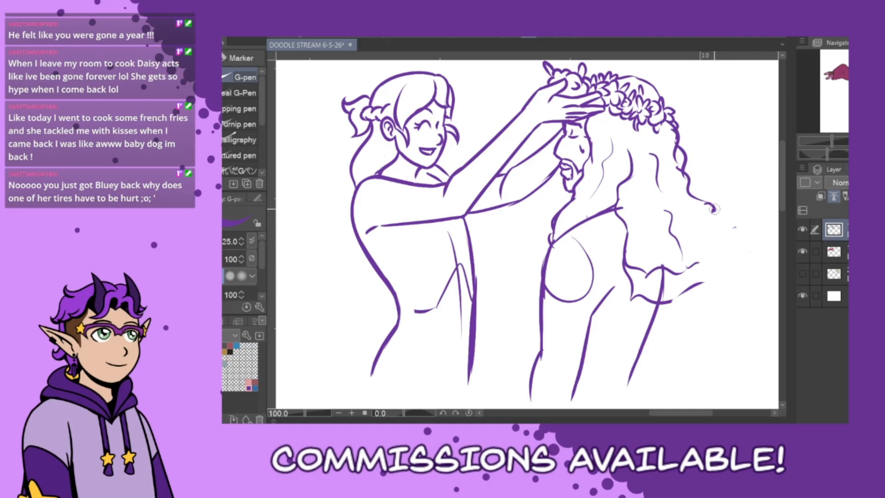
mouse_move(713, 210)
mouse_down()
mouse_move(714, 228)
mouse_move(730, 240)
mouse_move(722, 257)
mouse_move(743, 259)
mouse_move(739, 280)
mouse_up()
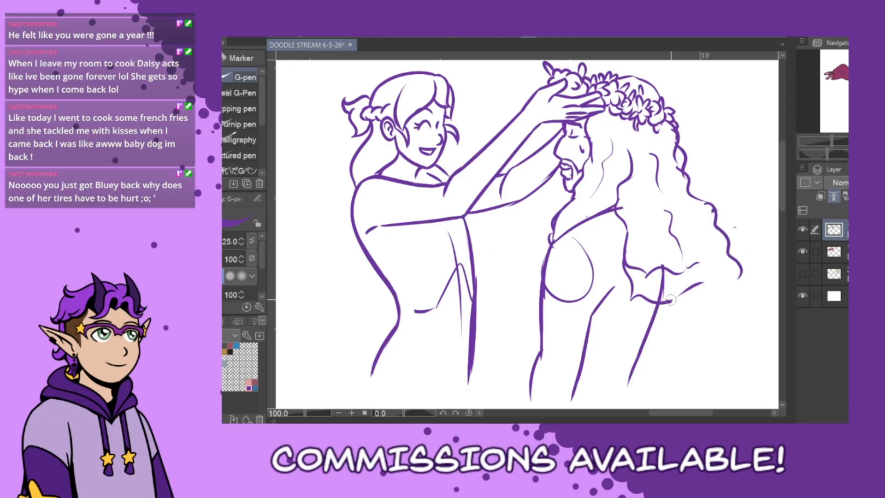
mouse_move(670, 299)
mouse_down()
mouse_move(704, 280)
mouse_move(748, 273)
mouse_up()
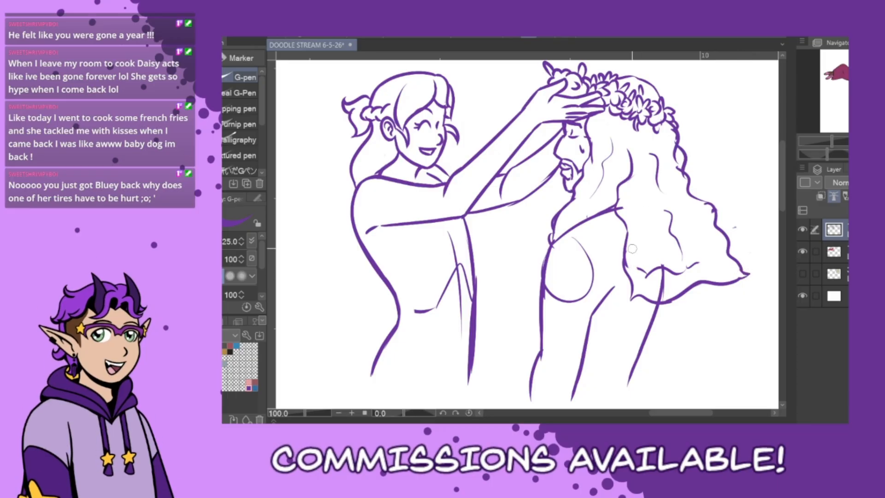
Erase the old hair ends inside the crowned figure's hair, then redraw the lower hem and the front hair edge below the beard.
mouse_move(631, 249)
mouse_down()
mouse_move(643, 273)
mouse_move(663, 271)
mouse_move(659, 297)
mouse_move(672, 282)
mouse_up()
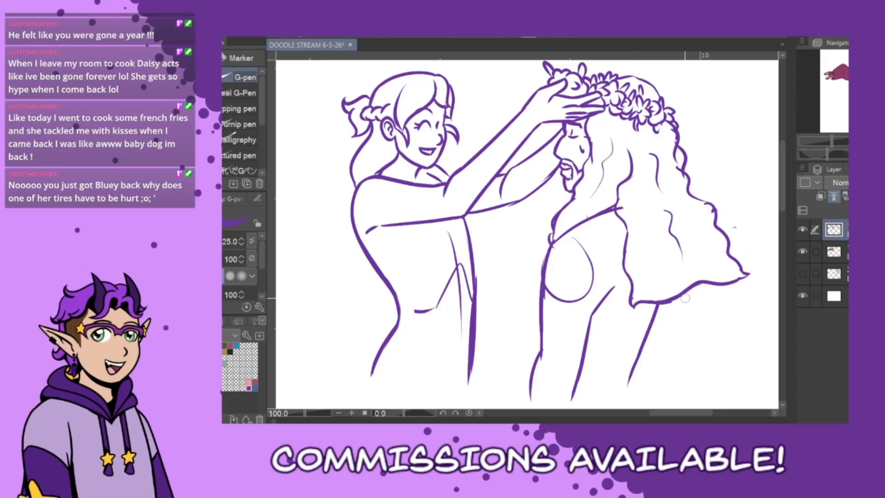
drag(663, 301, 701, 281)
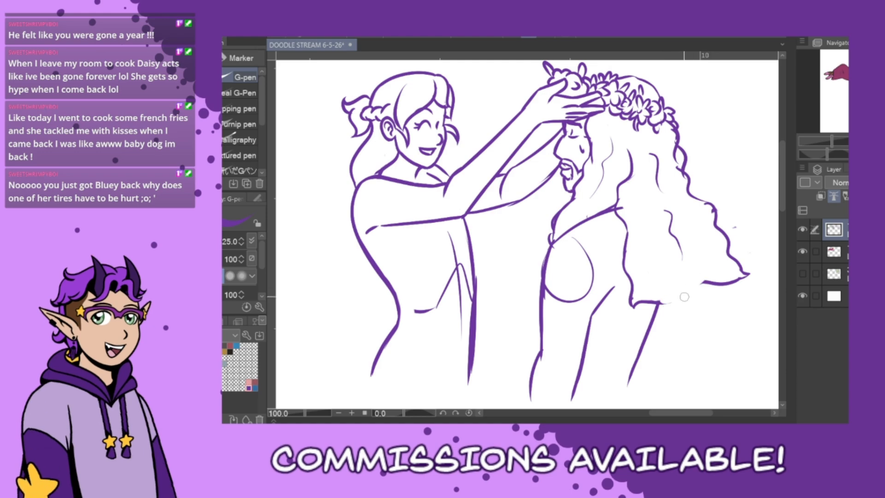
mouse_move(657, 303)
mouse_down()
mouse_move(685, 286)
mouse_move(713, 282)
mouse_up()
key(ctrl+z)
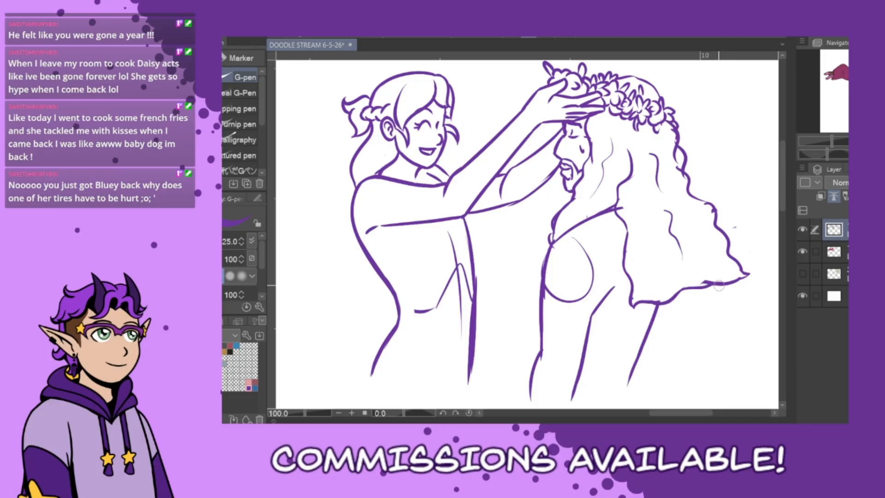
key(ctrl+z)
drag(668, 300, 712, 285)
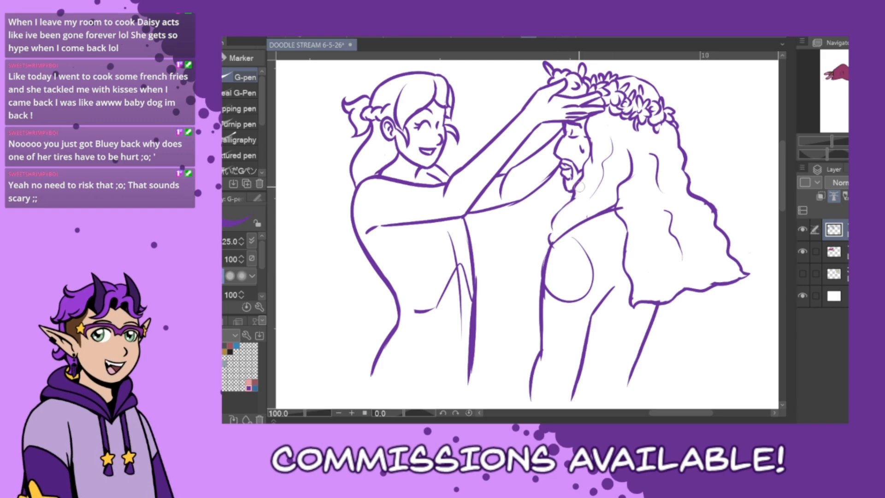
drag(575, 192, 550, 244)
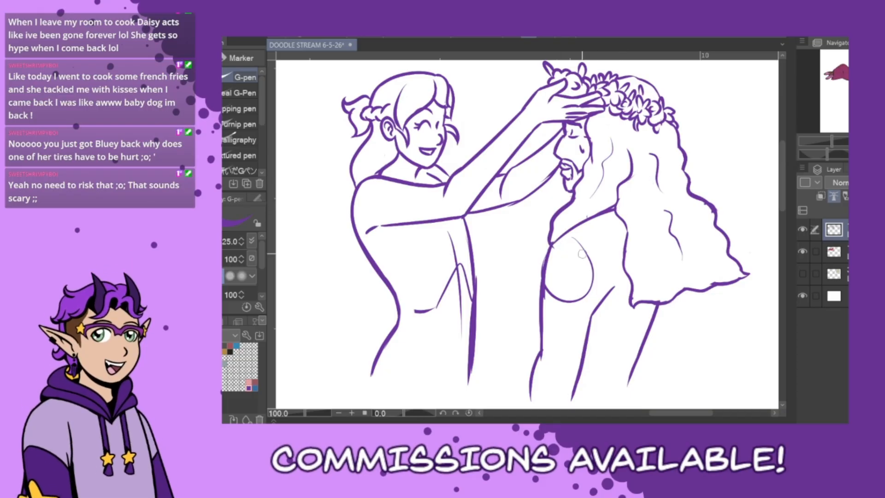
Draw a curved sleeve line on the crowned figure's torso, running from below the front hair down to the elbow bend.
mouse_move(575, 238)
mouse_down()
mouse_move(588, 280)
mouse_move(581, 302)
mouse_move(593, 281)
mouse_move(569, 284)
mouse_move(557, 262)
mouse_move(548, 294)
mouse_move(567, 286)
mouse_up()
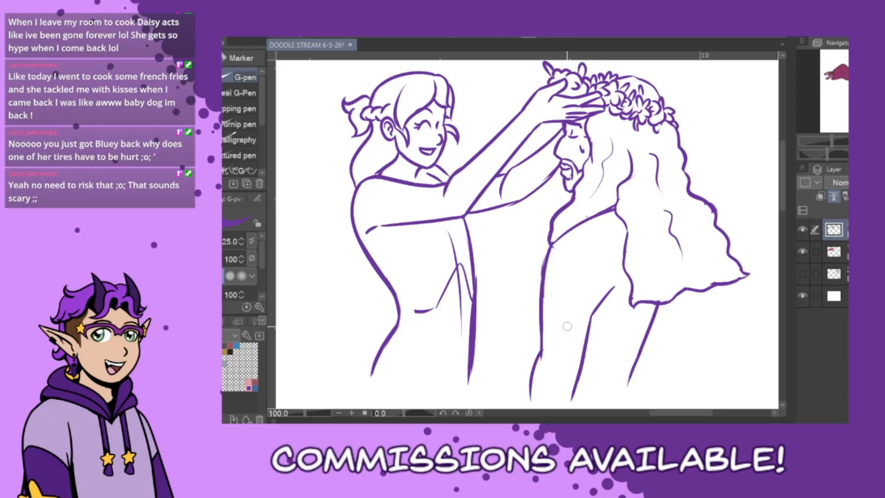
drag(577, 243, 606, 305)
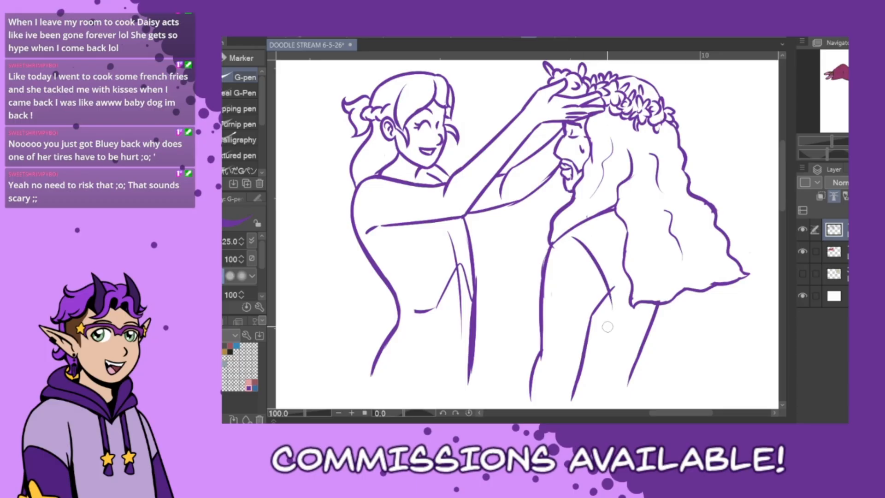
key(ctrl+z)
drag(568, 243, 606, 304)
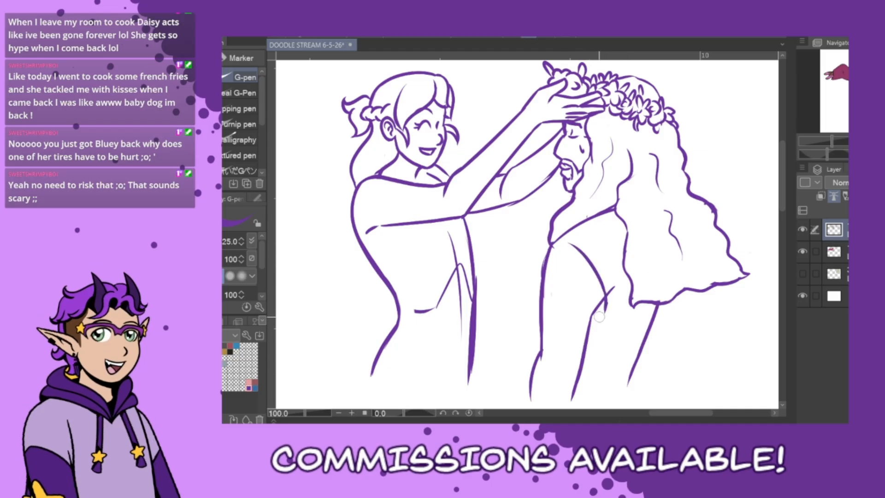
Try new lines on the crowned figure's lower body, from the elbow bend downward and along the front edge.
drag(593, 339, 583, 406)
key(ctrl+z)
drag(596, 336, 582, 406)
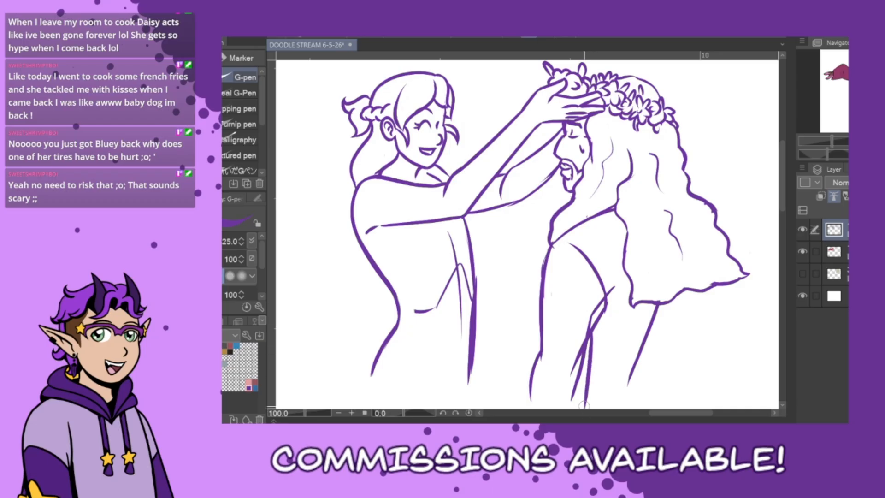
key(ctrl+z)
key(ctrl+z)
drag(606, 300, 583, 358)
drag(595, 328, 586, 405)
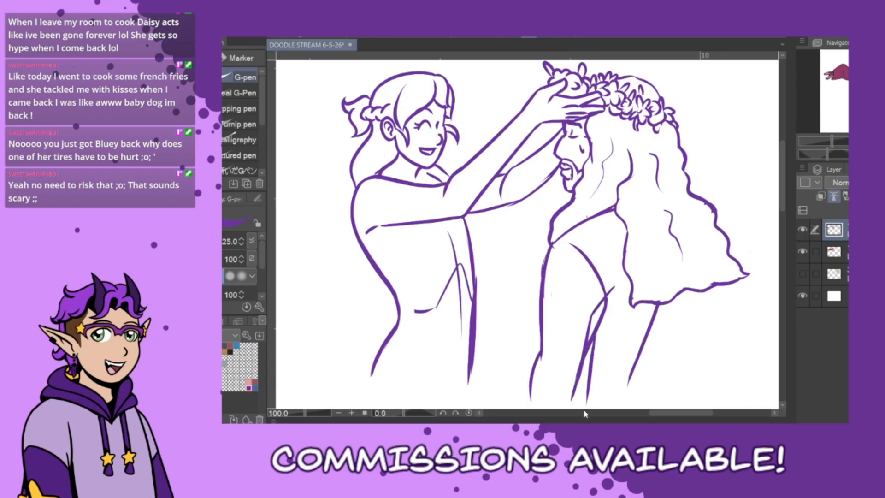
drag(549, 347, 537, 382)
drag(541, 322, 525, 400)
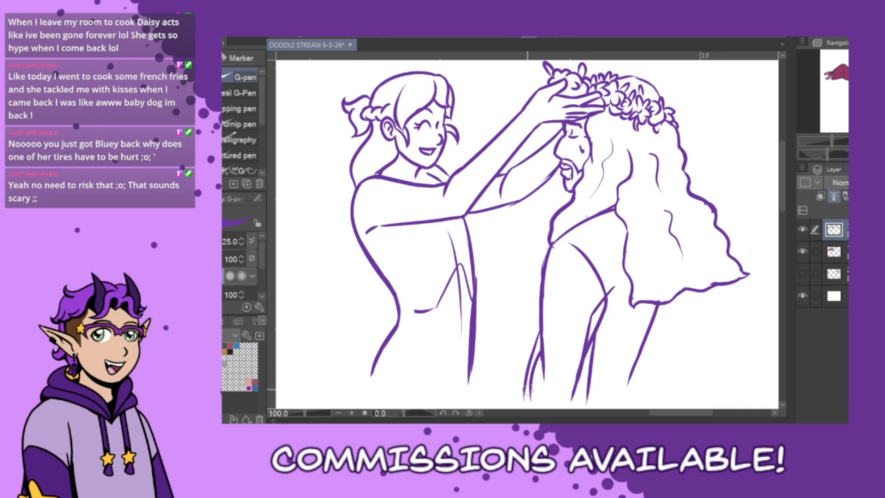
Erase the older lines around the crowned figure's elbow and lower front, then touch up the new outlines.
drag(601, 299, 573, 371)
drag(597, 316, 569, 404)
mouse_move(588, 340)
mouse_down()
mouse_move(571, 396)
mouse_move(580, 356)
mouse_move(577, 377)
mouse_up()
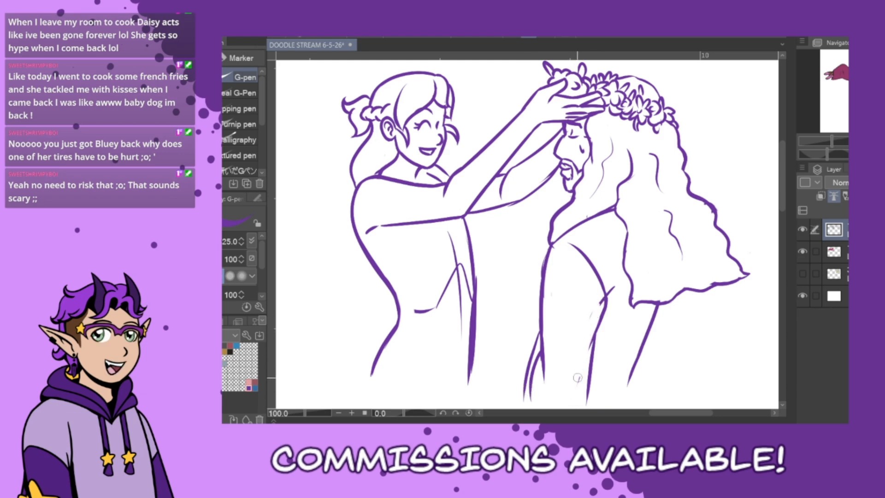
mouse_move(613, 283)
mouse_down()
mouse_move(600, 295)
mouse_move(582, 368)
mouse_move(536, 340)
mouse_move(534, 389)
mouse_up()
mouse_move(538, 354)
mouse_down()
mouse_move(532, 399)
mouse_move(541, 345)
mouse_move(543, 395)
mouse_up()
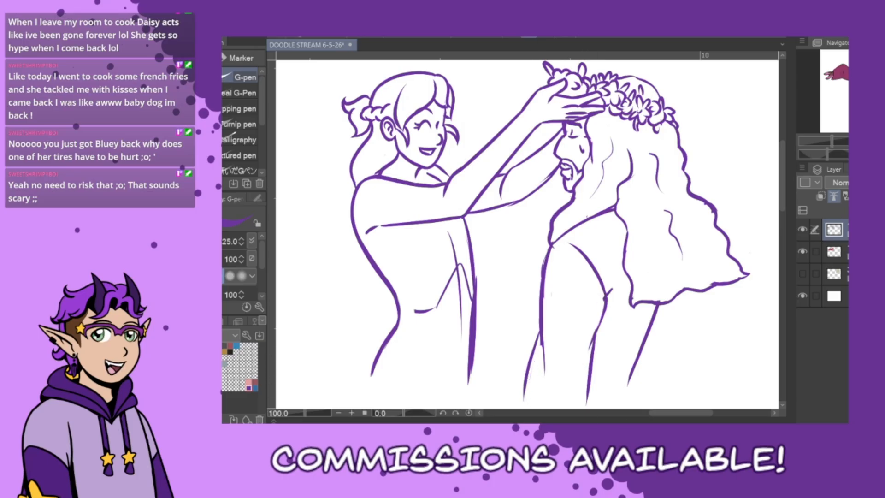
drag(542, 354, 544, 378)
drag(598, 325, 583, 363)
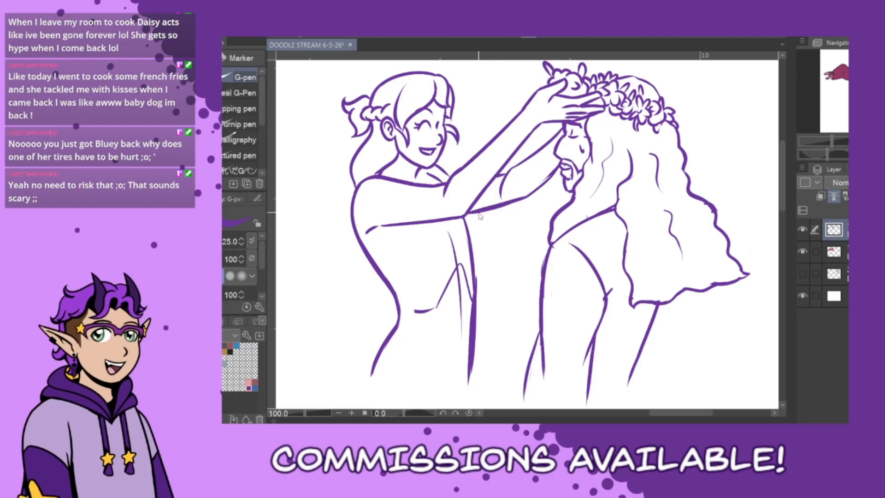
Try redrawing the underside of the standing figure's far forearm.
drag(466, 212, 529, 197)
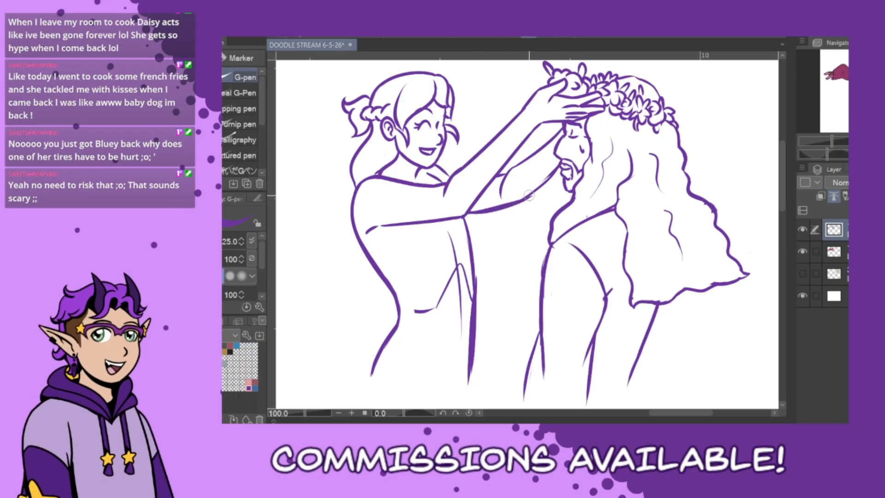
key(ctrl+z)
drag(466, 213, 529, 195)
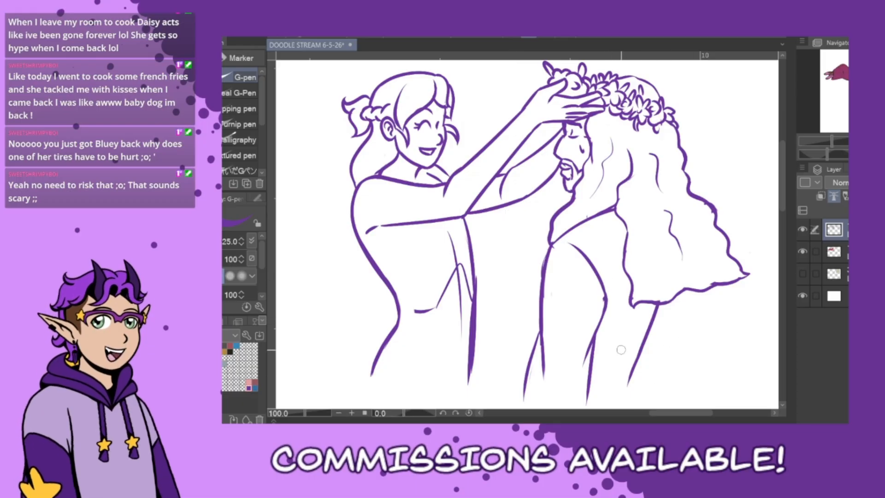
Undo the recent outline changes to the crowned figure's lower body, back to the curved sleeve line.
key(ctrl+z)
key(ctrl+z)
key(ctrl+z)
key(ctrl+z)
key(ctrl+z)
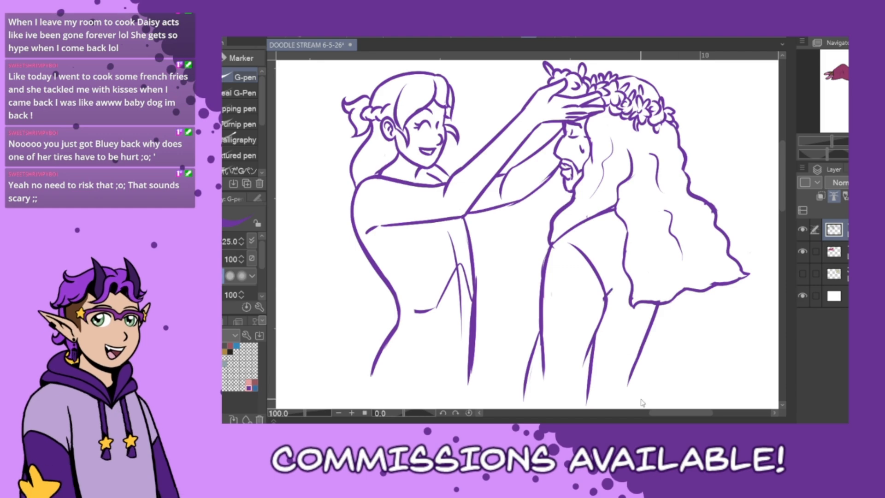
key(ctrl+y)
key(ctrl+y)
key(ctrl+y)
key(ctrl+y)
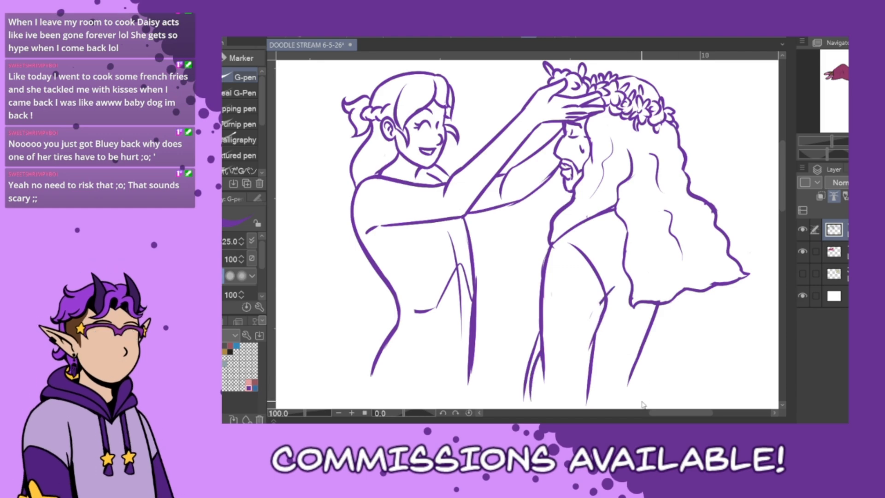
key(ctrl+z)
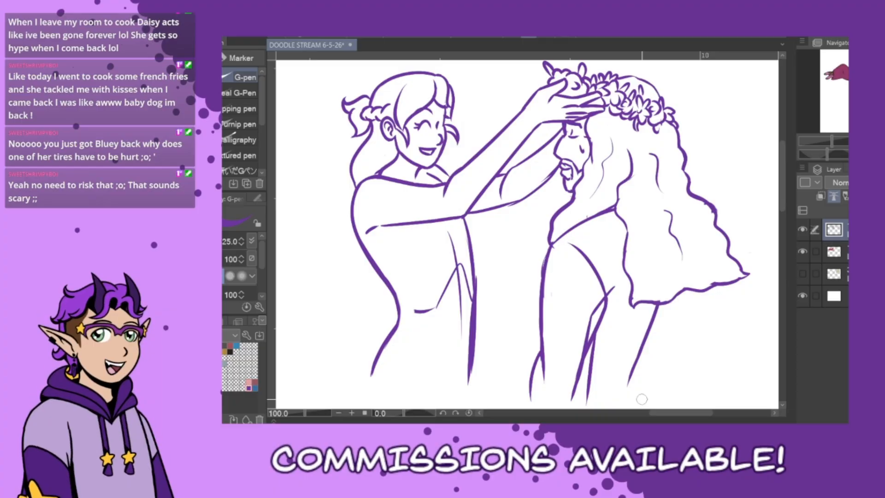
key(ctrl+z)
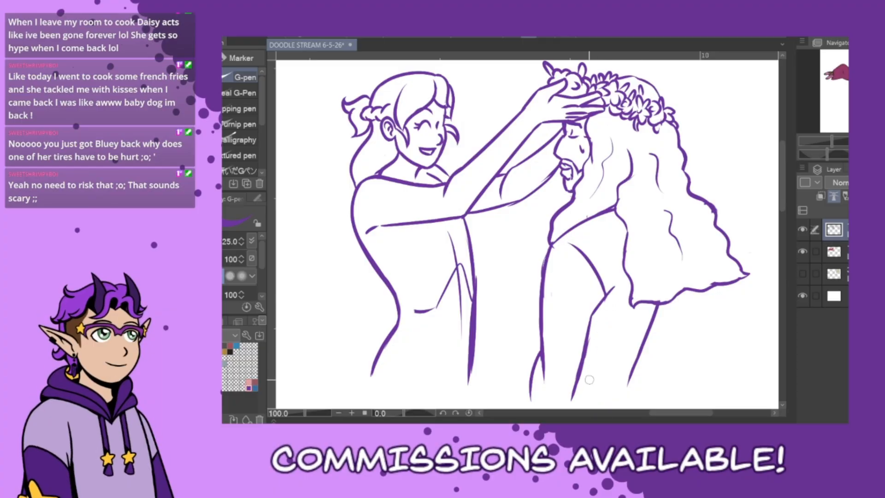
Redraw the line running down from the crowned figure's elbow bend to join the sleeve curve.
drag(606, 295, 582, 343)
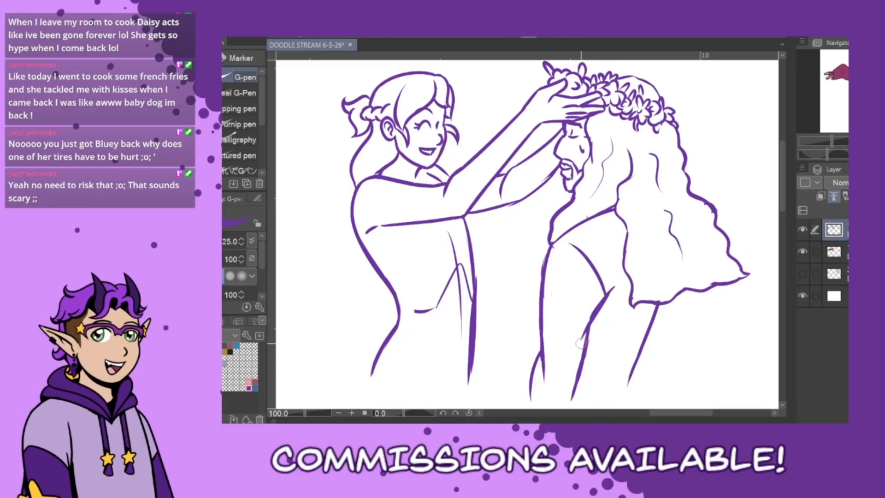
key(ctrl+z)
drag(605, 298, 570, 397)
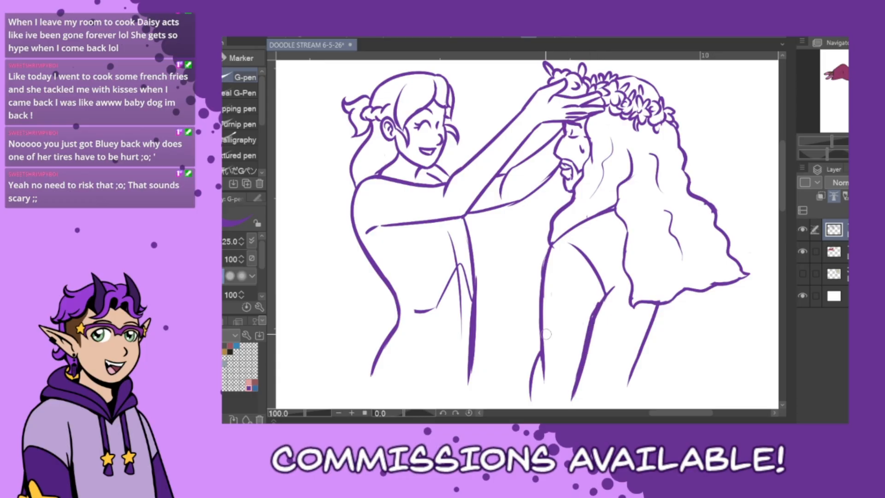
Replace the lower front edge of the crowned figure's body with a straighter, slightly flaring line.
drag(540, 311, 538, 381)
key(ctrl+z)
drag(539, 322, 536, 386)
key(ctrl+z)
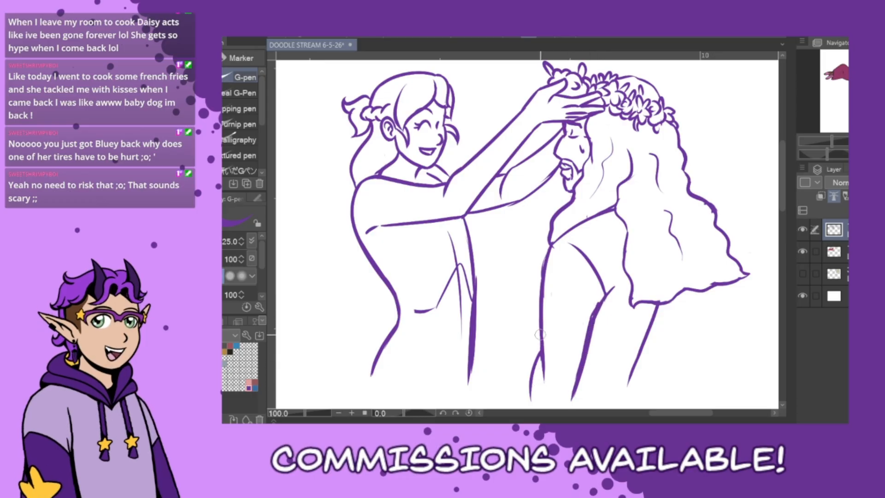
drag(541, 333, 538, 384)
mouse_move(547, 326)
mouse_down()
mouse_move(546, 392)
mouse_move(546, 336)
mouse_move(542, 372)
mouse_up()
drag(545, 299, 543, 363)
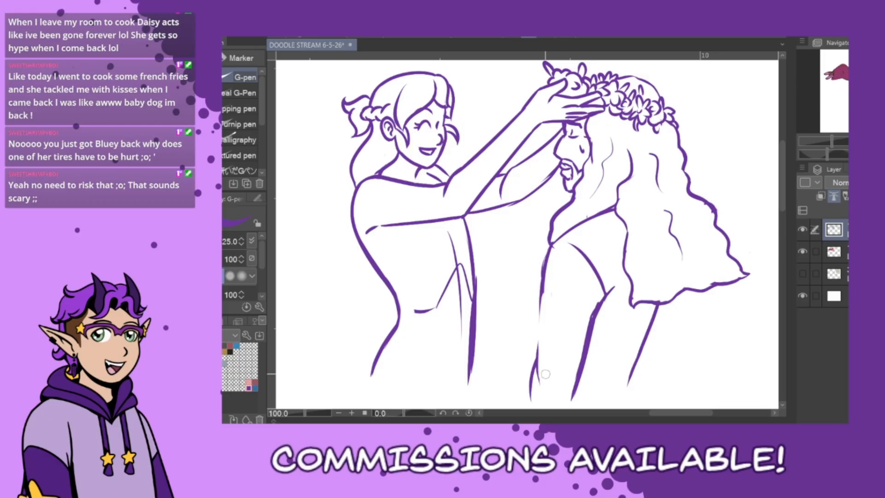
drag(540, 311, 528, 404)
key(ctrl+z)
drag(536, 364, 530, 402)
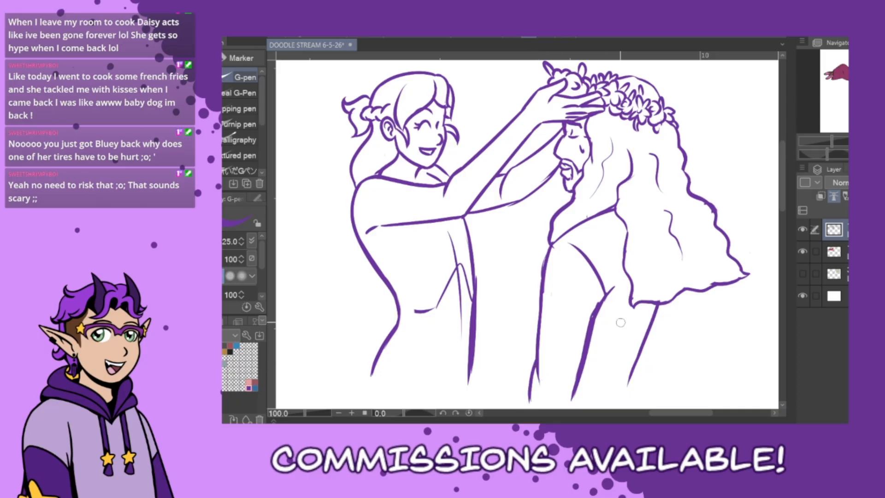
Thin the heavy line below the crowned figure's elbow and redraw it down to its lower end.
drag(590, 313, 574, 382)
key(ctrl+z)
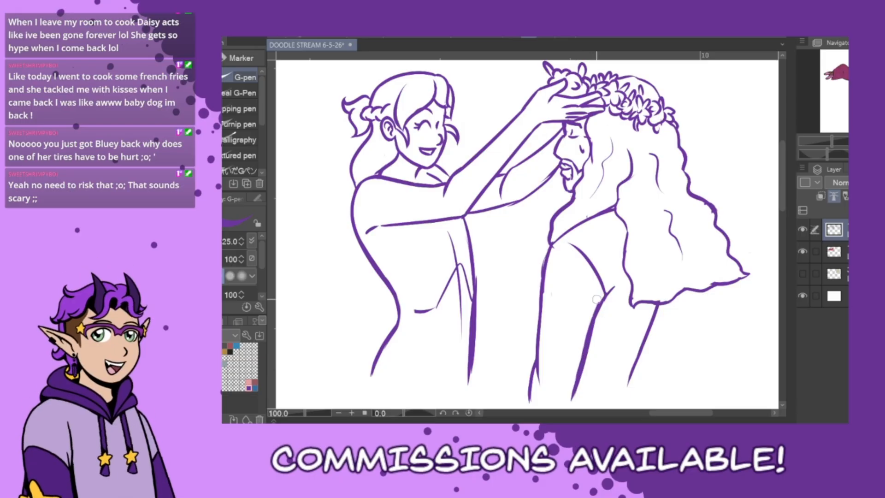
drag(591, 314, 573, 399)
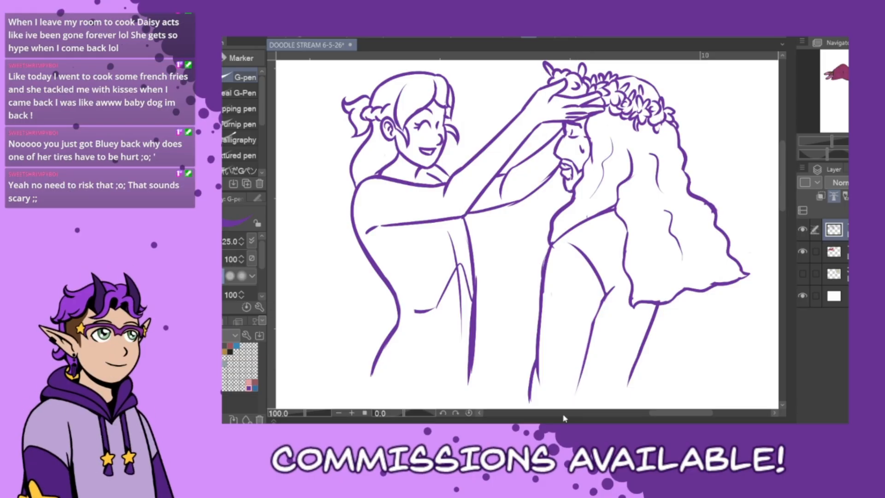
drag(594, 322, 574, 402)
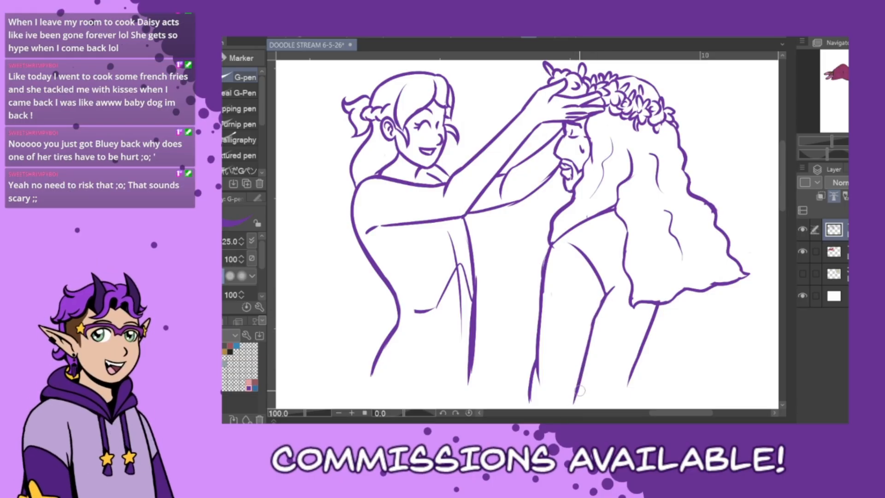
Redraw the crowned figure's back line below the hair as a curve and erase the old straight line.
drag(660, 301, 631, 406)
key(ctrl+z)
key(ctrl+z)
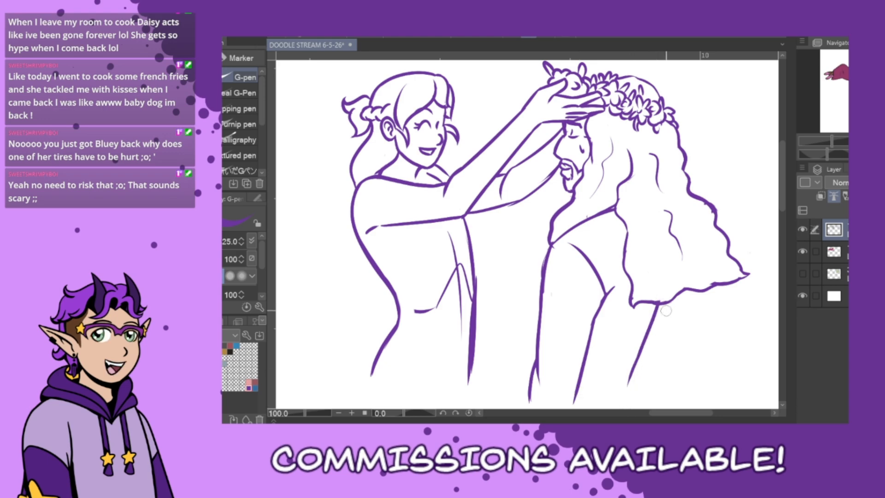
drag(652, 340, 636, 383)
key(ctrl+z)
drag(659, 303, 637, 381)
drag(643, 350, 638, 398)
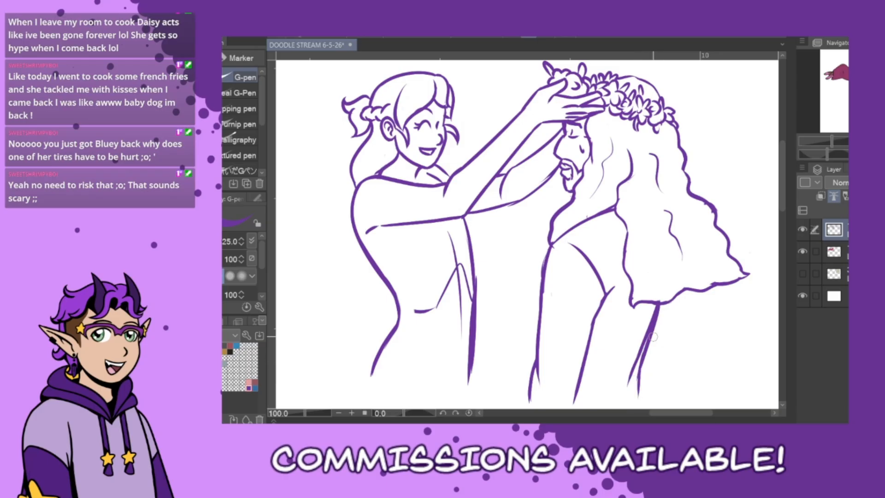
drag(652, 311, 628, 389)
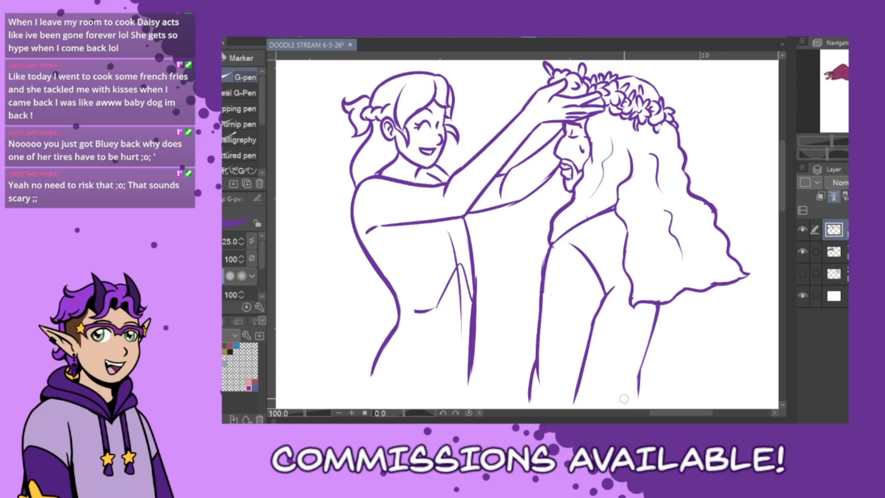
mouse_move(657, 323)
mouse_down()
mouse_move(628, 389)
mouse_move(653, 328)
mouse_move(626, 396)
mouse_move(638, 373)
mouse_move(640, 406)
mouse_up()
key(ctrl+z)
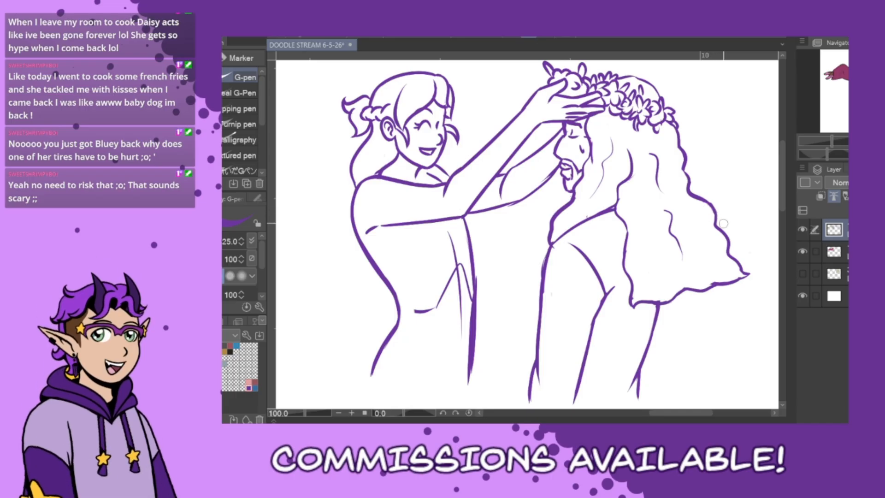
Draw a curved sleeve opening around the standing figure's near upper arm.
drag(674, 414, 664, 415)
drag(502, 184, 513, 222)
key(ctrl+z)
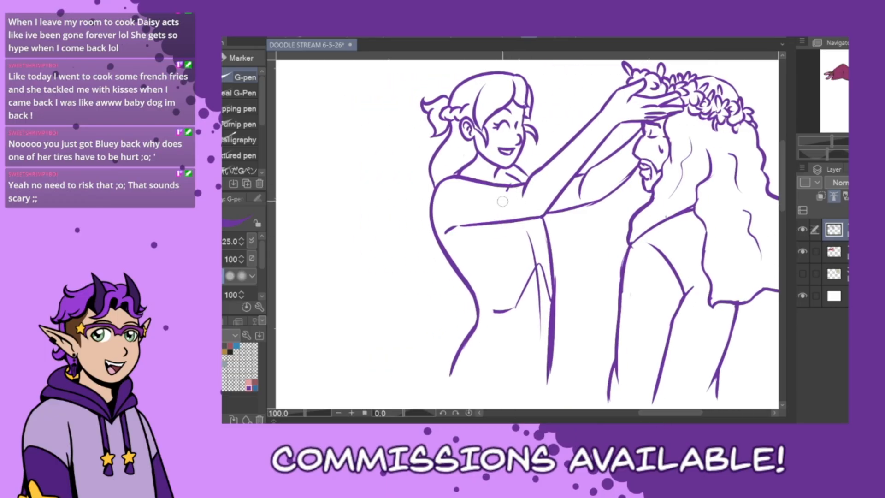
mouse_move(503, 187)
mouse_down()
mouse_move(519, 210)
mouse_move(518, 195)
mouse_move(512, 235)
mouse_move(501, 211)
mouse_move(520, 212)
mouse_move(526, 191)
mouse_move(523, 218)
mouse_move(541, 175)
mouse_move(513, 235)
mouse_up()
key(ctrl+z)
key(ctrl+z)
key(ctrl+z)
key(ctrl+z)
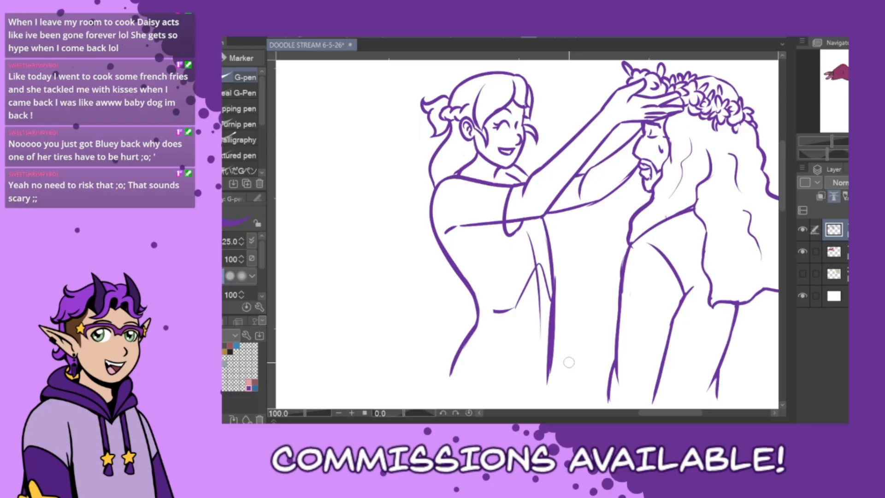
Redraw the underside of the standing figure's near sleeve so it drops to meet the sleeve opening.
mouse_move(455, 231)
mouse_down()
mouse_move(479, 224)
mouse_move(508, 236)
mouse_up()
key(ctrl+z)
drag(445, 233, 511, 236)
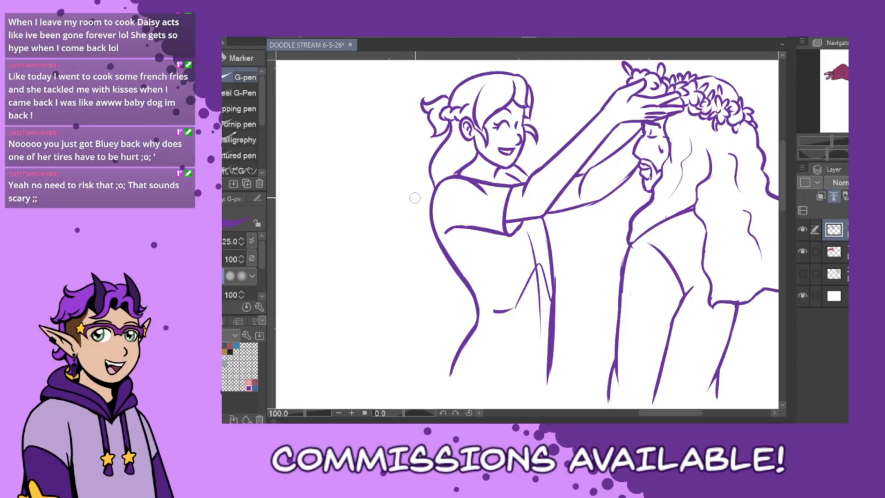
Draw a curved armhole fold beneath the standing figure's near sleeve at the back of the torso.
drag(467, 223, 456, 247)
key(ctrl+z)
mouse_move(437, 223)
mouse_down()
mouse_move(461, 253)
mouse_move(465, 228)
mouse_move(460, 254)
mouse_move(476, 227)
mouse_move(456, 254)
mouse_up()
key(ctrl+z)
Draw the sleeve opening on the standing figure's far arm and add a collar at the neckline.
drag(565, 184, 570, 222)
key(ctrl+z)
mouse_move(564, 189)
mouse_down()
mouse_move(571, 225)
mouse_move(570, 211)
mouse_move(563, 223)
mouse_up()
key(ctrl+z)
key(ctrl+z)
key(ctrl+z)
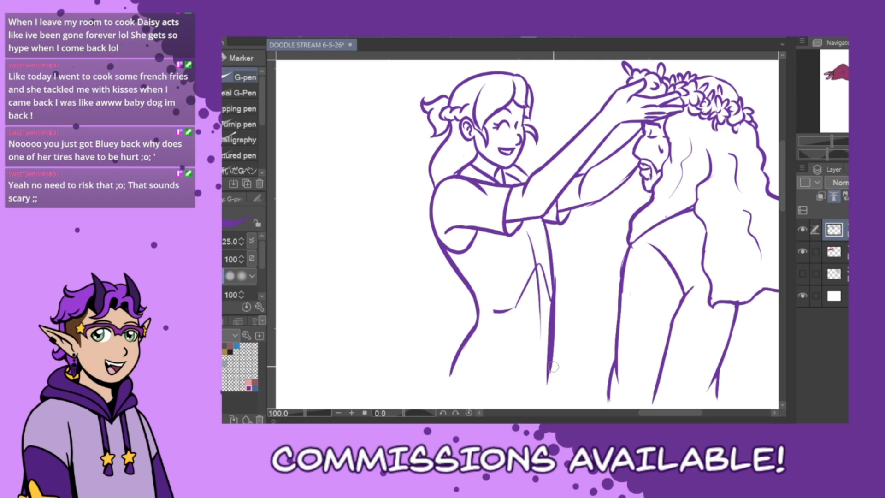
Draw a front seam down the standing figure's torso and a curved waistline, clearing the old torso lines above it.
drag(507, 240, 524, 330)
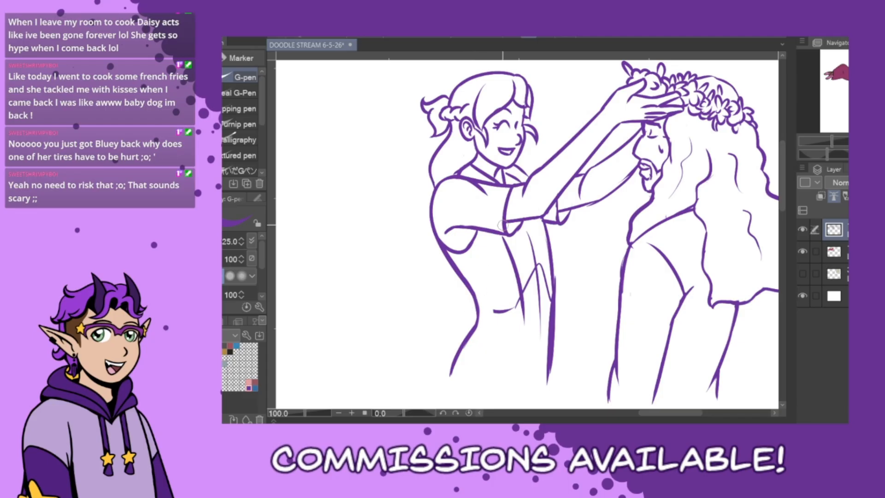
mouse_move(447, 257)
mouse_down()
mouse_move(470, 309)
mouse_move(555, 297)
mouse_up()
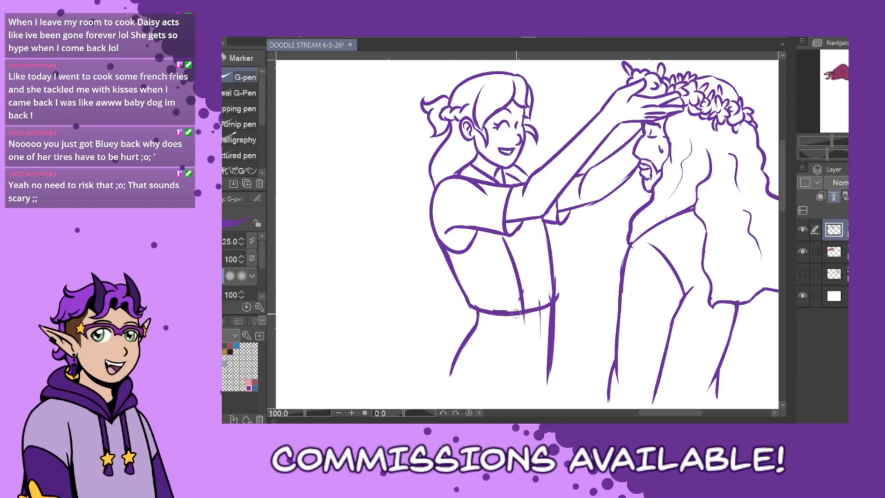
Draw a puffed fabric edge below the back of the standing figure's waist and a long curved hem across the hips.
mouse_move(464, 299)
mouse_down()
mouse_move(471, 322)
mouse_move(464, 316)
mouse_move(457, 340)
mouse_up()
key(ctrl+z)
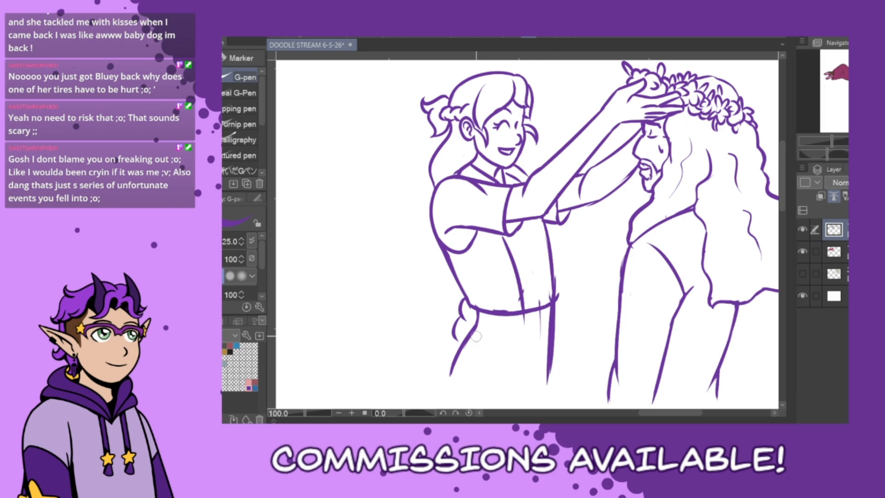
mouse_move(454, 329)
mouse_down()
mouse_move(478, 350)
mouse_move(559, 332)
mouse_up()
key(ctrl+z)
mouse_move(451, 334)
mouse_down()
mouse_move(508, 357)
mouse_move(574, 332)
mouse_up()
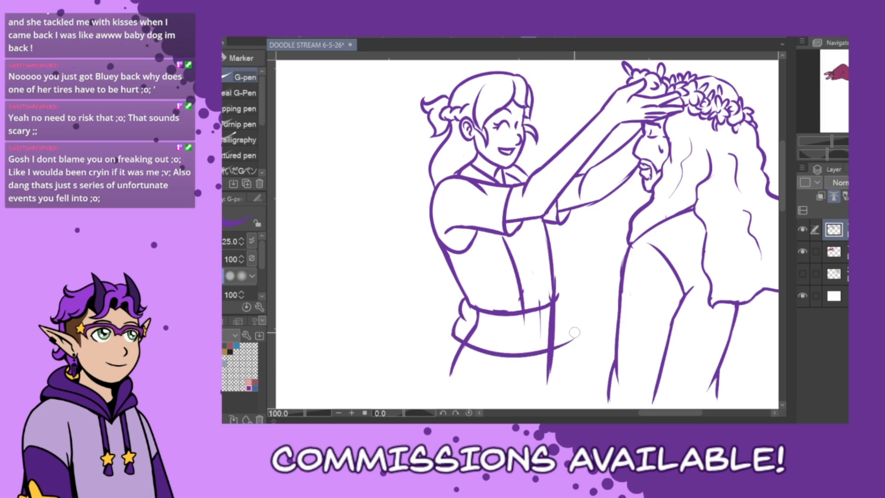
Redraw the sash's lower curve across the standing figure's hips and draw a puffed, rounded end at the front of the waist.
key(ctrl+z)
mouse_move(452, 333)
mouse_down()
mouse_move(539, 348)
mouse_move(571, 321)
mouse_move(559, 294)
mouse_up()
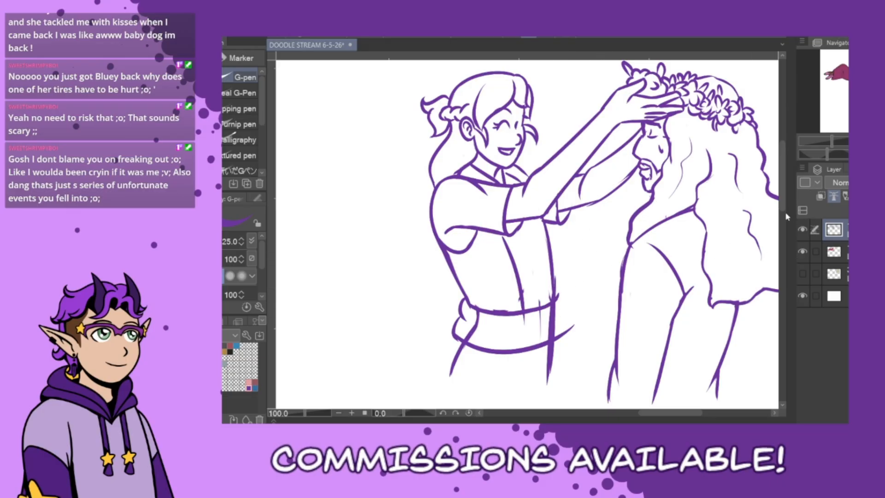
scroll(785, 215, down, 2)
drag(555, 257, 546, 309)
key(ctrl+z)
key(ctrl+z)
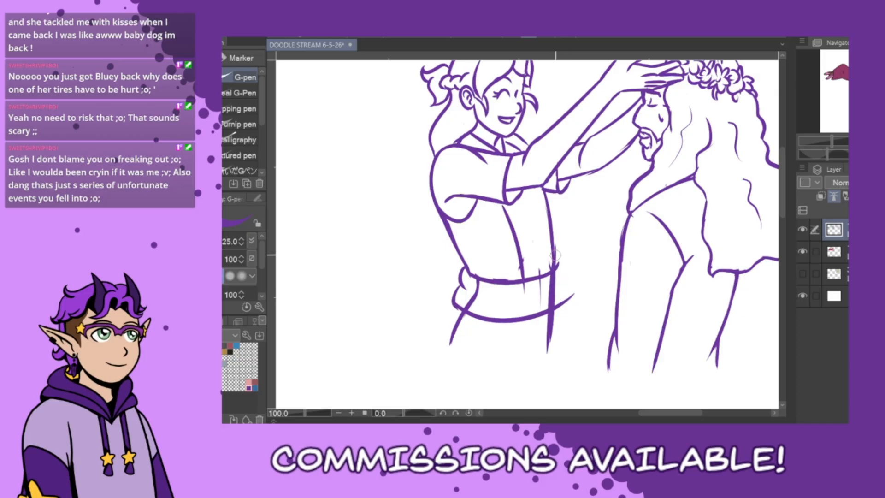
mouse_move(555, 259)
mouse_down()
mouse_move(565, 283)
mouse_move(546, 312)
mouse_up()
key(ctrl+z)
key(ctrl+z)
mouse_move(556, 261)
mouse_down()
mouse_move(569, 282)
mouse_move(559, 305)
mouse_up()
key(ctrl+z)
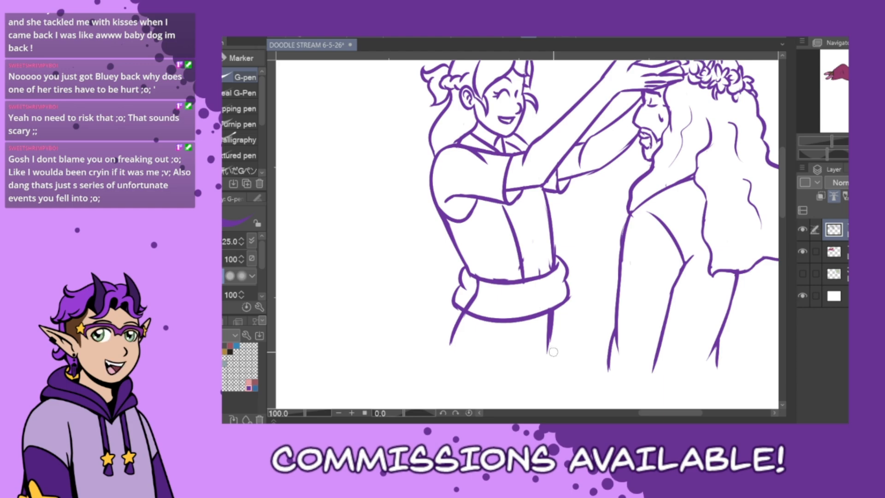
Clear the old body lines inside and below the sash, and draw inner and front leg lines beneath it.
mouse_move(556, 318)
mouse_down()
mouse_move(539, 331)
mouse_move(545, 348)
mouse_up()
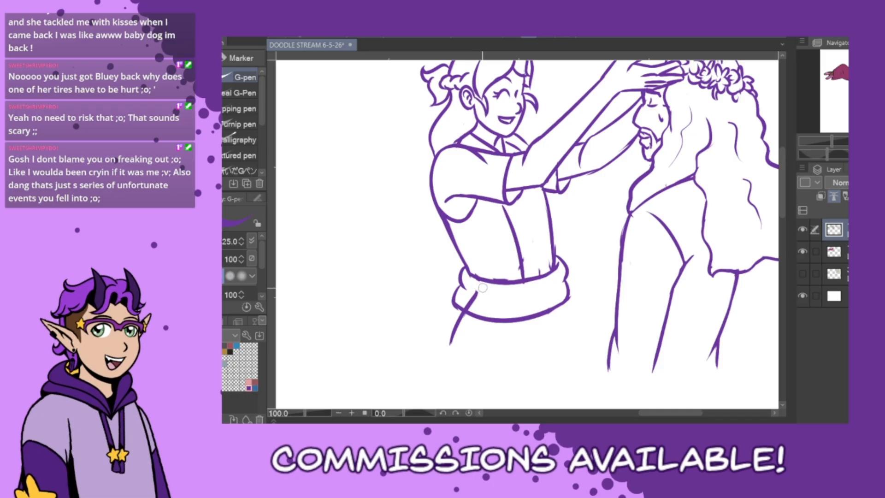
drag(478, 287, 471, 302)
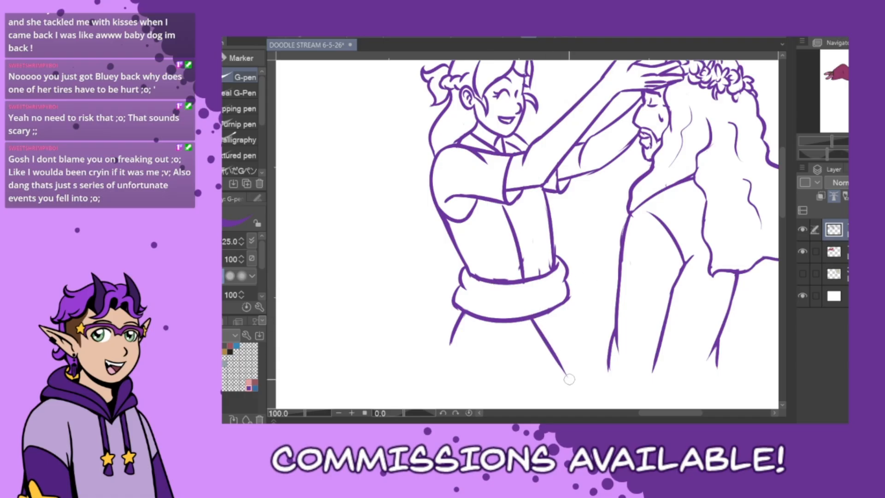
drag(533, 318, 553, 368)
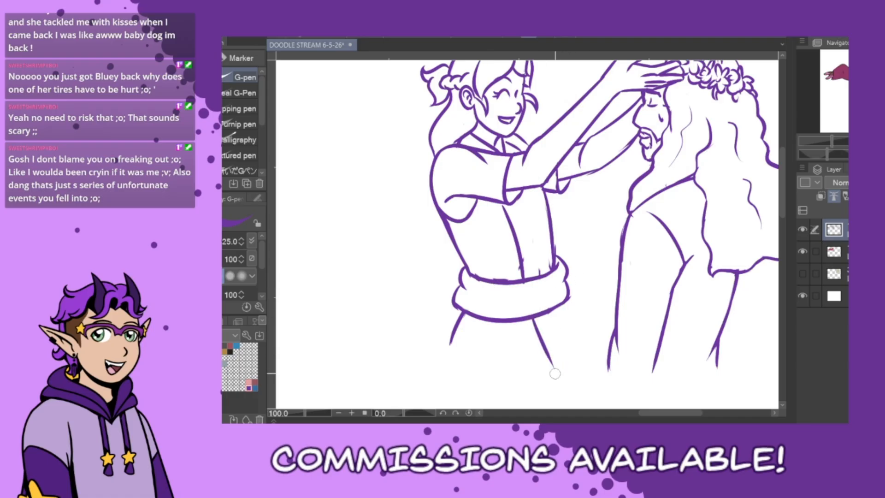
drag(567, 298, 588, 358)
drag(456, 311, 439, 358)
key(ctrl+z)
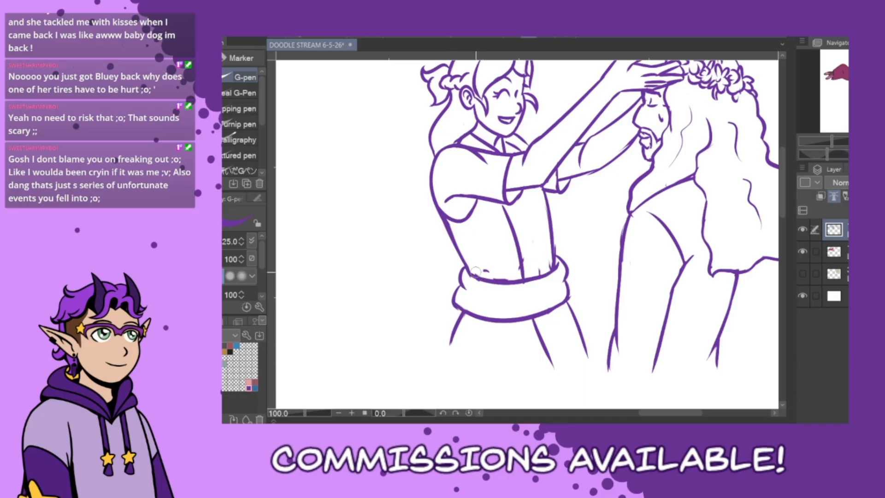
Draw two rounded folds looping over the back of the sash, with the long sides of a hanging cloth below.
drag(486, 274, 471, 274)
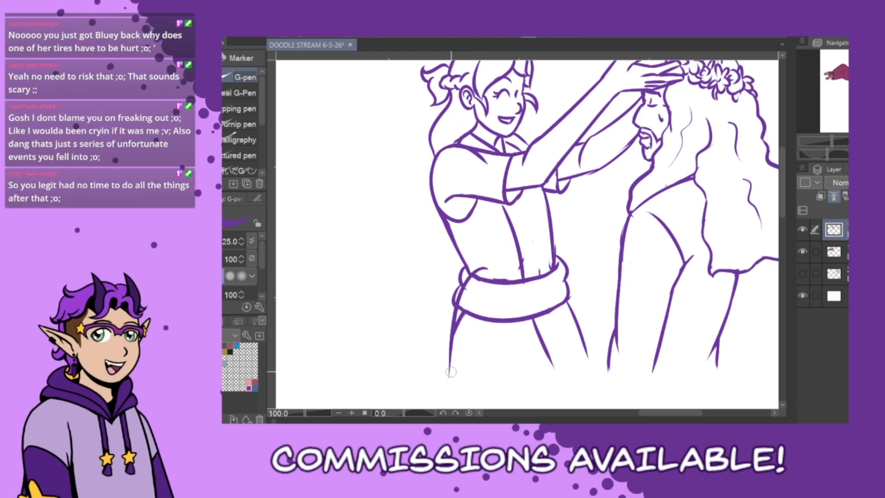
drag(460, 308, 449, 382)
mouse_move(473, 278)
mouse_down()
mouse_move(492, 274)
mouse_move(484, 315)
mouse_up()
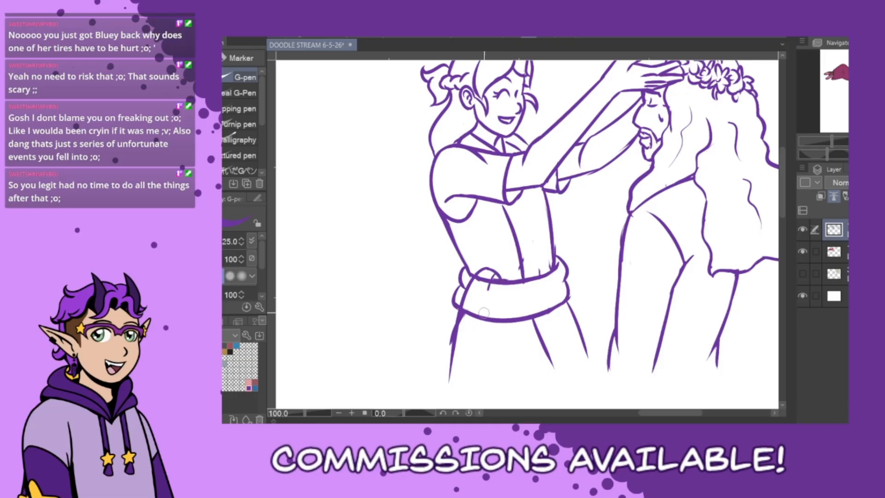
drag(500, 274, 509, 323)
key(ctrl+z)
mouse_move(497, 276)
mouse_down()
mouse_move(516, 283)
mouse_move(509, 398)
mouse_up()
key(ctrl+z)
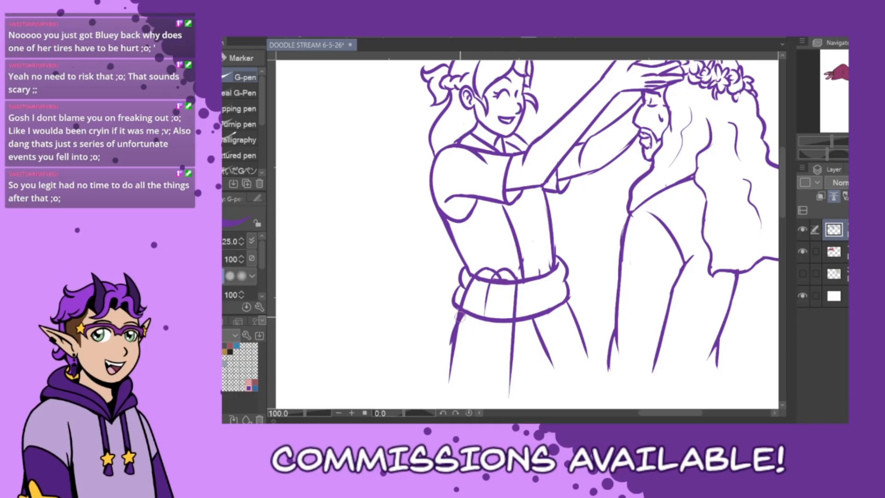
Lengthen and thicken the hanging cloth's side edges and clear the sash lines that cross it.
drag(460, 315, 446, 394)
drag(449, 359, 445, 396)
drag(512, 333, 507, 406)
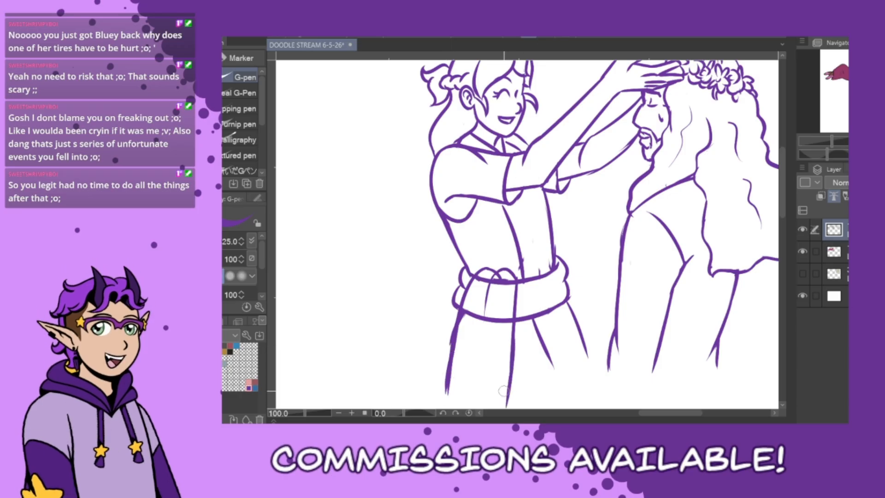
mouse_move(498, 275)
mouse_down()
mouse_move(493, 324)
mouse_move(507, 278)
mouse_move(504, 323)
mouse_move(510, 281)
mouse_move(507, 318)
mouse_up()
mouse_move(481, 278)
mouse_down()
mouse_move(465, 317)
mouse_move(488, 274)
mouse_move(479, 341)
mouse_up()
mouse_move(486, 273)
mouse_down()
mouse_move(462, 318)
mouse_move(465, 349)
mouse_up()
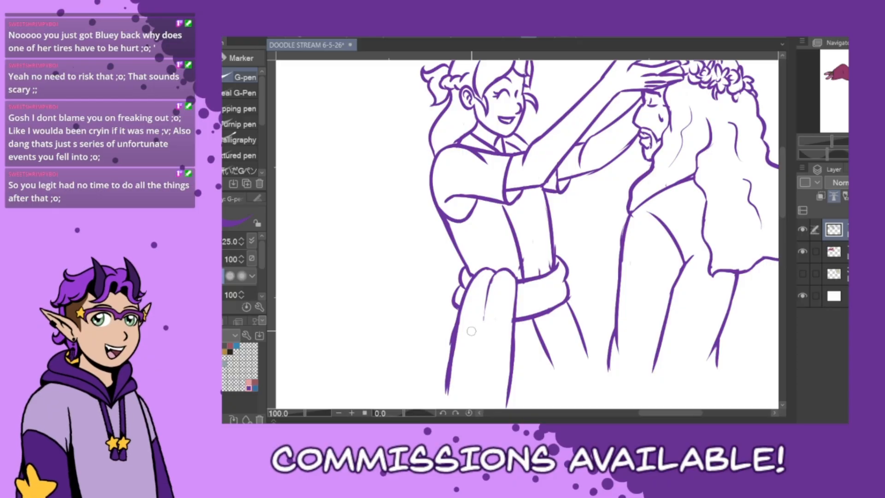
Draw wrap bands around the standing figure's near hand and wrist.
drag(783, 216, 800, 181)
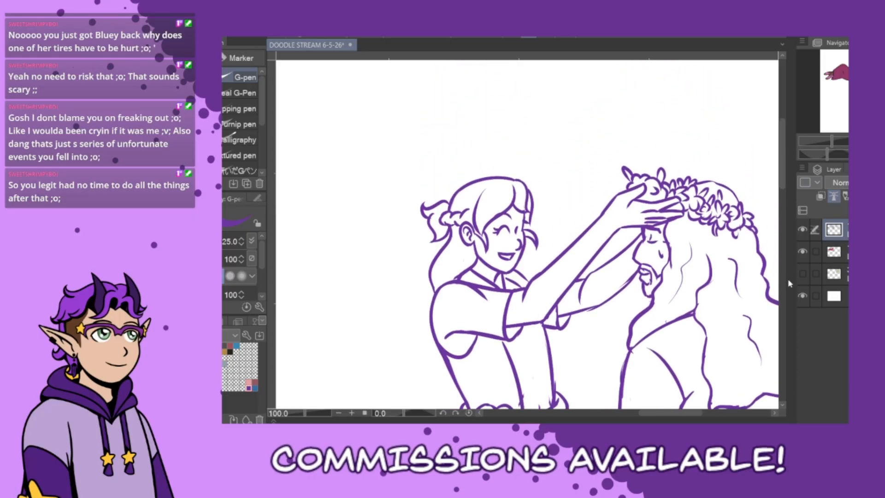
drag(643, 418, 661, 419)
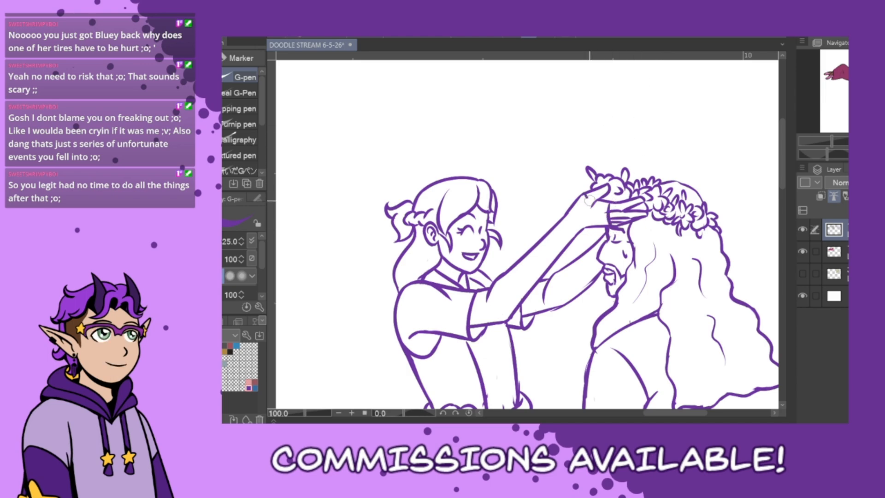
mouse_move(595, 204)
mouse_down()
mouse_move(576, 201)
mouse_move(586, 226)
mouse_up()
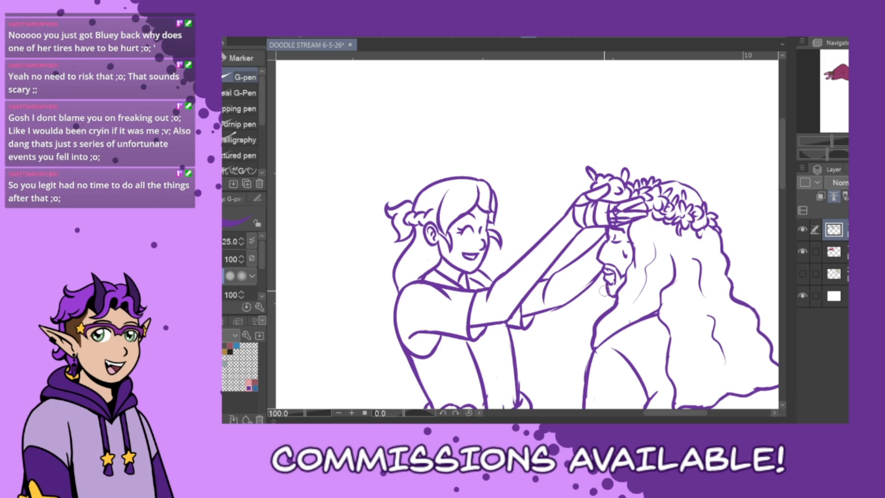
Redraw the central fold line running down the standing figure's hanging sash cloth.
scroll(602, 288, down, 4)
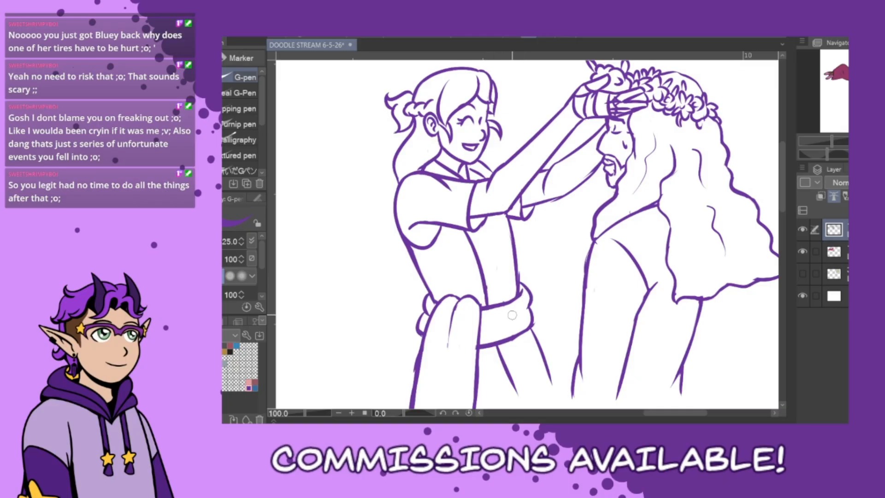
drag(464, 296, 449, 360)
key(ctrl+z)
drag(461, 300, 445, 365)
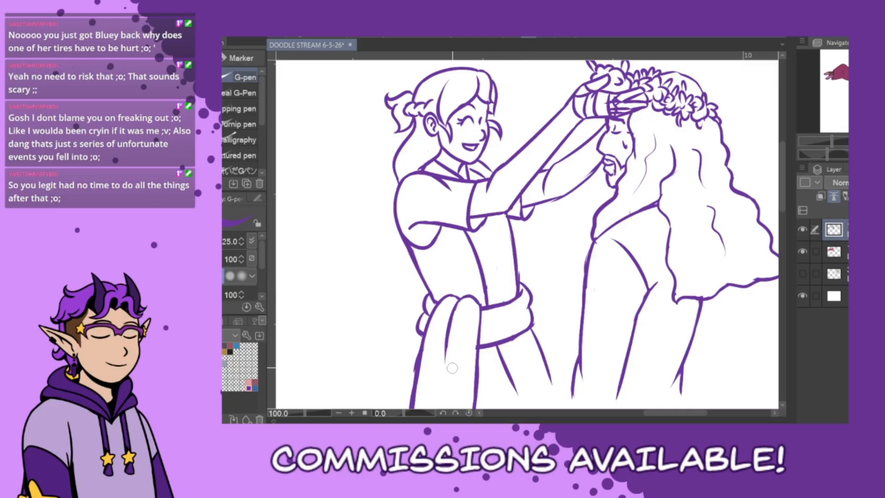
Draw curved wrap bands across both of the standing figure's forearms.
drag(675, 415, 684, 414)
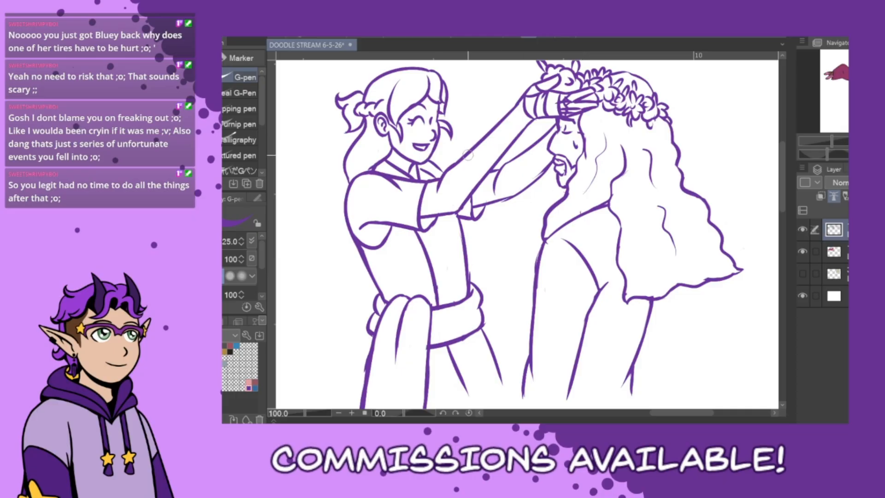
drag(474, 148, 489, 166)
drag(490, 131, 502, 149)
mouse_move(506, 107)
mouse_down()
mouse_move(524, 134)
mouse_move(526, 187)
mouse_up()
key(ctrl+z)
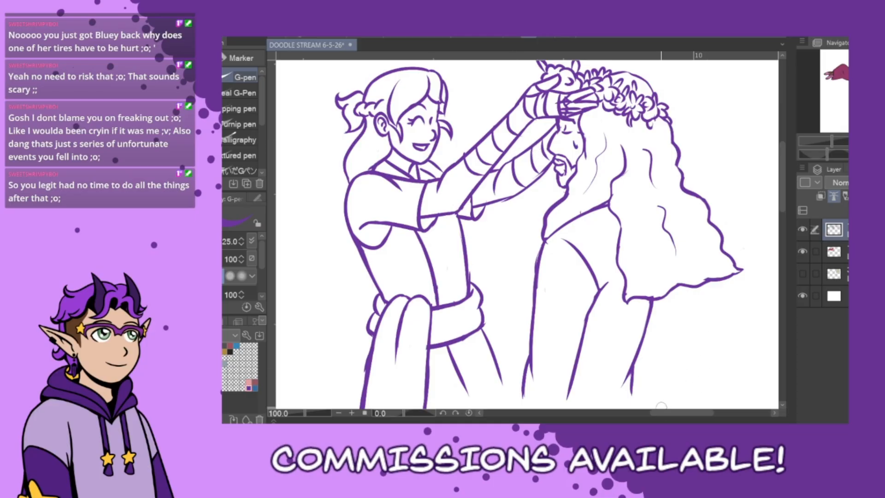
Extend the long-haired figure's hair downward with a new wavy lower edge across the back.
drag(675, 413, 662, 416)
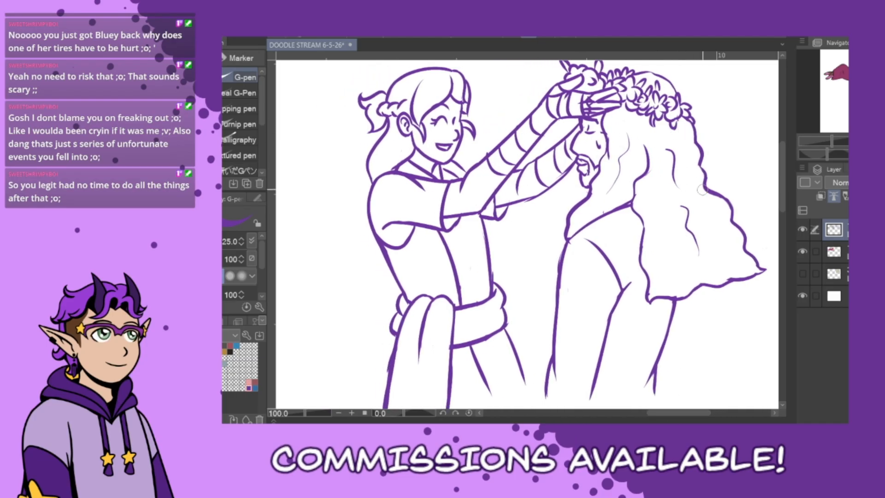
scroll(721, 404, down, 1)
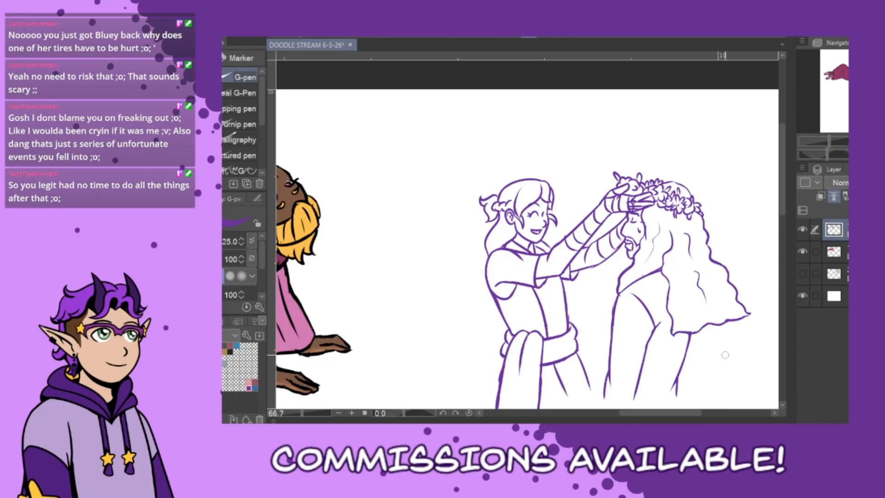
scroll(725, 358, up, 1)
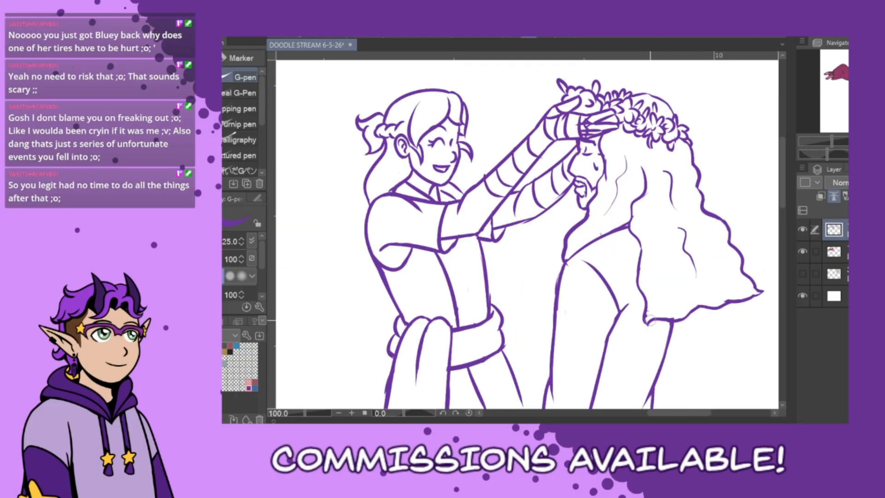
mouse_move(742, 267)
mouse_down()
mouse_move(729, 311)
mouse_move(745, 297)
mouse_move(712, 318)
mouse_move(705, 339)
mouse_up()
key(ctrl+z)
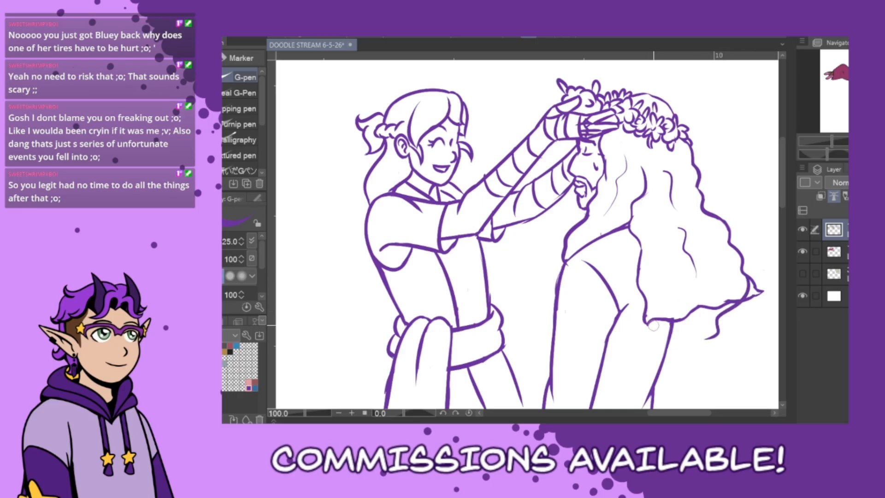
mouse_move(645, 315)
mouse_down()
mouse_move(678, 340)
mouse_move(705, 344)
mouse_up()
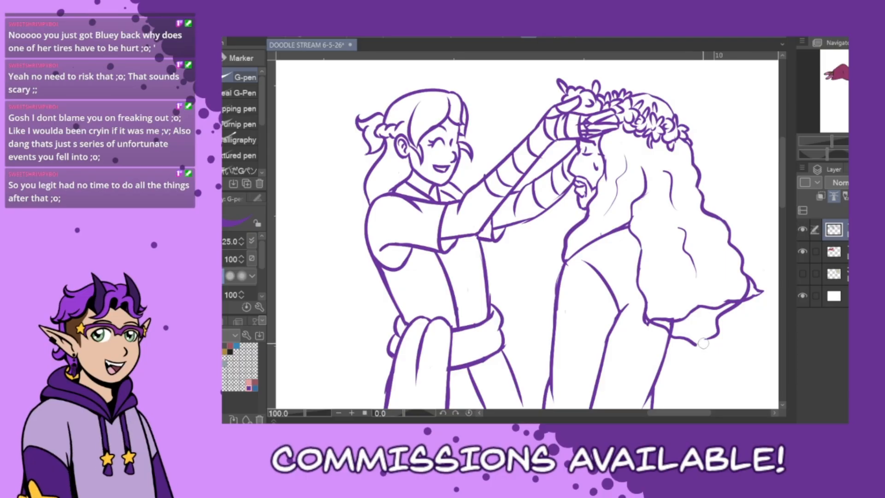
key(ctrl+z)
mouse_move(646, 319)
mouse_down()
mouse_move(676, 334)
mouse_move(721, 328)
mouse_up()
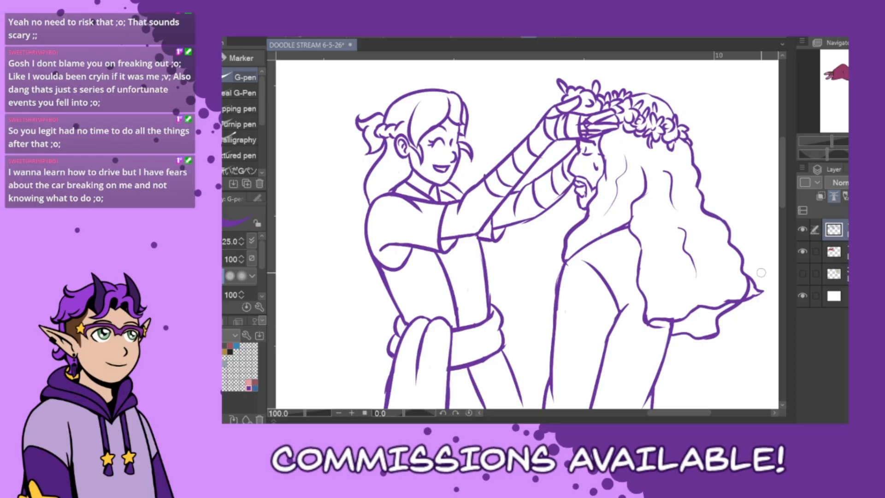
Clear the old hair tip and the old lower hair edge, leaving only the new outline.
key(ctrl+z)
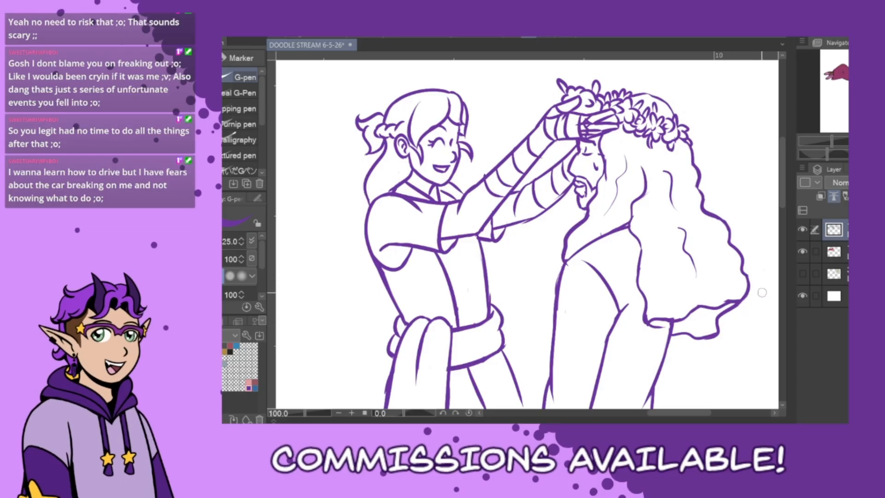
key(ctrl+z)
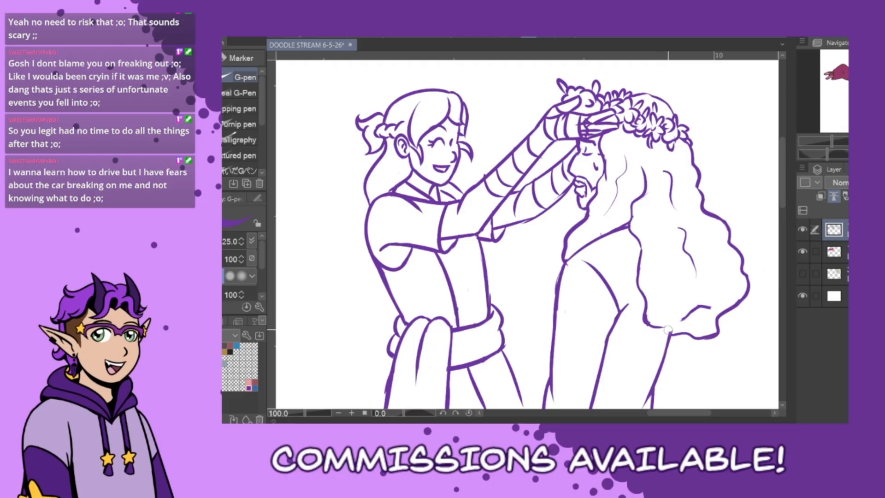
key(ctrl+z)
key(ctrl+z)
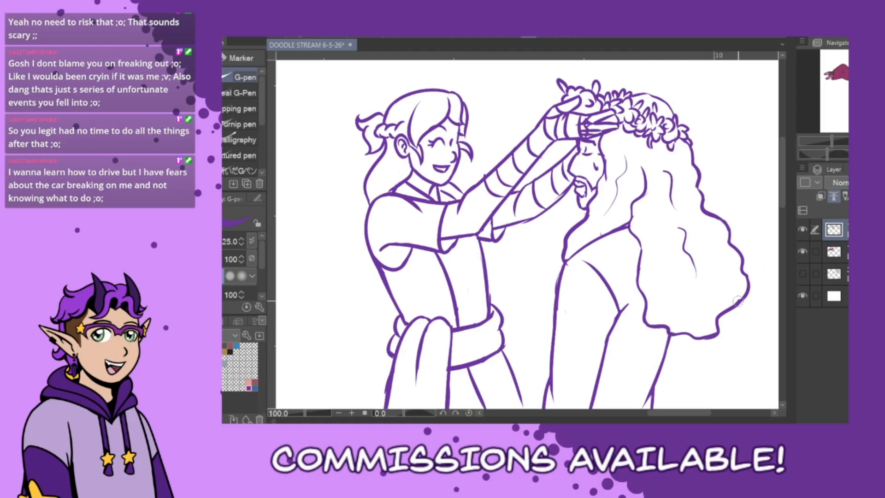
Reshape the outer lower edge of the long-haired figure's hair into a pointed tip curving into the wavy ends.
mouse_move(748, 289)
mouse_down()
mouse_move(743, 306)
mouse_move(717, 324)
mouse_up()
key(ctrl+z)
mouse_move(753, 286)
mouse_down()
mouse_move(736, 304)
mouse_move(743, 275)
mouse_move(752, 296)
mouse_move(745, 298)
mouse_move(748, 274)
mouse_move(755, 281)
mouse_move(714, 325)
mouse_move(721, 331)
mouse_move(721, 312)
mouse_move(709, 327)
mouse_move(744, 278)
mouse_move(725, 309)
mouse_up()
key(ctrl+z)
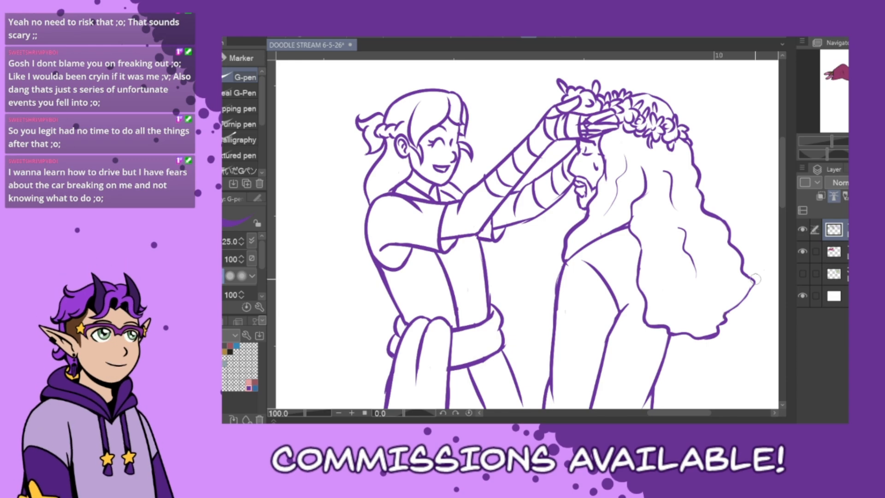
drag(754, 280, 723, 316)
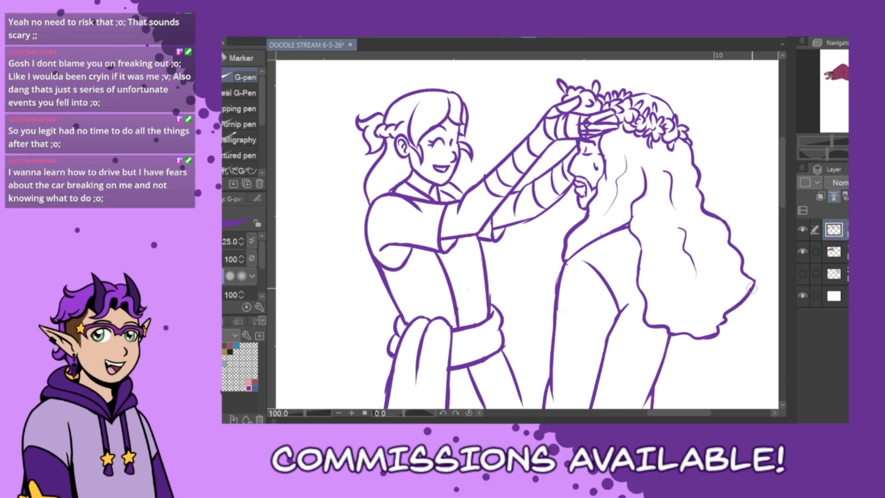
Add wavy strand lines to the lower hair and replace the long strand beside the face with shorter ones.
mouse_move(658, 263)
mouse_down()
mouse_move(671, 282)
mouse_move(671, 309)
mouse_up()
drag(719, 260, 739, 295)
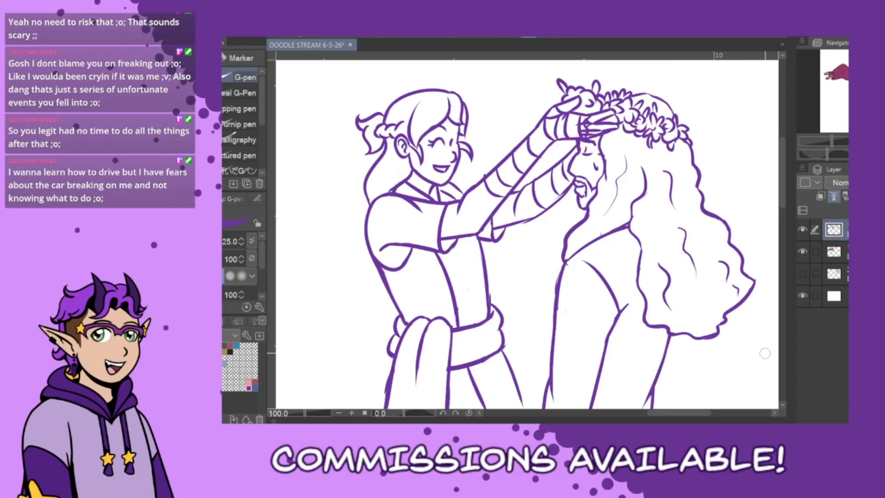
key(ctrl+z)
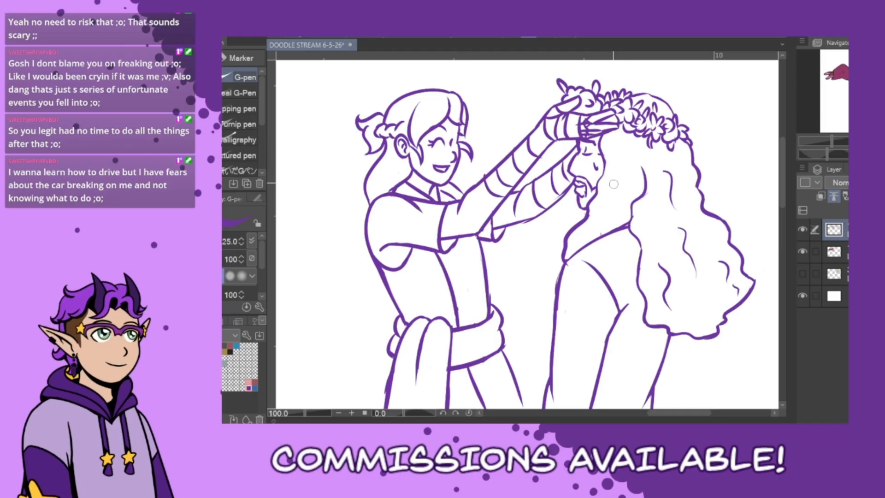
mouse_move(619, 154)
mouse_down()
mouse_move(609, 205)
mouse_move(584, 236)
mouse_up()
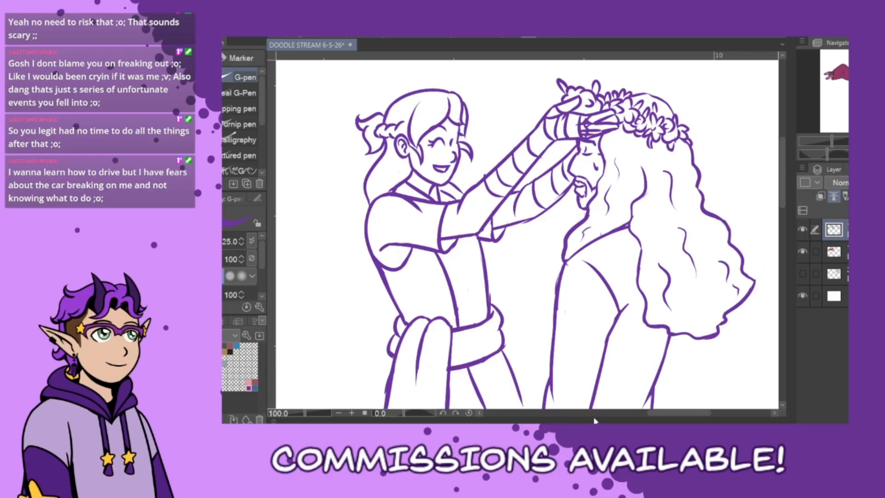
drag(679, 414, 673, 414)
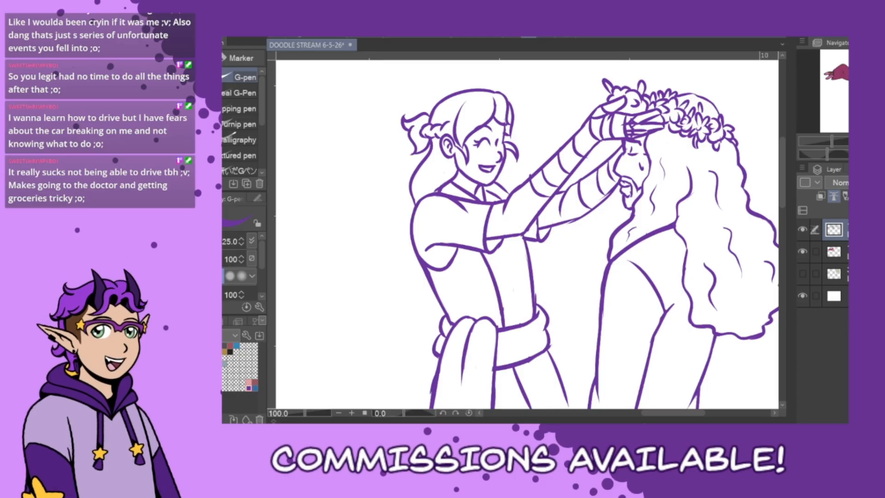
drag(660, 414, 667, 415)
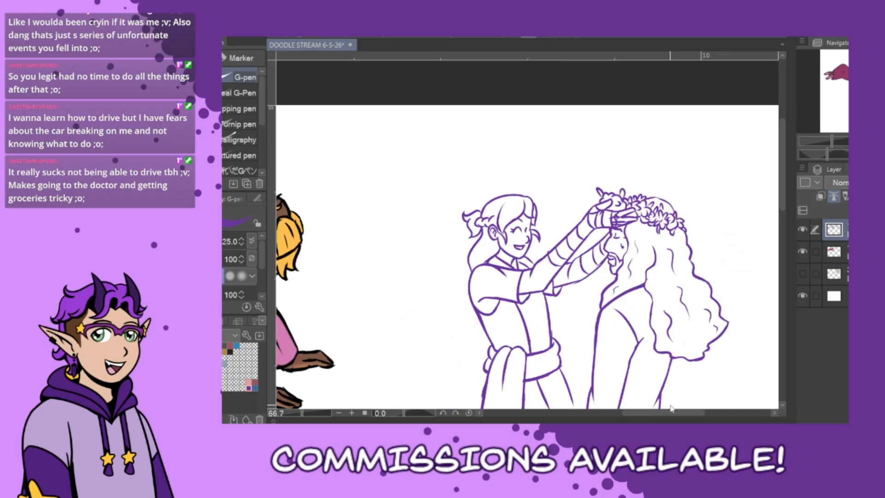
Move the two-figure line art up and left on the canvas, closer to the coloured bending character, and clear the selection.
key(ctrl+minus)
key(ctrl+minus)
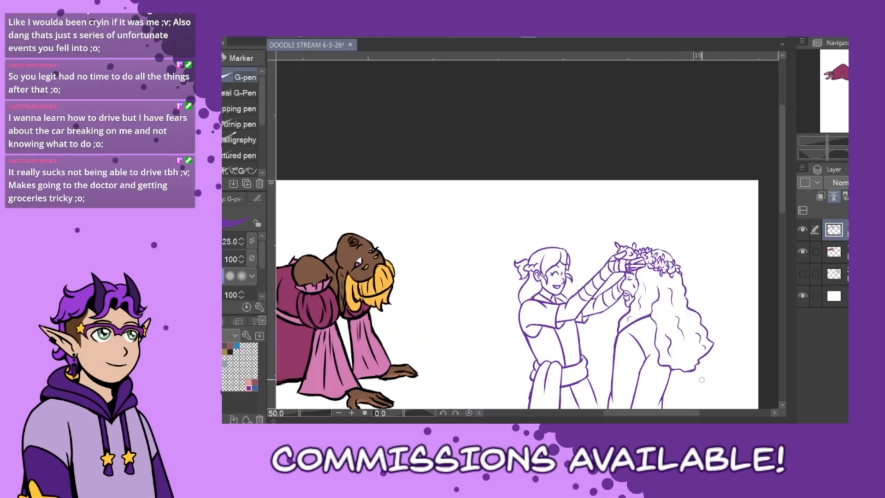
scroll(701, 384, up, 1)
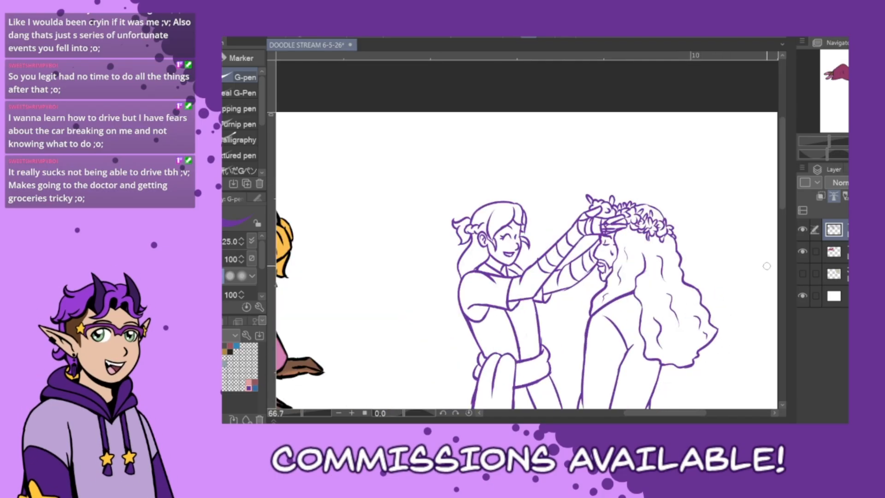
drag(781, 198, 782, 216)
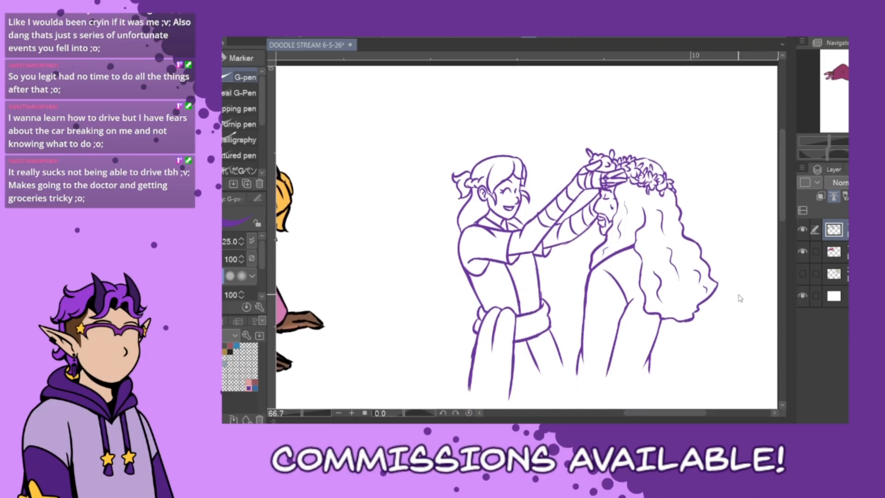
scroll(732, 299, down, 1)
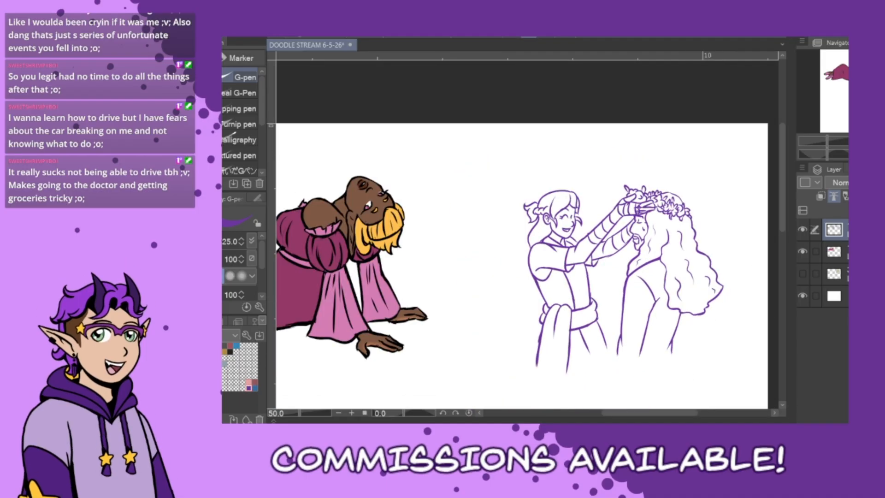
key(m)
click(239, 77)
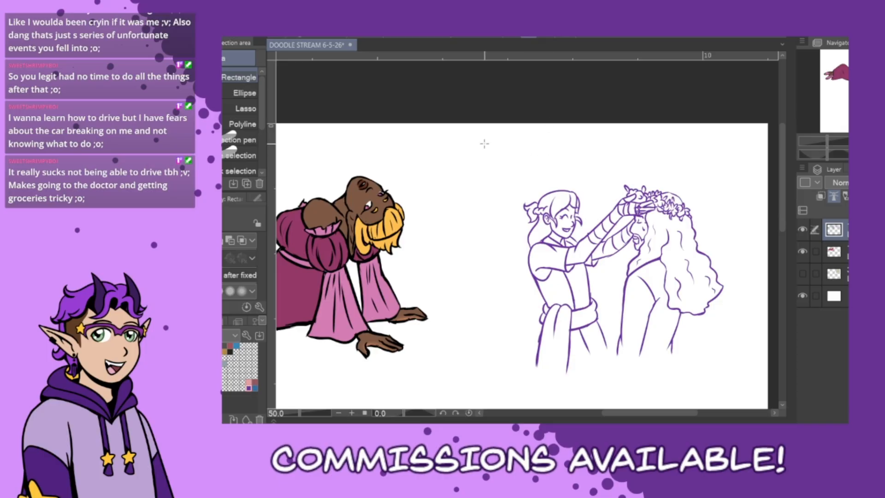
mouse_move(483, 144)
mouse_down()
mouse_move(721, 405)
mouse_move(744, 405)
mouse_up()
key(k)
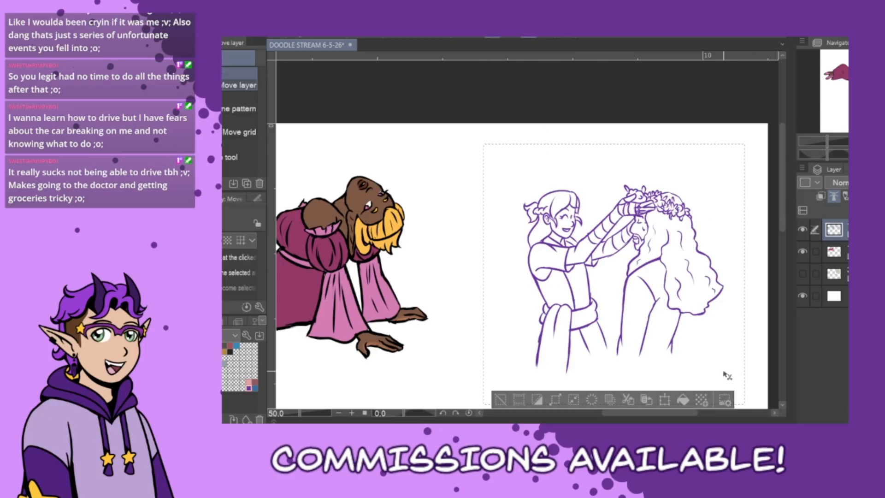
mouse_move(727, 367)
mouse_down()
mouse_move(749, 332)
mouse_move(642, 330)
mouse_move(654, 328)
mouse_move(649, 322)
mouse_up()
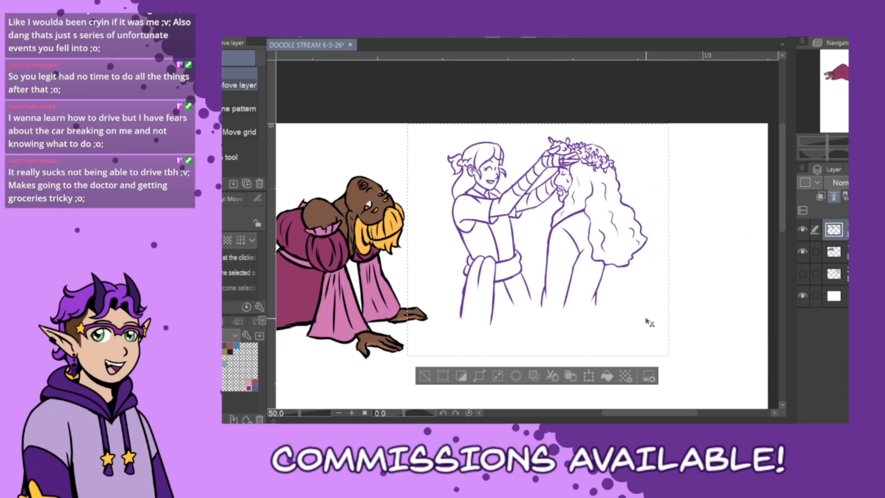
click(425, 377)
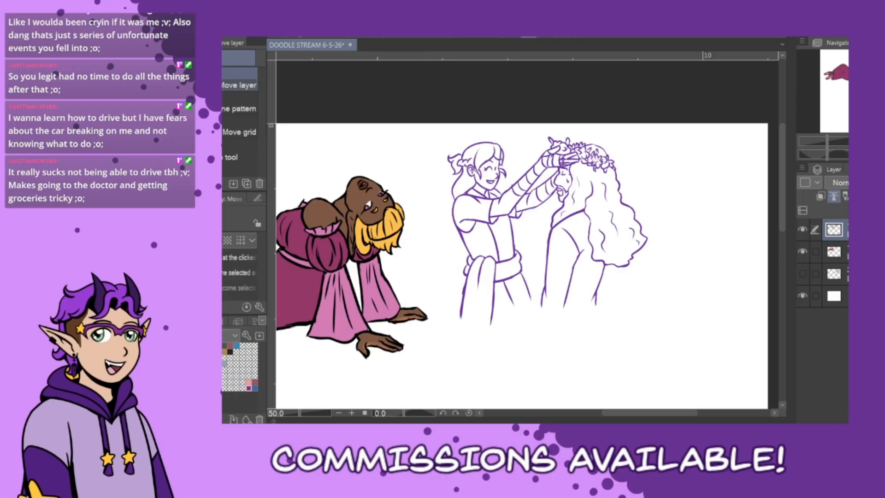
Recolour the two-figure line art from purple to black within a rectangular selection, and clear the selection.
key(m)
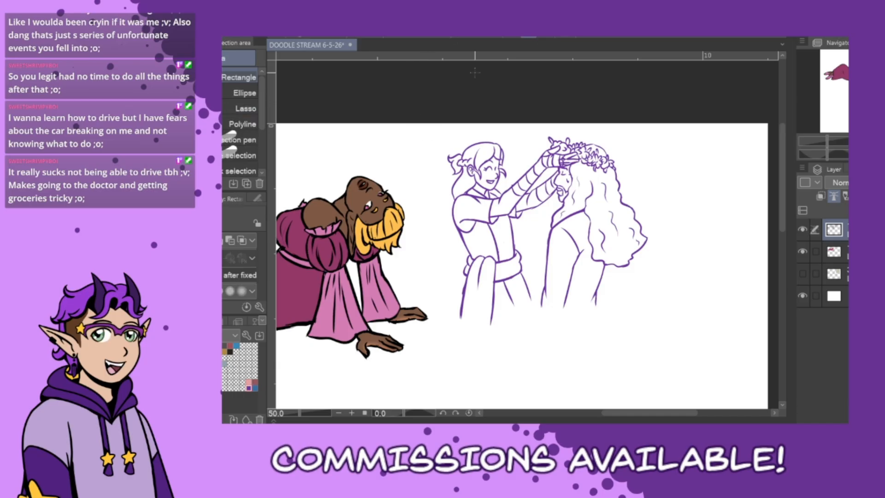
mouse_move(431, 128)
mouse_down()
mouse_move(580, 248)
mouse_move(664, 350)
mouse_move(652, 328)
mouse_up()
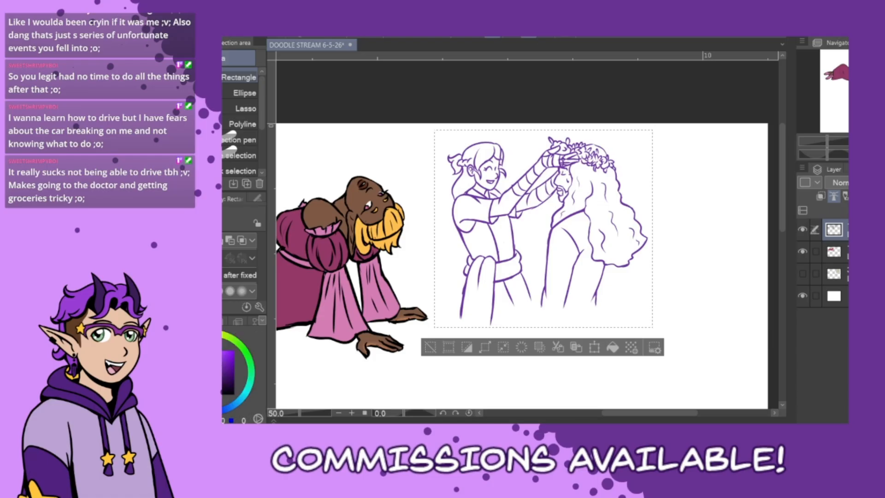
click(614, 353)
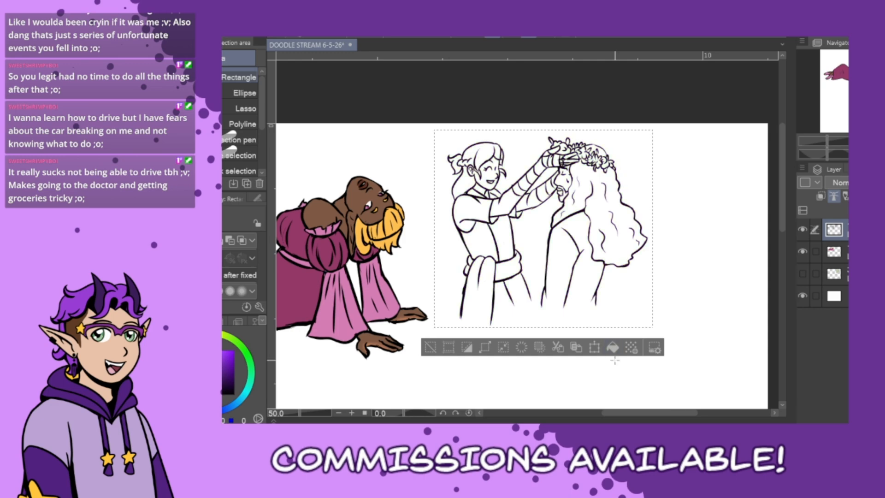
click(430, 347)
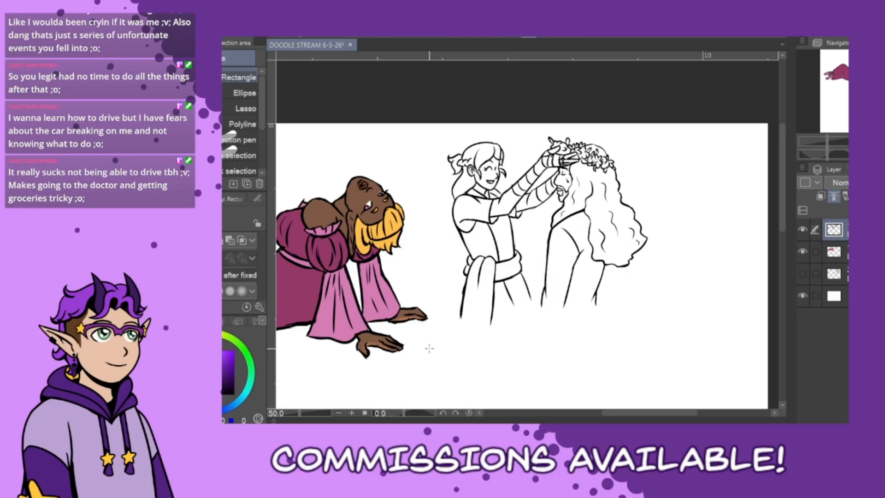
Fill the standing figure's face with a light beige skin tone on the colour layer below the line art.
click(840, 252)
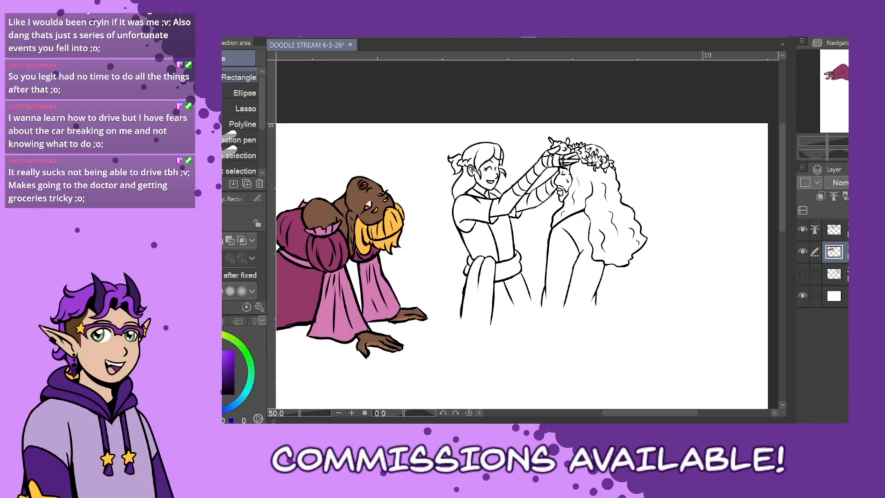
click(223, 321)
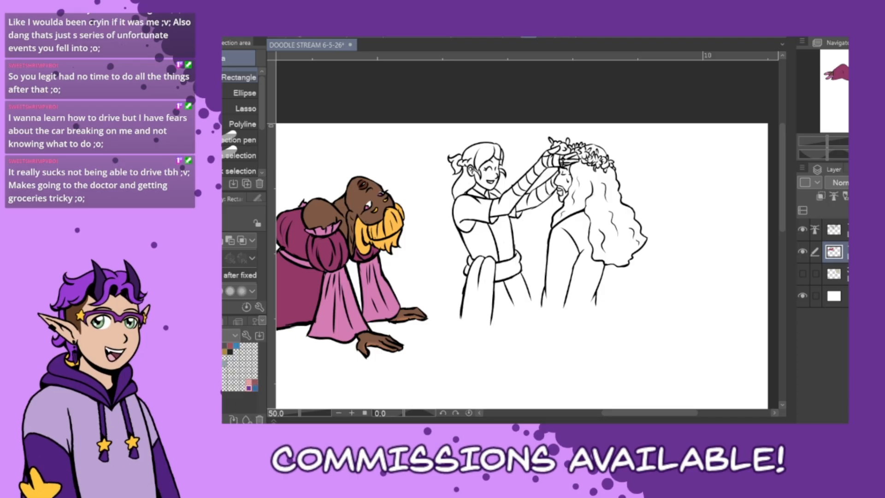
key(g)
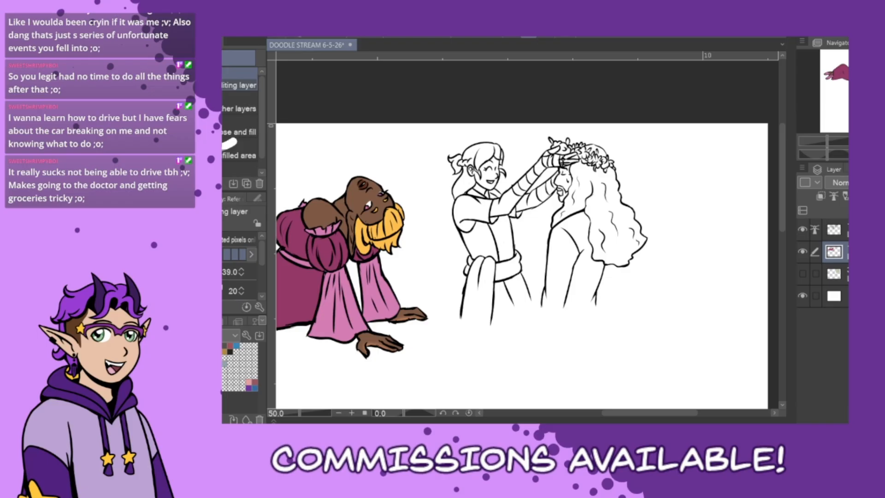
click(484, 185)
click(487, 176)
click(490, 165)
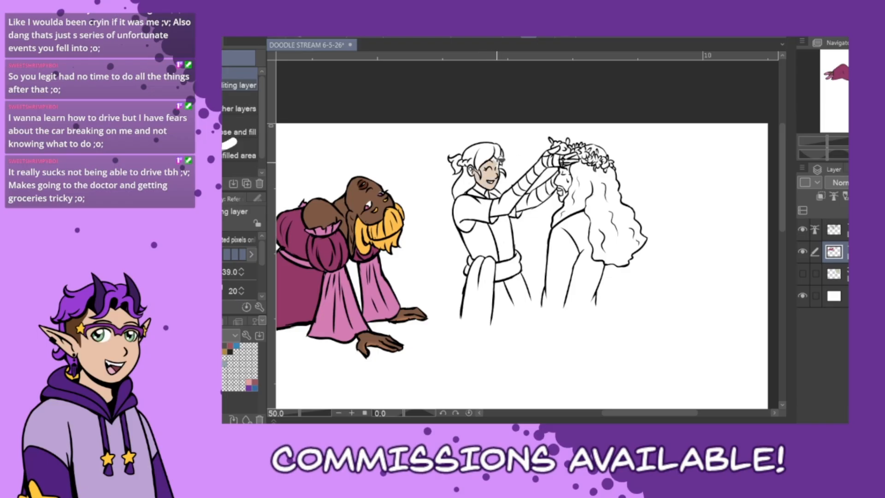
click(474, 169)
Fill the standing figure's fingers, bare upper forearms and remaining skin gaps with the same beige skin tone.
scroll(504, 167, up, 3)
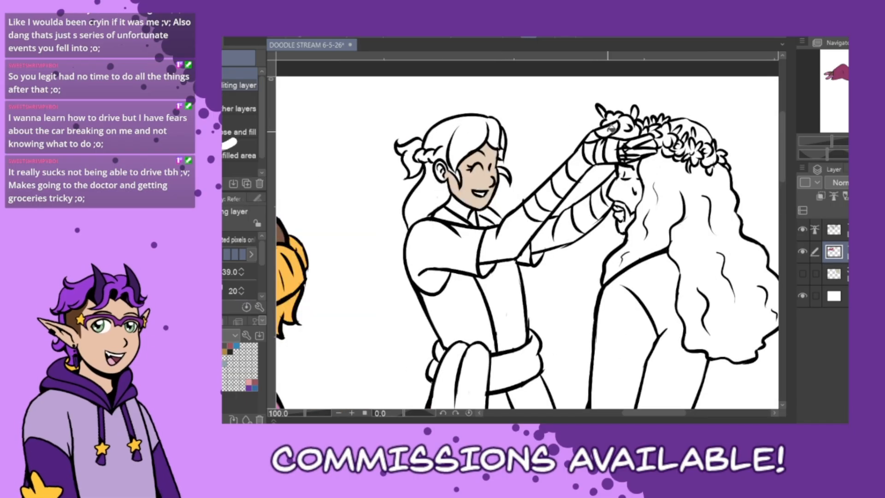
click(647, 144)
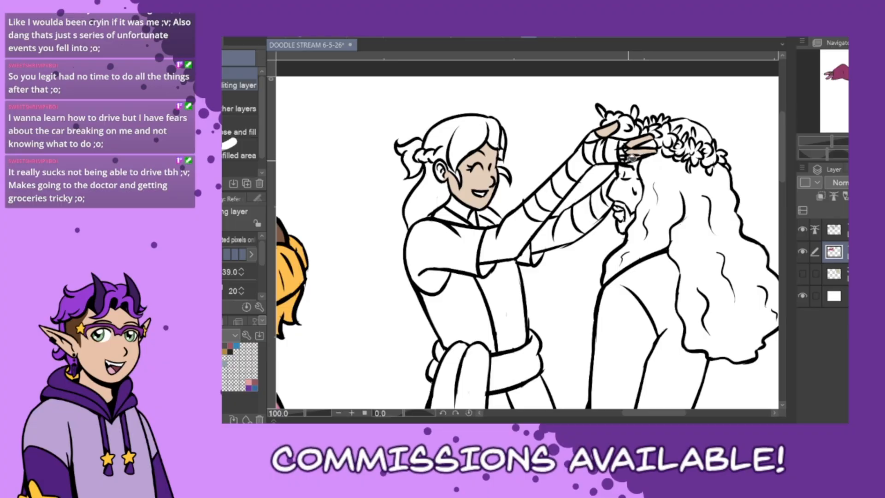
click(512, 242)
click(550, 239)
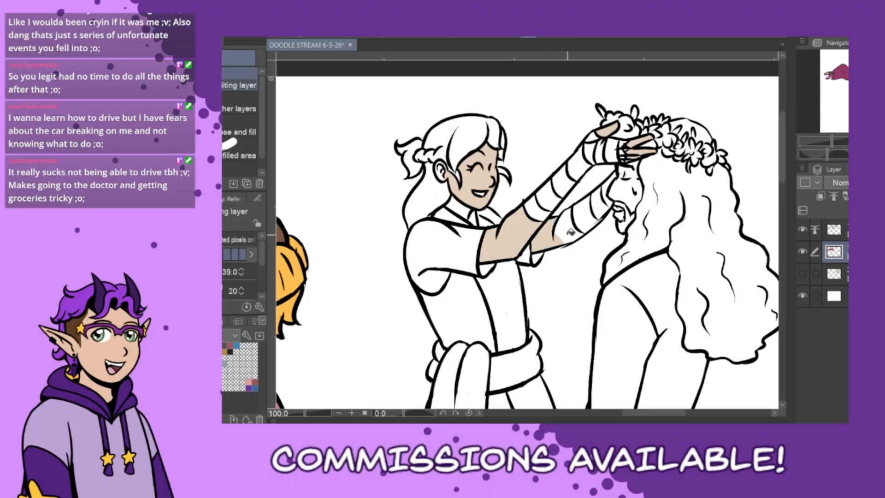
click(571, 231)
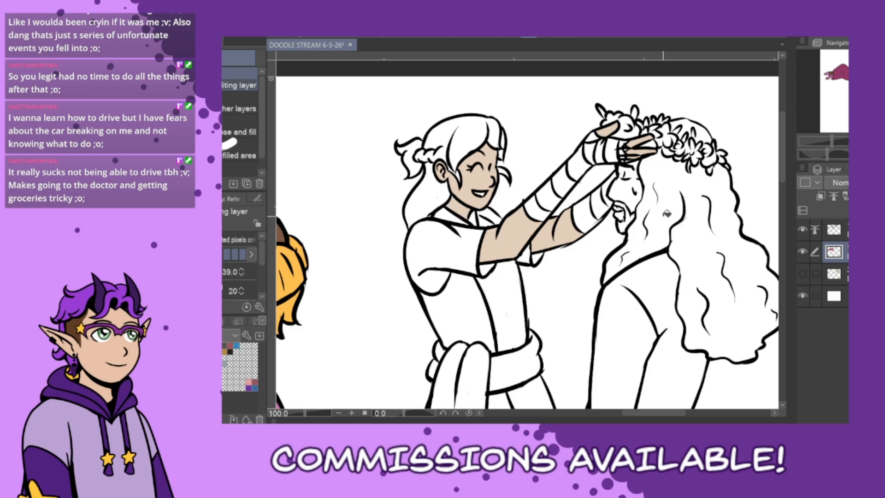
scroll(689, 258, down, 3)
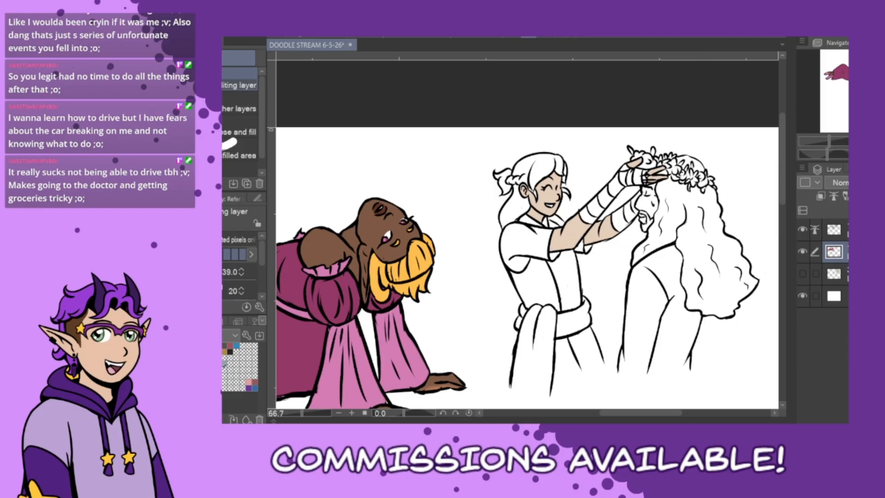
Switch to the Spray airbrush and shrink its brush to roughly the size of the standing figure's head.
key(b)
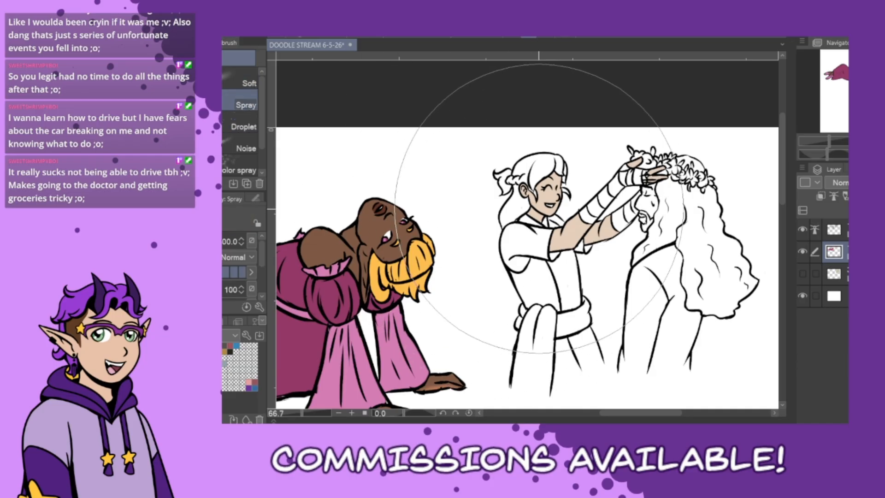
key(bracketleft)
key(bracketleft)
key(bracketleft)
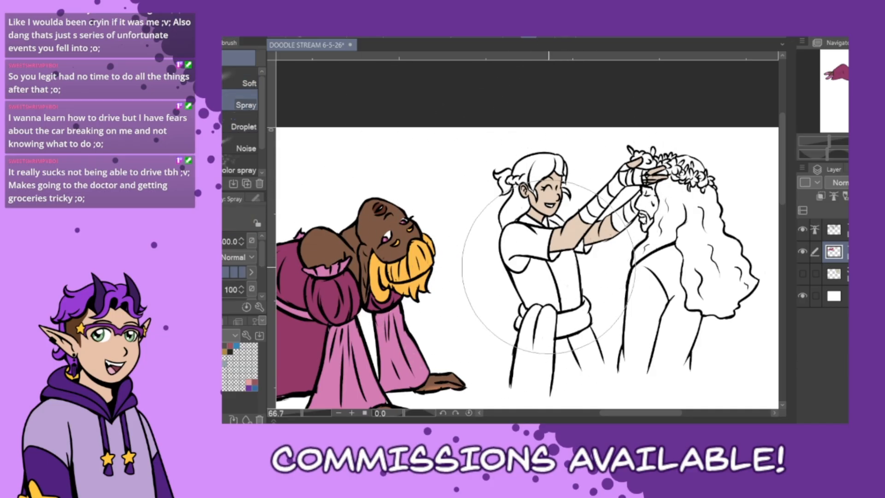
key(bracketleft)
key(bracketleft)
key(bracketleft)
key(bracketleft)
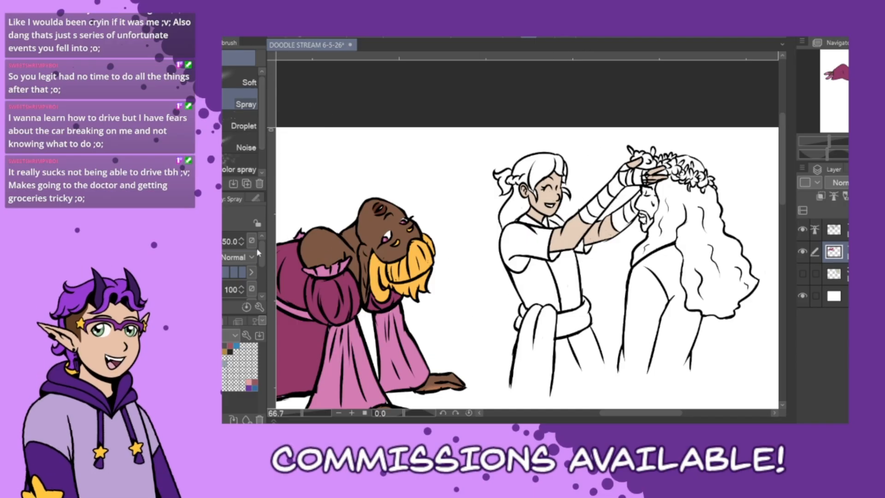
Try spraying freckles over the standing figure's face and arms with a particle size of 8.0.
scroll(242, 256, down, 2)
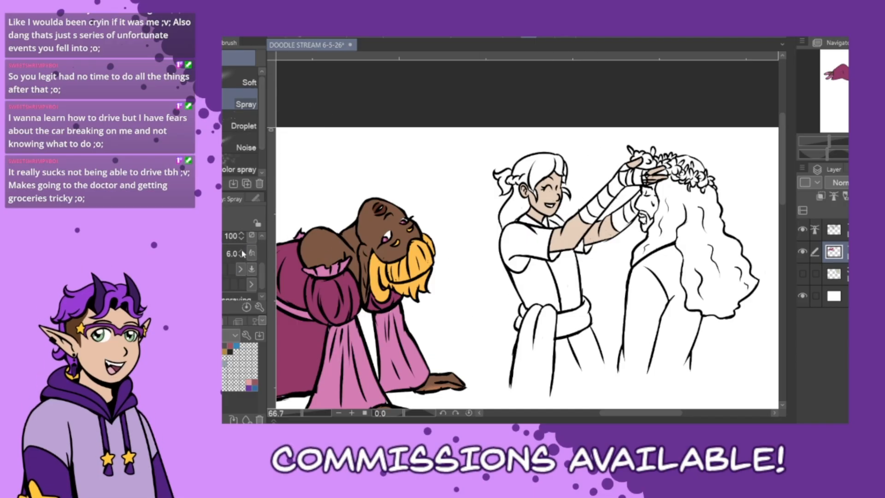
click(241, 252)
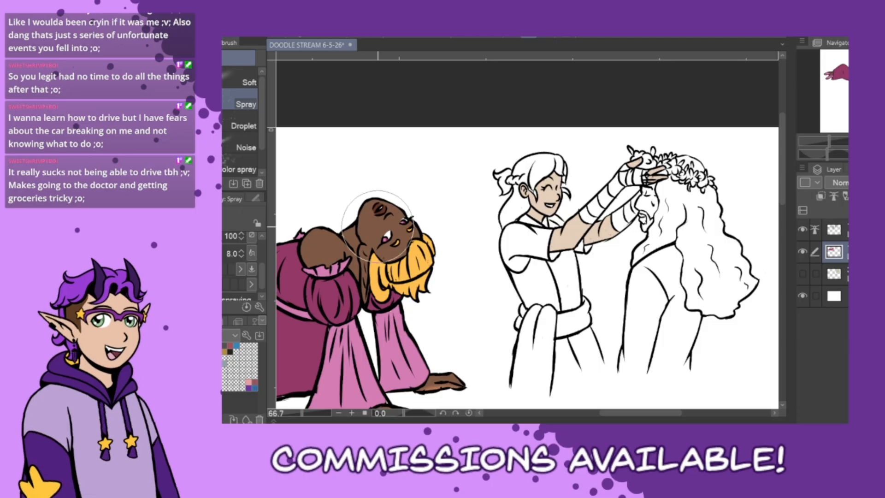
drag(548, 189, 607, 258)
key(ctrl+z)
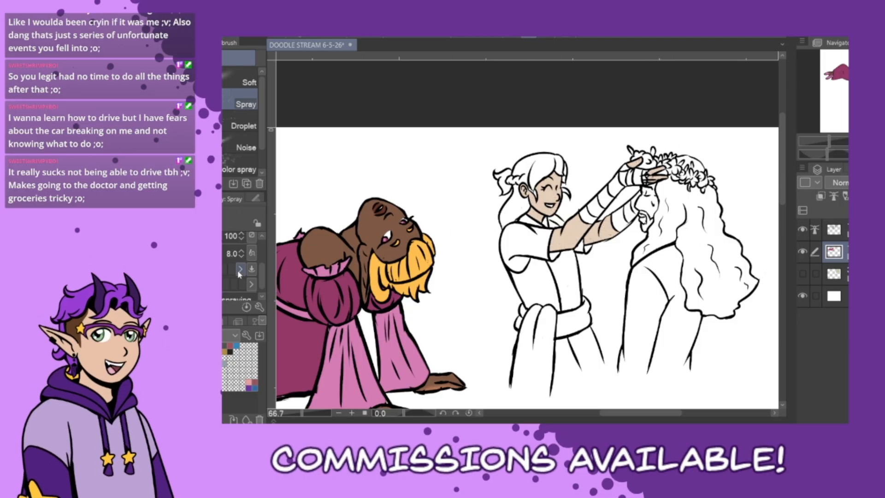
Spray brown freckles across the standing figure's face, arms and hands with a particle size of 7.0.
mouse_move(533, 142)
mouse_down()
mouse_move(525, 285)
mouse_move(568, 268)
mouse_move(625, 210)
mouse_move(658, 318)
mouse_move(613, 213)
mouse_up()
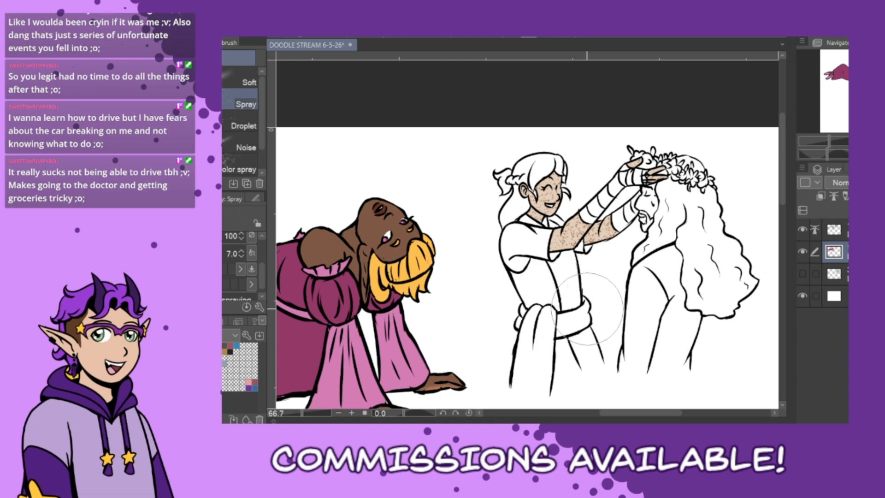
mouse_move(644, 414)
mouse_down()
mouse_move(656, 415)
mouse_move(648, 414)
mouse_up()
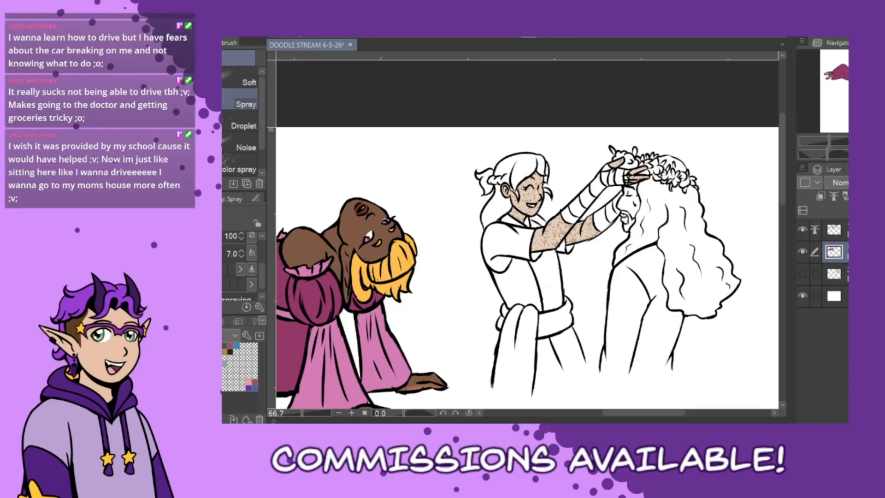
click(803, 275)
click(803, 275)
Fill the standing figure's hair reddish brown, including the braid, ponytail, loose back section and front locks.
key(g)
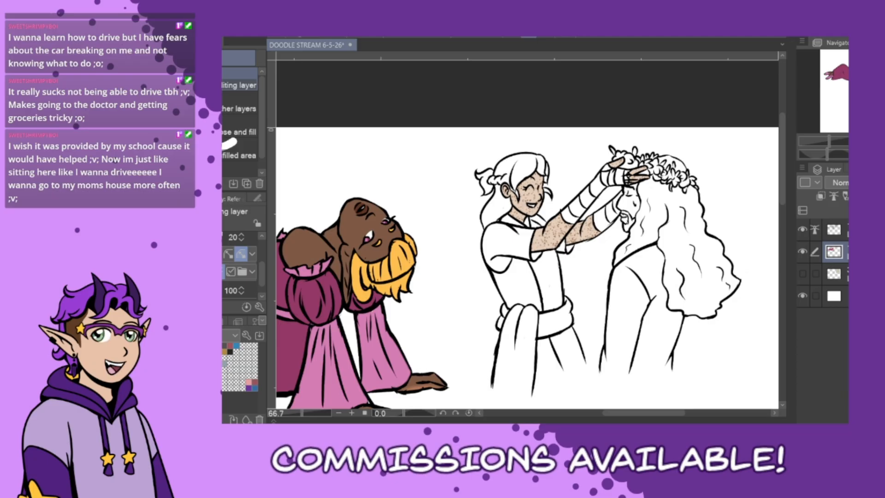
click(512, 170)
click(503, 172)
click(501, 180)
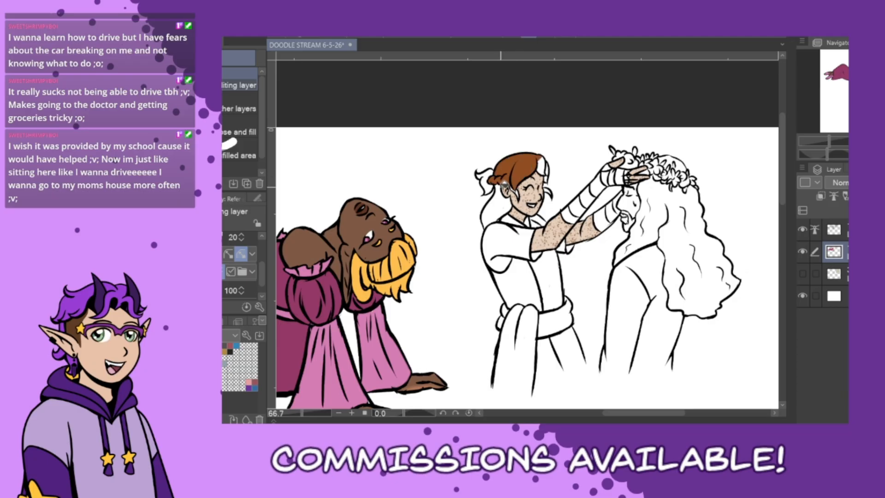
click(498, 201)
click(487, 176)
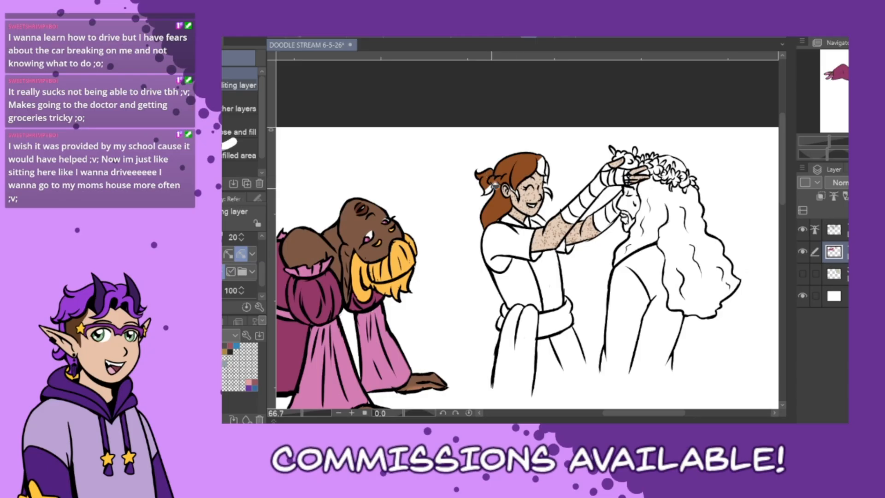
click(521, 189)
scroll(595, 187, up, 4)
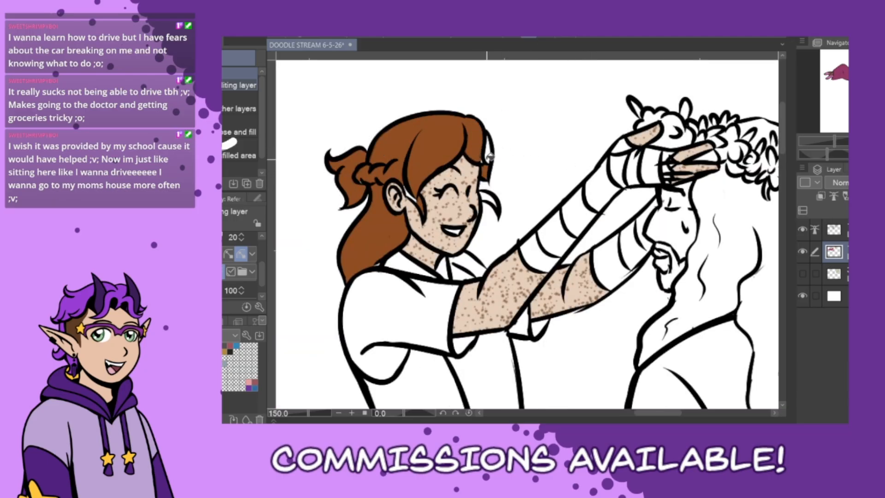
Paint the standing figure's shirt collar beige-grey and the vest area beside it indigo with the G-pen.
key(p)
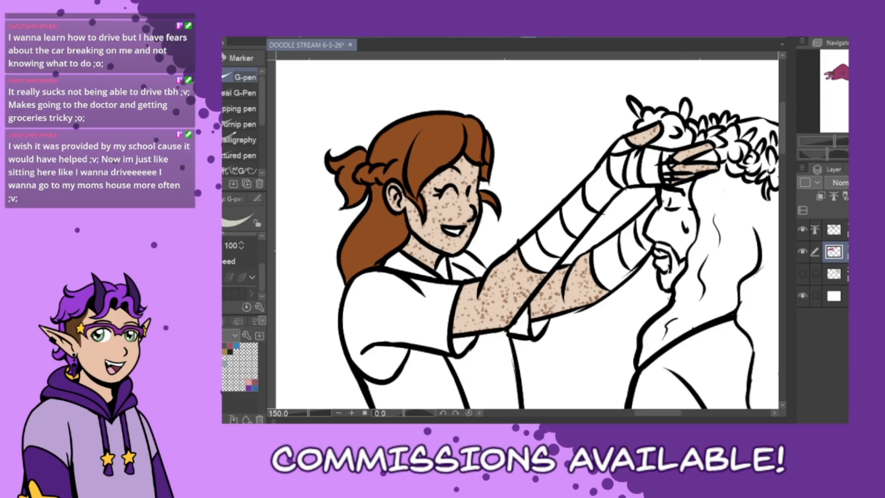
mouse_move(439, 263)
mouse_down()
mouse_move(399, 254)
mouse_move(387, 263)
mouse_move(432, 277)
mouse_move(425, 265)
mouse_move(391, 260)
mouse_move(427, 273)
mouse_move(393, 251)
mouse_move(427, 274)
mouse_move(397, 257)
mouse_up()
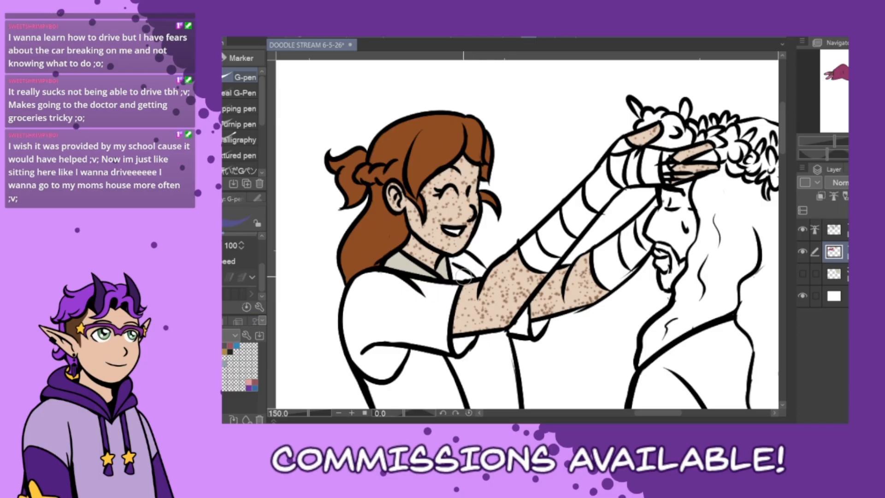
mouse_move(453, 266)
mouse_down()
mouse_move(471, 276)
mouse_move(454, 276)
mouse_up()
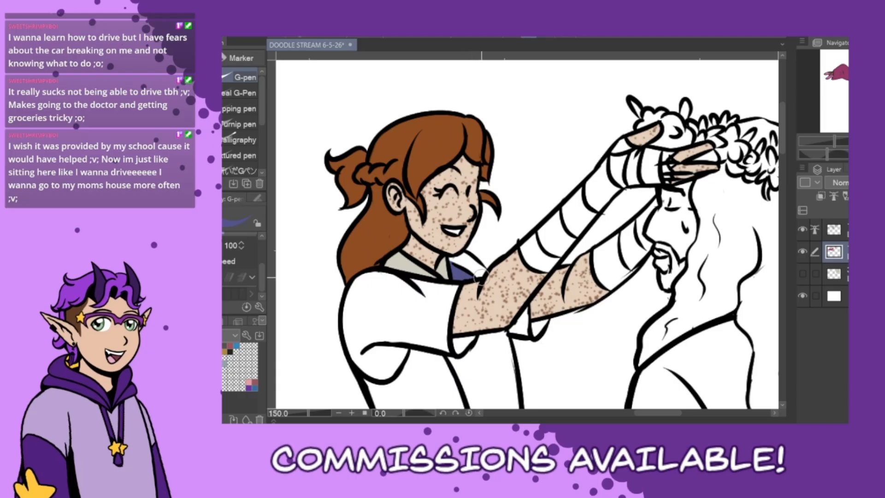
Outline the standing figure's vest torso in indigo down to the waist sash and fill both front sections.
scroll(785, 158, down, 2)
scroll(785, 158, down, 4)
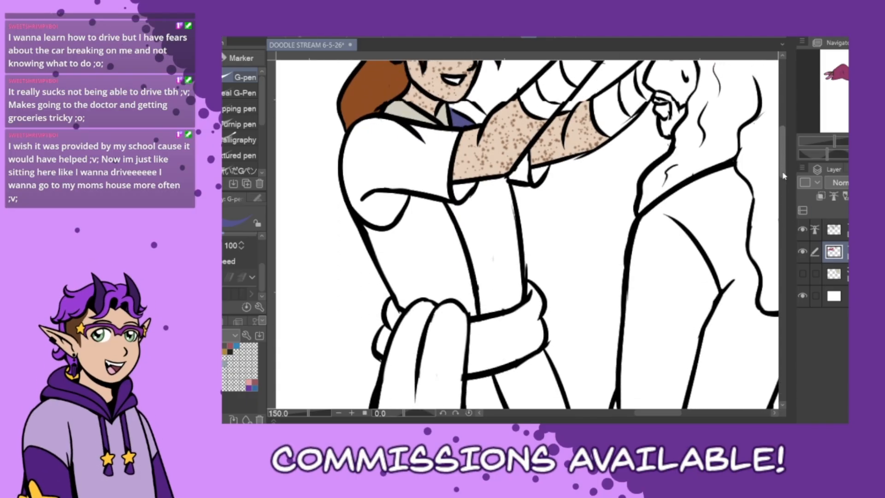
drag(480, 212, 452, 230)
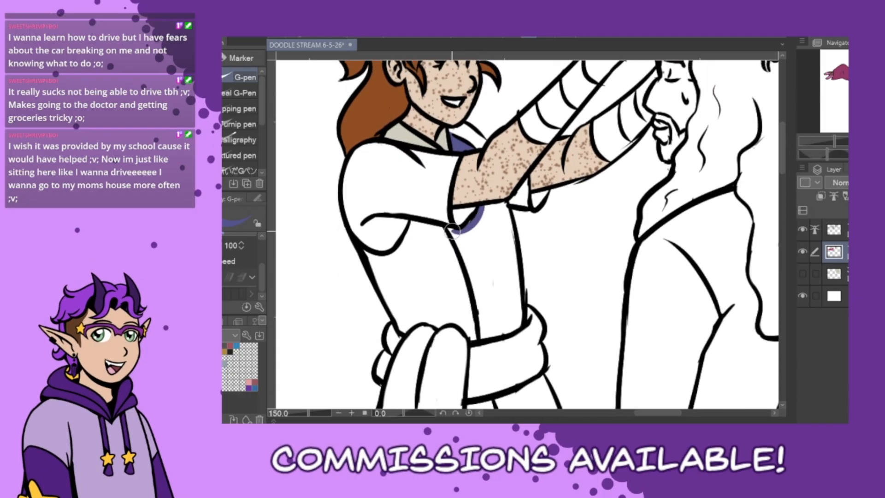
mouse_move(487, 207)
mouse_down()
mouse_move(506, 204)
mouse_move(519, 328)
mouse_up()
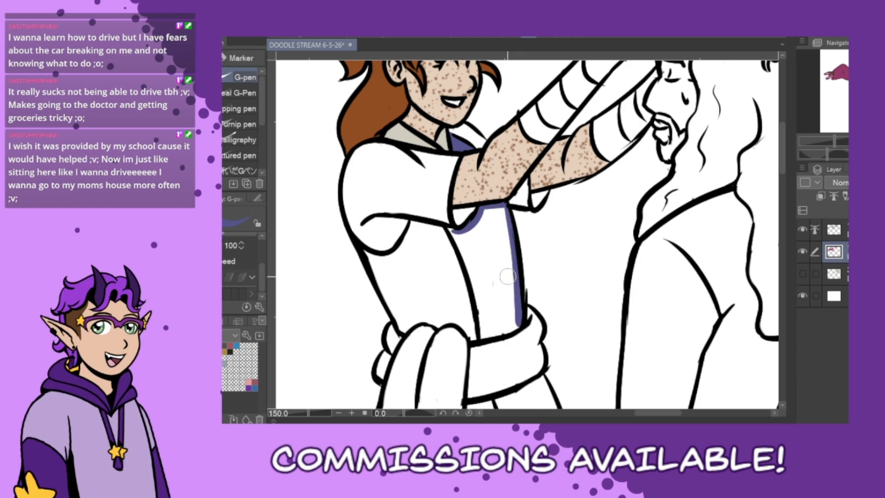
drag(472, 341, 520, 326)
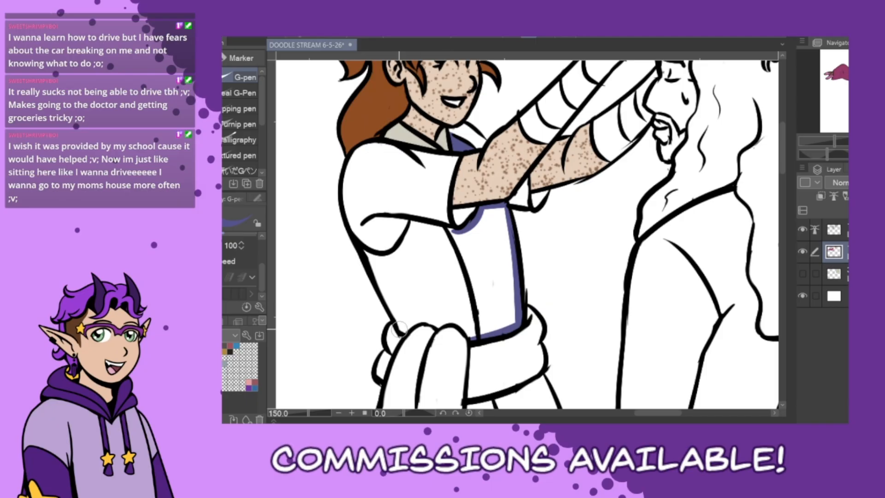
drag(417, 328, 469, 328)
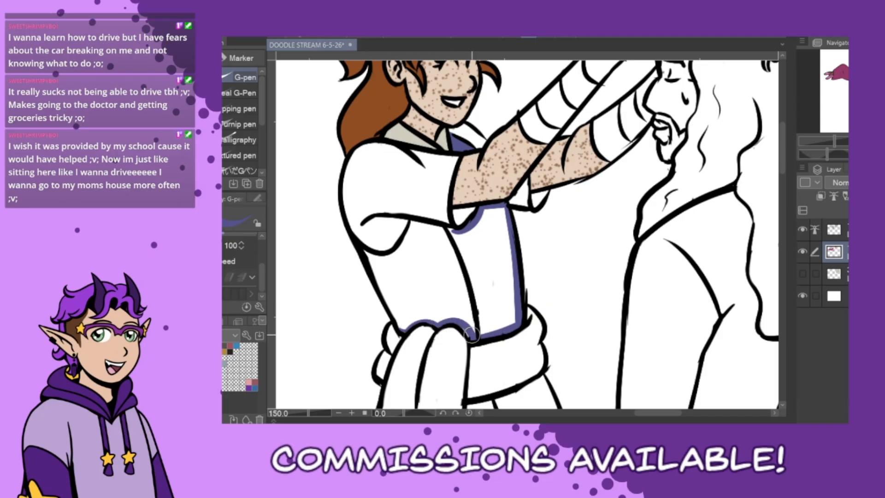
mouse_move(361, 250)
mouse_down()
mouse_move(389, 256)
mouse_move(418, 217)
mouse_move(470, 229)
mouse_up()
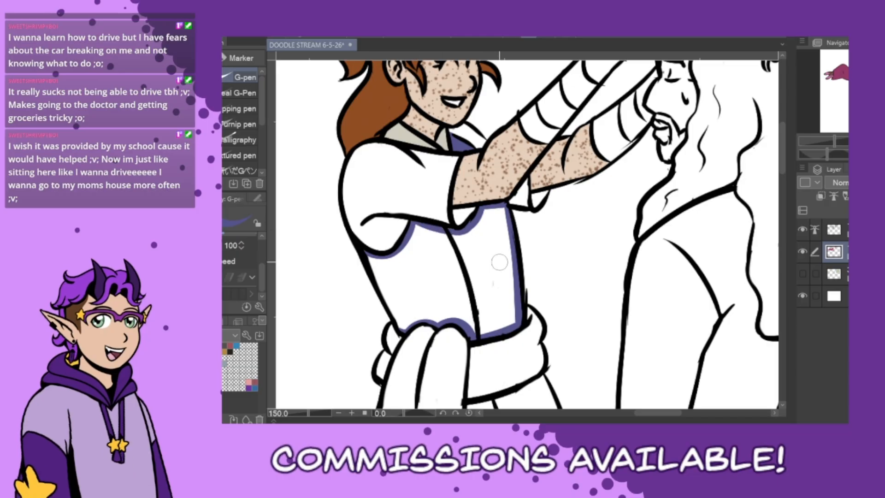
drag(370, 256, 401, 330)
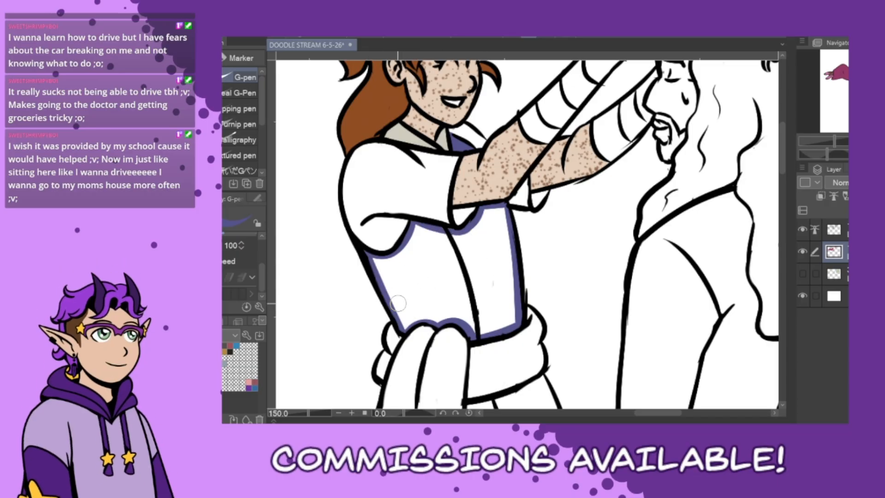
key(g)
click(455, 282)
click(503, 277)
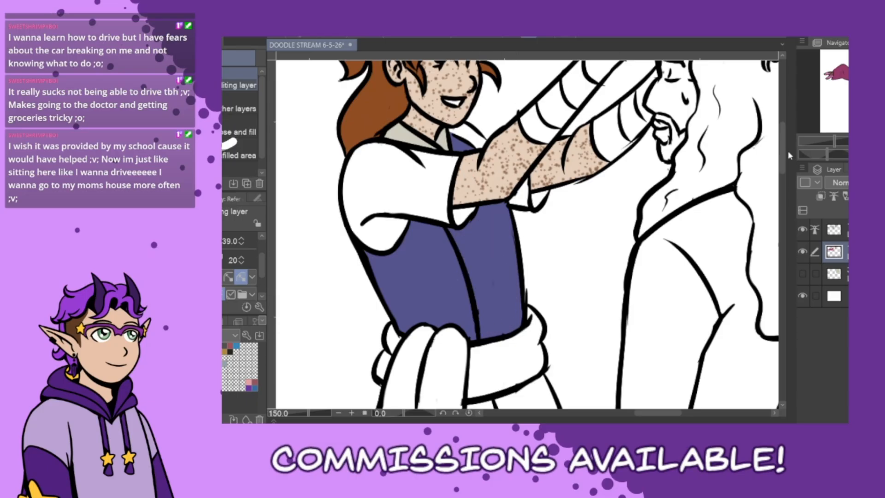
Colour the bandage wraps on both of the standing figure's forearms and hands greyish purple, including the small gaps.
scroll(789, 156, up, 3)
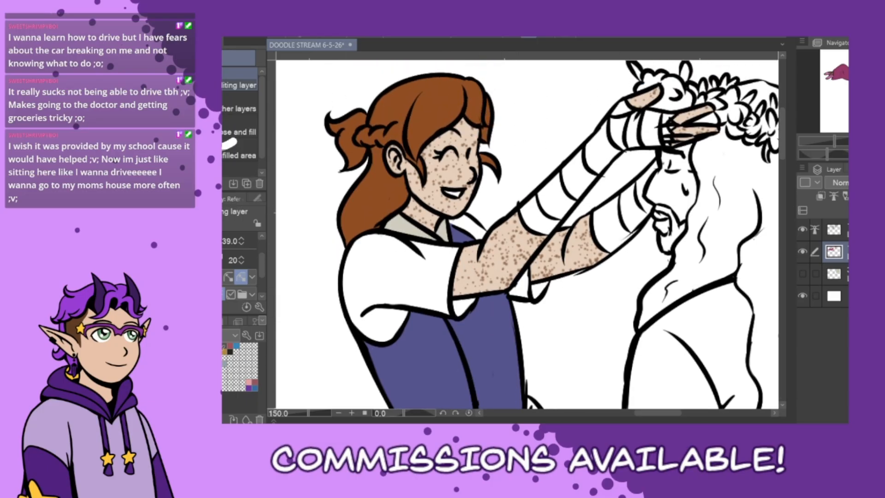
mouse_move(668, 116)
mouse_down()
mouse_move(621, 131)
mouse_move(539, 216)
mouse_up()
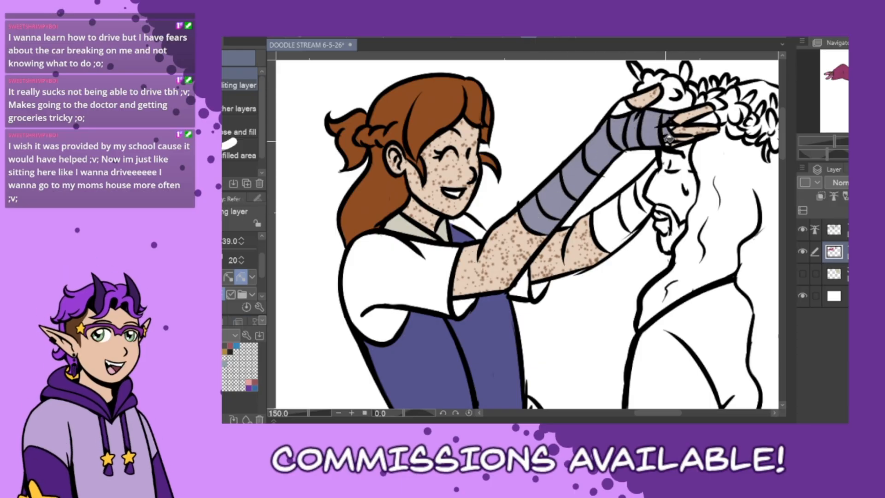
key(p)
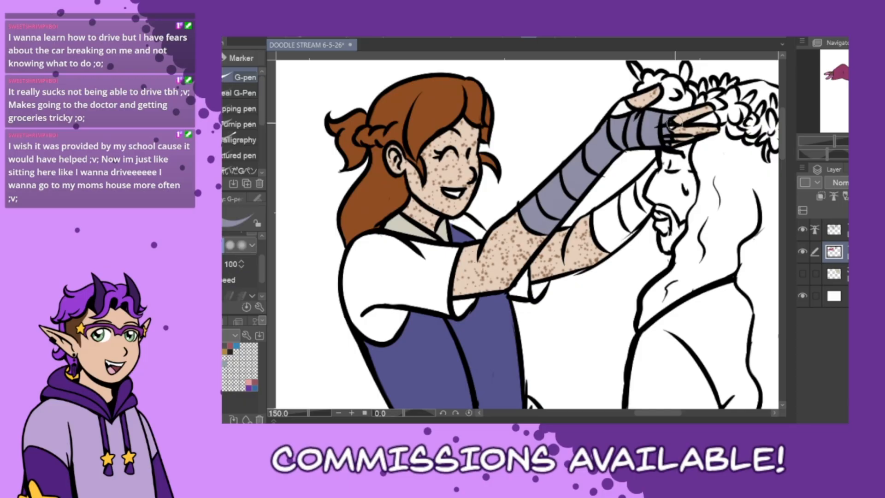
drag(668, 123, 665, 136)
mouse_move(655, 167)
mouse_down()
mouse_move(597, 218)
mouse_move(610, 247)
mouse_move(655, 204)
mouse_move(648, 177)
mouse_move(638, 218)
mouse_move(635, 174)
mouse_move(631, 204)
mouse_move(640, 185)
mouse_move(596, 215)
mouse_up()
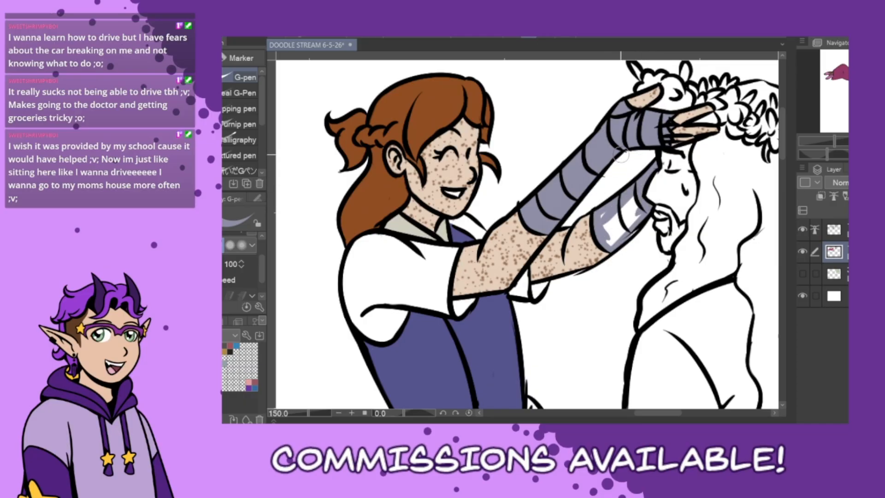
mouse_move(638, 183)
mouse_down()
mouse_move(630, 203)
mouse_move(607, 212)
mouse_move(605, 235)
mouse_move(621, 239)
mouse_move(643, 207)
mouse_move(611, 227)
mouse_move(621, 251)
mouse_up()
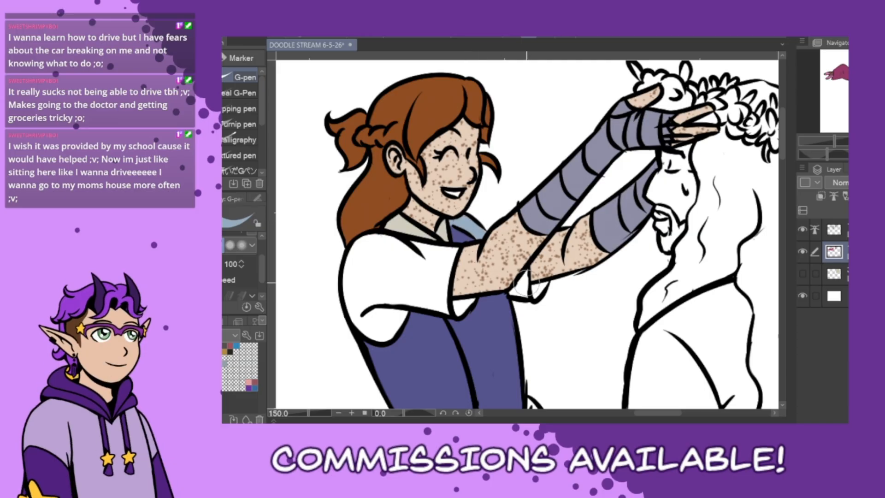
Colour both of the standing figure's short shirt sleeves light blue, outlining the near sleeve before filling it.
mouse_move(527, 271)
mouse_down()
mouse_move(528, 294)
mouse_move(512, 292)
mouse_move(524, 274)
mouse_move(516, 292)
mouse_move(548, 284)
mouse_up()
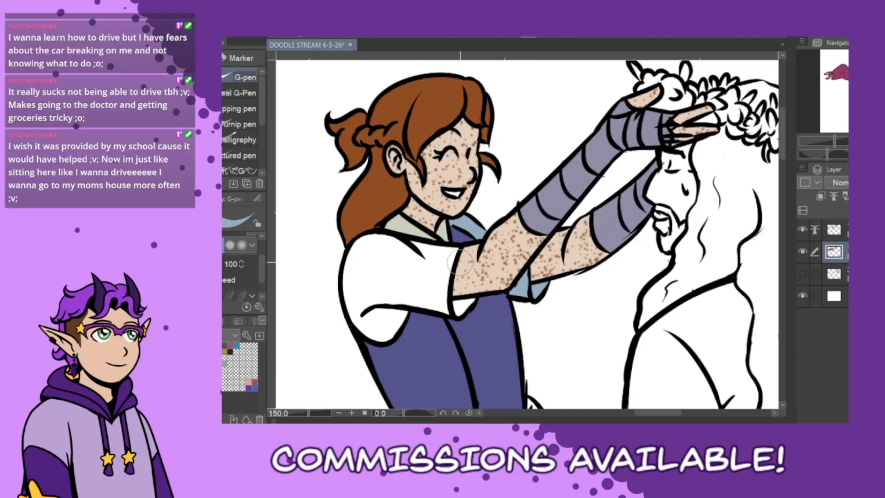
mouse_move(456, 251)
mouse_down()
mouse_move(446, 277)
mouse_move(448, 309)
mouse_move(473, 299)
mouse_move(457, 313)
mouse_move(462, 252)
mouse_move(453, 249)
mouse_move(380, 242)
mouse_move(353, 255)
mouse_move(346, 285)
mouse_up()
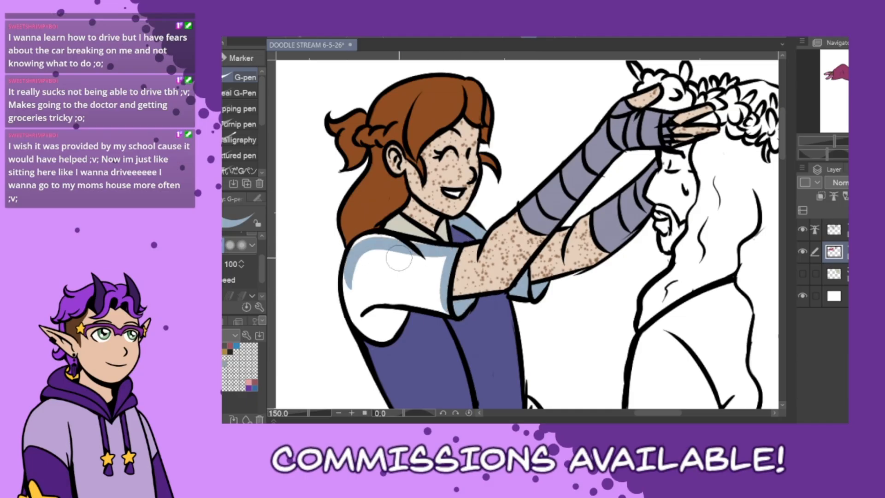
mouse_move(371, 238)
mouse_down()
mouse_move(343, 257)
mouse_move(343, 288)
mouse_move(363, 330)
mouse_move(386, 336)
mouse_move(411, 289)
mouse_up()
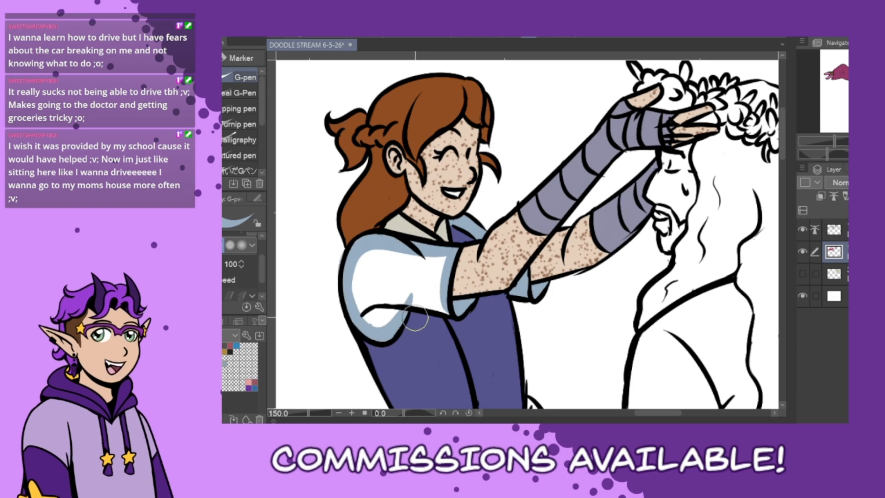
drag(455, 300, 394, 298)
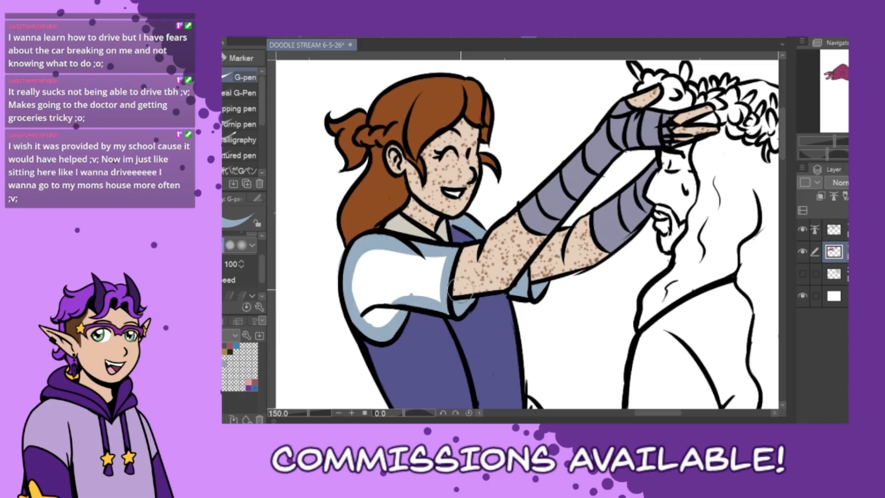
key(g)
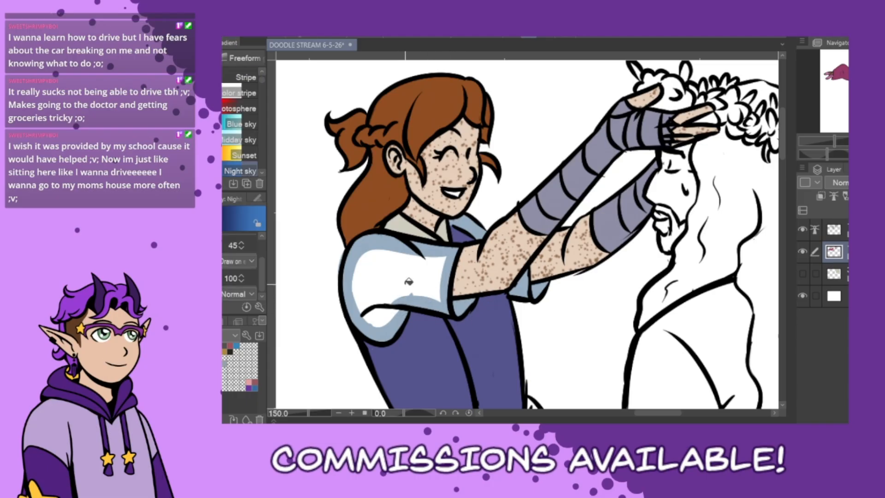
click(410, 281)
click(389, 313)
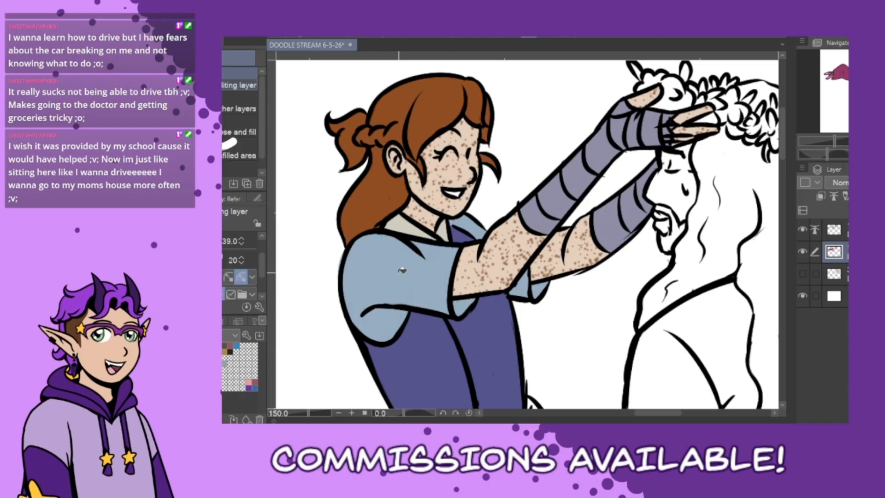
Sample the vest's indigo, outline its lower part below the waist sash with a curved hem, and fill it.
key(p)
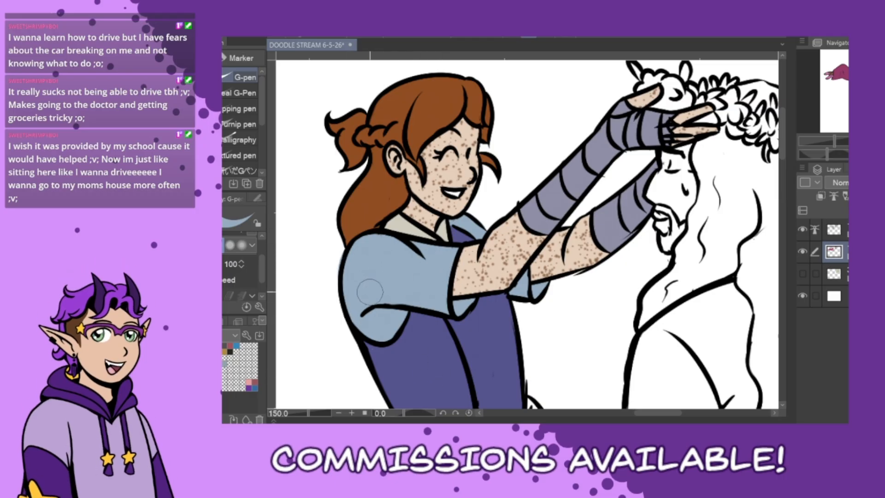
alt+click(427, 358)
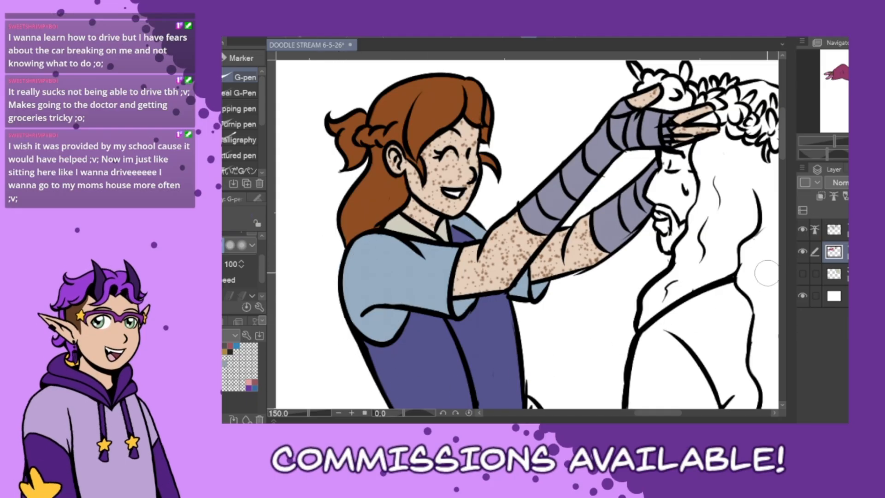
drag(784, 149, 784, 179)
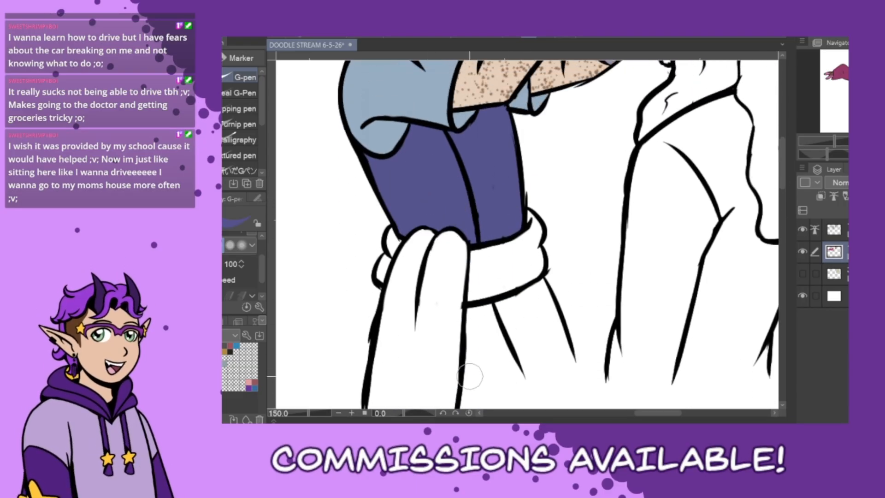
mouse_move(465, 380)
mouse_down()
mouse_move(547, 371)
mouse_move(572, 354)
mouse_up()
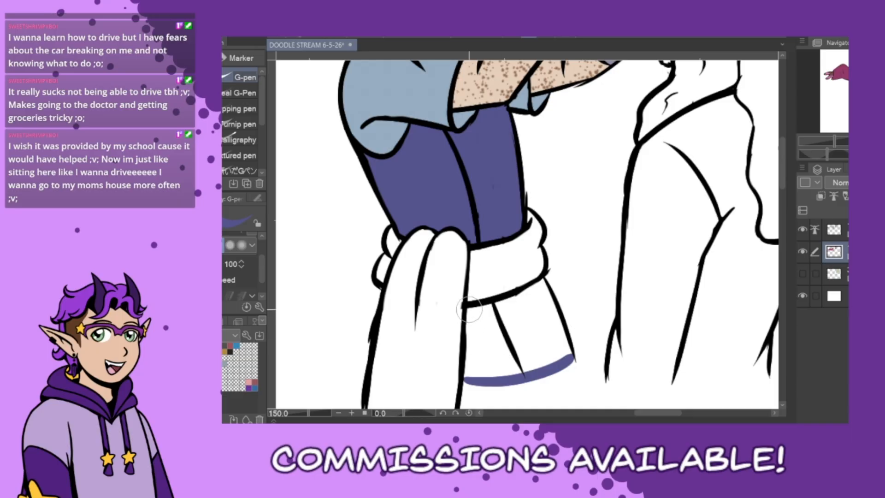
drag(472, 308, 467, 383)
mouse_move(473, 311)
mouse_down()
mouse_move(525, 293)
mouse_move(544, 276)
mouse_move(571, 357)
mouse_up()
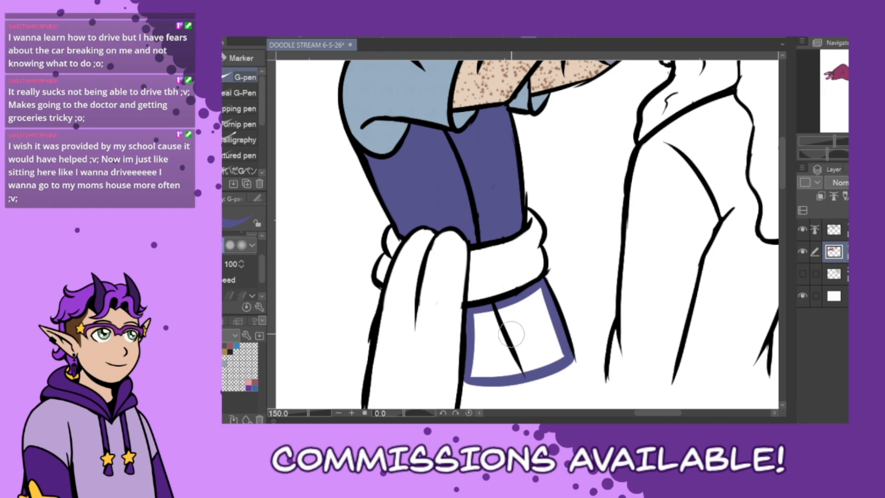
key(g)
click(503, 362)
click(539, 339)
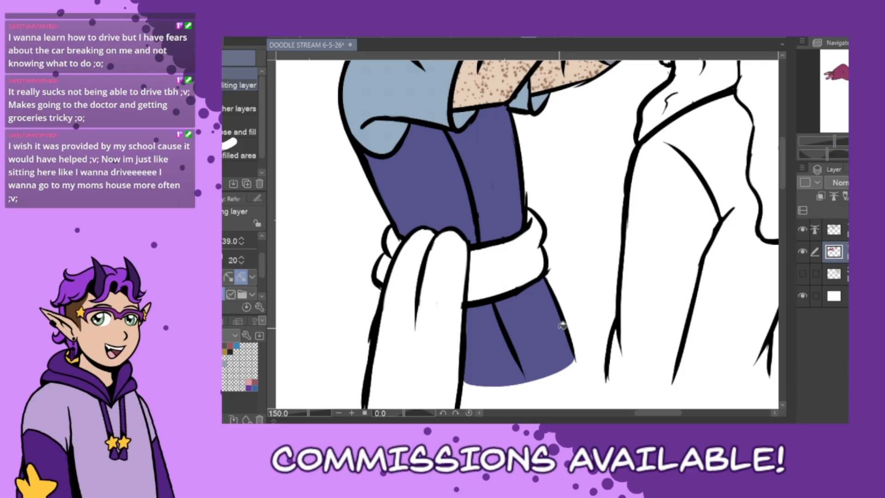
Add a new layer between the line art and the colour layer for the waist sash and switch to the G-pen.
drag(652, 413, 644, 418)
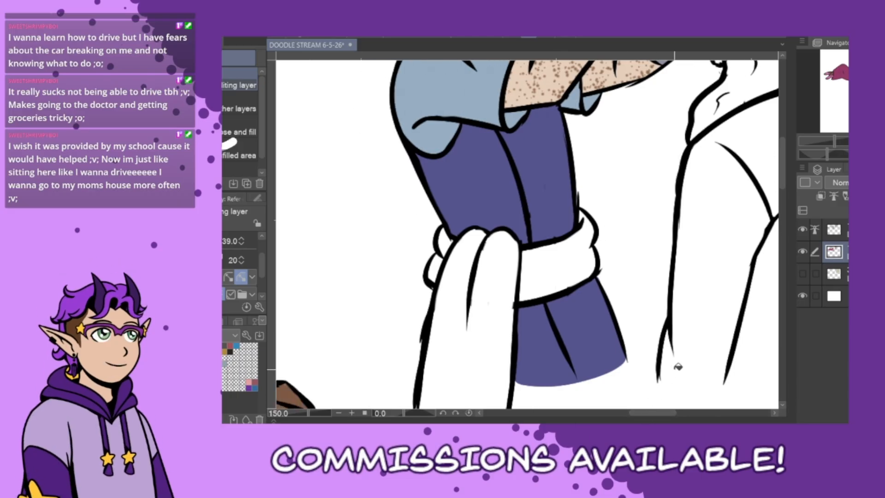
drag(783, 185, 783, 192)
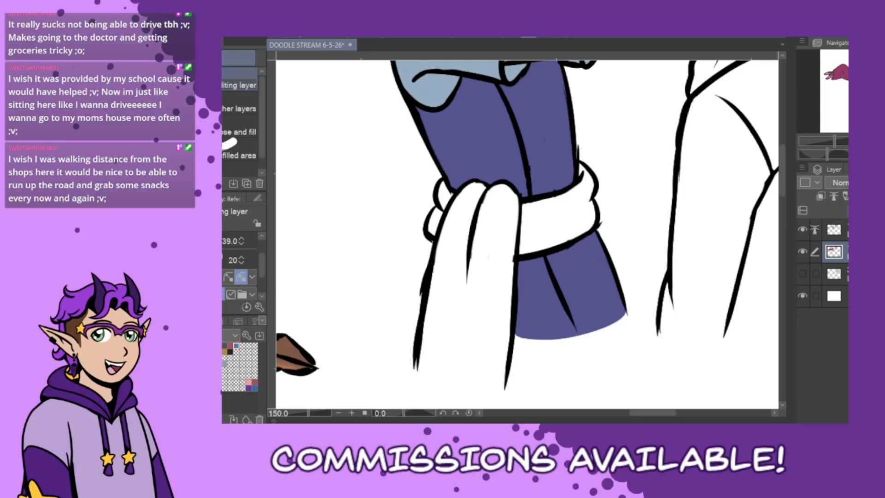
key(ctrl+shift+n)
key(p)
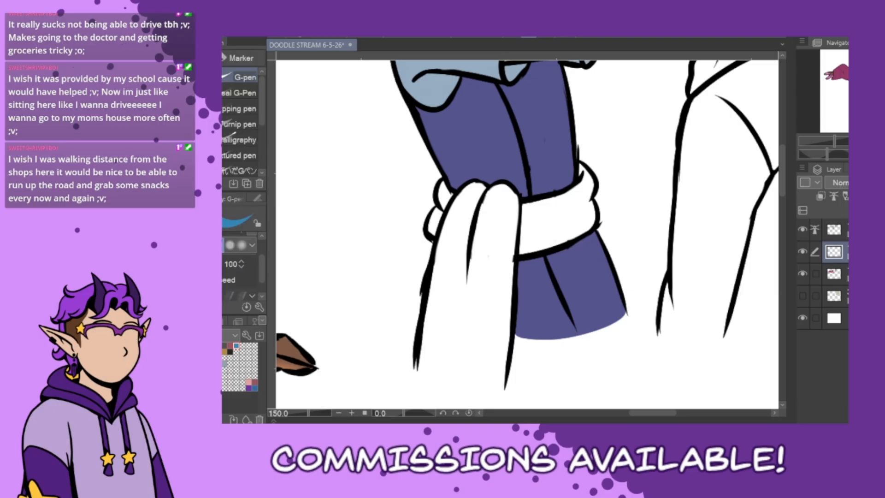
mouse_move(414, 362)
mouse_down()
mouse_move(434, 380)
mouse_move(483, 382)
mouse_move(503, 371)
mouse_up()
key(ctrl+z)
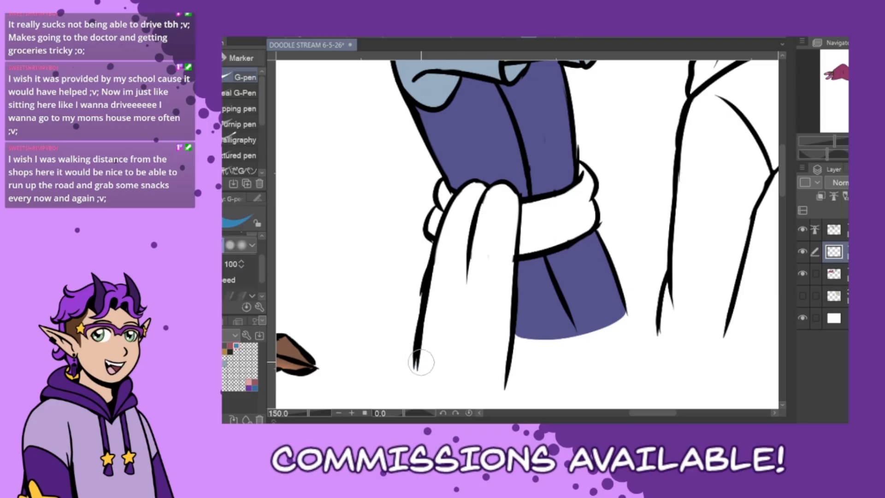
mouse_move(414, 363)
mouse_down()
mouse_move(493, 382)
mouse_move(509, 370)
mouse_up()
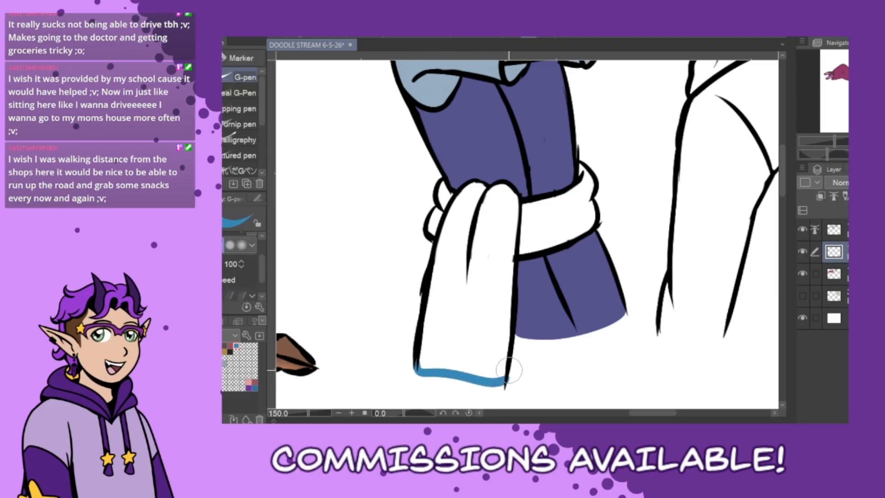
key(ctrl+z)
Close the open hem of the waist sash's hanging tail with a blue line and fill the whole sash blue, including the small loops.
mouse_move(417, 357)
mouse_down()
mouse_move(419, 372)
mouse_move(487, 387)
mouse_move(505, 378)
mouse_up()
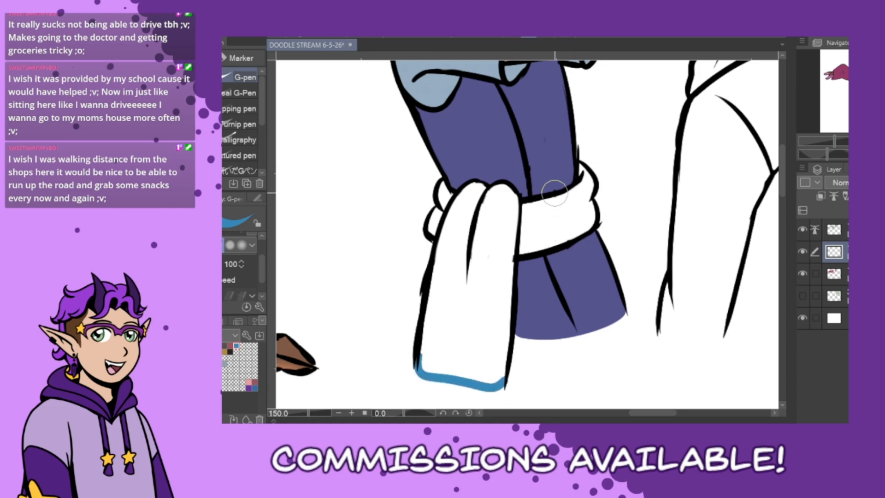
key(g)
click(509, 233)
click(537, 226)
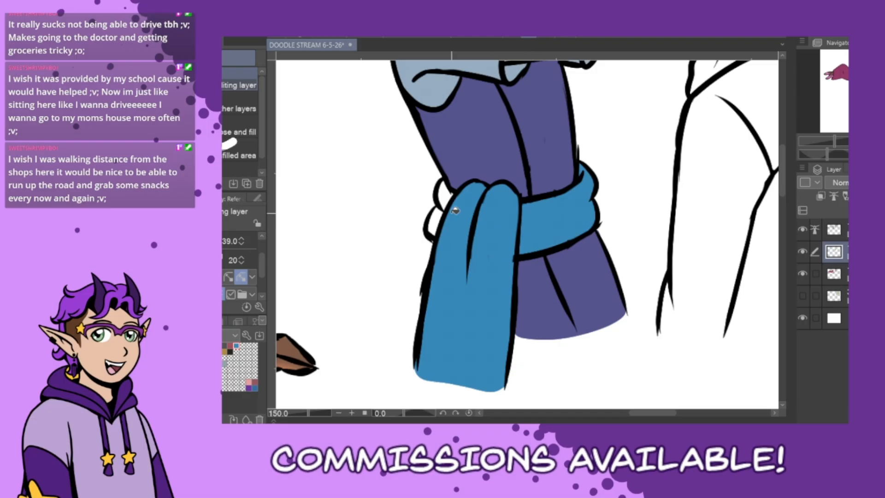
click(449, 195)
click(434, 225)
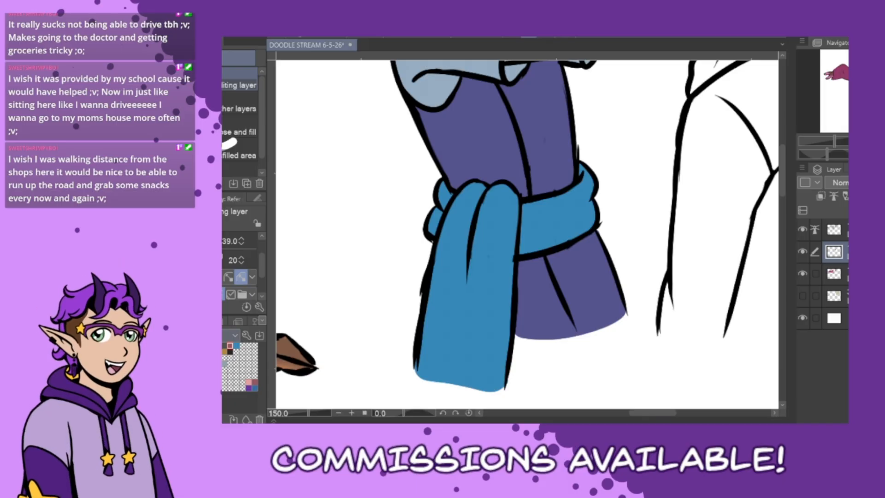
Paint two white horizontal stripes around the sash's waistband and short white stripes over the tops of its knot folds with the G-pen.
key(p)
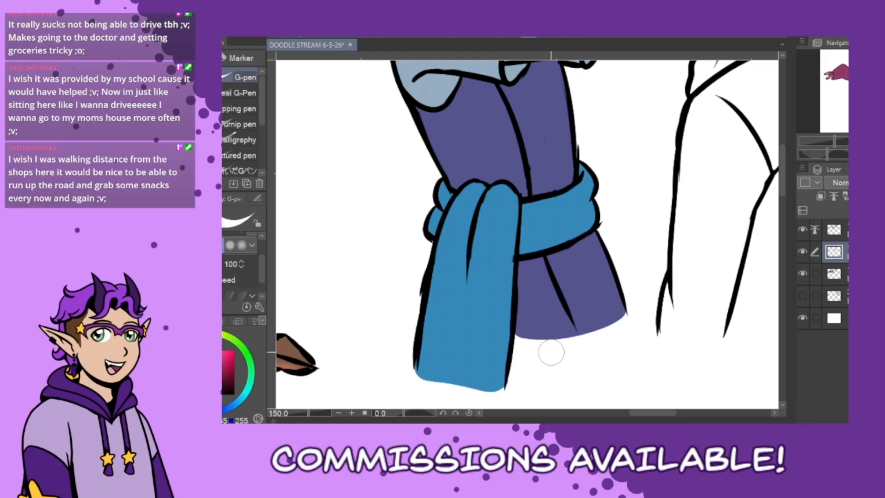
drag(523, 218, 559, 211)
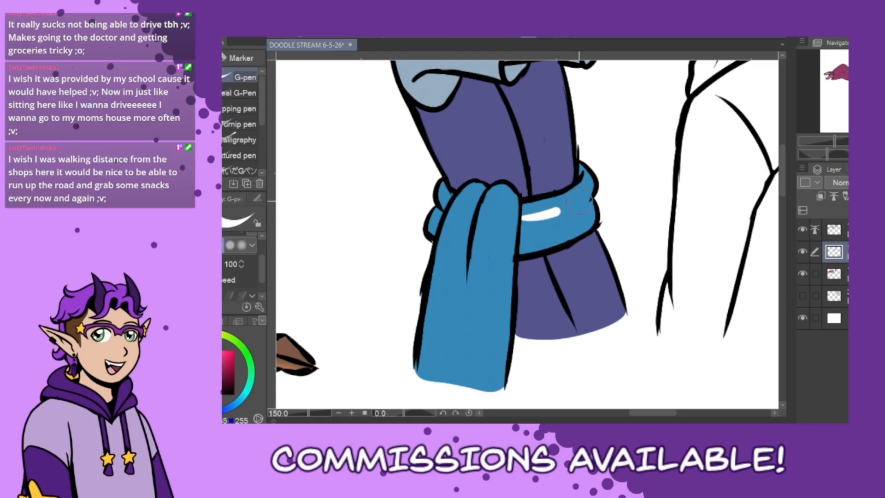
key(ctrl+z)
key(ctrl+y)
key(ctrl+z)
drag(440, 206, 589, 196)
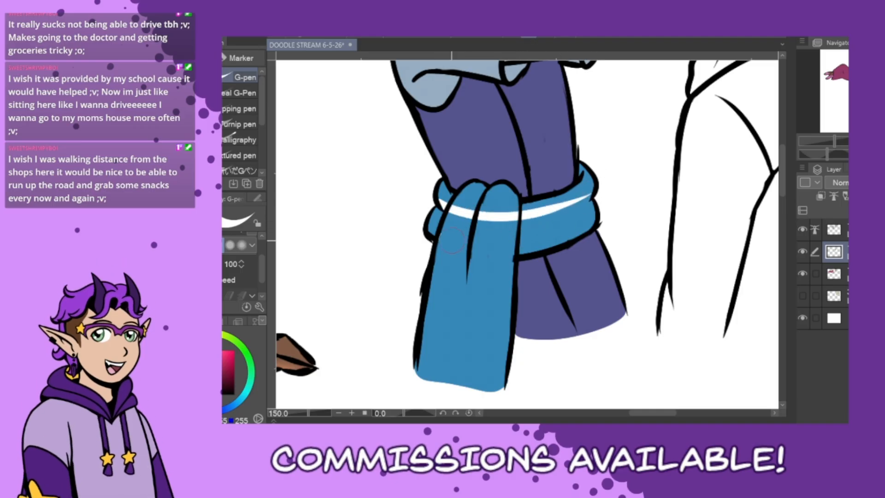
drag(430, 226, 526, 240)
drag(575, 225, 600, 208)
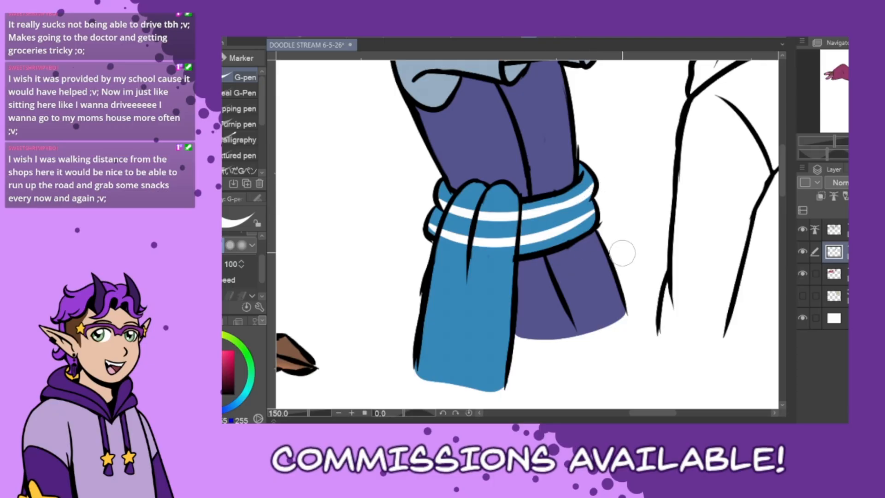
mouse_move(456, 191)
mouse_down()
mouse_move(512, 201)
mouse_move(459, 195)
mouse_move(502, 192)
mouse_move(516, 206)
mouse_up()
key(ctrl+z)
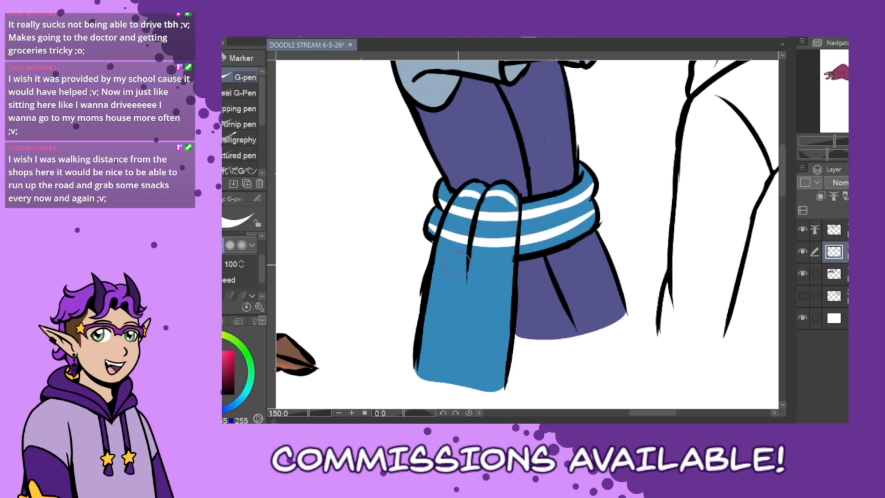
drag(433, 257, 514, 274)
key(ctrl+z)
drag(434, 259, 513, 279)
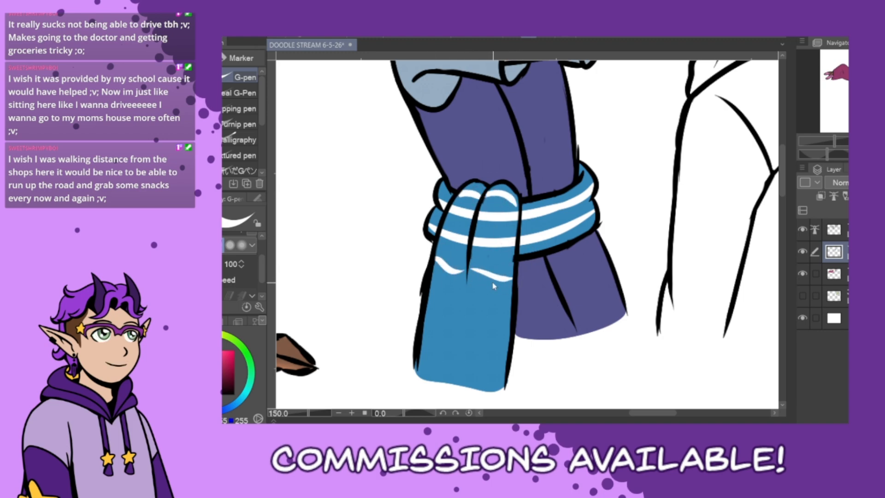
key(ctrl+z)
key(ctrl+z)
mouse_move(434, 265)
mouse_down()
mouse_move(477, 274)
mouse_move(525, 271)
mouse_move(465, 274)
mouse_move(512, 277)
mouse_up()
key(ctrl+z)
mouse_move(432, 288)
mouse_down()
mouse_move(448, 297)
mouse_move(514, 299)
mouse_up()
key(ctrl+z)
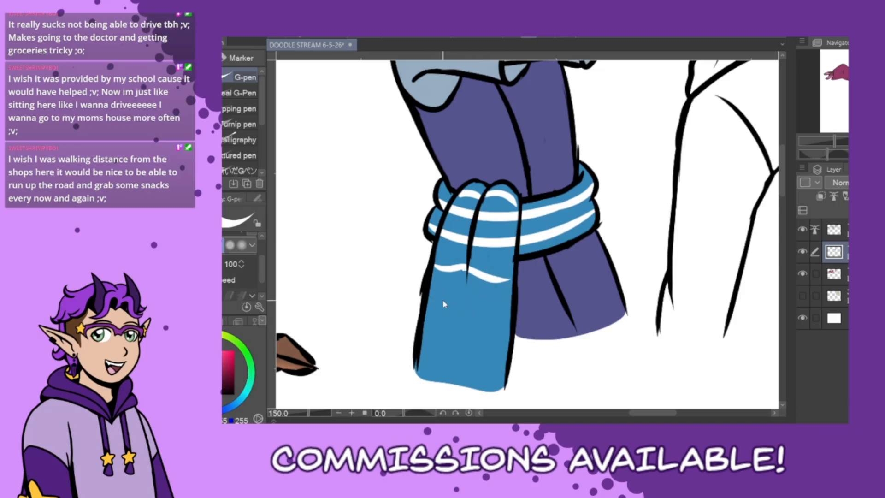
key(ctrl+z)
Paint four evenly spaced, slightly curved white stripes across the sash's hanging tail.
drag(467, 271, 511, 277)
key(ctrl+z)
key(ctrl+z)
mouse_move(431, 300)
mouse_down()
mouse_move(475, 312)
mouse_move(516, 308)
mouse_up()
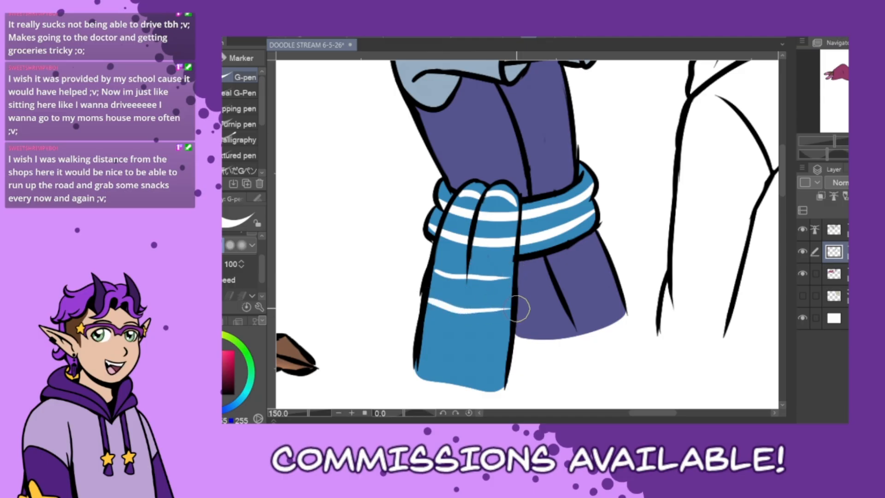
drag(420, 329, 485, 339)
drag(420, 359, 470, 369)
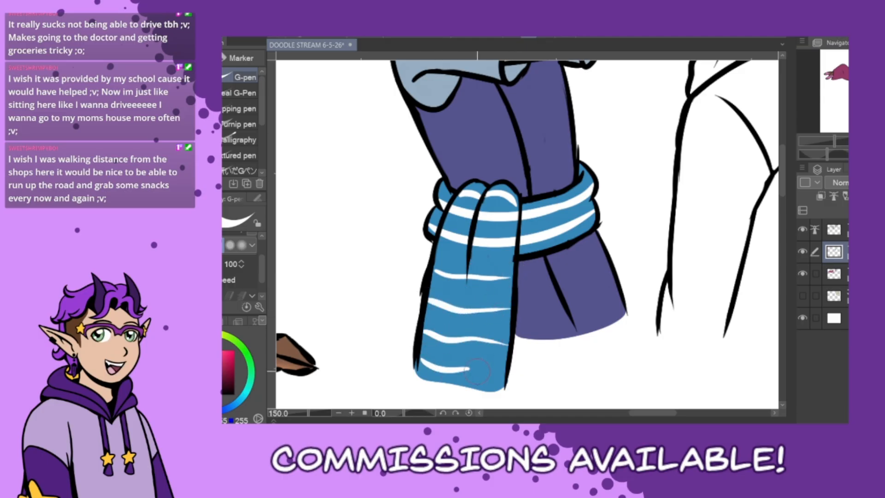
Choose the muted red swatch and paint three wavy vertical stripes across the sash's waistband to the right of the knot.
click(224, 321)
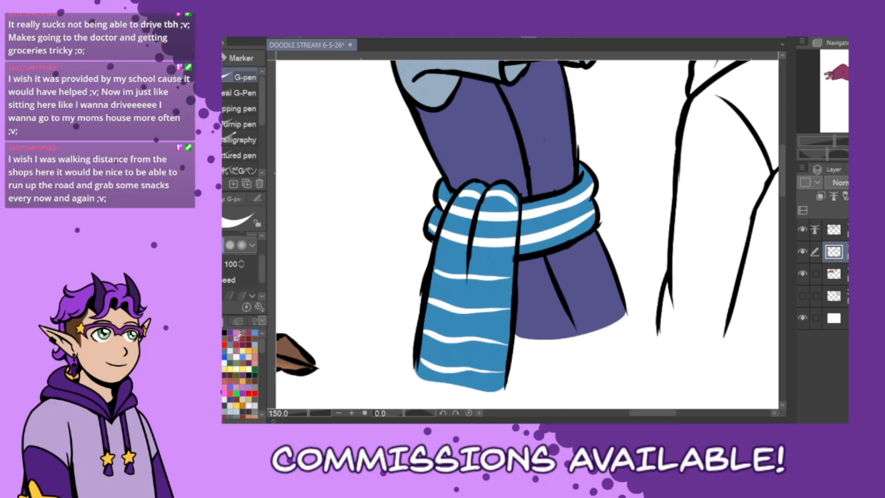
click(225, 321)
click(225, 345)
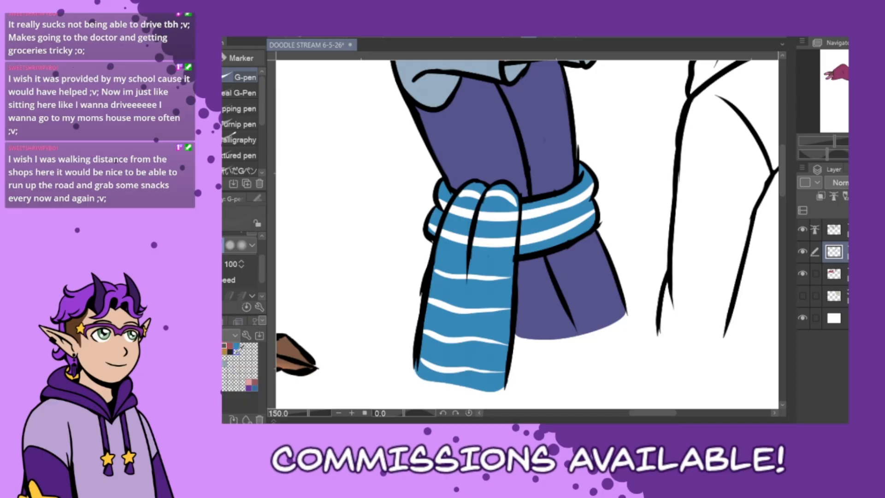
key(ctrl+z)
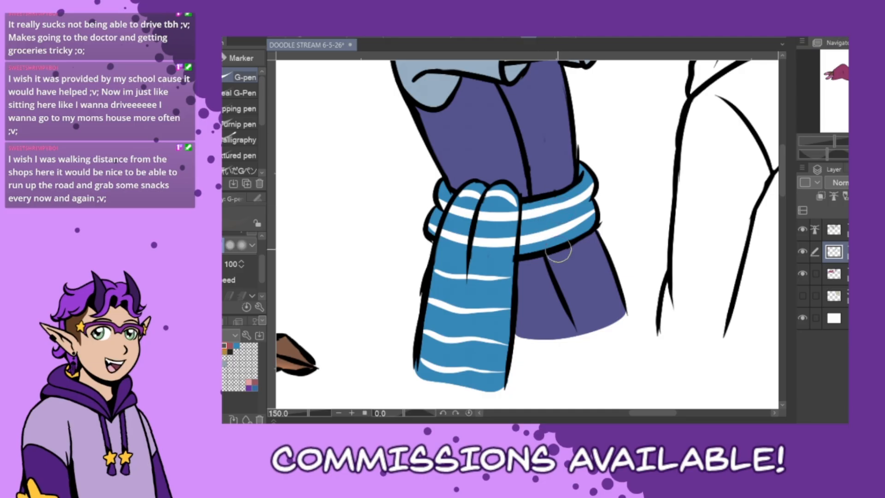
click(230, 345)
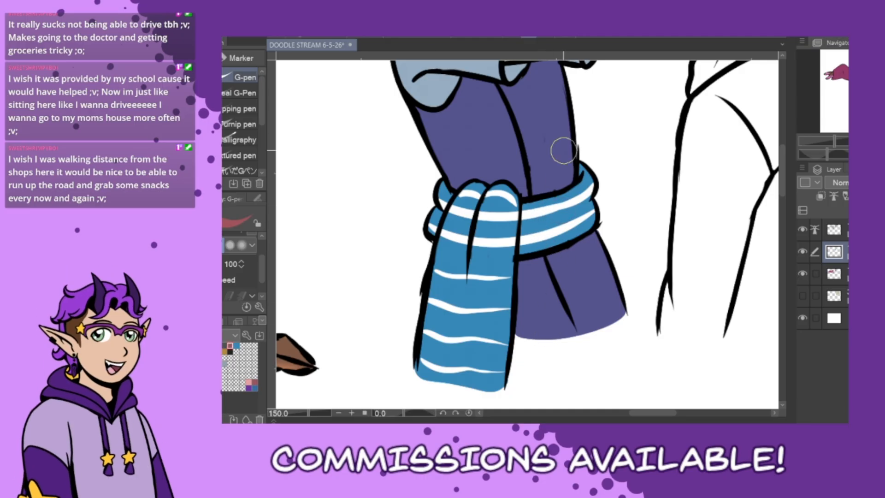
mouse_move(541, 202)
mouse_down()
mouse_move(535, 222)
mouse_move(547, 239)
mouse_move(535, 254)
mouse_move(543, 221)
mouse_move(537, 262)
mouse_up()
key(ctrl+z)
key(ctrl+z)
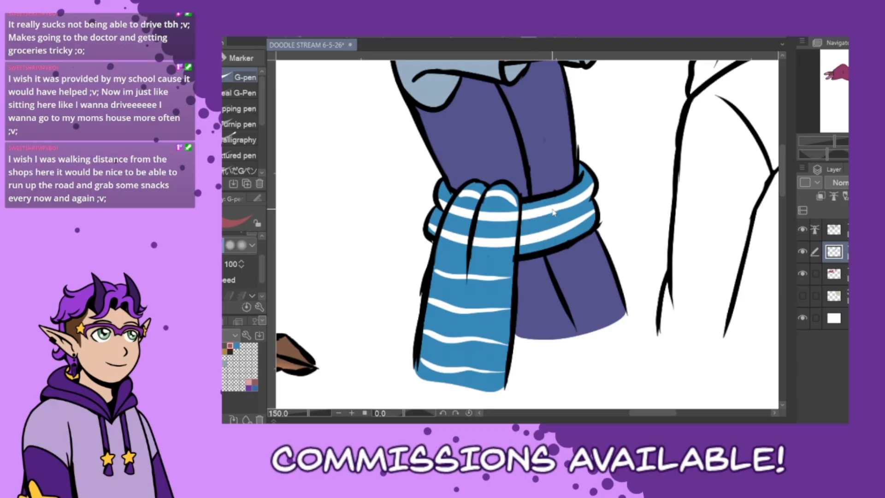
mouse_move(536, 201)
mouse_down()
mouse_move(545, 226)
mouse_move(540, 251)
mouse_up()
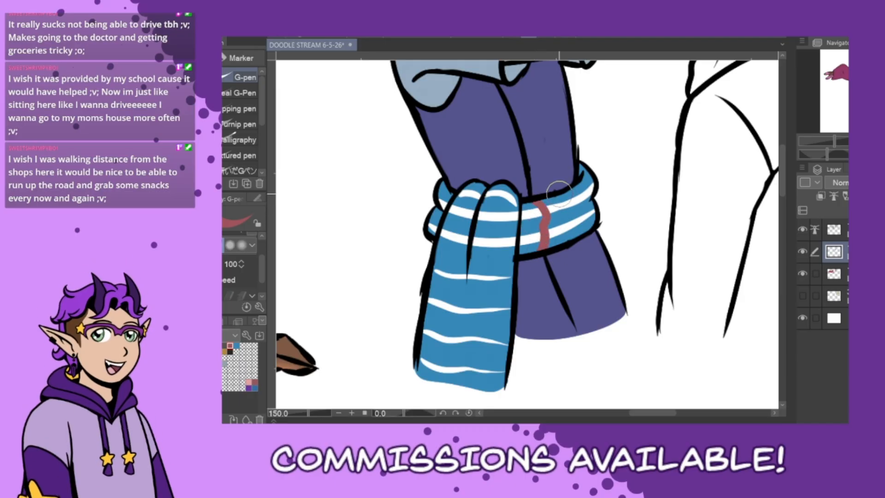
drag(563, 196, 576, 237)
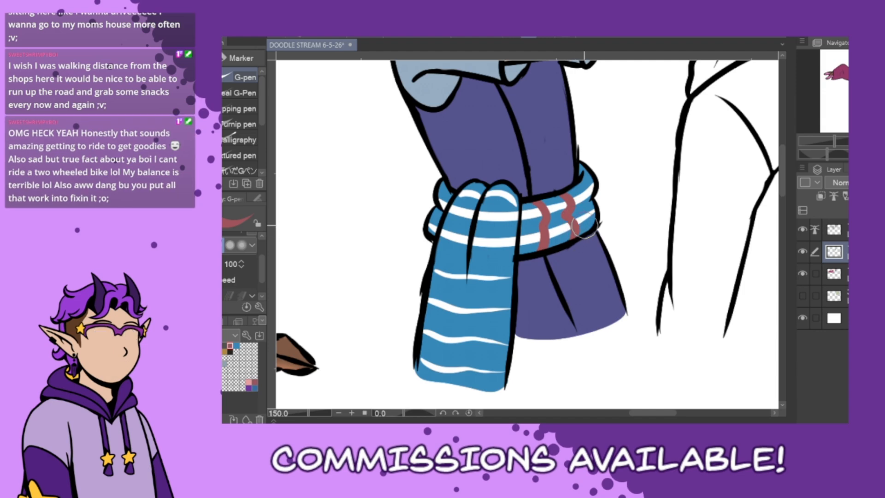
mouse_move(585, 182)
mouse_down()
mouse_move(585, 227)
mouse_move(591, 196)
mouse_move(597, 213)
mouse_move(585, 233)
mouse_up()
key(ctrl+z)
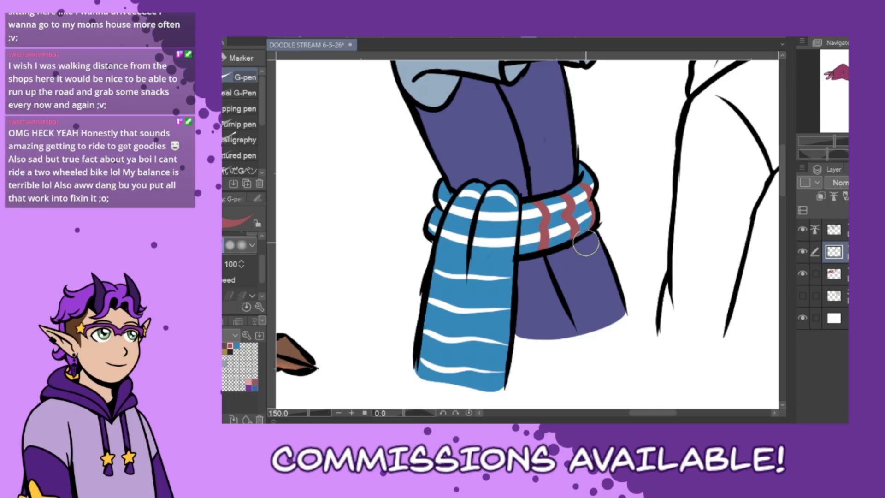
drag(509, 196, 489, 302)
key(ctrl+z)
mouse_move(511, 189)
mouse_down()
mouse_move(497, 209)
mouse_move(480, 386)
mouse_up()
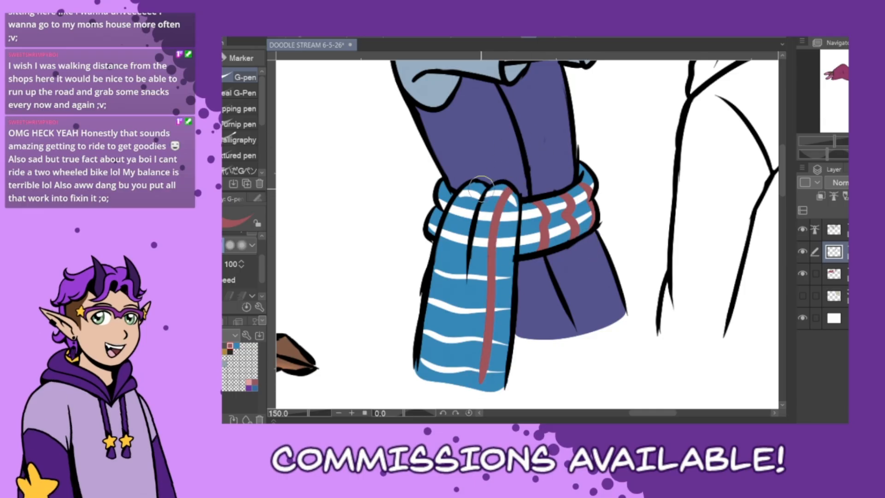
mouse_move(478, 187)
mouse_down()
mouse_move(446, 301)
mouse_move(434, 382)
mouse_up()
drag(489, 194, 452, 385)
key(ctrl+z)
key(ctrl+z)
key(ctrl+z)
Paint three long muted red stripes down the sash's hanging tail and short ones on the small loops beside the knot.
mouse_move(515, 191)
mouse_down()
mouse_move(497, 243)
mouse_move(483, 388)
mouse_move(473, 242)
mouse_move(467, 337)
mouse_move(452, 387)
mouse_up()
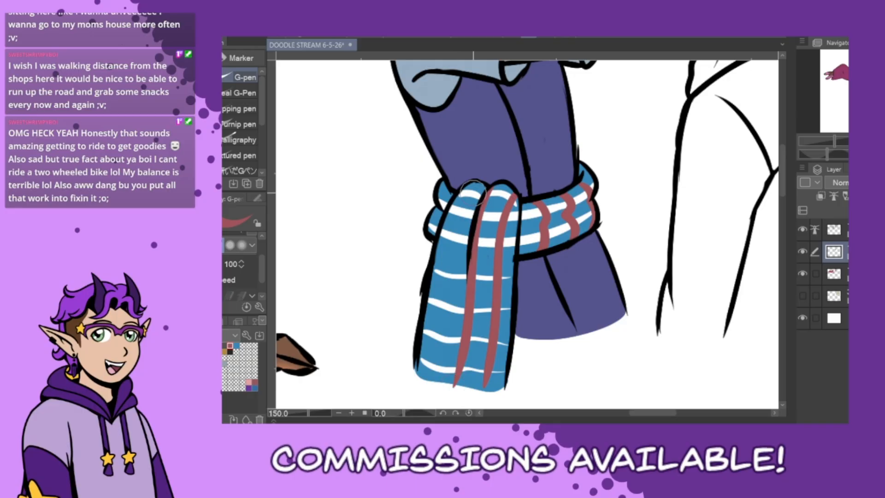
mouse_move(475, 182)
mouse_down()
mouse_move(444, 246)
mouse_move(420, 378)
mouse_up()
drag(446, 188, 443, 208)
drag(441, 212, 435, 234)
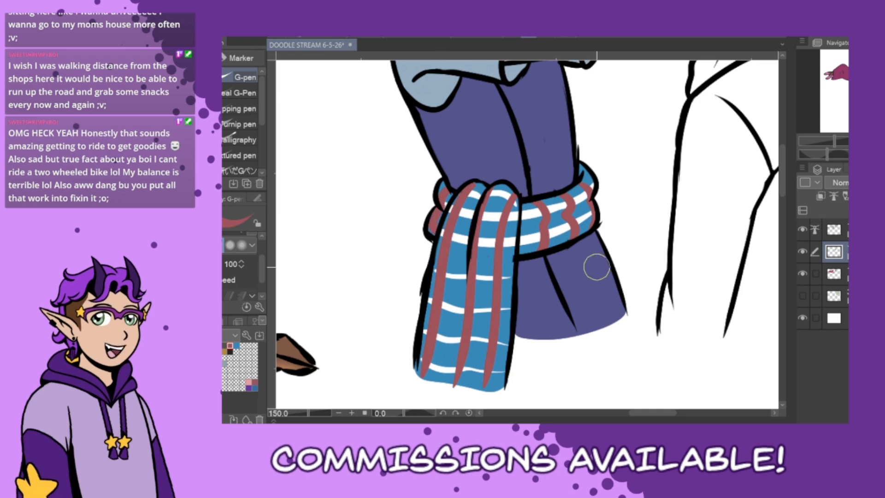
Paint one more vertical red stripe on the waist sash beside its hanging end, and switch the drawing colour to white.
drag(524, 205, 525, 252)
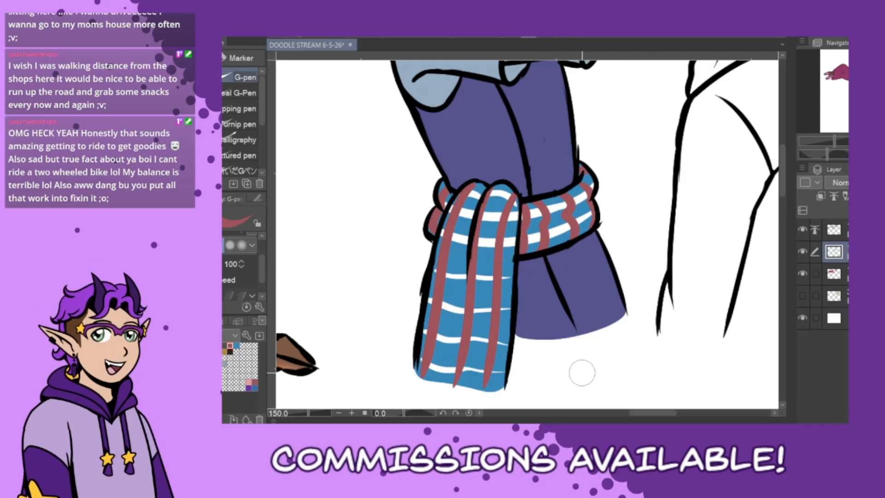
drag(782, 189, 783, 148)
click(173, 321)
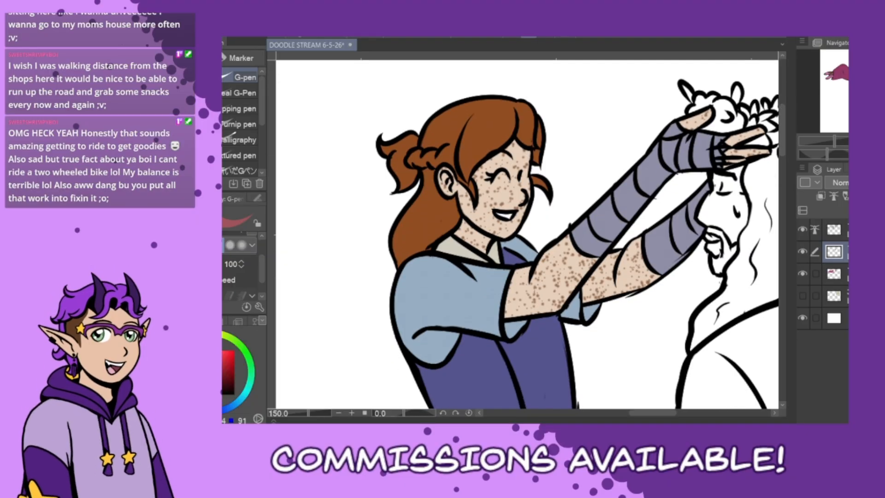
click(192, 351)
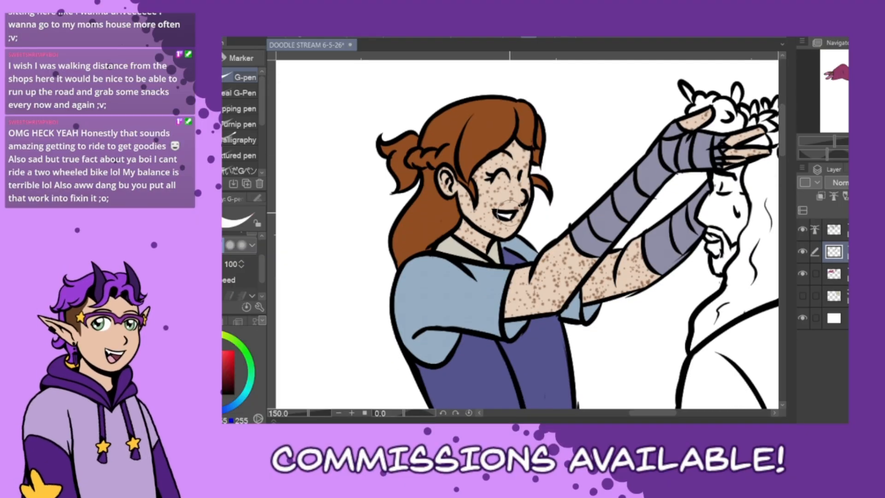
Fill the bearded man's face and forehead with dark brown skin colour and paint over his lips in brown.
drag(632, 413, 655, 412)
click(214, 322)
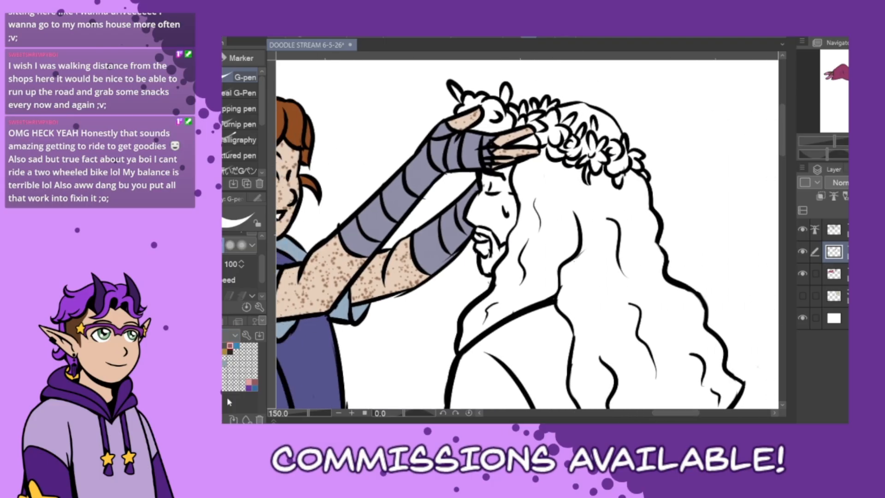
click(218, 352)
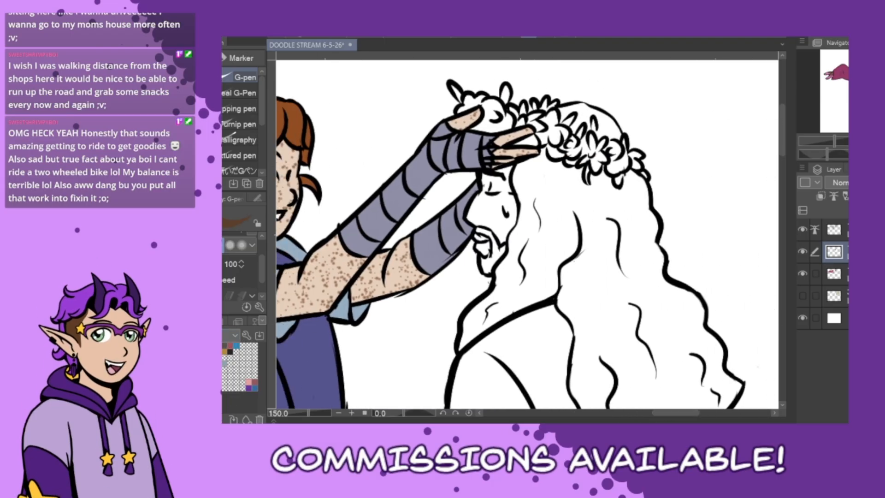
key(g)
click(501, 212)
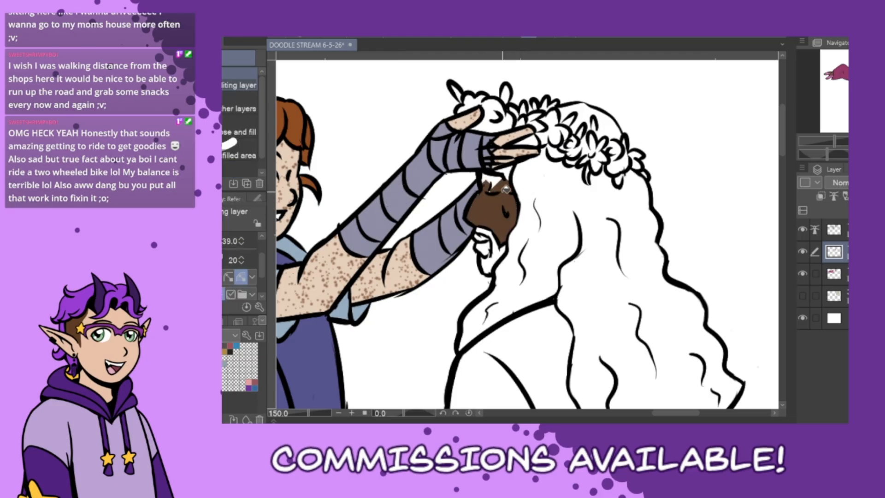
click(498, 182)
key(p)
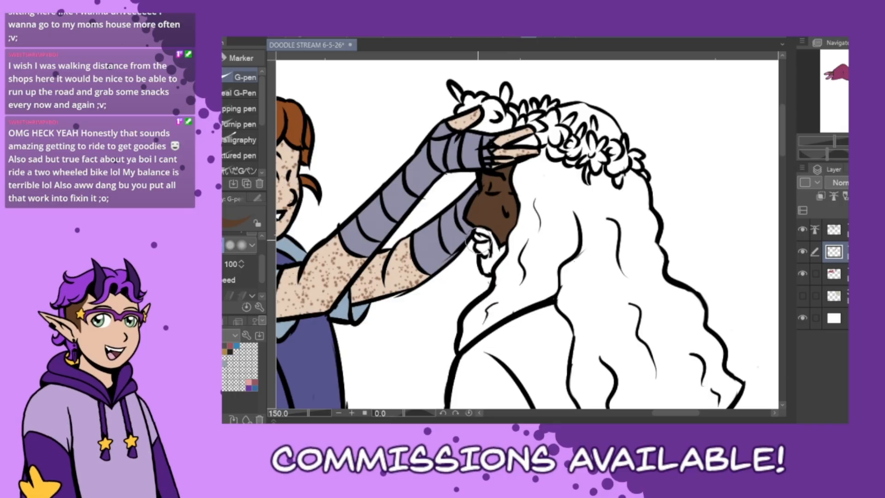
mouse_move(479, 237)
mouse_down()
mouse_move(486, 261)
mouse_move(497, 205)
mouse_move(486, 244)
mouse_up()
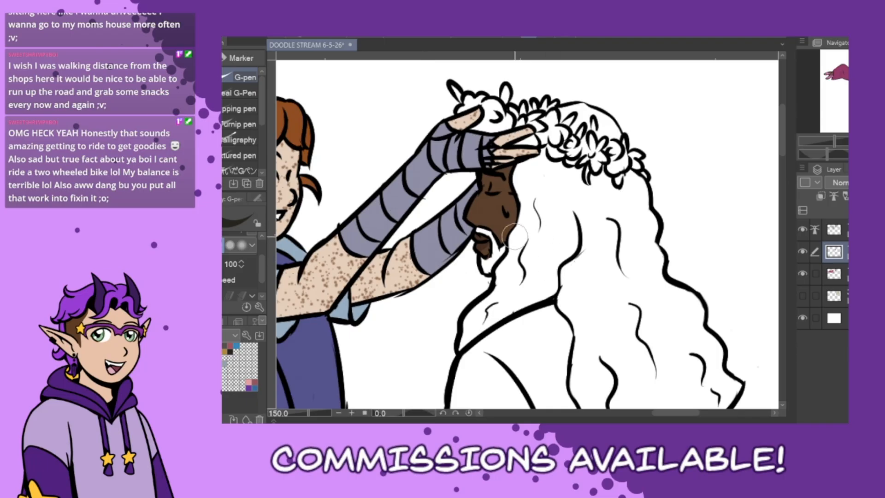
Fill the man's beard and long wavy hair with near-black, including the crown of the head behind the flowers.
key(g)
click(499, 253)
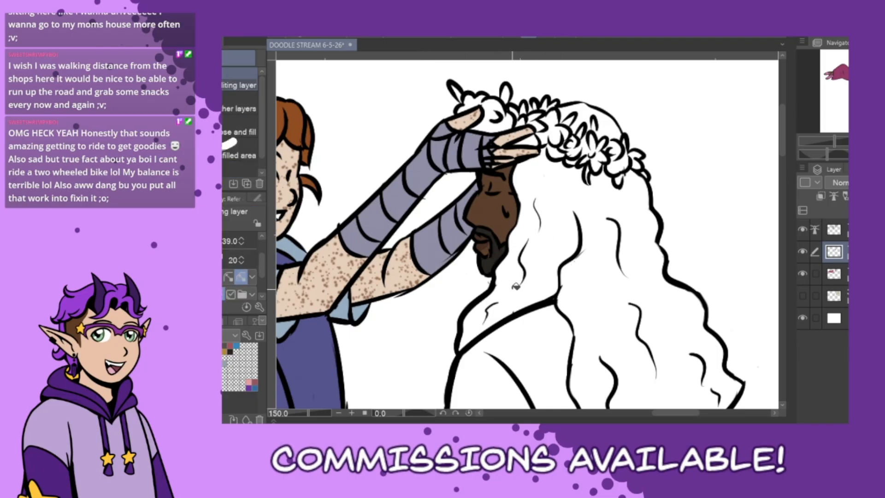
click(516, 286)
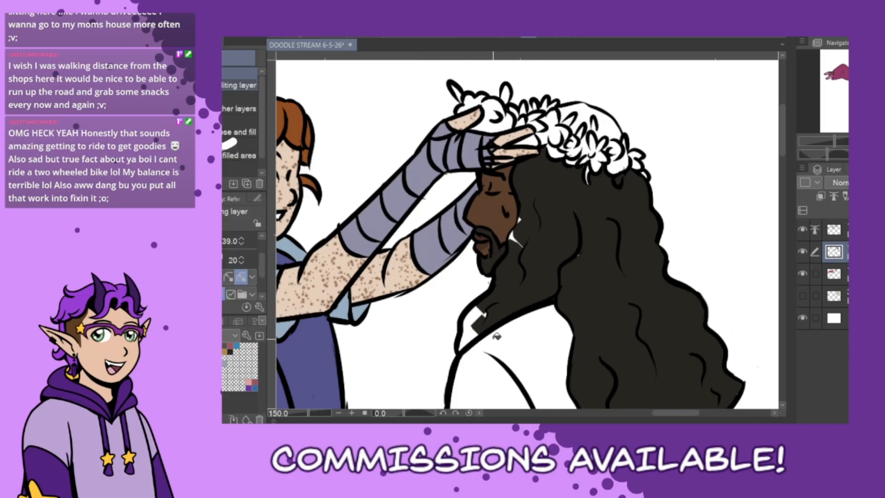
click(477, 327)
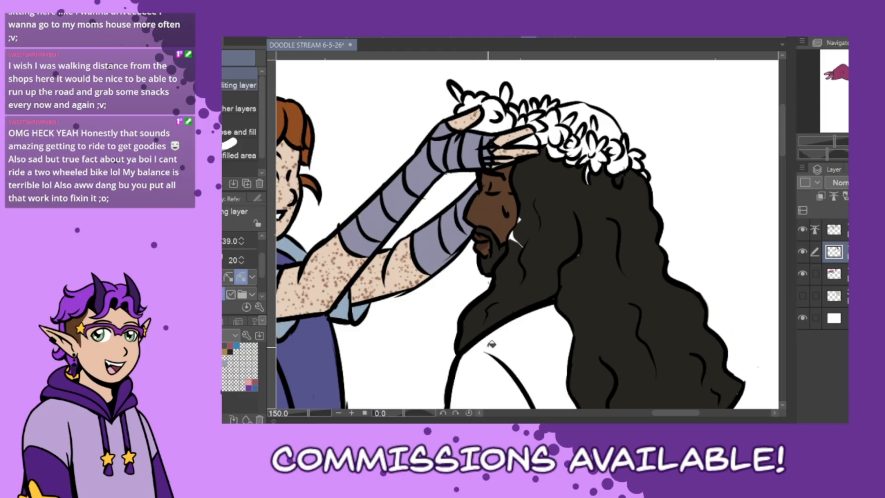
click(608, 119)
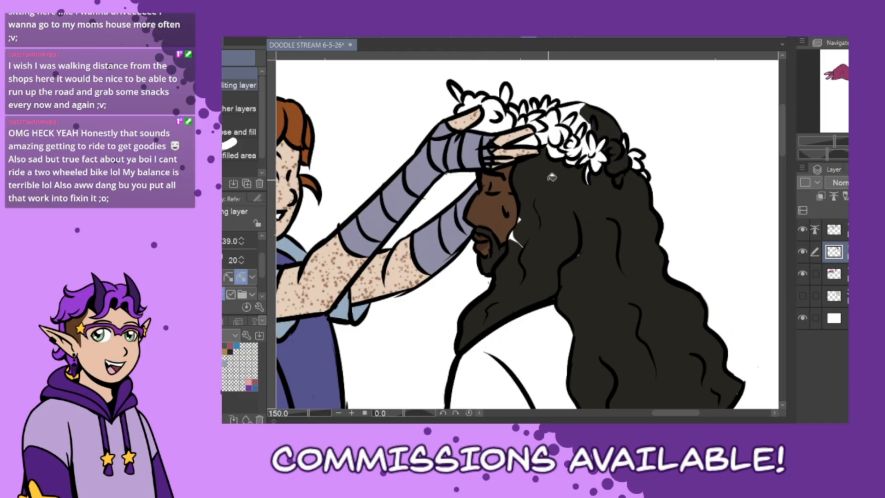
key(p)
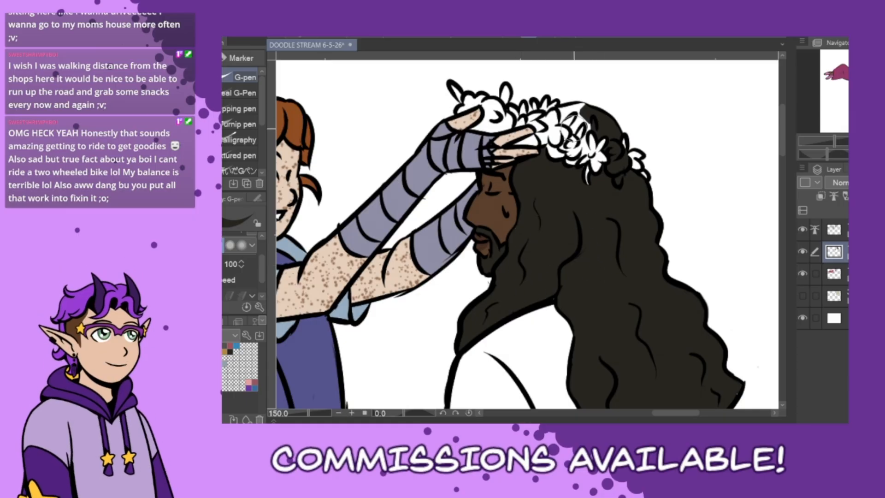
mouse_move(574, 110)
mouse_down()
mouse_move(583, 133)
mouse_move(566, 112)
mouse_move(586, 110)
mouse_move(560, 111)
mouse_move(587, 114)
mouse_move(578, 104)
mouse_move(589, 112)
mouse_move(563, 123)
mouse_move(588, 118)
mouse_up()
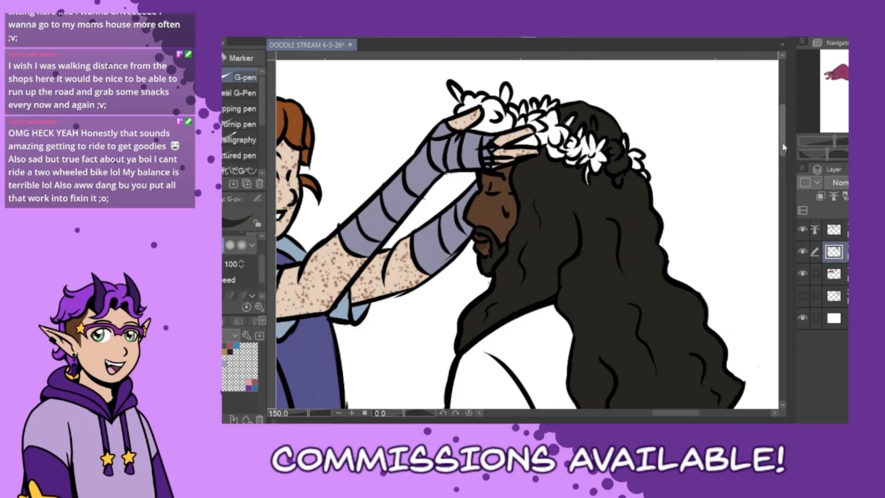
Close the bottom of the man's garment with a curved dark green line and fill the whole garment in that green.
drag(782, 147, 782, 179)
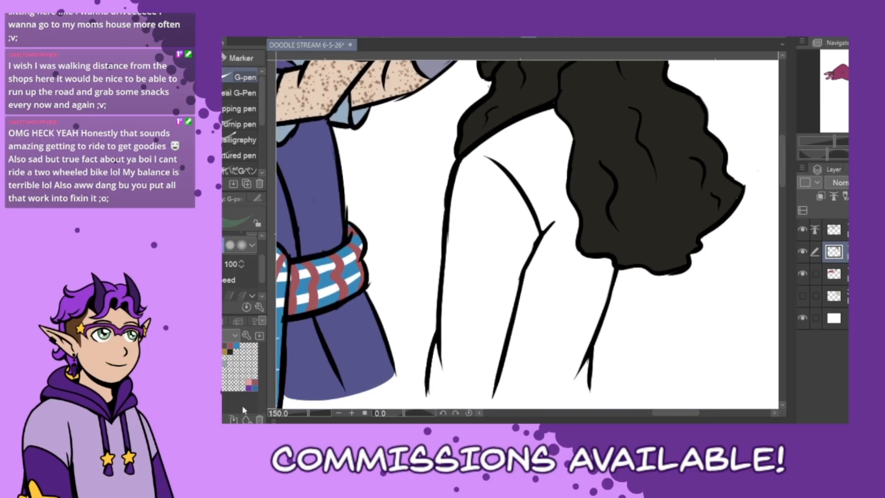
click(223, 321)
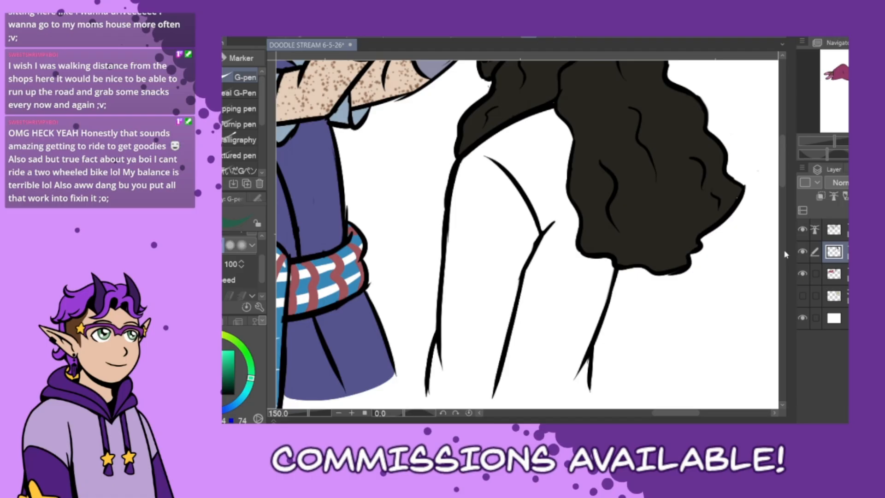
scroll(783, 175, down, 2)
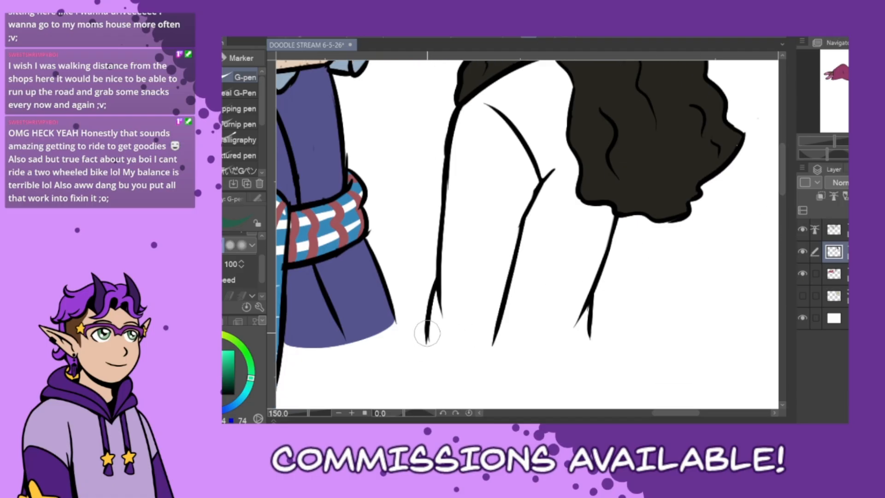
mouse_move(426, 333)
mouse_down()
mouse_move(470, 348)
mouse_move(588, 333)
mouse_up()
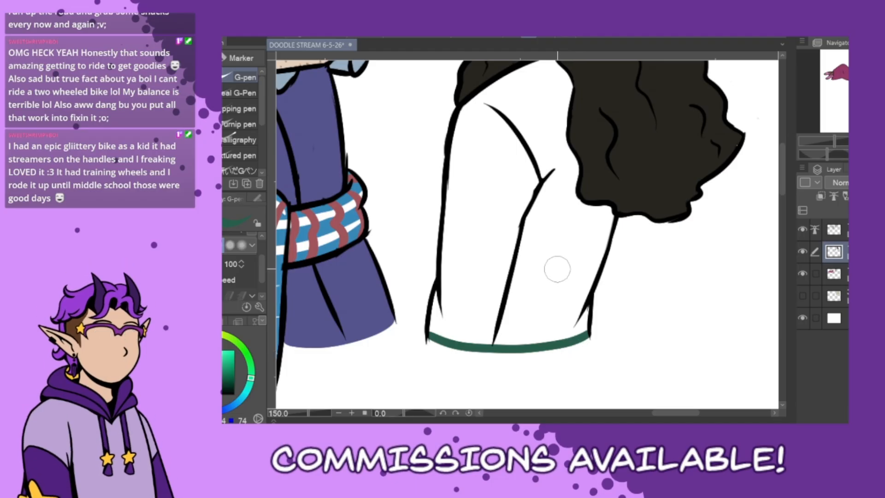
key(g)
click(560, 290)
click(486, 310)
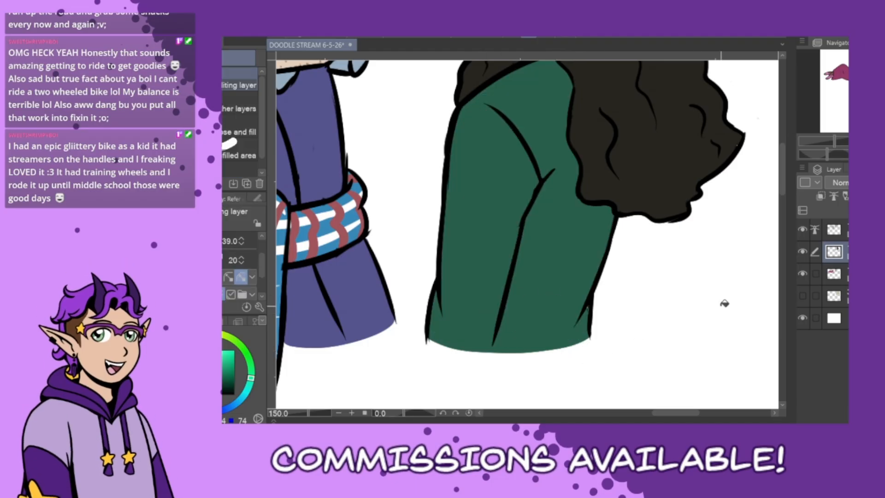
key(p)
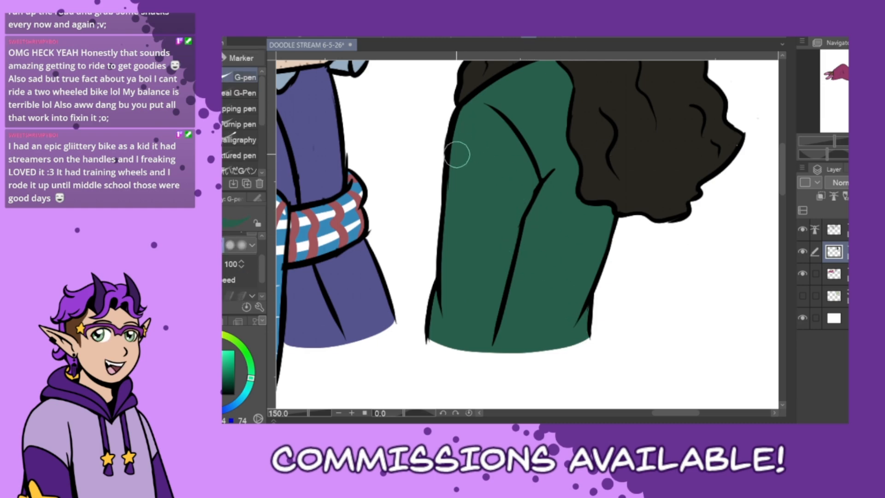
Paint the teardrop on the man's cheek light blue.
drag(782, 189, 790, 142)
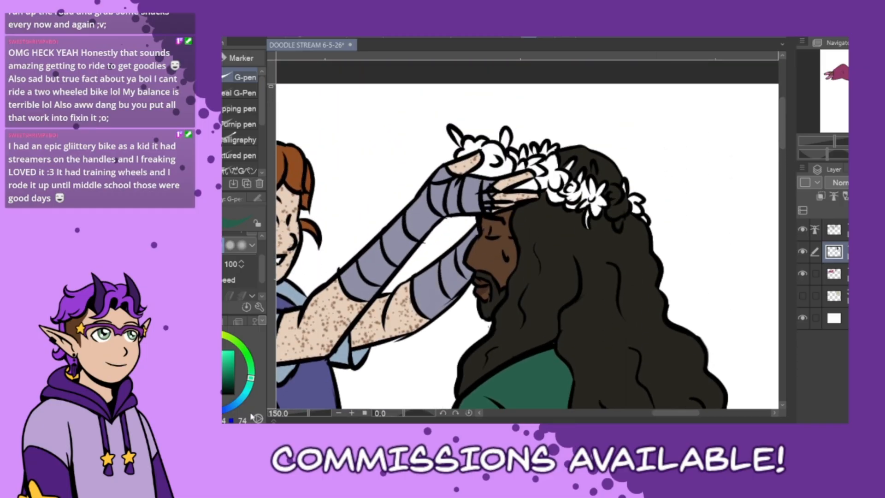
click(244, 395)
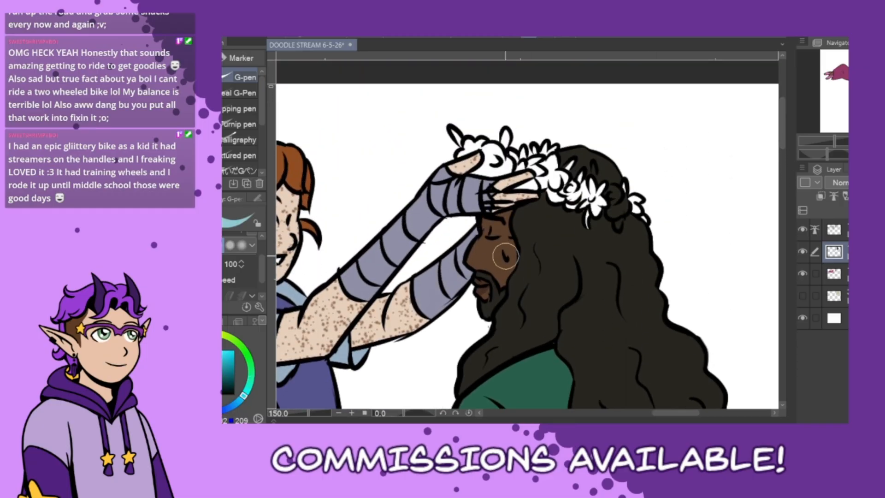
drag(505, 256, 505, 251)
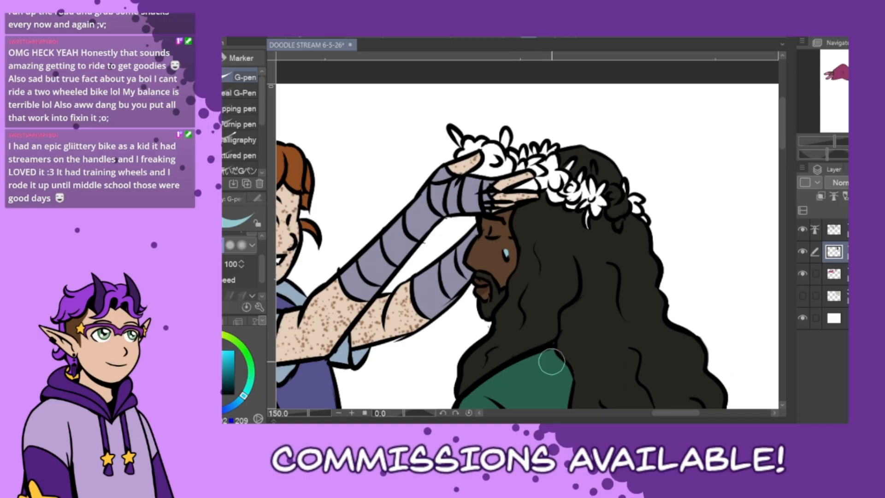
Paint two large flowers of the flower crown yellow, one by the thumb and one beside the fingertips.
mouse_move(685, 413)
mouse_down()
mouse_move(675, 414)
mouse_move(684, 420)
mouse_up()
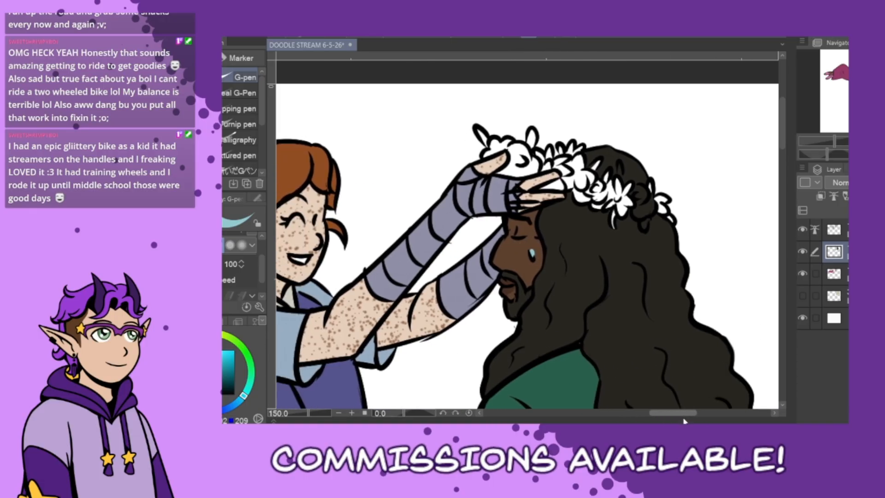
click(208, 333)
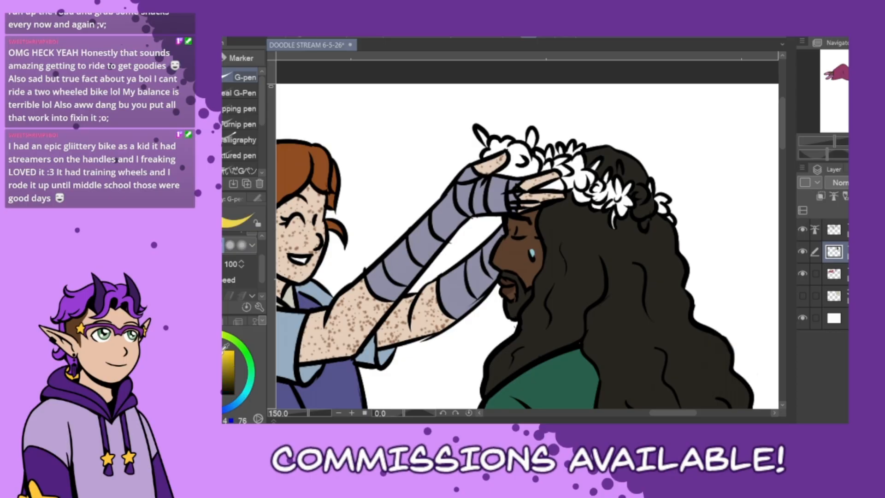
mouse_move(512, 148)
mouse_down()
mouse_move(514, 168)
mouse_move(470, 180)
mouse_move(515, 164)
mouse_move(516, 151)
mouse_move(526, 166)
mouse_move(525, 149)
mouse_move(529, 162)
mouse_move(509, 159)
mouse_up()
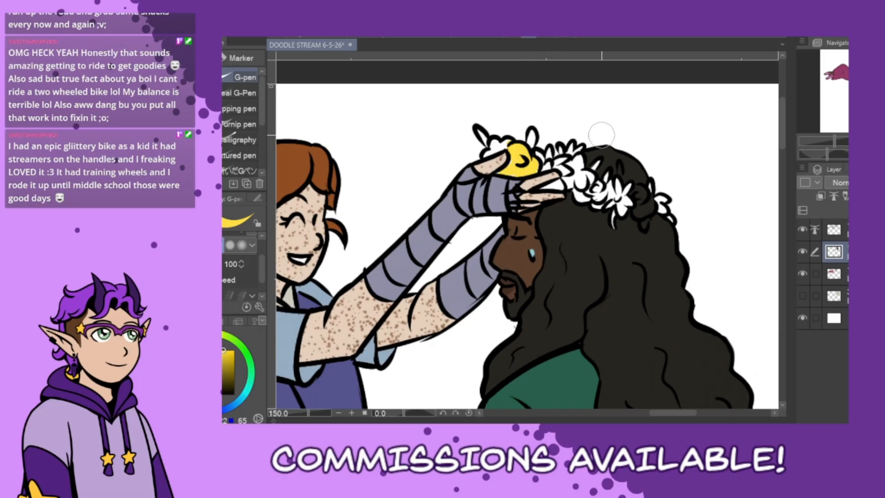
mouse_move(594, 179)
mouse_down()
mouse_move(579, 164)
mouse_move(565, 180)
mouse_move(578, 154)
mouse_move(590, 178)
mouse_move(569, 186)
mouse_move(579, 182)
mouse_move(593, 198)
mouse_up()
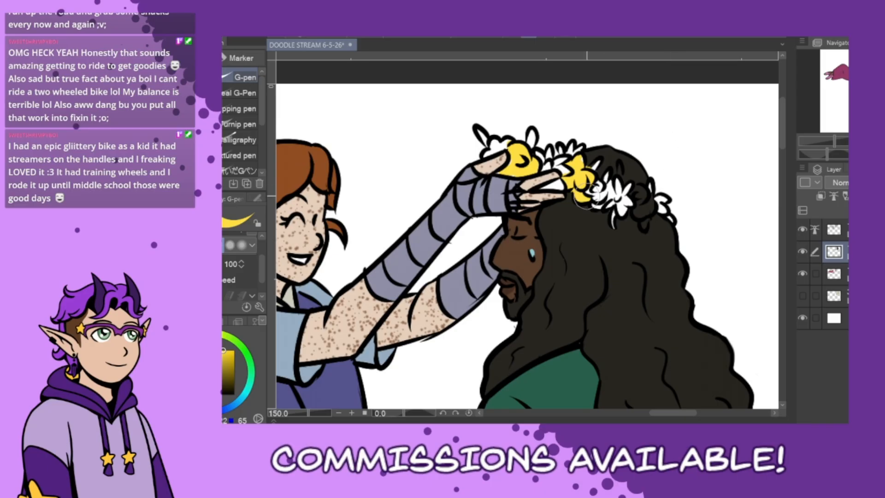
Paint three more flowers of the crown orange and colour the centre of the white daisy yellow.
drag(213, 335, 195, 340)
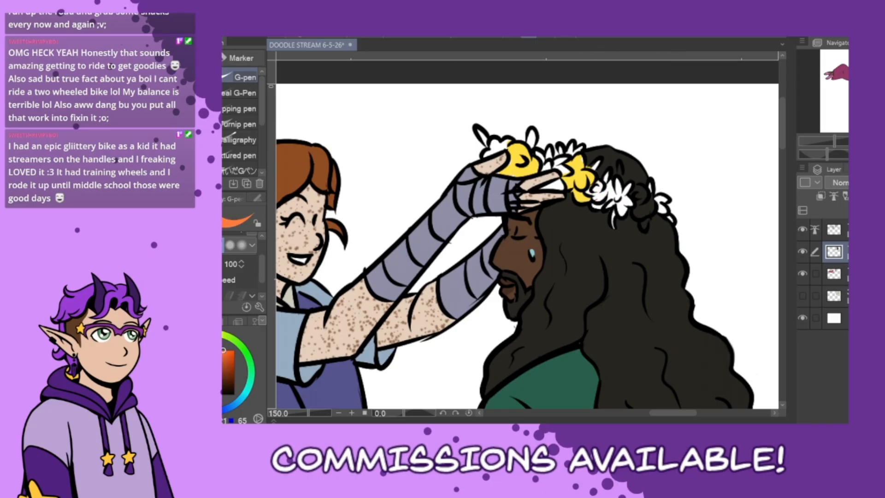
mouse_move(596, 186)
mouse_down()
mouse_move(624, 171)
mouse_move(599, 190)
mouse_move(622, 174)
mouse_move(646, 203)
mouse_up()
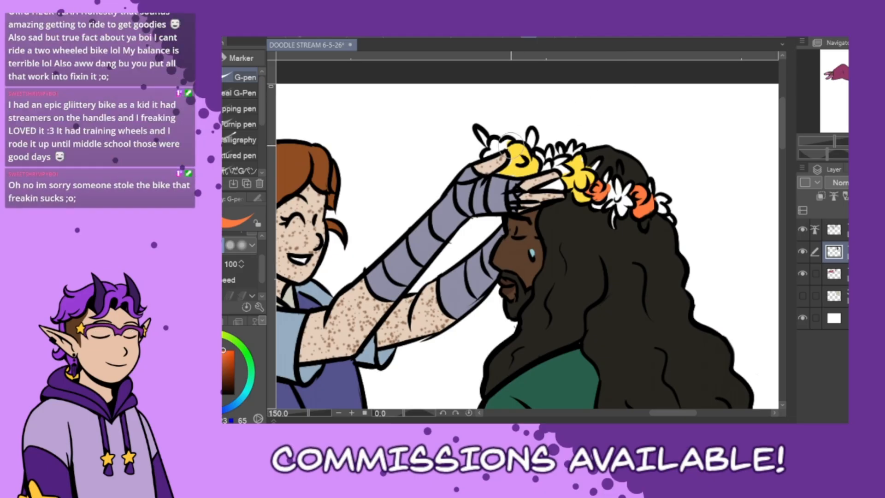
drag(507, 140, 485, 155)
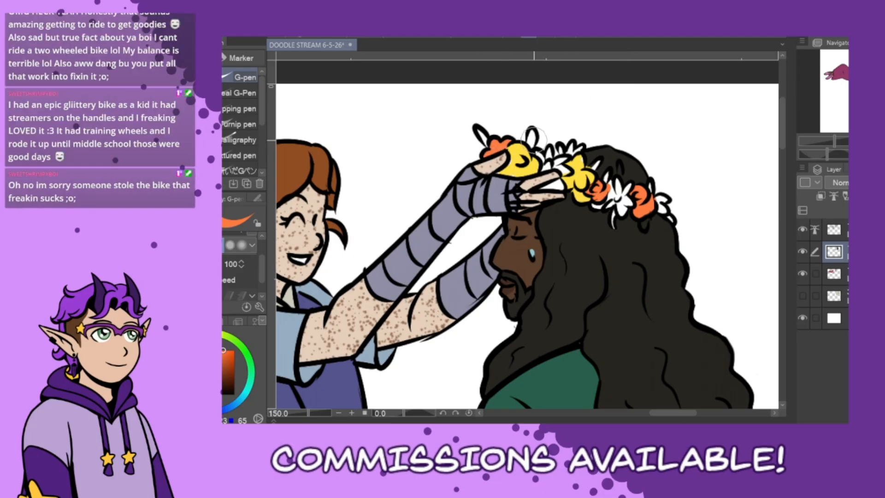
alt+click(518, 152)
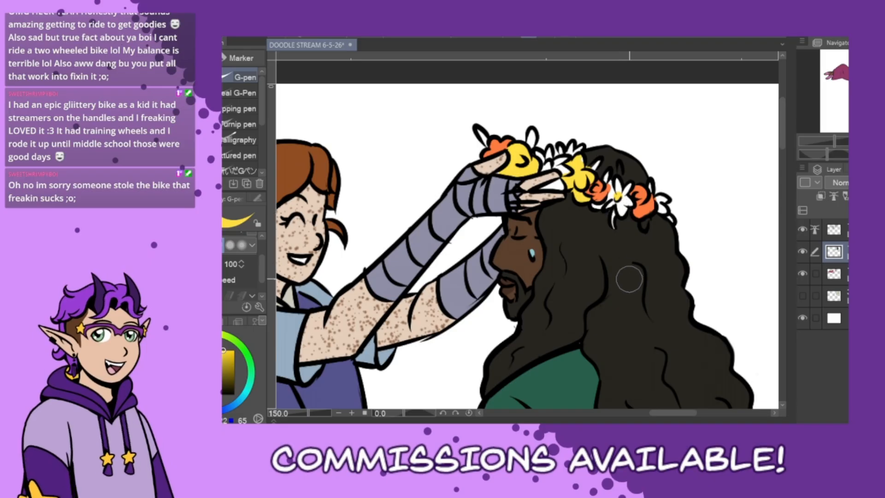
Paint the small leaves between the daisy, orange and yellow flowers over the man's hair bright green.
click(241, 346)
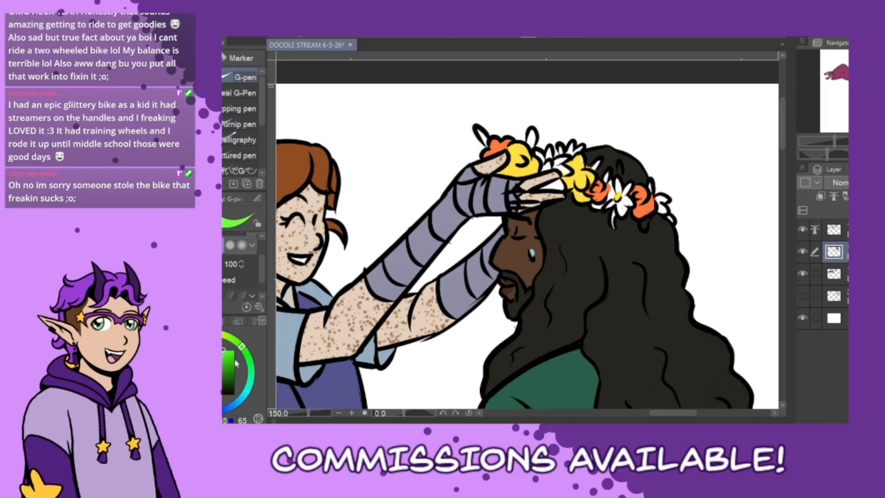
click(227, 364)
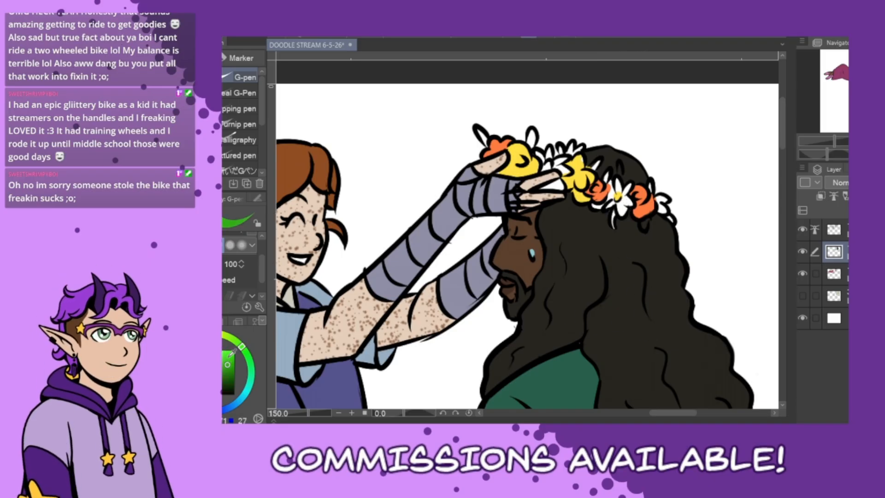
mouse_move(616, 209)
mouse_down()
mouse_move(612, 228)
mouse_move(615, 221)
mouse_up()
drag(617, 164, 619, 176)
drag(647, 221, 643, 228)
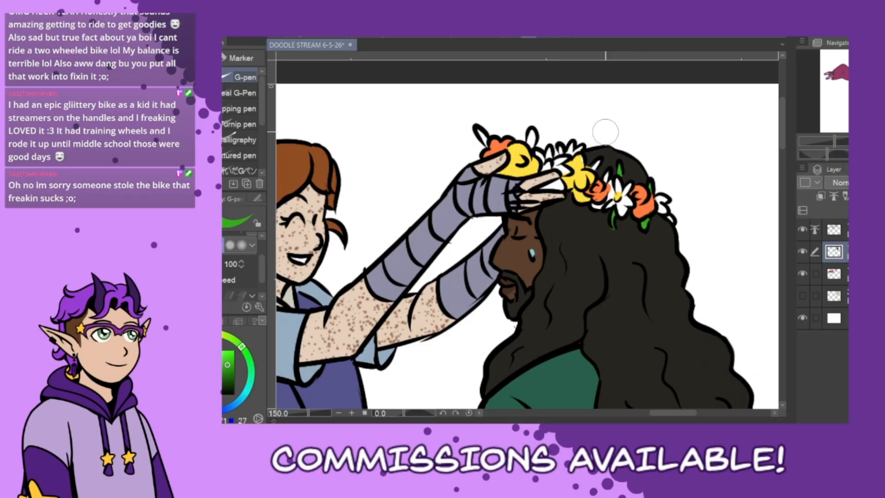
mouse_move(590, 168)
mouse_down()
mouse_move(601, 159)
mouse_move(594, 161)
mouse_up()
Paint the flower between the woman's fingers orange and the two upright leaves at the front of the crown green.
alt+click(576, 174)
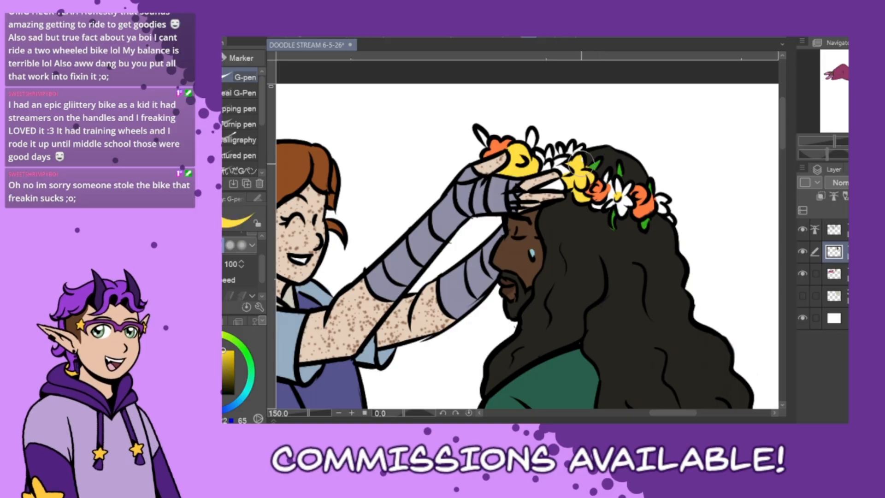
alt+click(598, 195)
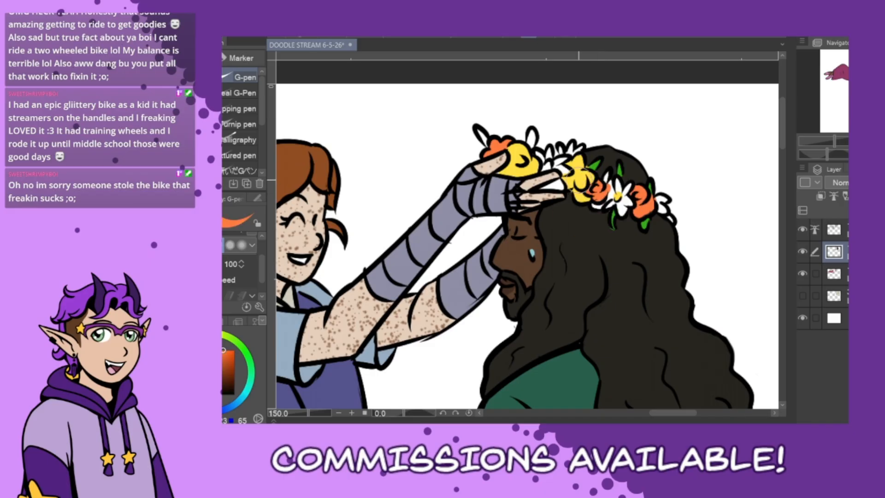
mouse_move(554, 185)
mouse_down()
mouse_move(562, 187)
mouse_move(538, 189)
mouse_move(561, 188)
mouse_move(555, 181)
mouse_up()
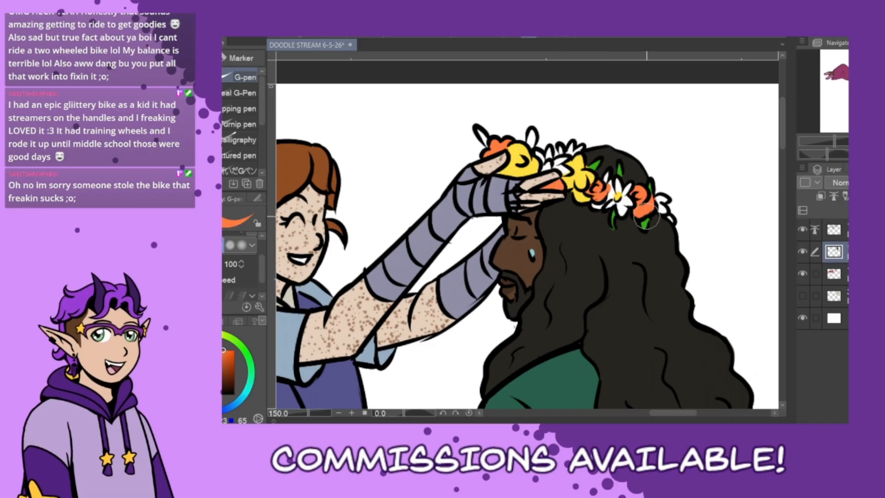
alt+click(593, 164)
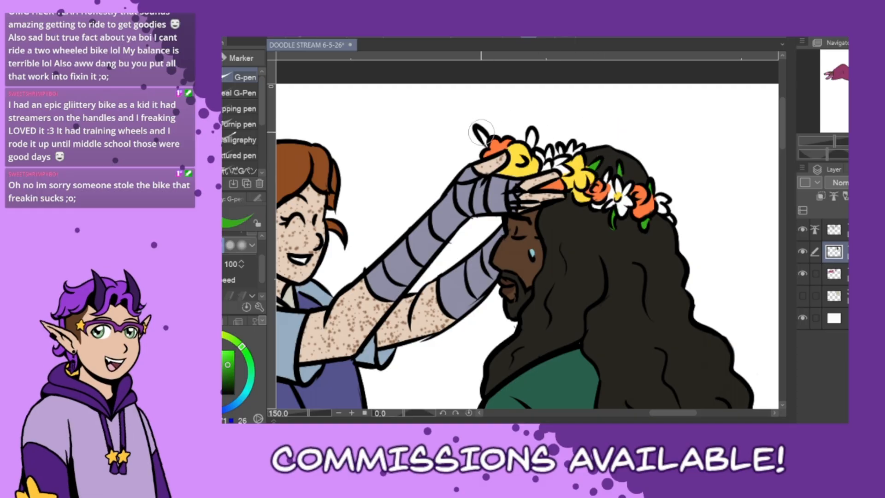
mouse_move(477, 130)
mouse_down()
mouse_move(489, 147)
mouse_move(533, 133)
mouse_move(530, 149)
mouse_move(533, 131)
mouse_up()
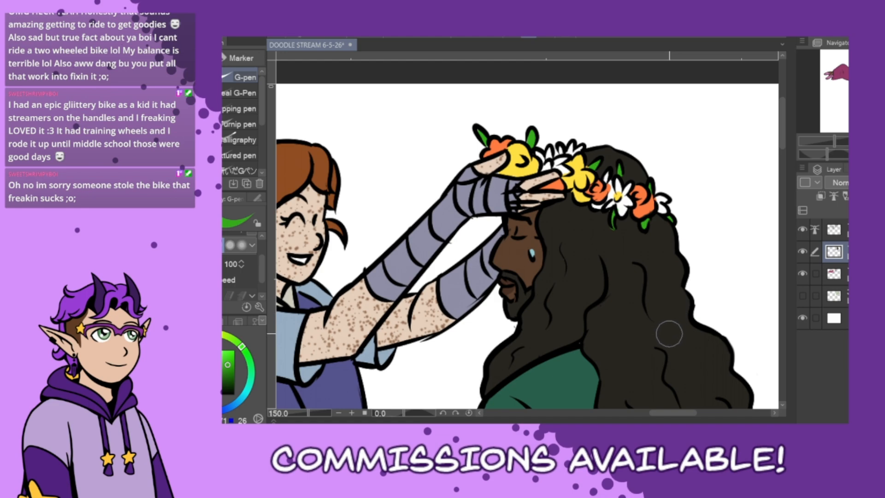
Merge the layer of the flower crown couple with the layer below that holds the reclining figure.
scroll(728, 313, down, 2)
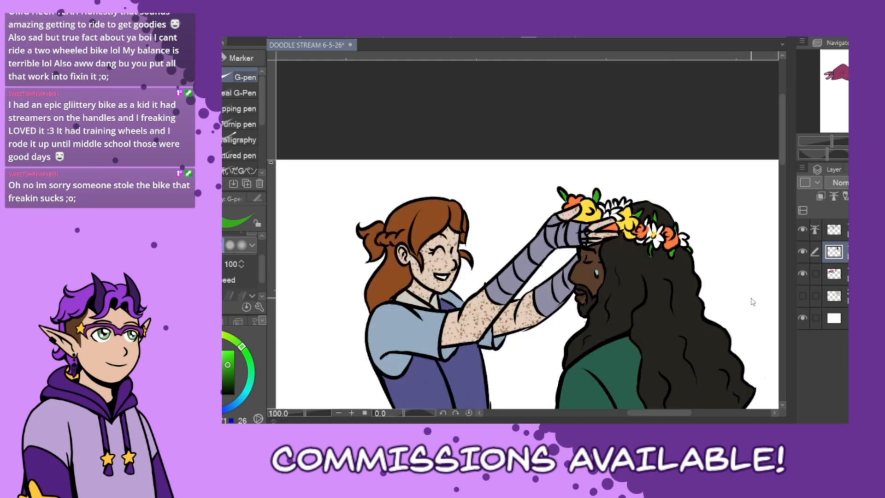
drag(782, 161, 785, 184)
scroll(775, 187, down, 1)
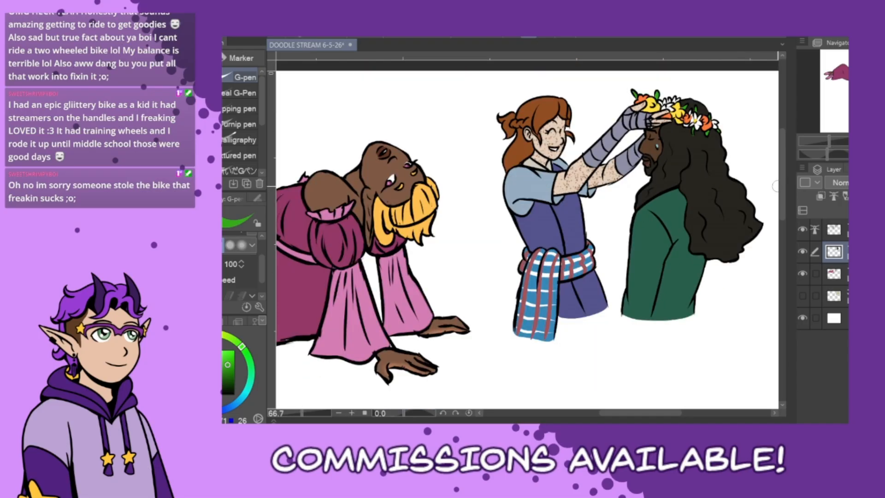
scroll(776, 186, down, 1)
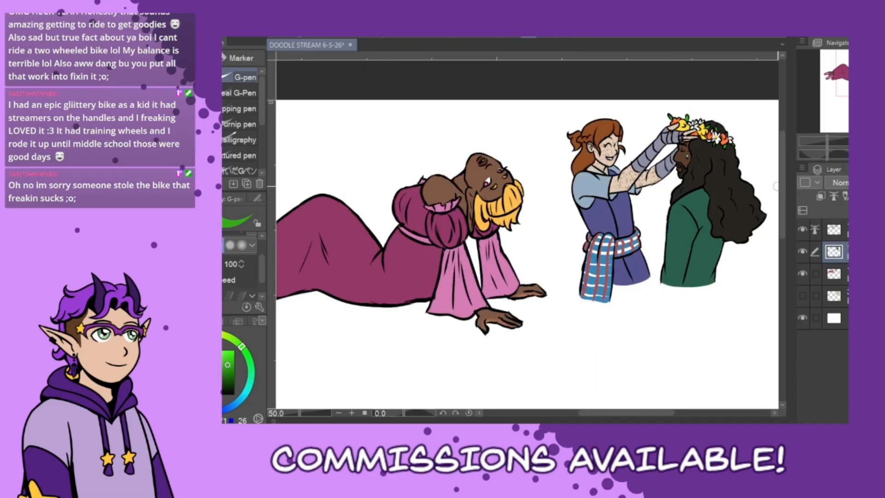
scroll(775, 186, down, 1)
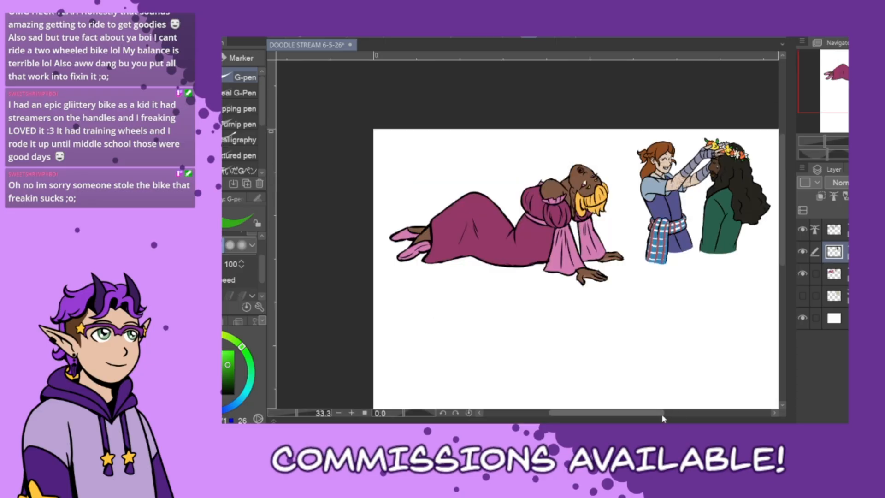
drag(656, 413, 679, 413)
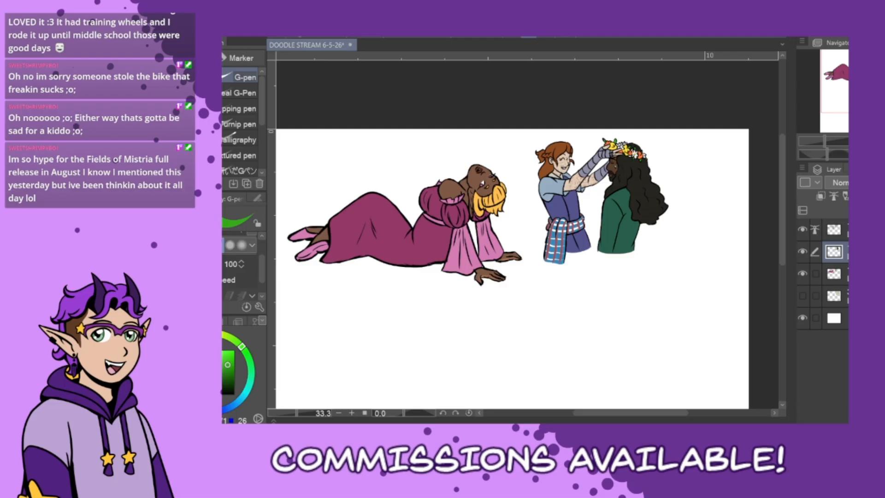
click(834, 274)
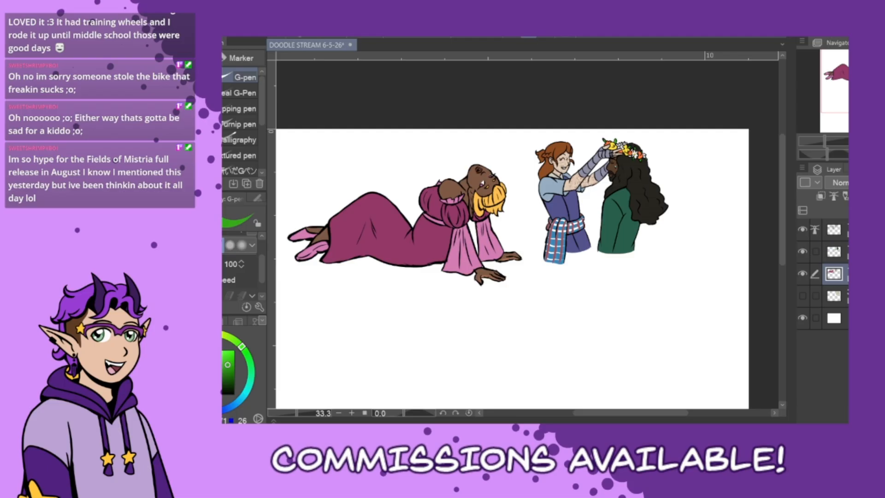
click(834, 251)
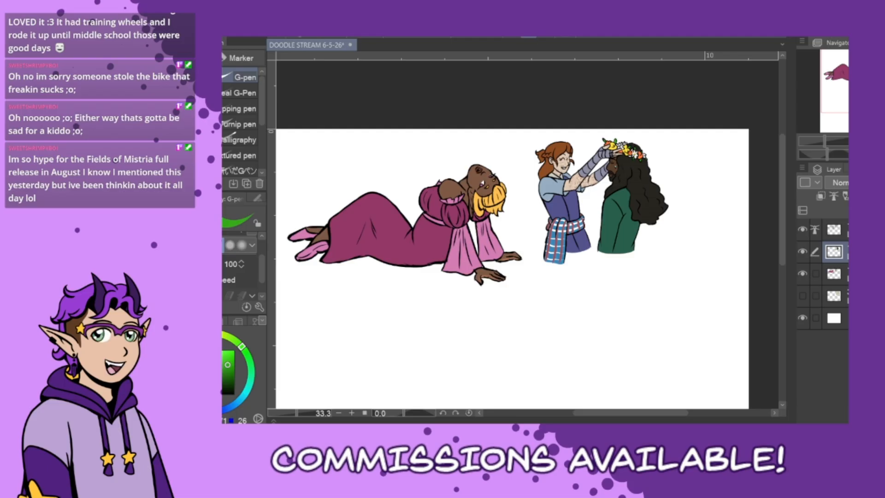
key(ctrl+e)
click(803, 252)
click(803, 252)
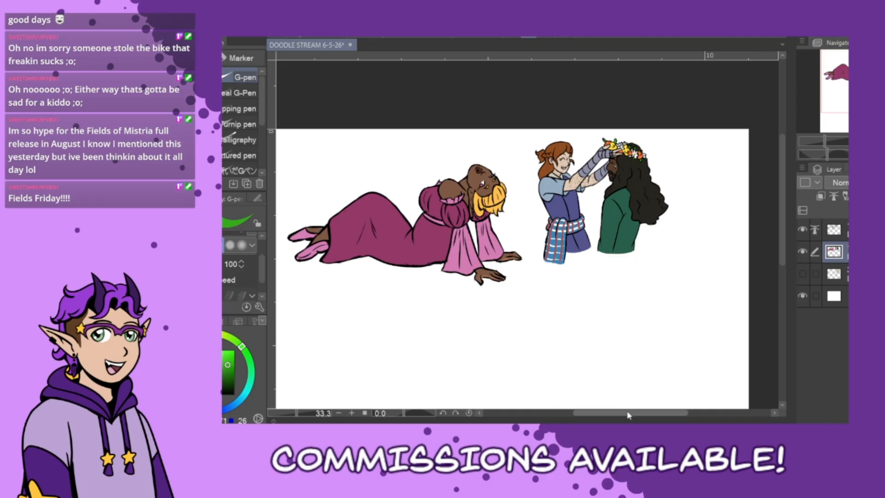
Paste the green pose reference image as a new layer beneath the finished drawings.
drag(626, 413, 621, 413)
drag(782, 258, 792, 275)
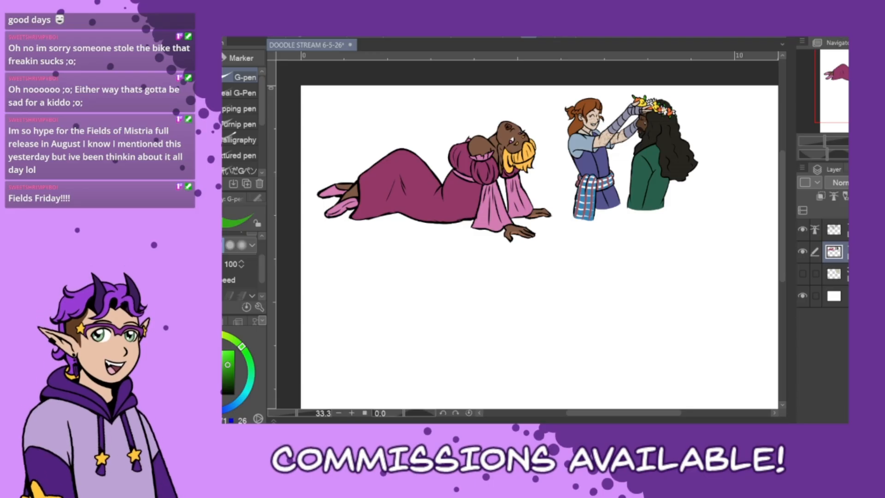
click(833, 229)
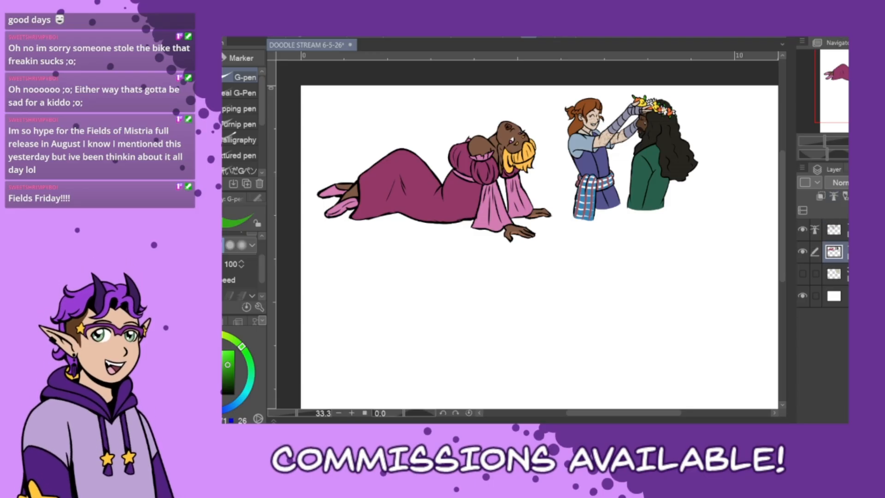
click(834, 273)
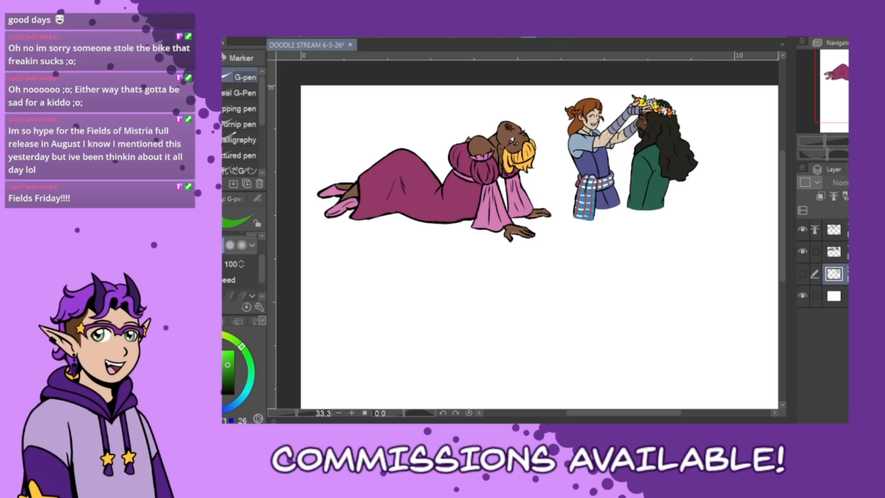
key(ctrl+v)
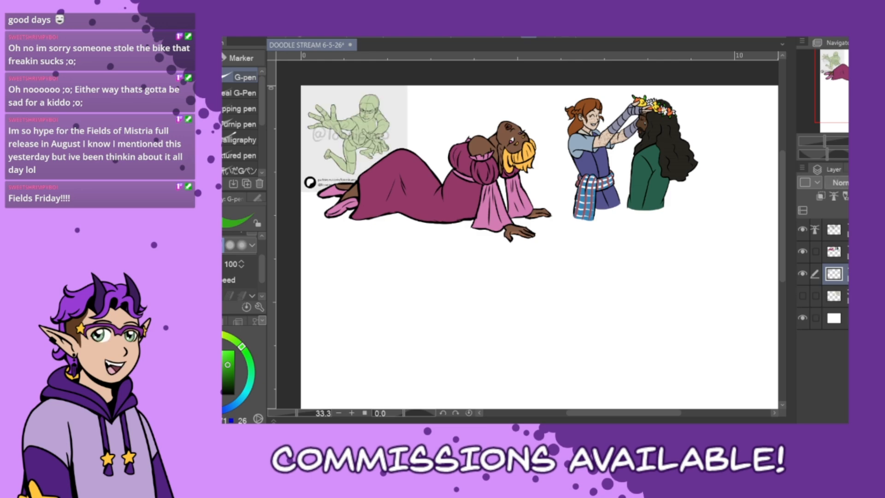
Move the pose reference to the empty area below the reclining figure and enlarge it to fill that space.
key(ctrl+t)
drag(392, 147, 451, 329)
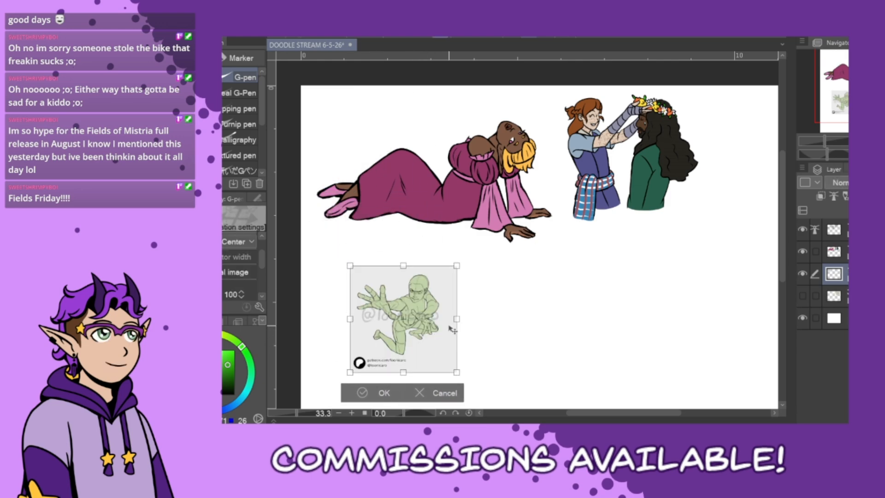
drag(456, 266, 480, 242)
drag(475, 302, 447, 313)
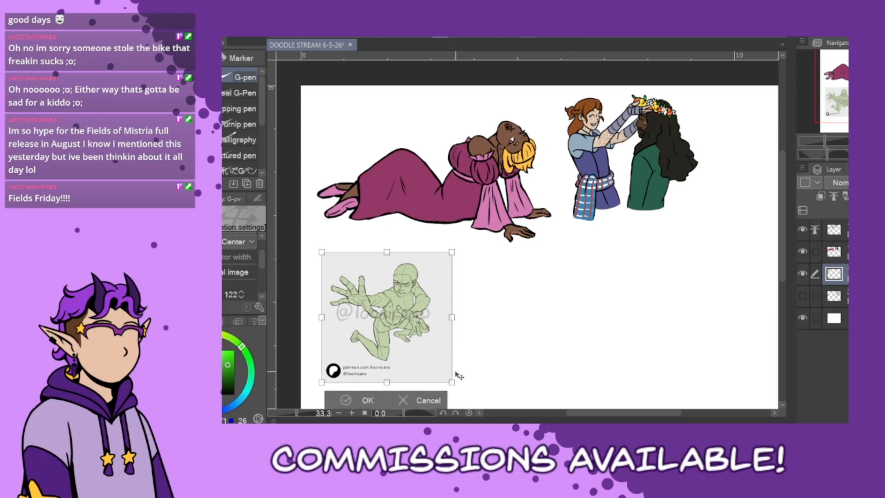
drag(451, 382, 458, 361)
click(371, 400)
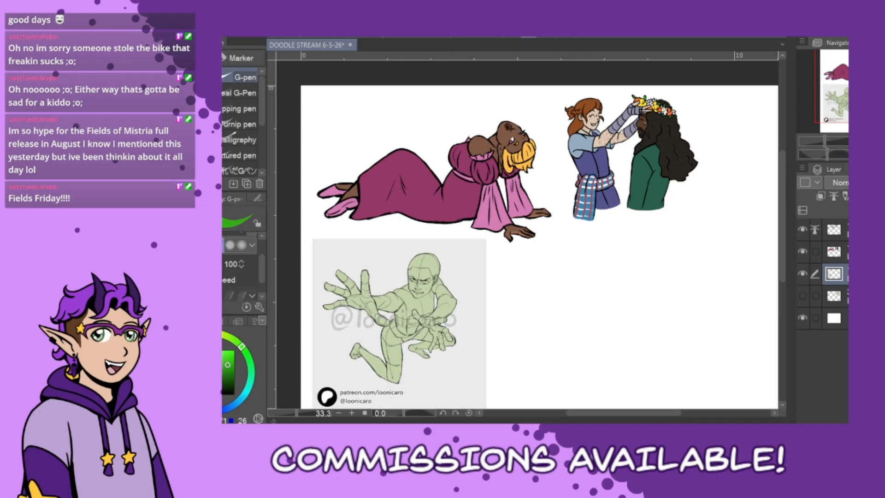
Group the pose reference and the hidden layer below it in a folder and lower the folder's opacity until it is faint.
key(ctrl+g)
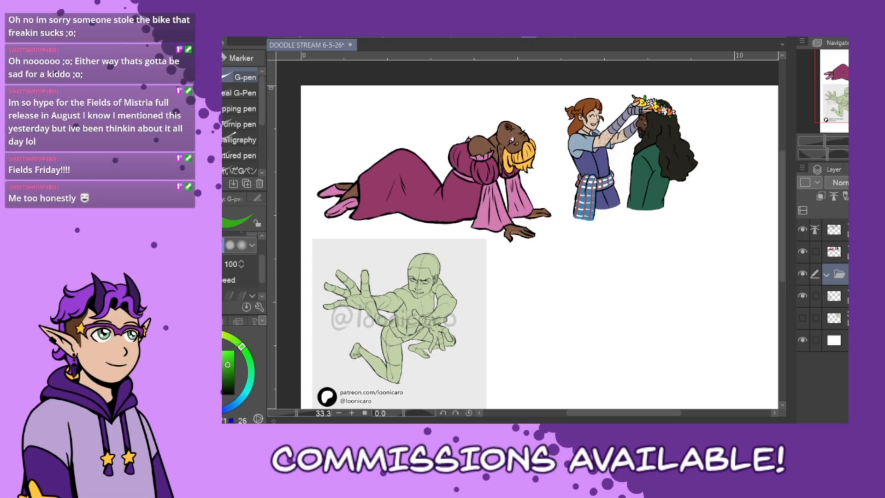
drag(840, 295, 840, 284)
click(841, 318)
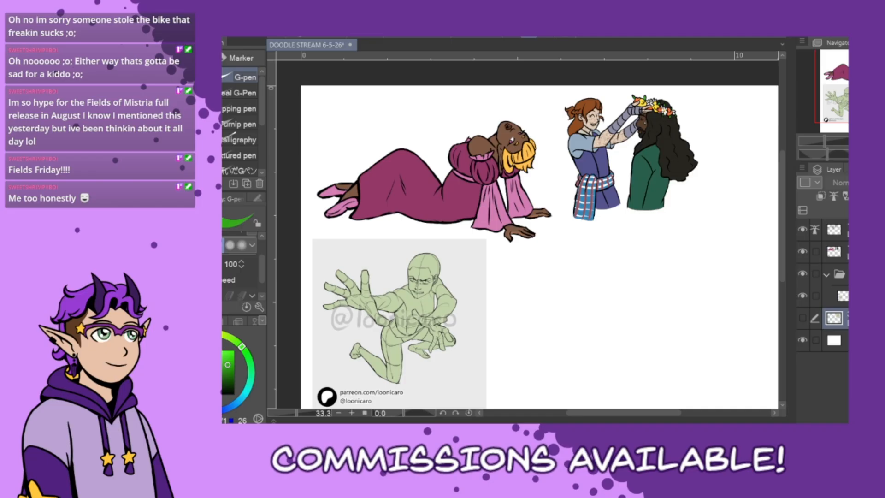
drag(840, 318, 840, 307)
click(839, 275)
drag(877, 182, 865, 183)
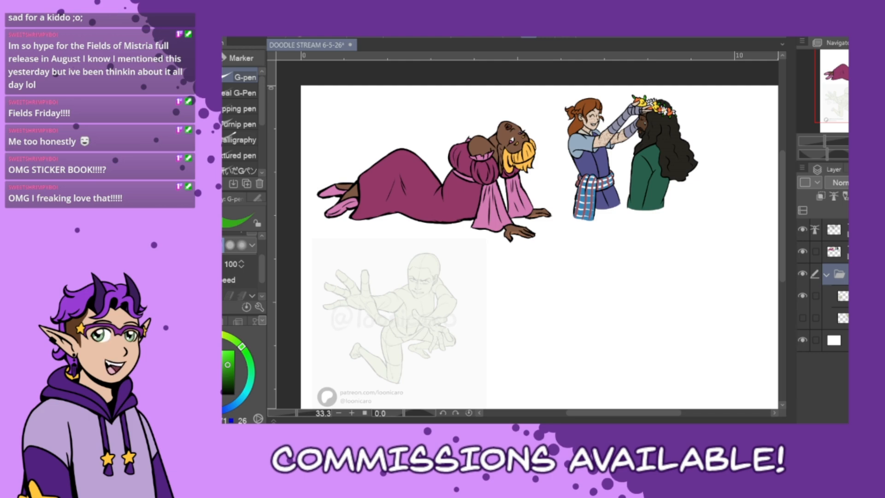
Make the topmost sketch layer active and choose purple from the colour set as the drawing colour.
drag(597, 416, 581, 420)
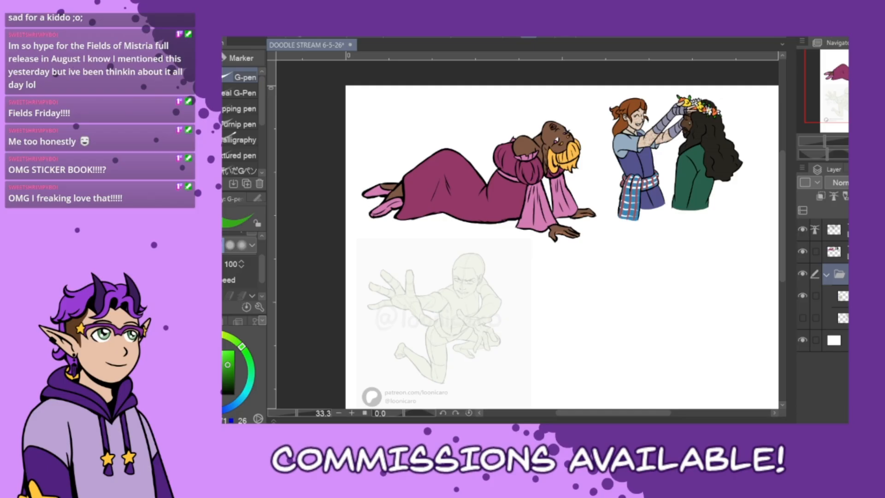
click(835, 230)
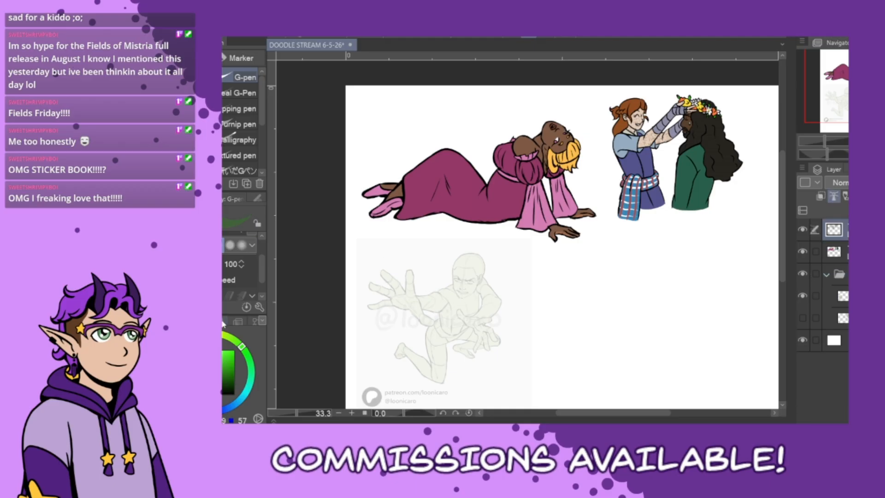
click(224, 321)
click(223, 321)
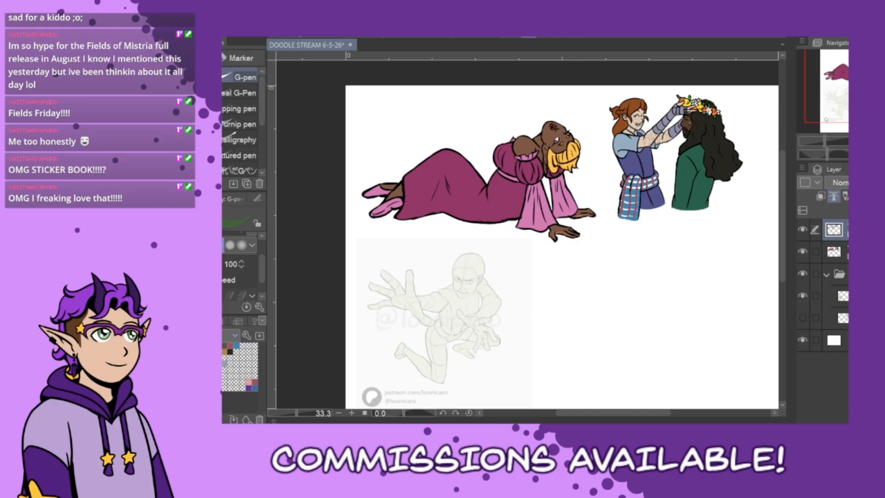
click(249, 388)
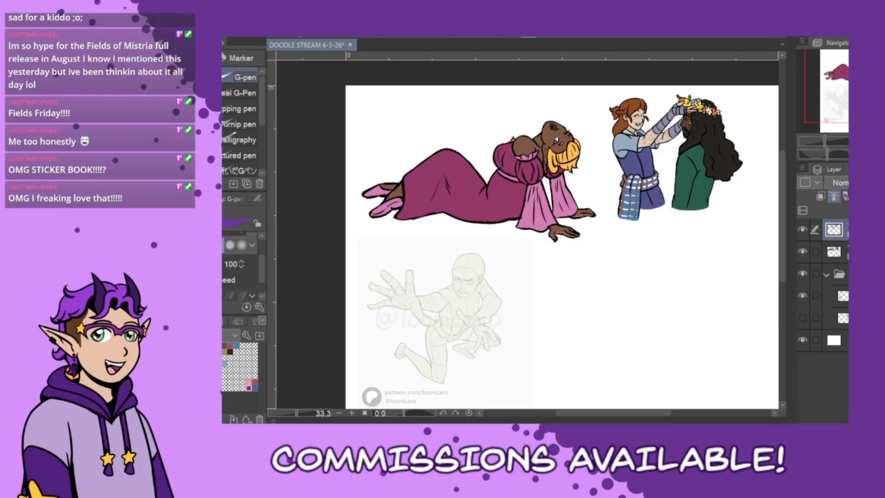
Try to outline the near side of the reference figure's head with one curved purple line.
scroll(665, 348, left, 2)
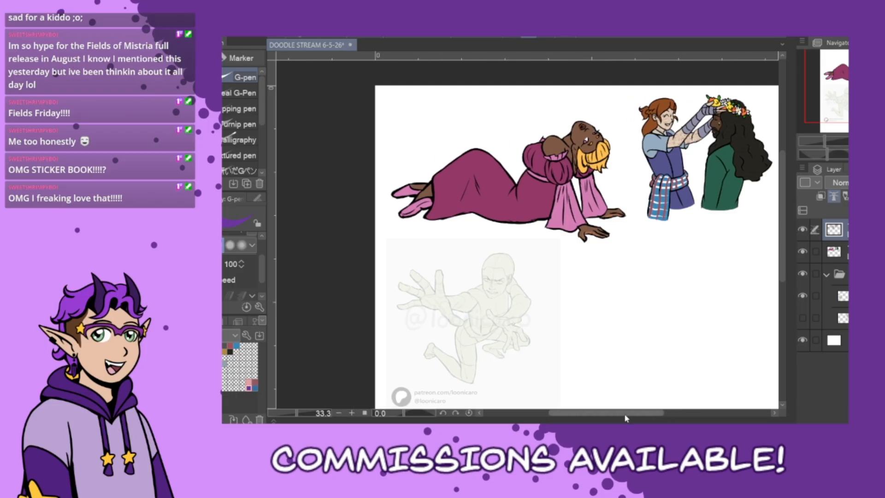
scroll(544, 230, down, 2)
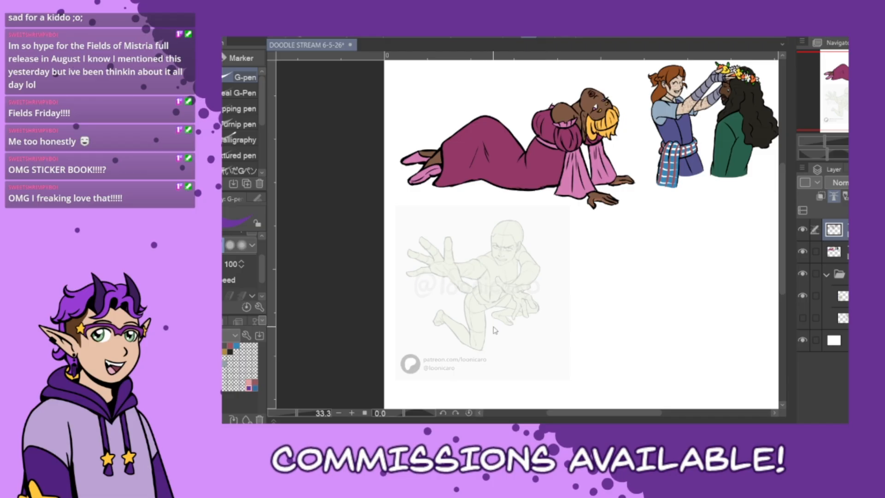
scroll(494, 330, up, 2)
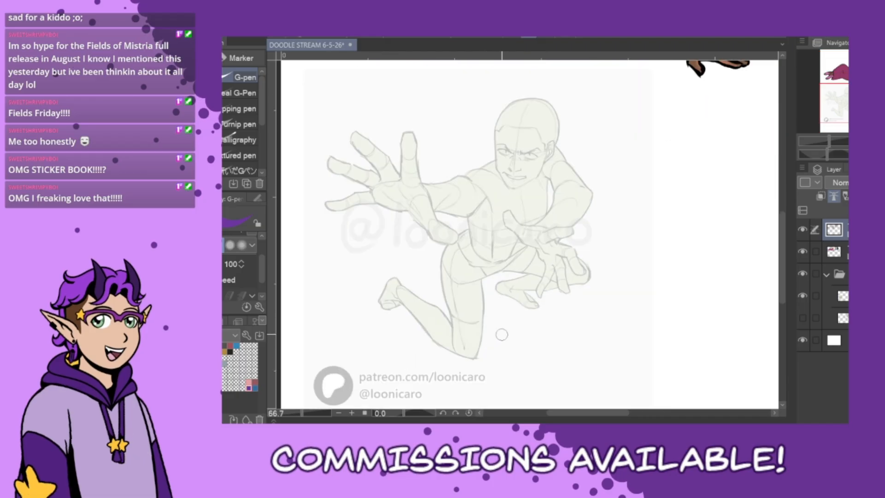
mouse_move(531, 99)
mouse_down()
mouse_move(515, 101)
mouse_move(497, 156)
mouse_up()
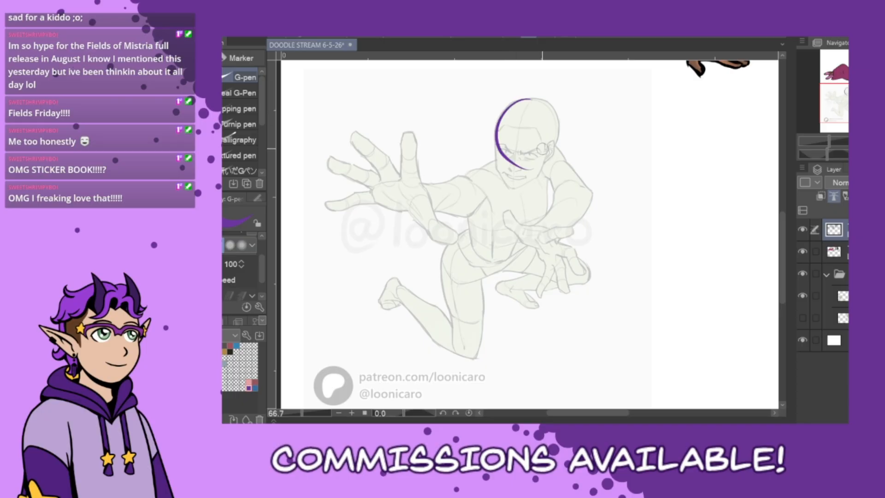
key(ctrl+z)
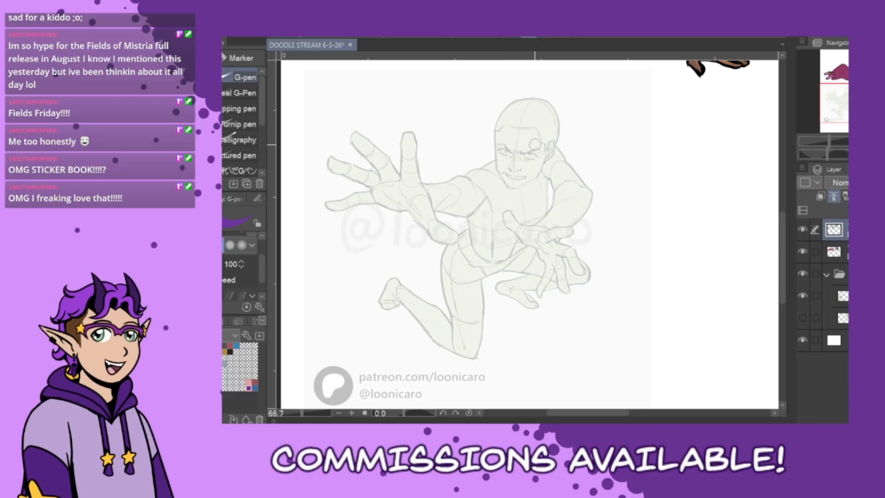
mouse_move(518, 100)
mouse_down()
mouse_move(526, 163)
mouse_move(537, 168)
mouse_move(489, 140)
mouse_move(536, 166)
mouse_move(512, 165)
mouse_move(538, 166)
mouse_move(491, 160)
mouse_move(521, 171)
mouse_move(551, 160)
mouse_up()
key(ctrl+z)
key(ctrl+z)
key(ctrl+z)
key(ctrl+z)
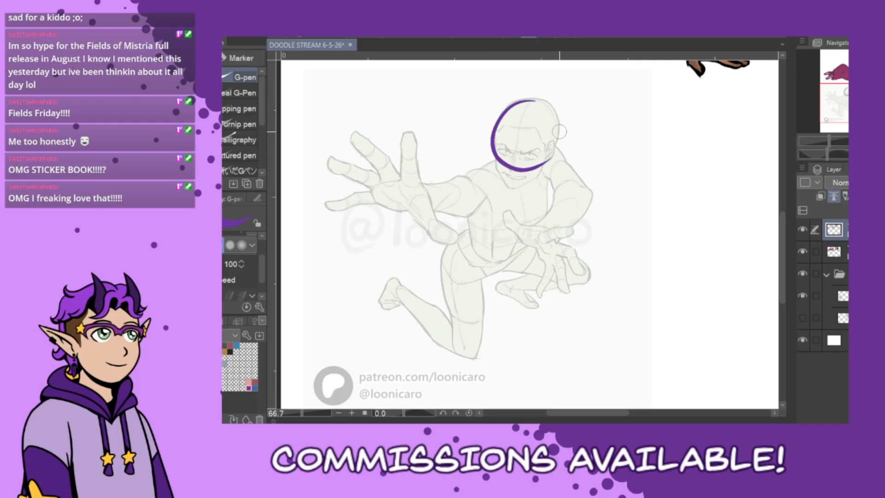
drag(515, 102, 565, 135)
key(ctrl+z)
key(ctrl+z)
drag(534, 98, 490, 135)
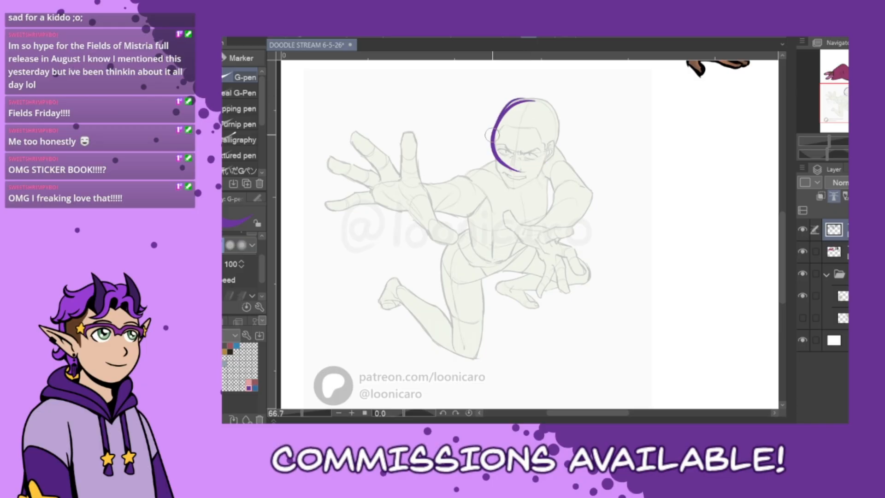
key(ctrl+z)
key(ctrl+z)
Outline the skull of the reference figure's head with purple curves that close into a round shape.
mouse_move(536, 97)
mouse_down()
mouse_move(501, 163)
mouse_move(550, 160)
mouse_up()
key(ctrl+z)
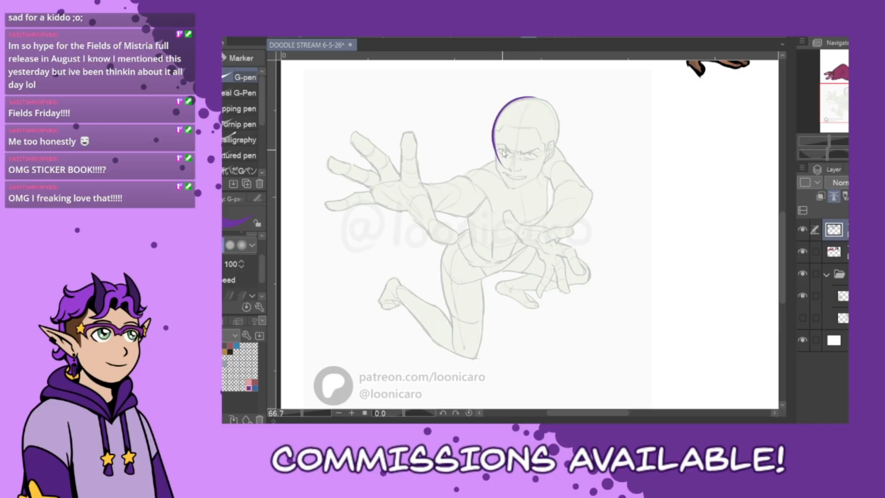
drag(494, 141, 546, 162)
mouse_move(513, 98)
mouse_down()
mouse_move(562, 148)
mouse_move(530, 163)
mouse_move(561, 137)
mouse_up()
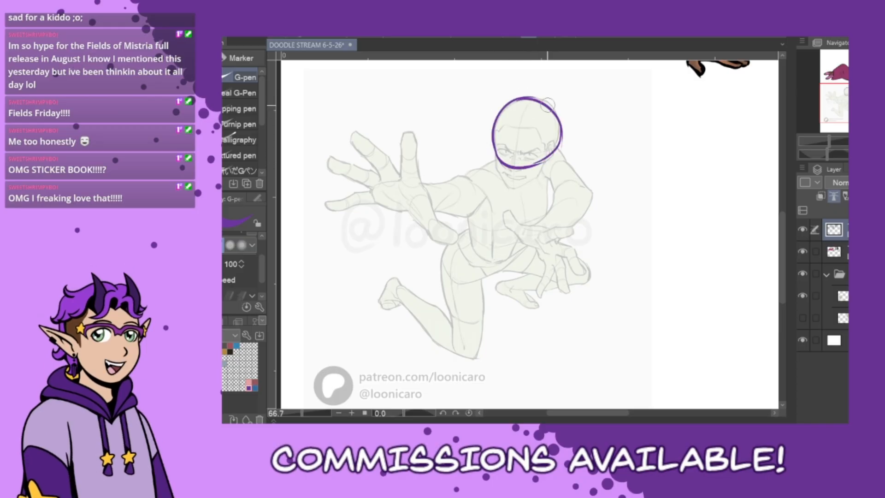
key(ctrl+z)
key(ctrl+z)
mouse_move(531, 97)
mouse_down()
mouse_move(546, 164)
mouse_move(535, 164)
mouse_move(554, 153)
mouse_up()
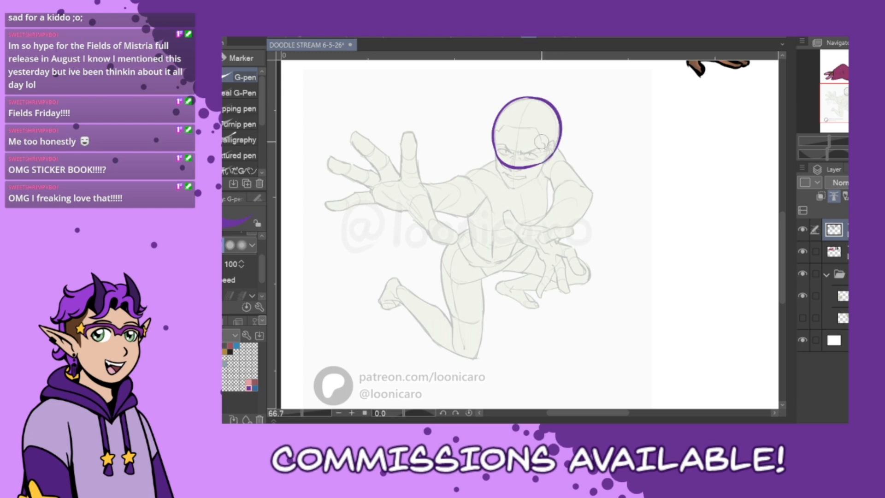
Draw a slightly slanted centre guideline down the face from the forehead to just below the chin.
drag(522, 105, 506, 198)
key(ctrl+z)
drag(522, 111, 509, 203)
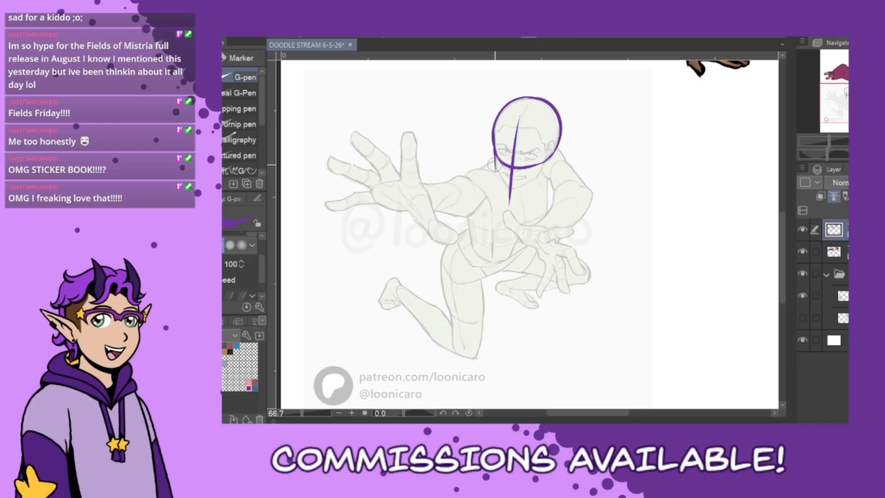
Draw the jaw on both sides of the face, tapering from the skull circle to a narrow chin.
key(ctrl+z)
mouse_move(493, 133)
mouse_down()
mouse_move(494, 176)
mouse_move(510, 203)
mouse_up()
key(ctrl+z)
drag(493, 167, 511, 199)
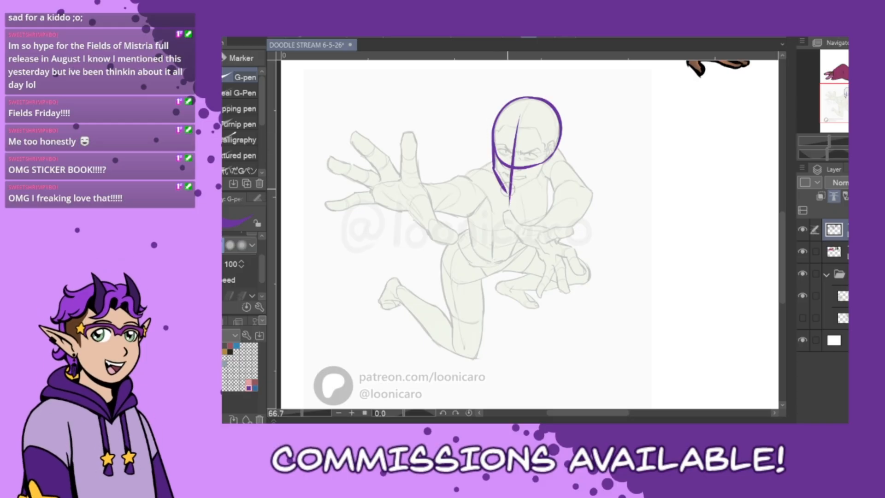
mouse_move(554, 144)
mouse_down()
mouse_move(537, 187)
mouse_move(516, 192)
mouse_move(540, 180)
mouse_up()
key(ctrl+z)
key(ctrl+z)
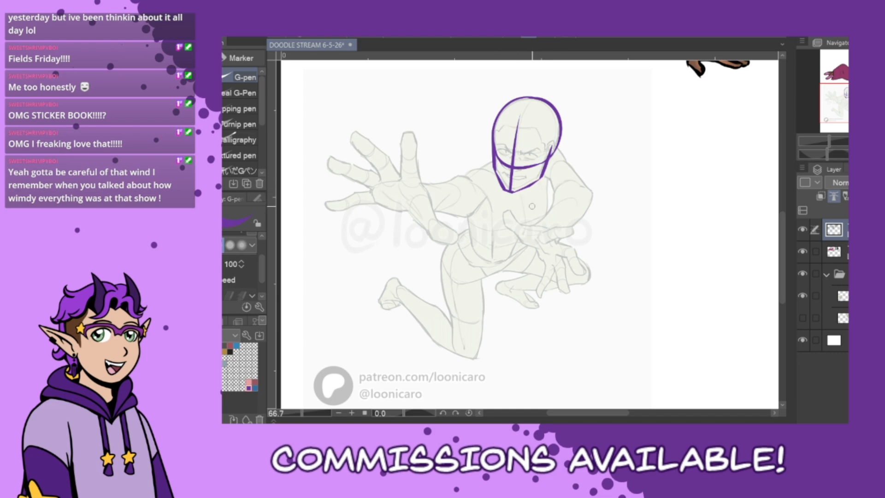
Strengthen the chin and lower jaw line and erase the construction lines inside the face.
scroll(532, 207, up, 4)
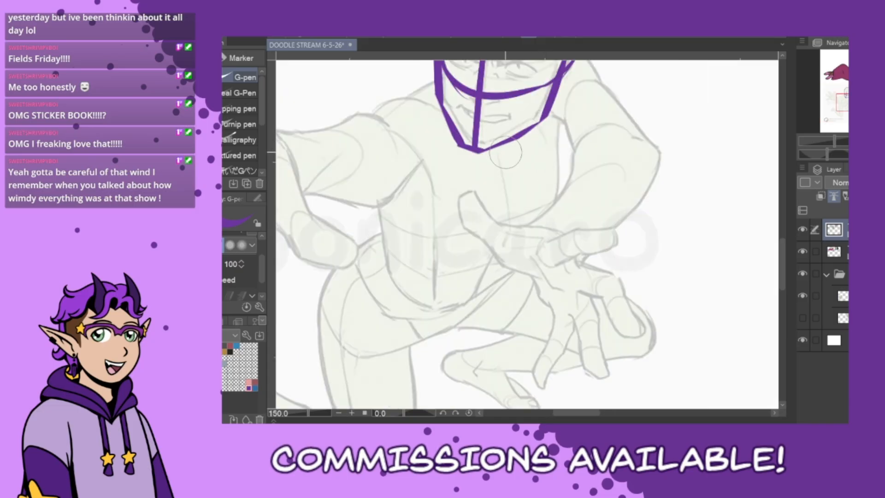
mouse_move(470, 150)
mouse_down()
mouse_move(485, 151)
mouse_move(547, 114)
mouse_up()
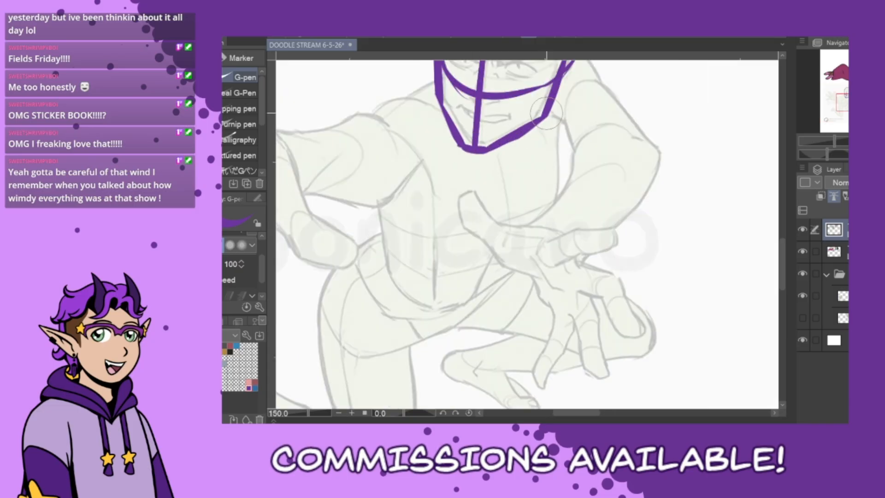
key(ctrl+z)
drag(475, 150, 549, 111)
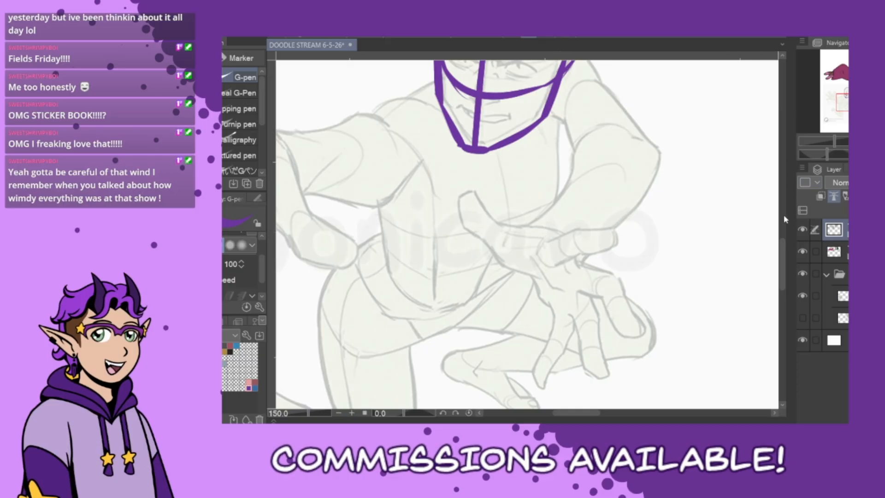
drag(782, 249, 784, 226)
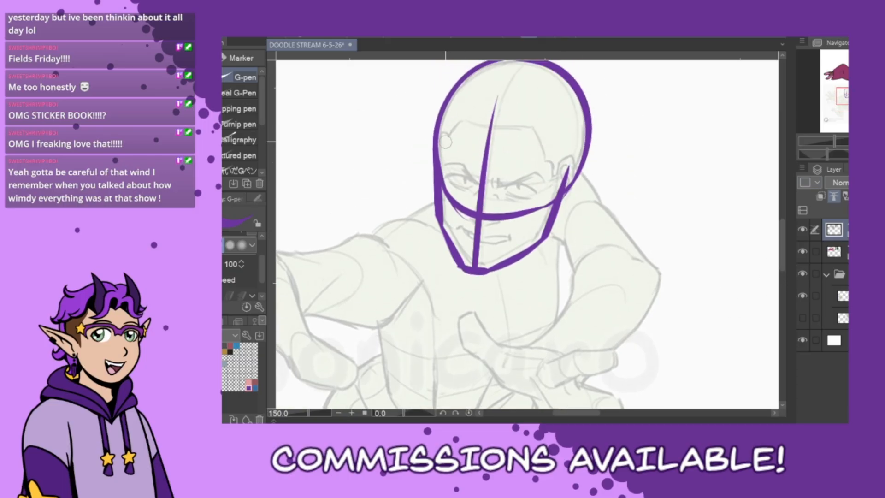
mouse_move(445, 141)
mouse_down()
mouse_move(444, 179)
mouse_move(451, 133)
mouse_move(458, 190)
mouse_move(471, 175)
mouse_move(480, 208)
mouse_move(503, 90)
mouse_move(472, 258)
mouse_move(530, 171)
mouse_move(537, 222)
mouse_move(549, 194)
mouse_move(543, 257)
mouse_up()
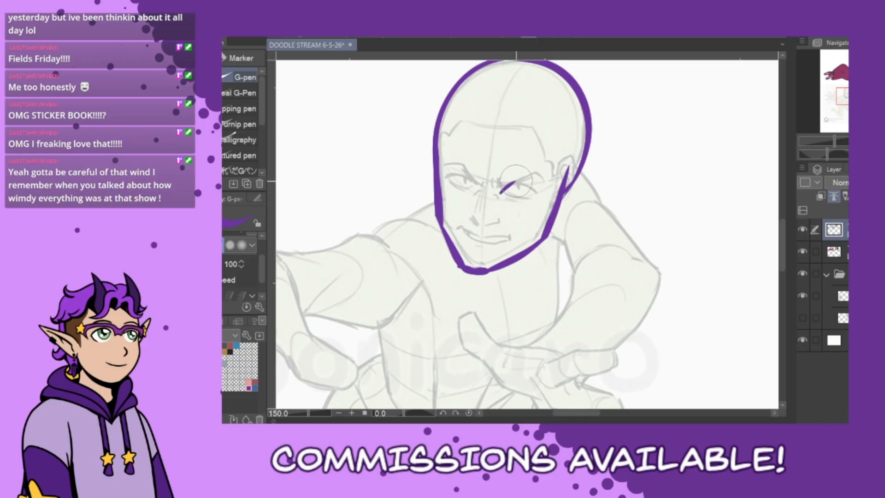
mouse_move(498, 197)
mouse_down()
mouse_move(540, 195)
mouse_move(513, 184)
mouse_move(535, 186)
mouse_up()
key(ctrl+z)
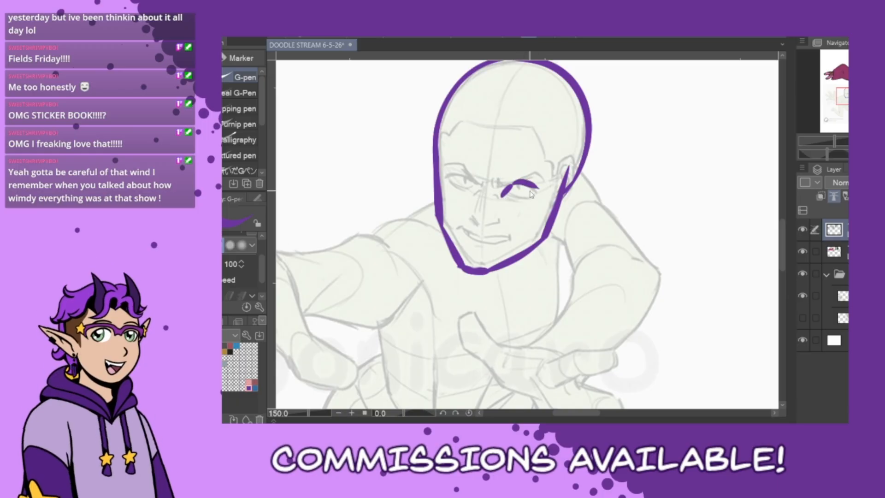
key(ctrl+z)
key(ctrl+z)
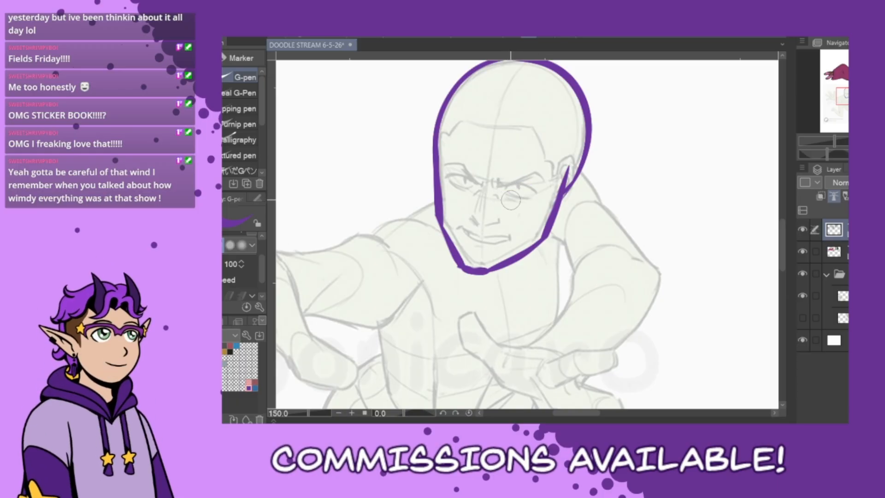
Draw the eye on the wider side of the face with an arched upper lid, pointed outer corner, lower lid and pupil.
drag(499, 194, 513, 184)
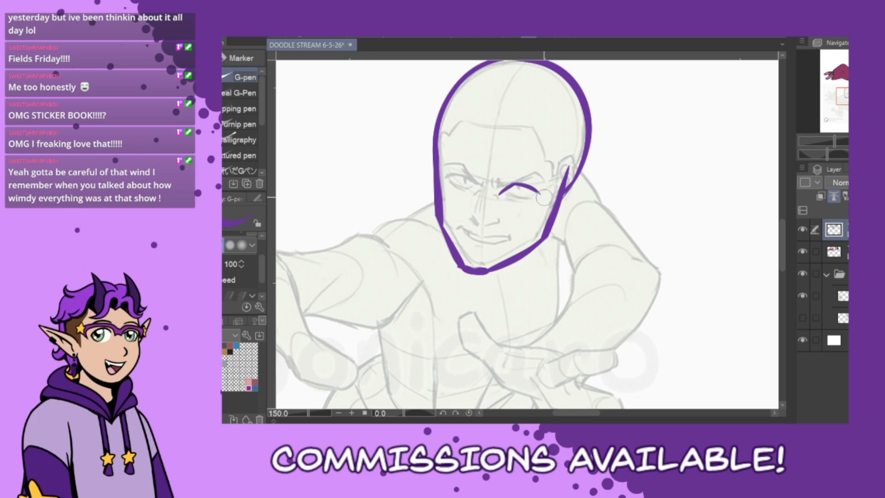
drag(534, 189, 547, 195)
drag(518, 210, 534, 206)
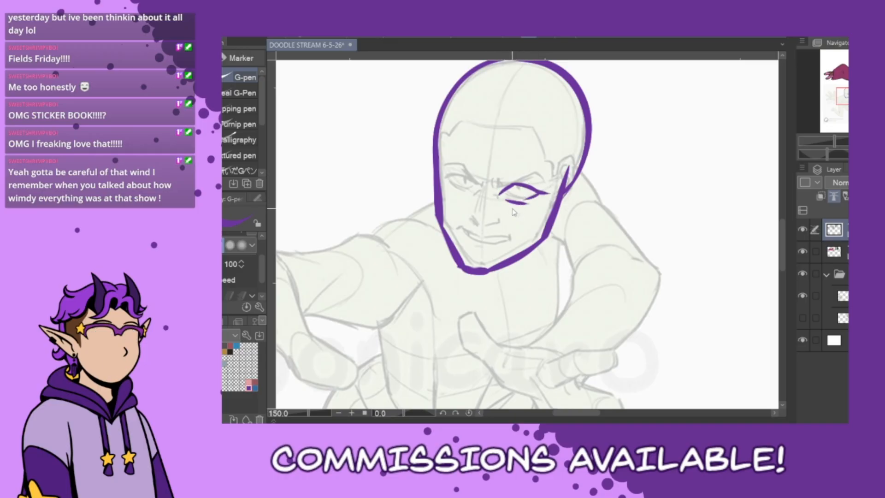
key(ctrl+z)
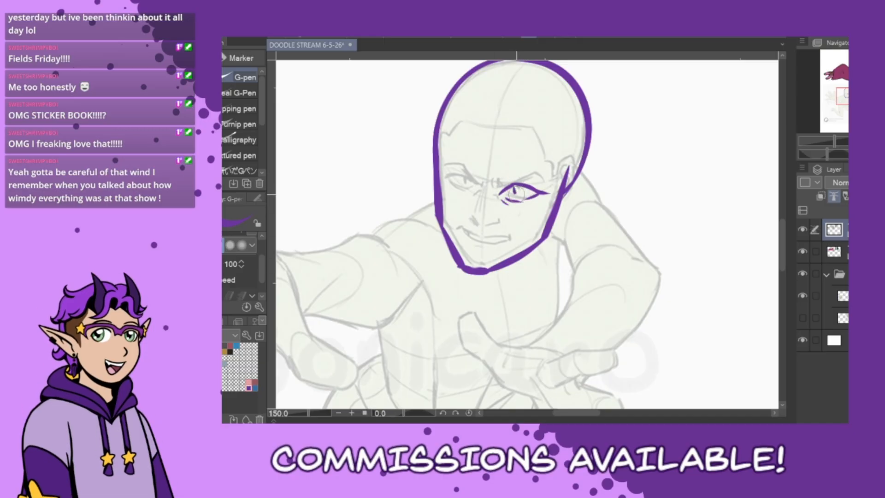
drag(516, 194, 520, 190)
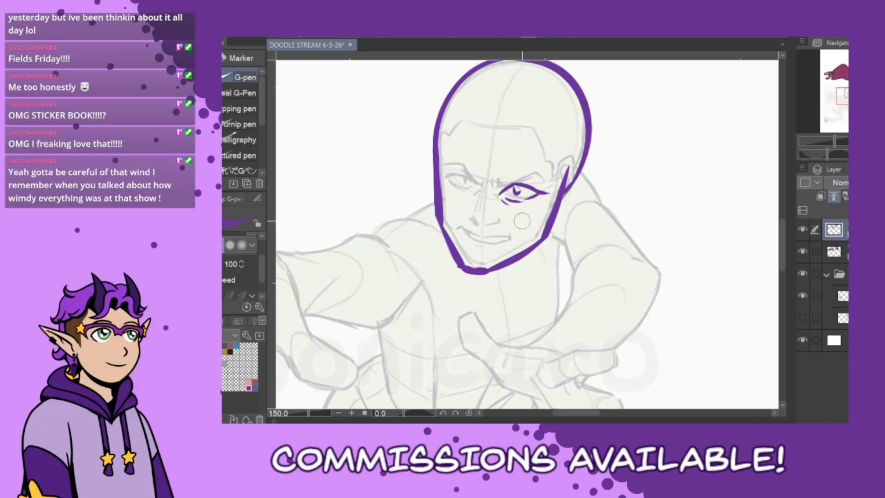
Select the drawn eye with the Selection pen and make a duplicate of it on a new layer, ready to transform.
key(m)
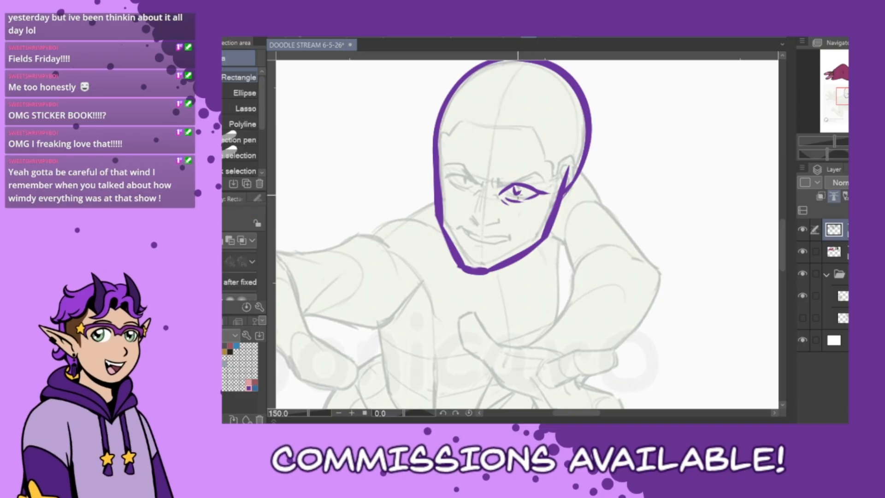
click(239, 139)
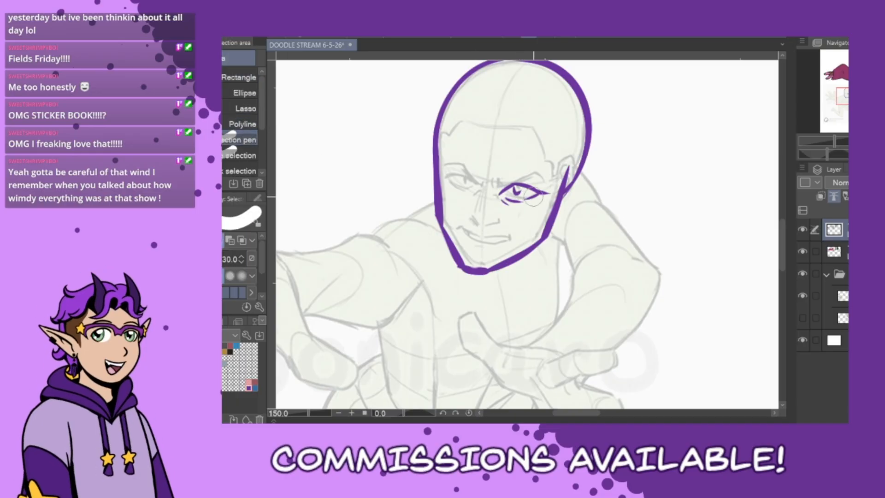
mouse_move(543, 192)
mouse_down()
mouse_move(504, 217)
mouse_move(535, 205)
mouse_up()
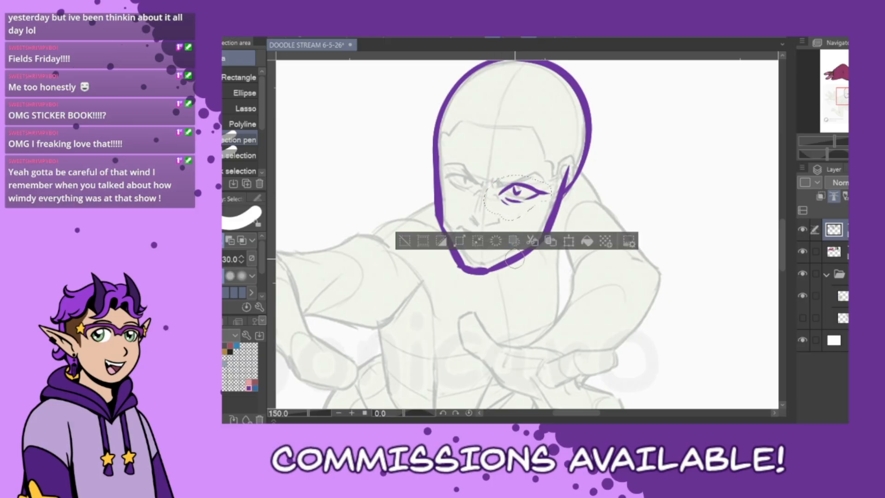
key(ctrl+t)
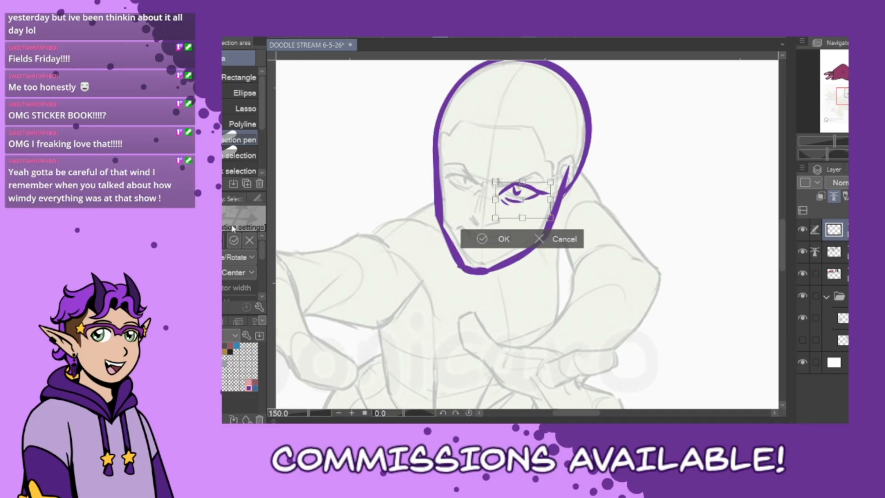
Flip the copied eye, rotate and fit it over the reference's other eye, and merge it into the sketch layer.
click(186, 240)
drag(610, 215, 607, 231)
drag(532, 215, 479, 198)
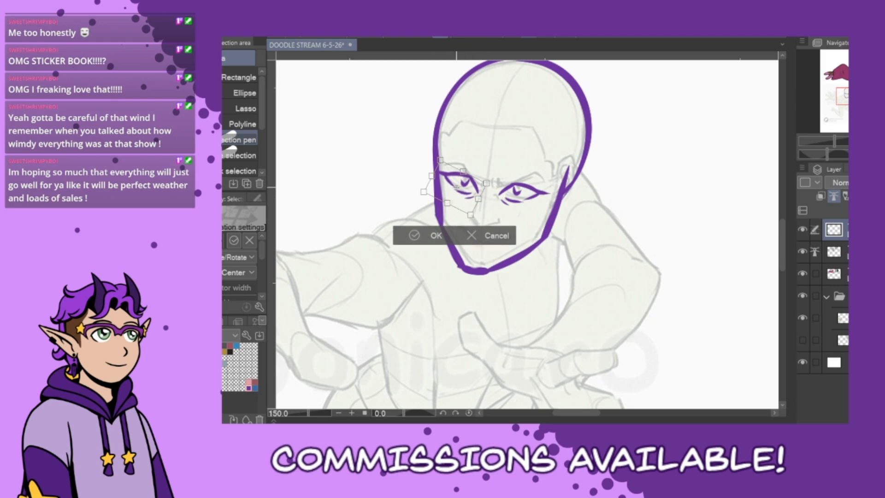
drag(435, 180, 433, 180)
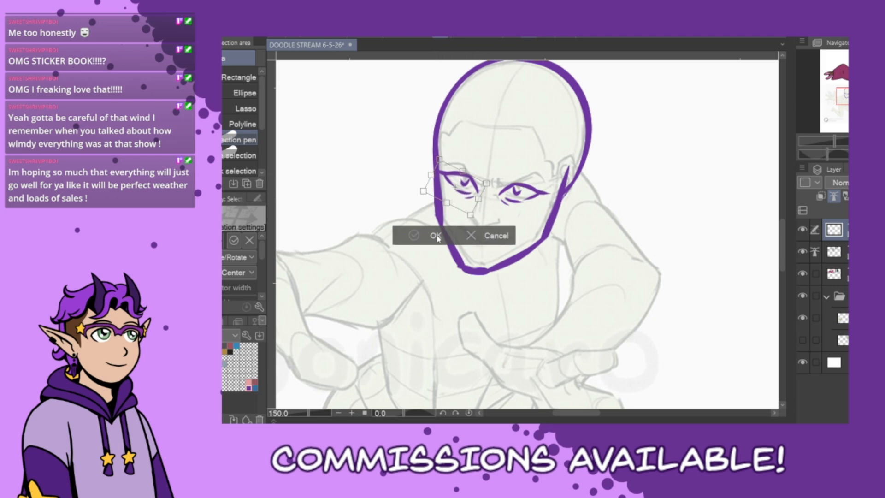
click(436, 236)
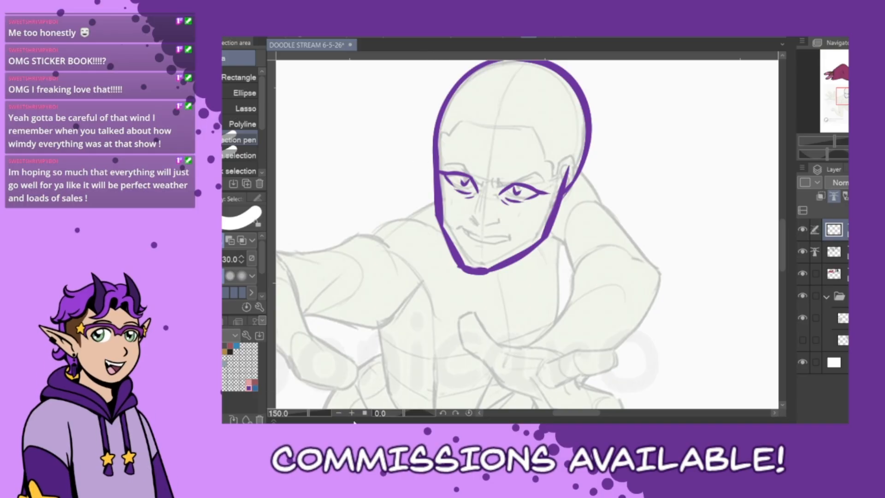
key(ctrl+e)
Erase the face outline beside the copied eye from the temple down to the lower jaw.
mouse_move(433, 169)
mouse_down()
mouse_move(446, 211)
mouse_move(438, 225)
mouse_up()
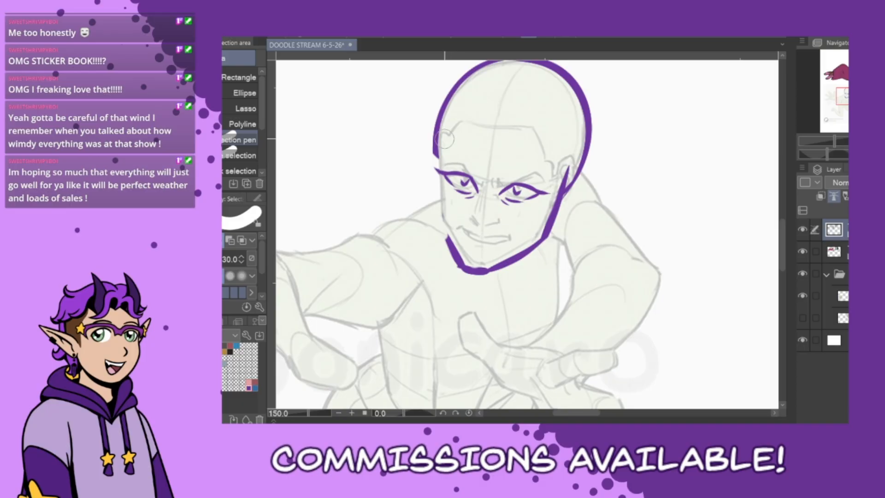
drag(436, 143, 439, 170)
key(ctrl+z)
Redraw the erased side of the face and the chin with a thinner G-pen line and reconnect the temple to the eye.
key(p)
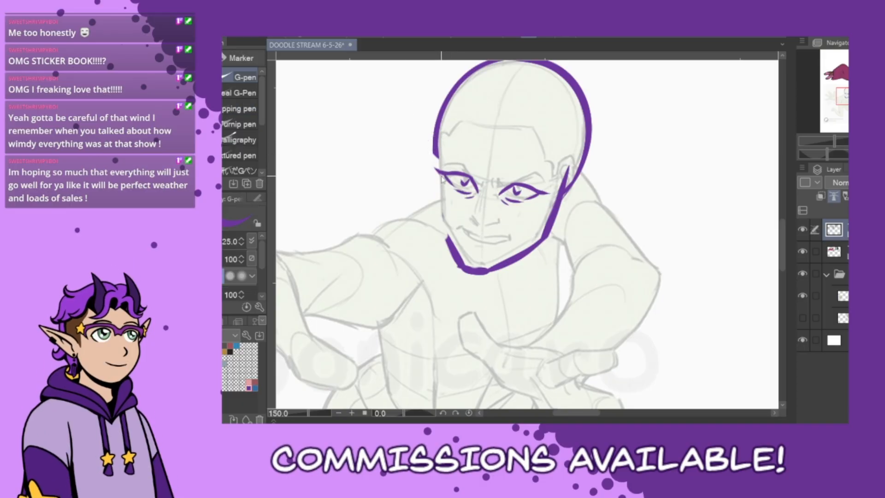
drag(437, 177, 453, 258)
key(ctrl+z)
drag(437, 186, 458, 261)
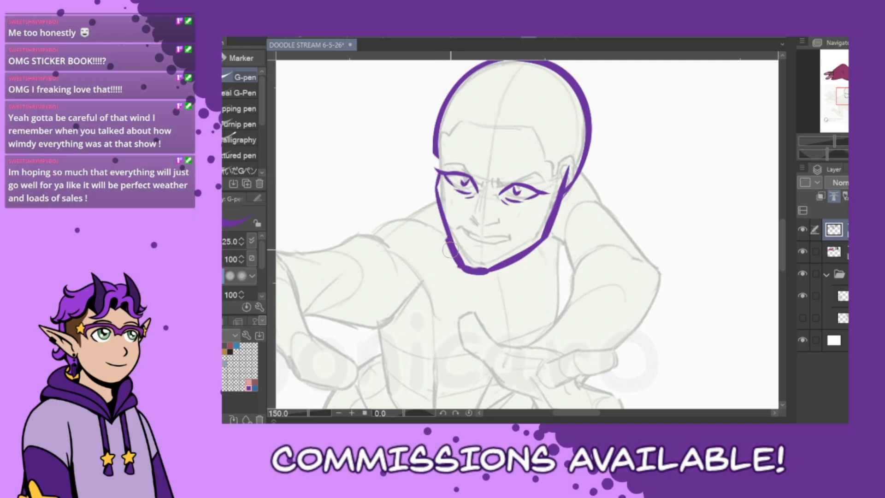
mouse_move(442, 231)
mouse_down()
mouse_move(456, 273)
mouse_move(479, 277)
mouse_up()
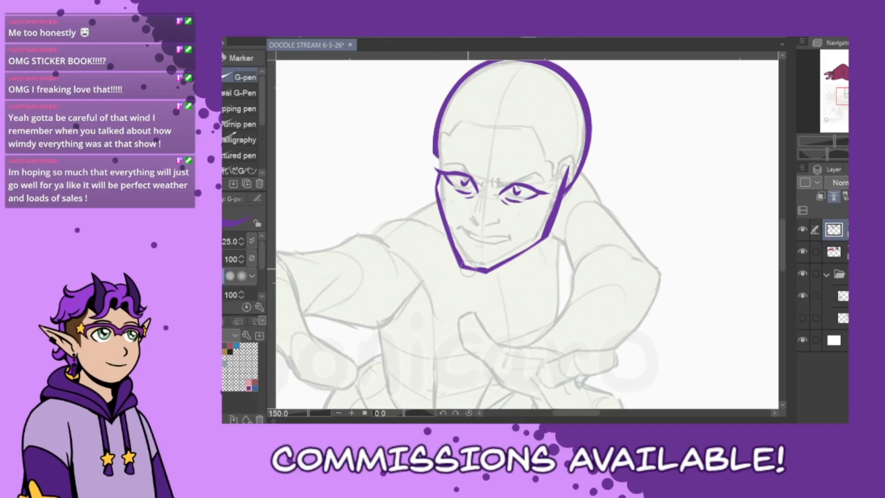
mouse_move(462, 267)
mouse_down()
mouse_move(482, 272)
mouse_move(549, 228)
mouse_move(484, 272)
mouse_move(542, 234)
mouse_up()
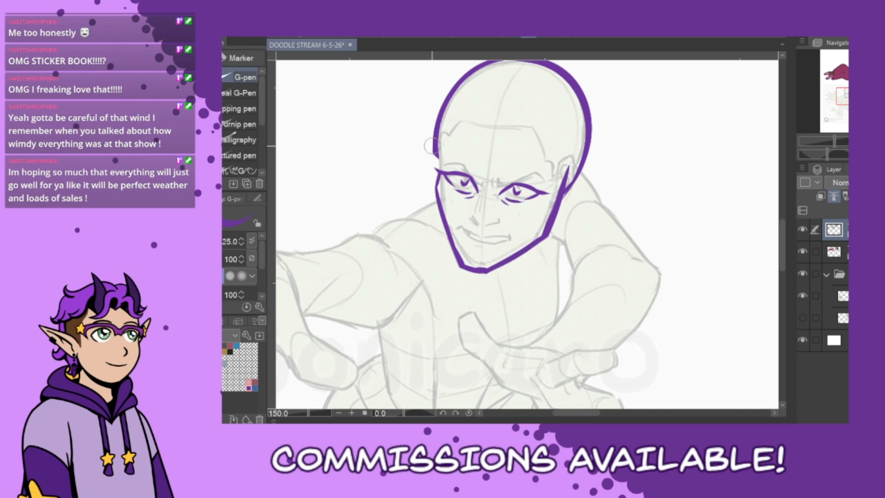
drag(434, 148, 437, 172)
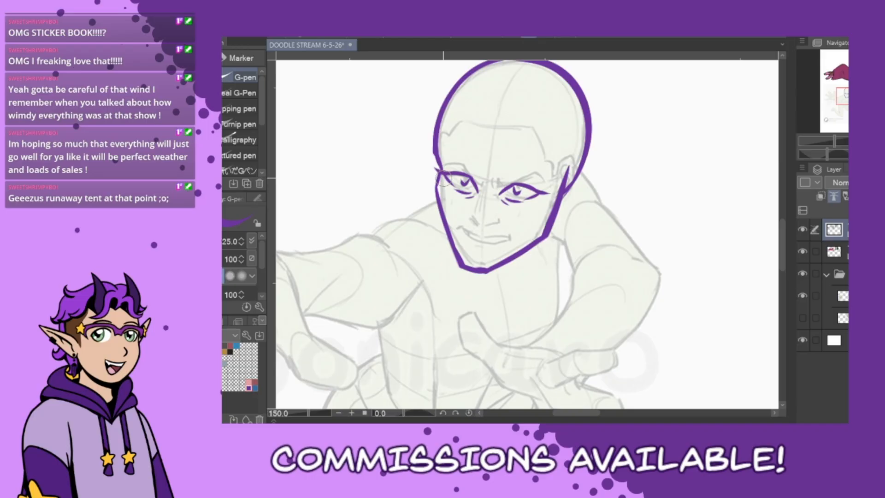
Draw an angled, angry eyebrow above the eye on the wider side of the face.
drag(497, 184, 549, 178)
key(ctrl+z)
mouse_move(497, 175)
mouse_down()
mouse_move(527, 167)
mouse_move(548, 174)
mouse_up()
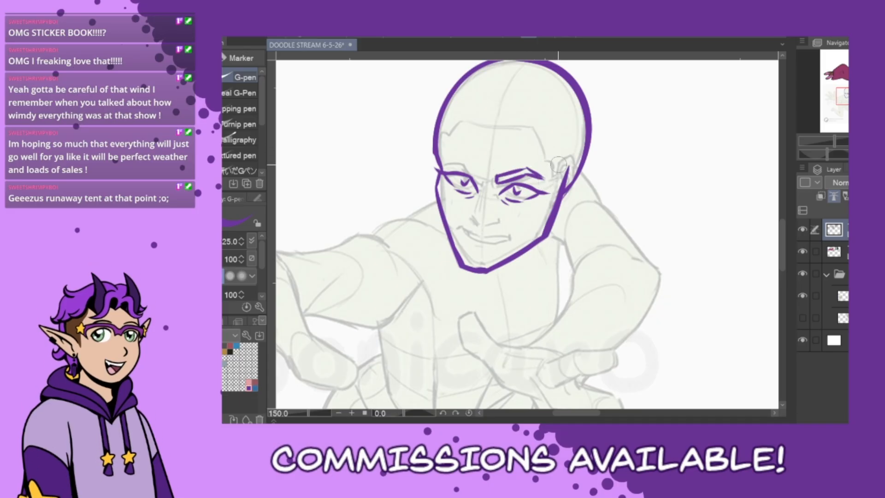
With the canvas view mirrored, draw the matching eyebrow above the copied eye and add a frown crease between the brows.
key(h)
mouse_move(574, 172)
mouse_down()
mouse_move(603, 151)
mouse_move(614, 159)
mouse_move(605, 150)
mouse_move(614, 155)
mouse_move(578, 177)
mouse_up()
key(ctrl+z)
key(ctrl+z)
mouse_move(579, 176)
mouse_down()
mouse_move(607, 163)
mouse_move(595, 154)
mouse_move(611, 154)
mouse_move(599, 156)
mouse_up()
key(ctrl+z)
key(ctrl+z)
key(ctrl+z)
mouse_move(597, 155)
mouse_down()
mouse_move(610, 157)
mouse_move(580, 167)
mouse_move(596, 153)
mouse_move(577, 176)
mouse_move(617, 155)
mouse_up()
key(ctrl+z)
key(ctrl+z)
key(ctrl+z)
key(ctrl+z)
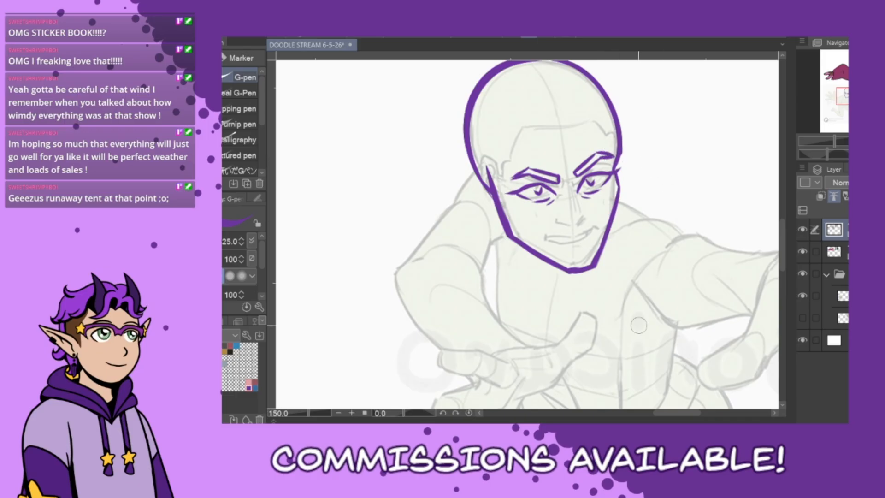
drag(570, 174, 571, 189)
key(h)
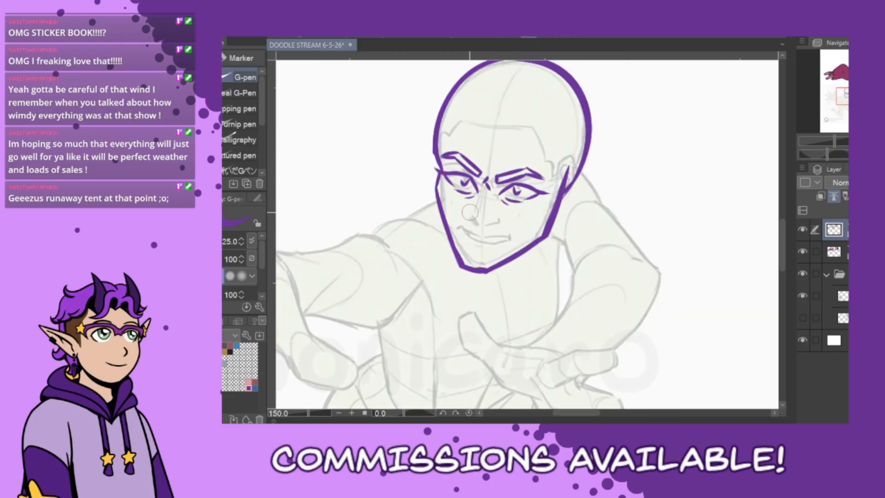
Draw the nose with a short curved stroke and dot two beauty marks under the eye on the wider side of the face.
drag(470, 211, 489, 220)
key(ctrl+z)
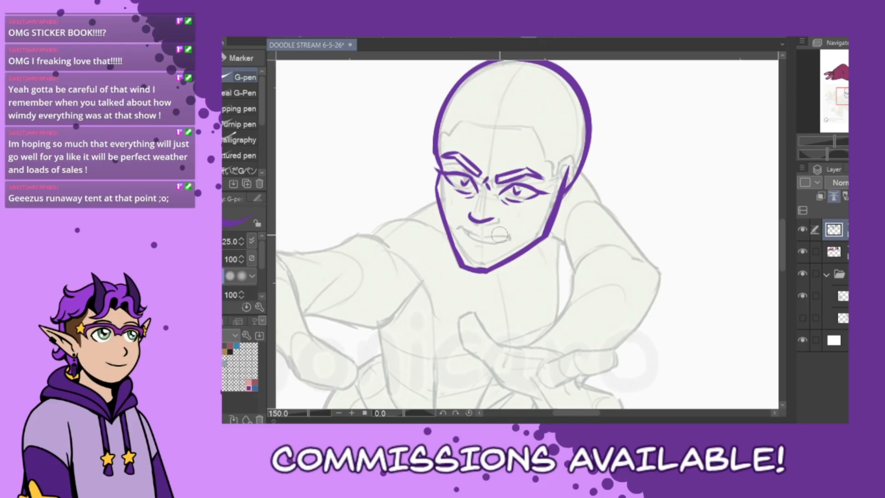
click(534, 203)
click(523, 205)
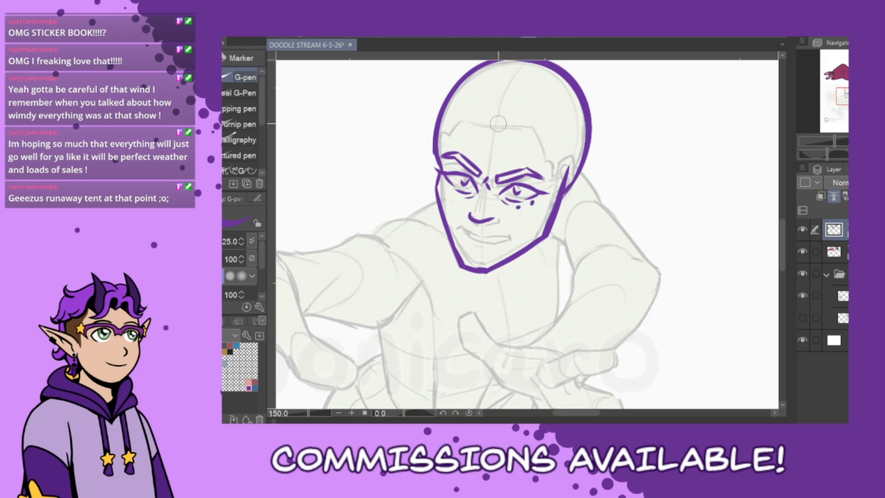
Draw a hairline dipping at the centre of the forehead and a frowning mouth with a crease at its corner.
mouse_move(491, 133)
mouse_down()
mouse_move(532, 137)
mouse_move(462, 122)
mouse_up()
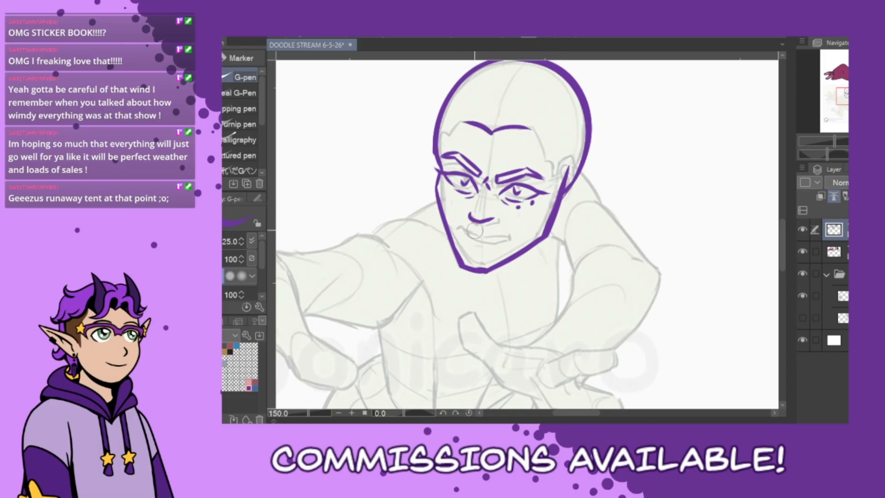
drag(458, 230, 518, 234)
drag(459, 235, 517, 240)
key(ctrl+z)
mouse_move(458, 230)
mouse_down()
mouse_move(486, 245)
mouse_move(523, 243)
mouse_up()
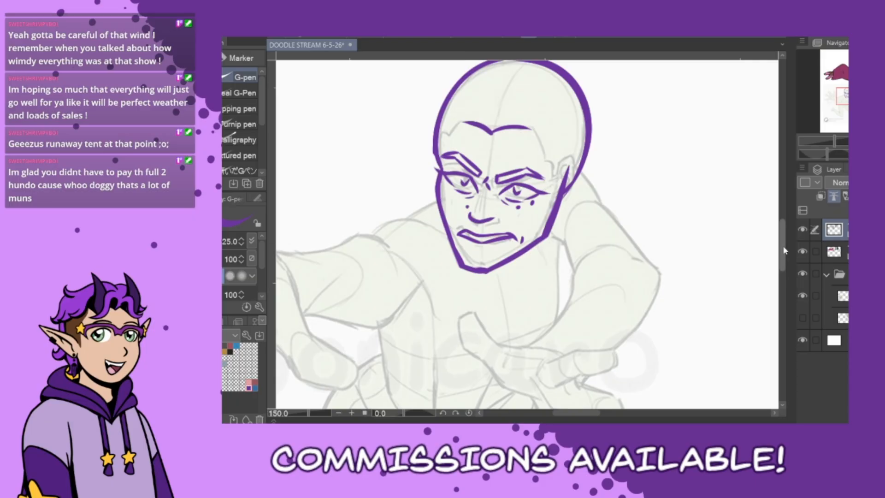
Erase the short hairline and redraw it thinner, curving down the temple on the wider side of the face.
scroll(462, 286, up, 3)
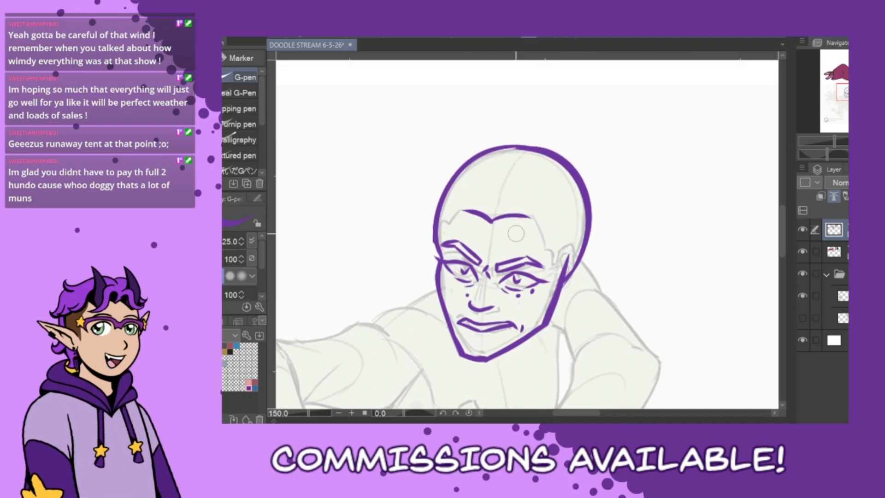
mouse_move(542, 219)
mouse_down()
mouse_move(481, 220)
mouse_move(497, 215)
mouse_up()
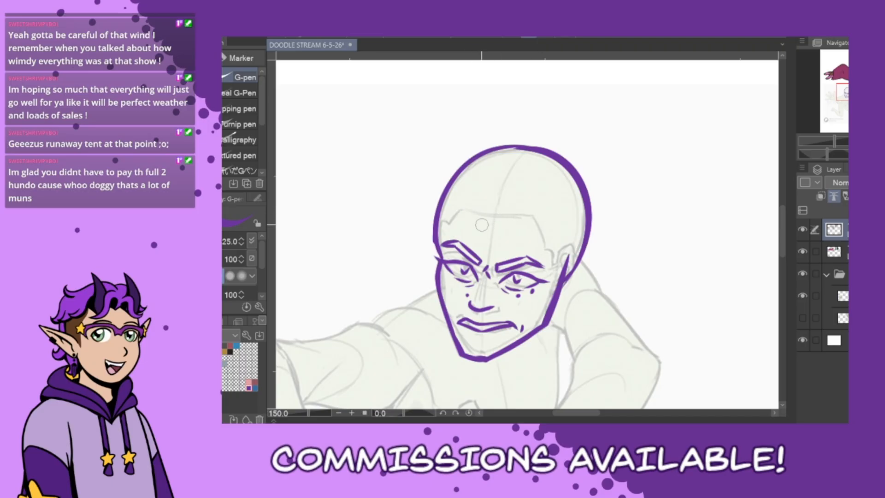
mouse_move(460, 209)
mouse_down()
mouse_move(492, 230)
mouse_move(545, 218)
mouse_move(498, 225)
mouse_move(542, 221)
mouse_move(554, 282)
mouse_move(584, 245)
mouse_move(580, 253)
mouse_move(620, 244)
mouse_move(709, 250)
mouse_up()
Draw a very long pointed ear extending outward from the wider side of the head.
key(ctrl+z)
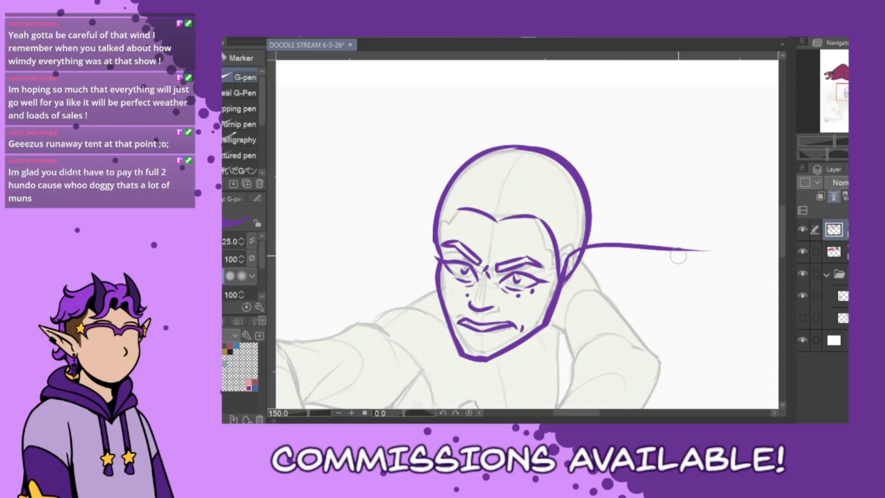
key(ctrl+z)
mouse_move(560, 275)
mouse_down()
mouse_move(582, 248)
mouse_move(749, 248)
mouse_up()
mouse_move(559, 297)
mouse_down()
mouse_move(661, 276)
mouse_move(733, 253)
mouse_up()
key(ctrl+z)
drag(559, 298, 750, 247)
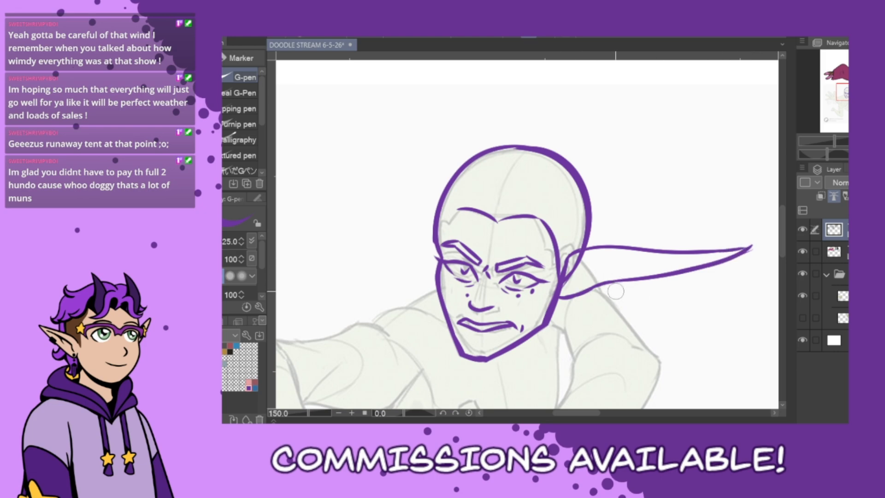
Erase the head outline crossing the ear's base, tidy the jaw join, and draw the inner-ear fold lines.
drag(583, 259, 555, 297)
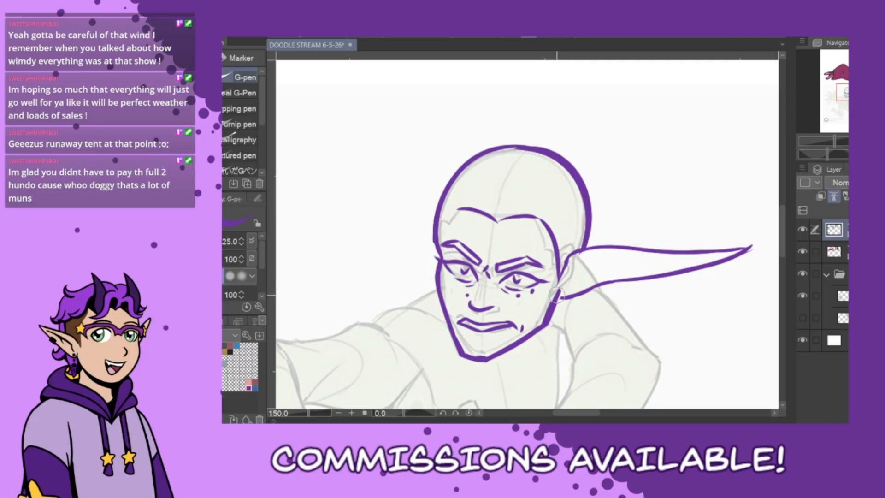
drag(558, 291, 575, 295)
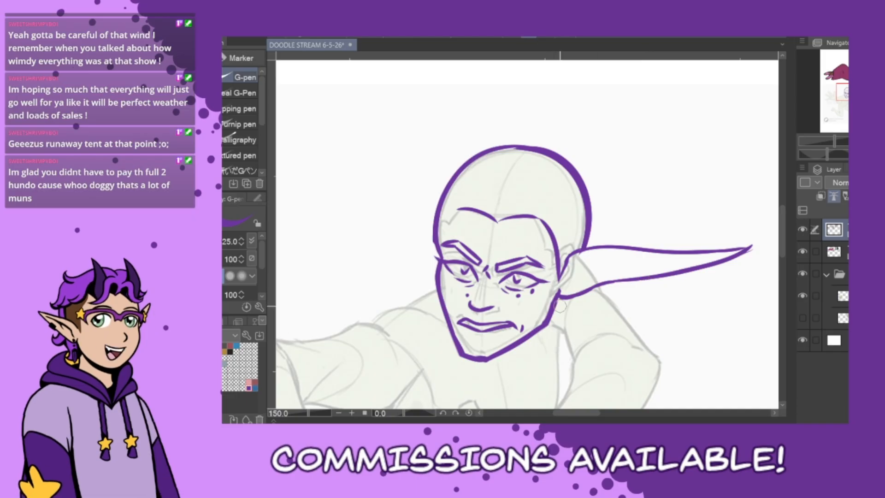
mouse_move(726, 251)
mouse_down()
mouse_move(592, 263)
mouse_move(570, 282)
mouse_up()
drag(629, 267, 606, 275)
drag(666, 265, 654, 270)
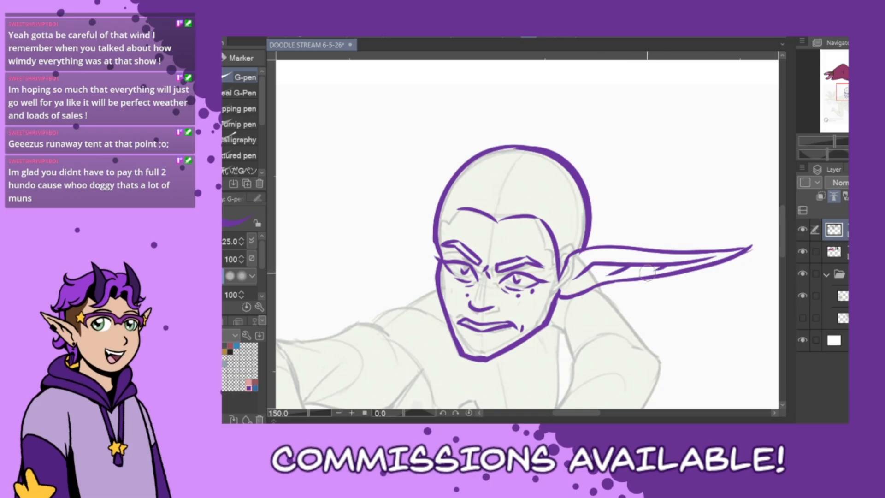
Select the finished ear and duplicate it onto a new layer.
key(m)
mouse_move(756, 248)
mouse_down()
mouse_move(565, 297)
mouse_move(596, 253)
mouse_move(751, 248)
mouse_move(654, 272)
mouse_up()
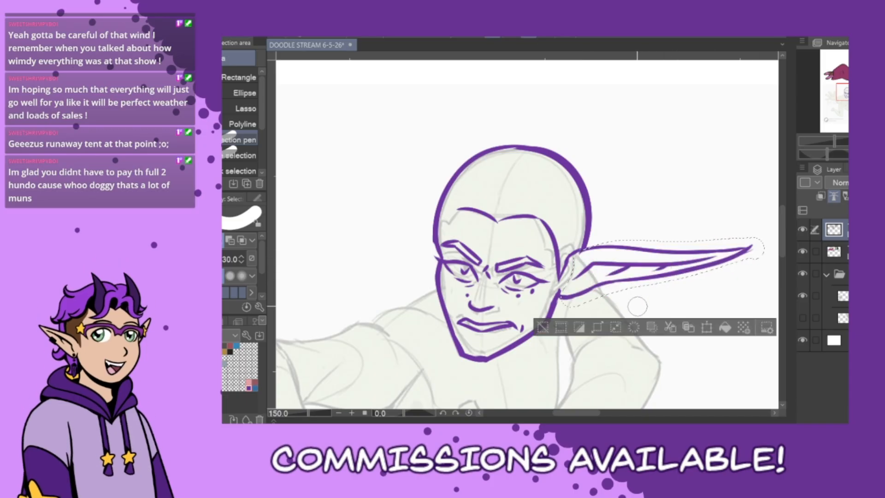
key(ctrl+d)
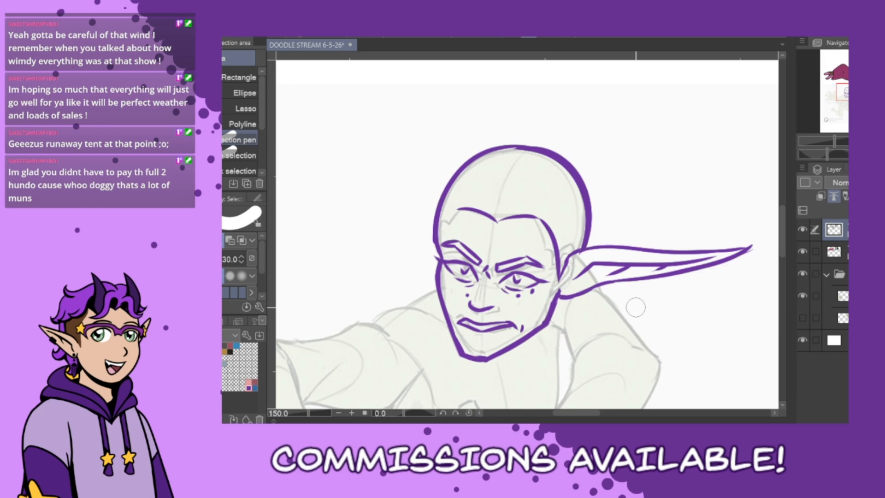
key(ctrl+shift+n)
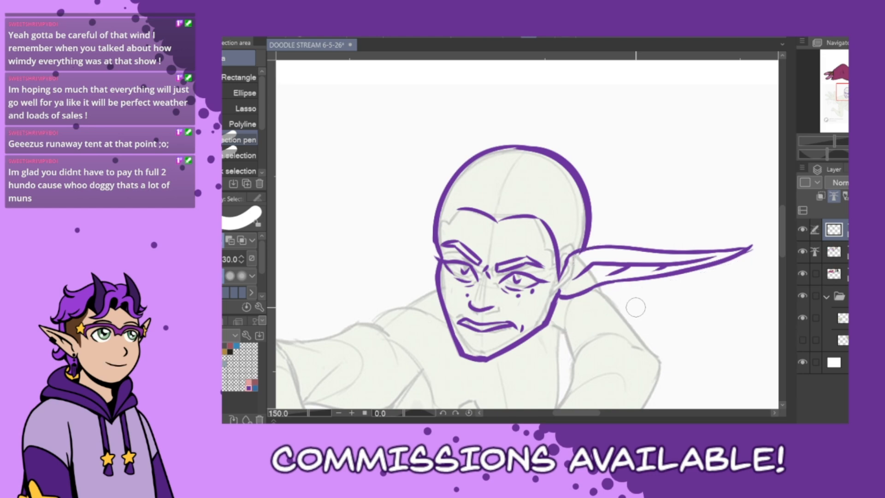
Flip the copied ear, rotate and fit it against the opposite side of the head, and erase the part overlapping the face.
key(ctrl+t)
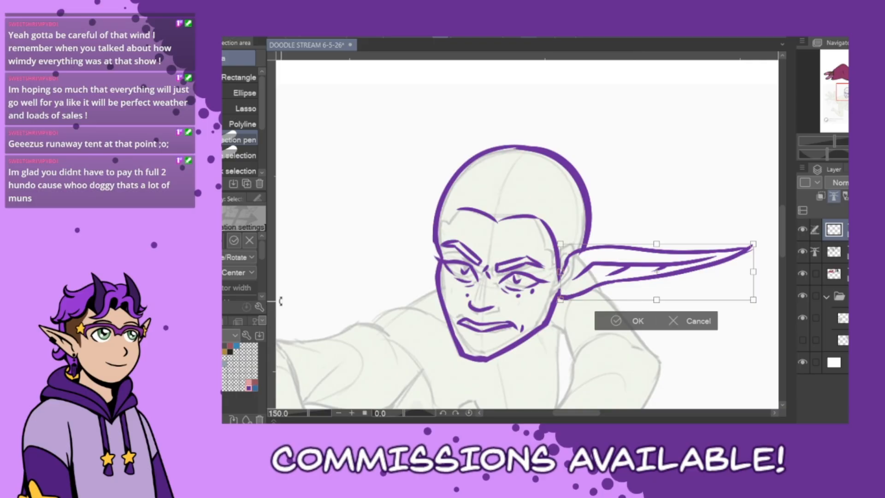
click(194, 240)
drag(756, 286, 476, 297)
drag(579, 306, 583, 282)
drag(477, 282, 435, 279)
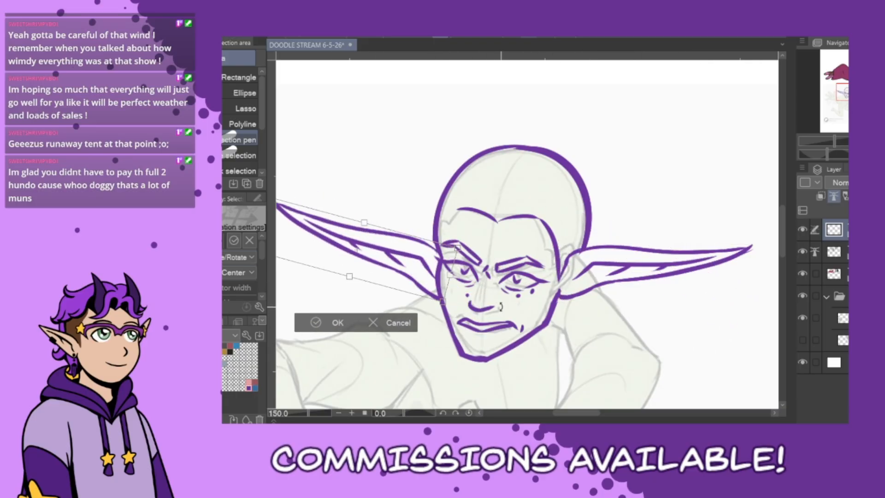
drag(501, 301, 504, 286)
drag(422, 288, 464, 285)
drag(304, 236, 287, 244)
click(364, 314)
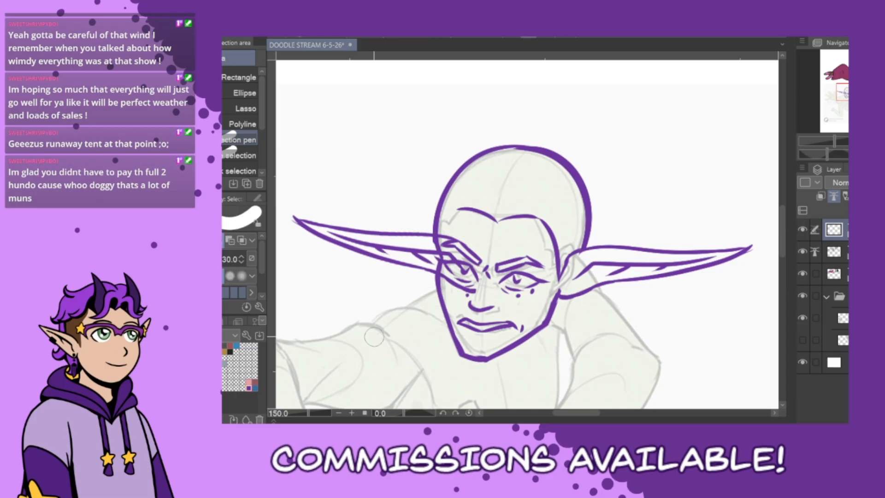
mouse_move(449, 226)
mouse_down()
mouse_move(458, 293)
mouse_move(450, 309)
mouse_up()
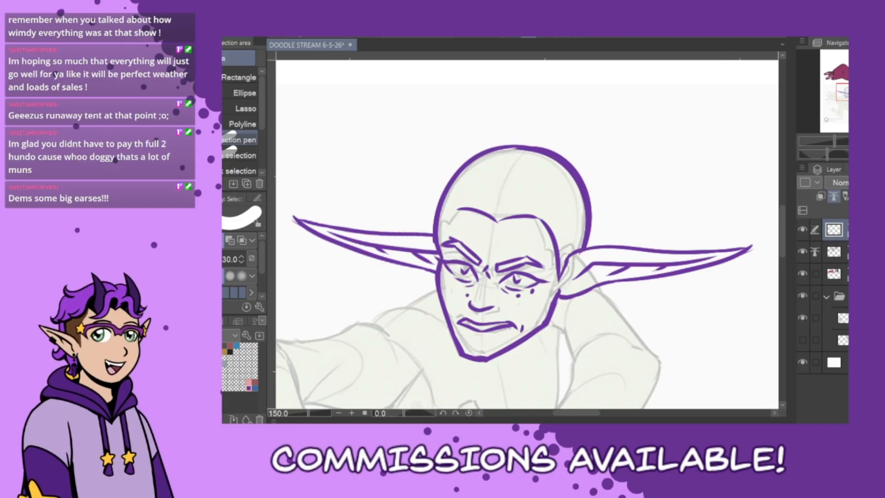
Draw a rounded lobe of hair from the hairline up over the narrower side of the skull, joining it to the crown.
mouse_move(782, 239)
mouse_down()
mouse_move(783, 260)
mouse_move(784, 237)
mouse_up()
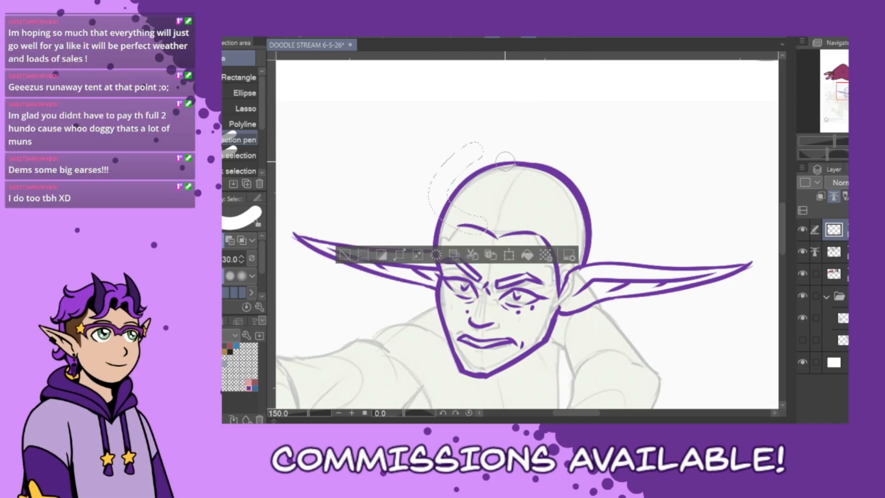
key(p)
mouse_move(497, 237)
mouse_down()
mouse_move(454, 215)
mouse_move(452, 201)
mouse_move(509, 155)
mouse_move(459, 171)
mouse_move(530, 164)
mouse_move(480, 169)
mouse_up()
key(ctrl+z)
mouse_move(447, 196)
mouse_down()
mouse_move(472, 166)
mouse_move(535, 165)
mouse_move(491, 162)
mouse_move(439, 204)
mouse_up()
key(ctrl+z)
key(ctrl+z)
key(ctrl+z)
key(ctrl+z)
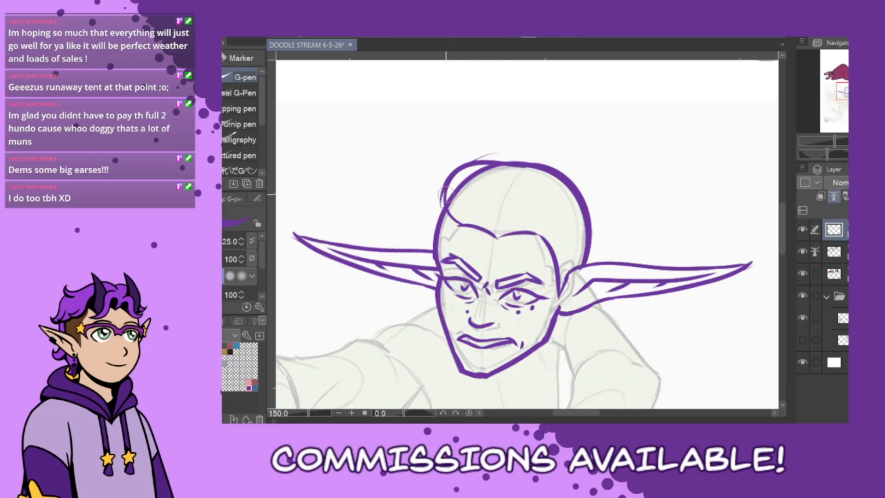
key(ctrl+z)
key(ctrl+z)
mouse_move(529, 166)
mouse_down()
mouse_move(490, 162)
mouse_move(445, 206)
mouse_move(462, 226)
mouse_move(490, 161)
mouse_move(505, 164)
mouse_move(456, 178)
mouse_move(461, 225)
mouse_up()
key(ctrl+z)
key(ctrl+z)
key(ctrl+z)
drag(479, 161, 459, 225)
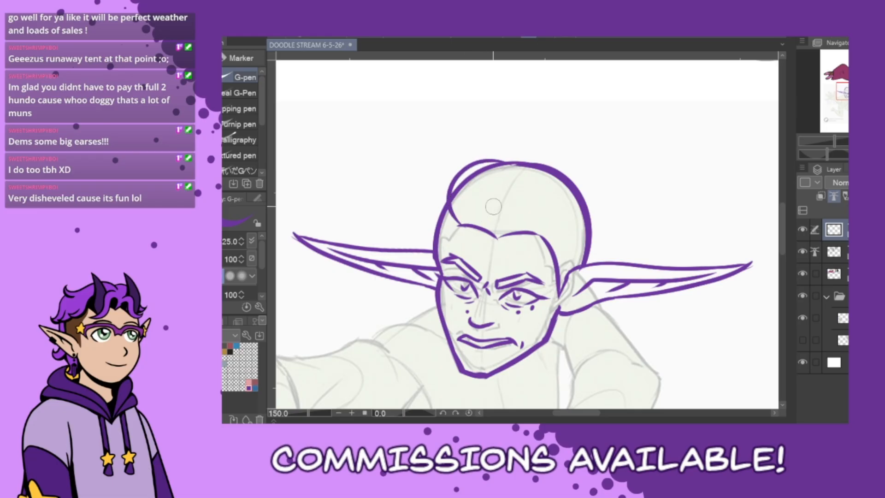
drag(502, 158, 538, 171)
Draw a second hair lobe sweeping from the centre of the hairline and bulging past the skull on the wider side.
drag(519, 236, 592, 225)
drag(593, 221, 586, 192)
key(ctrl+z)
mouse_move(502, 235)
mouse_down()
mouse_move(592, 210)
mouse_move(573, 185)
mouse_up()
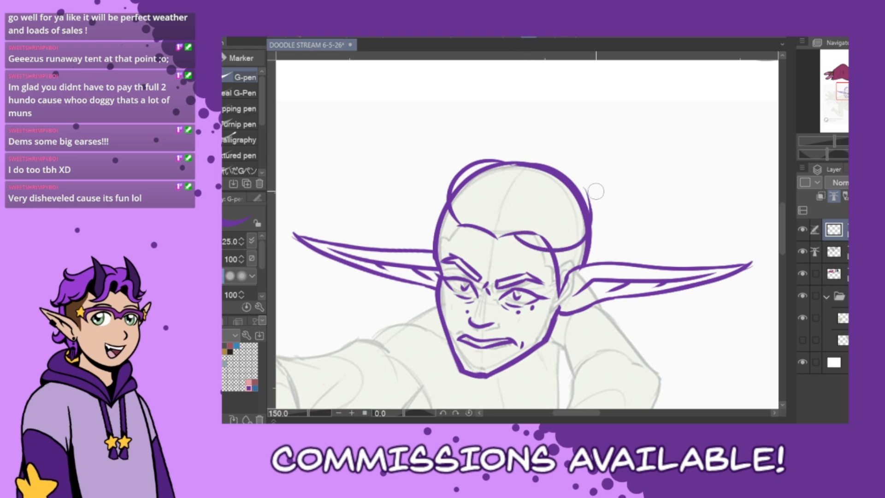
drag(515, 236, 590, 240)
key(ctrl+z)
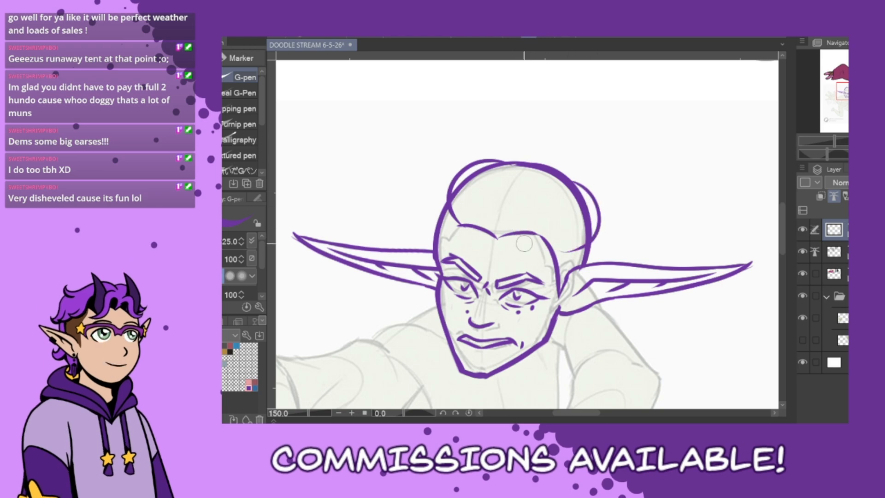
mouse_move(504, 236)
mouse_down()
mouse_move(542, 246)
mouse_move(585, 241)
mouse_up()
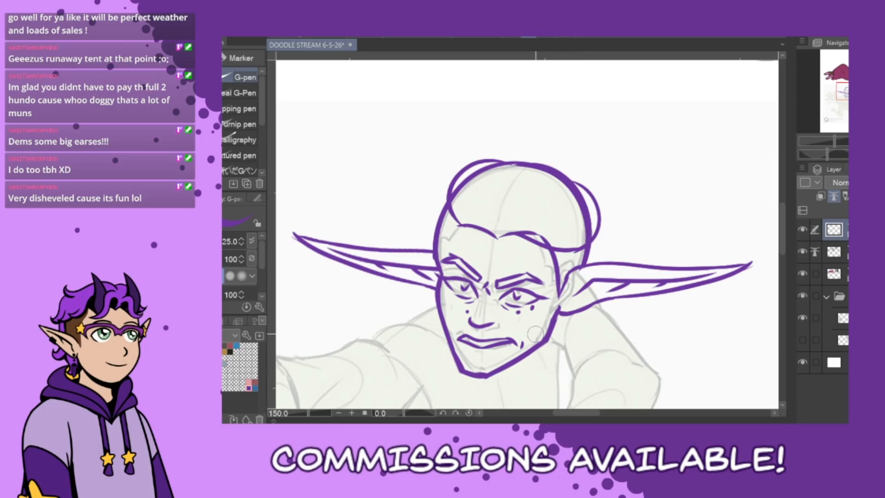
Add sweeping curves from the crown into the larger hair lobe and merge the layer into the head drawing below.
mouse_move(515, 224)
mouse_down()
mouse_move(559, 242)
mouse_move(584, 236)
mouse_up()
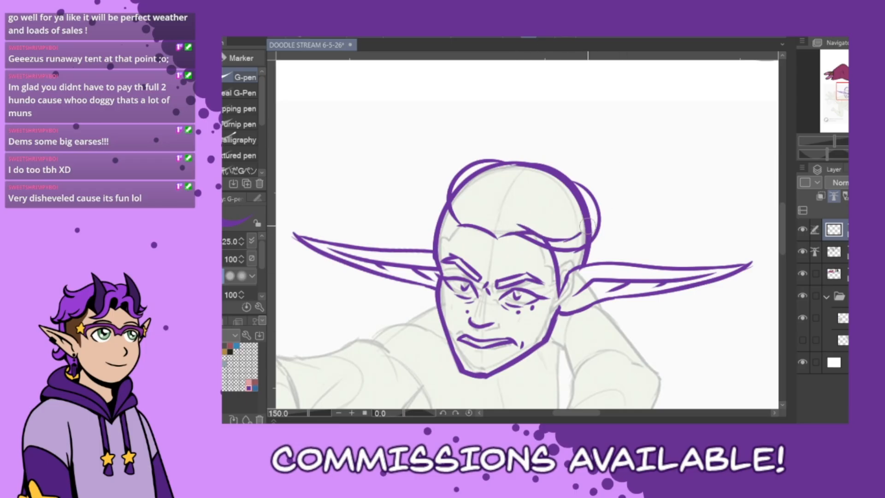
mouse_move(569, 170)
mouse_down()
mouse_move(563, 203)
mouse_move(532, 226)
mouse_move(570, 202)
mouse_move(518, 224)
mouse_up()
key(ctrl+z)
drag(574, 186, 555, 211)
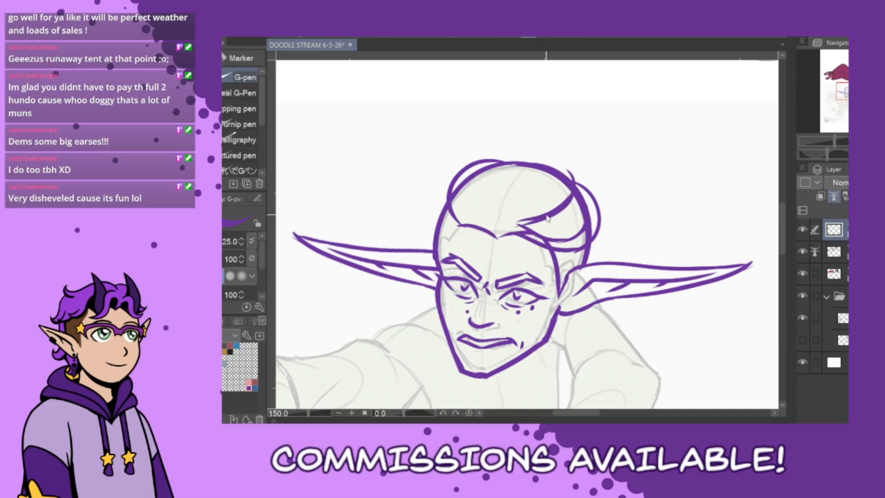
key(ctrl+z)
key(ctrl+z)
key(ctrl+y)
mouse_move(568, 170)
mouse_down()
mouse_move(557, 212)
mouse_move(531, 221)
mouse_move(560, 217)
mouse_move(568, 170)
mouse_up()
key(ctrl+z)
key(ctrl+z)
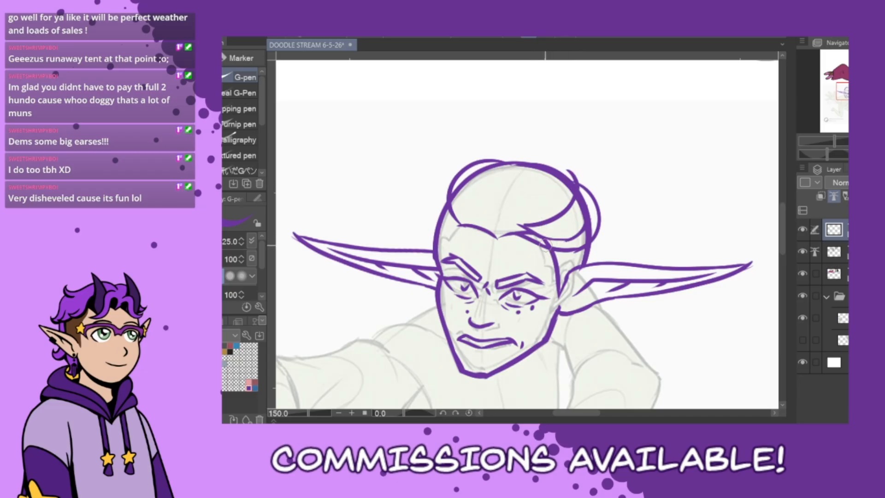
key(ctrl+e)
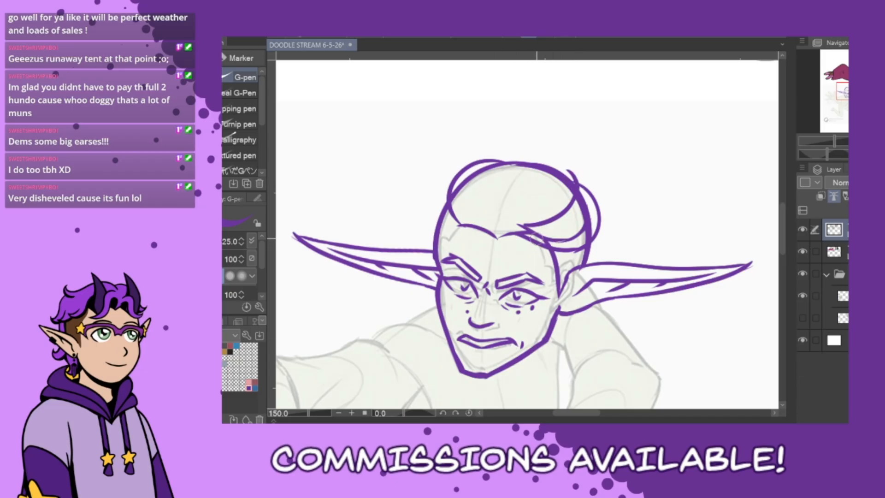
Draw a loose curl of hair falling from the crown over the centre of the forehead.
mouse_move(521, 228)
mouse_down()
mouse_move(567, 248)
mouse_move(555, 241)
mouse_move(589, 232)
mouse_move(591, 212)
mouse_move(573, 244)
mouse_move(588, 233)
mouse_move(583, 198)
mouse_move(591, 224)
mouse_move(562, 242)
mouse_move(588, 217)
mouse_move(589, 201)
mouse_move(570, 251)
mouse_up()
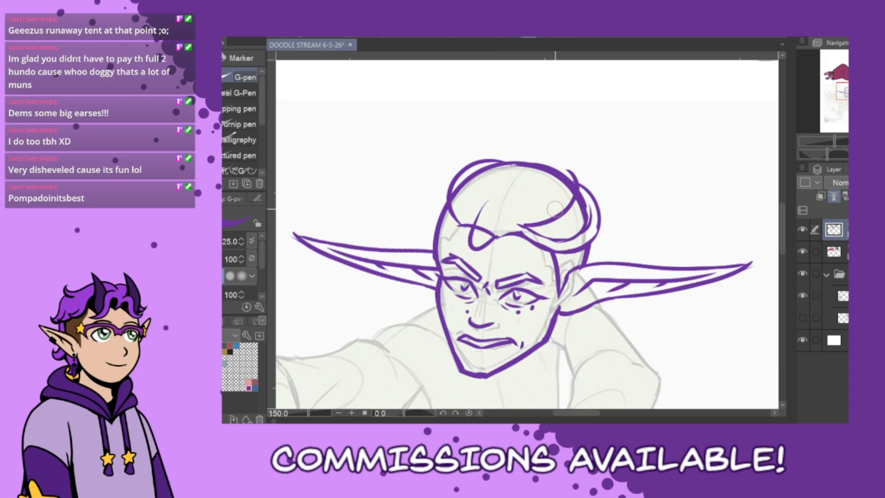
mouse_move(491, 185)
mouse_down()
mouse_move(463, 223)
mouse_move(497, 237)
mouse_move(504, 188)
mouse_move(516, 182)
mouse_move(477, 220)
mouse_move(492, 237)
mouse_up()
key(ctrl+z)
key(ctrl+z)
key(ctrl+z)
key(ctrl+z)
key(ctrl+z)
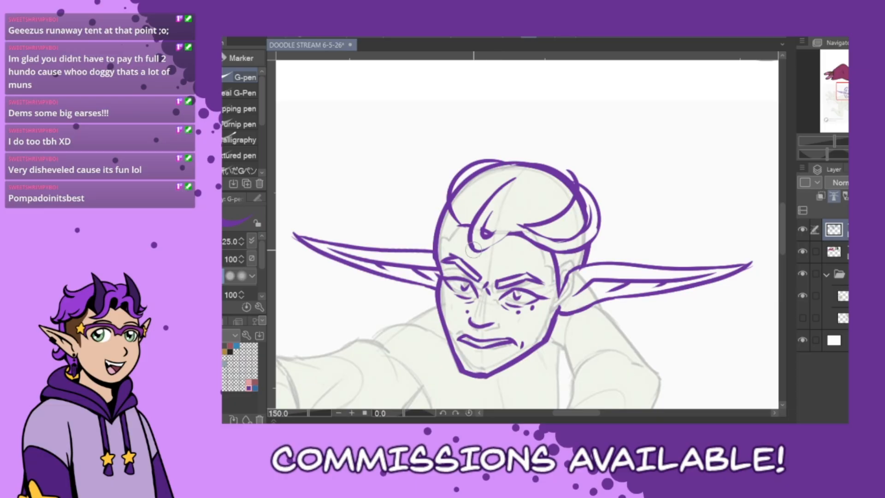
drag(474, 251, 508, 233)
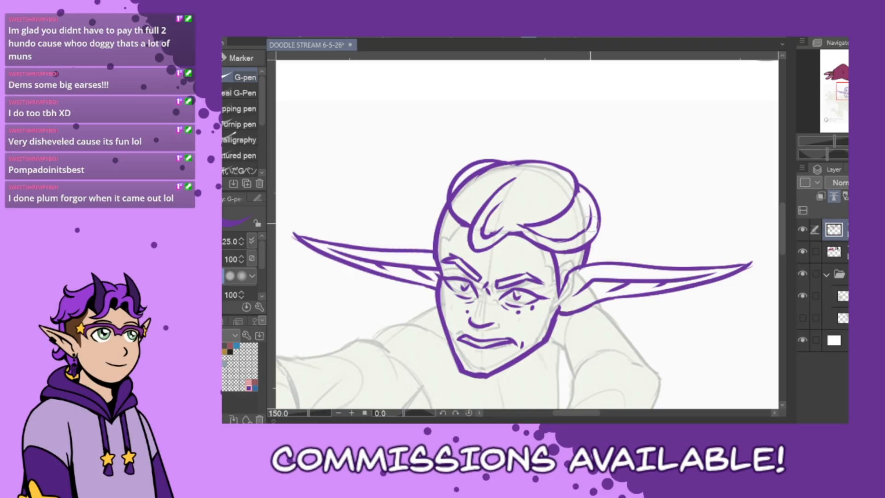
Draw curved strand lines following the sweep of the hair lobe on the wider side of the head.
drag(578, 190, 581, 233)
mouse_move(525, 229)
mouse_down()
mouse_move(582, 215)
mouse_move(581, 202)
mouse_up()
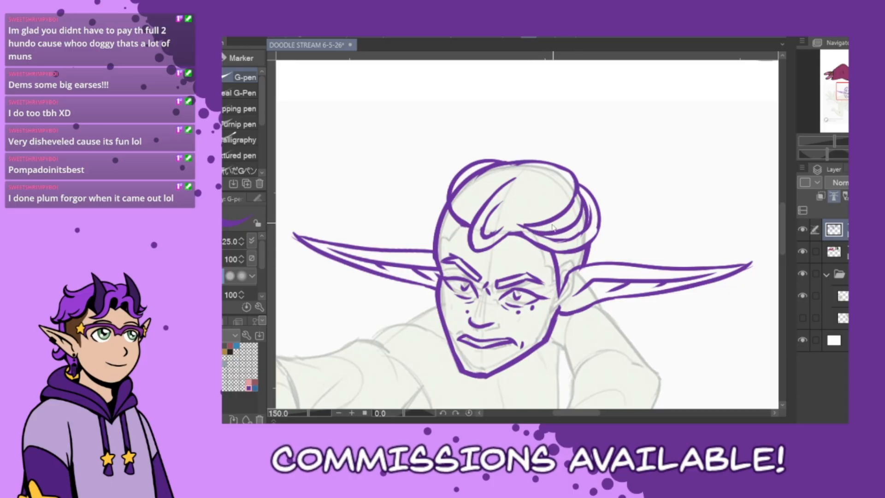
key(ctrl+z)
mouse_move(526, 224)
mouse_down()
mouse_move(562, 225)
mouse_move(576, 188)
mouse_up()
key(ctrl+z)
mouse_move(526, 224)
mouse_down()
mouse_move(570, 219)
mouse_move(576, 188)
mouse_move(526, 221)
mouse_move(578, 191)
mouse_move(573, 184)
mouse_move(538, 231)
mouse_move(531, 228)
mouse_move(587, 209)
mouse_move(579, 192)
mouse_up()
key(ctrl+z)
key(ctrl+z)
mouse_move(535, 230)
mouse_down()
mouse_move(582, 200)
mouse_move(581, 189)
mouse_move(579, 210)
mouse_move(579, 194)
mouse_up()
key(ctrl+z)
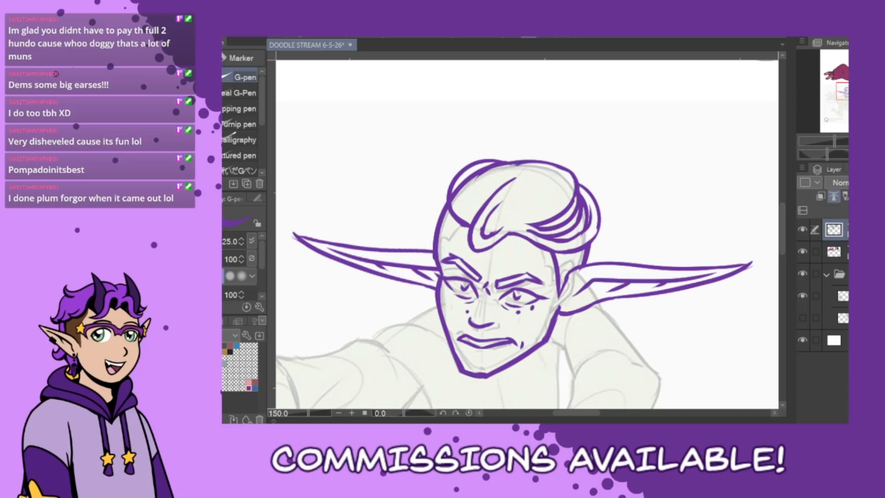
Draw the hairline at the temple and a small hair lobe bulging outside the skull on the narrower side of the head.
drag(588, 414, 582, 414)
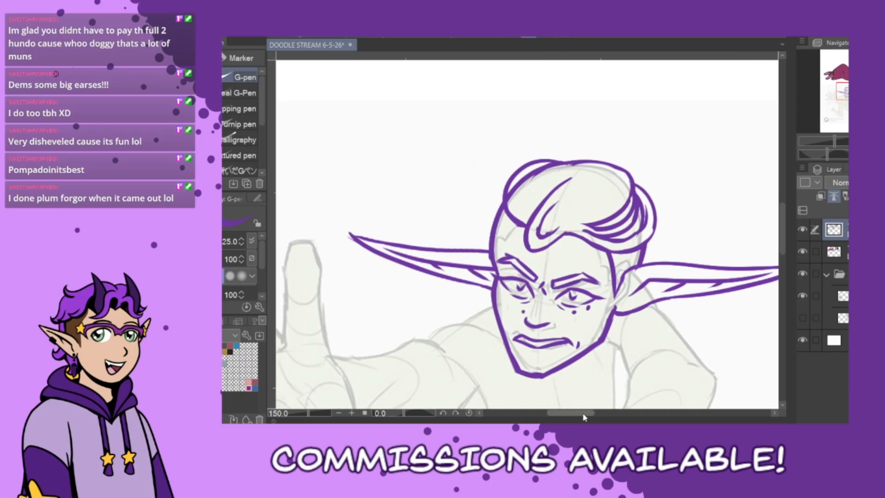
drag(521, 224, 496, 256)
key(ctrl+z)
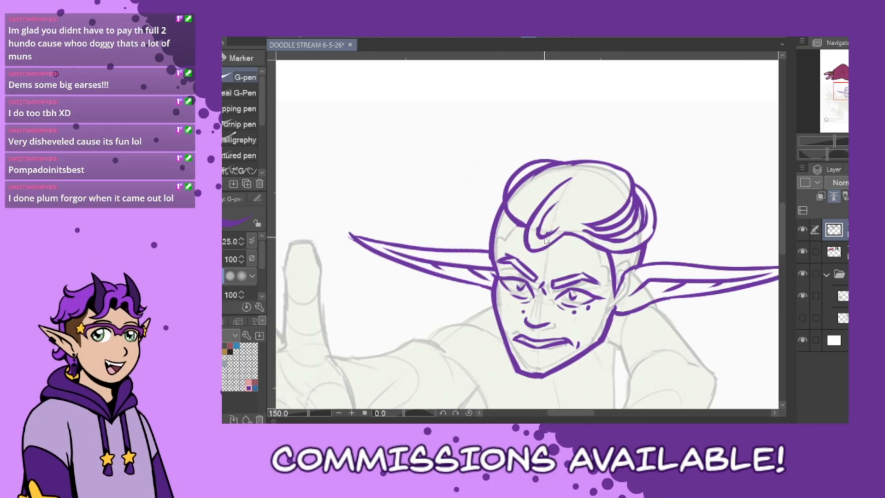
mouse_move(524, 226)
mouse_down()
mouse_move(504, 228)
mouse_move(495, 251)
mouse_up()
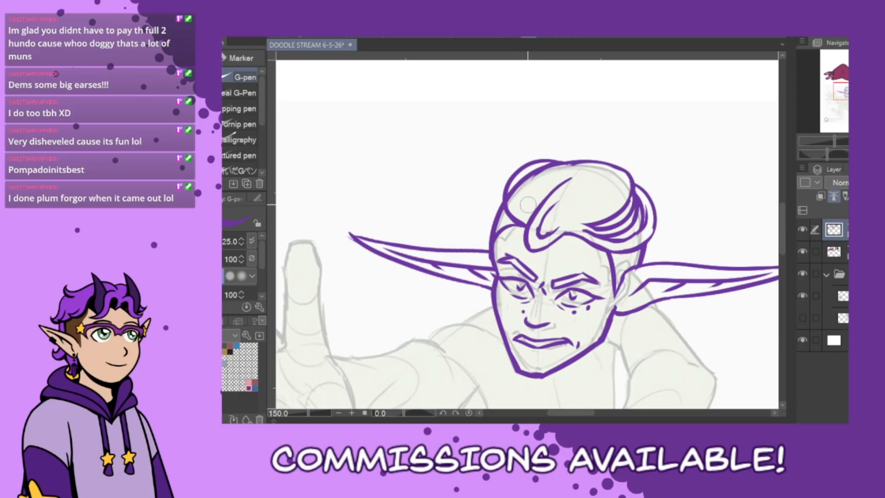
drag(500, 203, 495, 248)
key(ctrl+z)
drag(501, 202, 490, 252)
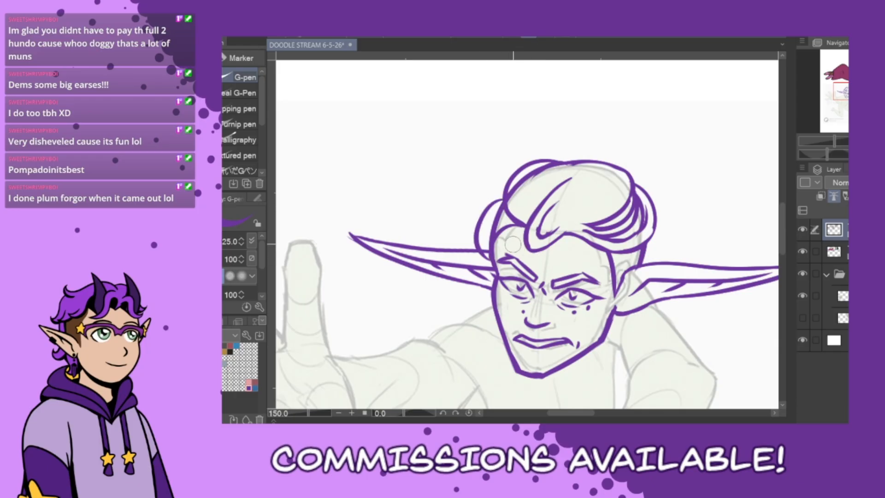
Add a short lock above the ear on the wider side, plus curved strand lines and a small raised tuft at the crown.
drag(616, 254, 601, 306)
drag(622, 272, 605, 310)
key(ctrl+z)
key(ctrl+z)
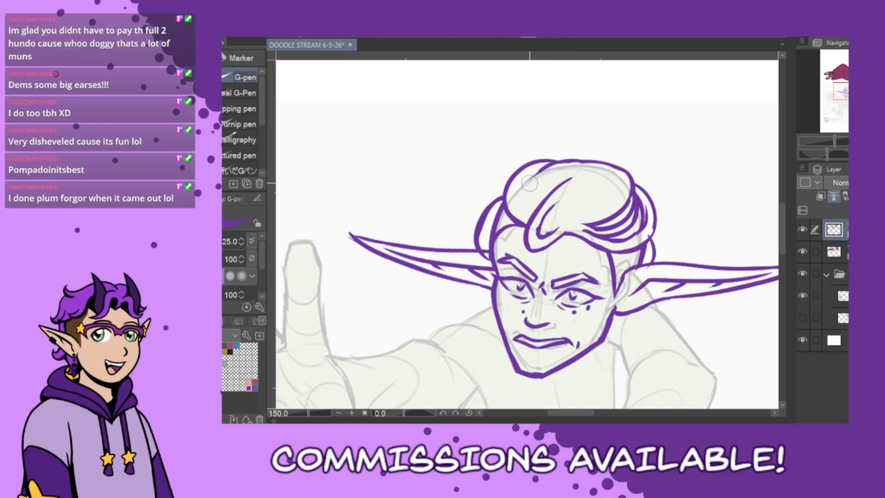
drag(539, 173, 523, 194)
drag(611, 175, 564, 218)
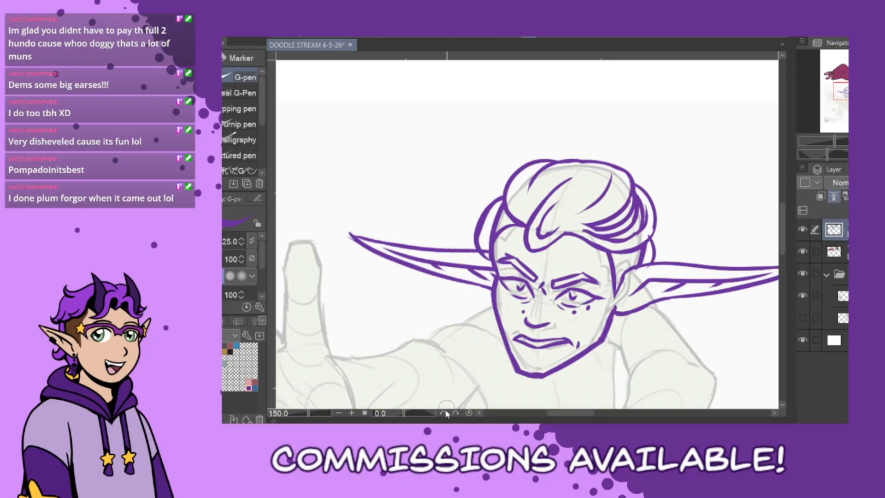
mouse_move(581, 164)
mouse_down()
mouse_move(616, 162)
mouse_move(614, 182)
mouse_move(594, 207)
mouse_up()
key(ctrl+z)
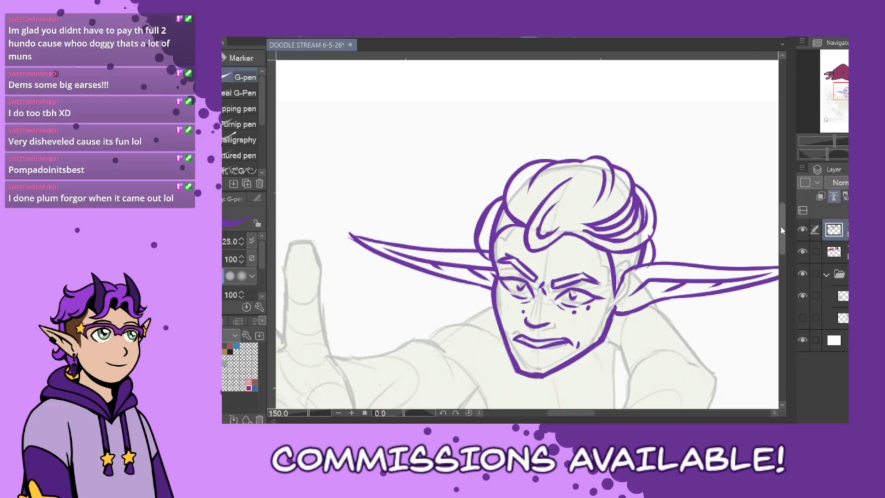
Draw a long wavy lock of hair falling from in front of the wider side's ear past the shoulder to a pointed tip.
drag(782, 231, 781, 243)
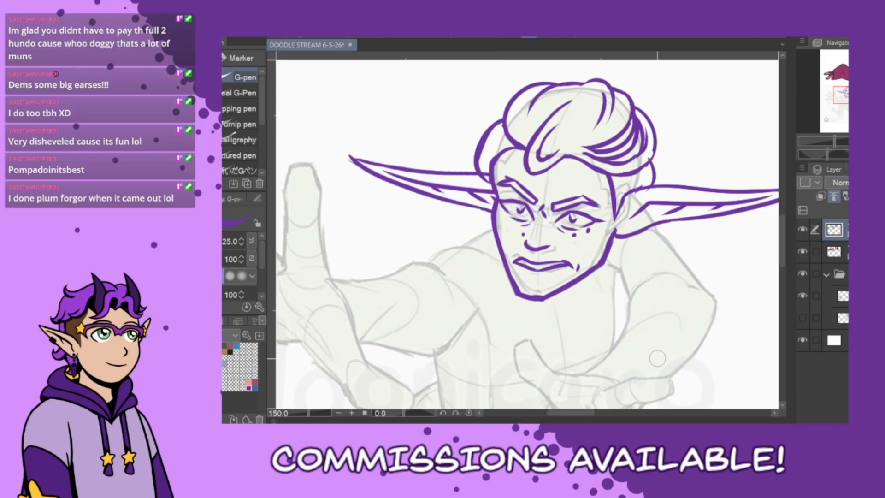
mouse_move(621, 203)
mouse_down()
mouse_move(620, 276)
mouse_move(584, 353)
mouse_up()
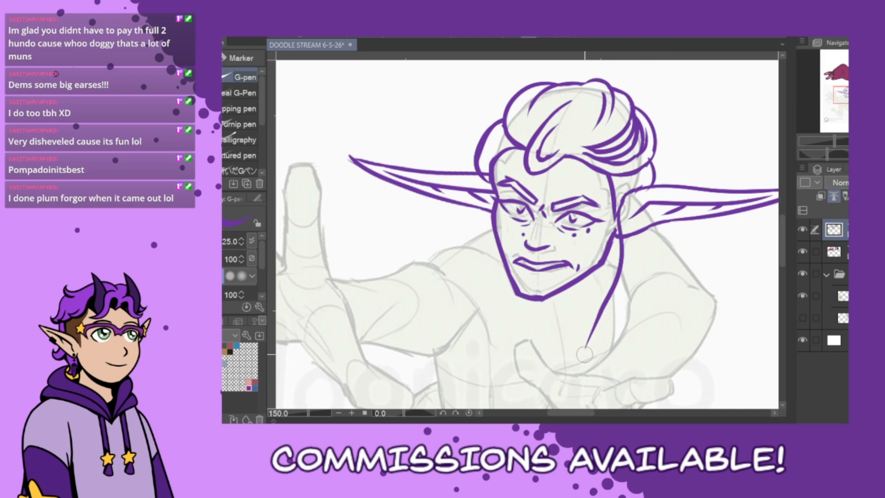
key(ctrl+z)
mouse_move(619, 206)
mouse_down()
mouse_move(645, 285)
mouse_move(597, 363)
mouse_up()
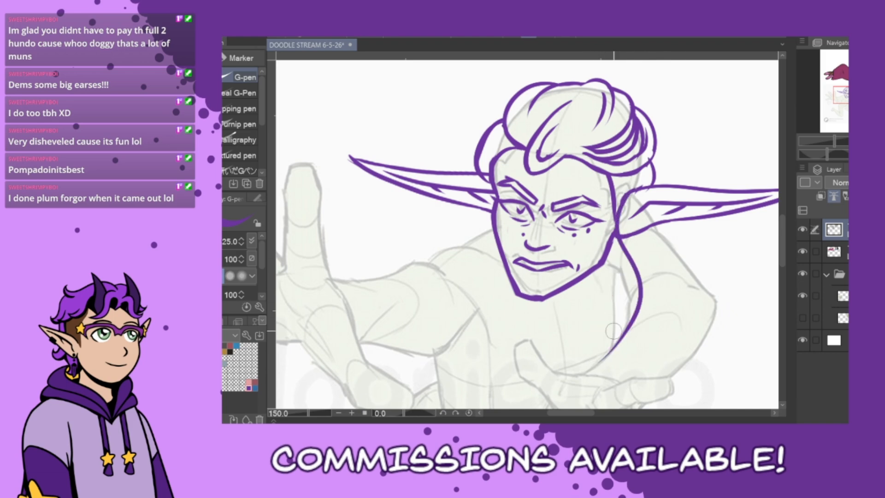
key(ctrl+z)
mouse_move(618, 220)
mouse_down()
mouse_move(626, 323)
mouse_move(618, 387)
mouse_up()
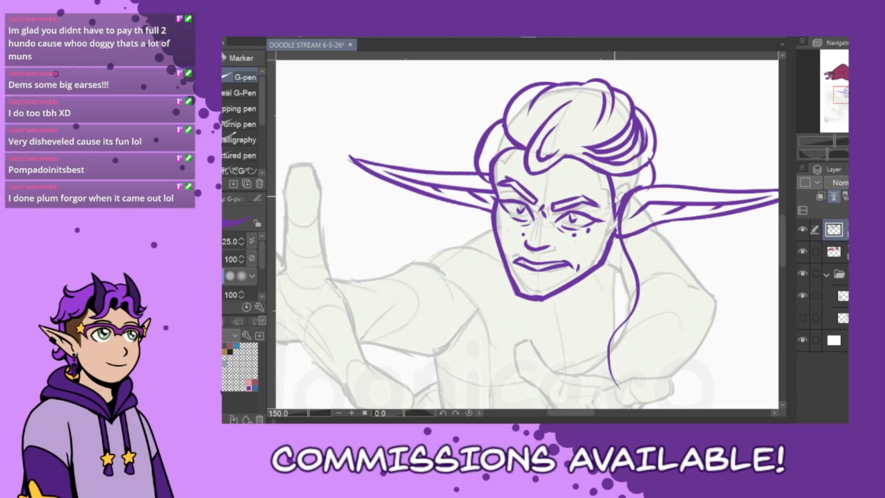
mouse_move(608, 207)
mouse_down()
mouse_move(622, 276)
mouse_move(610, 323)
mouse_move(620, 305)
mouse_move(598, 340)
mouse_move(620, 386)
mouse_up()
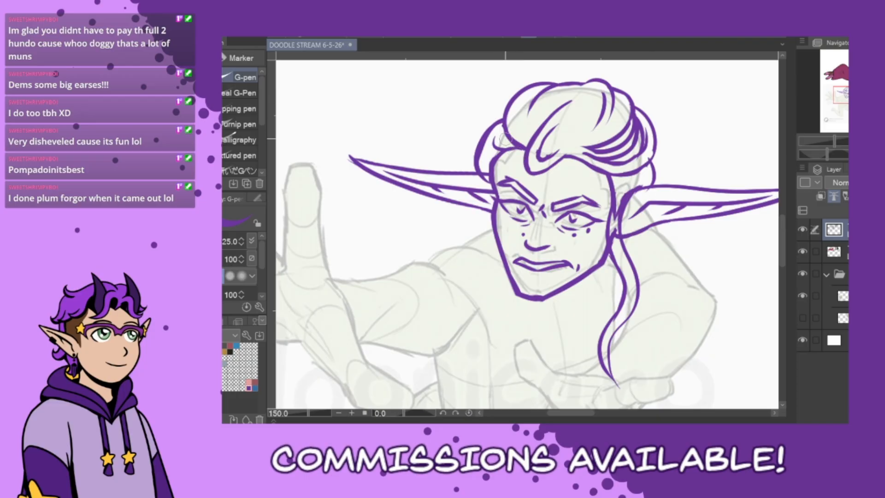
Add a strand line inside the small side lobe and connect the long lock upward past the ear into the hair.
drag(497, 130, 490, 159)
scroll(783, 239, down, 2)
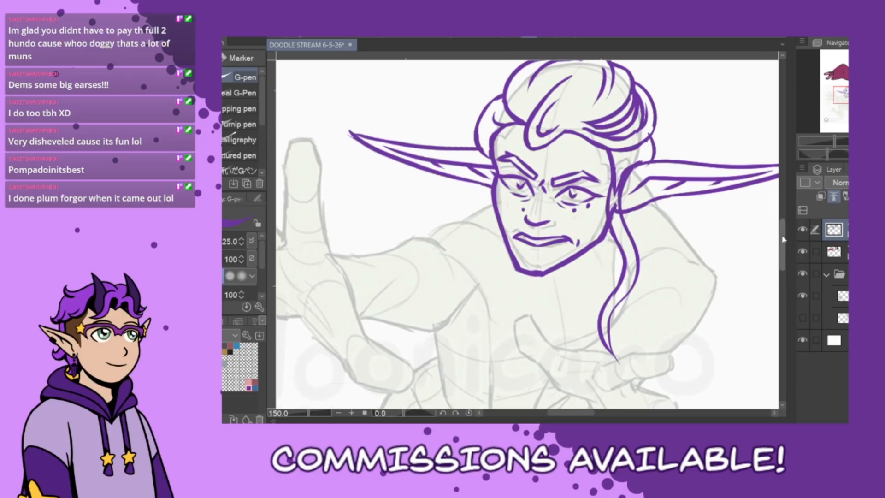
drag(783, 239, 785, 253)
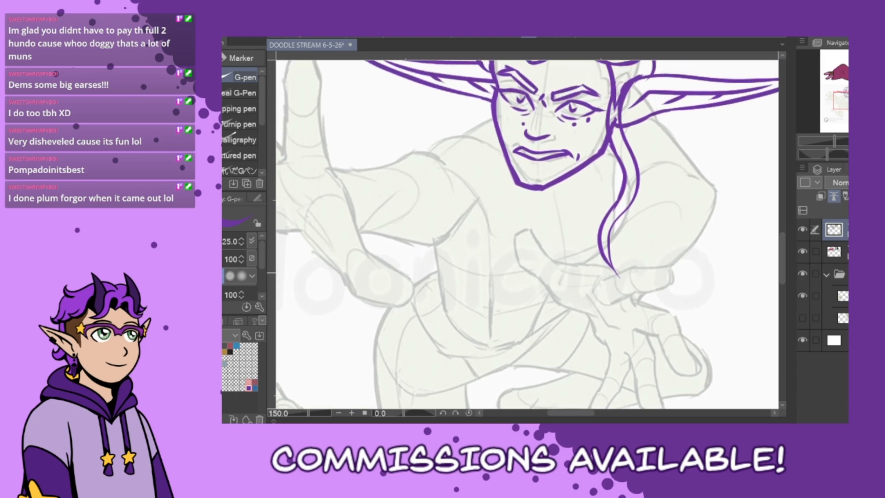
mouse_move(636, 74)
mouse_down()
mouse_move(616, 99)
mouse_move(616, 132)
mouse_move(639, 70)
mouse_move(617, 127)
mouse_up()
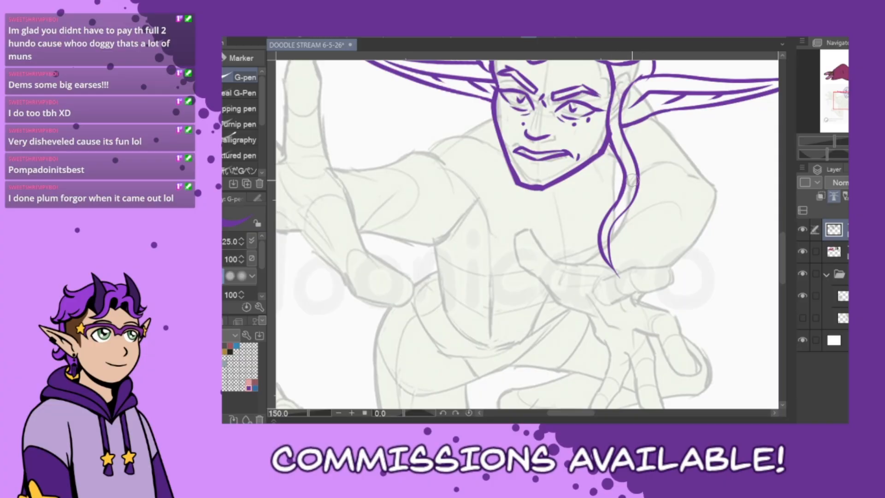
Trace the outstretched hand's thumb and the outer edge of its upright index finger over the pose reference.
scroll(632, 179, down, 2)
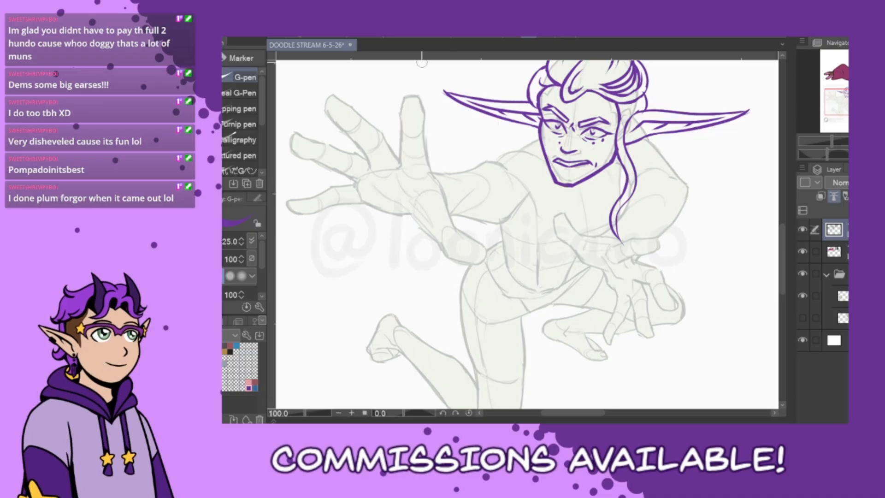
drag(419, 88, 425, 153)
key(ctrl+z)
mouse_move(419, 92)
mouse_down()
mouse_move(429, 169)
mouse_move(480, 266)
mouse_up()
mouse_move(405, 212)
mouse_down()
mouse_move(445, 253)
mouse_move(485, 263)
mouse_up()
key(ctrl+z)
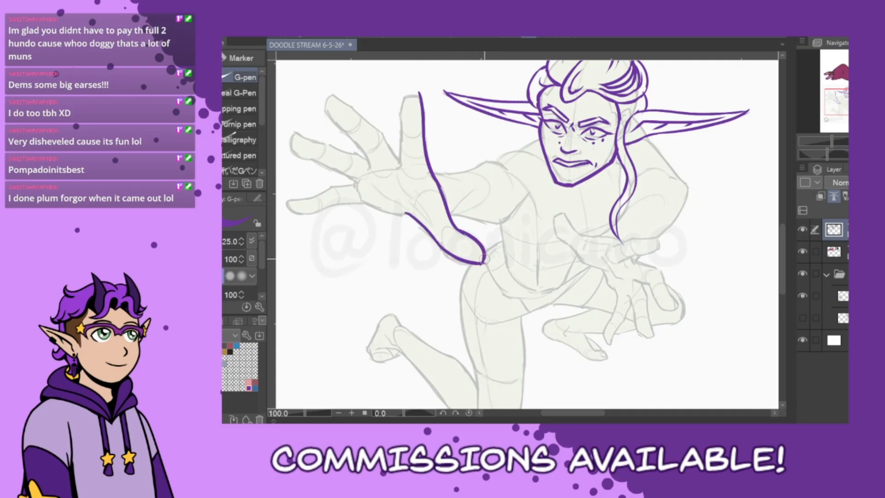
key(ctrl+z)
mouse_move(441, 247)
mouse_down()
mouse_move(463, 262)
mouse_move(478, 252)
mouse_up()
Close the rounded tip of the upright index finger and draw its inner edge down to the knuckle.
mouse_move(420, 96)
mouse_down()
mouse_move(401, 122)
mouse_move(398, 164)
mouse_up()
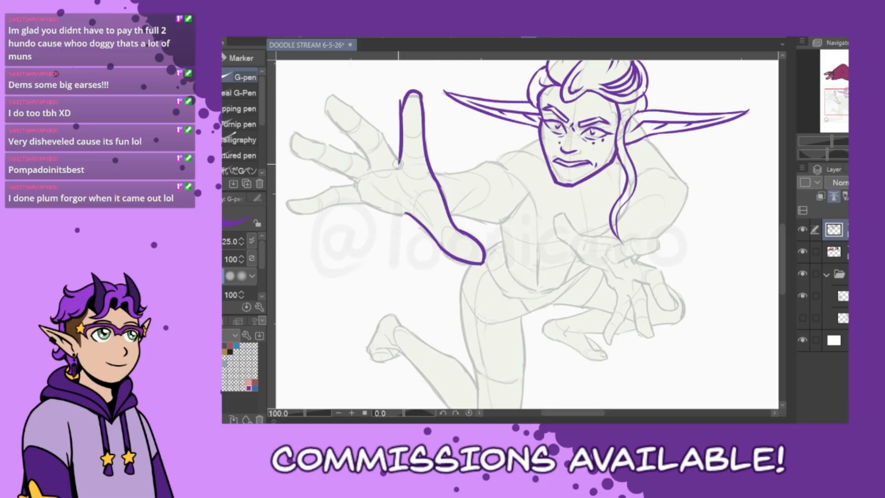
key(ctrl+z)
mouse_move(402, 105)
mouse_down()
mouse_move(398, 163)
mouse_move(402, 107)
mouse_up()
key(ctrl+z)
Outline both edges of the outstretched hand's middle finger, from the fingertip down to the knuckles.
mouse_move(329, 91)
mouse_down()
mouse_move(376, 131)
mouse_move(397, 163)
mouse_up()
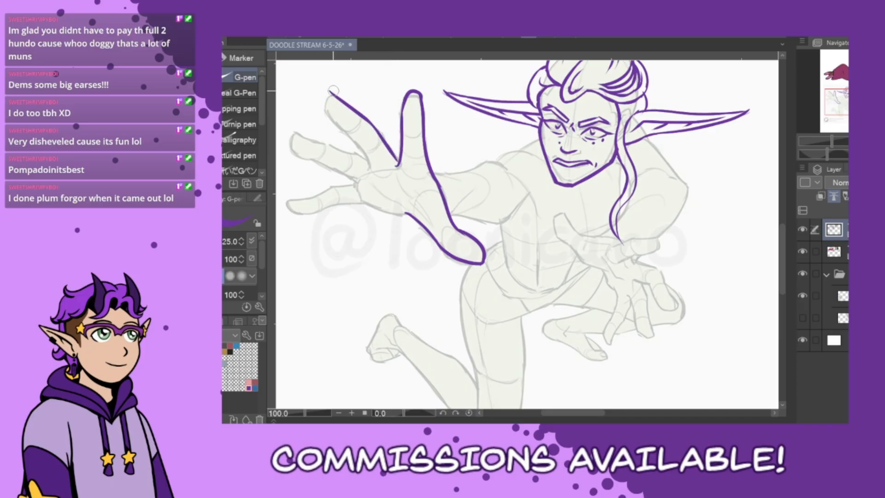
mouse_move(333, 91)
mouse_down()
mouse_move(336, 123)
mouse_move(328, 110)
mouse_move(362, 150)
mouse_up()
key(ctrl+z)
mouse_move(329, 97)
mouse_down()
mouse_move(366, 149)
mouse_move(370, 172)
mouse_up()
key(ctrl+z)
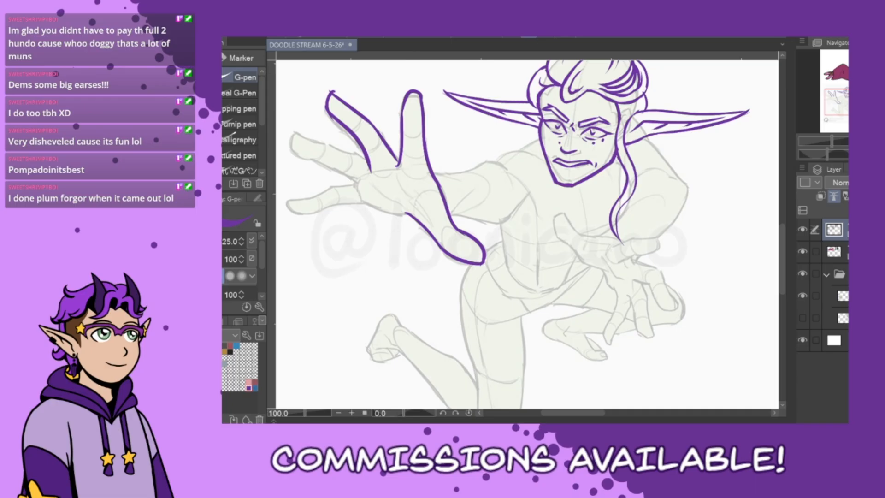
Outline the outstretched hand's ring finger in a mirrored canvas view, and restore the normal orientation.
key(h)
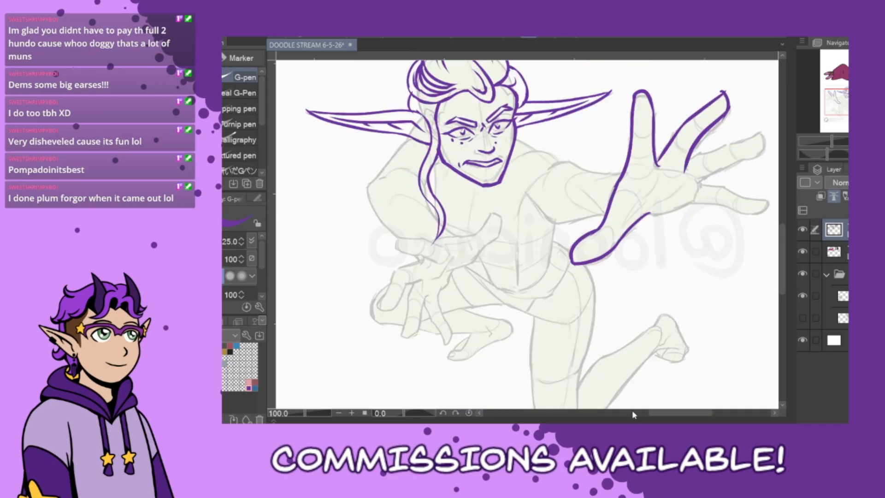
drag(659, 414, 668, 414)
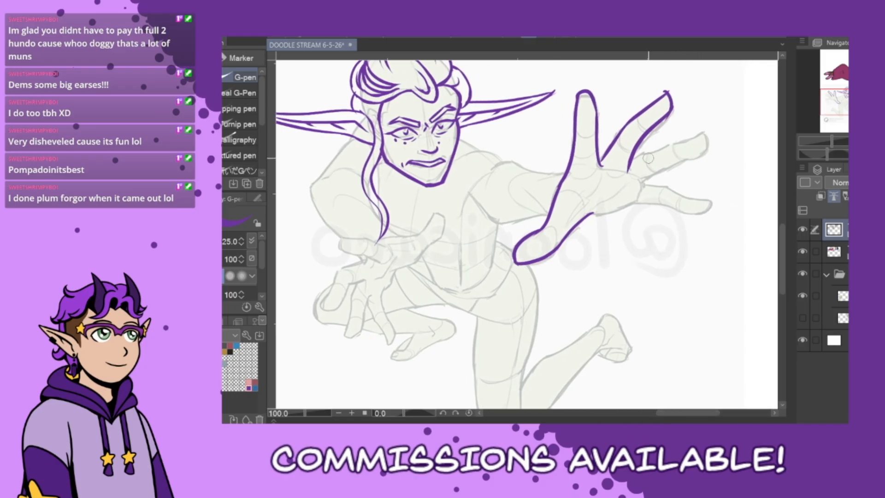
mouse_move(632, 158)
mouse_down()
mouse_move(710, 126)
mouse_move(689, 136)
mouse_move(707, 135)
mouse_move(691, 152)
mouse_move(709, 144)
mouse_move(640, 184)
mouse_up()
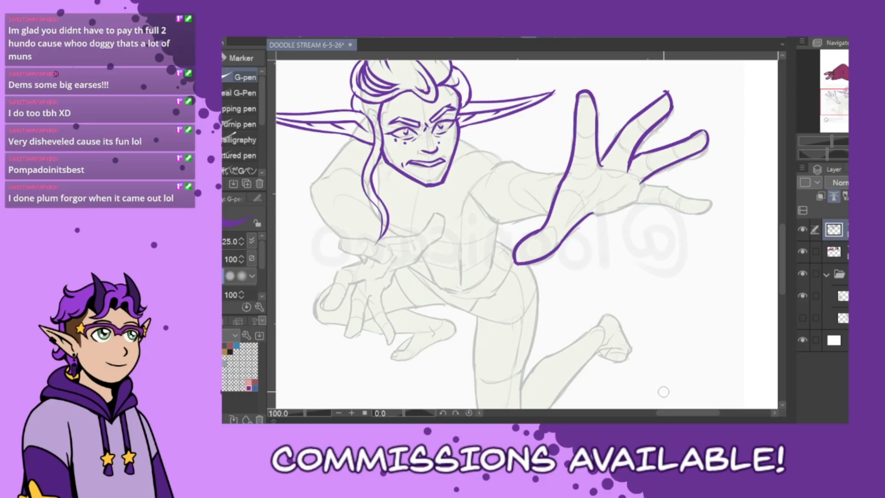
key(h)
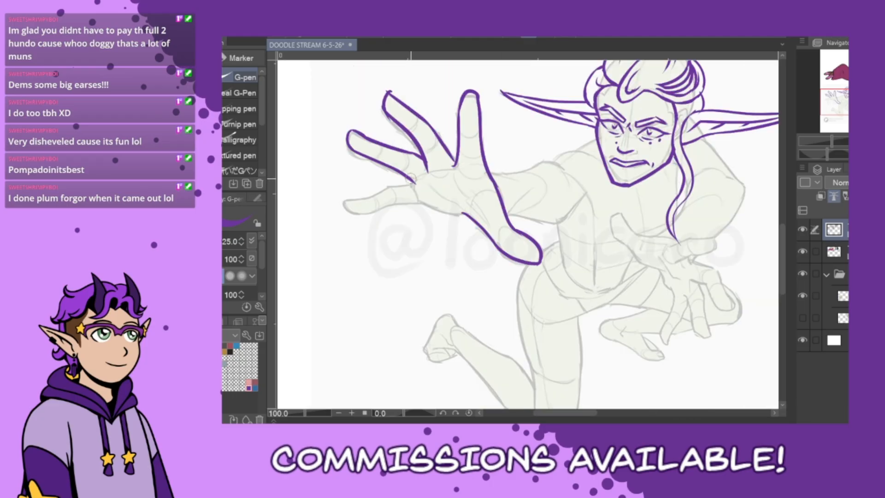
Outline the outstretched hand's little finger and the lower edge of the palm, joining it to the base of the thumb.
mouse_move(406, 183)
mouse_down()
mouse_move(345, 202)
mouse_move(415, 183)
mouse_up()
key(ctrl+z)
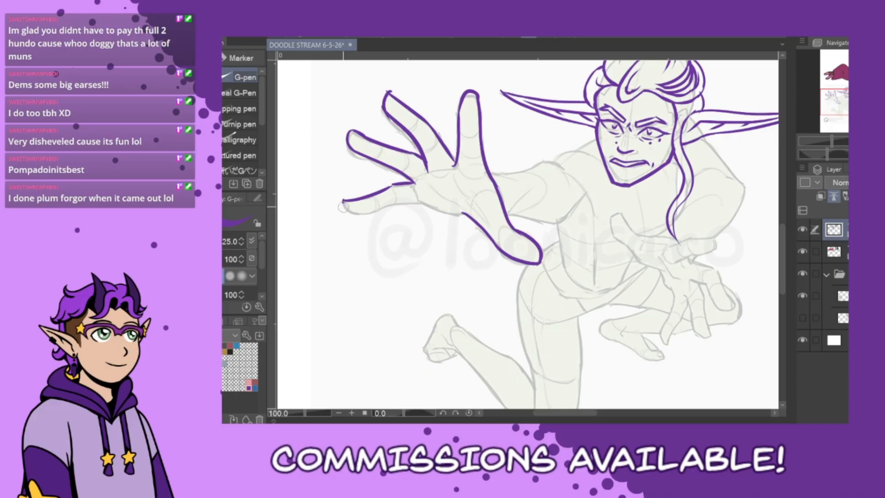
key(ctrl+z)
mouse_move(343, 202)
mouse_down()
mouse_move(362, 214)
mouse_move(411, 199)
mouse_move(460, 232)
mouse_move(419, 202)
mouse_move(469, 218)
mouse_up()
key(ctrl+z)
key(ctrl+z)
drag(420, 202, 474, 214)
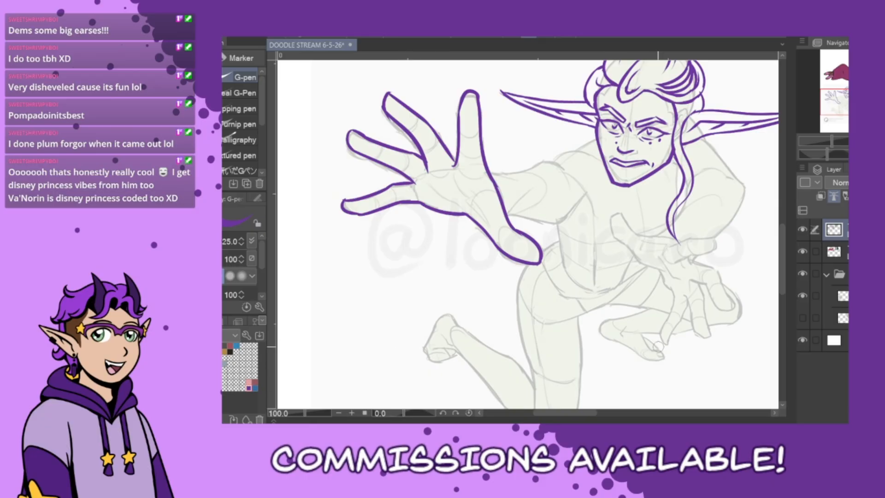
Draw a pointed, curved shoulder flap on the outstretched arm's side and a shoulder line running up to the jaw.
drag(588, 419, 603, 422)
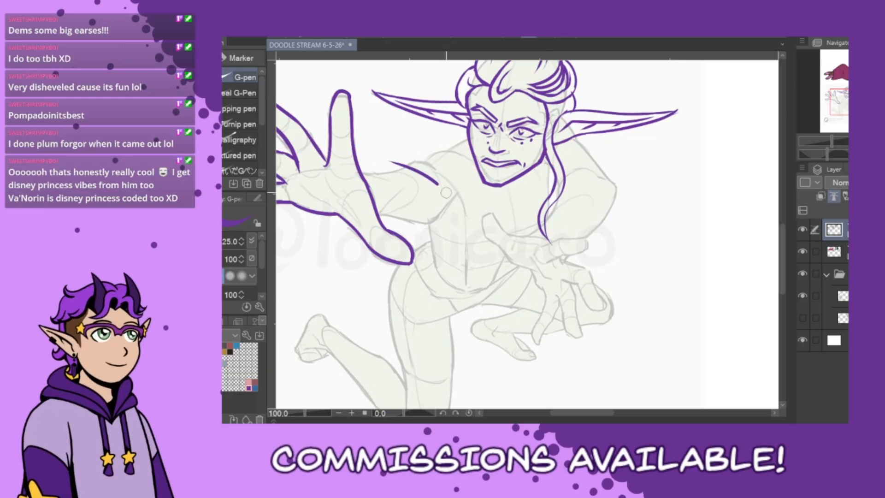
drag(430, 149, 460, 187)
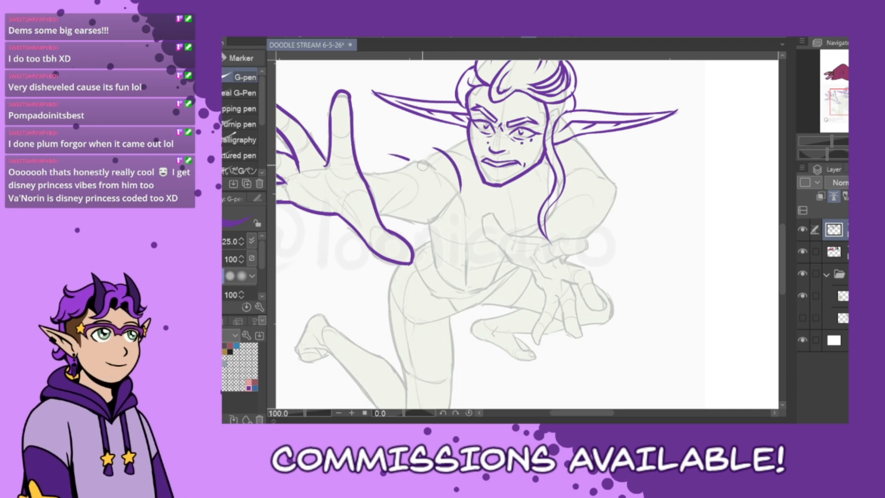
drag(389, 153, 457, 195)
drag(390, 155, 443, 154)
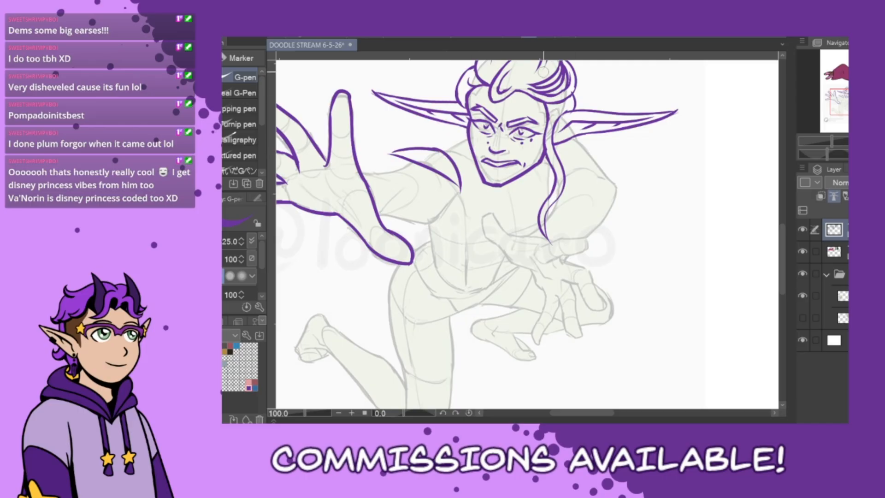
drag(440, 150, 468, 133)
Add an extra strand line along the long wavy lock beside the face.
drag(600, 417, 588, 417)
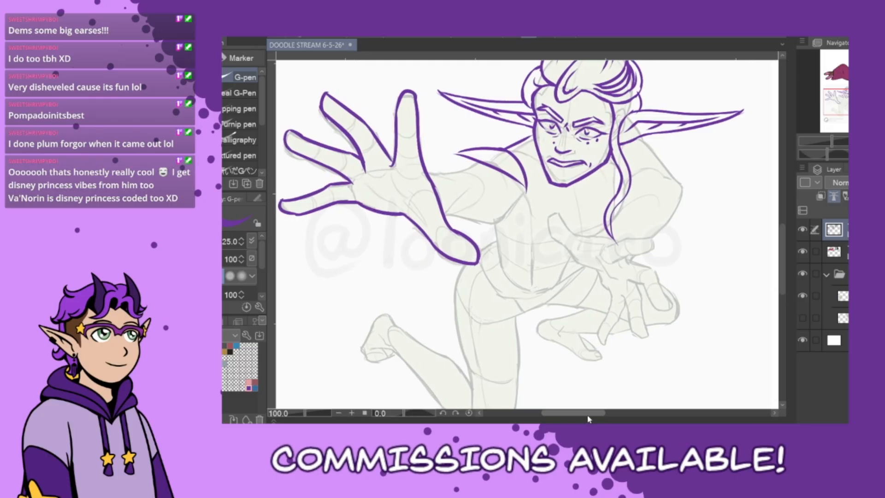
drag(618, 166, 621, 210)
key(ctrl+z)
drag(614, 159, 616, 218)
drag(620, 182, 612, 225)
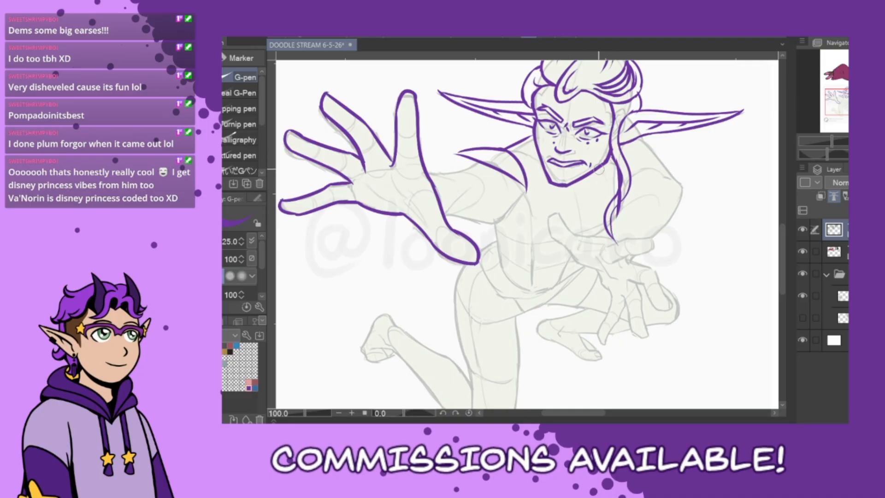
Draw a second thin strand from the edge of the jaw, tapering down against the lower part of the long lock.
drag(602, 161, 590, 214)
key(ctrl+z)
key(ctrl+z)
mouse_move(601, 166)
mouse_down()
mouse_move(597, 212)
mouse_move(607, 194)
mouse_move(602, 218)
mouse_up()
key(ctrl+z)
drag(593, 170, 603, 217)
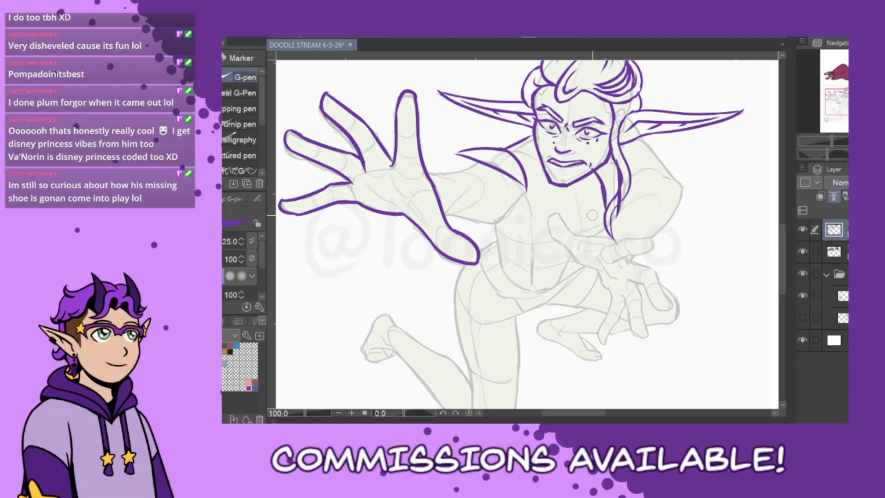
key(ctrl+z)
drag(594, 164, 604, 217)
mouse_move(566, 187)
mouse_down()
mouse_move(567, 223)
mouse_move(586, 185)
mouse_move(583, 237)
mouse_up()
key(ctrl+z)
drag(583, 236, 597, 209)
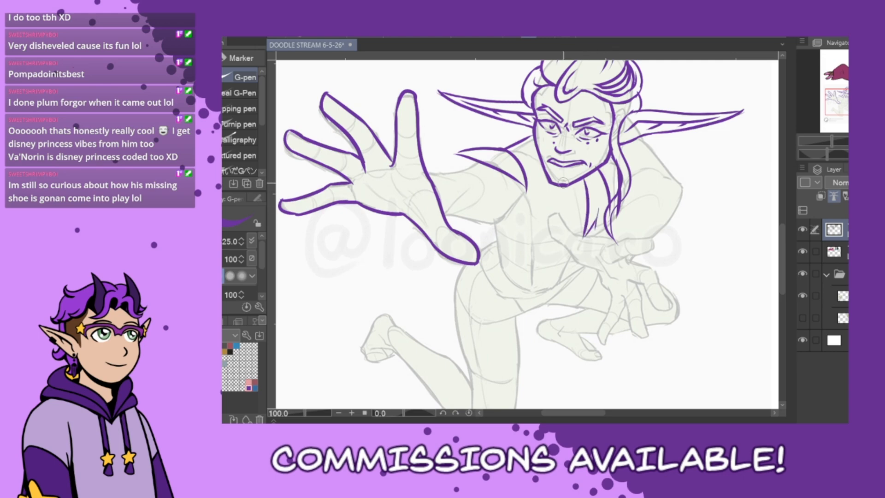
key(ctrl+z)
key(ctrl+z)
key(ctrl+z)
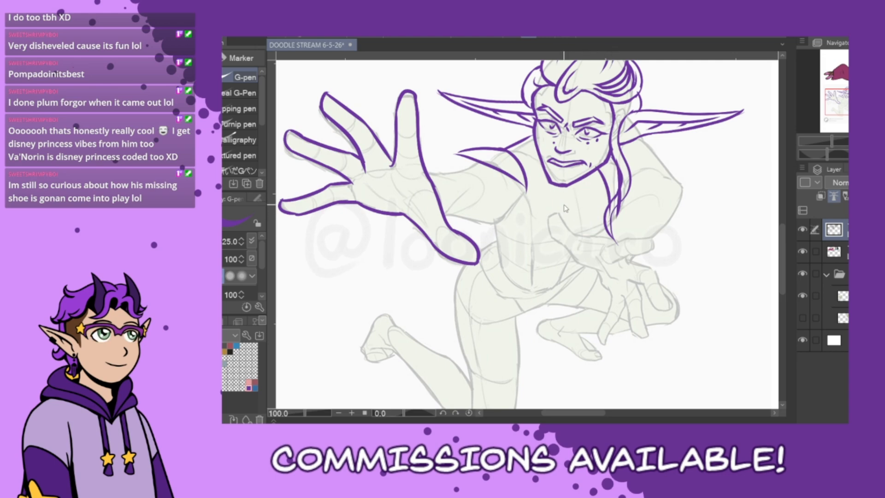
Draw a long hanging shape from below the chin down the middle of the chest, with a ragged lower end.
mouse_move(564, 186)
mouse_down()
mouse_move(559, 253)
mouse_move(569, 275)
mouse_move(589, 236)
mouse_move(559, 255)
mouse_move(559, 246)
mouse_move(570, 266)
mouse_move(592, 259)
mouse_up()
key(ctrl+z)
key(ctrl+z)
key(ctrl+z)
drag(594, 194, 590, 264)
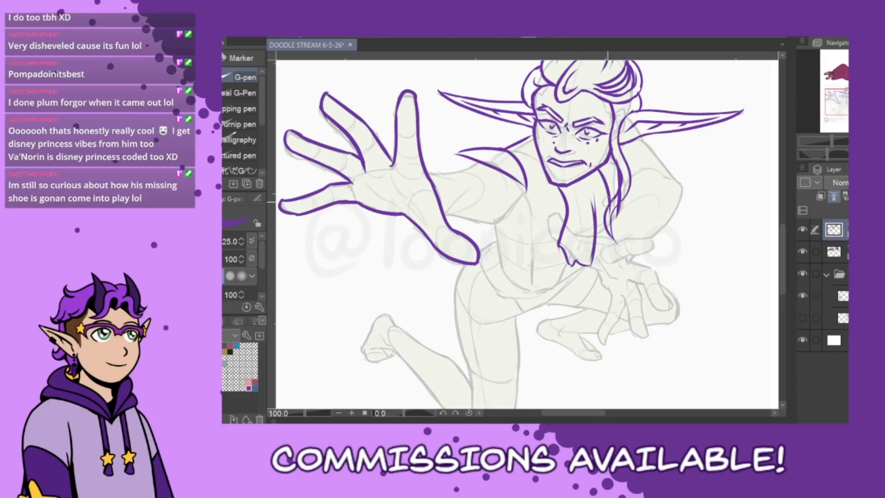
Draw thin fold lines from the collar down the hanging chest cloth and a short hooked edge at the shoulder flap's tip.
drag(607, 202, 601, 237)
mouse_move(592, 175)
mouse_down()
mouse_move(579, 193)
mouse_move(587, 231)
mouse_up()
key(ctrl+z)
key(ctrl+z)
mouse_move(583, 180)
mouse_down()
mouse_move(601, 215)
mouse_move(585, 234)
mouse_up()
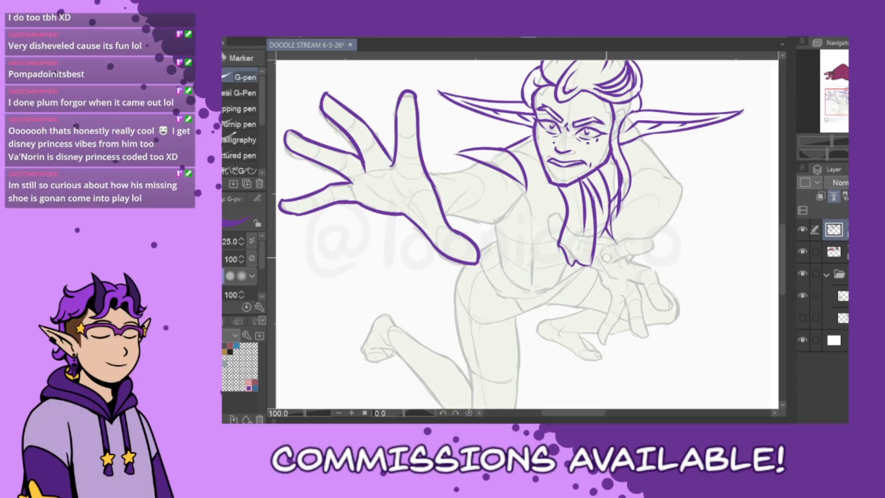
drag(565, 184, 565, 236)
key(ctrl+z)
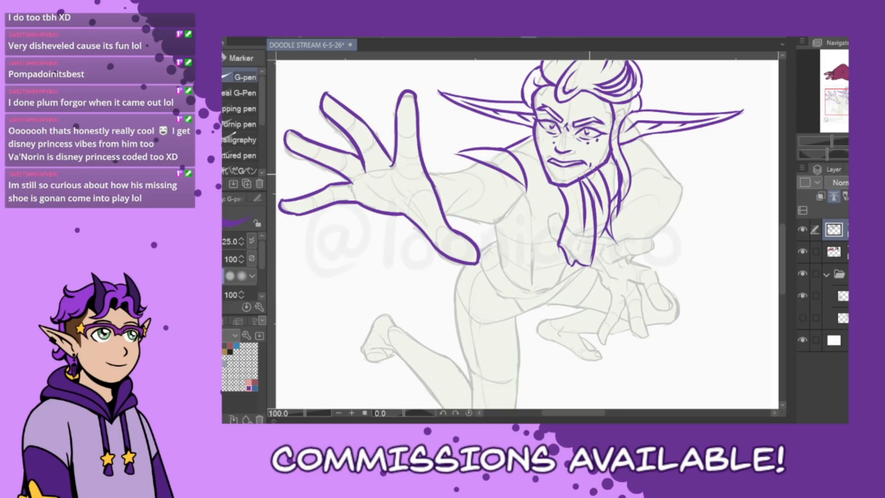
drag(592, 176, 609, 200)
drag(565, 182, 548, 240)
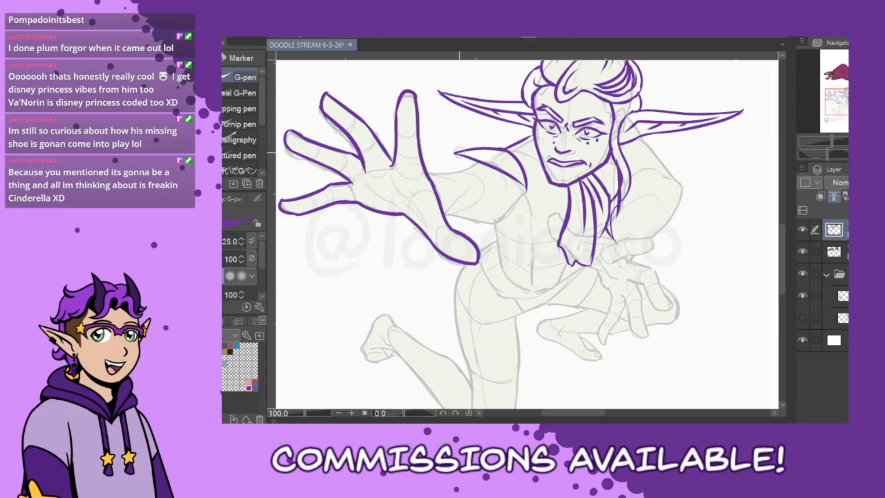
drag(458, 152, 456, 169)
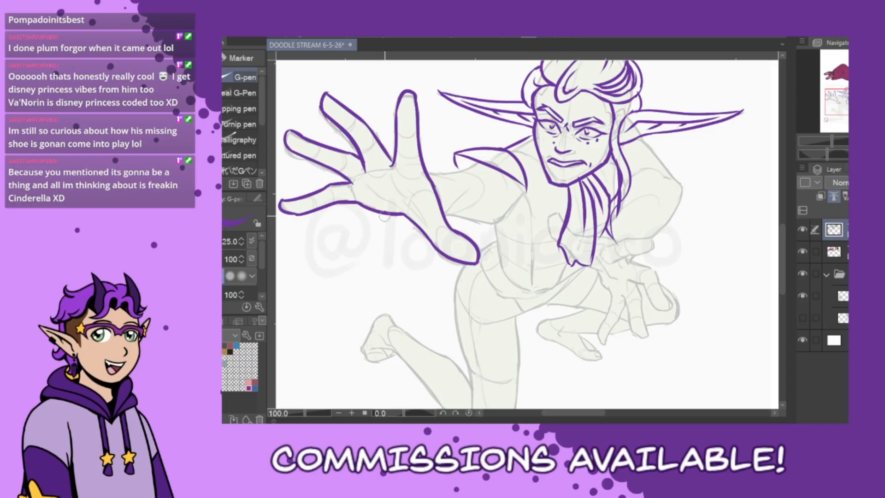
drag(378, 214, 378, 255)
key(ctrl+z)
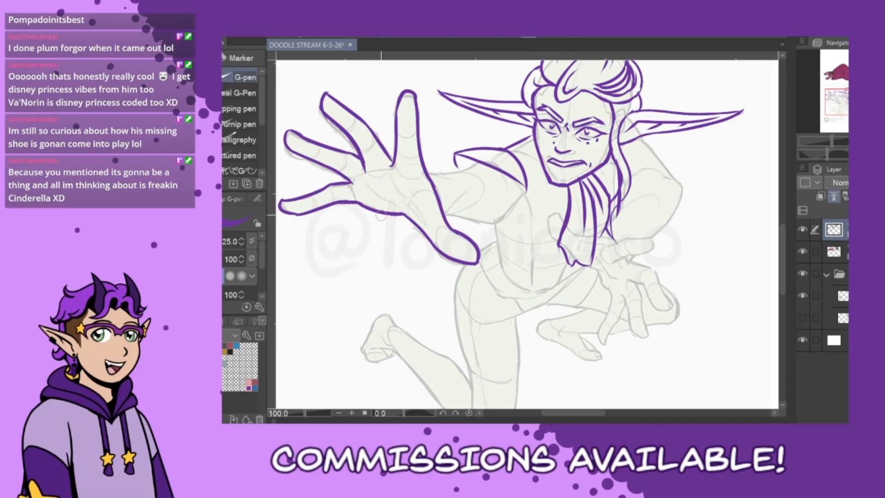
mouse_move(381, 215)
mouse_down()
mouse_move(393, 256)
mouse_move(390, 281)
mouse_move(415, 293)
mouse_move(421, 321)
mouse_up()
key(ctrl+z)
mouse_move(386, 220)
mouse_down()
mouse_move(406, 318)
mouse_move(436, 295)
mouse_move(386, 230)
mouse_move(409, 300)
mouse_move(420, 320)
mouse_up()
key(ctrl+z)
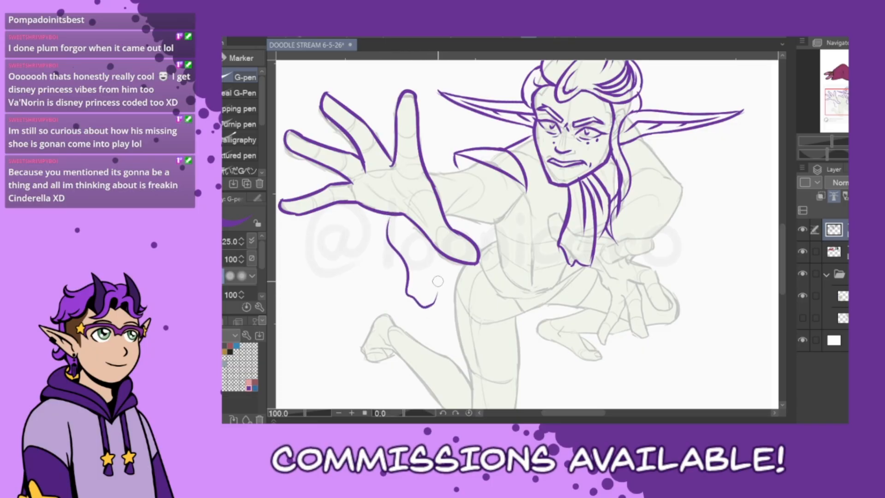
key(ctrl+z)
mouse_move(430, 240)
mouse_down()
mouse_move(415, 327)
mouse_move(420, 289)
mouse_move(410, 316)
mouse_up()
key(ctrl+z)
mouse_move(387, 213)
mouse_down()
mouse_move(398, 259)
mouse_move(393, 297)
mouse_move(409, 321)
mouse_move(391, 269)
mouse_move(411, 314)
mouse_up()
key(ctrl+z)
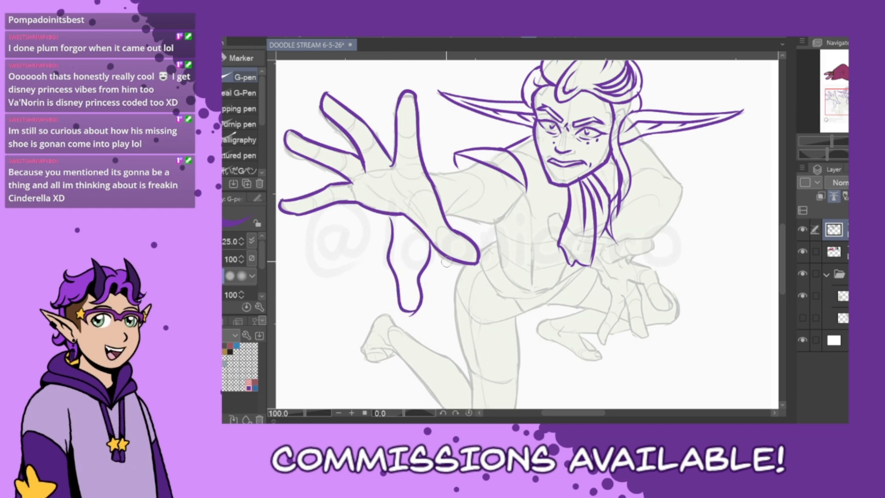
key(ctrl+z)
key(ctrl+z)
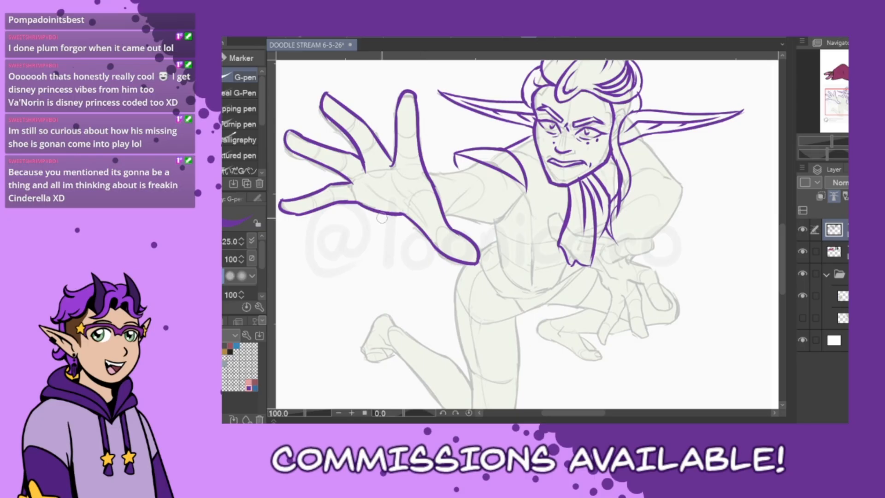
Try a wavy, pointed drape hanging below the outstretched hand's palm.
drag(382, 216, 386, 286)
key(ctrl+z)
drag(378, 215, 383, 295)
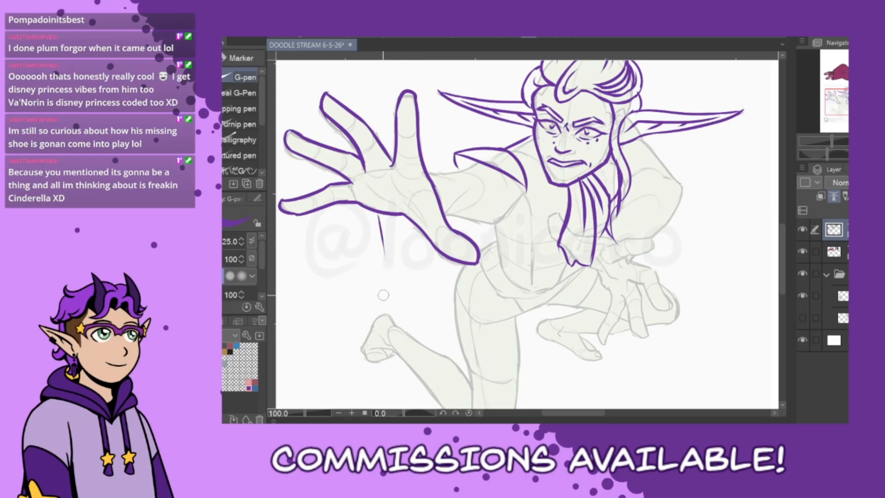
key(ctrl+z)
mouse_move(383, 215)
mouse_down()
mouse_move(391, 268)
mouse_move(411, 296)
mouse_up()
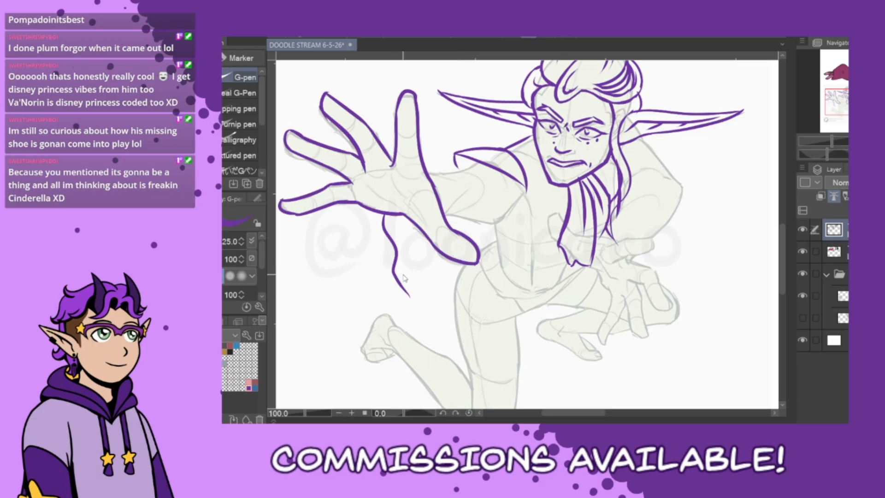
key(ctrl+z)
mouse_move(383, 215)
mouse_down()
mouse_move(390, 267)
mouse_move(415, 308)
mouse_move(436, 263)
mouse_move(430, 220)
mouse_up()
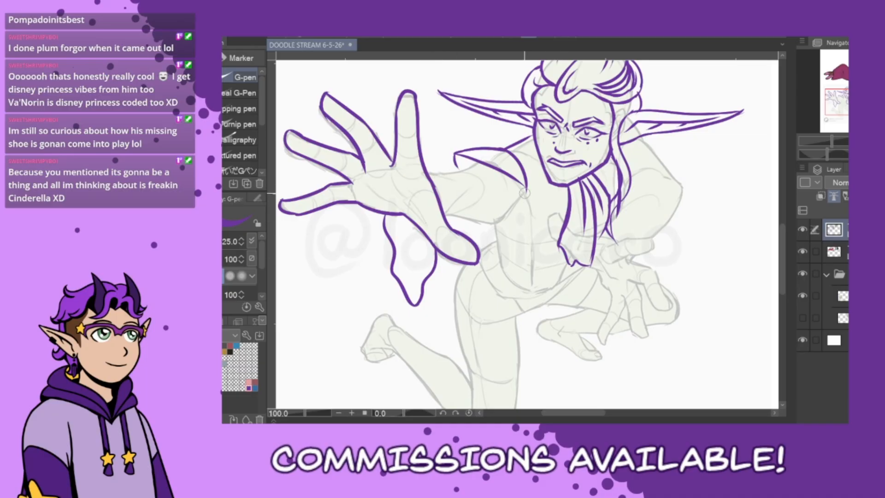
Draw a curve from the shoulder flap down to the thumb tip, plus the upper arm contour between thumb and shoulder.
drag(435, 239, 501, 230)
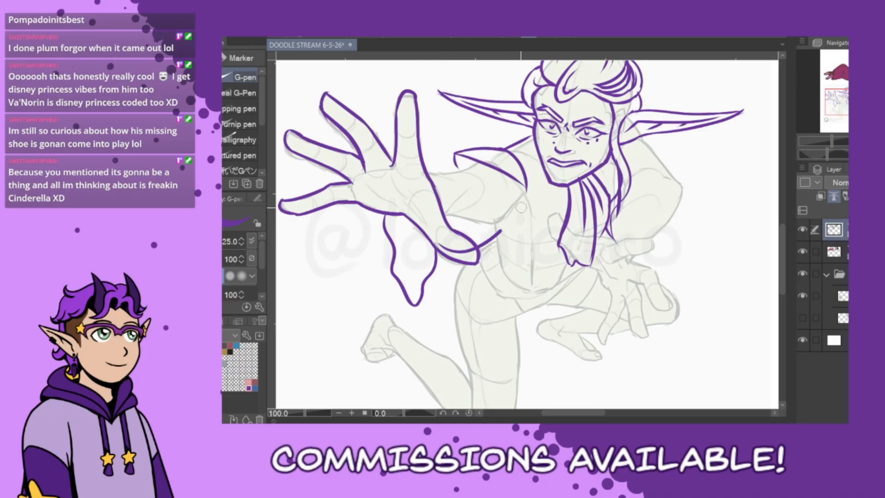
drag(526, 182, 483, 238)
drag(443, 240, 462, 250)
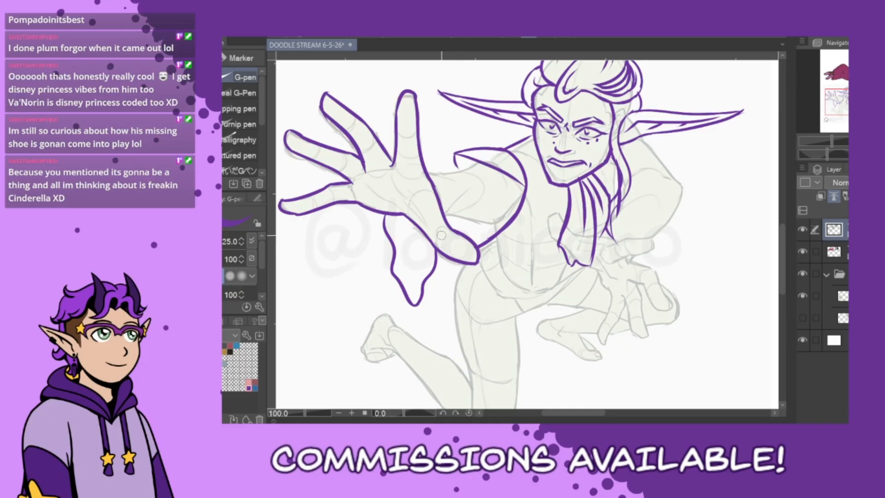
drag(426, 165, 478, 190)
key(ctrl+z)
mouse_move(424, 164)
mouse_down()
mouse_move(480, 189)
mouse_move(451, 167)
mouse_move(479, 162)
mouse_up()
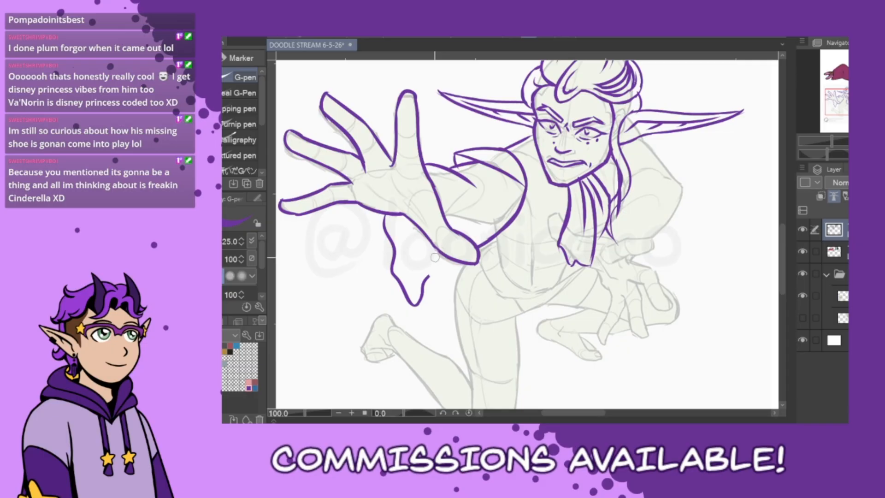
Replace the drape below the outstretched palm with a longer wavy shape tapering to a rounded lower point.
mouse_move(386, 224)
mouse_down()
mouse_move(416, 320)
mouse_move(407, 305)
mouse_move(421, 314)
mouse_move(424, 277)
mouse_up()
key(ctrl+z)
key(ctrl+z)
key(ctrl+z)
mouse_move(385, 220)
mouse_down()
mouse_move(400, 264)
mouse_move(408, 250)
mouse_move(425, 272)
mouse_move(432, 253)
mouse_up()
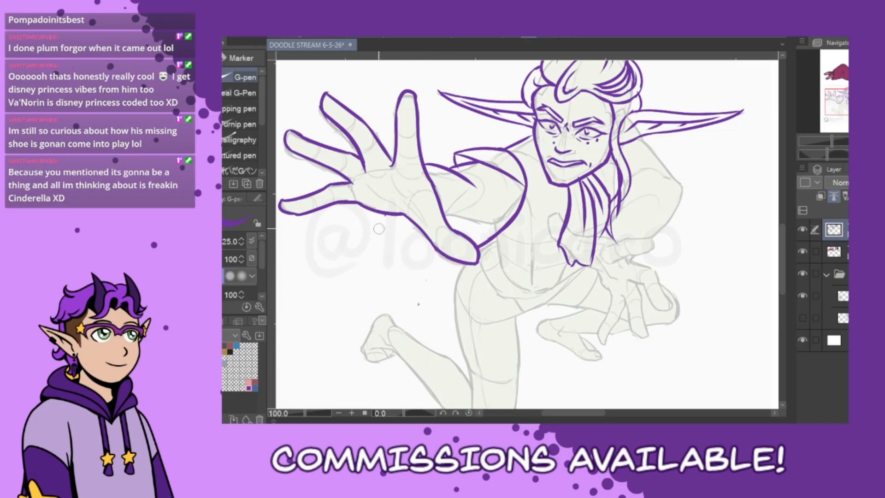
mouse_move(374, 214)
mouse_down()
mouse_move(407, 313)
mouse_move(434, 263)
mouse_move(420, 223)
mouse_move(402, 299)
mouse_up()
key(ctrl+z)
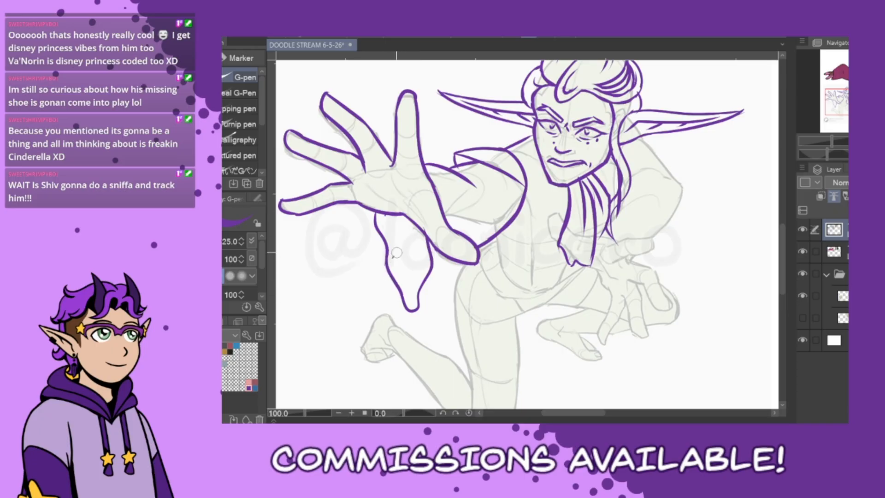
Add thin fold lines inside the hanging drape and a second outer edge between it and the thumb.
drag(396, 255, 408, 222)
mouse_move(417, 291)
mouse_down()
mouse_move(419, 226)
mouse_move(425, 275)
mouse_up()
drag(444, 253, 420, 288)
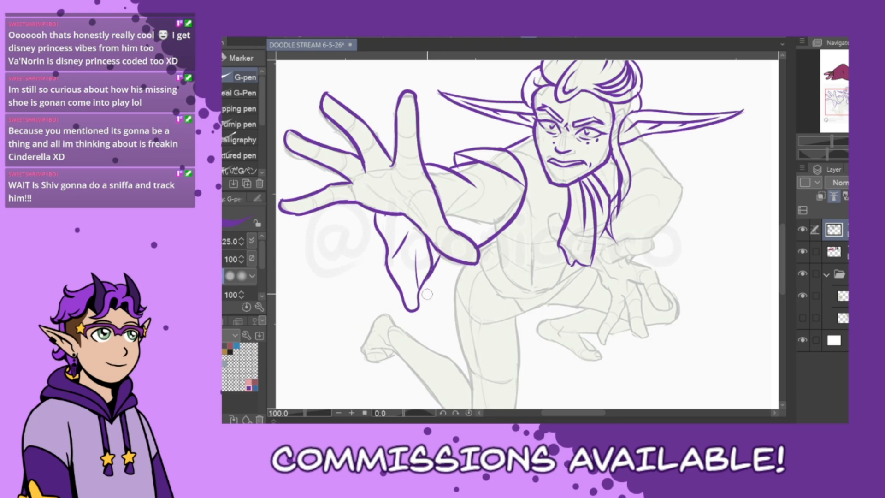
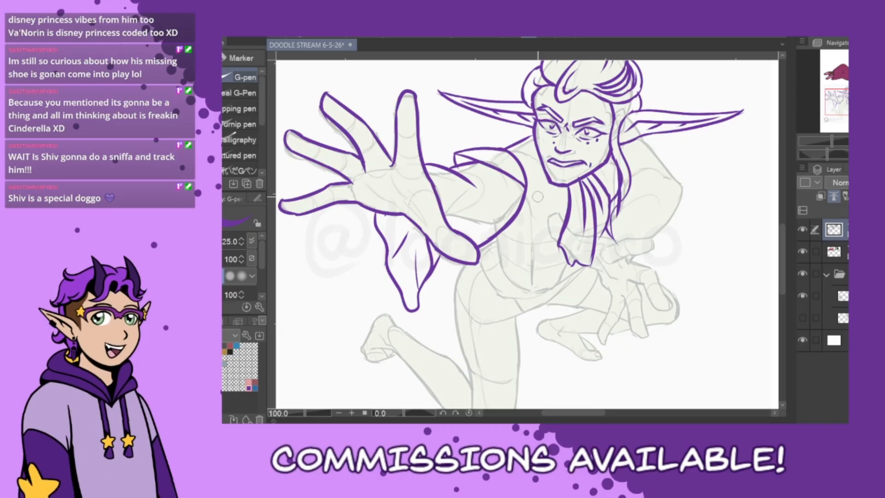
Draw the torso's side line below the arm and a broad curved garment hem sweeping across the hips.
drag(493, 228, 514, 324)
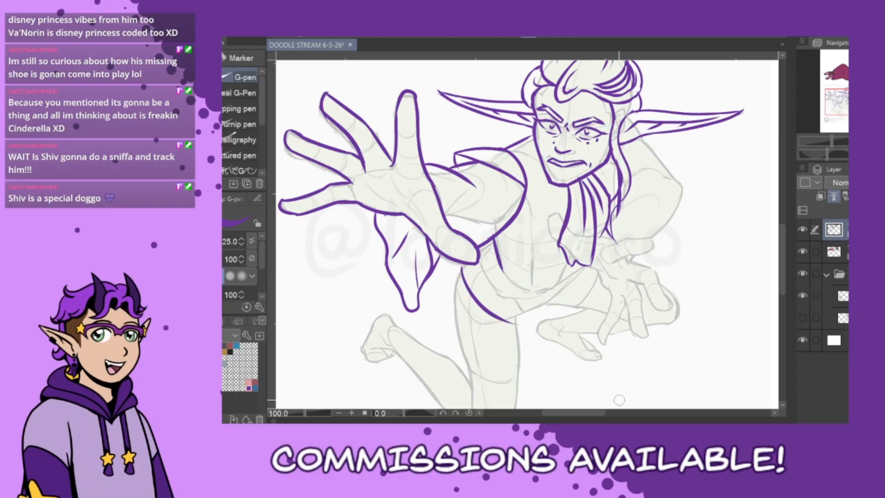
key(ctrl+z)
drag(452, 263, 535, 321)
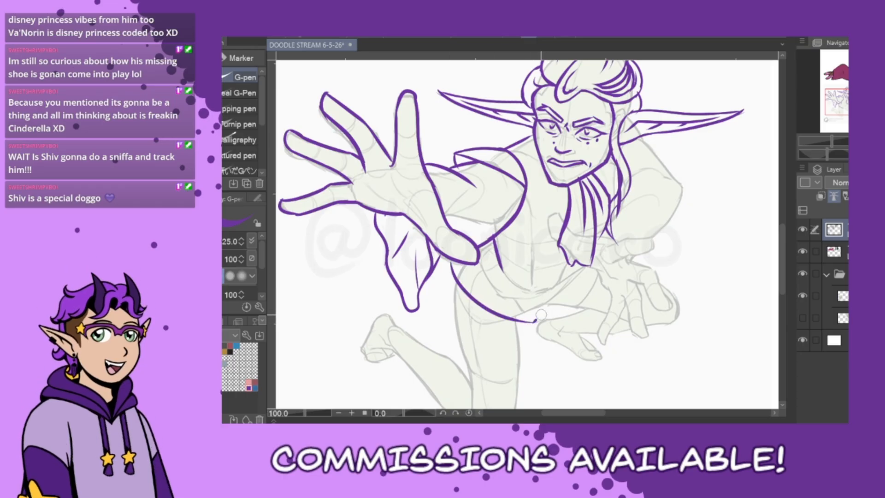
drag(558, 292, 535, 321)
key(ctrl+z)
Draw the garment's front edge below the hanging cloth, meeting the curved hem, with a pointed V-shaped flap beside it.
mouse_move(564, 256)
mouse_down()
mouse_move(556, 281)
mouse_move(580, 328)
mouse_up()
key(ctrl+z)
drag(555, 285, 578, 318)
drag(609, 287, 581, 320)
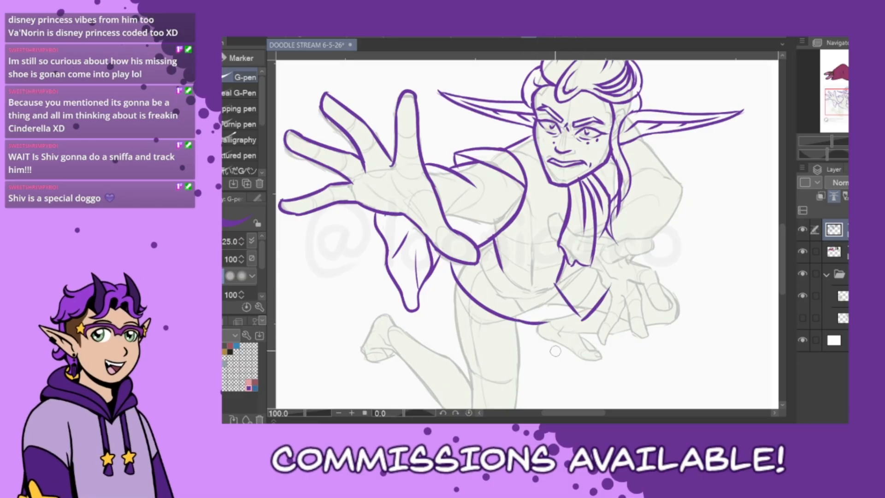
key(ctrl+z)
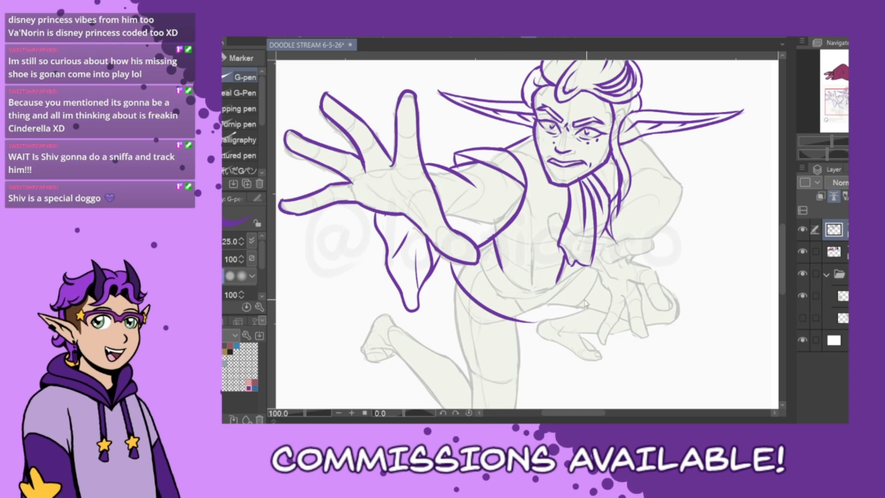
mouse_move(586, 319)
mouse_down()
mouse_move(614, 288)
mouse_move(543, 324)
mouse_up()
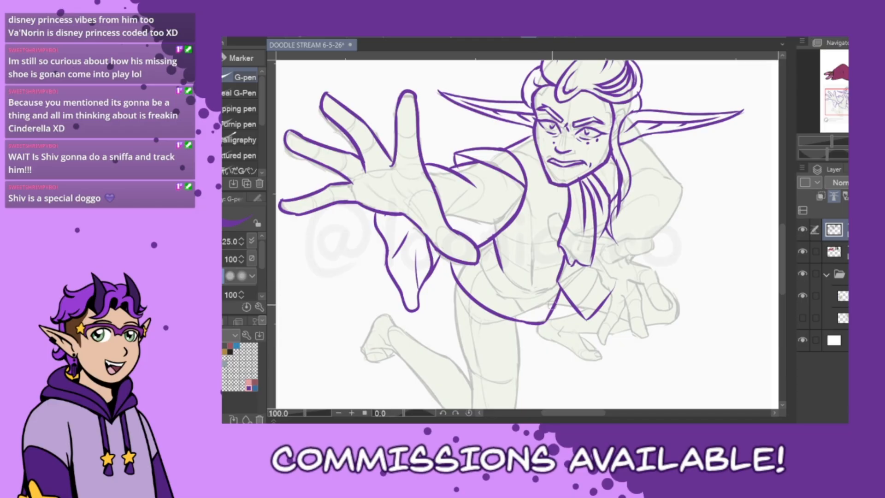
Redraw the torso's side line as a curve into the waist and add a small slanted pocket flap along it.
mouse_move(494, 242)
mouse_down()
mouse_move(513, 279)
mouse_move(535, 282)
mouse_up()
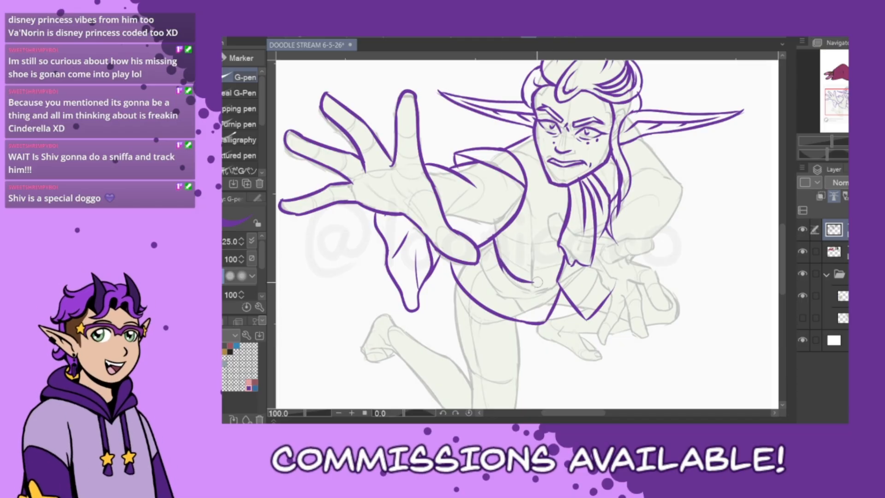
key(ctrl+z)
drag(497, 256, 536, 281)
key(ctrl+z)
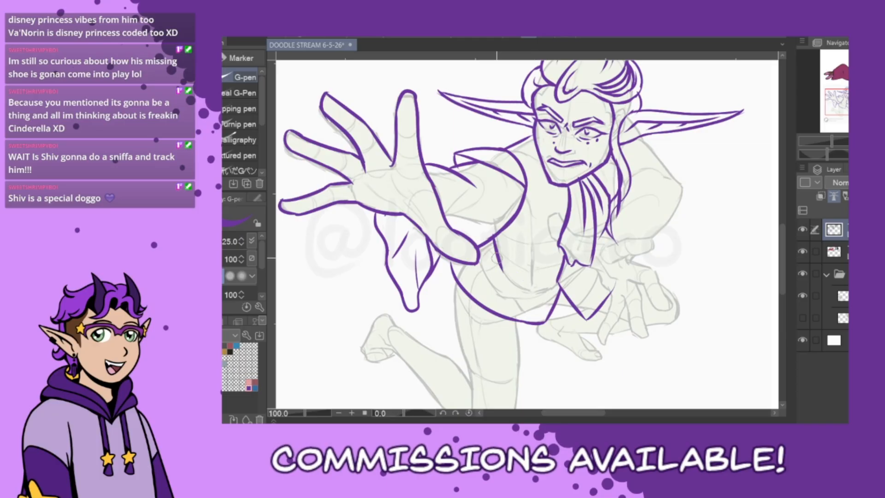
mouse_move(497, 258)
mouse_down()
mouse_move(531, 279)
mouse_move(488, 271)
mouse_move(534, 290)
mouse_move(484, 274)
mouse_move(533, 293)
mouse_up()
key(ctrl+z)
key(ctrl+z)
key(ctrl+z)
key(ctrl+z)
mouse_move(497, 259)
mouse_down()
mouse_move(496, 284)
mouse_move(529, 287)
mouse_move(525, 276)
mouse_move(521, 295)
mouse_up()
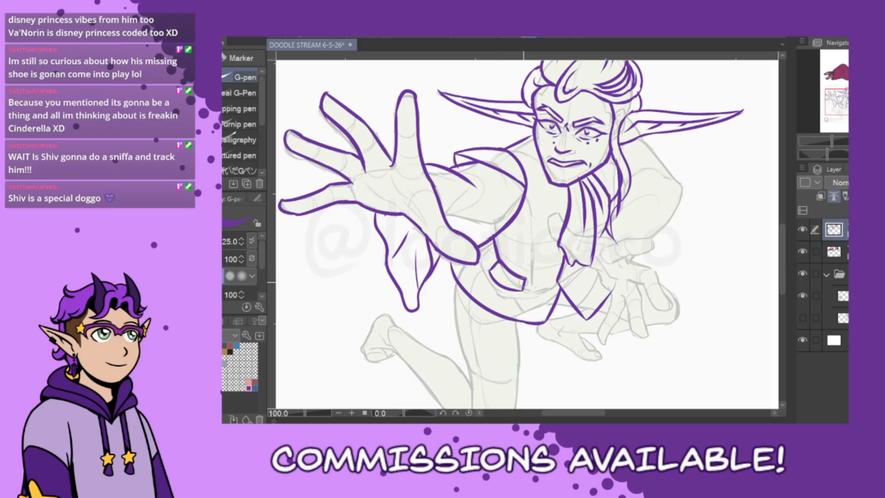
drag(519, 277, 534, 280)
Outline the lower hand's straight finger extending sideways from beneath the long hair lock.
scroll(704, 293, up, 1)
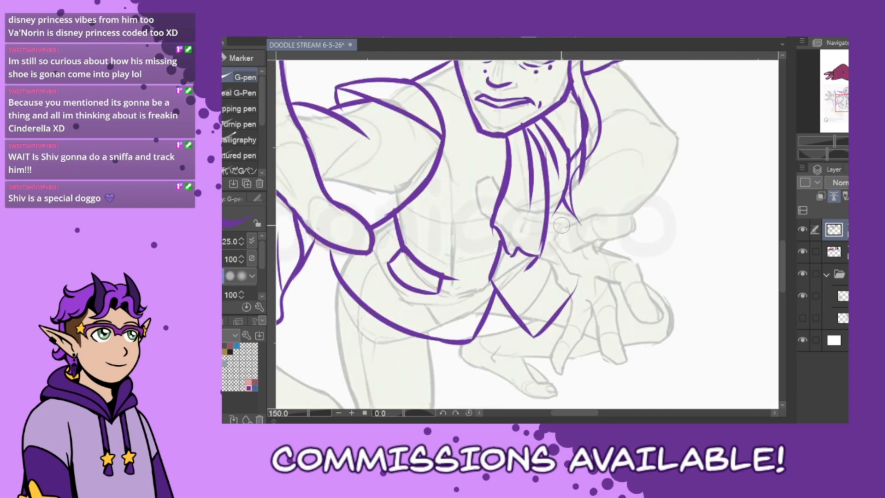
mouse_move(560, 228)
mouse_down()
mouse_move(637, 211)
mouse_move(633, 232)
mouse_move(574, 250)
mouse_move(631, 235)
mouse_move(583, 244)
mouse_move(632, 232)
mouse_move(617, 241)
mouse_move(584, 245)
mouse_move(636, 215)
mouse_move(604, 235)
mouse_move(624, 234)
mouse_move(573, 251)
mouse_up()
key(ctrl+z)
key(ctrl+z)
key(ctrl+z)
key(ctrl+z)
key(ctrl+z)
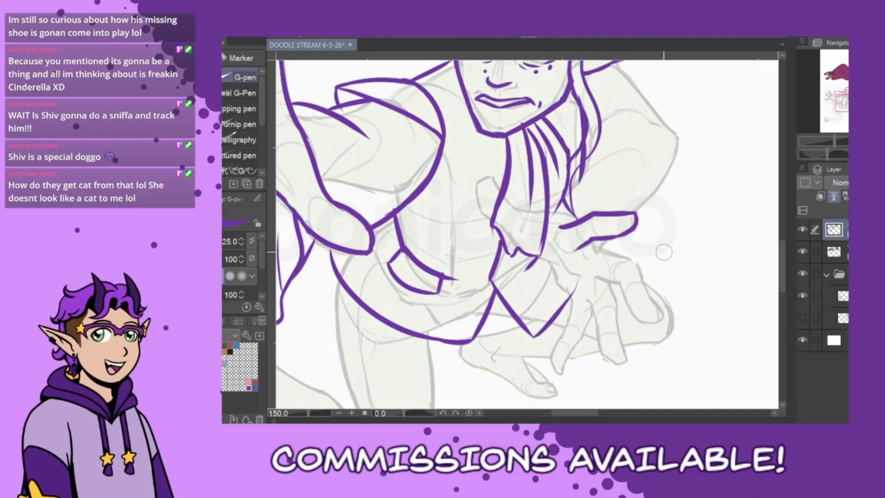
Draw the lower hand's thumb and palm edge across the hanging cloth, joining the extended finger.
key(h)
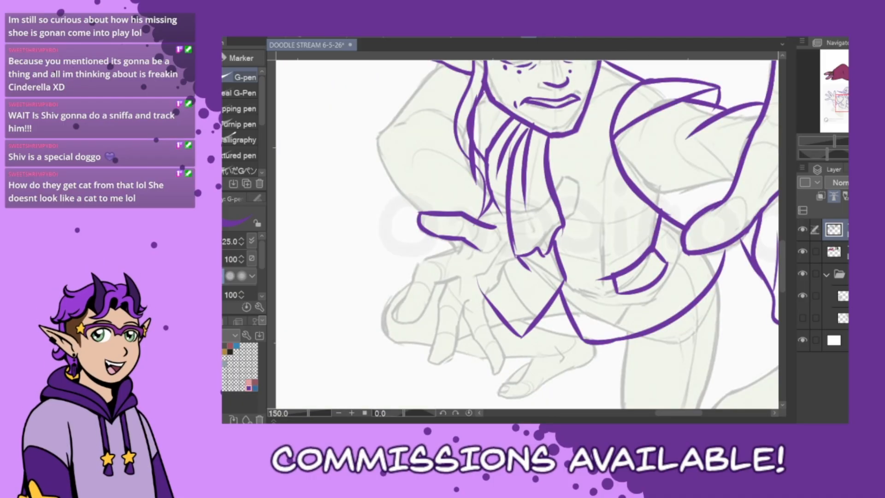
key(h)
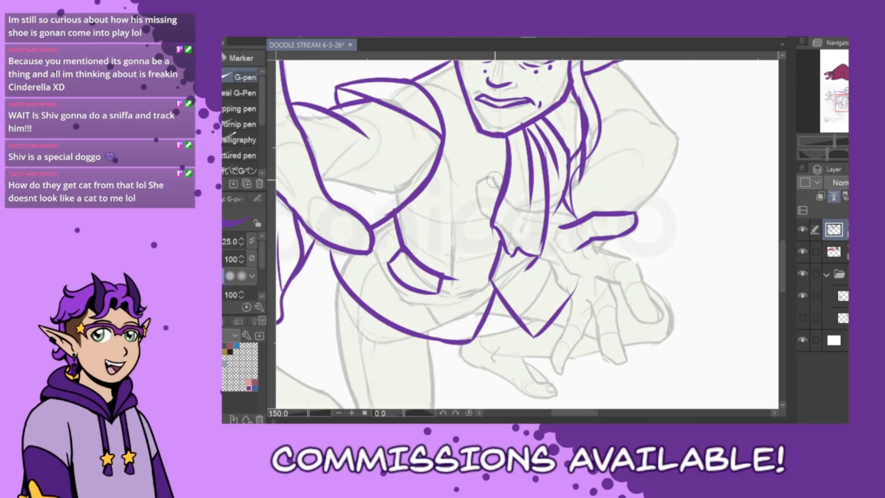
mouse_move(494, 180)
mouse_down()
mouse_move(531, 213)
mouse_move(519, 211)
mouse_move(581, 220)
mouse_up()
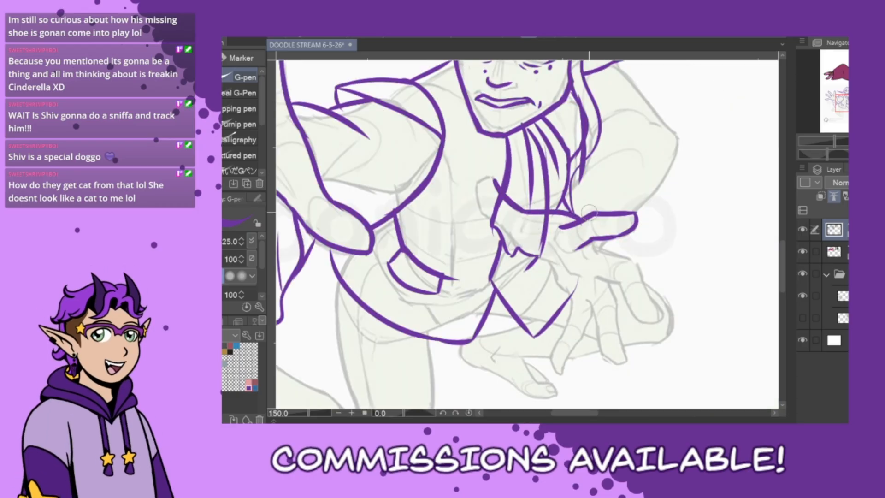
key(ctrl+z)
mouse_move(500, 177)
mouse_down()
mouse_move(478, 189)
mouse_move(521, 251)
mouse_move(519, 243)
mouse_move(538, 260)
mouse_move(562, 262)
mouse_up()
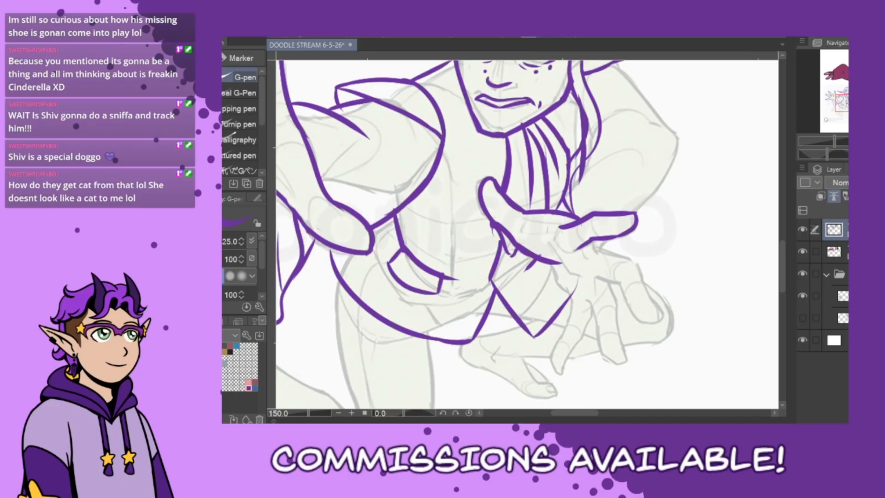
Outline the lower hand's outermost downward finger, from the knuckle below the straight finger around its rounded tip.
key(h)
mouse_move(465, 240)
mouse_down()
mouse_move(421, 260)
mouse_move(391, 316)
mouse_move(417, 319)
mouse_move(440, 281)
mouse_move(463, 275)
mouse_up()
key(ctrl+z)
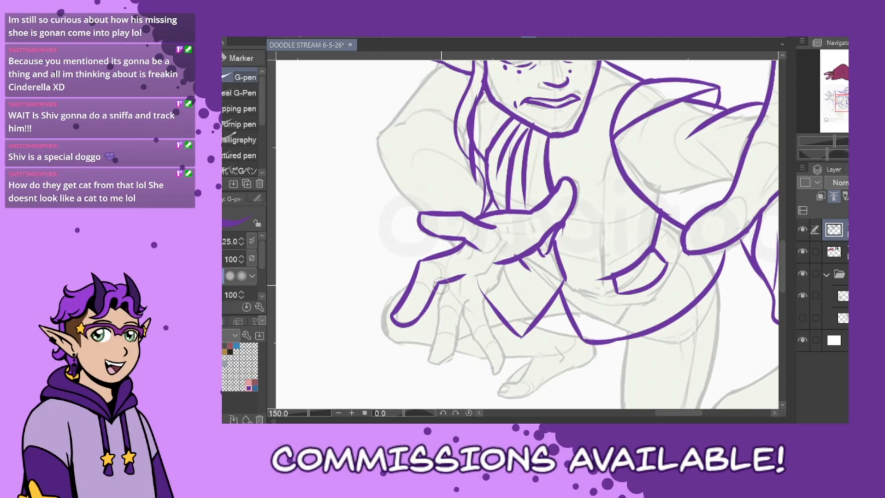
key(ctrl+z)
Draw the lower hand's remaining two downward-spread fingers, connecting the inner one to the palm beside the garment flap.
mouse_move(436, 284)
mouse_down()
mouse_move(458, 282)
mouse_move(447, 278)
mouse_move(429, 358)
mouse_up()
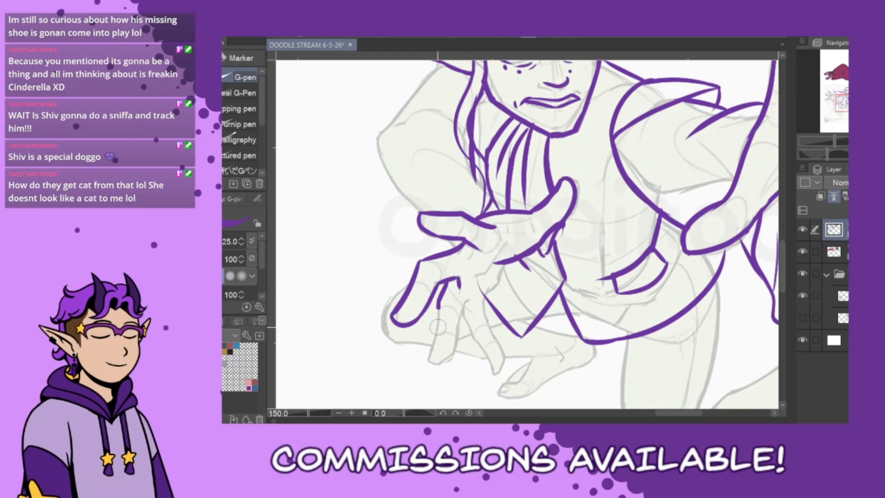
key(ctrl+z)
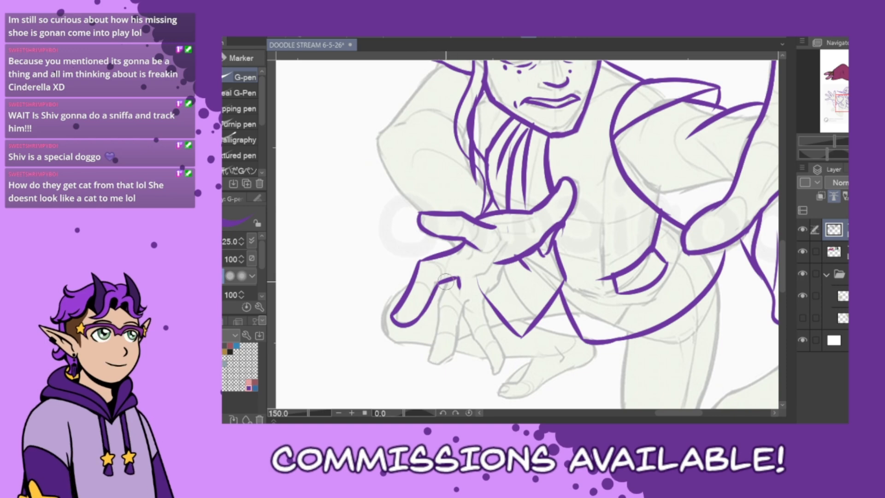
mouse_move(445, 282)
mouse_down()
mouse_move(429, 358)
mouse_move(451, 359)
mouse_move(470, 298)
mouse_up()
key(ctrl+z)
mouse_move(438, 363)
mouse_down()
mouse_move(457, 345)
mouse_move(471, 296)
mouse_move(494, 337)
mouse_move(498, 373)
mouse_up()
drag(462, 313, 496, 373)
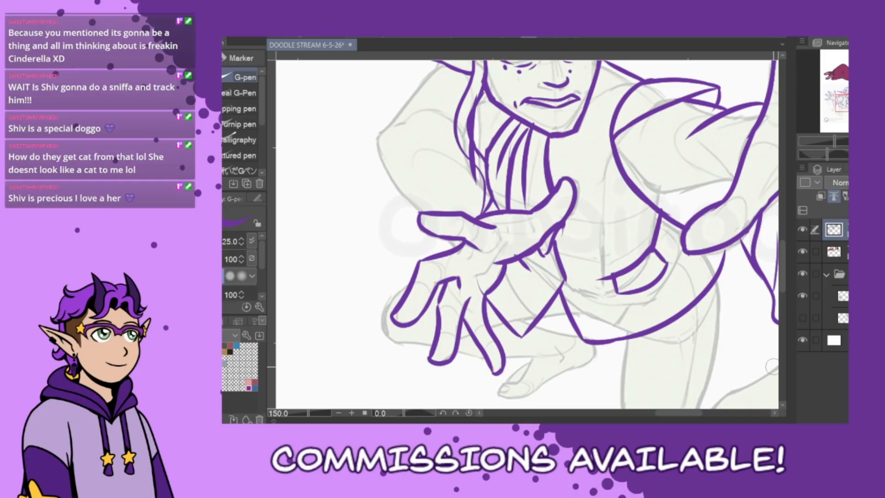
Redraw the lower hand's innermost finger longer and broader beside the garment flap.
key(ctrl+minus)
key(ctrl+minus)
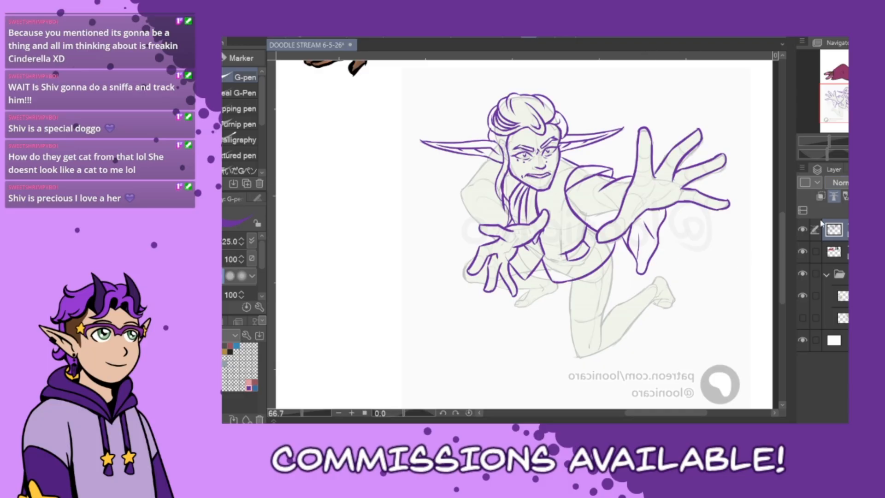
key(h)
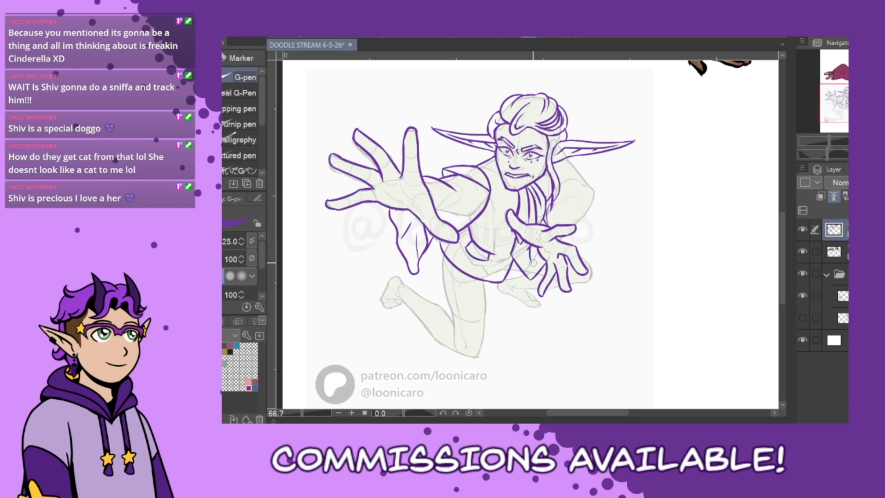
drag(533, 246, 542, 300)
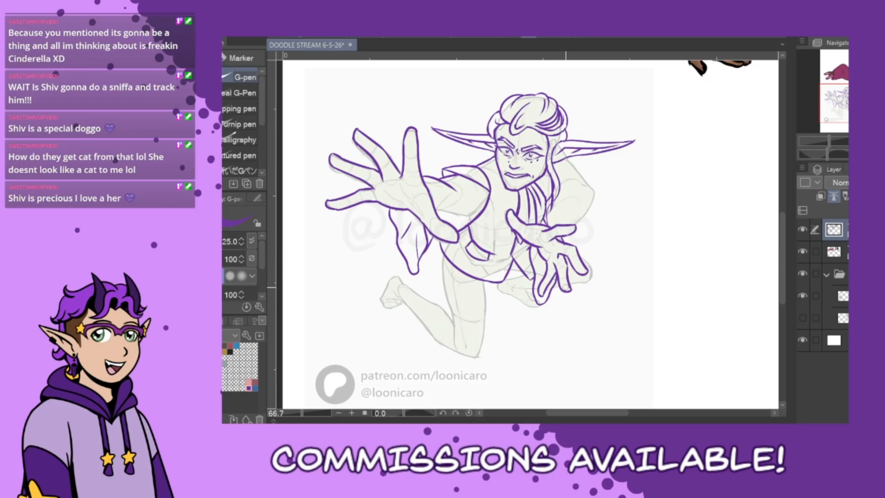
scroll(679, 254, up, 1)
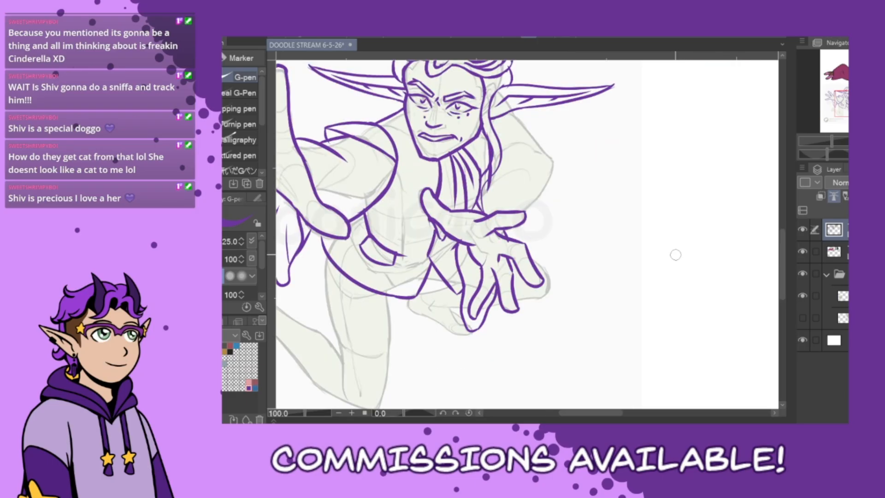
key(ctrl+z)
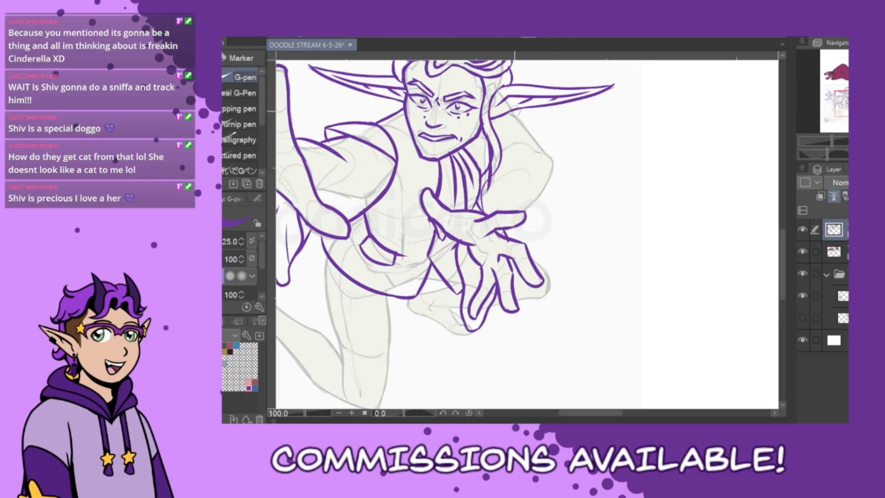
Draw the bent arm's full outer curve from the shoulder to the lower hand and its inner edge meeting the hair lock.
drag(514, 110, 551, 204)
mouse_move(525, 248)
mouse_down()
mouse_move(548, 212)
mouse_move(553, 175)
mouse_move(526, 249)
mouse_up()
key(ctrl+z)
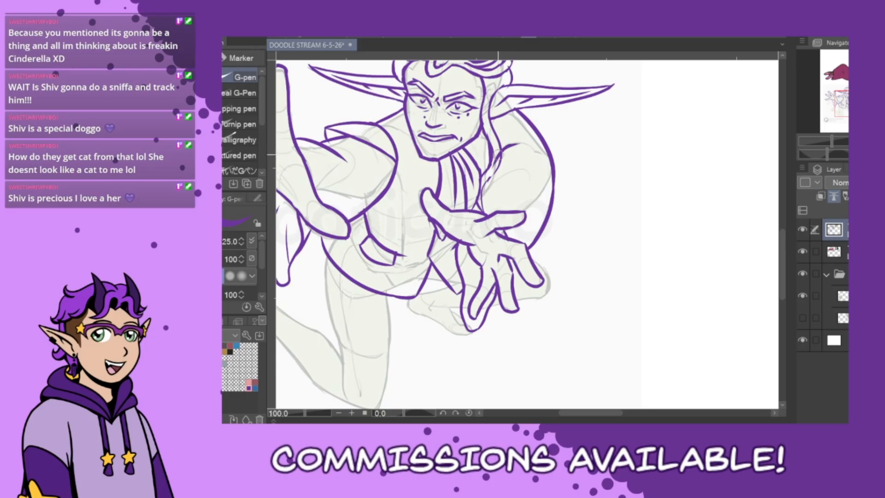
drag(491, 166, 479, 202)
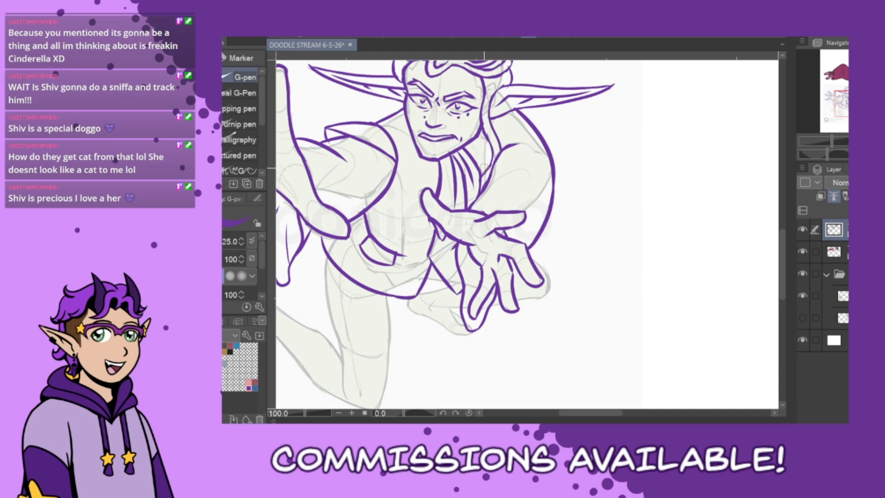
Add a short edge between the hanging cloth and the garment's side, just beneath the outstretched hand's wrist.
drag(617, 414, 593, 414)
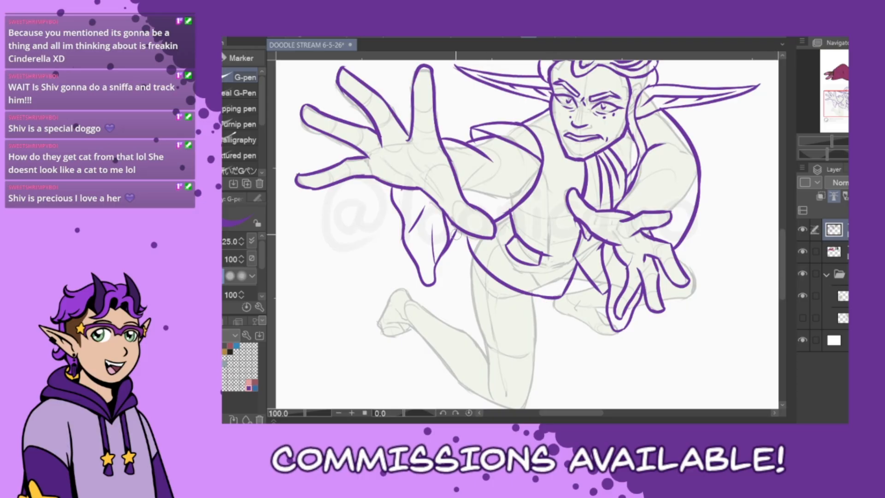
mouse_move(452, 233)
mouse_down()
mouse_move(495, 216)
mouse_move(473, 235)
mouse_move(456, 233)
mouse_move(486, 229)
mouse_move(497, 214)
mouse_move(486, 231)
mouse_up()
key(ctrl+z)
Draw a curved trouser cuff edge across the kneeling leg just behind the knee.
drag(782, 251, 782, 282)
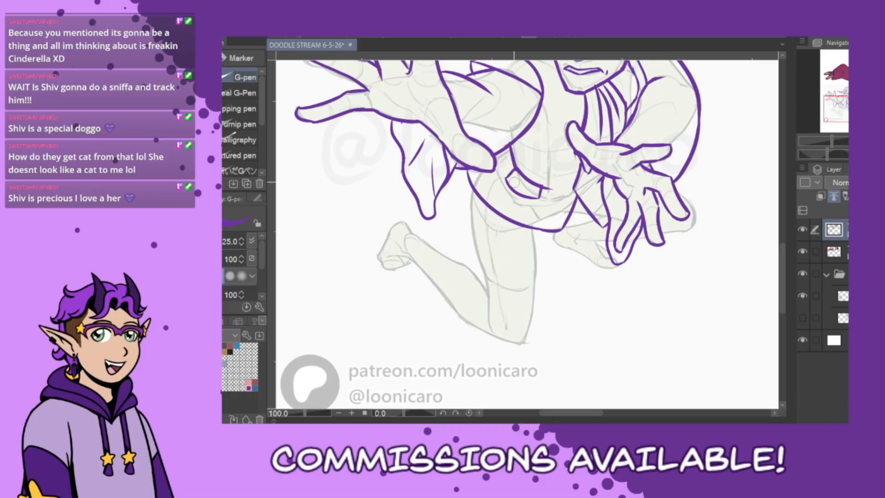
drag(482, 278, 444, 331)
key(ctrl+z)
drag(482, 278, 443, 331)
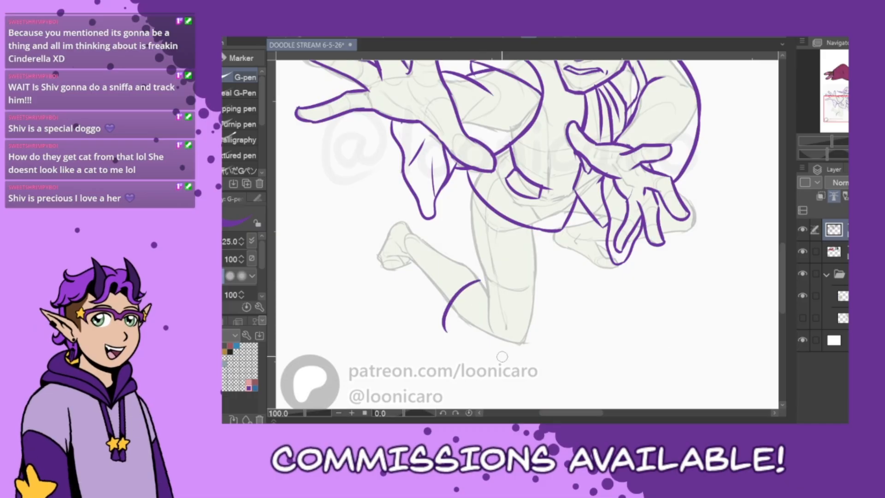
key(ctrl+z)
mouse_move(478, 277)
mouse_down()
mouse_move(454, 298)
mouse_move(452, 323)
mouse_up()
key(ctrl+z)
mouse_move(478, 276)
mouse_down()
mouse_move(452, 320)
mouse_move(450, 312)
mouse_move(517, 343)
mouse_up()
key(ctrl+z)
Outline the knee's underside from the cuff and continue the thigh's front edge up to the garment hem.
mouse_move(450, 312)
mouse_down()
mouse_move(498, 343)
mouse_move(526, 345)
mouse_up()
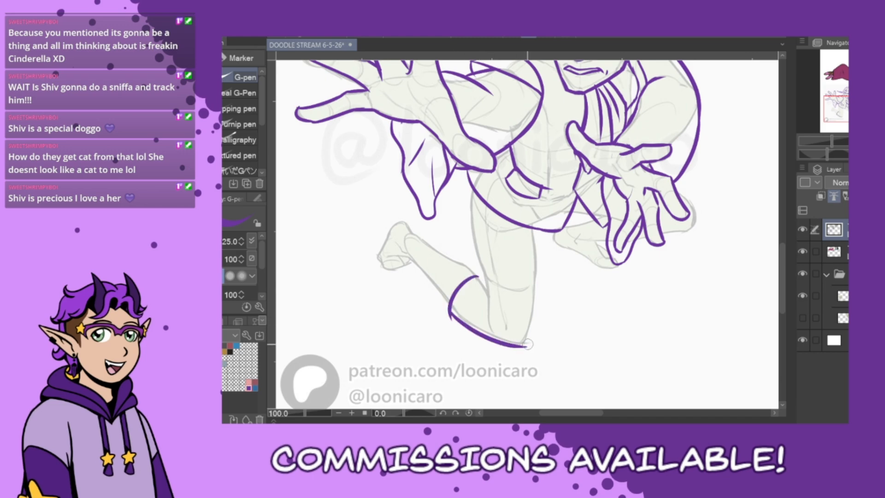
key(ctrl+z)
mouse_move(450, 313)
mouse_down()
mouse_move(517, 346)
mouse_move(528, 342)
mouse_move(463, 325)
mouse_move(525, 340)
mouse_up()
key(ctrl+z)
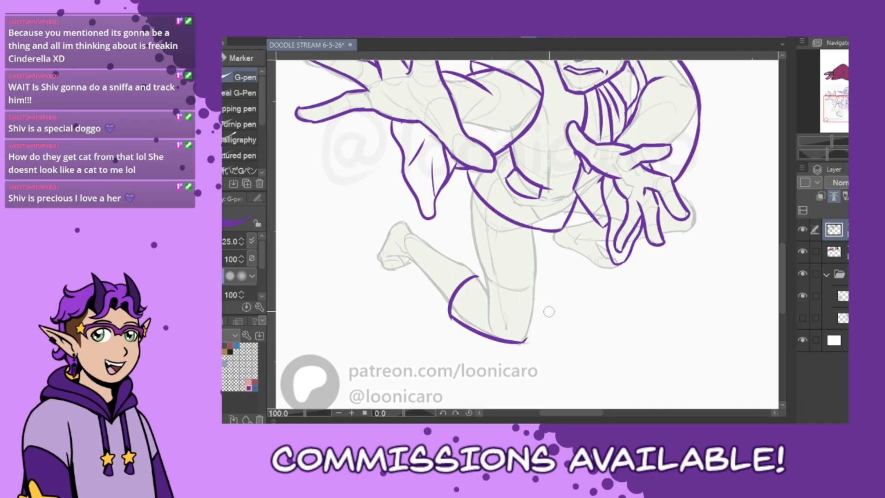
mouse_move(536, 233)
mouse_down()
mouse_move(539, 297)
mouse_move(520, 343)
mouse_move(533, 306)
mouse_move(536, 232)
mouse_move(525, 329)
mouse_up()
key(ctrl+z)
key(ctrl+z)
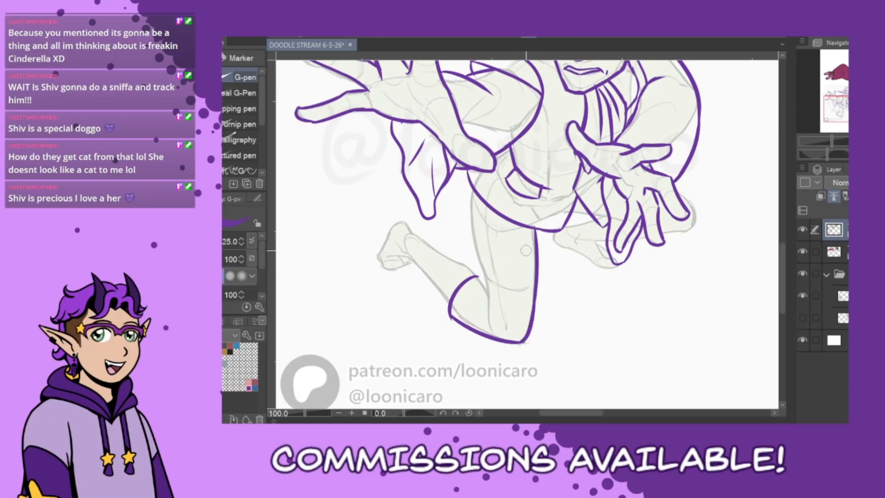
Draw the thigh's back edge from the garment hem down into the knee, with a short crease beside the cuff.
drag(468, 188, 489, 325)
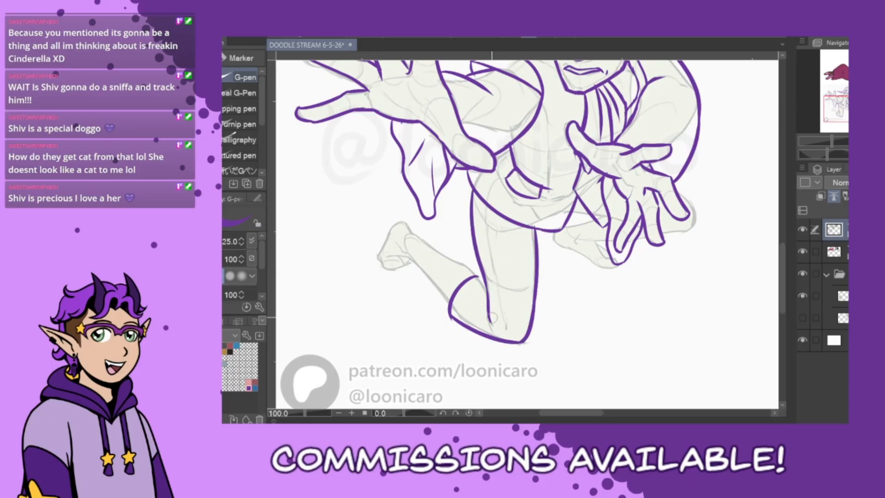
mouse_move(478, 278)
mouse_down()
mouse_move(490, 301)
mouse_move(479, 314)
mouse_move(489, 295)
mouse_up()
key(ctrl+z)
key(ctrl+z)
key(ctrl+z)
Draw two small oval buttons along the trouser cuff's lower edge near the knee.
key(h)
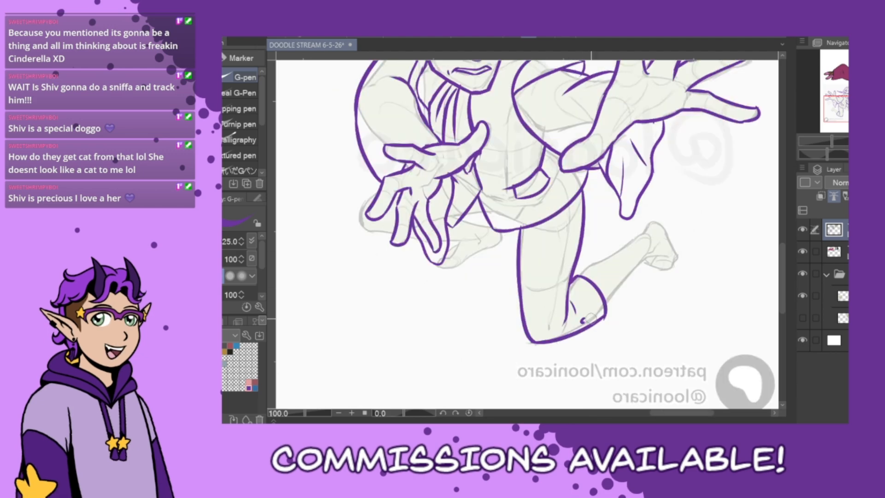
drag(581, 321, 599, 312)
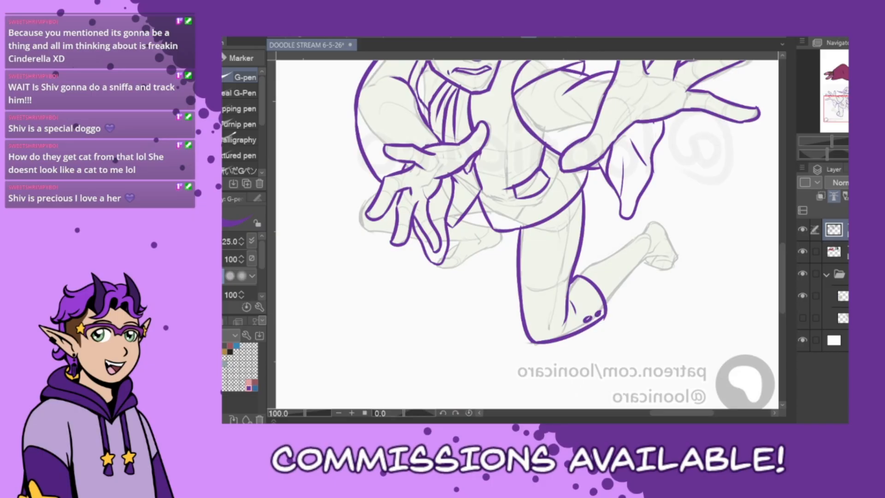
key(h)
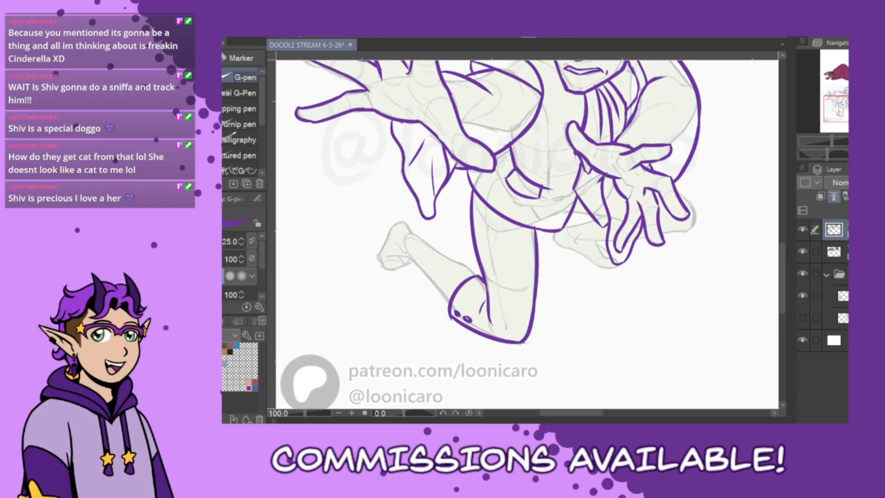
Draw a curved band edge across the ankle and the lower leg's upper contour running to the trouser cuff.
drag(412, 263, 415, 257)
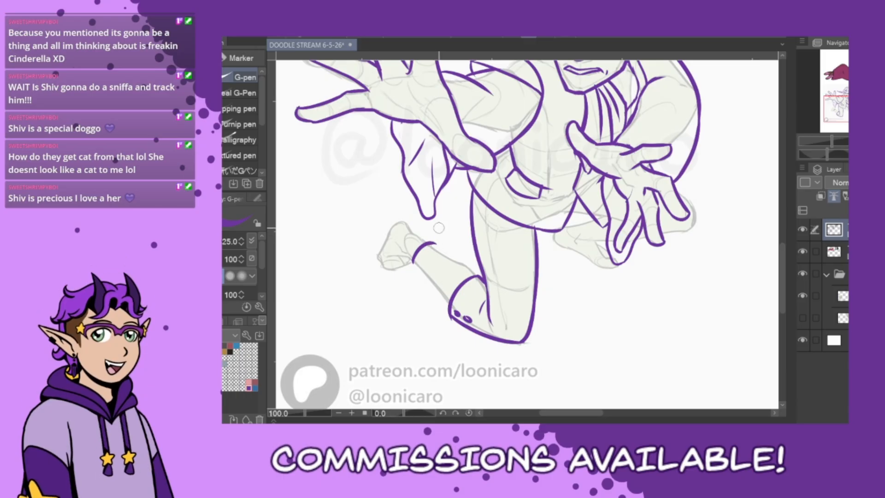
key(ctrl+z)
drag(413, 261, 433, 247)
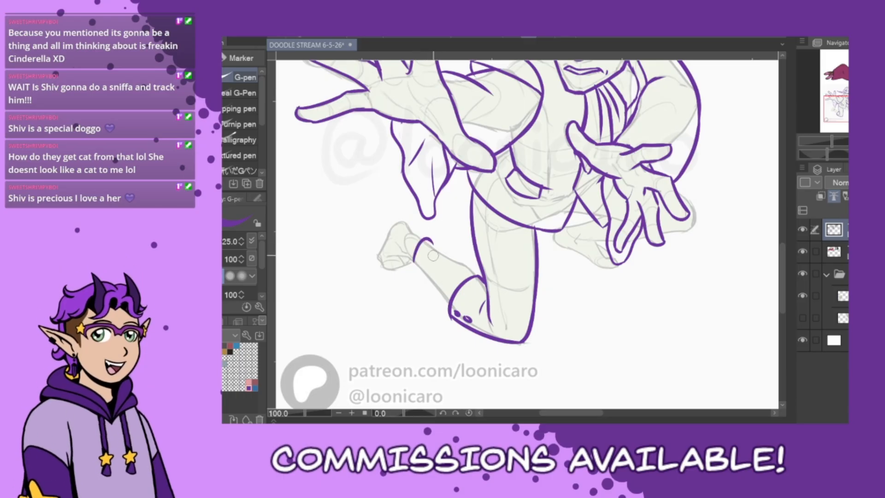
key(ctrl+z)
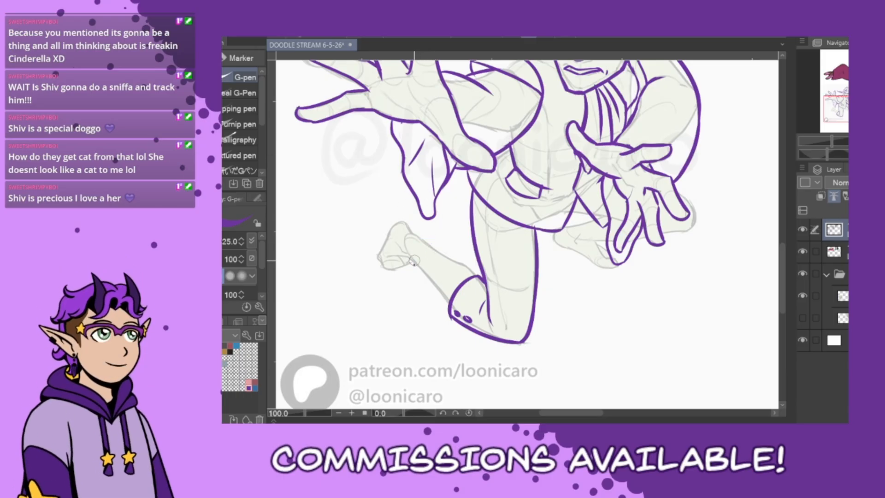
mouse_move(413, 265)
mouse_down()
mouse_move(434, 246)
mouse_move(467, 263)
mouse_move(433, 245)
mouse_move(475, 271)
mouse_up()
key(ctrl+z)
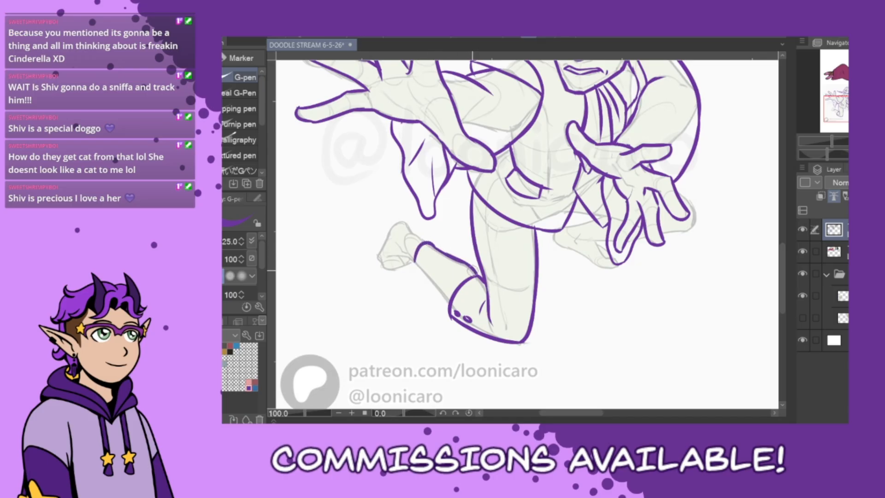
Draw the foot's upper edge past the ankle, a pointed flap beneath it and the lower leg's underside to the cuff.
drag(407, 222, 418, 232)
key(ctrl+z)
drag(391, 211, 418, 234)
drag(403, 257, 421, 291)
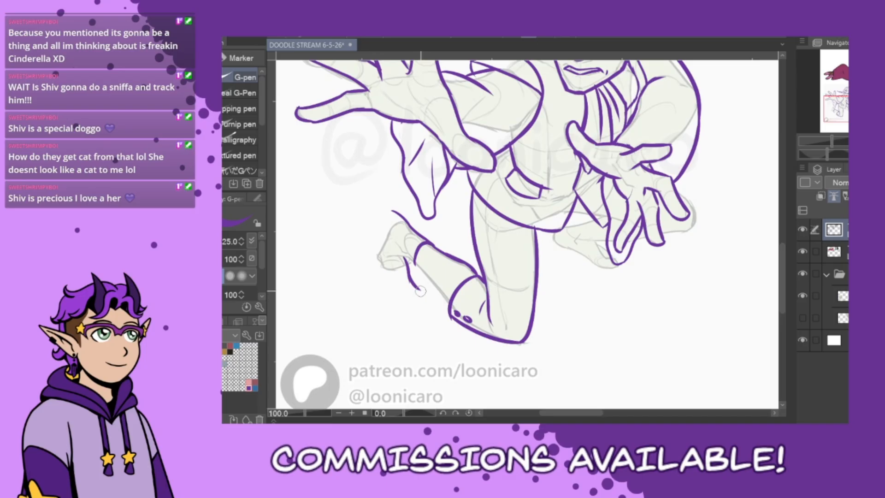
key(ctrl+z)
key(ctrl+z)
mouse_move(404, 257)
mouse_down()
mouse_move(422, 284)
mouse_move(418, 267)
mouse_move(429, 281)
mouse_up()
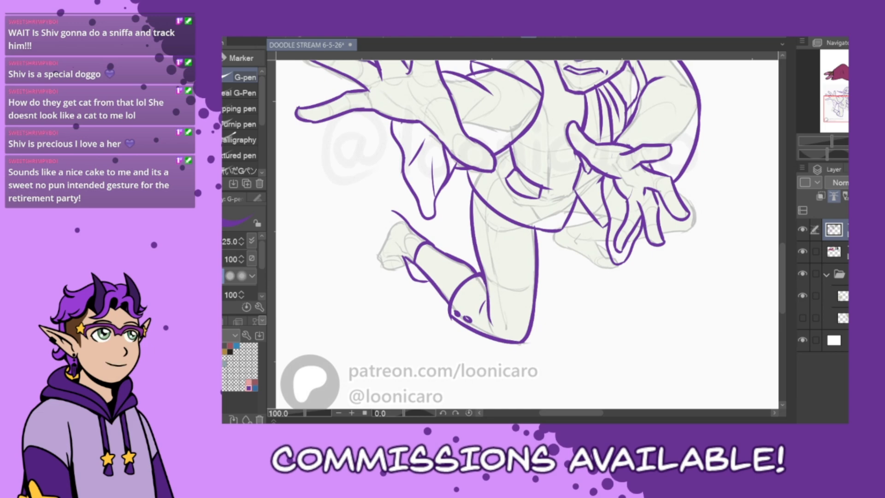
Round off the raised foot's end and draw its sole edge down along the reference.
key(h)
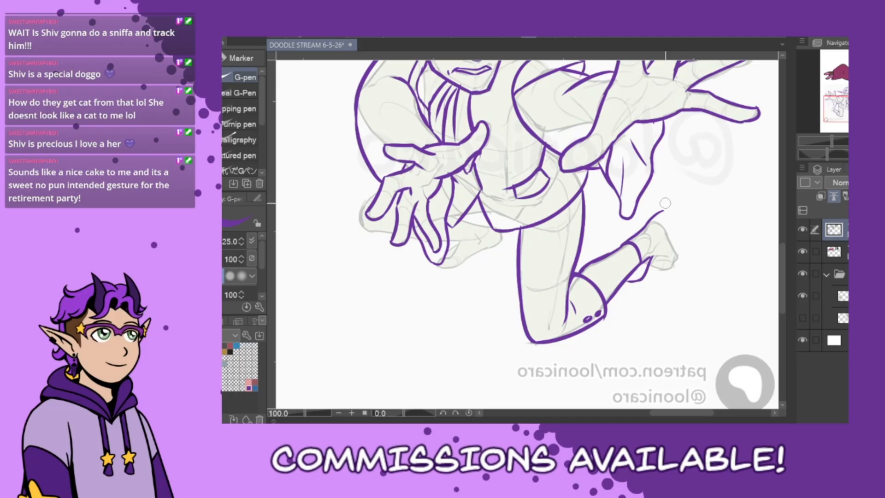
mouse_move(661, 210)
mouse_down()
mouse_move(671, 217)
mouse_move(665, 228)
mouse_up()
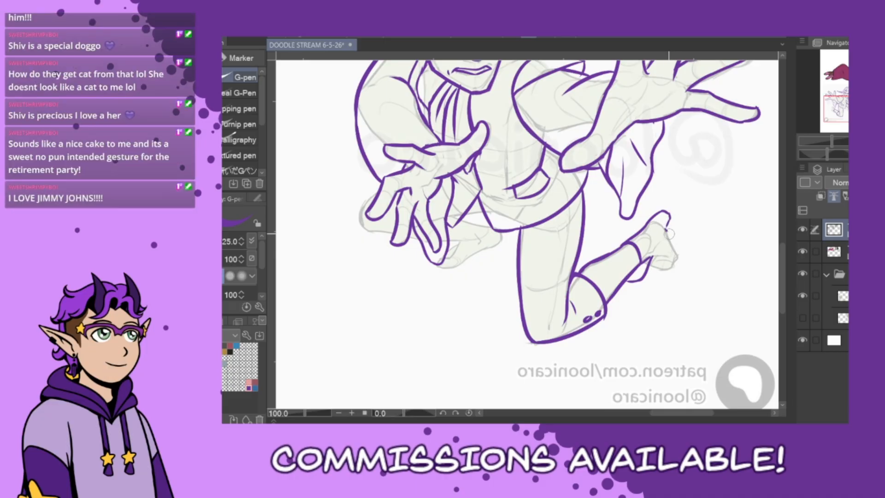
key(ctrl+z)
drag(670, 234, 677, 253)
key(ctrl+z)
Draw a thin curved line trailing outward from beneath the raised foot.
mouse_move(650, 267)
mouse_down()
mouse_move(671, 267)
mouse_move(675, 258)
mouse_move(660, 268)
mouse_move(672, 277)
mouse_move(661, 282)
mouse_move(672, 278)
mouse_move(660, 271)
mouse_move(666, 281)
mouse_move(659, 272)
mouse_move(699, 281)
mouse_up()
key(ctrl+z)
key(ctrl+z)
key(ctrl+z)
key(ctrl+z)
key(ctrl+z)
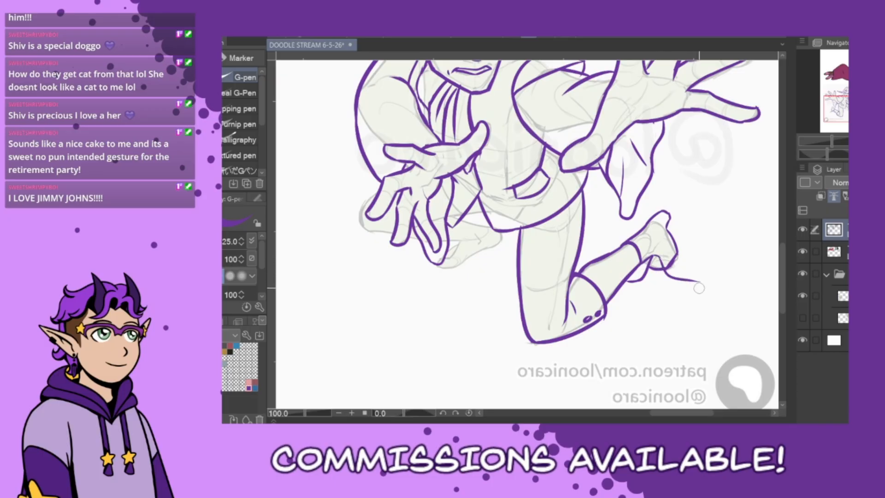
Add a second trailing line under the first, running roughly parallel away from the foot.
mouse_move(651, 259)
mouse_down()
mouse_move(658, 278)
mouse_move(702, 290)
mouse_up()
key(ctrl+z)
key(ctrl+z)
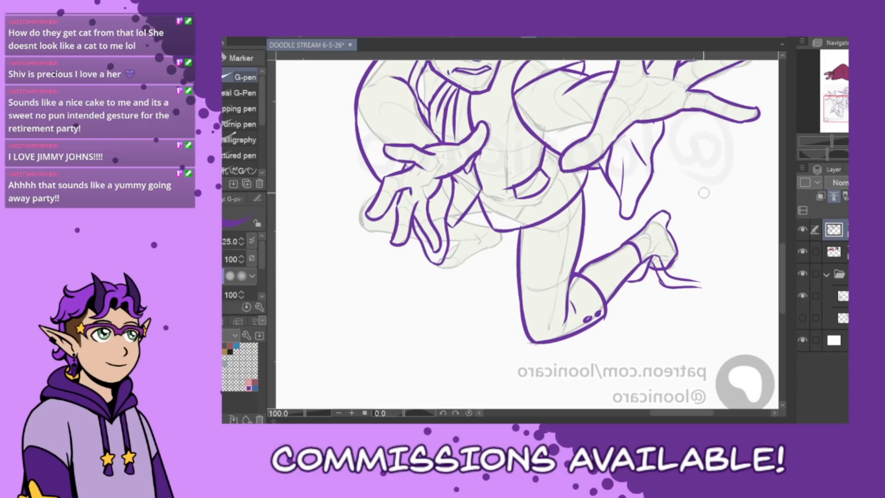
drag(665, 281, 704, 296)
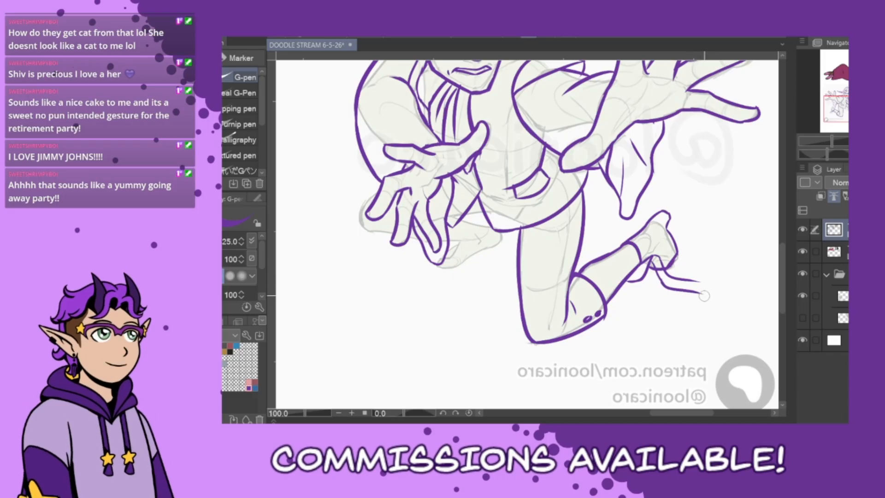
key(ctrl+z)
Close the two trailing lines beneath the raised foot into an angular strip and add a short curve inside the foot.
mouse_move(656, 270)
mouse_down()
mouse_move(703, 294)
mouse_move(692, 308)
mouse_up()
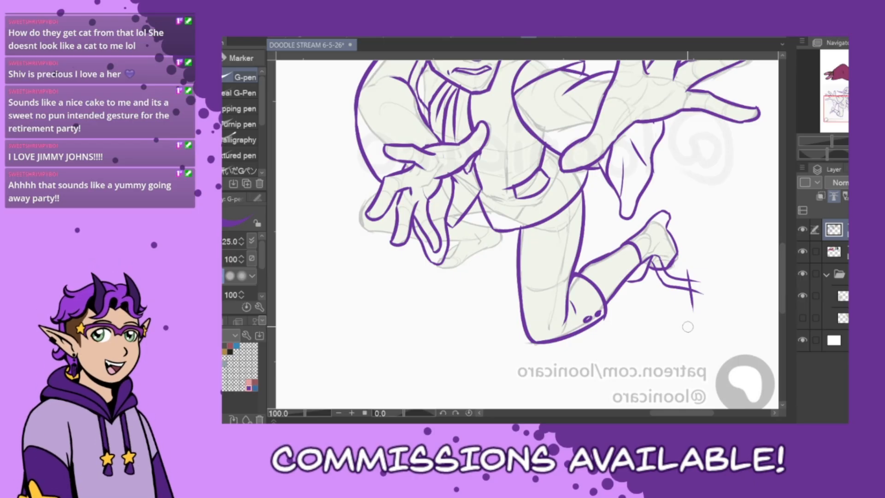
key(ctrl+z)
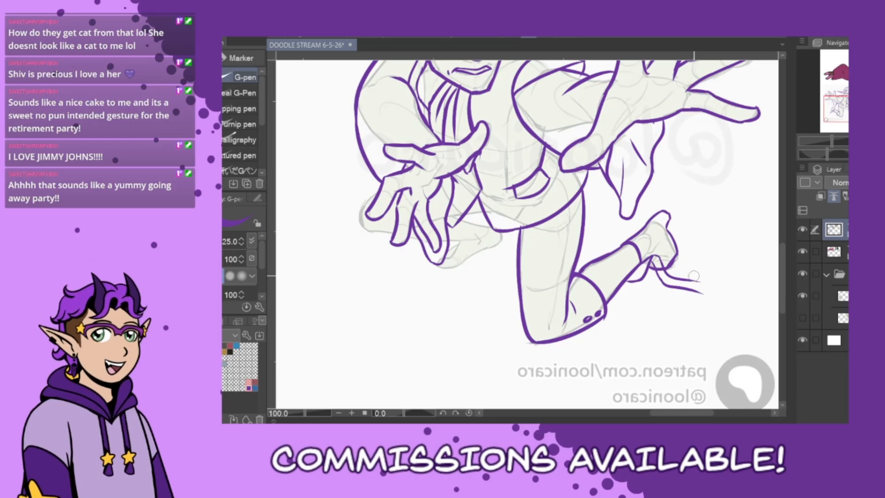
drag(697, 276, 675, 291)
key(ctrl+z)
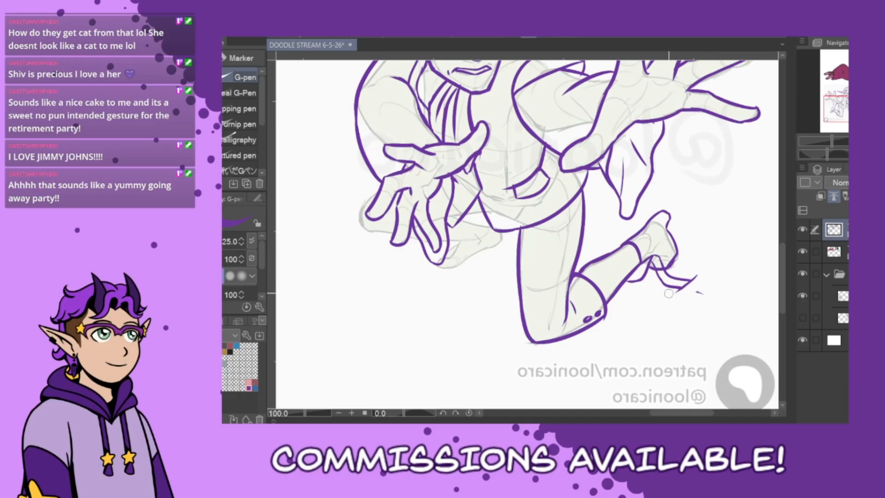
drag(670, 294, 698, 290)
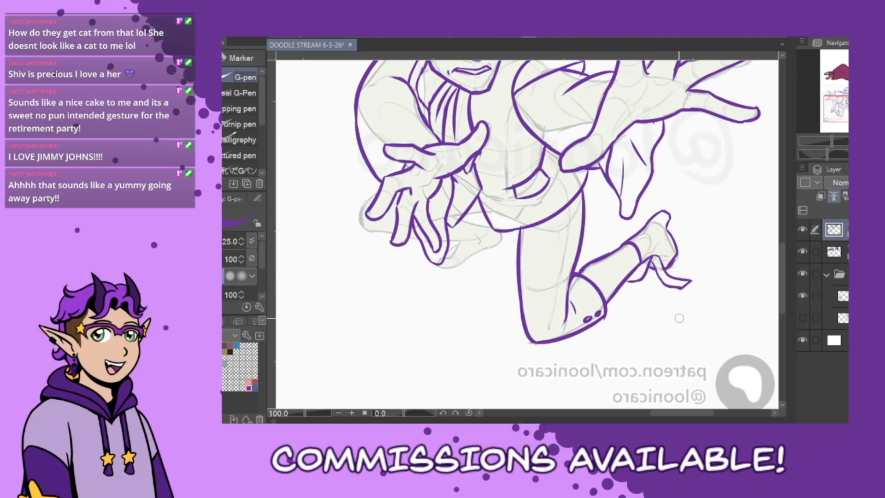
drag(653, 256, 666, 255)
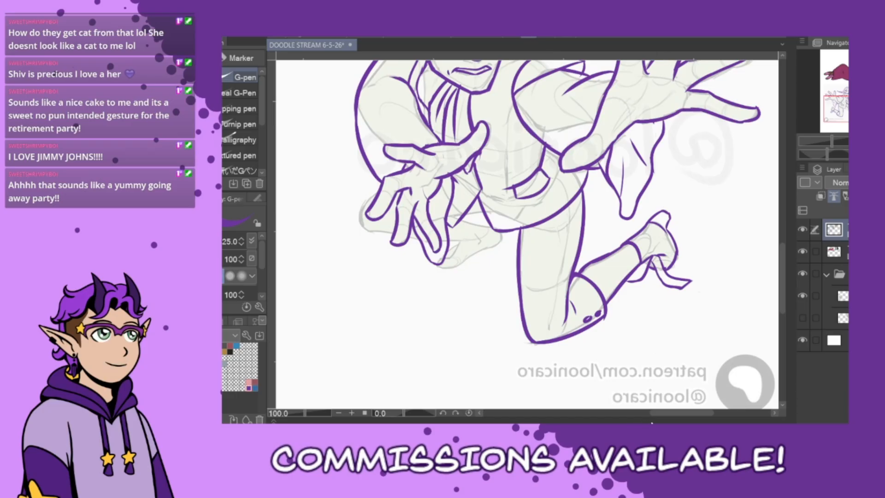
Draw the other shoe's sole beneath the lower hand, ending in a narrow block heel under the torso.
drag(678, 412, 656, 413)
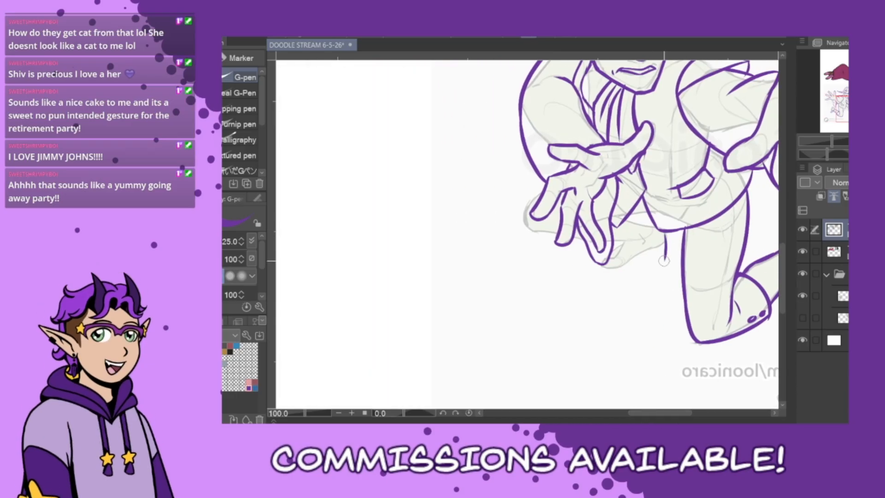
drag(663, 231, 668, 268)
key(ctrl+z)
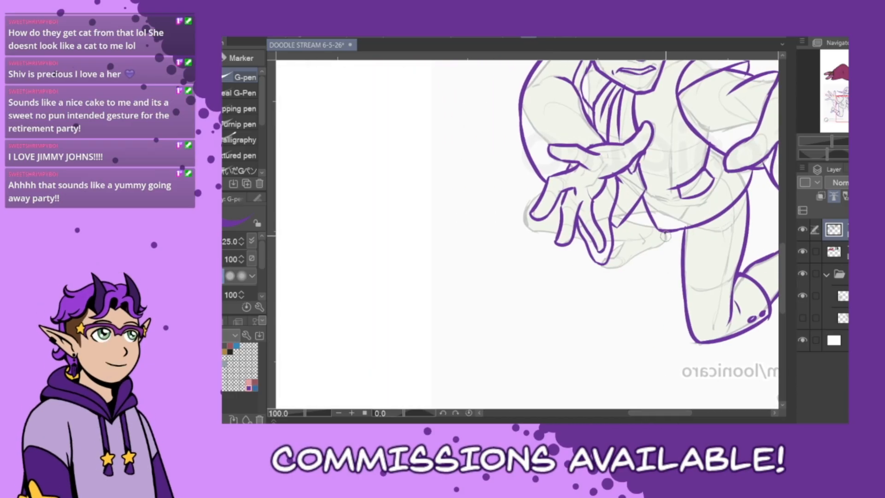
drag(664, 231, 666, 265)
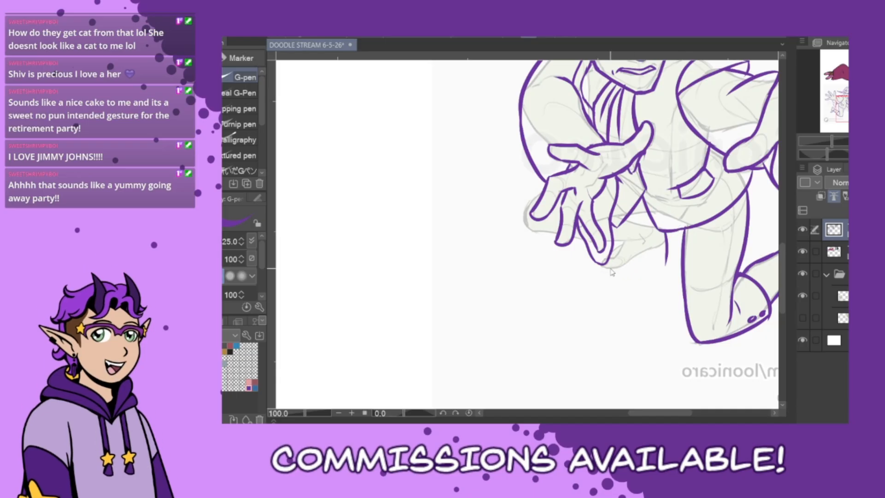
drag(599, 267, 632, 263)
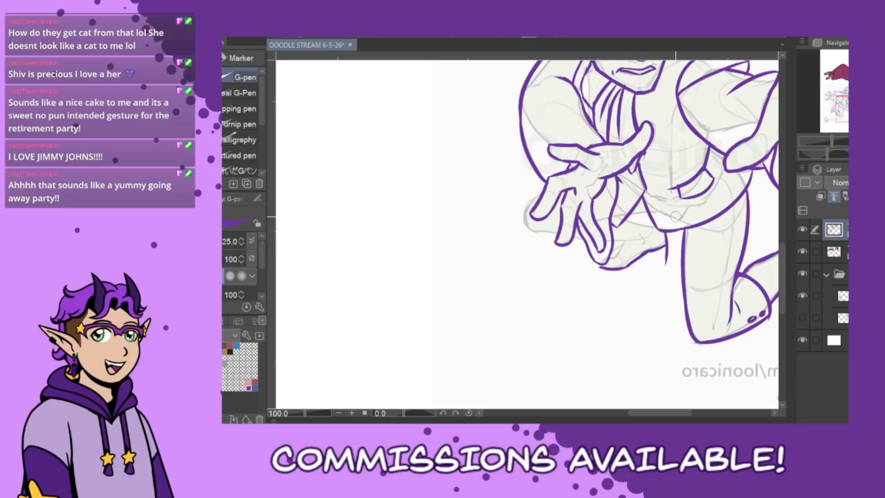
drag(651, 251, 666, 264)
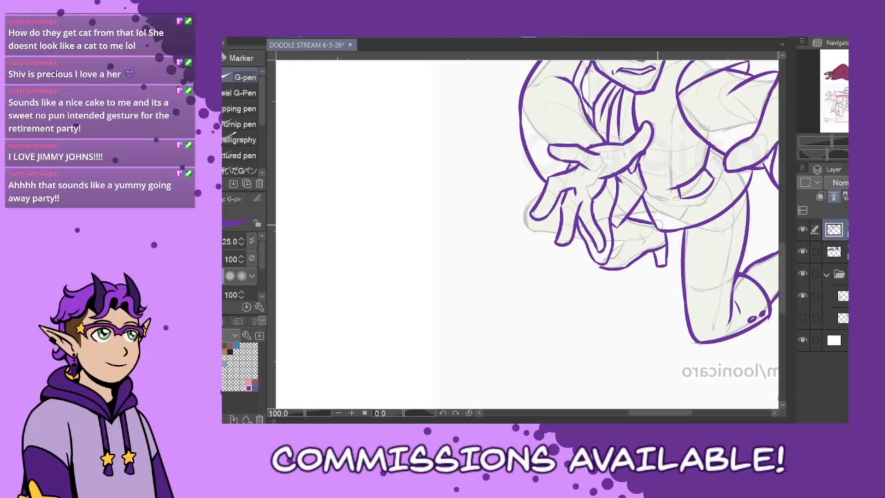
Draw a small detail line on the front of the shoe beside the lower hand's fingers.
mouse_move(616, 225)
mouse_down()
mouse_move(617, 241)
mouse_move(629, 242)
mouse_up()
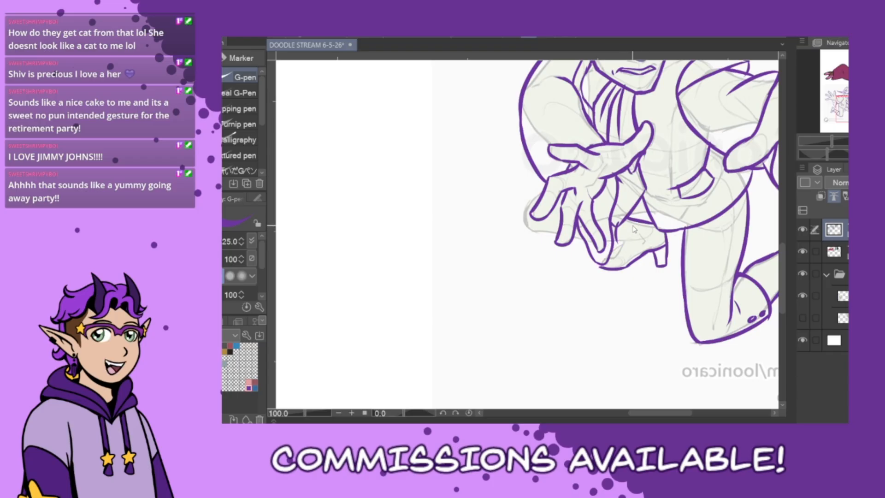
key(ctrl+z)
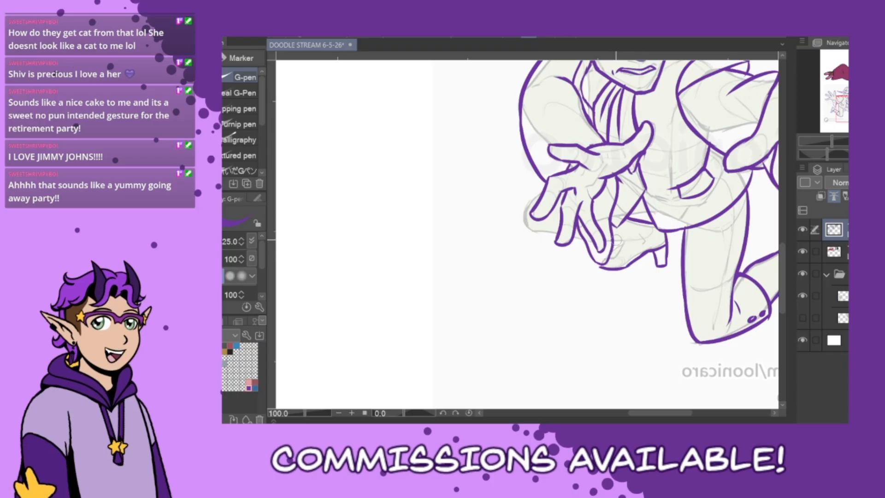
drag(611, 240, 625, 251)
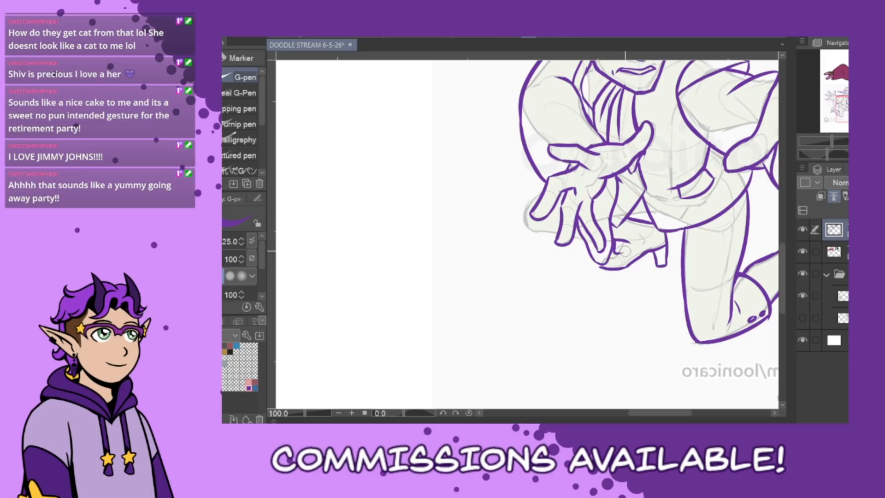
key(ctrl+z)
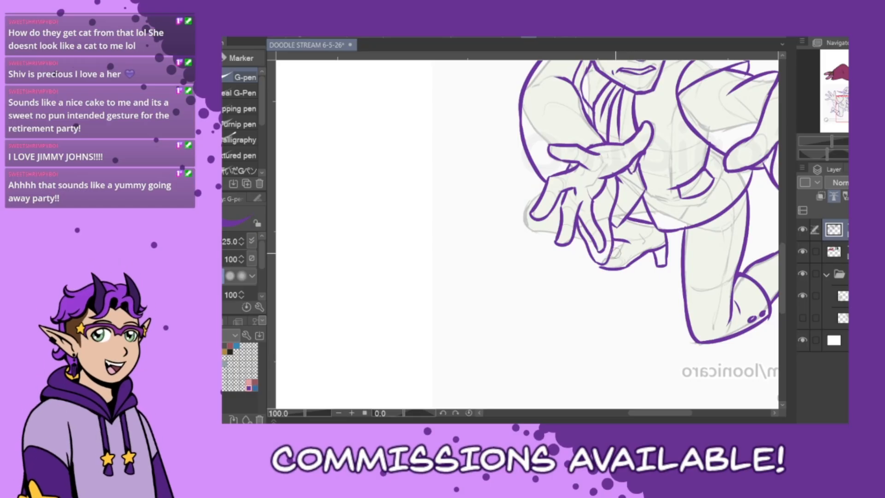
drag(623, 240, 615, 255)
Flip the canvas view and outline the rounded knee behind the lower hand's fingers, with its underside running back toward the shoe.
key(h)
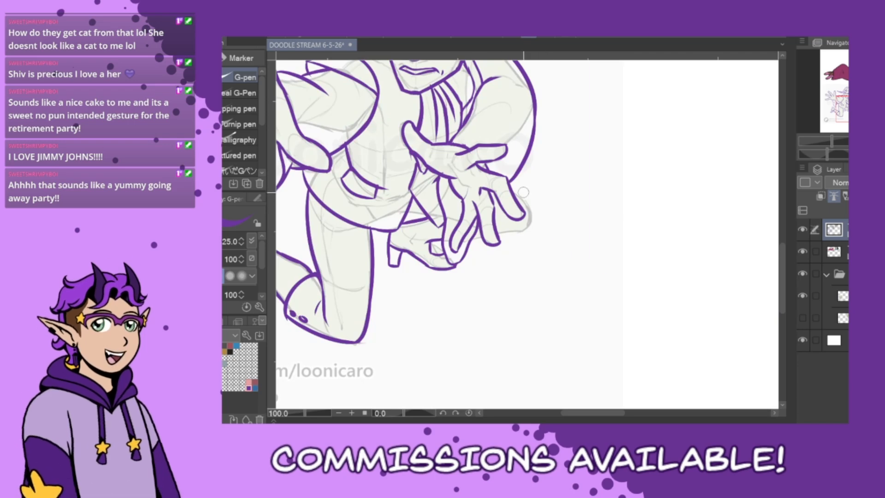
drag(512, 185, 532, 227)
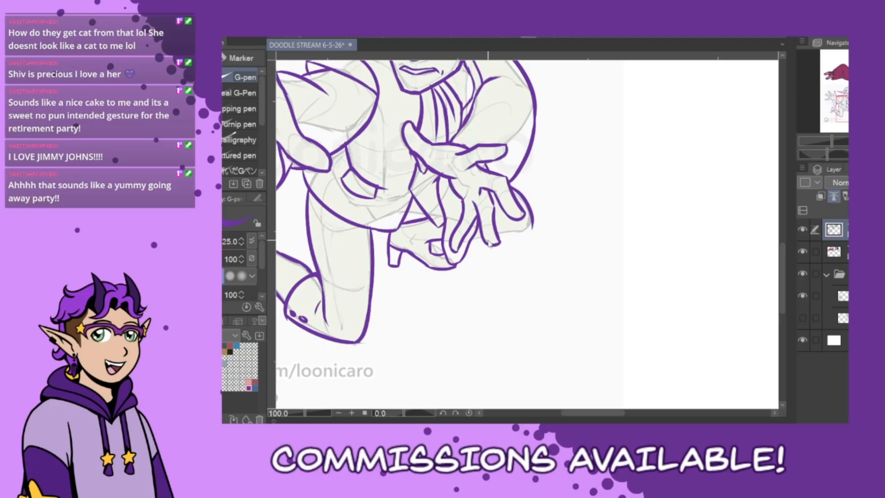
key(ctrl+z)
mouse_move(510, 185)
mouse_down()
mouse_move(533, 226)
mouse_move(471, 242)
mouse_up()
key(ctrl+z)
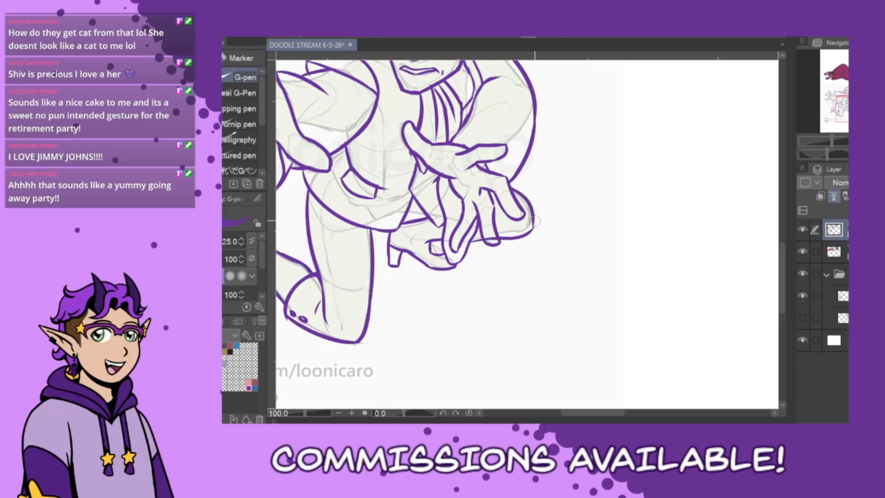
drag(534, 221, 464, 242)
key(ctrl+z)
drag(534, 225, 503, 242)
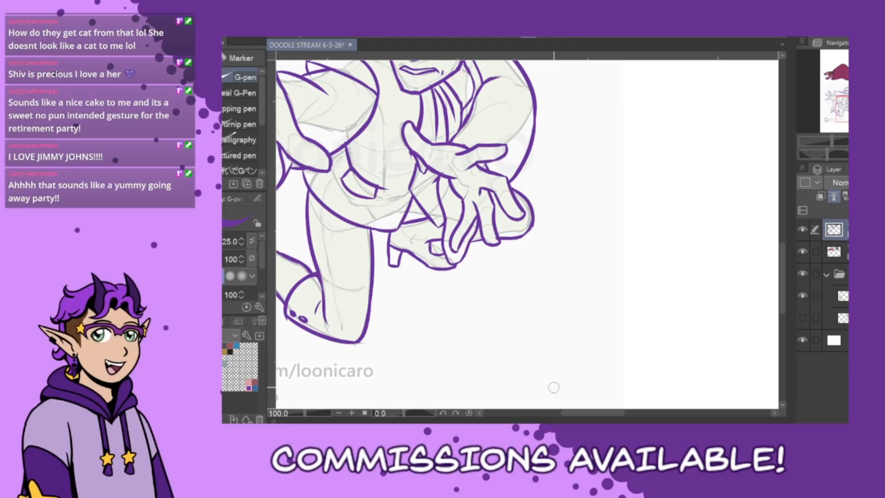
Add small purple freckle marks across both cheeks of the face.
scroll(554, 387, down, 1)
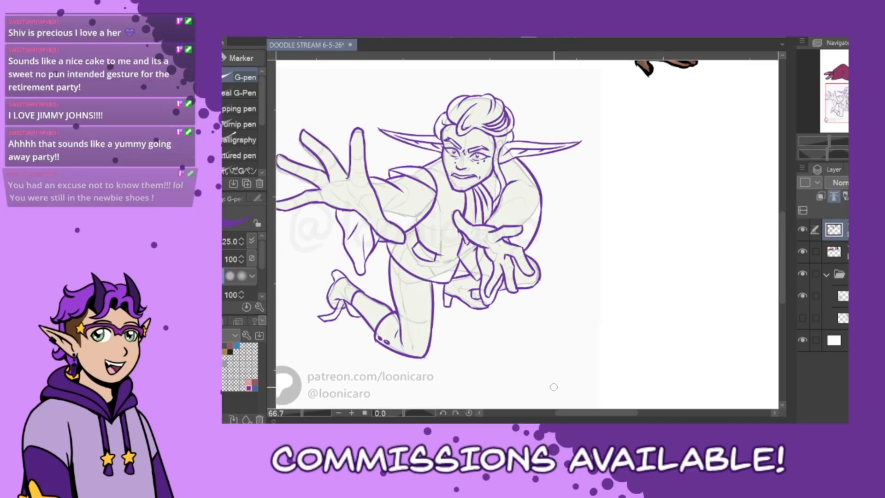
drag(618, 416, 605, 419)
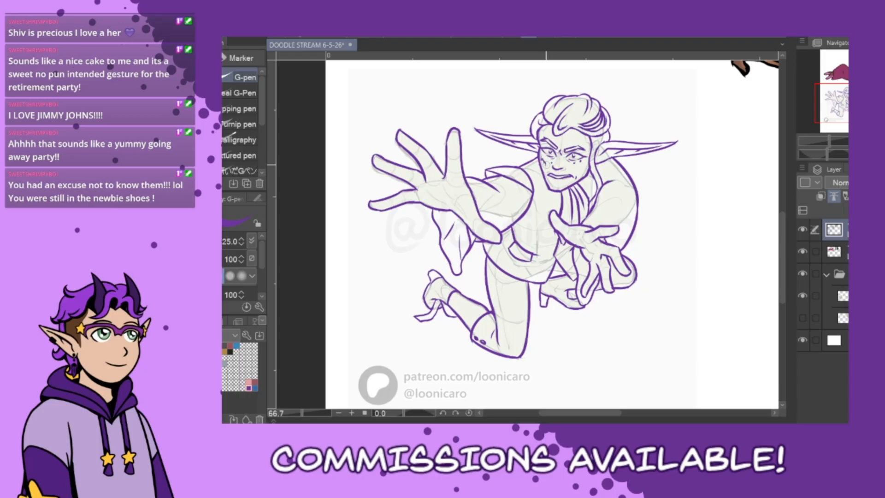
mouse_move(541, 158)
mouse_down()
mouse_move(573, 136)
mouse_move(583, 169)
mouse_up()
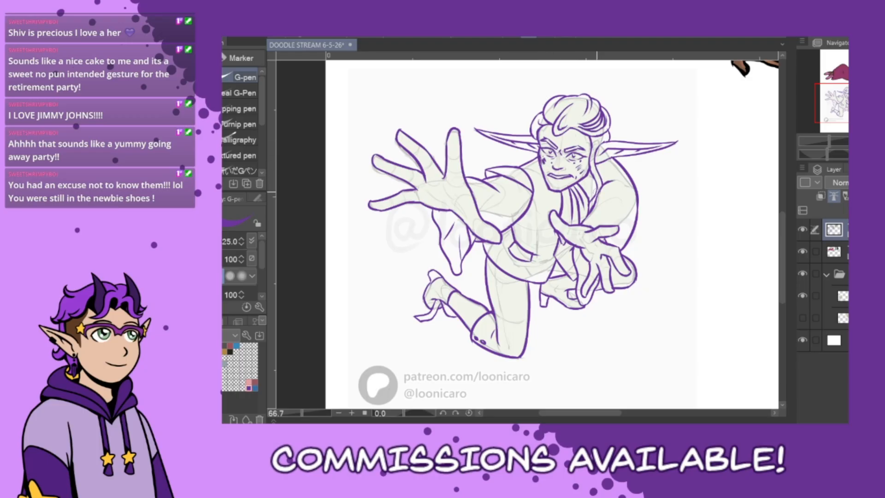
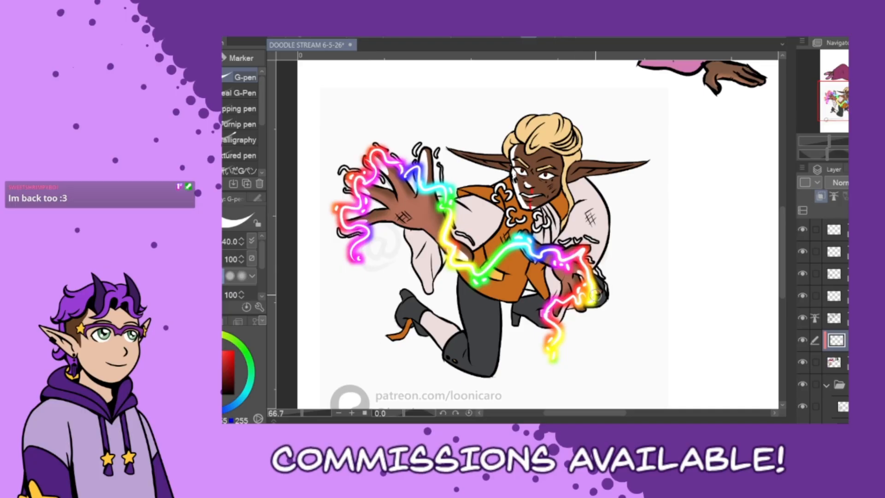
Paint white highlights along both pointed ears and down the edge of the face.
drag(574, 291, 572, 288)
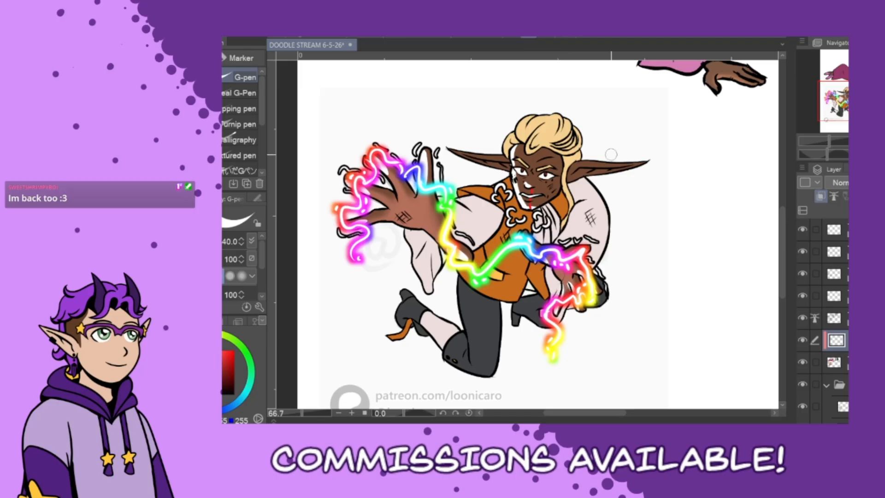
drag(572, 169, 626, 162)
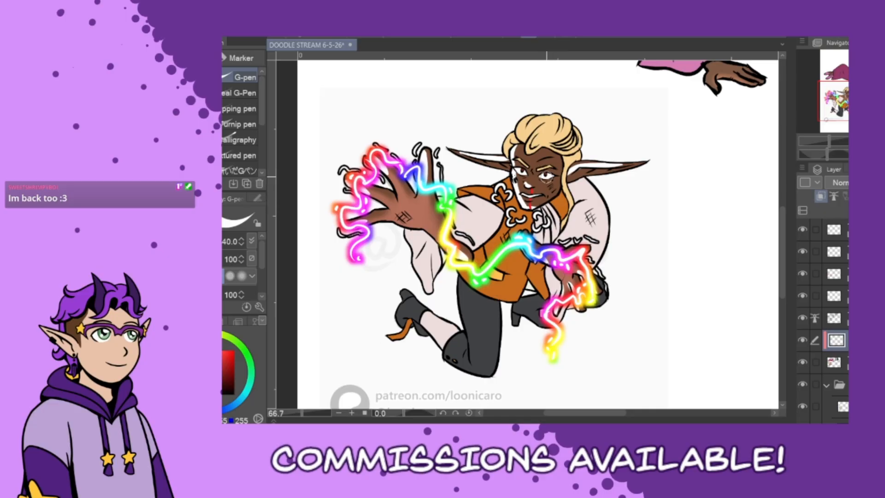
mouse_move(540, 183)
mouse_down()
mouse_move(560, 182)
mouse_move(537, 207)
mouse_up()
key(ctrl+z)
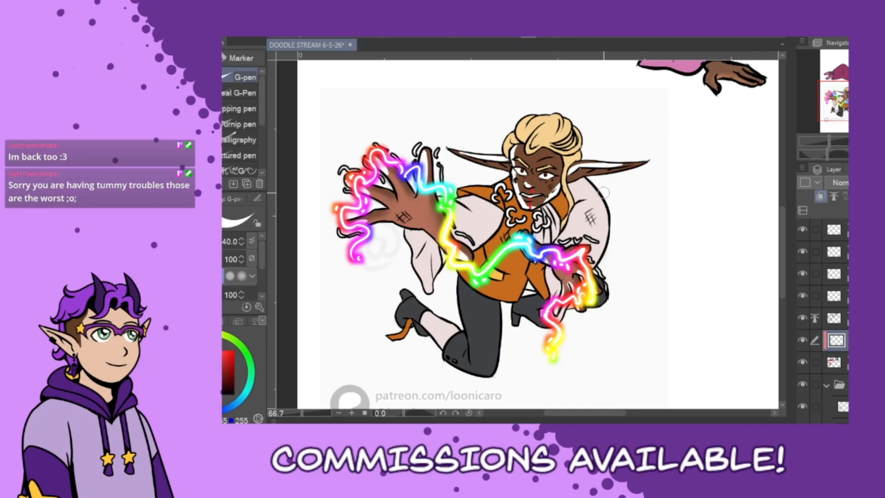
Enlarge the pen to 70 and paint white highlights on the outstretched hand's palm and fingers, the sleeve and the hair.
key(bracketright)
key(bracketright)
key(bracketright)
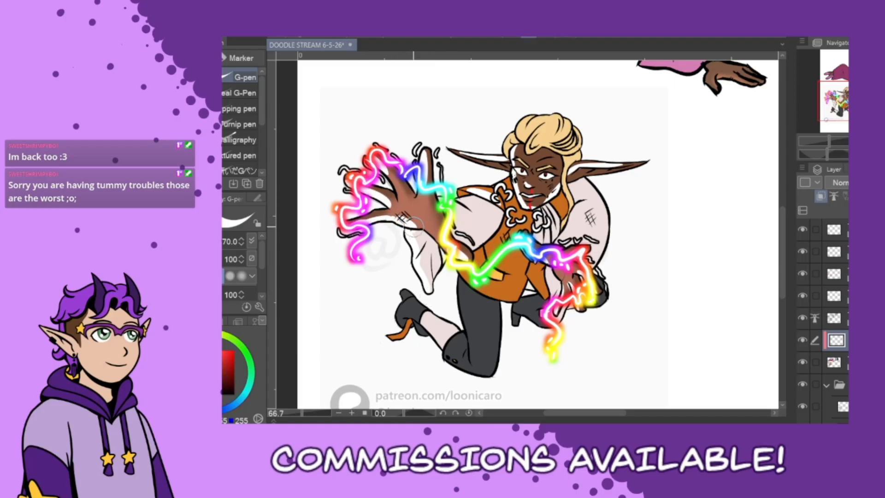
mouse_move(410, 214)
mouse_down()
mouse_move(427, 210)
mouse_move(415, 213)
mouse_up()
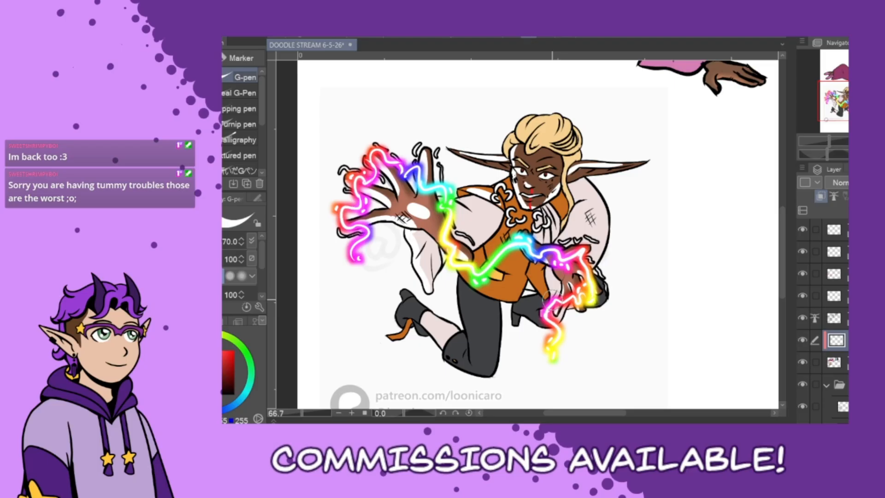
mouse_move(531, 140)
mouse_down()
mouse_move(527, 153)
mouse_move(511, 136)
mouse_up()
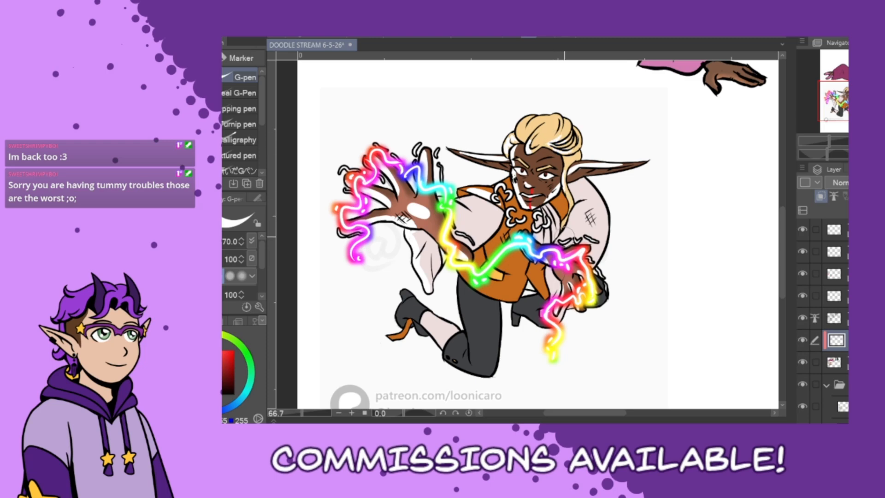
drag(564, 239, 555, 243)
Paint a long tapered white highlight down the front of the dark trouser thigh.
drag(464, 291, 470, 348)
key(ctrl+z)
drag(469, 313, 474, 358)
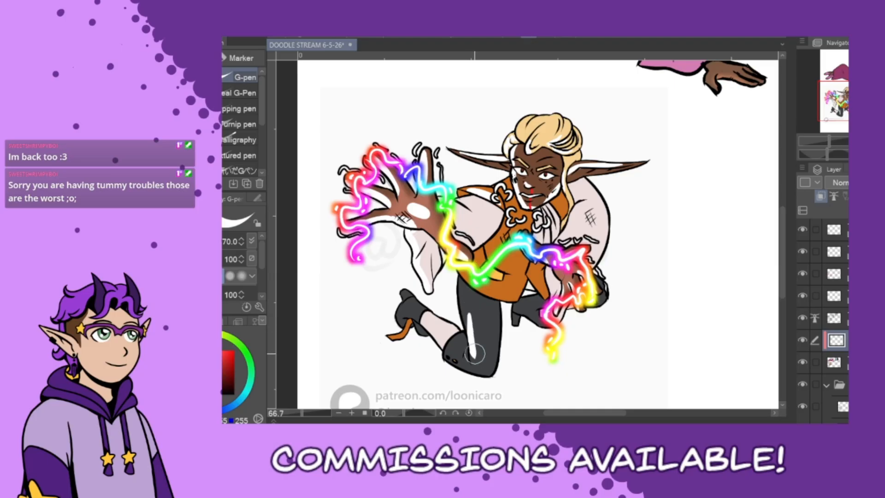
key(ctrl+z)
drag(464, 291, 474, 356)
key(ctrl+z)
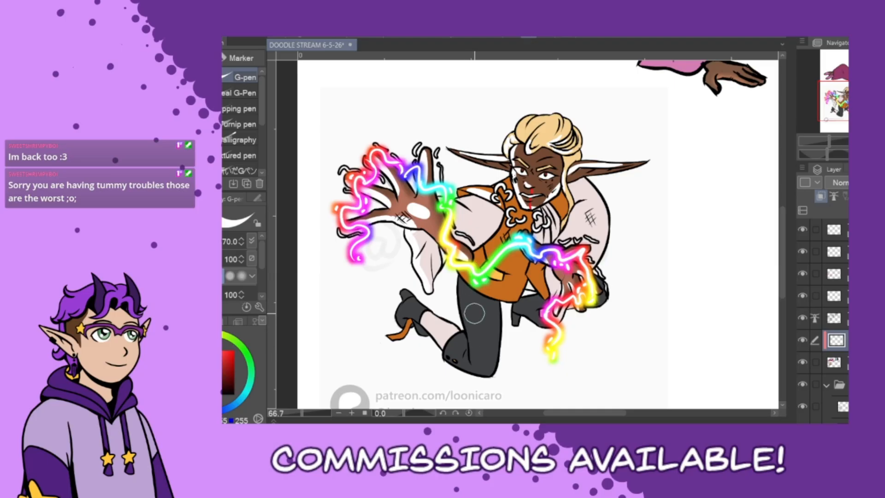
drag(465, 300, 476, 357)
key(ctrl+z)
drag(469, 296, 477, 350)
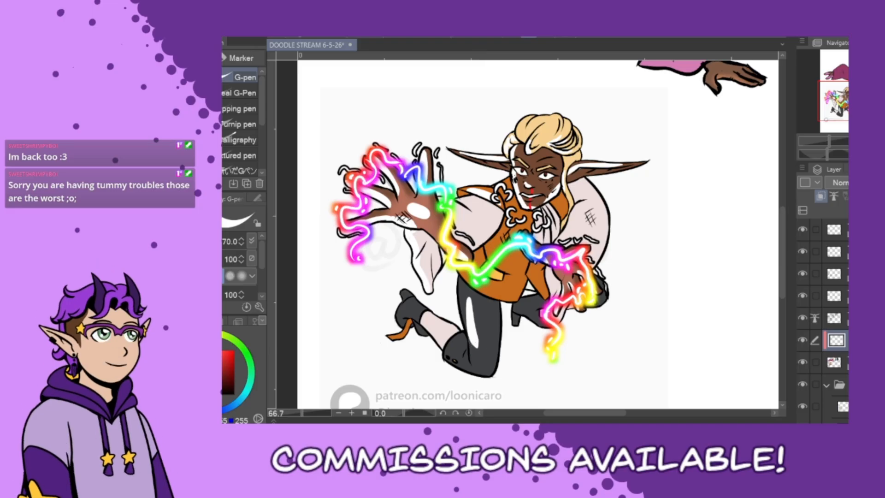
Try to tint the white highlights with a circular Rainbow gradient from several starting points around the torso.
key(g)
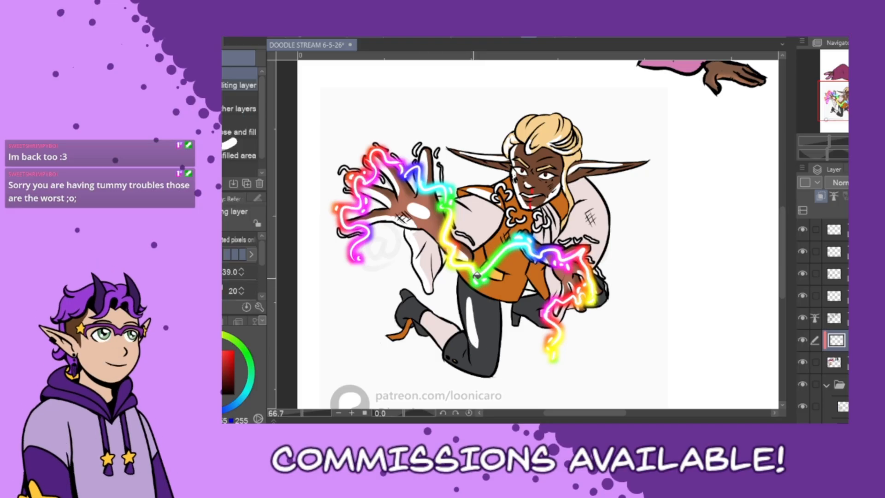
key(g)
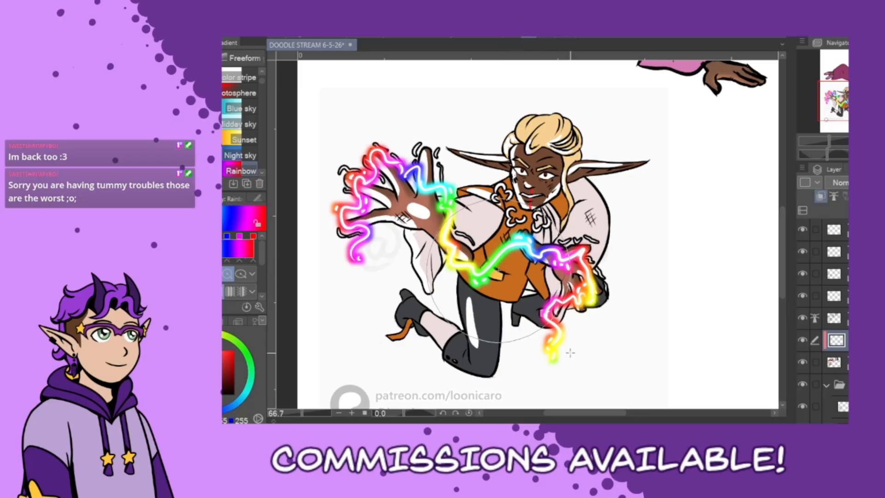
drag(497, 254, 569, 356)
key(ctrl+z)
drag(482, 237, 565, 326)
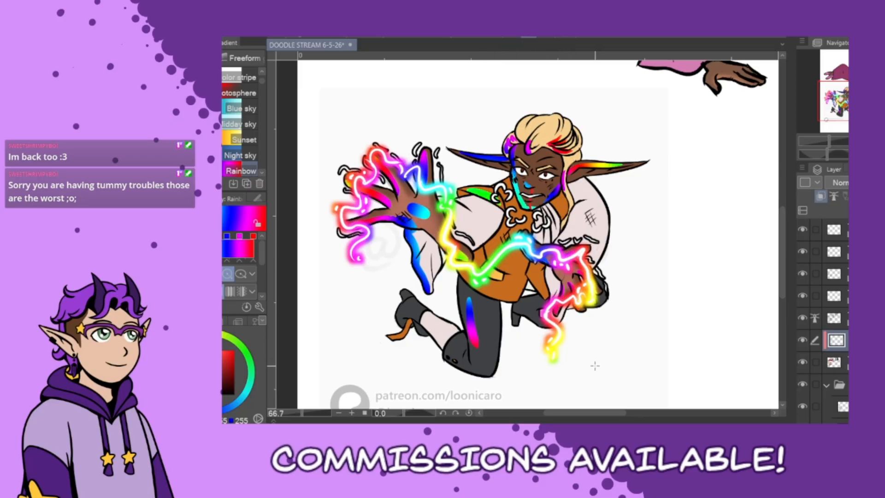
key(ctrl+z)
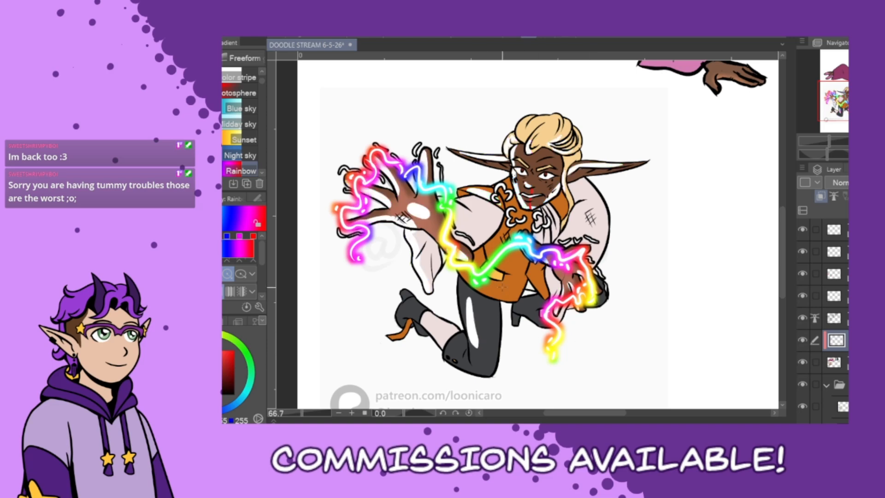
drag(474, 241, 565, 340)
key(ctrl+z)
key(ctrl+z)
drag(474, 208, 553, 297)
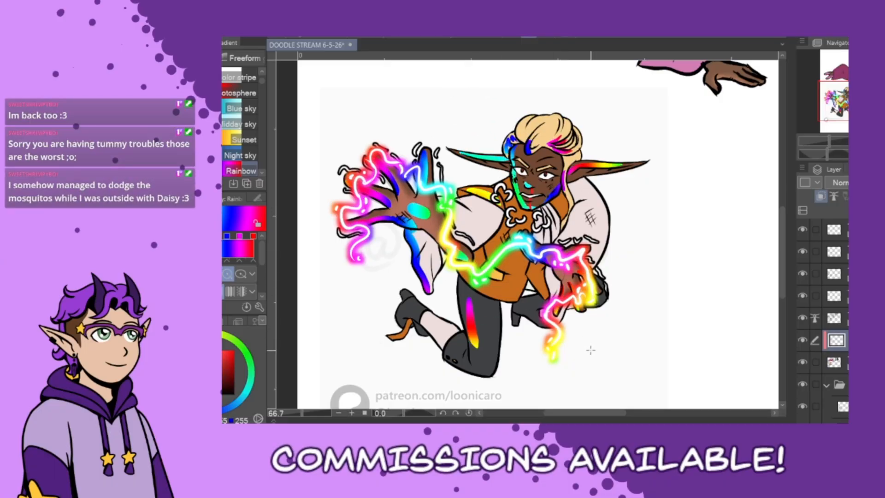
key(ctrl+z)
drag(446, 222, 550, 314)
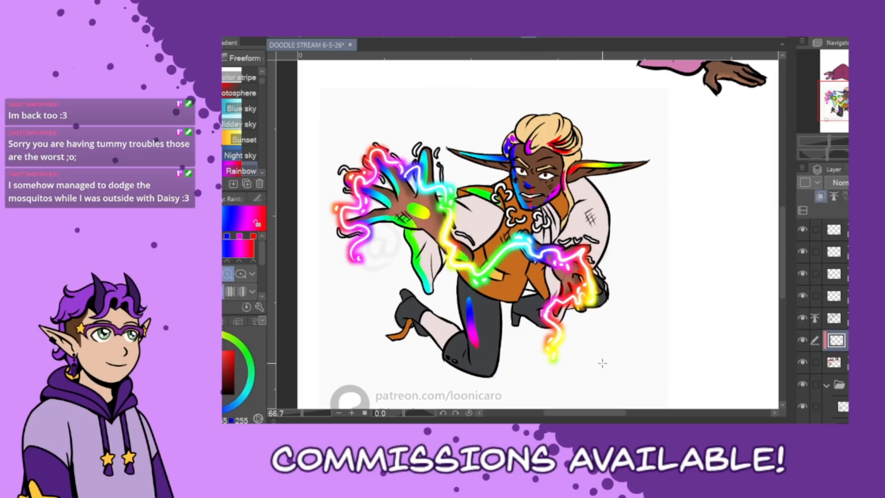
key(ctrl+z)
drag(506, 231, 573, 314)
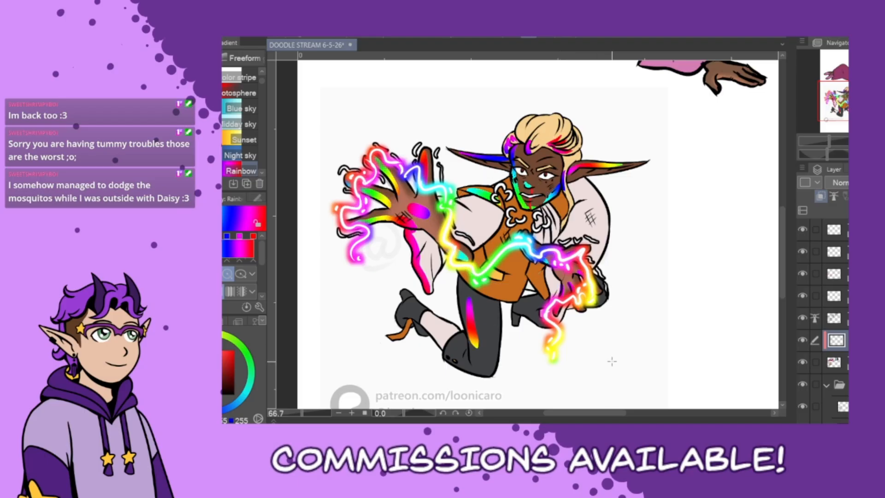
key(ctrl+z)
drag(508, 238, 592, 343)
key(ctrl+z)
drag(475, 224, 641, 379)
key(ctrl+z)
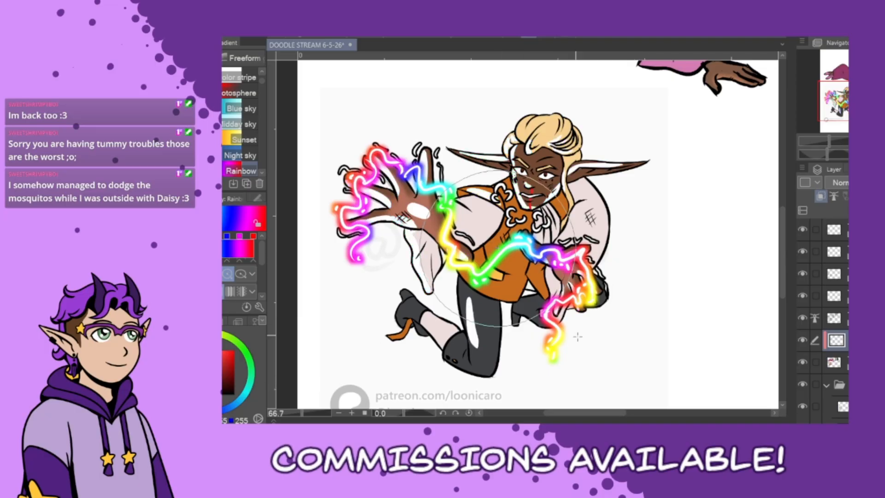
drag(479, 230, 611, 371)
key(ctrl+z)
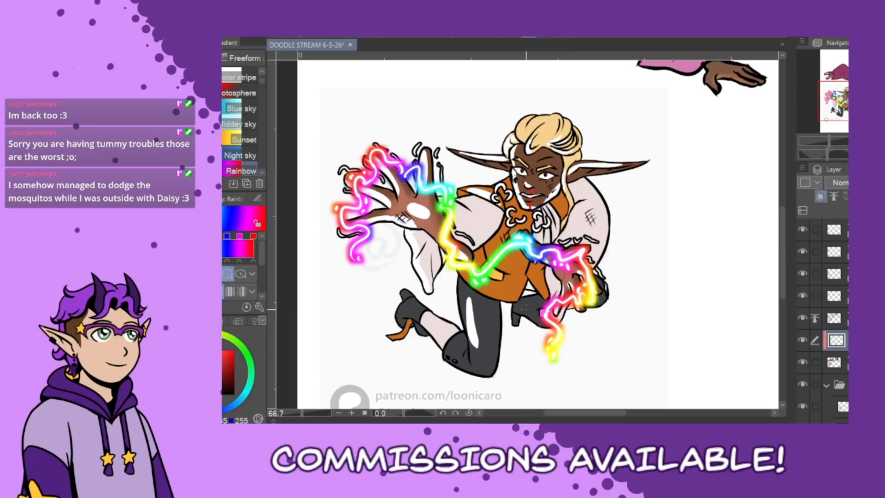
Hide the lightning's glow and white core layers, sample its magenta, and switch to the G-pen.
click(804, 250)
alt+click(357, 244)
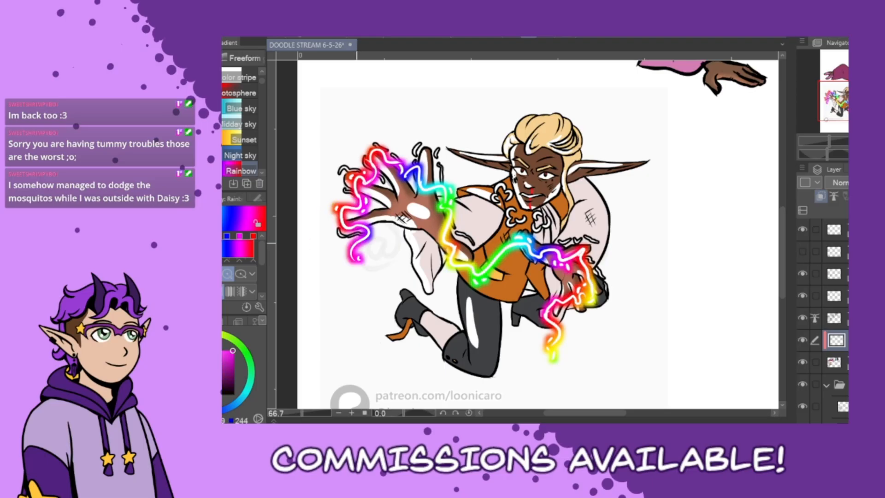
click(803, 233)
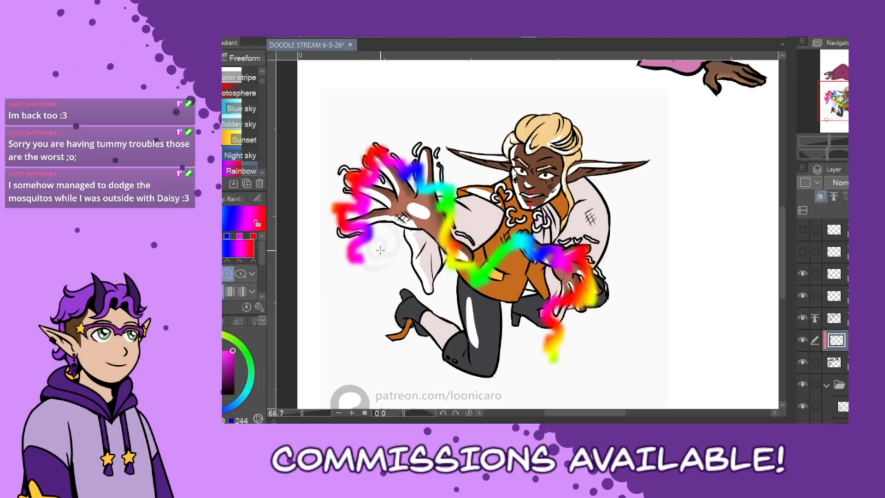
alt+click(355, 242)
key(b)
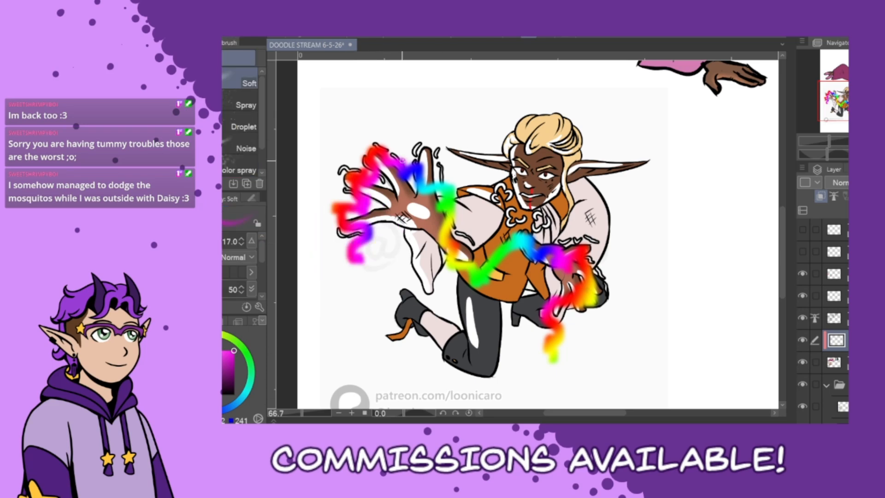
key(p)
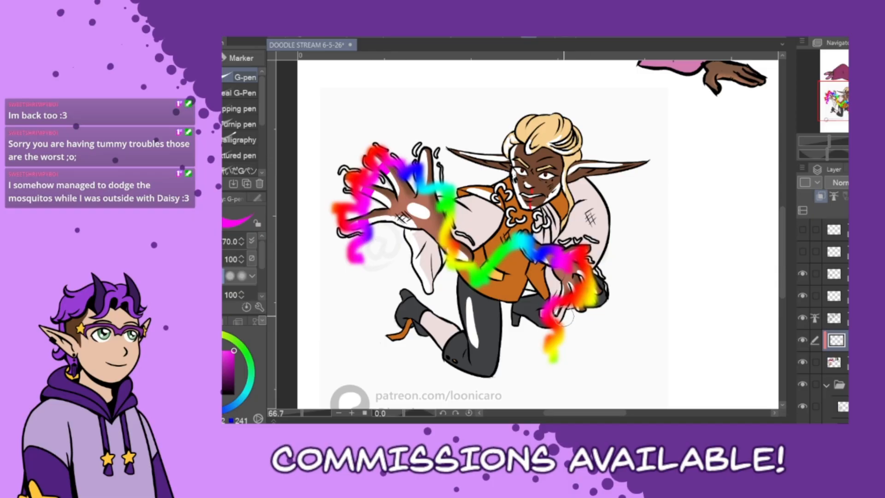
Recolor the highlights along the lower face green, cyan and blue, and tint the nose highlight cyan, using colors sampled from the lightning.
alt+click(495, 260)
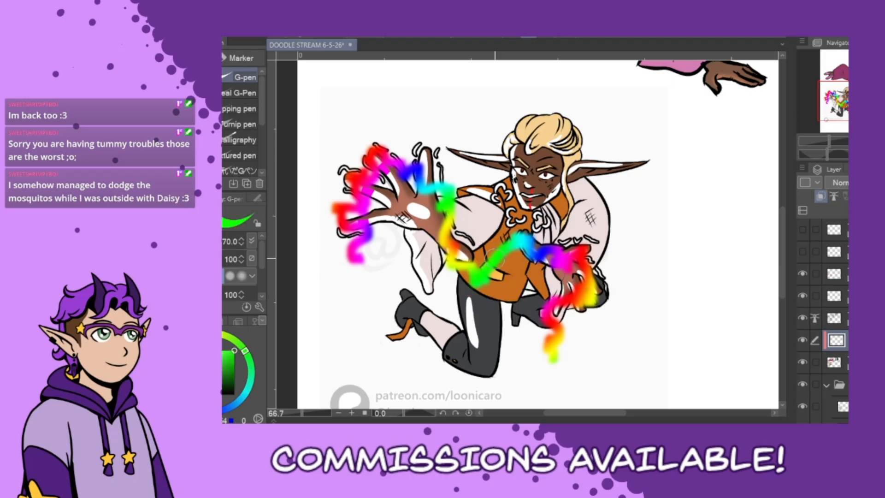
drag(518, 206, 529, 209)
mouse_move(514, 179)
mouse_down()
mouse_move(542, 254)
mouse_move(560, 185)
mouse_up()
alt+click(523, 241)
alt+click(542, 256)
alt+click(524, 240)
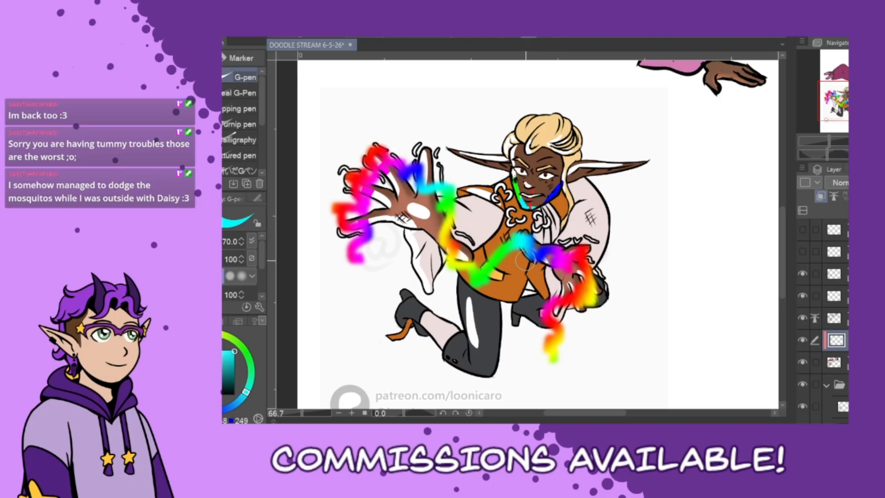
drag(532, 182, 527, 187)
Recolor the highlight beside the forehead yellow and the nearby front hair highlights cyan.
alt+click(460, 265)
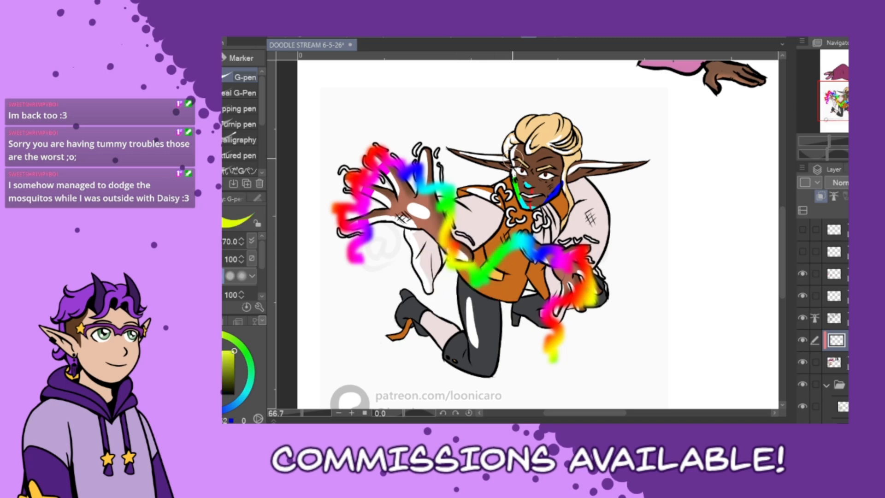
drag(515, 150, 507, 167)
alt+click(435, 183)
mouse_move(506, 148)
mouse_down()
mouse_move(480, 172)
mouse_move(525, 153)
mouse_up()
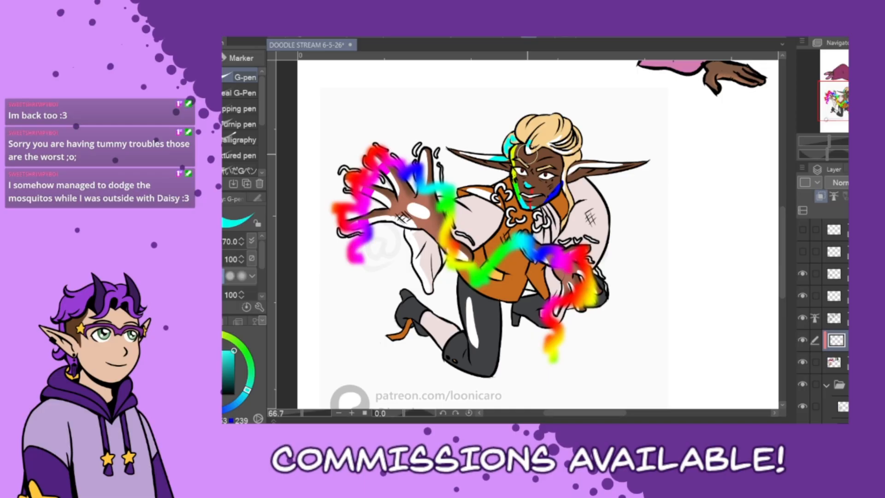
Recolor the highlights on the far side of the hair magenta and along the ear beside them magenta and red.
alt+click(561, 258)
mouse_move(555, 139)
mouse_down()
mouse_move(573, 141)
mouse_move(561, 143)
mouse_move(570, 153)
mouse_up()
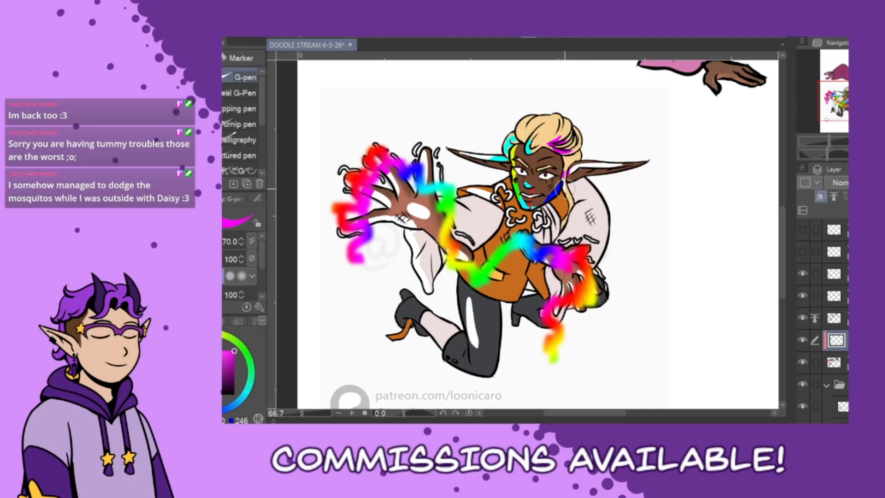
mouse_move(583, 180)
mouse_down()
mouse_move(564, 175)
mouse_move(648, 162)
mouse_up()
alt+click(584, 251)
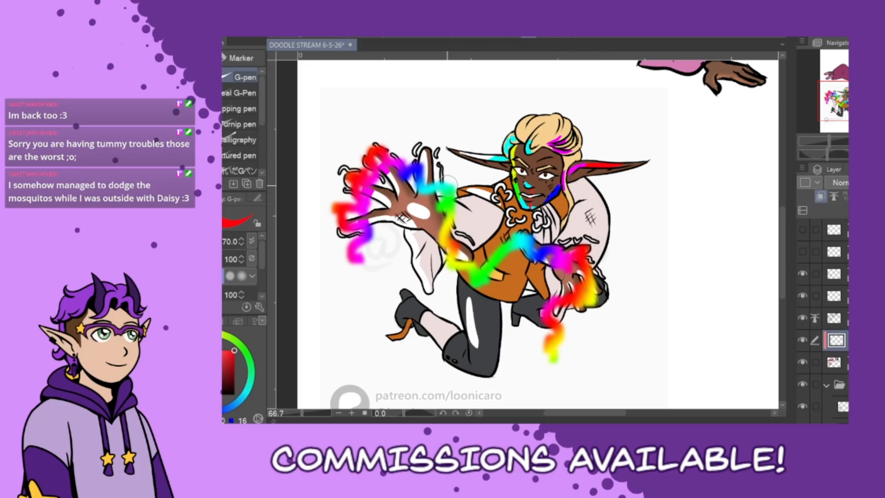
Recolor the vest's shoulder highlight green and cyan, and the trouser thigh highlight yellow and green.
alt+click(453, 186)
drag(470, 189, 488, 192)
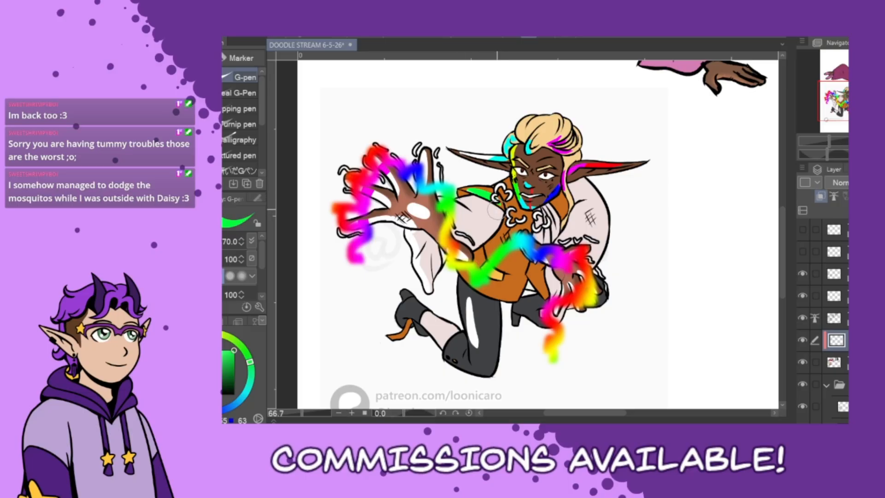
alt+click(430, 189)
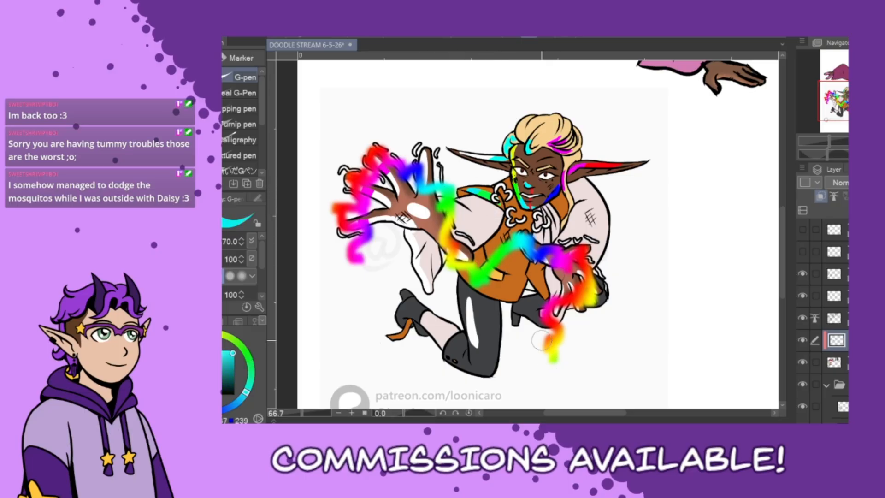
alt+click(456, 257)
drag(469, 298, 475, 347)
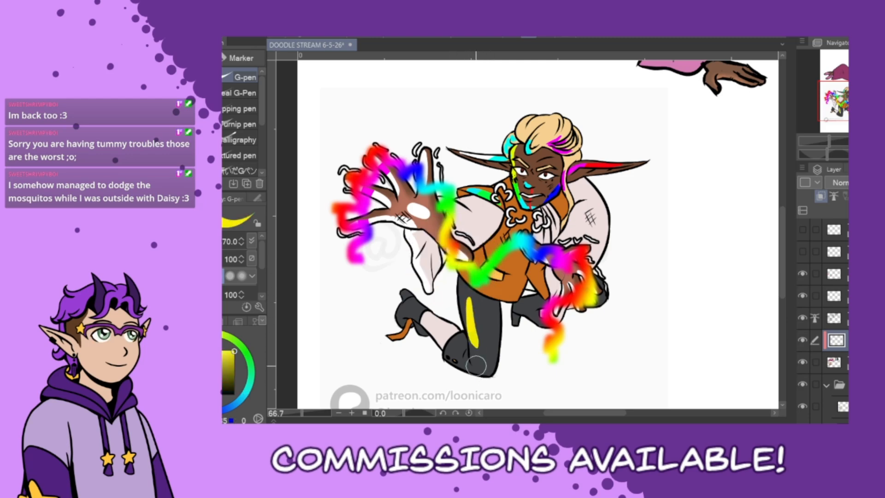
alt+click(469, 286)
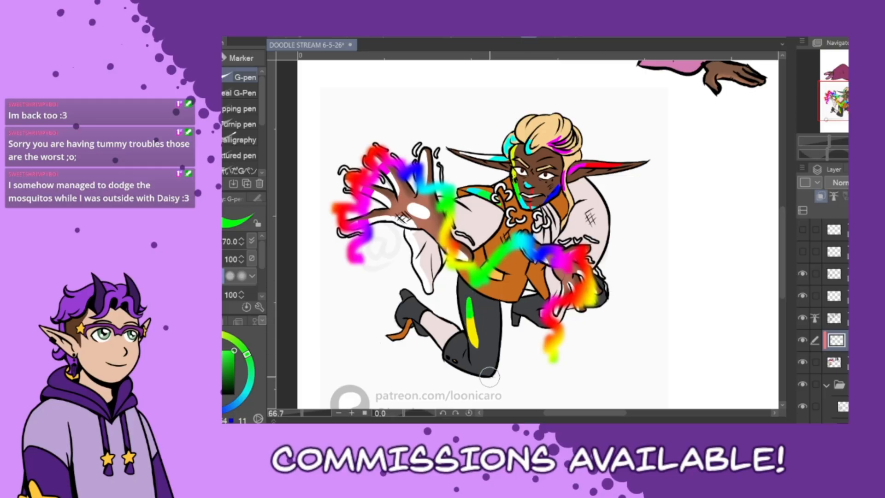
Recolor the palm and finger highlights of the outstretched hand with cyan and blue.
mouse_move(430, 208)
mouse_down()
mouse_move(434, 180)
mouse_move(418, 208)
mouse_move(411, 201)
mouse_move(420, 220)
mouse_move(407, 211)
mouse_move(404, 183)
mouse_move(394, 224)
mouse_move(397, 175)
mouse_move(373, 206)
mouse_move(393, 173)
mouse_up()
alt+click(429, 184)
alt+click(419, 170)
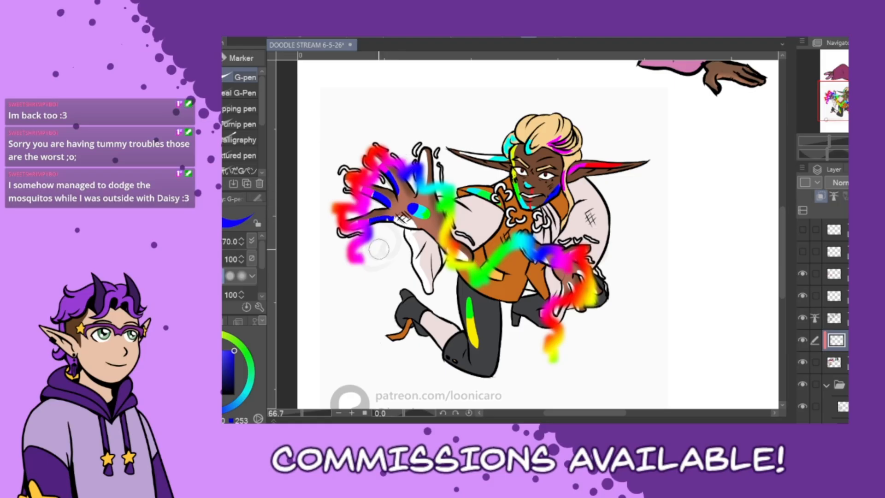
Recolor the hanging sleeve's highlight magenta along its upper part and yellow toward its tip.
alt+click(367, 252)
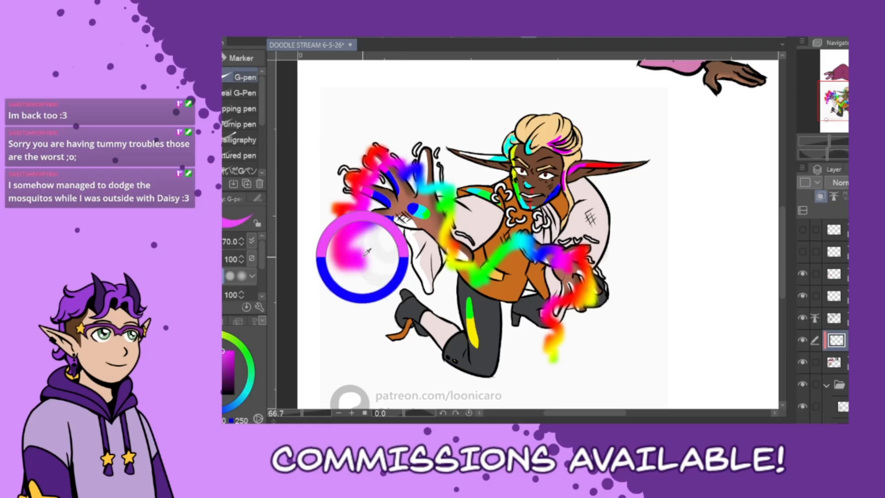
alt+click(368, 195)
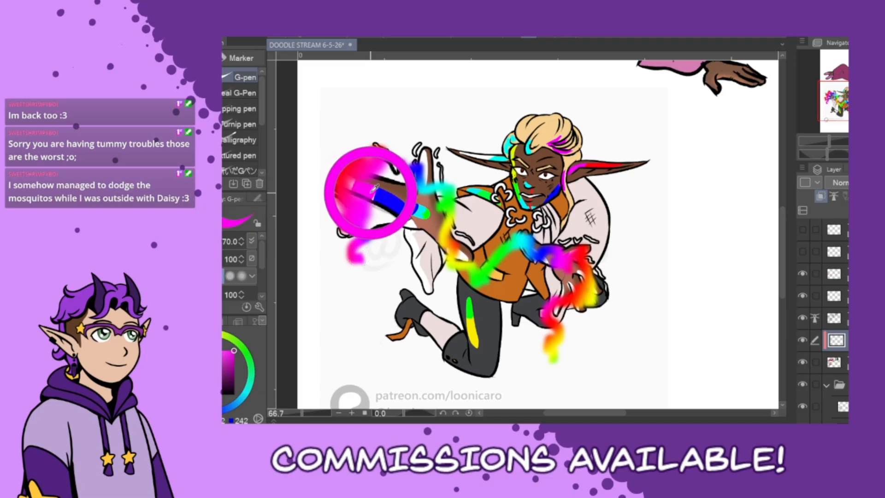
mouse_move(412, 231)
mouse_down()
mouse_move(398, 220)
mouse_move(433, 307)
mouse_up()
alt+click(452, 261)
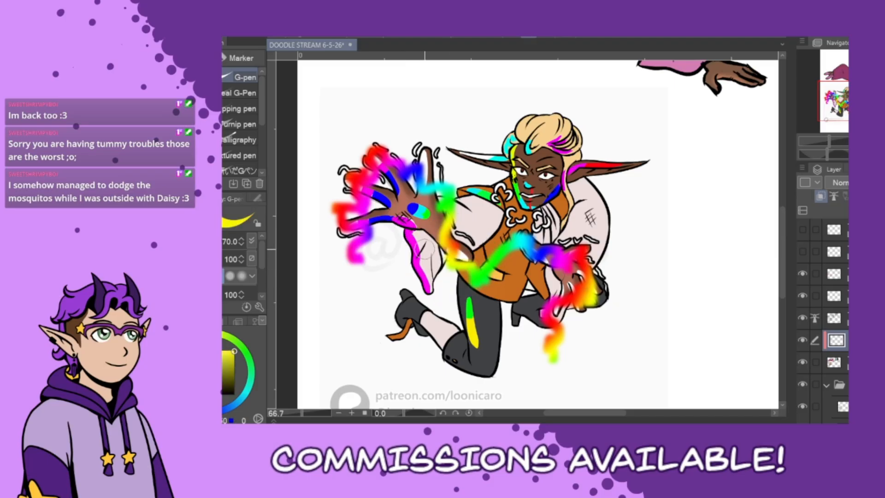
drag(422, 248, 428, 291)
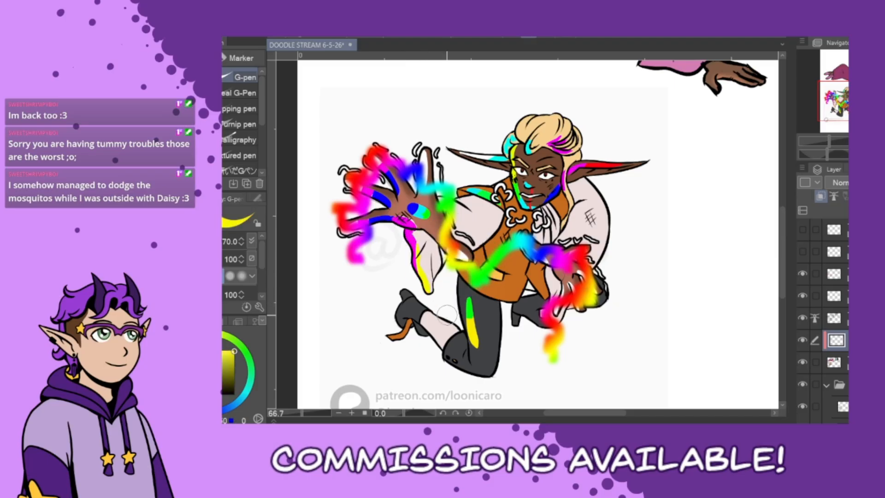
Touch up the outstretched hand's fingertip highlights with red and magenta sampled from the lightning.
alt+click(343, 210)
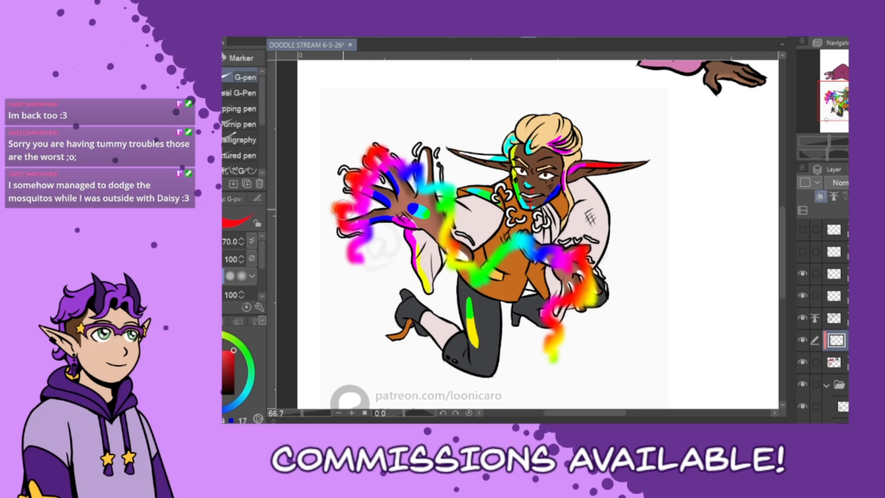
drag(358, 213, 351, 219)
alt+click(369, 188)
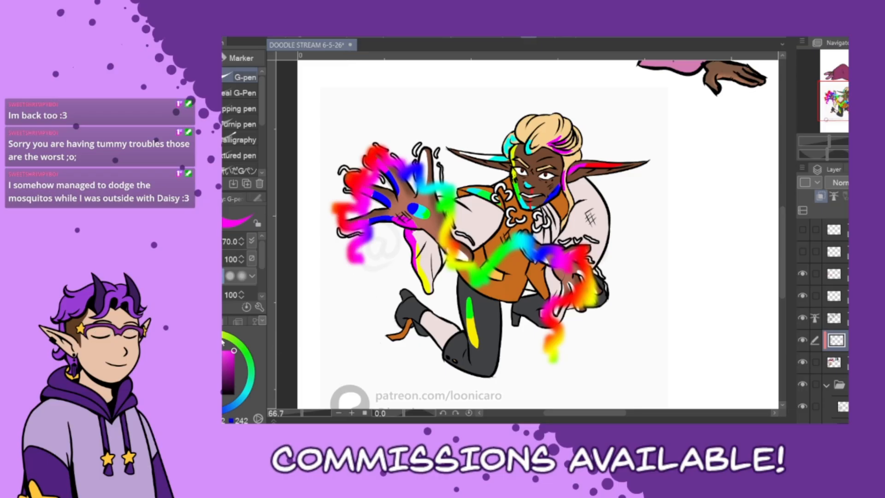
Show the color swatches and sample the blue and cyan face highlights, the red ear highlight and a color on the thigh.
click(222, 323)
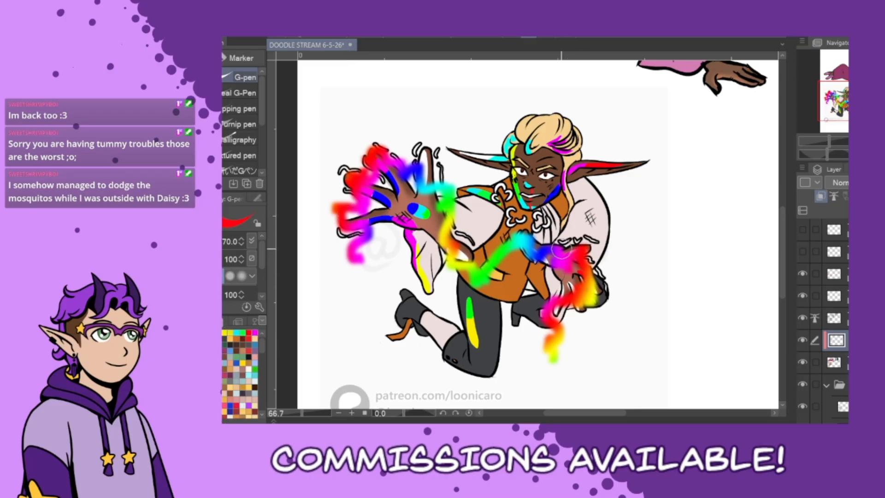
alt+click(553, 194)
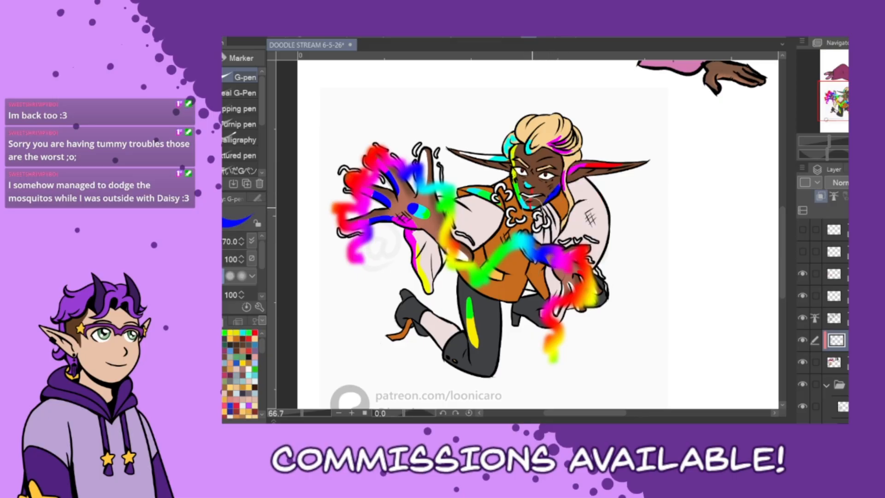
alt+click(526, 205)
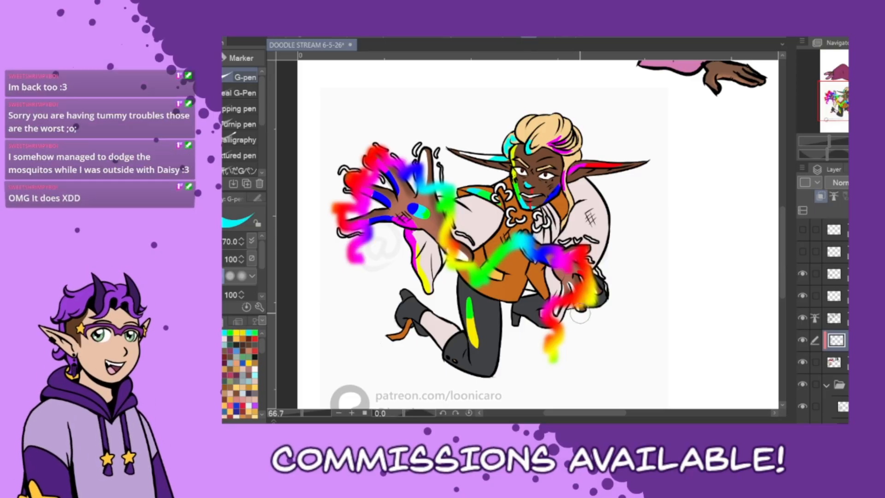
alt+click(601, 163)
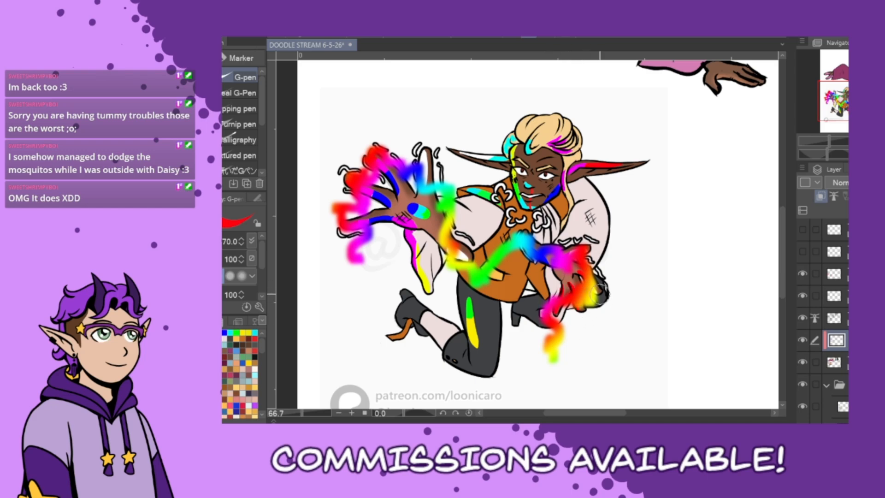
alt+click(480, 335)
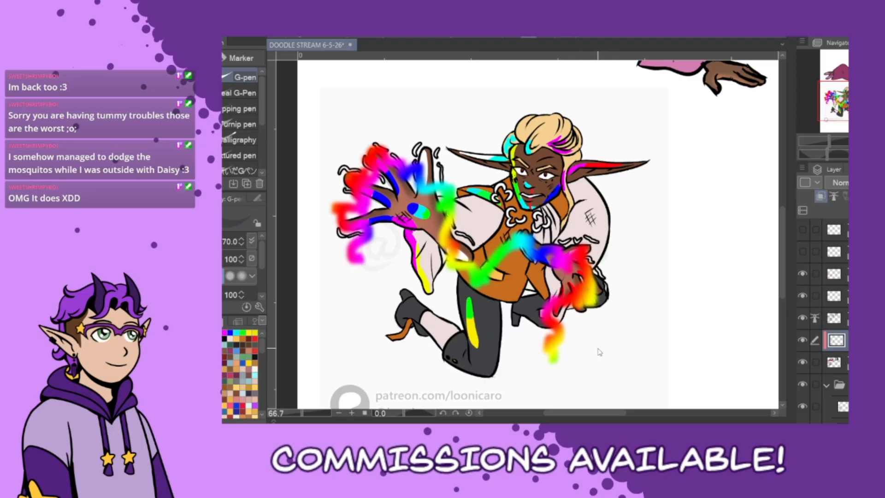
Sample the thigh's yellow and the lightning's red, then compare Overlay, Hard Light, Soft Light and Vivid Light blending on the highlight layer.
alt+click(473, 328)
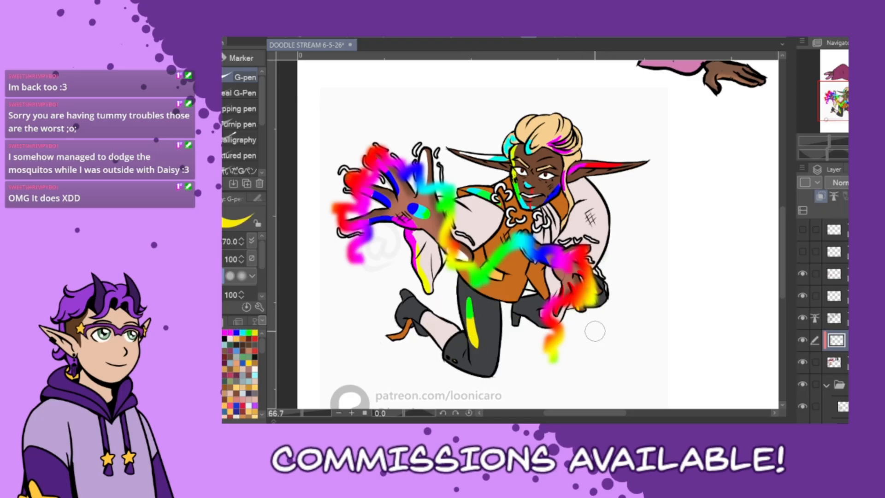
alt+click(549, 305)
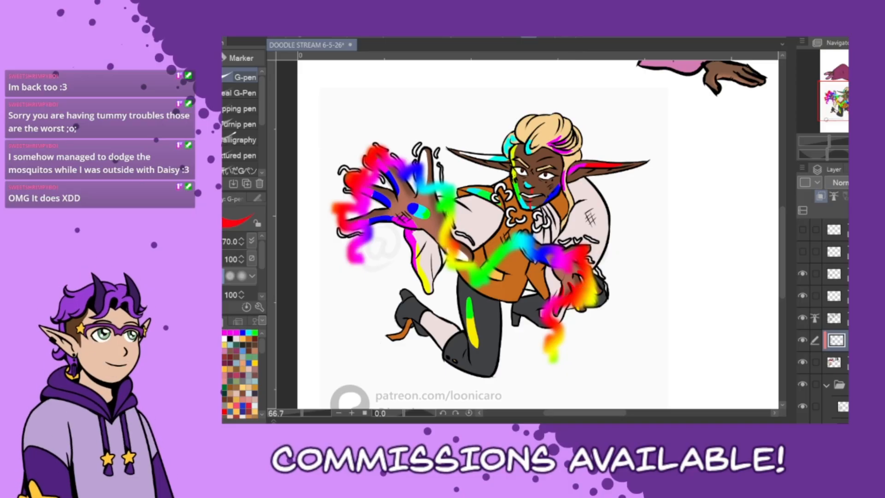
click(838, 183)
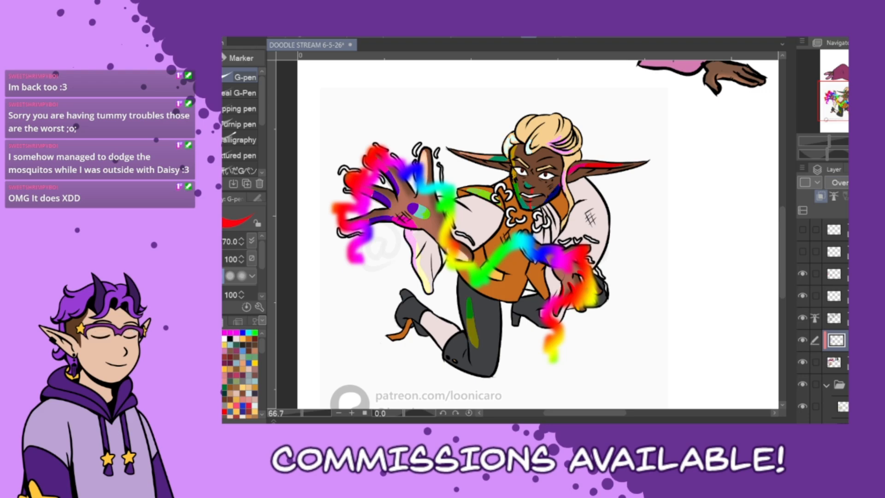
click(838, 182)
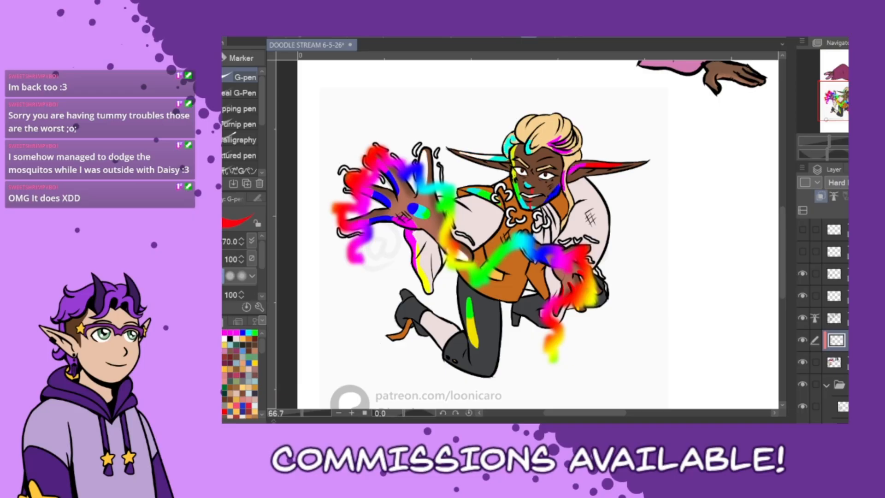
key(Down)
key(Down)
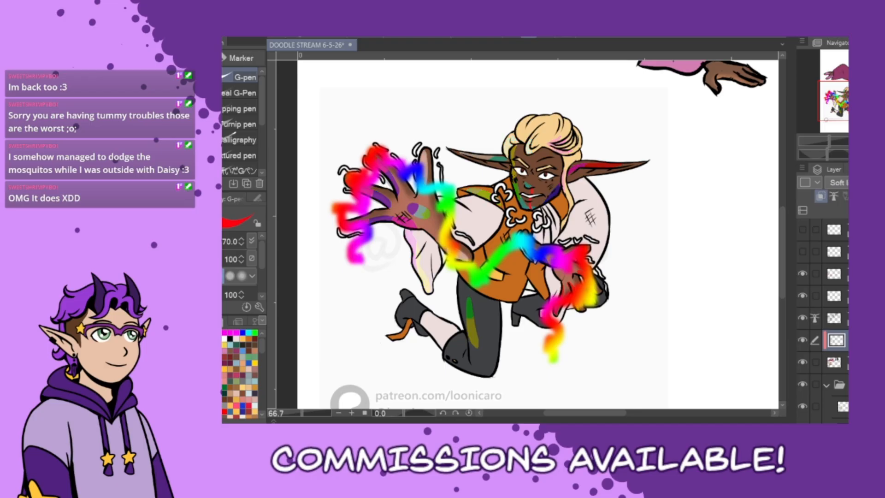
key(Up)
key(Down)
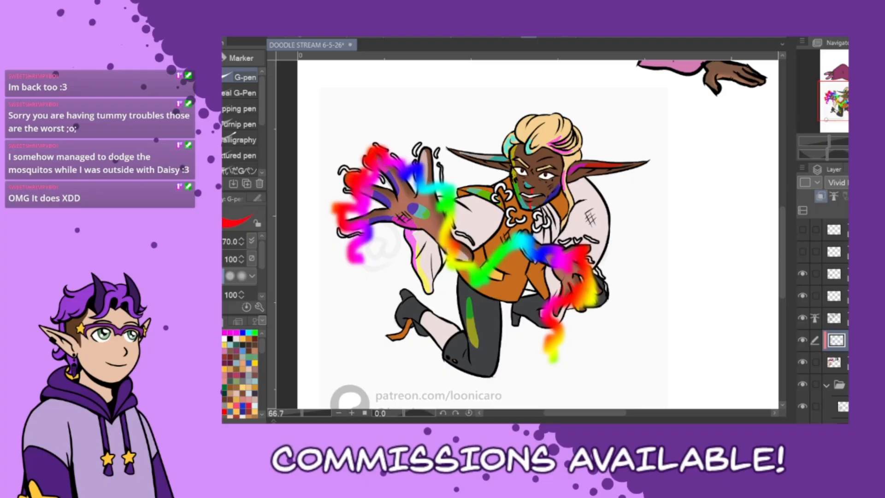
key(Up)
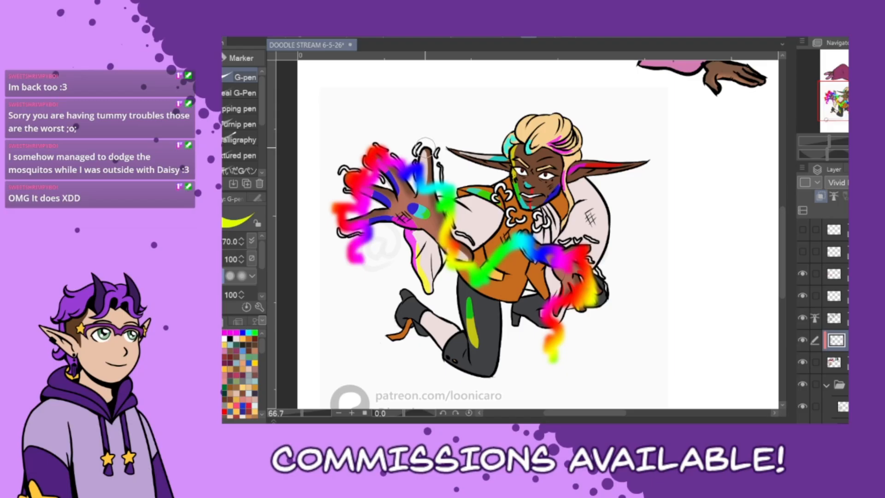
Paint the highlight on the outstretched hand's raised finger in blue and reddish magenta.
drag(426, 150, 423, 185)
key(ctrl+z)
click(249, 332)
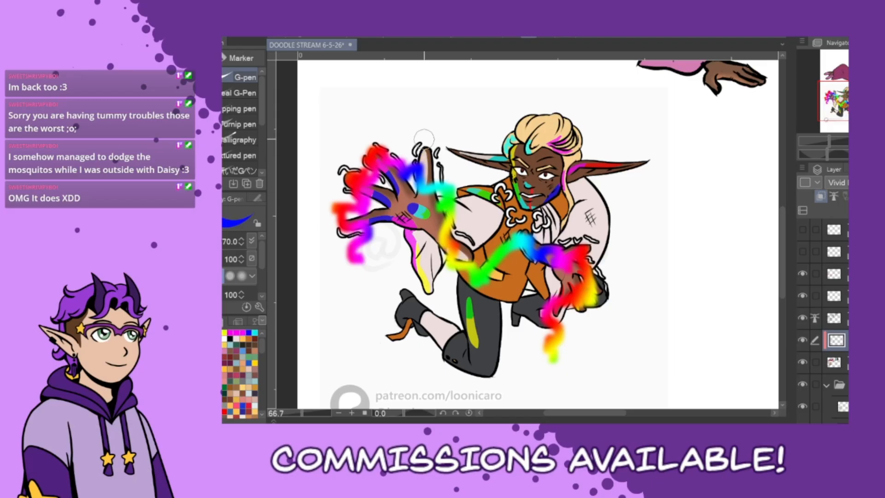
drag(424, 144, 420, 185)
click(237, 332)
drag(424, 148, 417, 174)
click(254, 332)
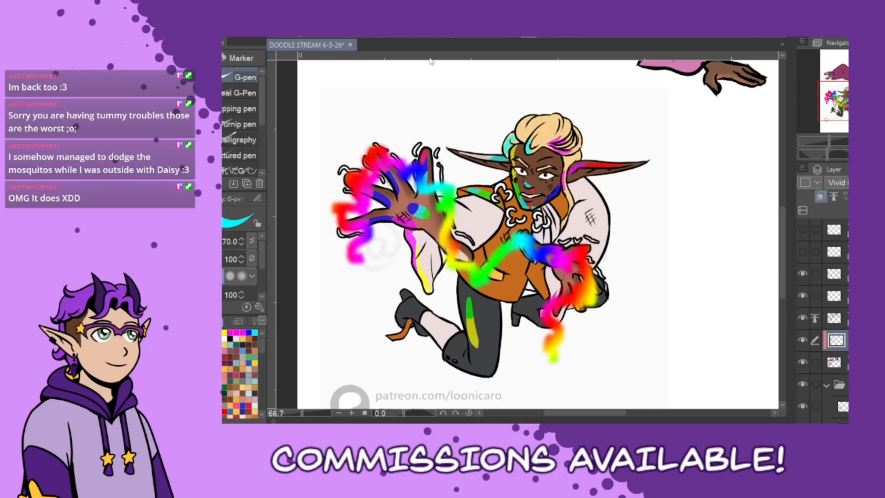
click(454, 64)
drag(488, 132, 479, 137)
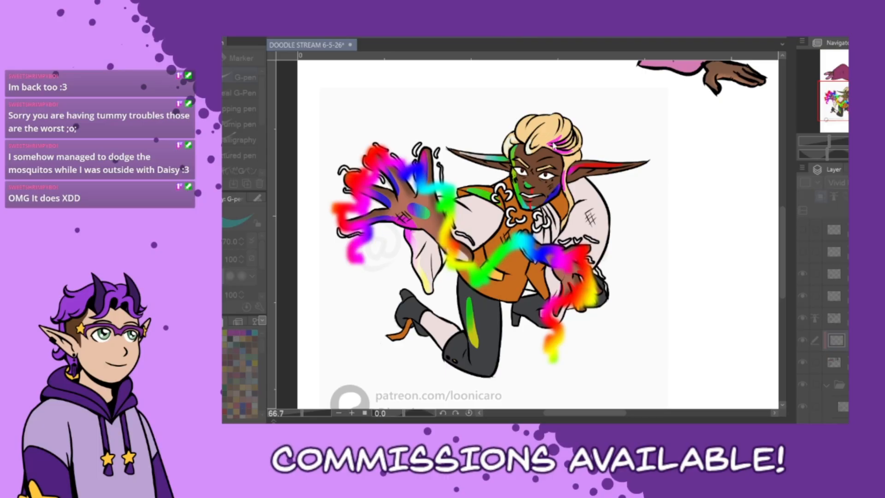
click(733, 127)
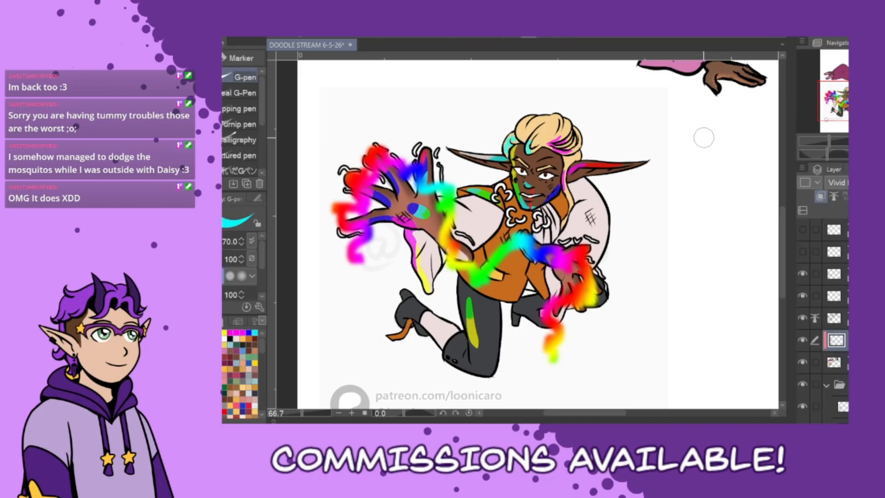
Smooth the color transitions in the thigh and sleeve highlights with the Blend tool, undoing two changes along the way.
click(217, 198)
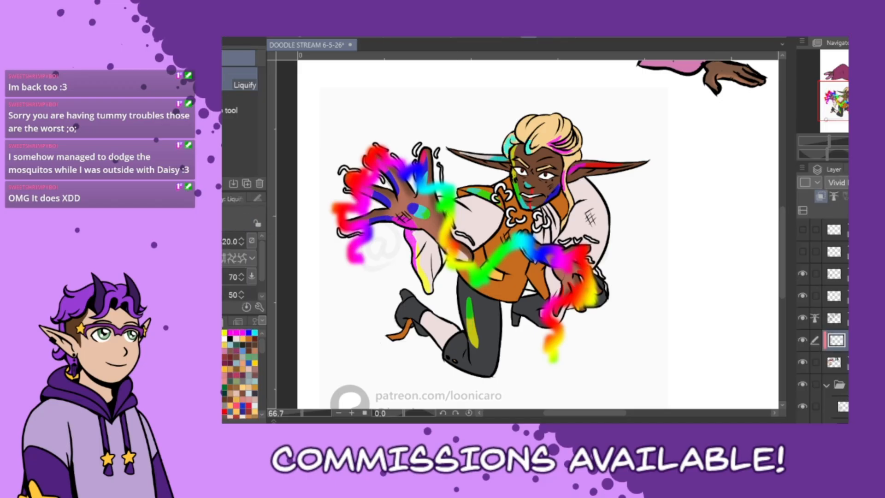
click(216, 198)
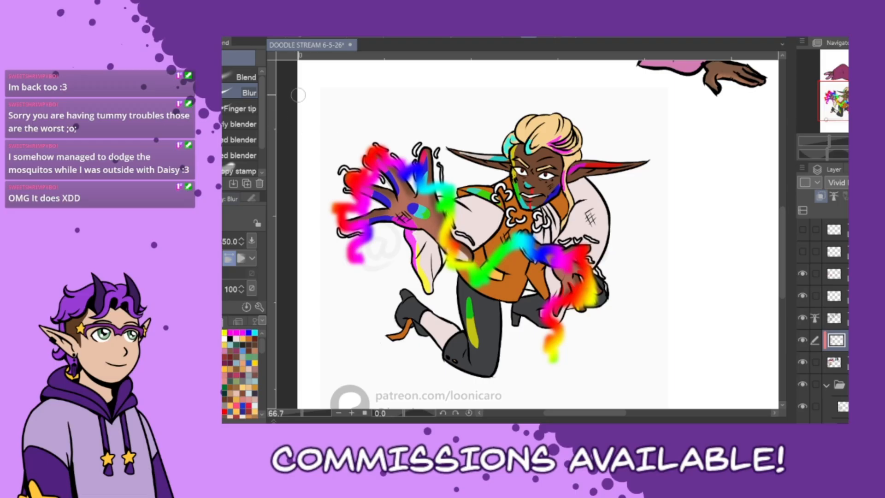
click(246, 77)
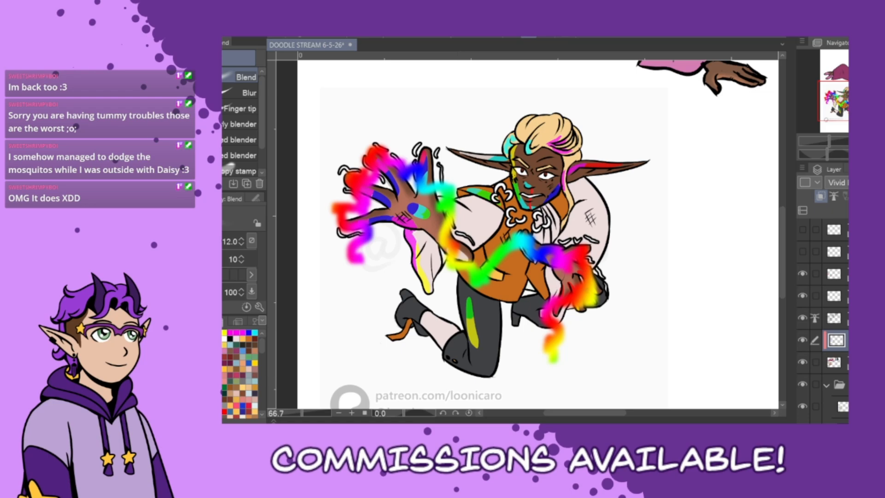
key(ctrl+z)
key(ctrl+z)
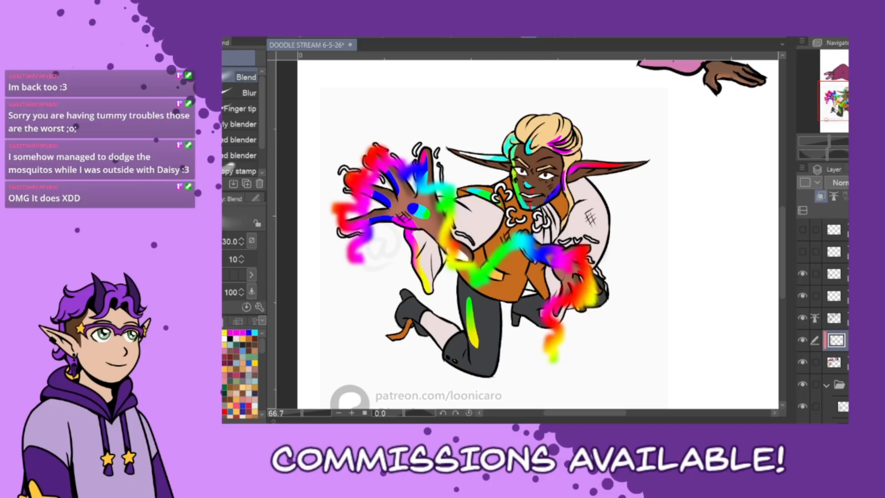
Recolor the highlight on the ear nearest the outstretched hand with magenta at the tip and blue along the middle.
key(p)
drag(455, 155, 476, 146)
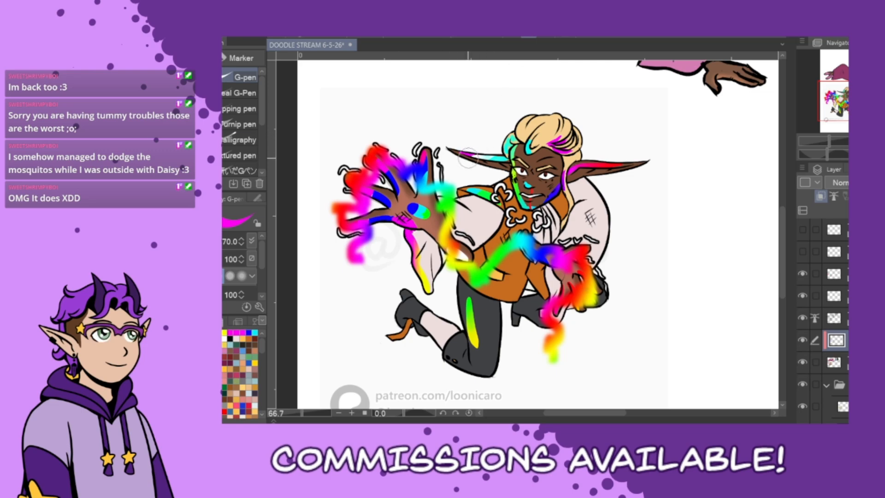
click(218, 332)
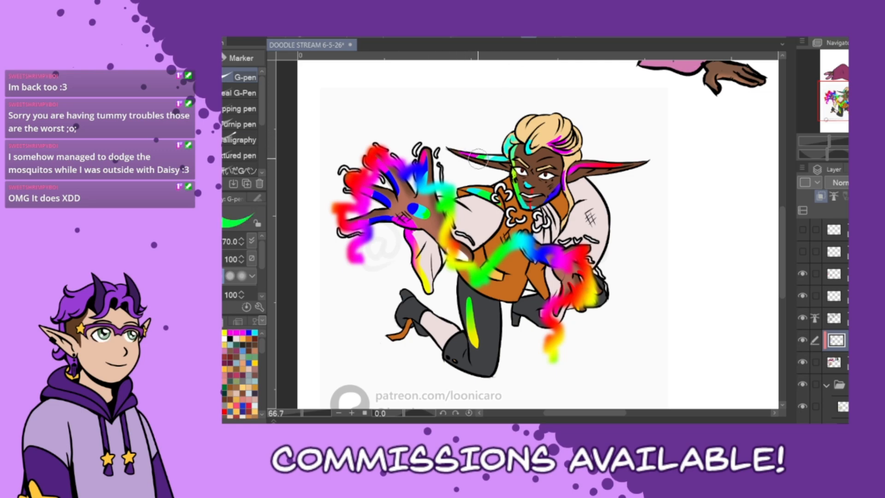
click(254, 332)
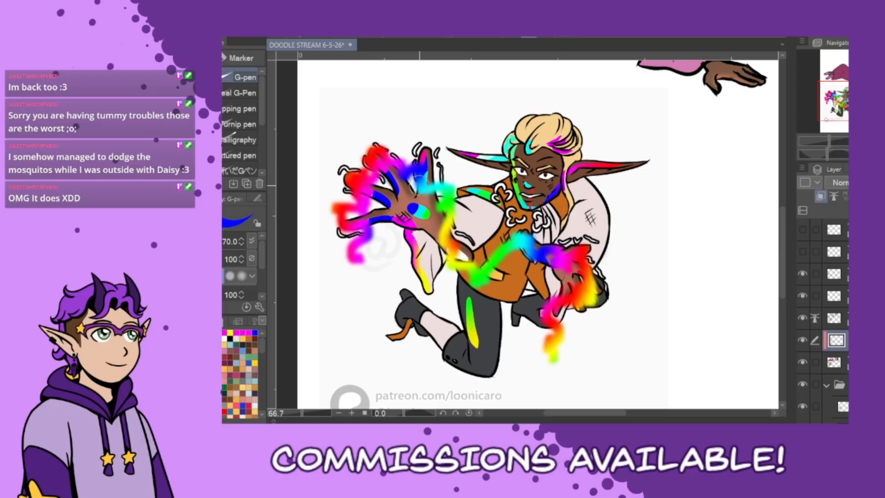
drag(489, 153, 474, 162)
Blend the recolored ear highlight and the blue and cyan palm highlight into smooth transitions with the Blend tool.
key(j)
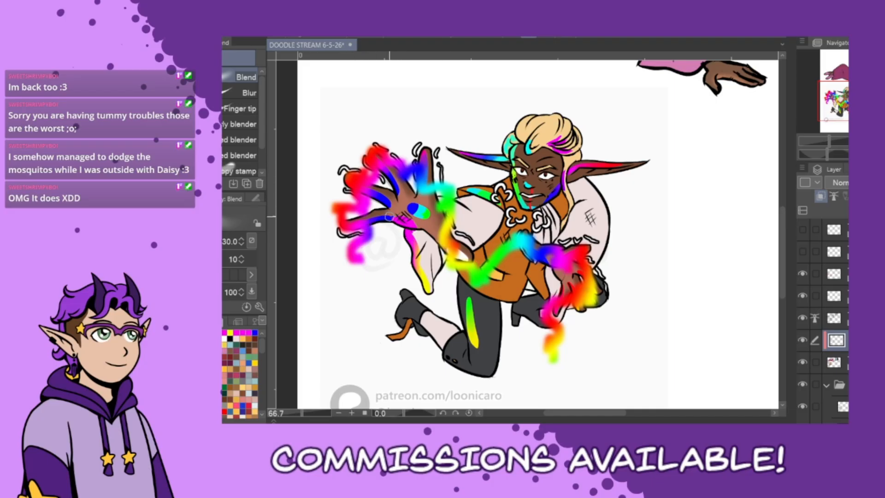
mouse_move(413, 208)
mouse_down()
mouse_move(424, 210)
mouse_move(407, 222)
mouse_up()
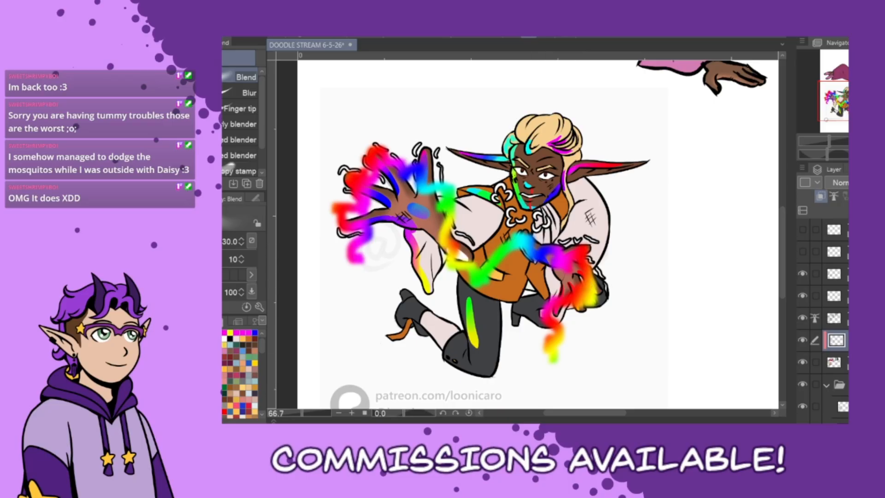
key(p)
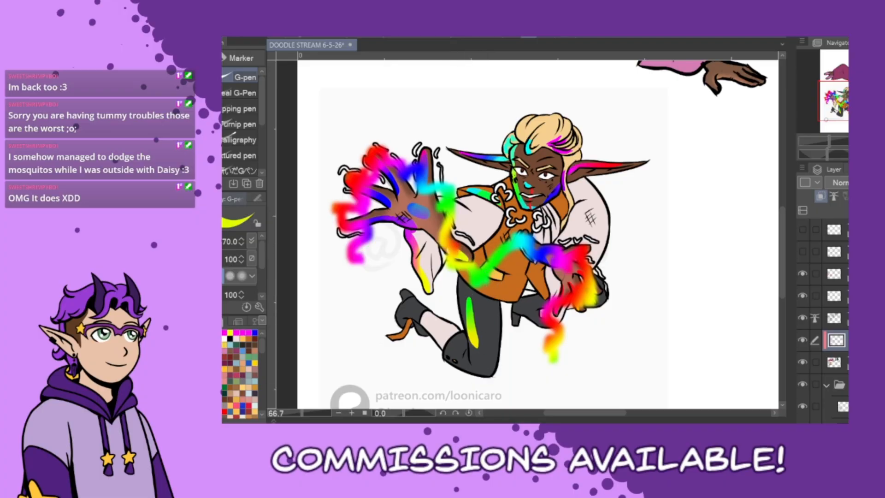
key(j)
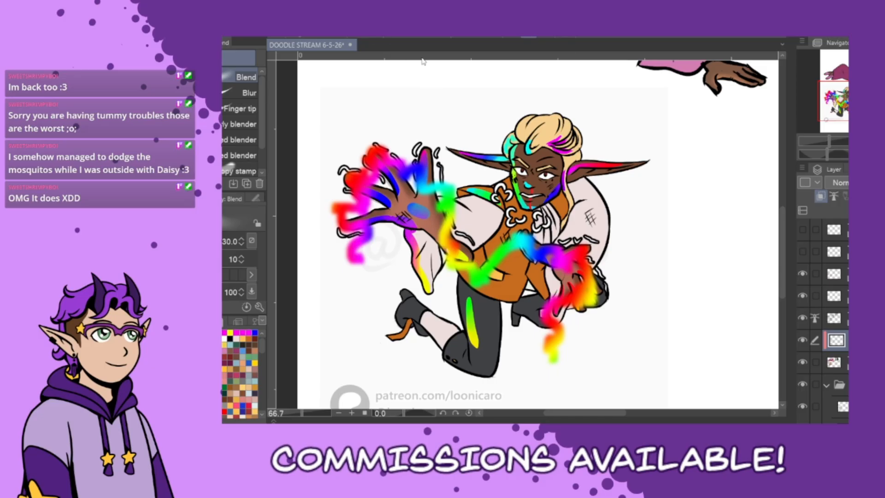
Soften the edges of all the rainbow highlights by applying a blur filter to the highlight layer.
click(483, 64)
drag(399, 133, 427, 131)
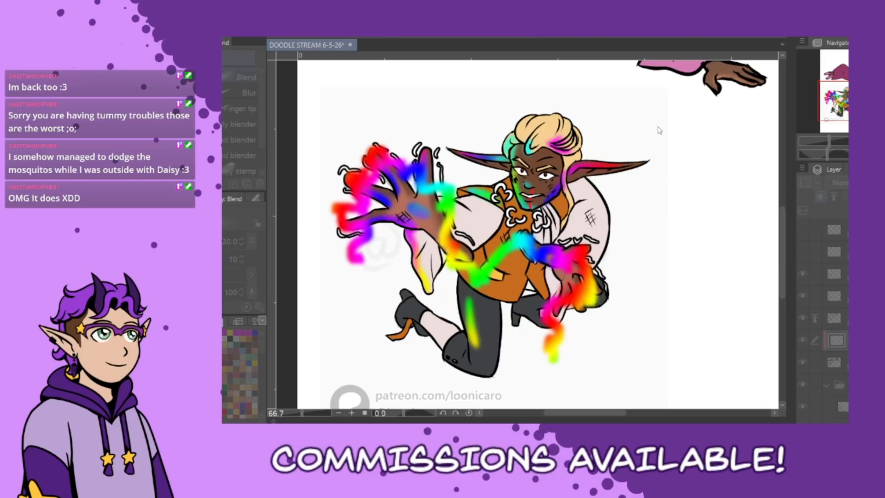
click(709, 117)
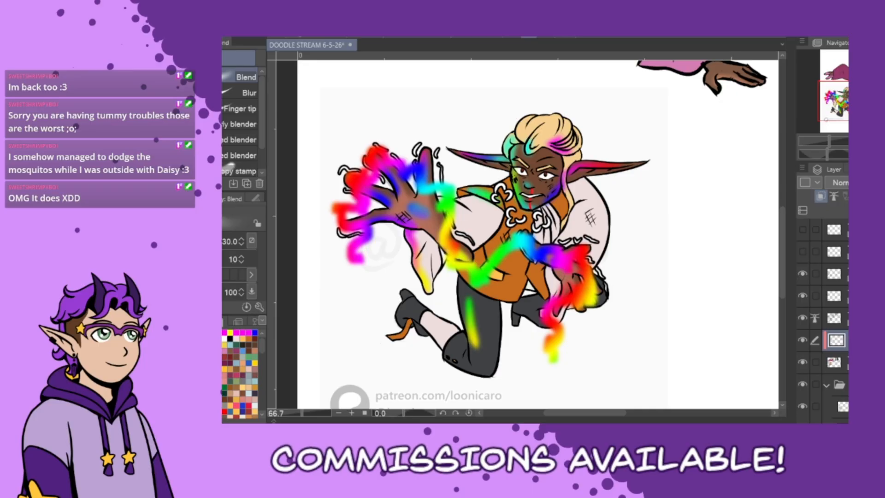
Set the highlight layer's blending mode to Hard Light after comparing it with Overlay and Vivid Light.
click(837, 341)
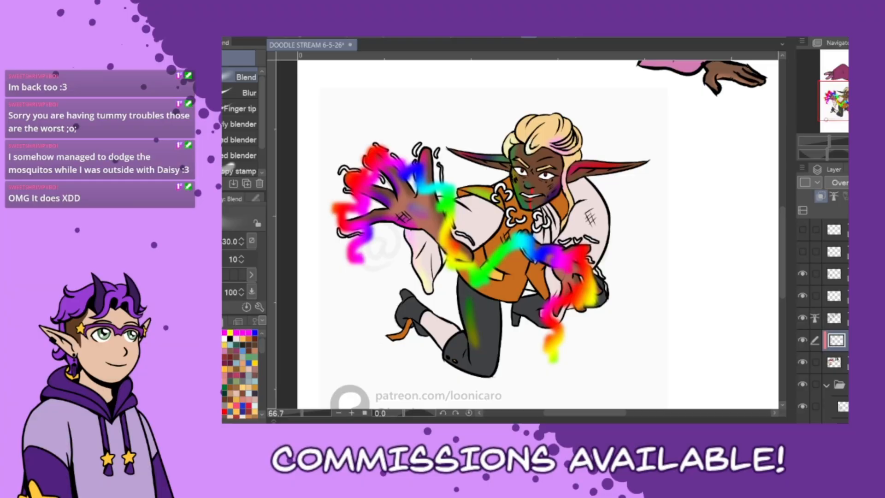
click(837, 374)
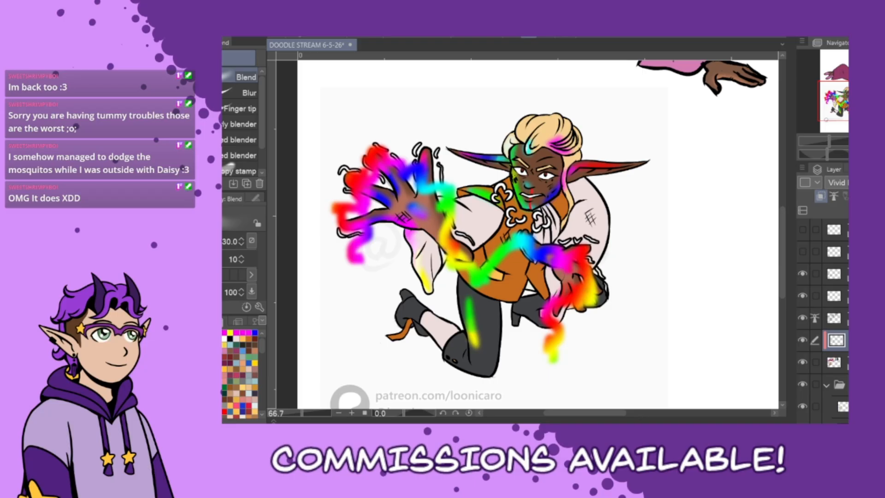
click(837, 357)
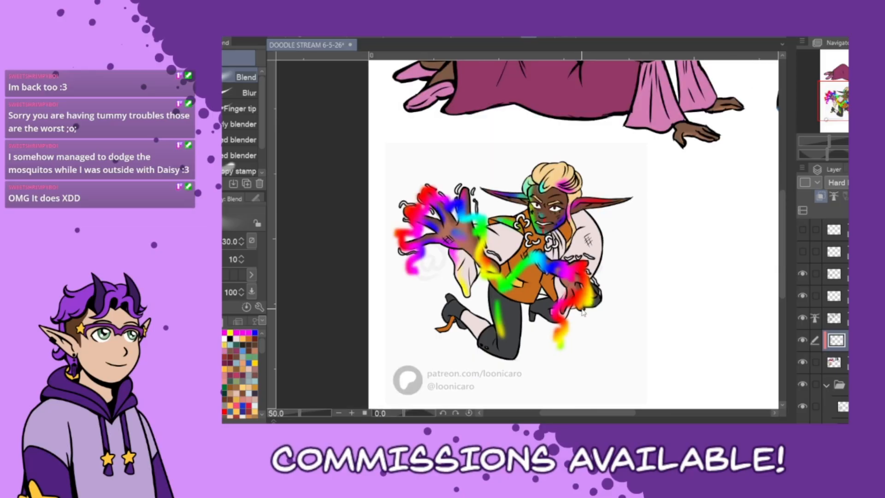
Hide the pose reference layer behind the kneeling figure.
scroll(582, 314, down, 1)
scroll(823, 318, down, 2)
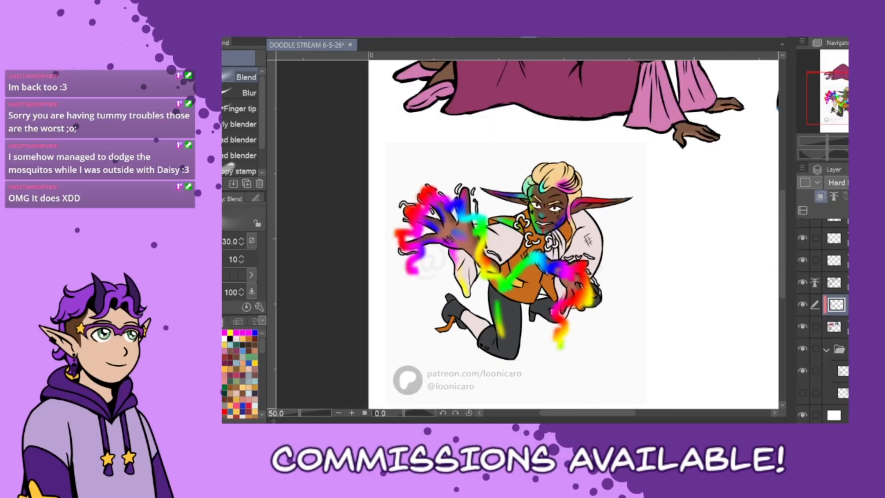
click(802, 371)
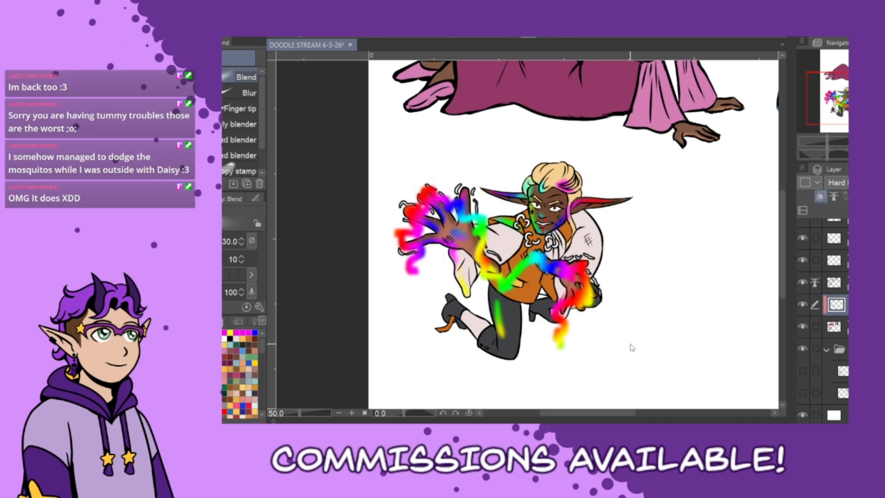
Show the hidden layers that hold the lightning's bright core, at the top of the layer stack.
scroll(631, 346, down, 1)
drag(608, 416, 633, 415)
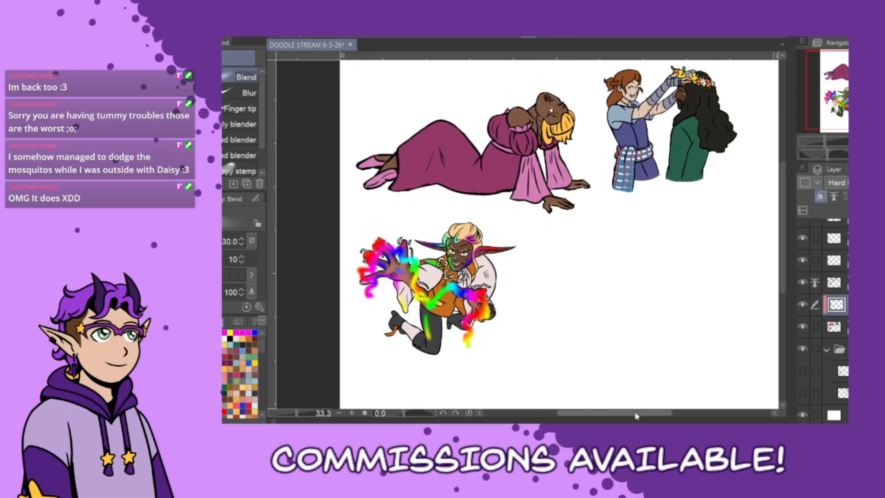
drag(635, 413, 631, 411)
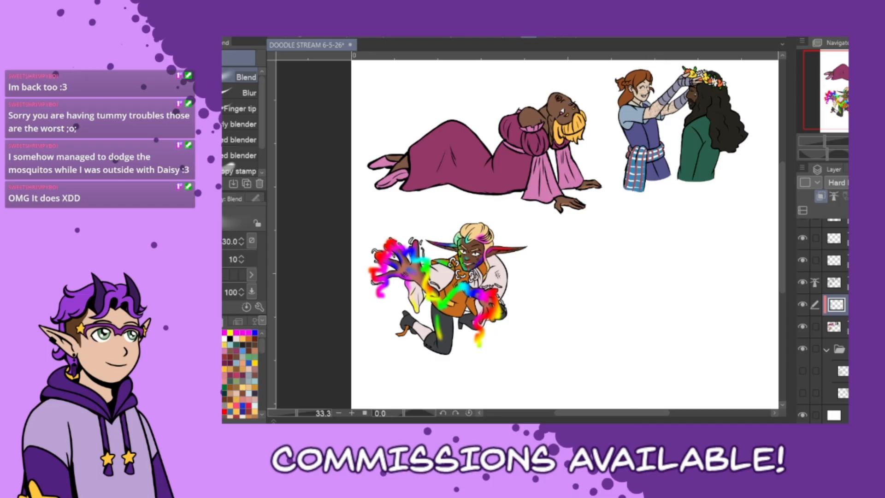
scroll(820, 295, up, 2)
click(803, 229)
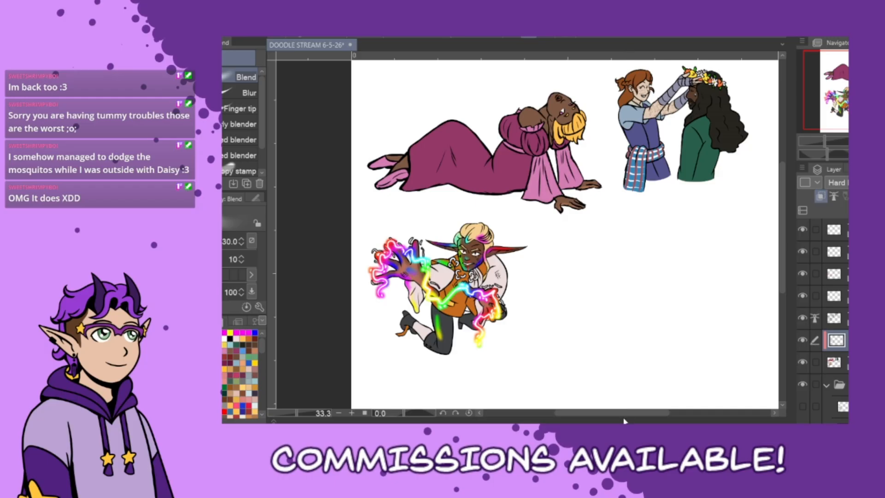
Select the hidden pose reference layer inside the folder above the paper layer.
drag(624, 413, 631, 411)
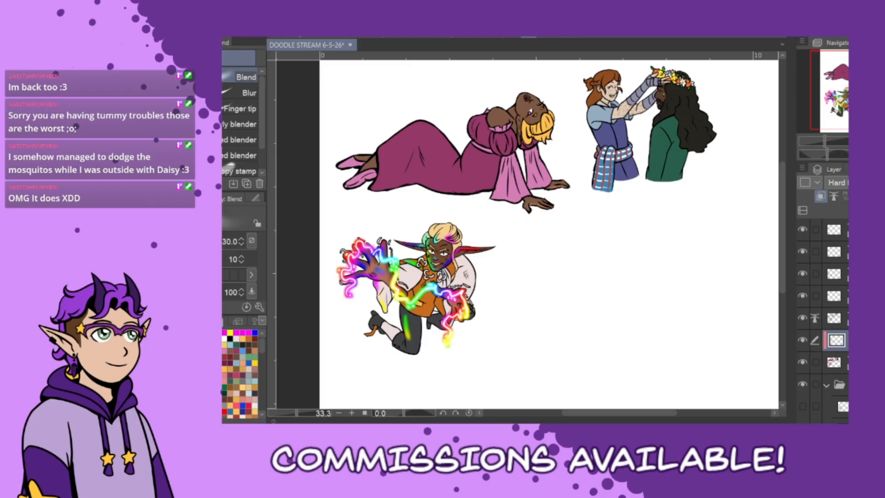
scroll(836, 318, down, 2)
click(842, 371)
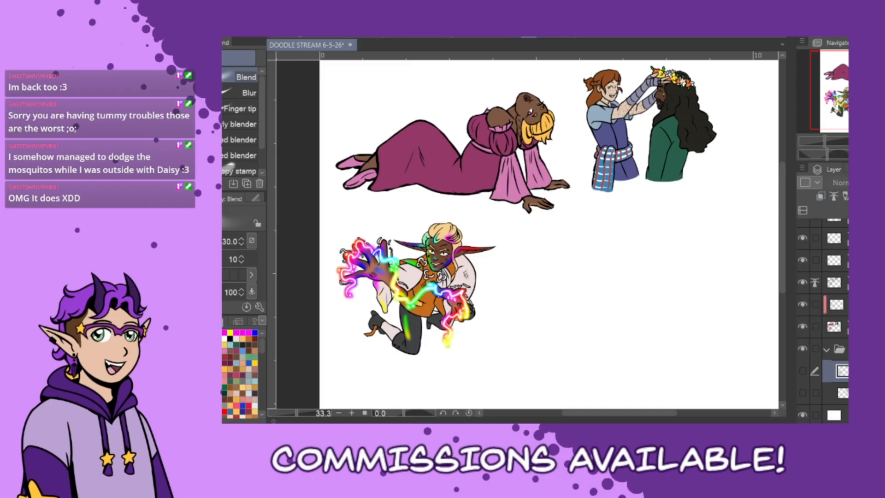
Paste the standing pose reference and place it in the empty canvas area beside the kneeling elf, applying the transform.
key(ctrl+v)
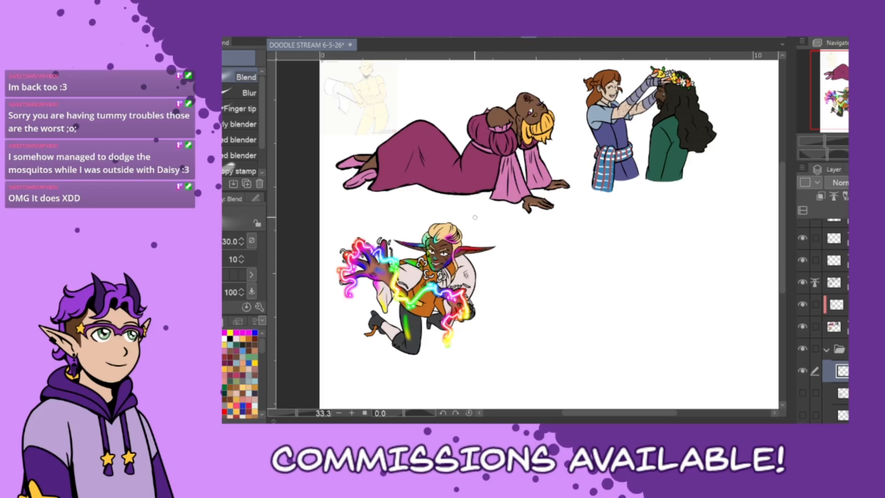
key(k)
mouse_move(377, 119)
mouse_down()
mouse_move(598, 304)
mouse_move(582, 293)
mouse_move(696, 409)
mouse_up()
key(ctrl+t)
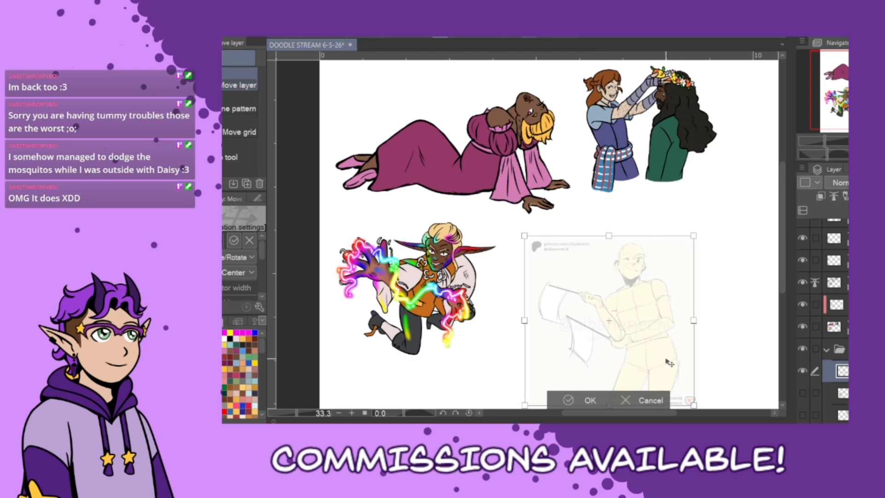
mouse_move(674, 364)
mouse_down()
mouse_move(638, 336)
mouse_move(648, 344)
mouse_move(673, 326)
mouse_up()
scroll(780, 282, down, 2)
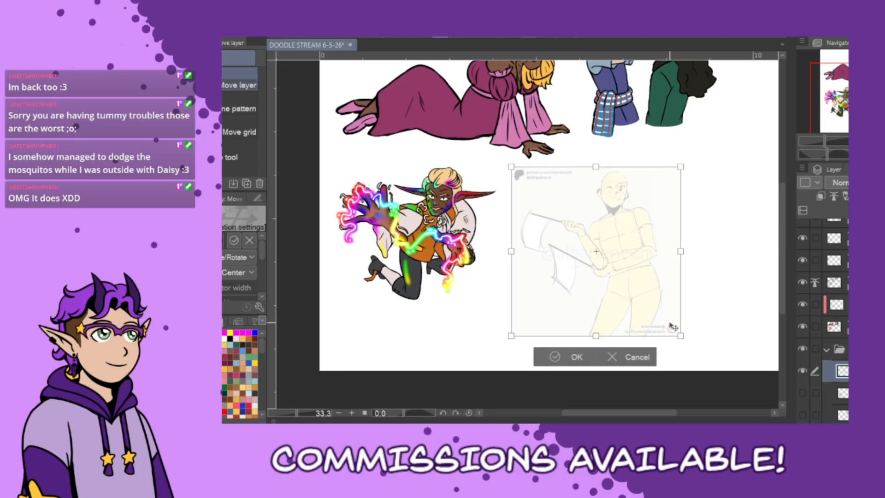
click(571, 360)
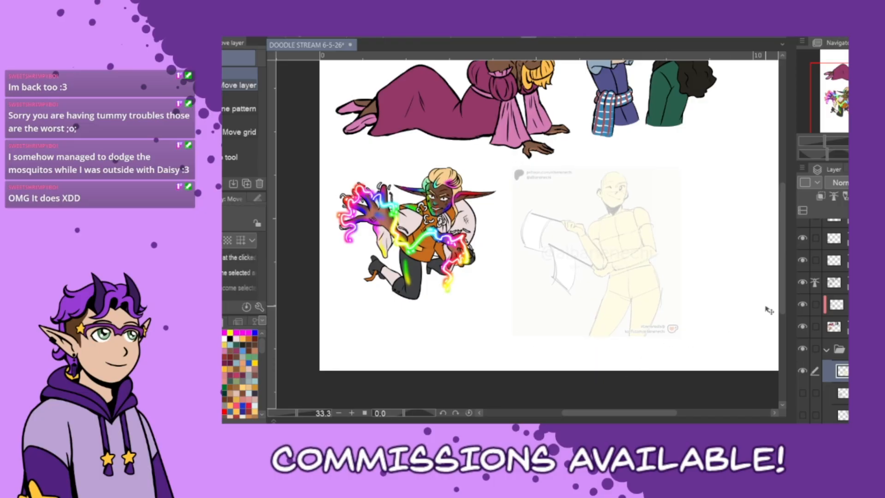
scroll(784, 288, up, 1)
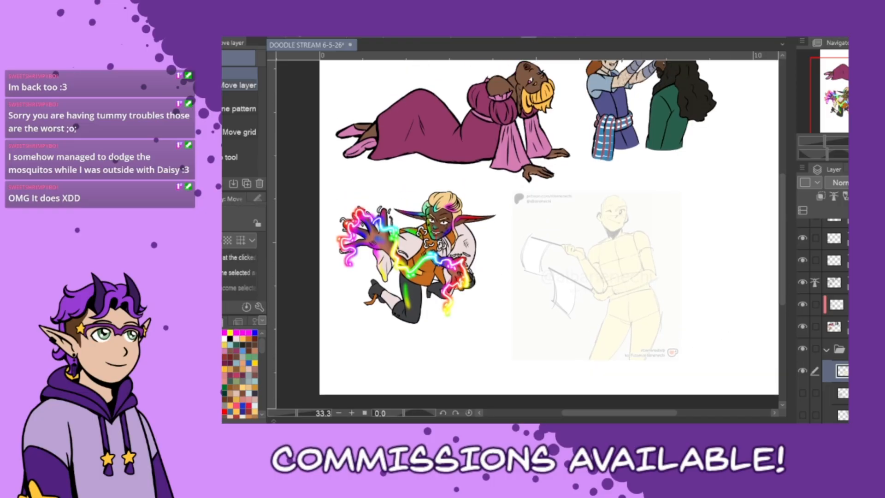
Make the sketch layer above the reference folder active and set the G-pen to purple at size 25.
click(839, 282)
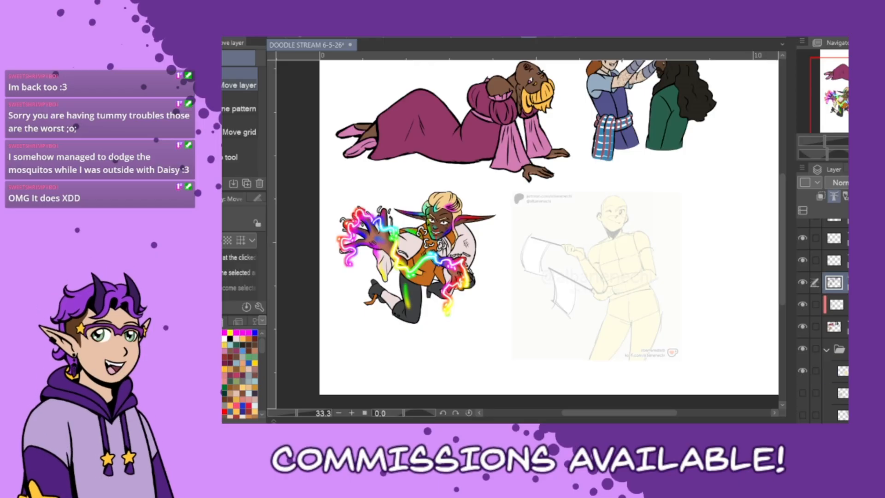
drag(633, 416, 647, 415)
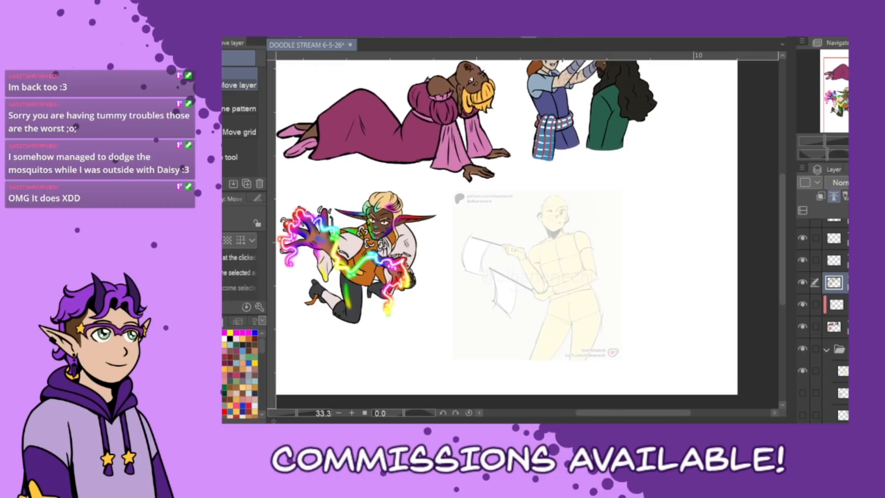
click(222, 321)
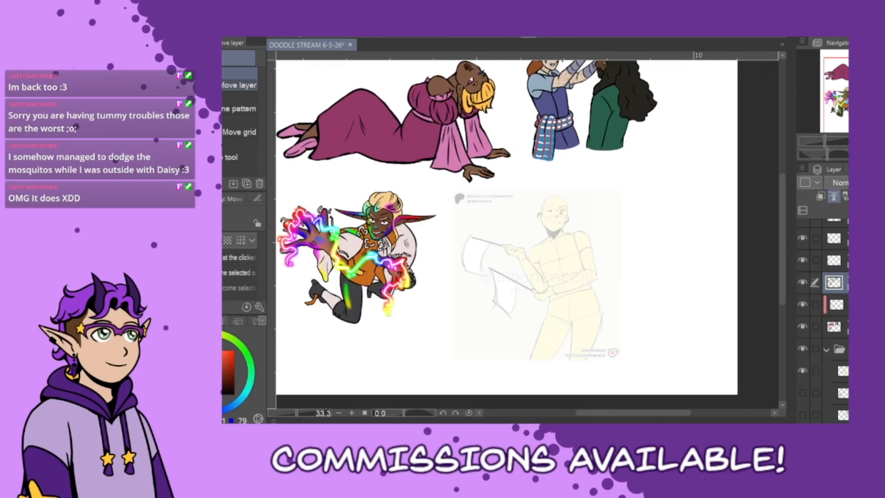
click(224, 322)
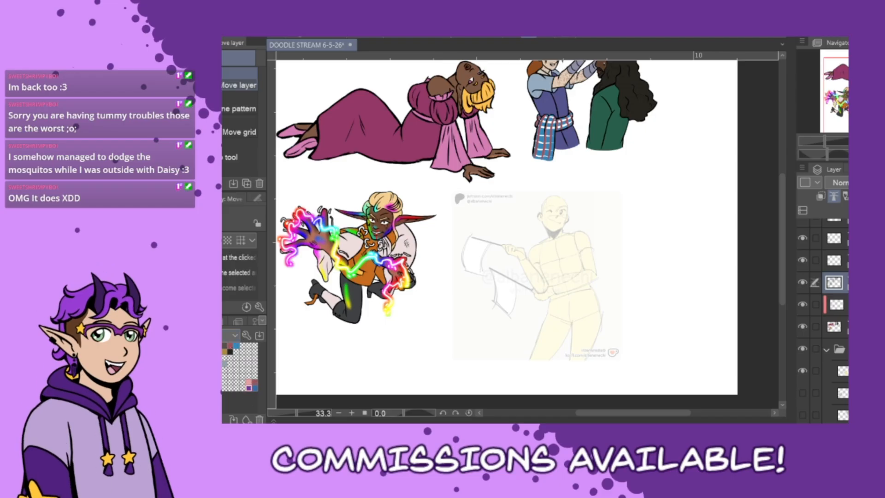
key(p)
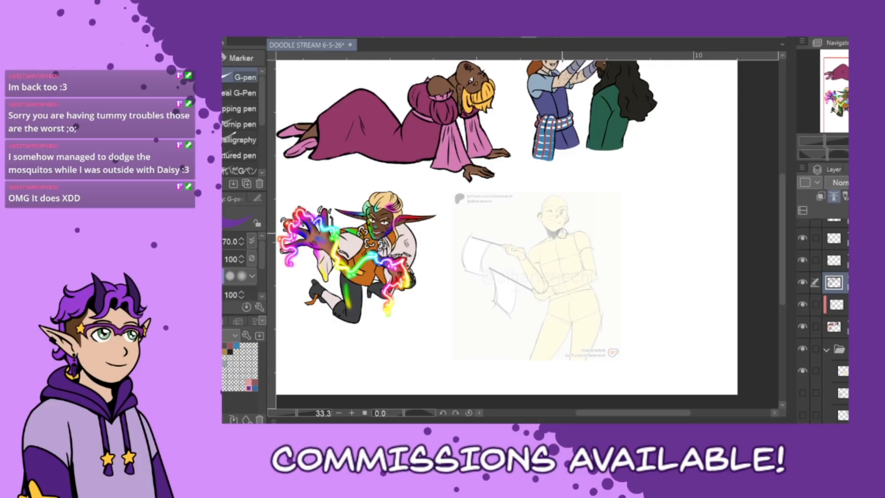
scroll(560, 238, up, 4)
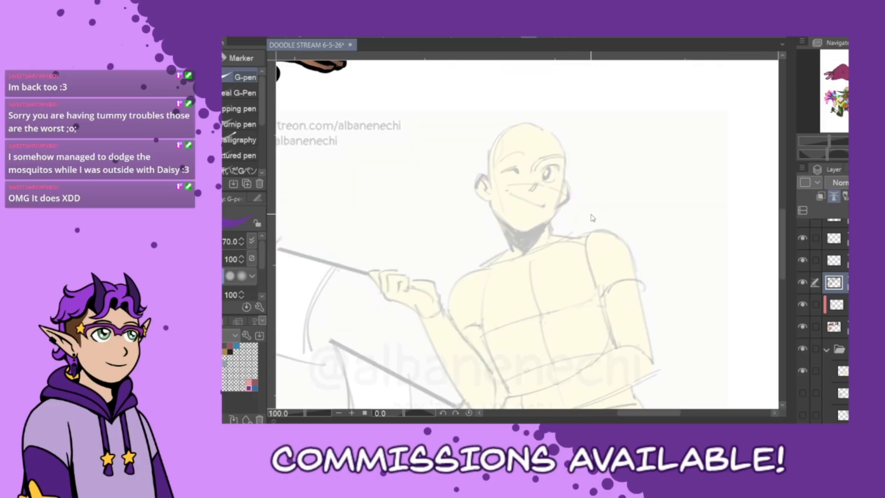
key(bracketleft)
key(bracketleft)
key(bracketleft)
key(bracketleft)
key(bracketleft)
Draw a purple circle for the cranium over the head of the pose reference.
mouse_move(517, 121)
mouse_down()
mouse_move(522, 205)
mouse_move(561, 196)
mouse_move(521, 113)
mouse_move(559, 197)
mouse_up()
key(ctrl+z)
key(ctrl+z)
drag(502, 194, 570, 182)
mouse_move(512, 121)
mouse_down()
mouse_move(567, 175)
mouse_move(548, 201)
mouse_up()
mouse_move(549, 199)
mouse_down()
mouse_move(572, 173)
mouse_move(564, 182)
mouse_up()
Add the face's vertical centre line, the oval on the side of the head, and the cheek and jaw lines down to the chin.
drag(541, 132, 526, 226)
key(ctrl+z)
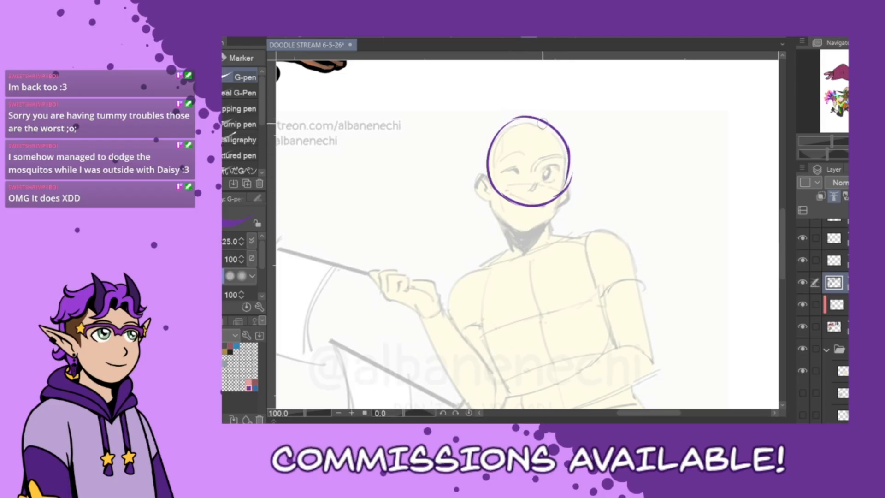
drag(542, 131, 526, 227)
mouse_move(488, 172)
mouse_down()
mouse_move(495, 191)
mouse_move(488, 182)
mouse_up()
key(ctrl+z)
mouse_move(488, 142)
mouse_down()
mouse_move(495, 139)
mouse_move(491, 213)
mouse_up()
key(ctrl+z)
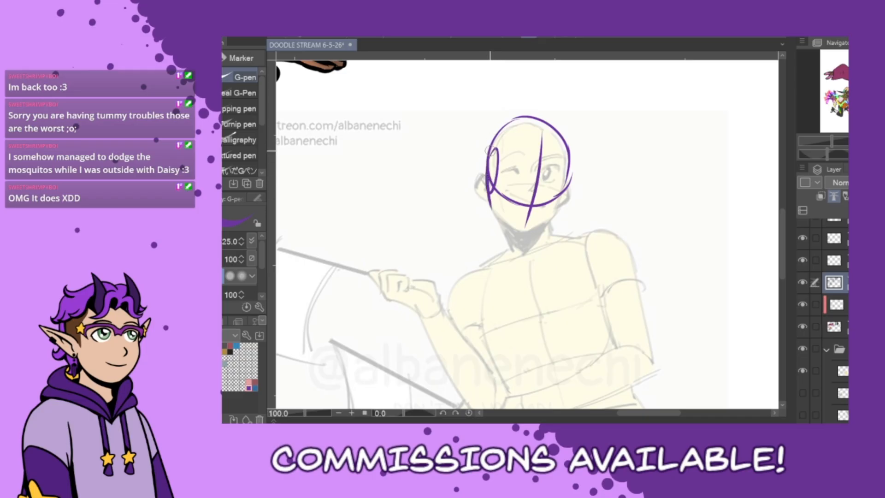
drag(573, 155, 550, 226)
mouse_move(492, 213)
mouse_down()
mouse_move(515, 233)
mouse_move(551, 223)
mouse_up()
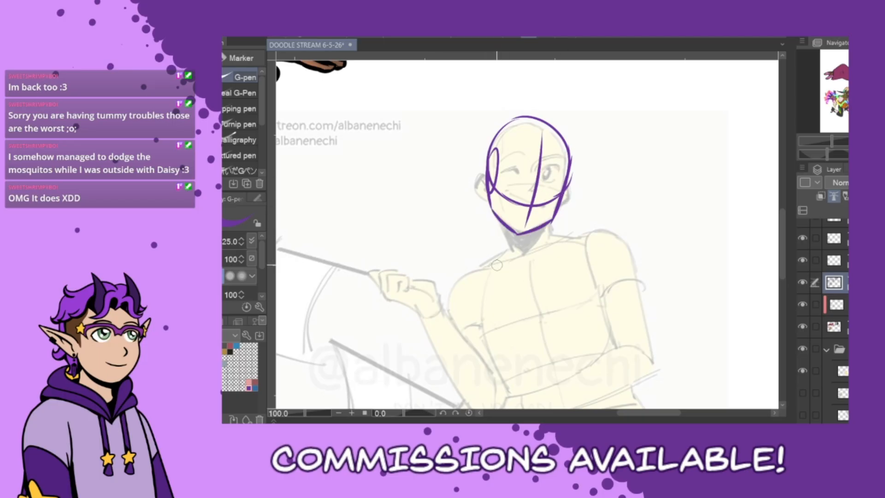
Sketch the sloping shoulder lines meeting at the collar notch and connect them to the head with both neck lines.
drag(488, 271, 591, 236)
key(ctrl+z)
drag(487, 270, 605, 232)
key(ctrl+z)
mouse_move(520, 258)
mouse_down()
mouse_move(582, 242)
mouse_move(474, 273)
mouse_up()
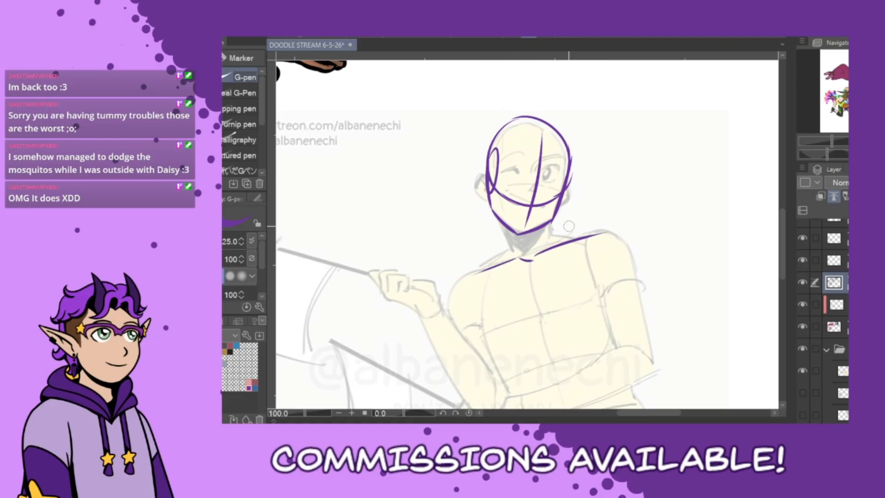
mouse_move(551, 236)
mouse_down()
mouse_move(609, 231)
mouse_move(551, 234)
mouse_move(541, 253)
mouse_up()
drag(501, 220, 516, 261)
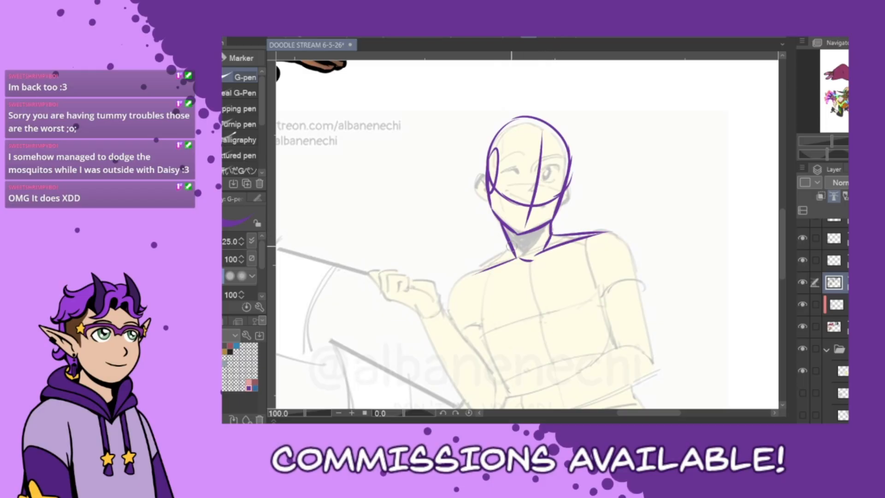
Draw the curved side of the torso from the shoulder beside the raised arm down to the waist.
drag(784, 208, 783, 252)
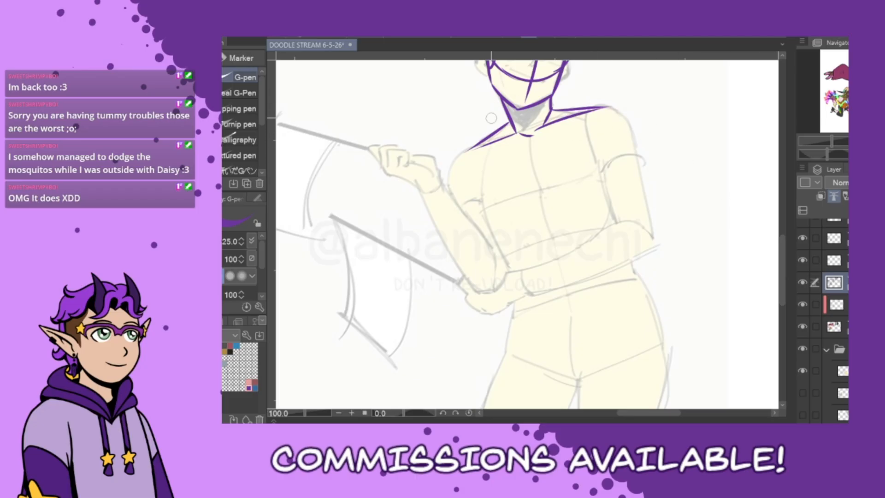
drag(486, 141, 484, 171)
drag(485, 211, 504, 255)
key(ctrl+z)
drag(481, 147, 511, 270)
drag(484, 215, 511, 270)
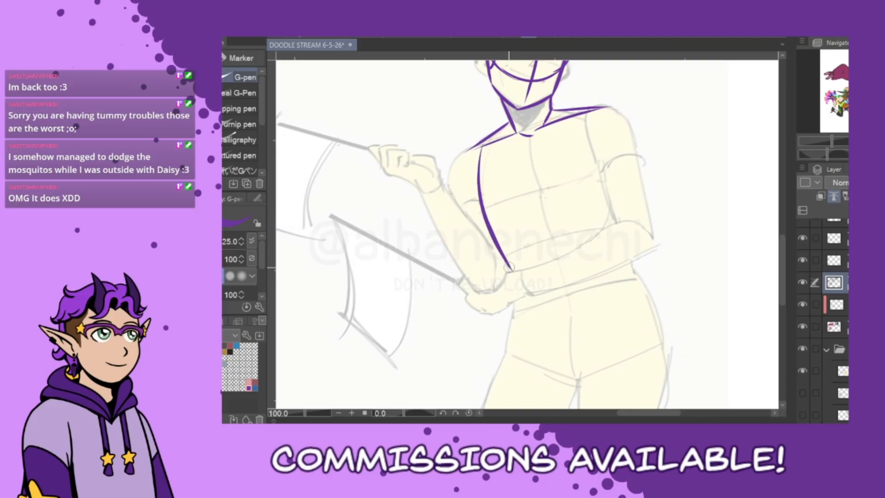
Outline both sides of the raised forearm from the wrist down around the bent elbow.
drag(415, 178, 461, 275)
drag(441, 232, 474, 288)
key(ctrl+z)
key(ctrl+z)
mouse_move(416, 186)
mouse_down()
mouse_move(480, 299)
mouse_move(475, 291)
mouse_move(490, 297)
mouse_move(502, 286)
mouse_move(509, 265)
mouse_up()
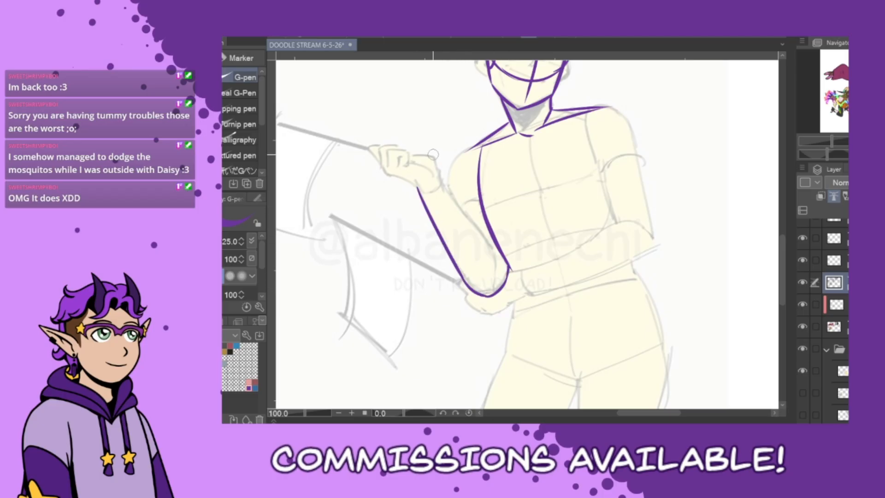
mouse_move(432, 156)
mouse_down()
mouse_move(444, 191)
mouse_move(441, 182)
mouse_move(490, 242)
mouse_move(498, 273)
mouse_up()
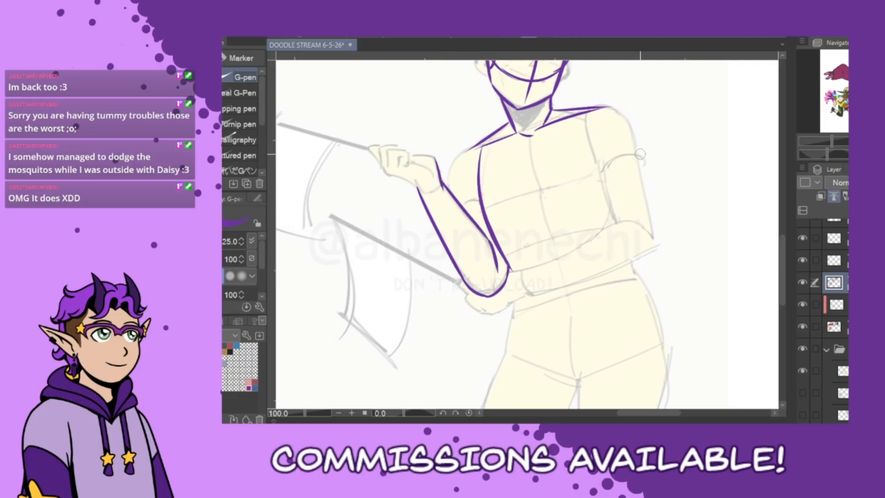
Draw the shoulder circle and outer upper-arm line of the folded arm, and add the torso's centre line.
mouse_move(604, 107)
mouse_down()
mouse_move(632, 130)
mouse_move(651, 230)
mouse_move(599, 112)
mouse_up()
key(ctrl+z)
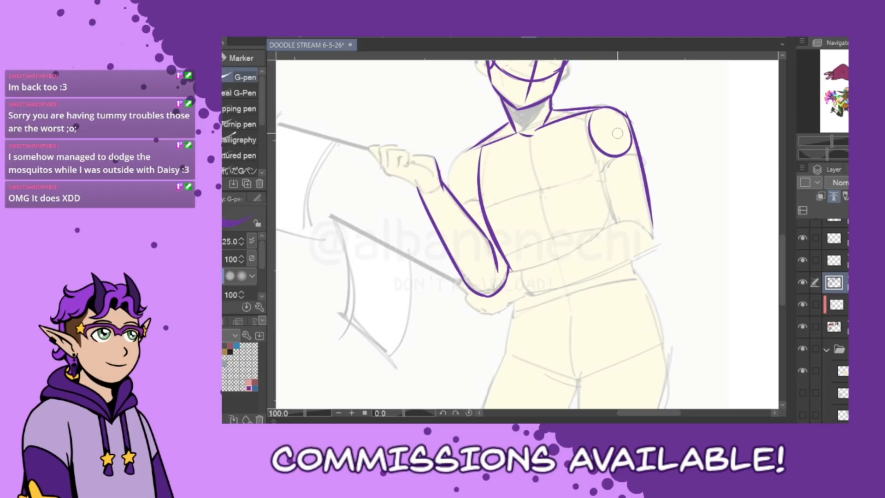
drag(529, 135, 551, 235)
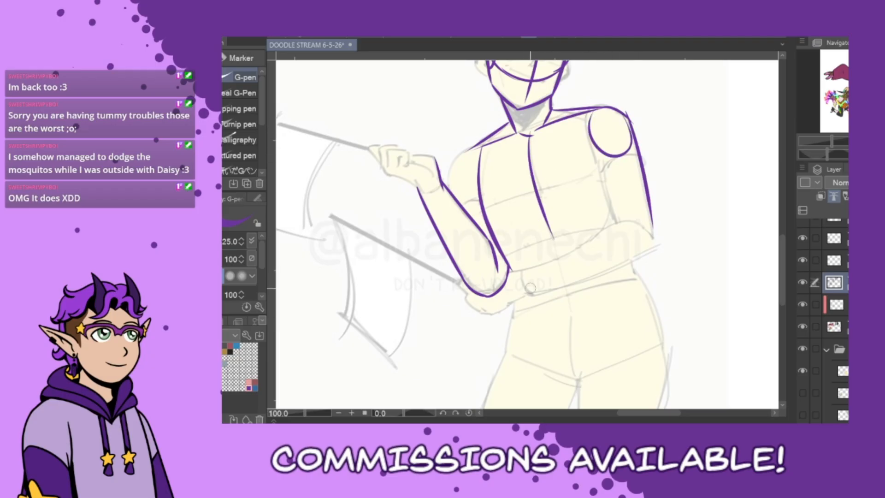
Outline the folded arm with its hand supporting the opposite elbow, and add the raised arm's shoulder curve.
drag(507, 270, 582, 243)
key(ctrl+z)
drag(504, 270, 641, 225)
key(ctrl+z)
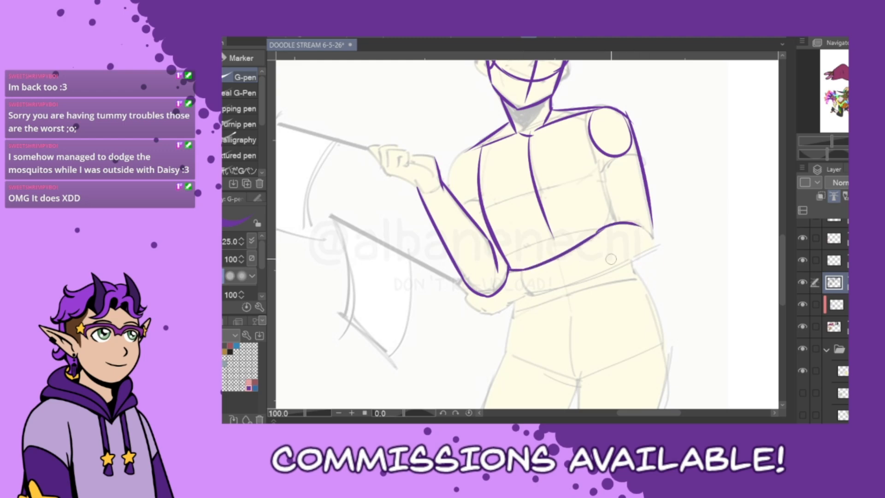
drag(530, 294, 652, 246)
drag(651, 197, 653, 242)
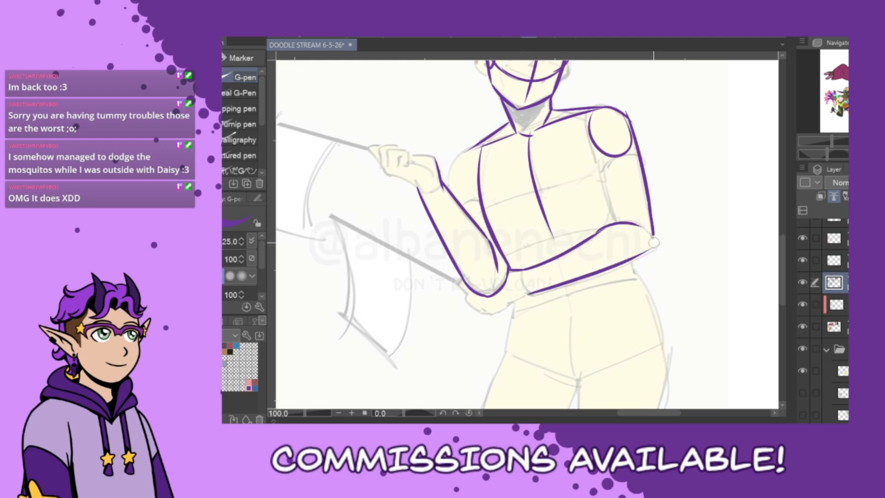
drag(595, 147, 613, 224)
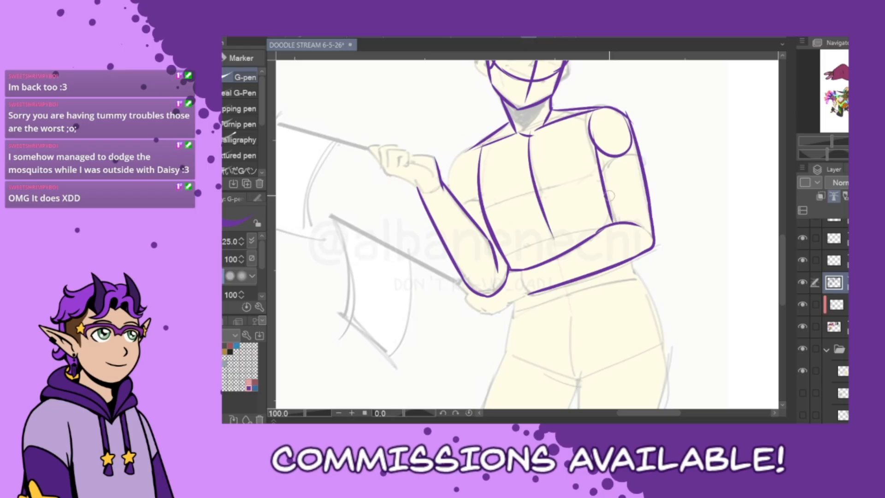
mouse_move(462, 276)
mouse_down()
mouse_move(481, 310)
mouse_move(542, 290)
mouse_move(517, 296)
mouse_up()
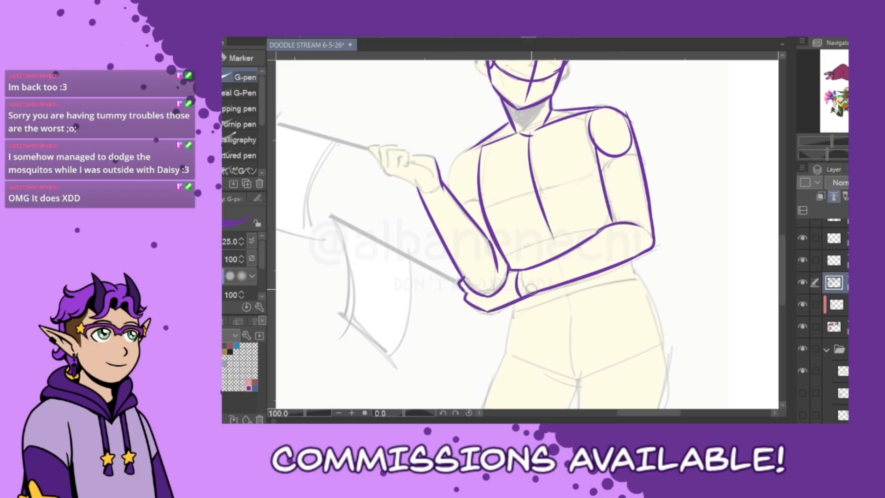
mouse_move(480, 141)
mouse_down()
mouse_move(453, 161)
mouse_move(446, 189)
mouse_up()
Sketch the waist, hips and pelvis lines along with both sides of the leg below the folded arm's elbow.
drag(674, 413, 675, 418)
key(ctrl+plus)
key(ctrl+minus)
key(ctrl+minus)
key(ctrl+minus)
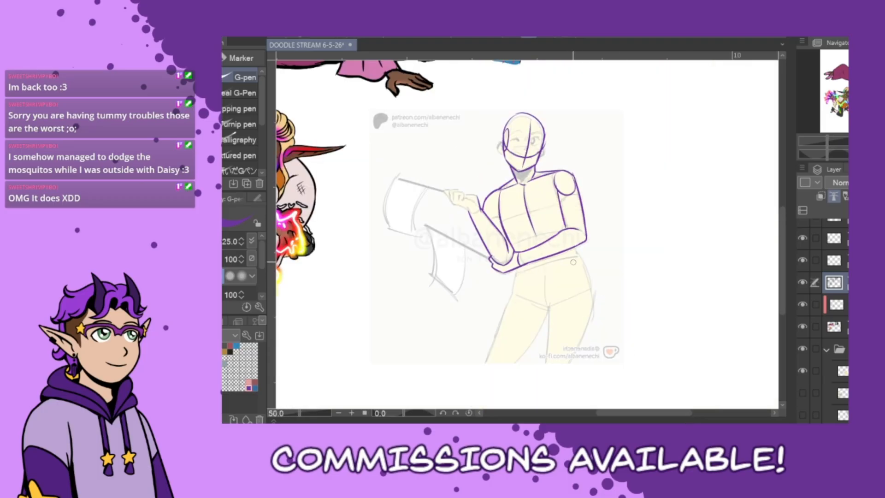
mouse_move(572, 240)
mouse_down()
mouse_move(590, 301)
mouse_move(565, 378)
mouse_up()
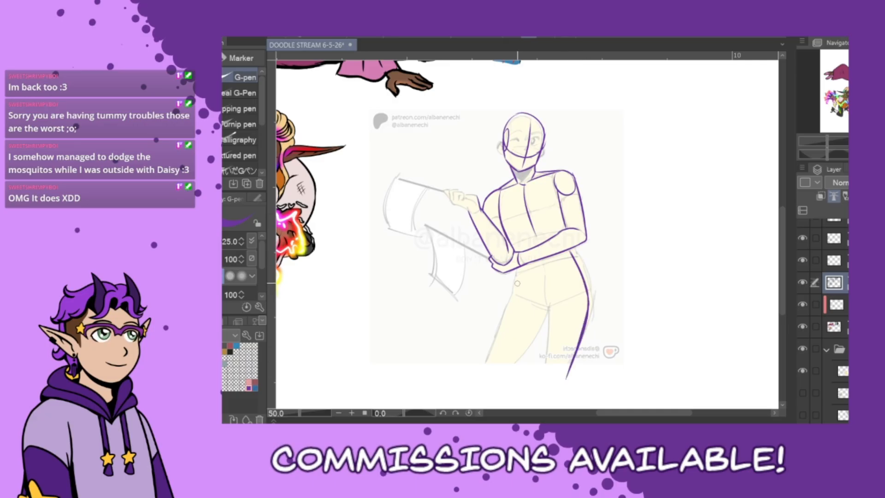
mouse_move(518, 265)
mouse_down()
mouse_move(512, 298)
mouse_move(549, 309)
mouse_move(585, 292)
mouse_move(548, 346)
mouse_move(547, 390)
mouse_up()
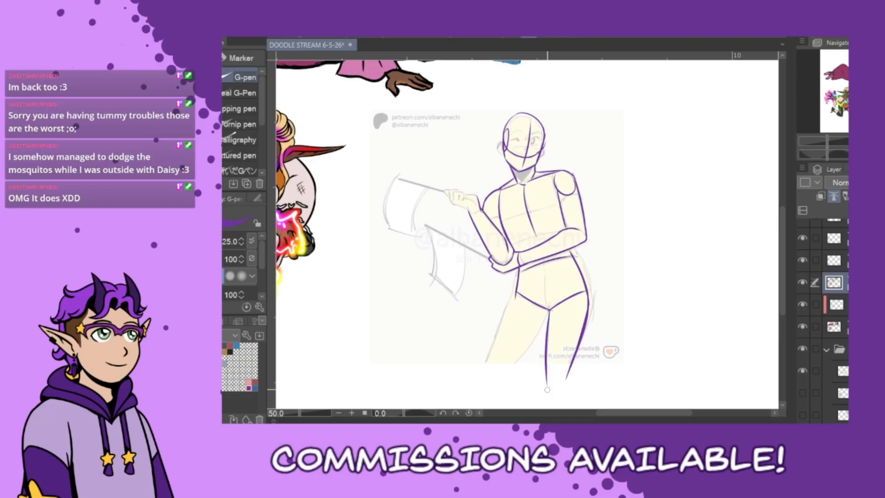
Draw the inner and outer contours of the other leg, extending from the crotch and hip past the knee area.
drag(548, 309, 489, 387)
key(ctrl+z)
drag(547, 308, 508, 377)
drag(521, 289, 484, 379)
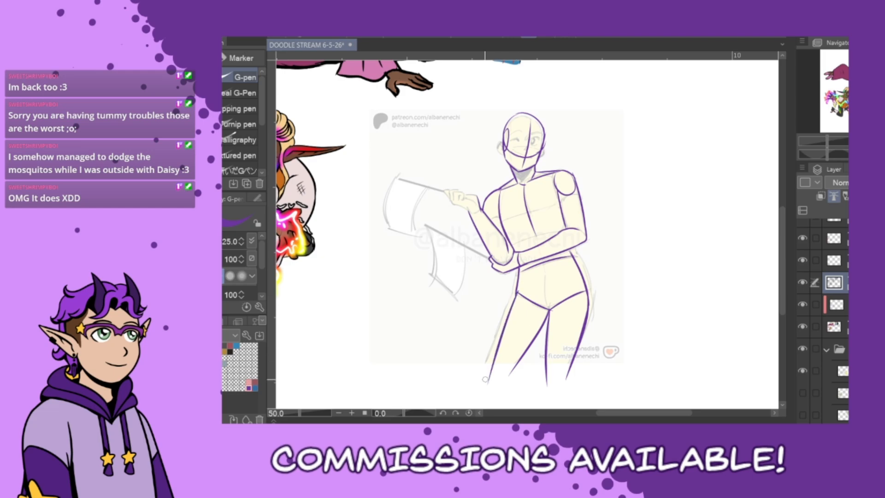
key(ctrl+z)
drag(519, 287, 490, 377)
key(ctrl+z)
drag(518, 290, 486, 367)
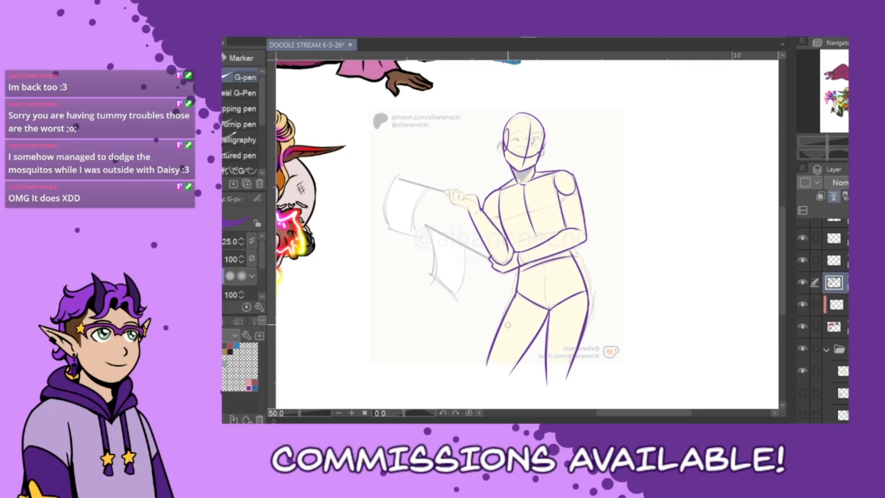
Add the torso edge beside the shoulder circle and a curved horizontal eye line across the face.
drag(555, 177, 561, 223)
drag(642, 414, 630, 414)
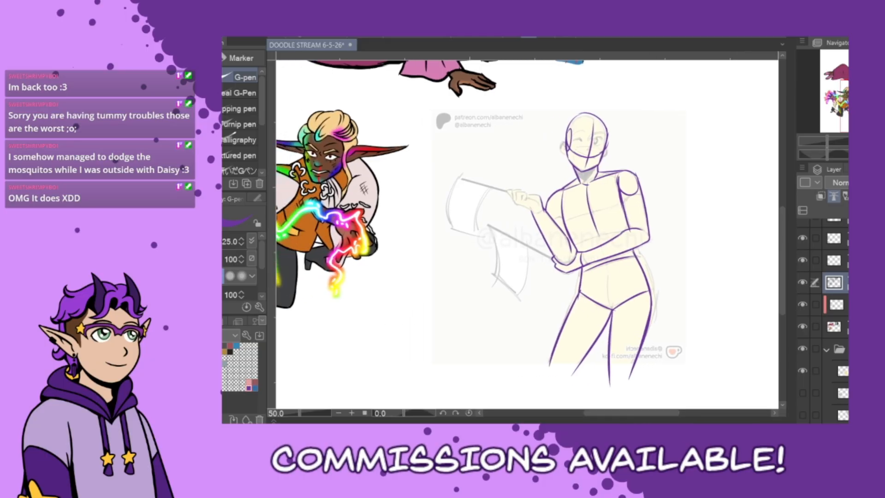
drag(571, 139, 605, 140)
key(ctrl+z)
Sketch the raised hand with its curled fingers at the end of the forearm and flip the canvas view horizontally.
scroll(586, 176, up, 1)
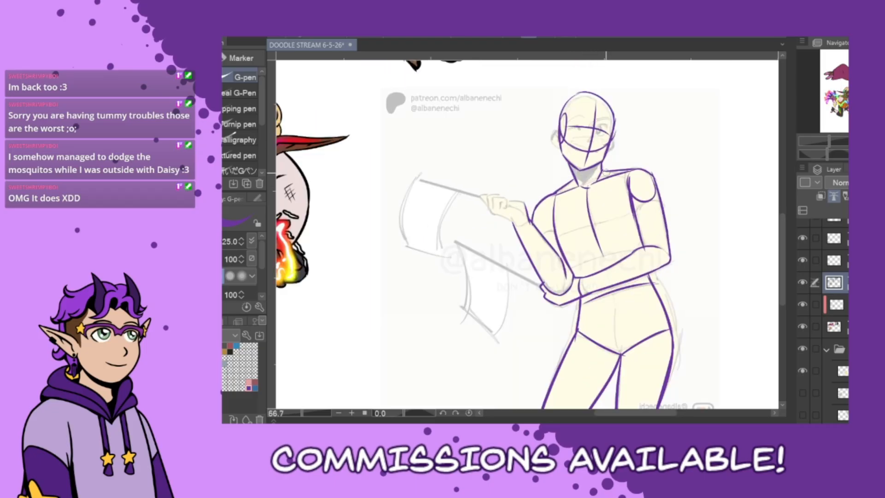
mouse_move(492, 197)
mouse_down()
mouse_move(513, 222)
mouse_move(497, 202)
mouse_move(487, 206)
mouse_up()
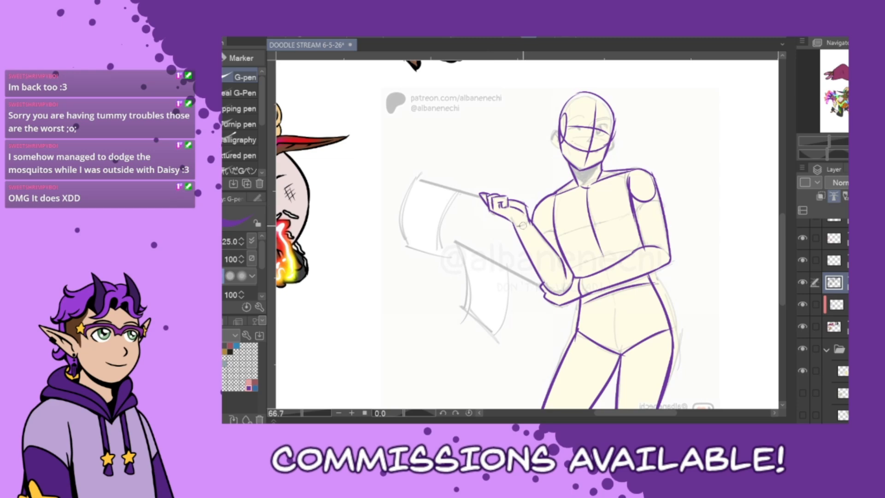
key(h)
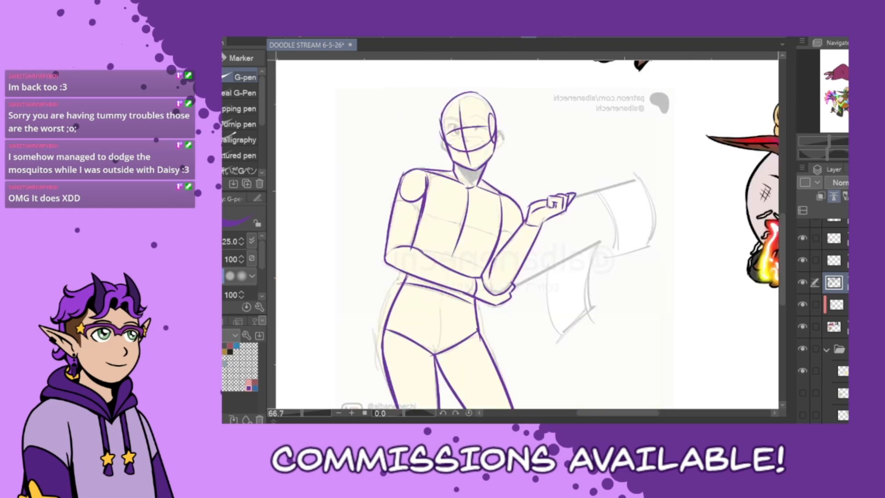
Draw the lower drape hanging from the folded arm's hand, with its long top edge, two curved sides and slanted end.
mouse_move(511, 287)
mouse_down()
mouse_move(606, 239)
mouse_move(588, 297)
mouse_move(595, 321)
mouse_up()
drag(548, 268, 582, 346)
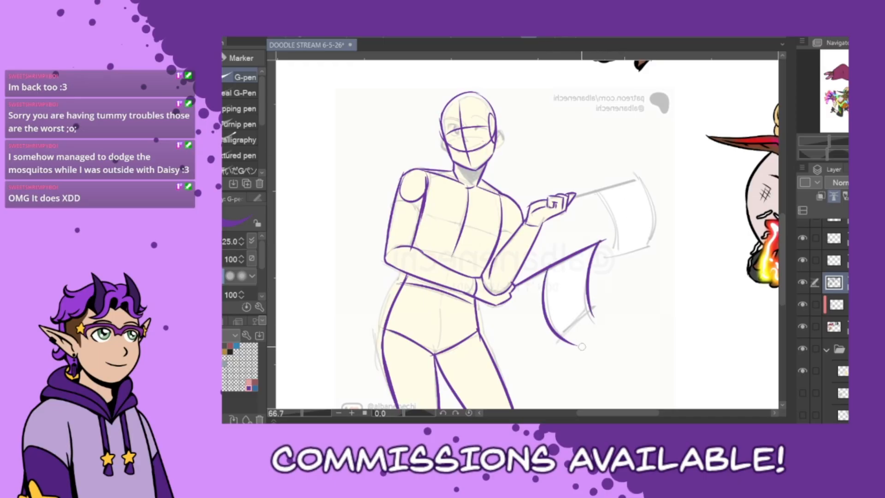
key(ctrl+z)
mouse_move(548, 268)
mouse_down()
mouse_move(576, 346)
mouse_move(545, 294)
mouse_move(571, 347)
mouse_up()
key(ctrl+z)
drag(609, 296, 556, 346)
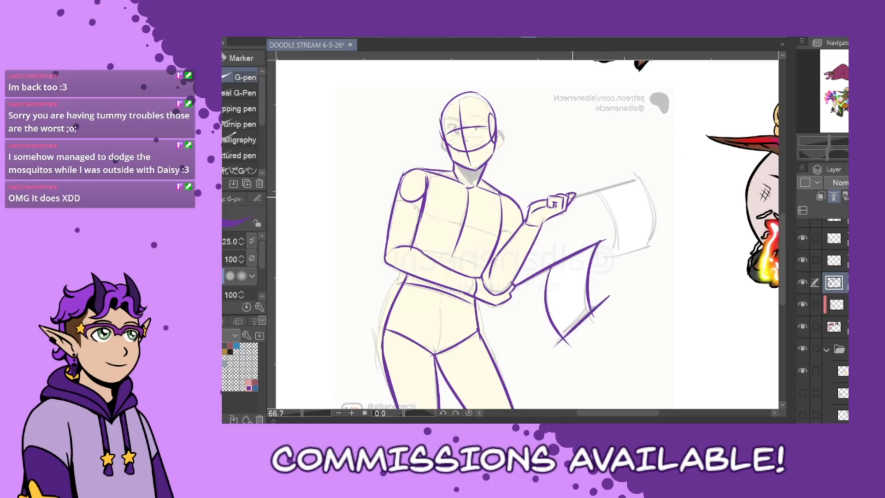
Draw the upper drape extending from the raised hand, with a straight top edge, two curved sides and a closing lower edge.
mouse_move(573, 197)
mouse_down()
mouse_move(662, 173)
mouse_move(632, 260)
mouse_up()
key(ctrl+z)
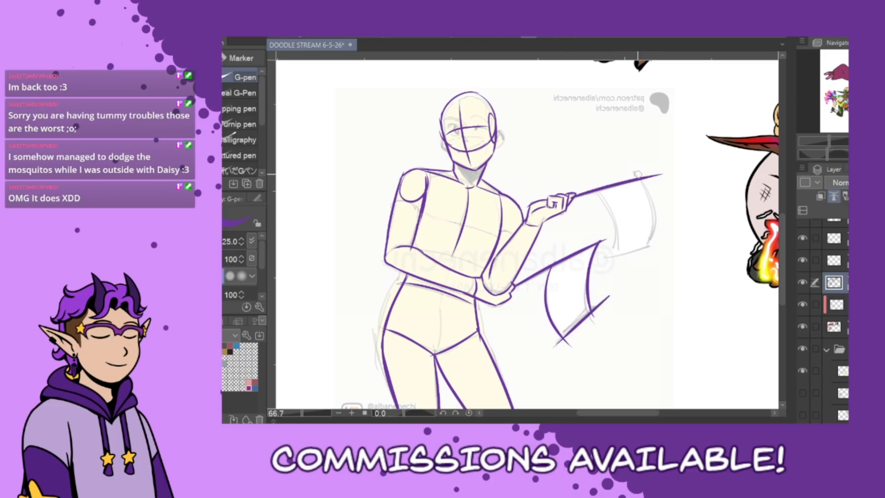
drag(635, 175, 635, 271)
mouse_move(597, 187)
mouse_down()
mouse_move(618, 243)
mouse_move(663, 245)
mouse_move(619, 242)
mouse_move(603, 266)
mouse_up()
key(ctrl+z)
key(ctrl+z)
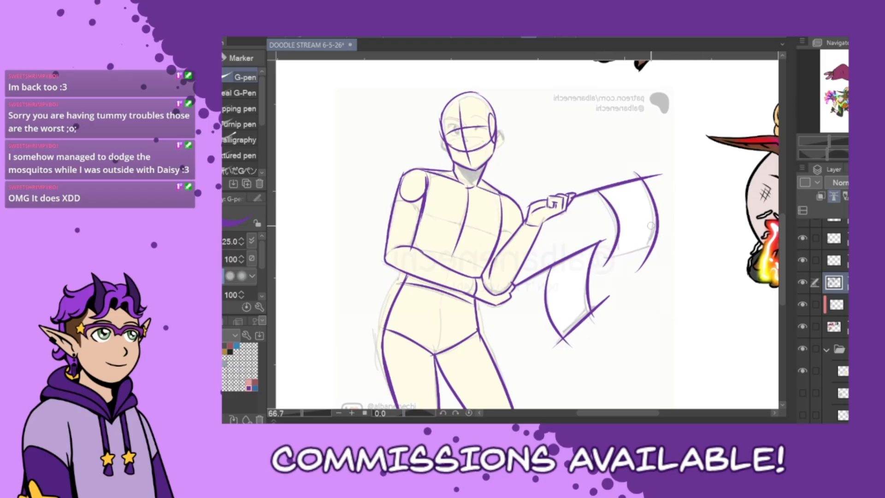
drag(602, 260, 663, 243)
key(ctrl+z)
Erase the overshooting line ends at the drape corners and flip the canvas view horizontally.
mouse_move(554, 345)
mouse_down()
mouse_move(578, 343)
mouse_move(562, 342)
mouse_up()
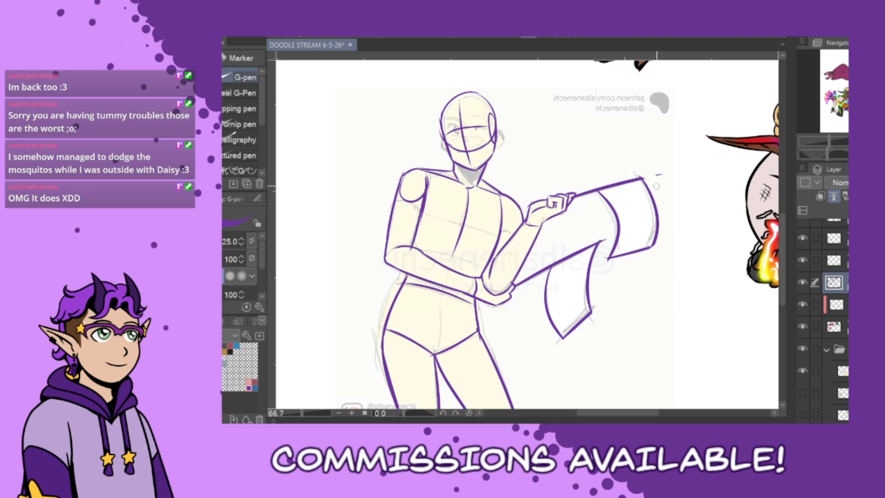
drag(645, 178, 642, 174)
key(h)
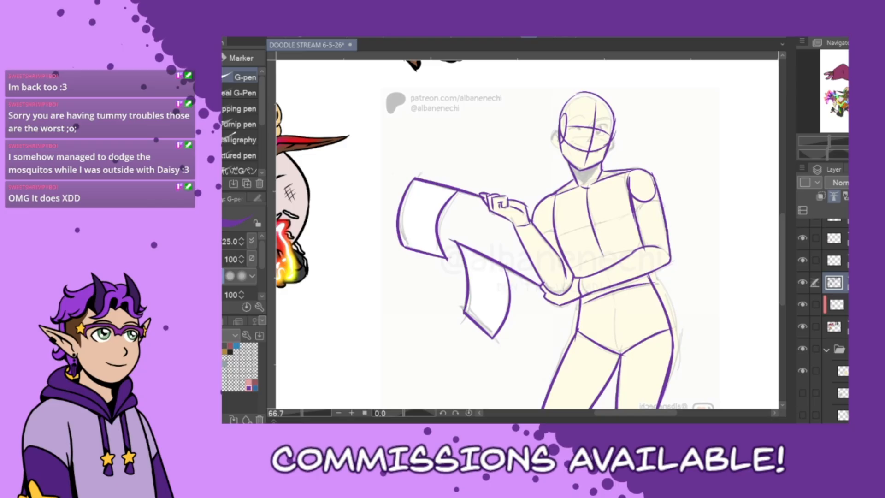
Add the centre line down the lower torso, then collapse and hide the pose reference folder.
click(825, 350)
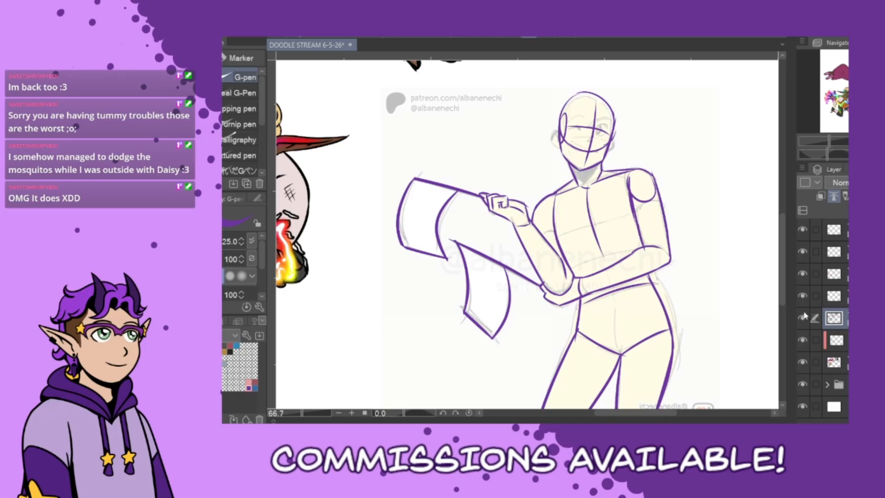
drag(612, 299, 621, 356)
click(802, 384)
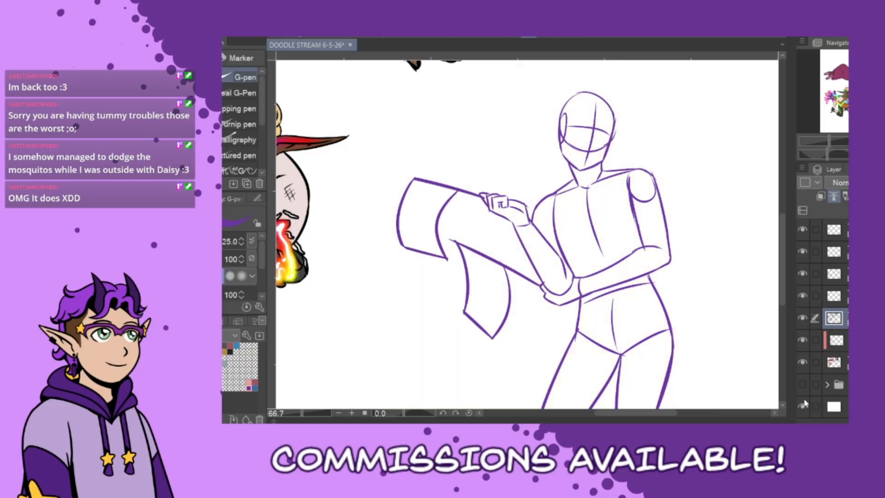
Redraw the figure's jawline up close, rounding the pointed chin and joining it to both cheeks.
drag(782, 283, 782, 263)
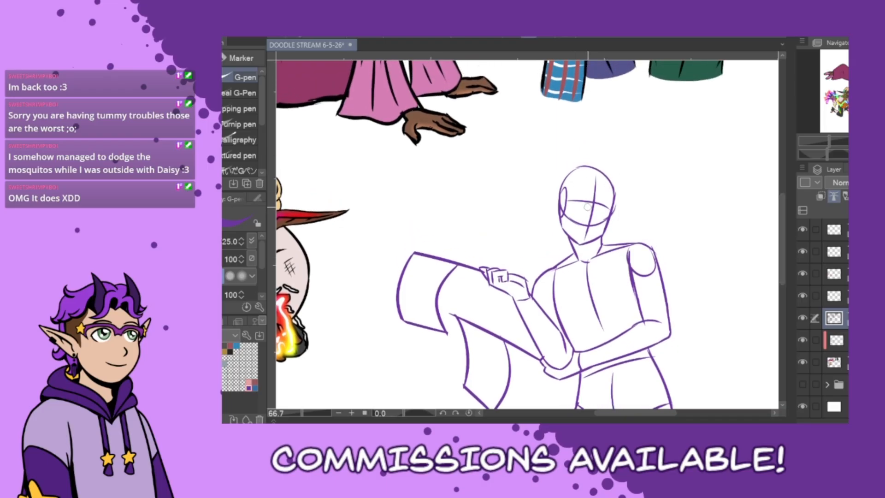
scroll(590, 224, up, 3)
scroll(606, 208, up, 1)
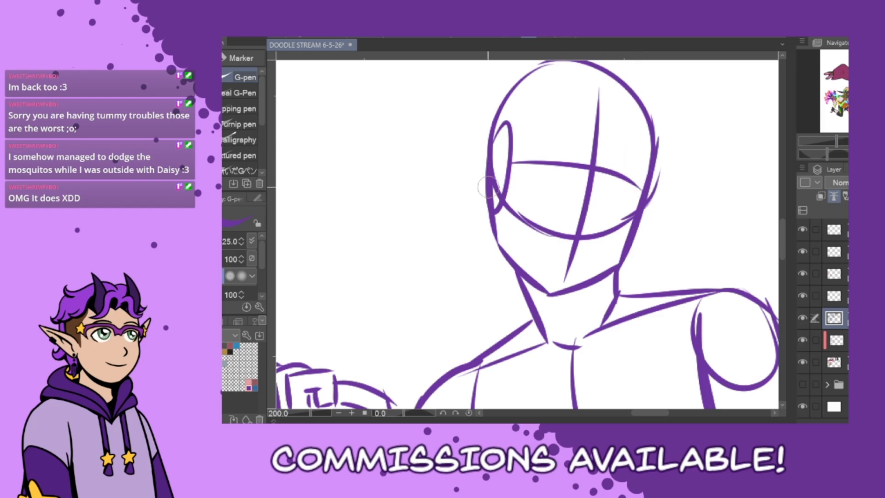
drag(494, 234, 559, 301)
mouse_move(538, 292)
mouse_down()
mouse_move(594, 289)
mouse_move(619, 271)
mouse_up()
key(ctrl+z)
key(ctrl+z)
key(ctrl+z)
mouse_move(489, 218)
mouse_down()
mouse_move(511, 259)
mouse_move(546, 296)
mouse_move(558, 281)
mouse_move(535, 288)
mouse_move(525, 279)
mouse_move(592, 289)
mouse_up()
key(ctrl+z)
key(ctrl+z)
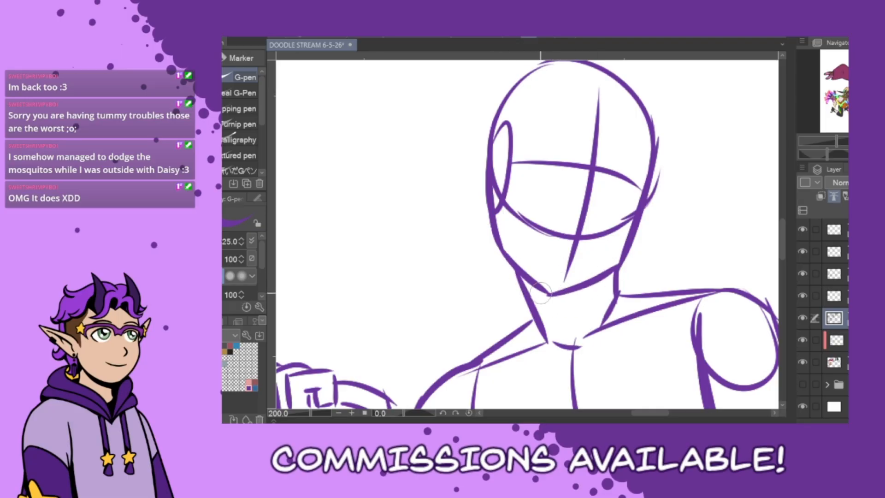
drag(523, 277, 592, 278)
mouse_move(493, 190)
mouse_down()
mouse_move(492, 221)
mouse_move(509, 262)
mouse_up()
key(ctrl+z)
mouse_move(490, 199)
mouse_down()
mouse_move(502, 250)
mouse_move(551, 293)
mouse_move(592, 277)
mouse_move(638, 240)
mouse_up()
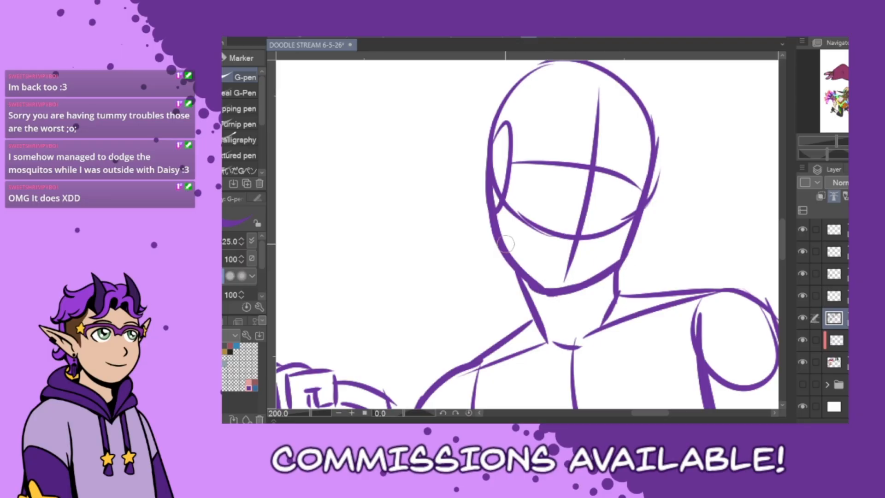
Erase the heavy chin section and redraw it as one smooth rounded curve from the ear side to the far cheek.
mouse_move(501, 221)
mouse_down()
mouse_move(539, 286)
mouse_move(540, 276)
mouse_move(565, 294)
mouse_up()
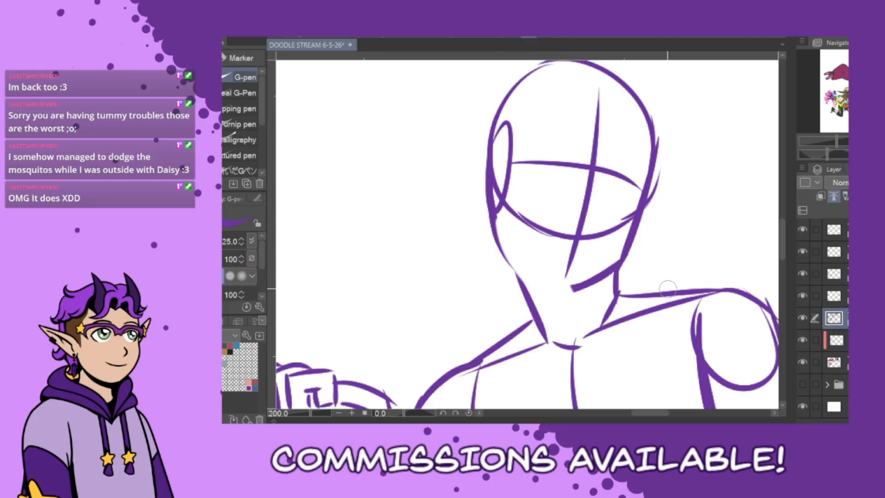
mouse_move(492, 208)
mouse_down()
mouse_move(528, 273)
mouse_move(508, 258)
mouse_move(550, 294)
mouse_up()
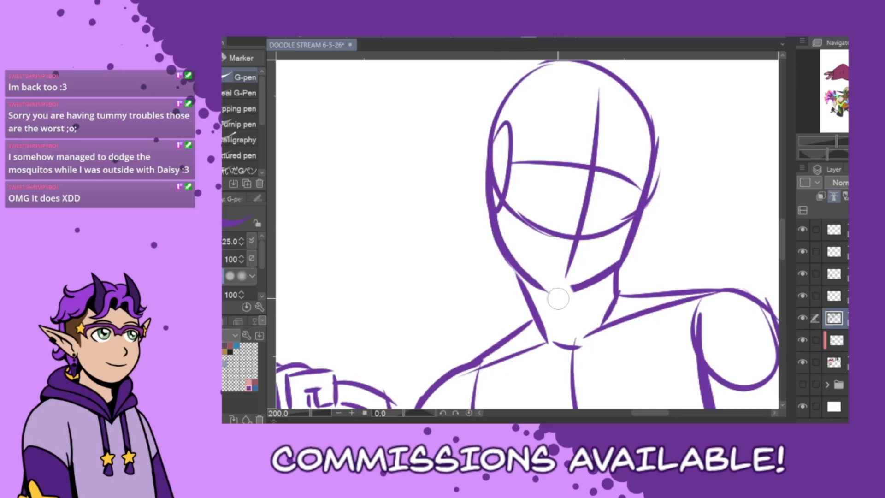
key(ctrl+z)
key(ctrl+z)
mouse_move(494, 216)
mouse_down()
mouse_move(518, 269)
mouse_move(555, 297)
mouse_move(552, 282)
mouse_move(561, 285)
mouse_move(533, 280)
mouse_move(588, 280)
mouse_up()
key(ctrl+z)
mouse_move(529, 276)
mouse_down()
mouse_move(586, 291)
mouse_move(594, 281)
mouse_move(542, 290)
mouse_move(610, 272)
mouse_up()
key(ctrl+z)
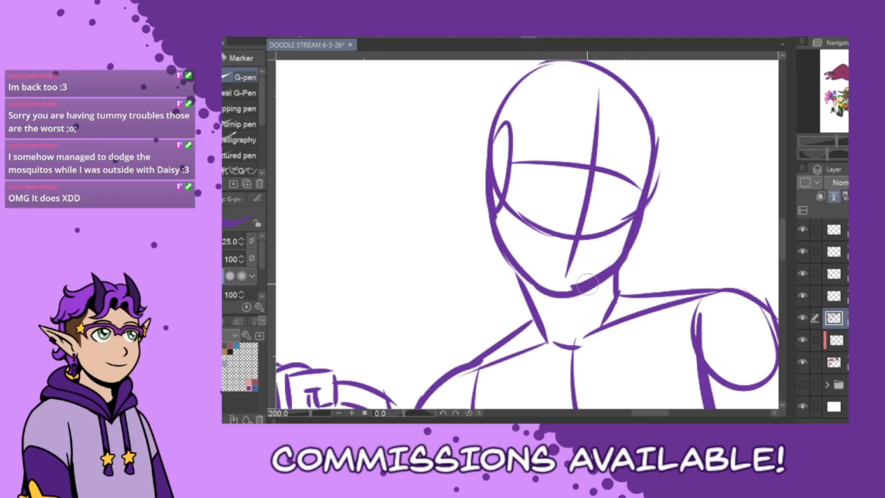
Erase the curved guideline across the lower face and tidy the excess strokes along the jaw and far cheek.
drag(572, 282, 597, 277)
mouse_move(632, 201)
mouse_down()
mouse_move(616, 251)
mouse_move(598, 239)
mouse_up()
mouse_move(506, 216)
mouse_down()
mouse_move(535, 207)
mouse_move(552, 251)
mouse_move(570, 228)
mouse_up()
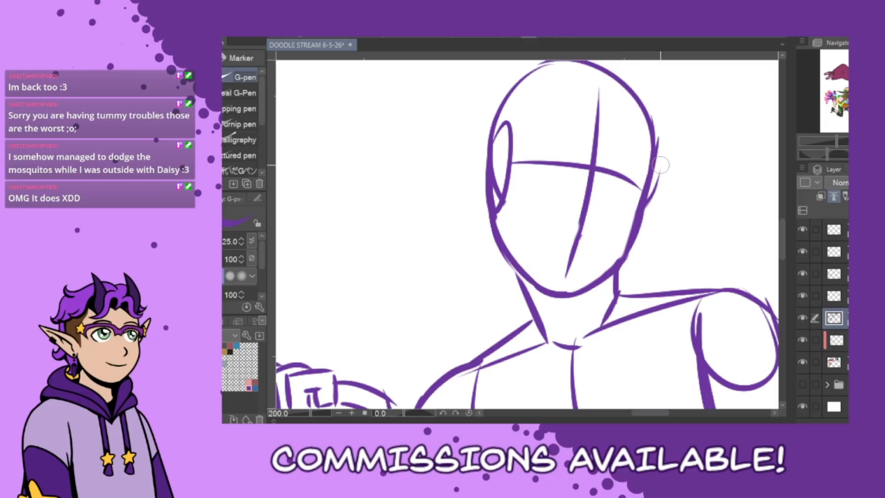
drag(660, 164, 628, 276)
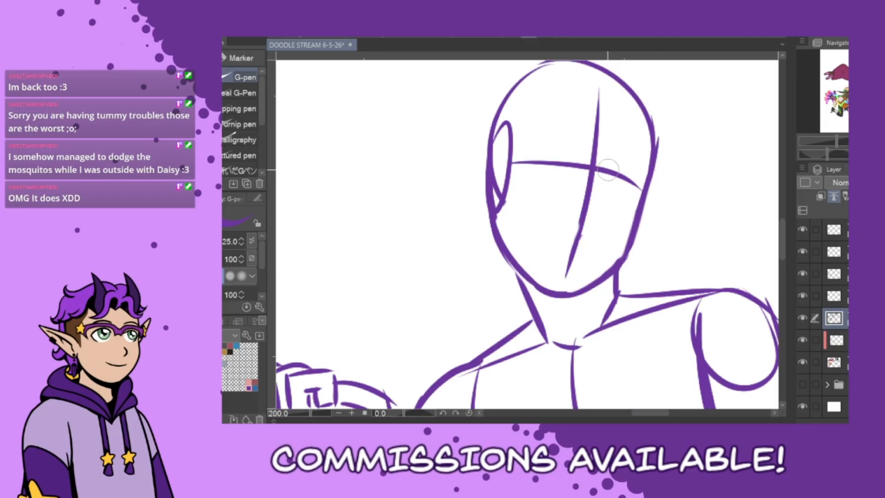
Draw the arched upper eyelid of the far eye over the horizontal eye guideline.
mouse_move(608, 164)
mouse_down()
mouse_move(632, 186)
mouse_move(639, 174)
mouse_move(631, 205)
mouse_up()
key(ctrl+z)
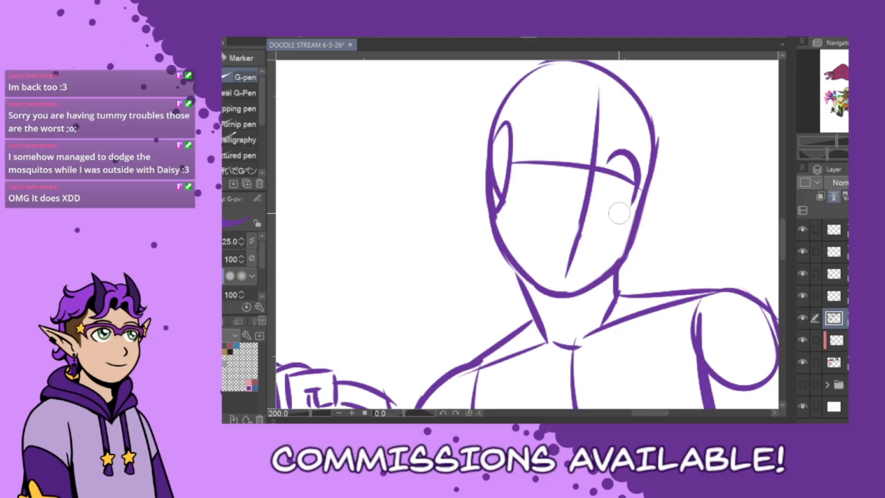
key(ctrl+z)
key(ctrl+z)
mouse_move(603, 163)
mouse_down()
mouse_move(639, 181)
mouse_move(632, 207)
mouse_up()
key(ctrl+z)
key(ctrl+z)
drag(628, 210, 626, 208)
key(ctrl+z)
key(ctrl+z)
key(ctrl+z)
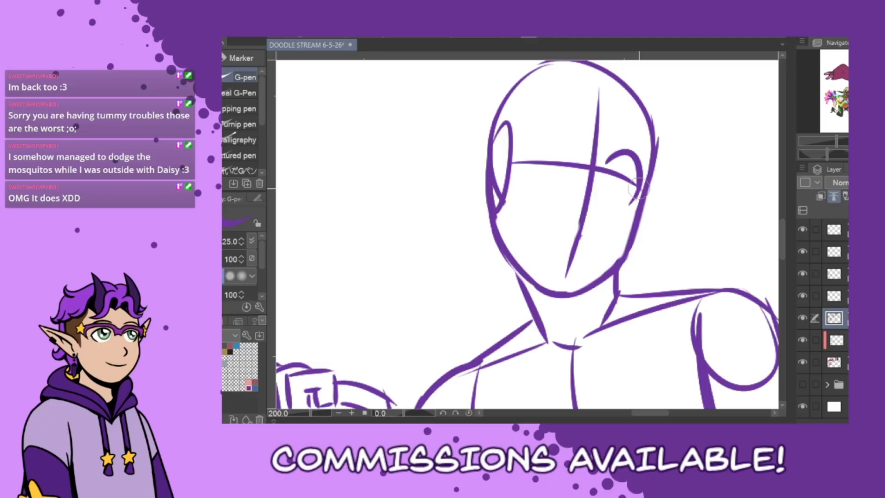
Draw a tall oval iris under the far eye's upper lid.
drag(609, 159, 612, 199)
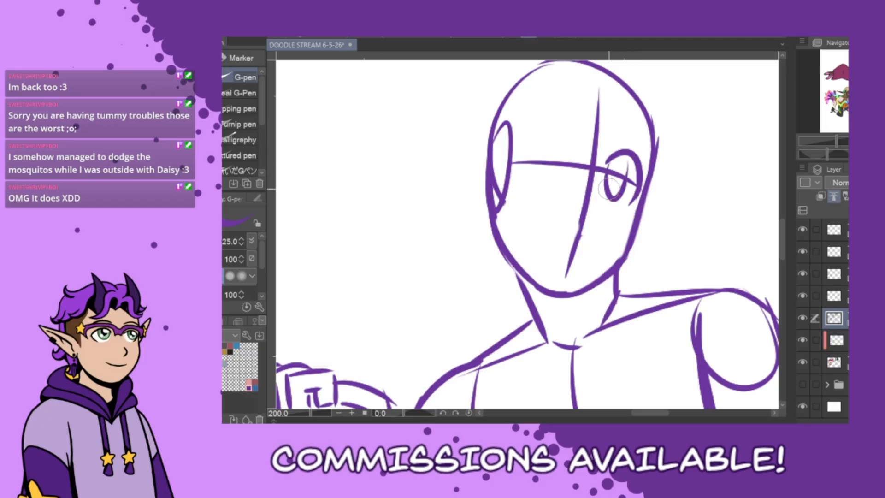
key(ctrl+z)
drag(610, 162, 622, 192)
key(ctrl+z)
drag(616, 157, 613, 198)
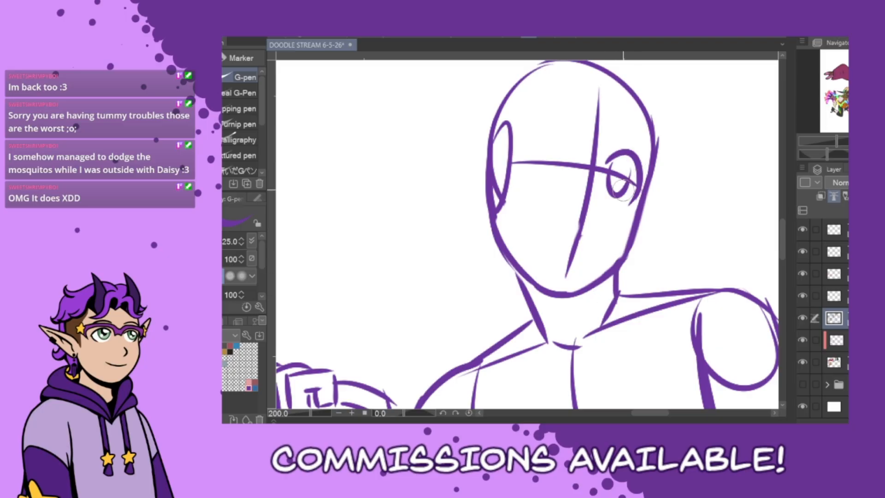
Add the curved nose, a short lower lid and outer eyelashes around the far eye, clearing the guideline inside it.
mouse_move(599, 204)
mouse_down()
mouse_move(598, 233)
mouse_move(629, 203)
mouse_up()
key(ctrl+z)
key(ctrl+z)
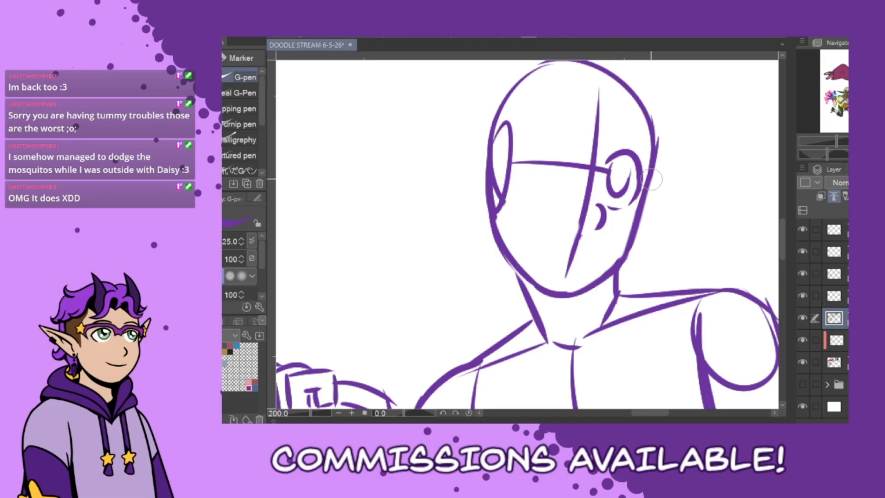
mouse_move(641, 172)
mouse_down()
mouse_move(659, 167)
mouse_move(648, 176)
mouse_move(637, 166)
mouse_move(662, 165)
mouse_move(660, 185)
mouse_up()
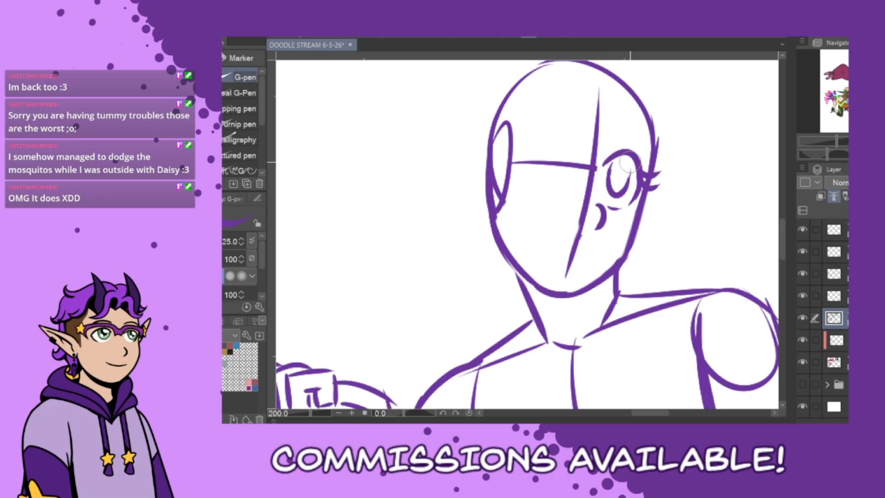
Erase most of the vertical centre guideline from the face and refine the underside of the nose.
mouse_move(600, 88)
mouse_down()
mouse_move(577, 260)
mouse_move(590, 163)
mouse_move(591, 190)
mouse_move(585, 165)
mouse_up()
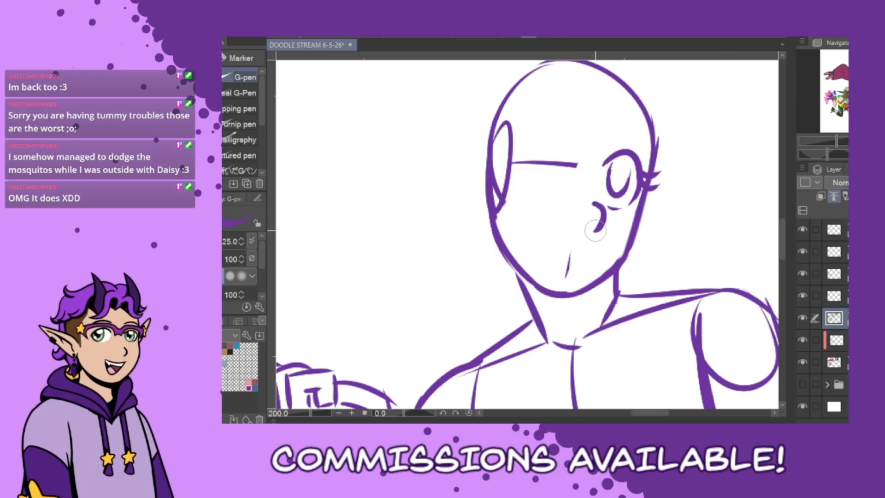
mouse_move(593, 203)
mouse_down()
mouse_move(604, 216)
mouse_move(590, 228)
mouse_move(530, 231)
mouse_up()
drag(532, 234, 566, 255)
key(ctrl+z)
key(ctrl+z)
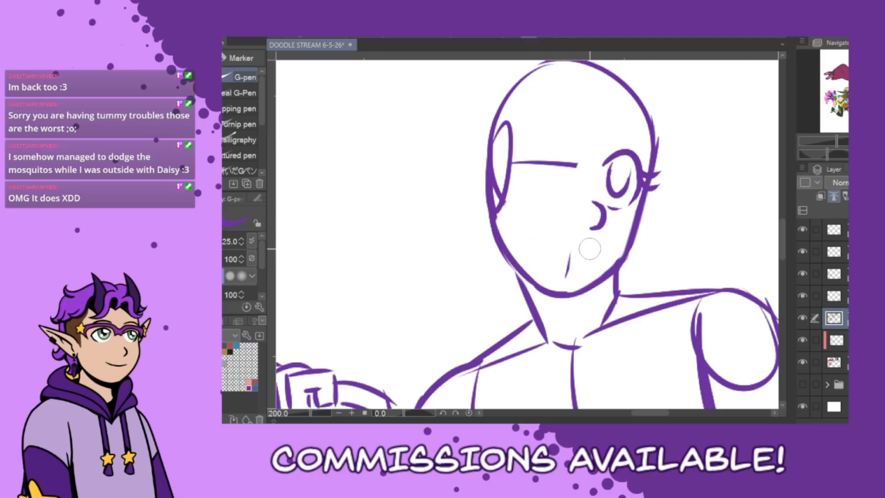
Toggle the pose reference folder's visibility to compare the drawn face with the reference, leaving the folder hidden.
click(803, 385)
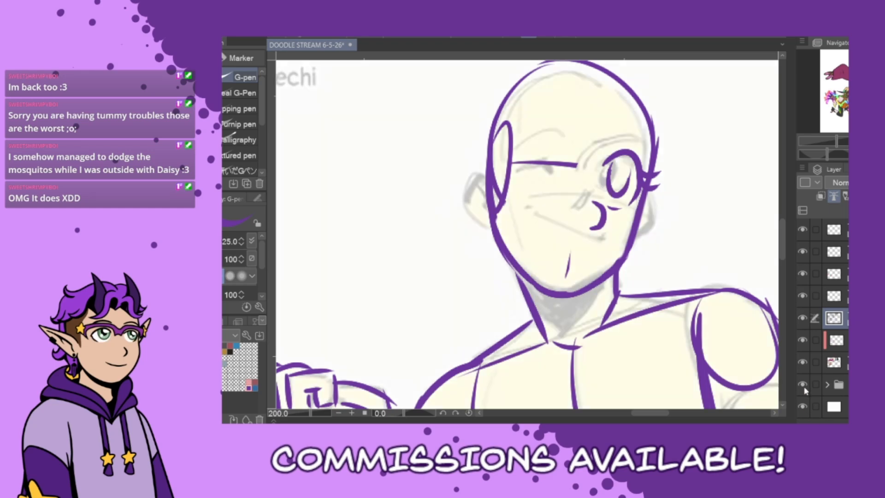
click(802, 385)
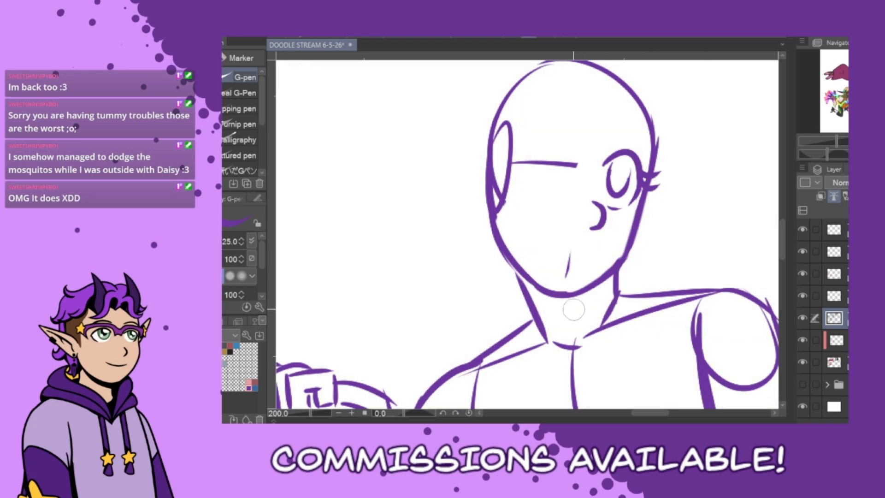
click(803, 385)
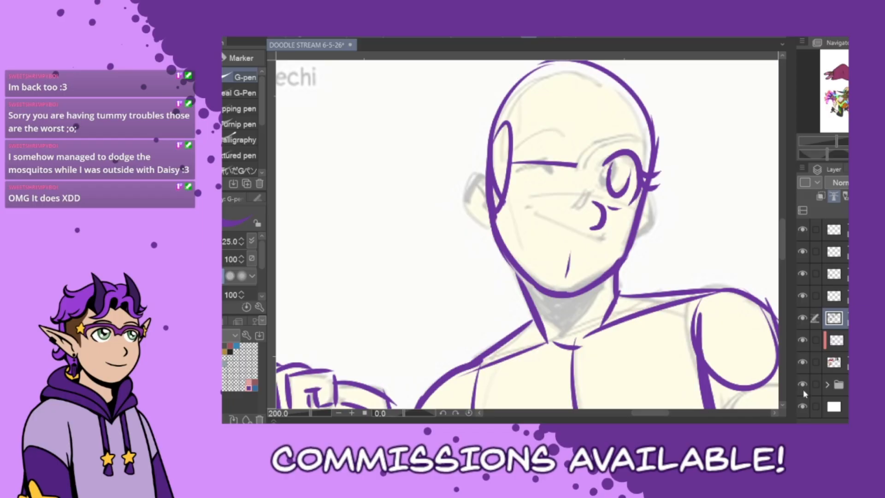
click(802, 385)
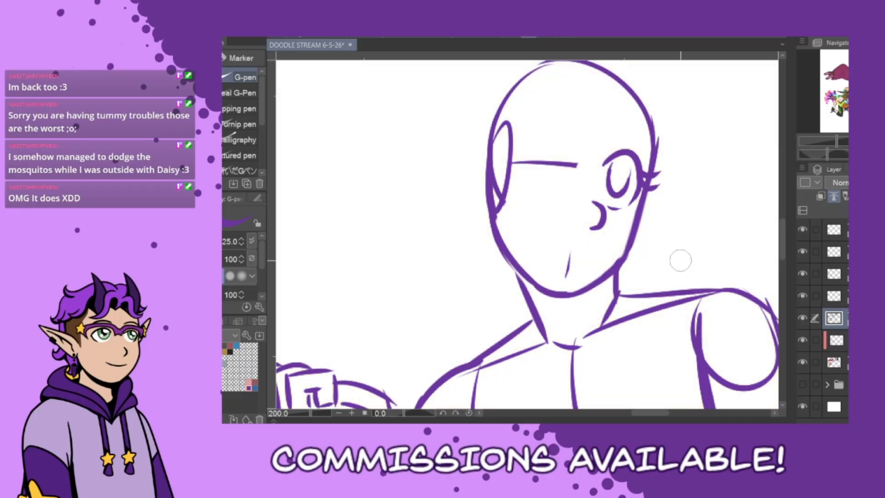
Draw an arched eyebrow above the far eye and erase the remaining horizontal eye guideline from the face.
drag(610, 129, 647, 141)
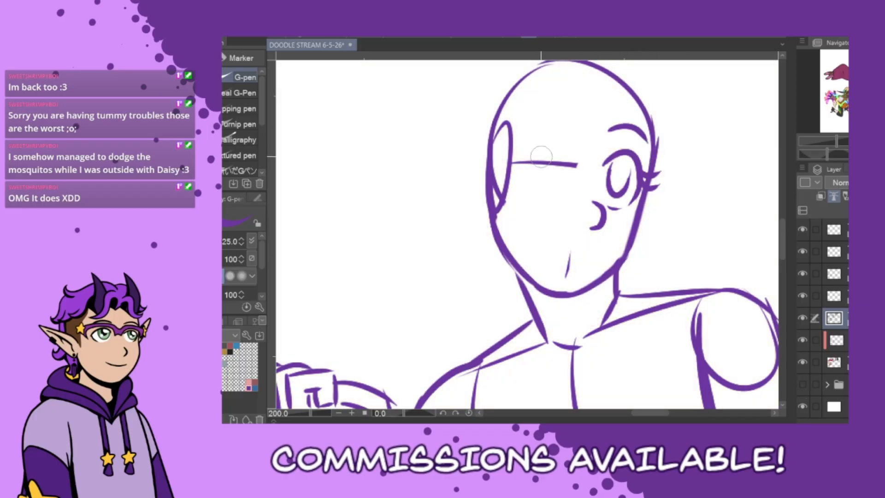
drag(532, 172, 560, 186)
key(ctrl+z)
key(ctrl+z)
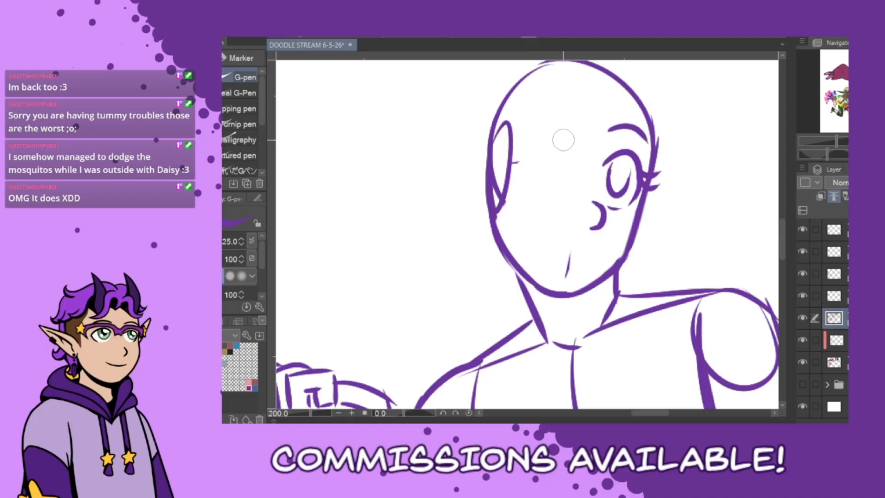
drag(534, 176, 574, 180)
key(ctrl+z)
key(ctrl+z)
key(ctrl+z)
Select the far eye with the Selection pen, scale it down slightly with Transform, and deselect it.
key(m)
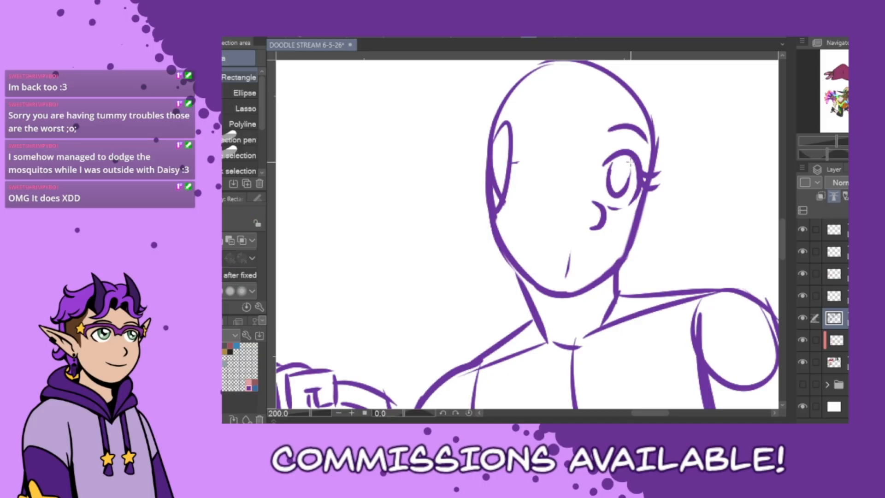
click(240, 139)
mouse_move(632, 157)
mouse_down()
mouse_move(610, 158)
mouse_move(625, 200)
mouse_up()
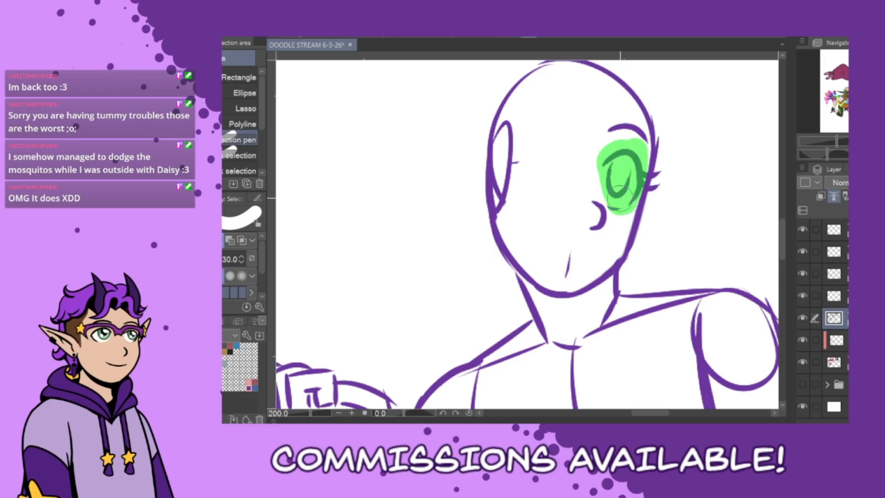
key(ctrl+t)
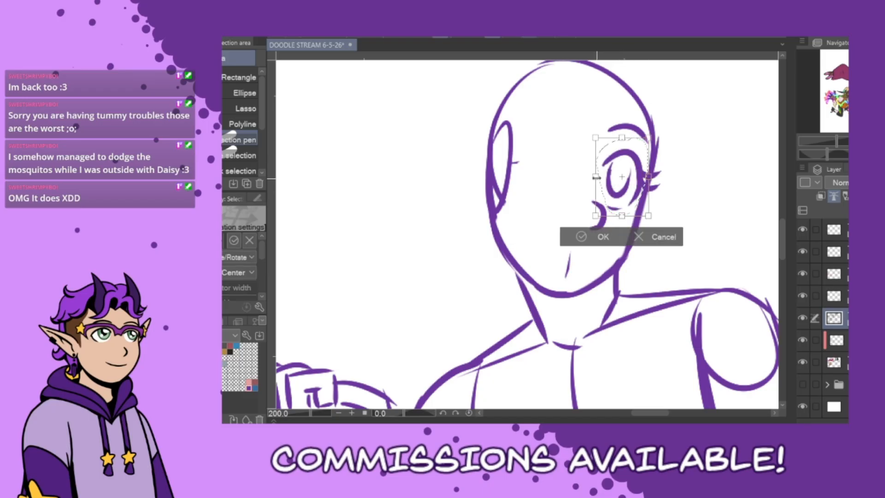
drag(596, 176, 598, 177)
drag(641, 213, 642, 215)
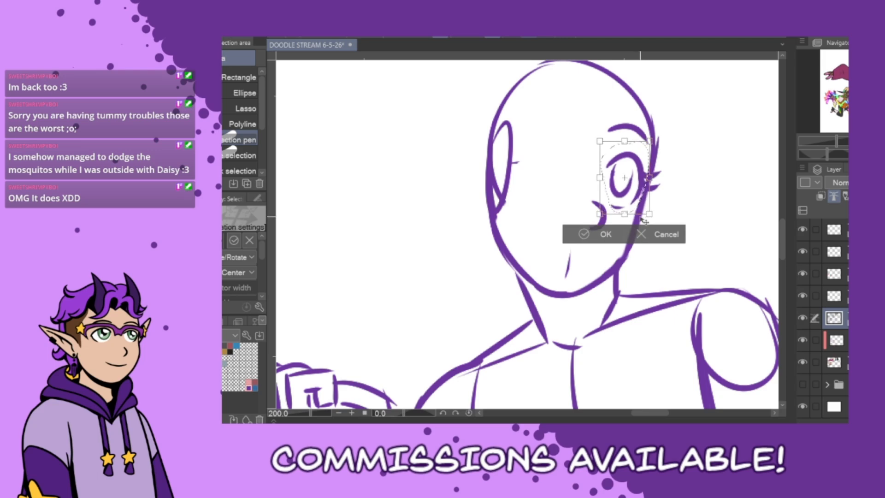
click(603, 238)
click(509, 233)
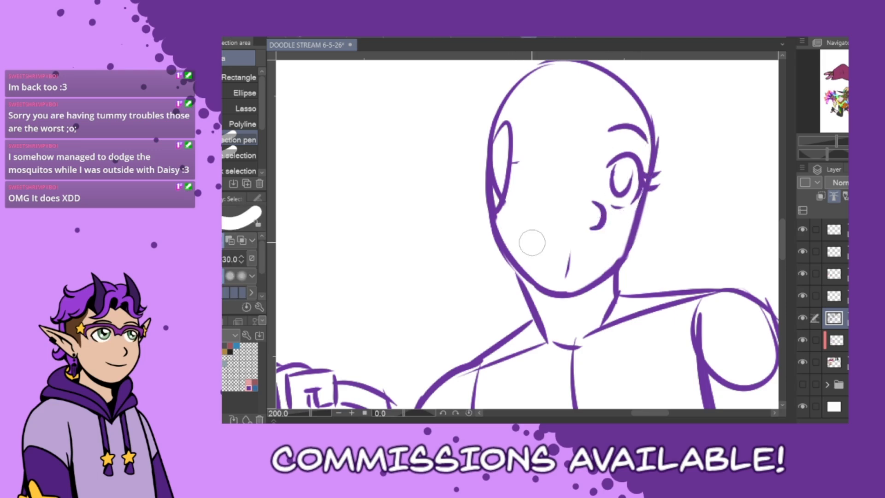
Check the face against the pose reference, then select the far eyebrow, eye, lashes and nose and nudge them slightly upward.
click(802, 384)
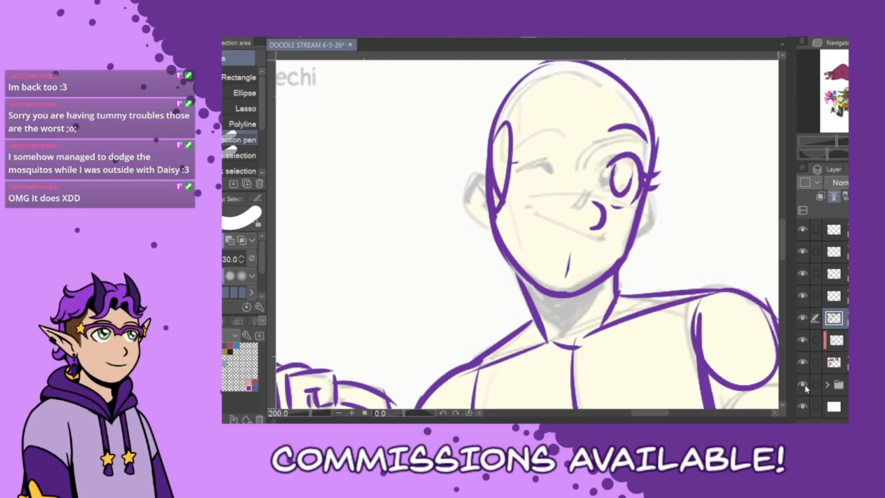
click(803, 385)
mouse_move(618, 124)
mouse_down()
mouse_move(593, 224)
mouse_move(625, 153)
mouse_move(613, 217)
mouse_move(628, 179)
mouse_move(667, 180)
mouse_move(629, 131)
mouse_move(637, 158)
mouse_up()
mouse_move(614, 198)
mouse_down()
mouse_move(596, 229)
mouse_move(618, 210)
mouse_up()
key(k)
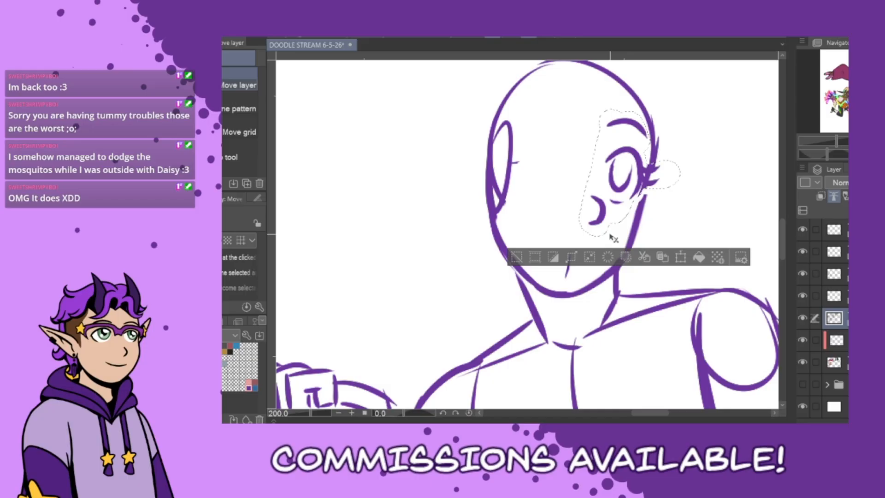
click(516, 257)
Clear the guideline mark above the chin and draw the near eye as a closed winking arc, with a small crease at the nose bridge.
key(p)
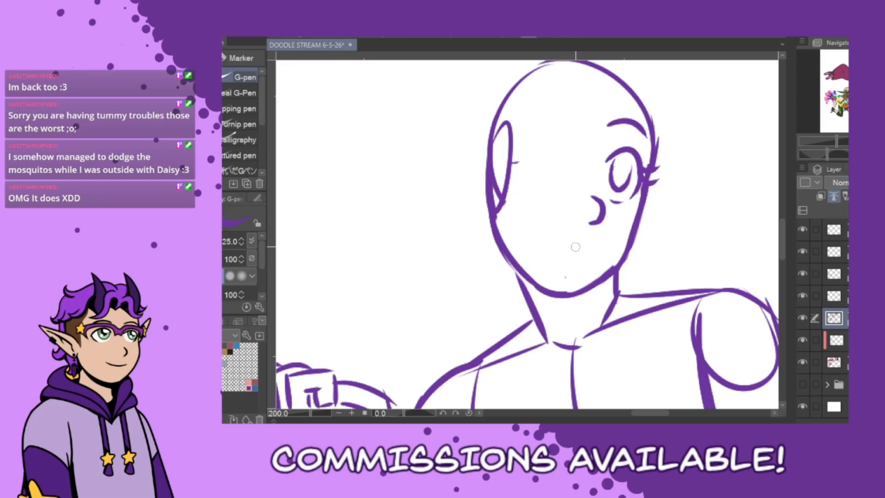
mouse_move(536, 169)
mouse_down()
mouse_move(579, 196)
mouse_move(550, 159)
mouse_move(553, 172)
mouse_move(525, 177)
mouse_move(551, 163)
mouse_move(572, 178)
mouse_up()
key(ctrl+z)
key(ctrl+z)
key(ctrl+z)
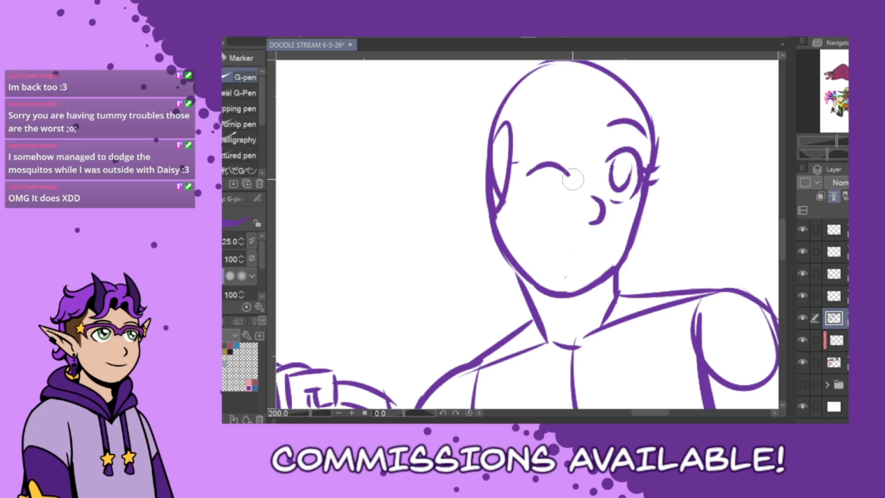
drag(599, 137, 593, 155)
drag(600, 216, 589, 226)
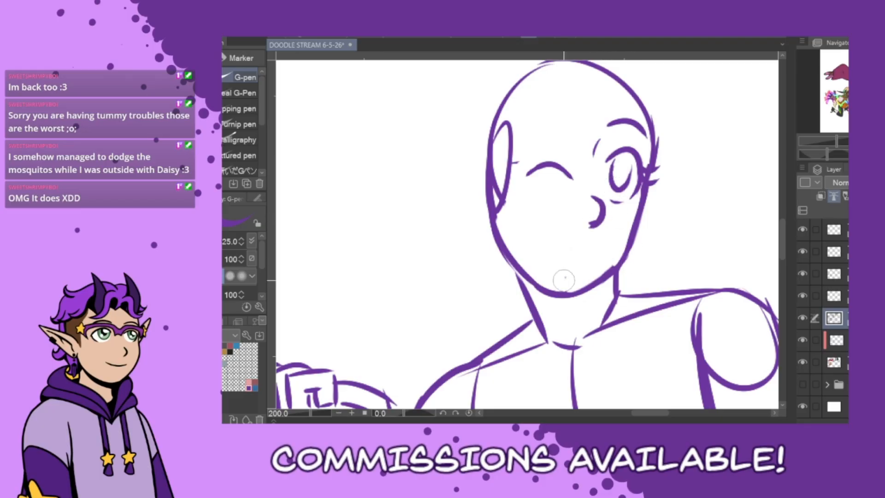
Draw a wide open smile below the nose with an inner line for the teeth.
drag(515, 270, 523, 291)
drag(593, 242, 536, 233)
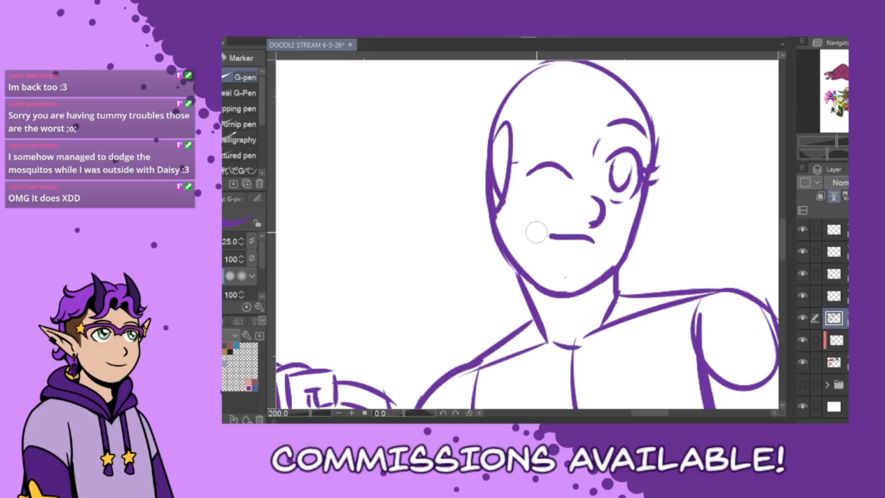
key(ctrl+z)
drag(595, 240, 536, 228)
mouse_move(535, 228)
mouse_down()
mouse_move(566, 259)
mouse_move(614, 241)
mouse_move(578, 261)
mouse_move(555, 255)
mouse_move(610, 248)
mouse_up()
key(ctrl+z)
drag(537, 231, 612, 244)
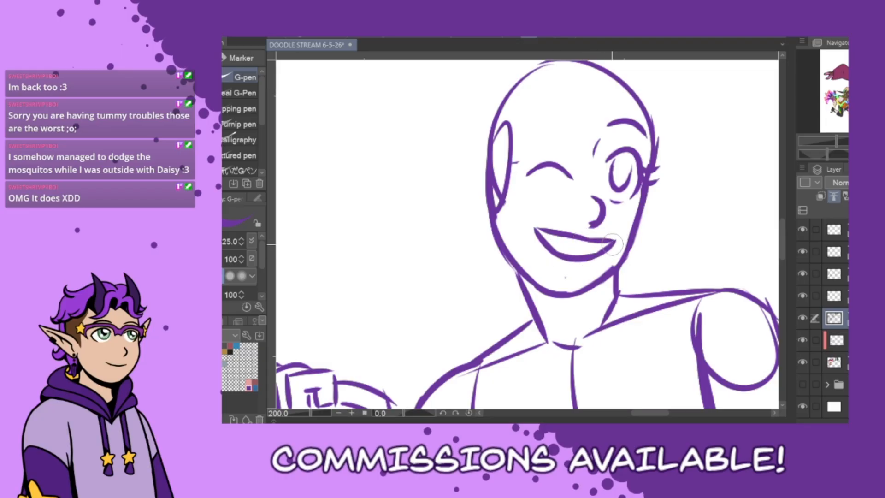
drag(547, 238, 611, 245)
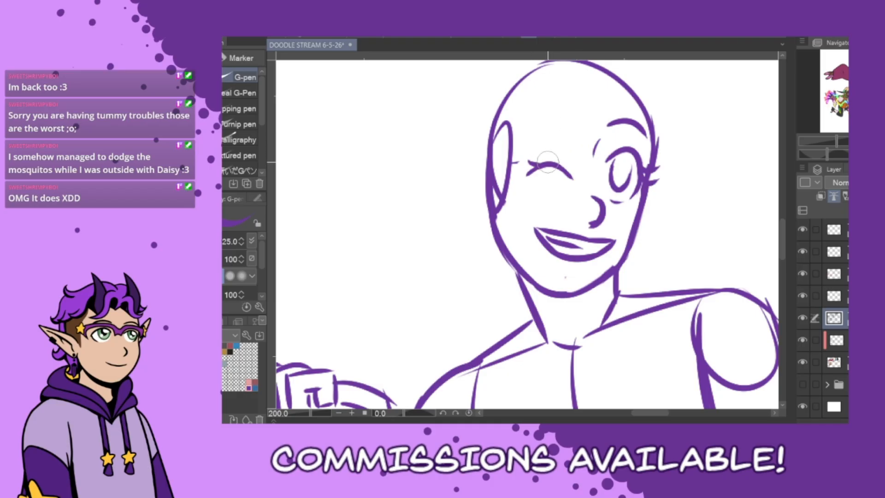
Add outer lashes, a lid crease and an arched eyebrow to the winking eye, and refine the nose curve.
drag(523, 169, 534, 162)
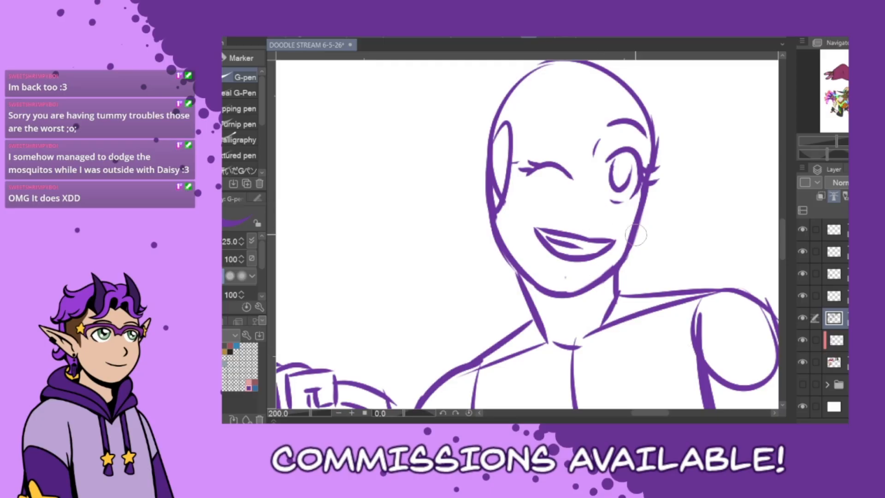
mouse_move(598, 202)
mouse_down()
mouse_move(604, 214)
mouse_move(591, 226)
mouse_up()
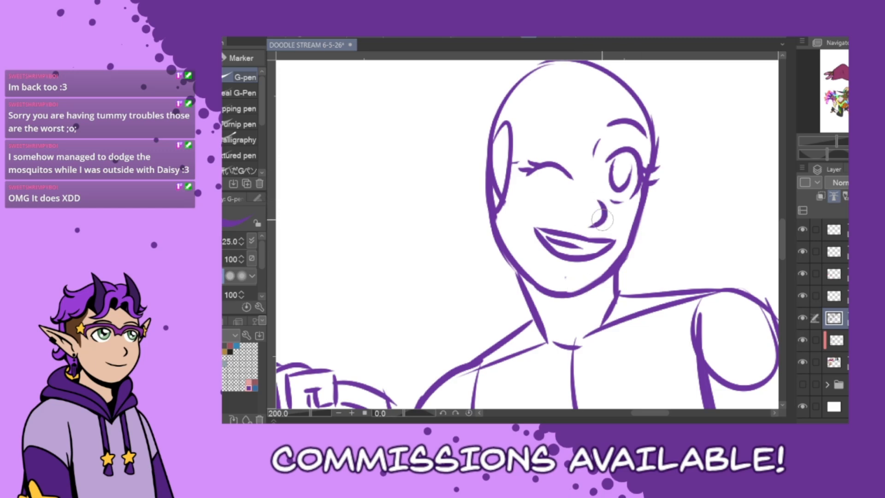
mouse_move(543, 151)
mouse_down()
mouse_move(576, 127)
mouse_move(569, 119)
mouse_move(584, 135)
mouse_move(533, 128)
mouse_up()
key(ctrl+z)
key(ctrl+z)
key(ctrl+z)
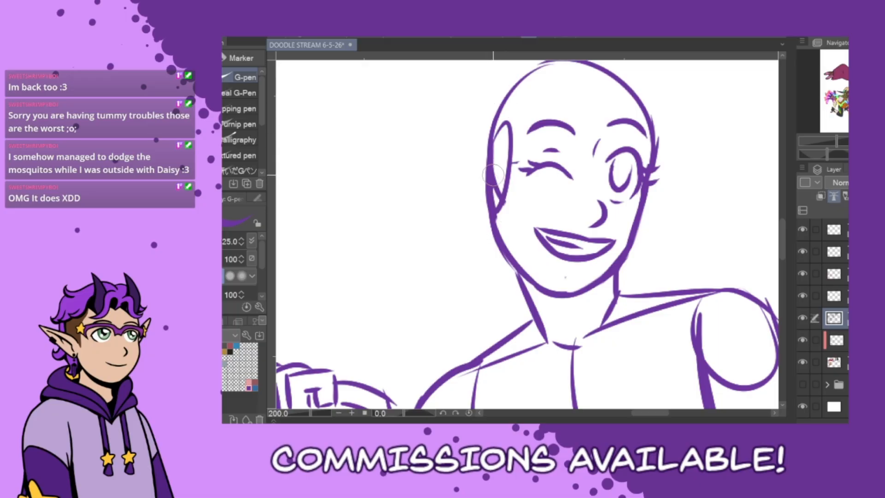
drag(487, 156, 485, 212)
key(ctrl+z)
drag(488, 162, 481, 205)
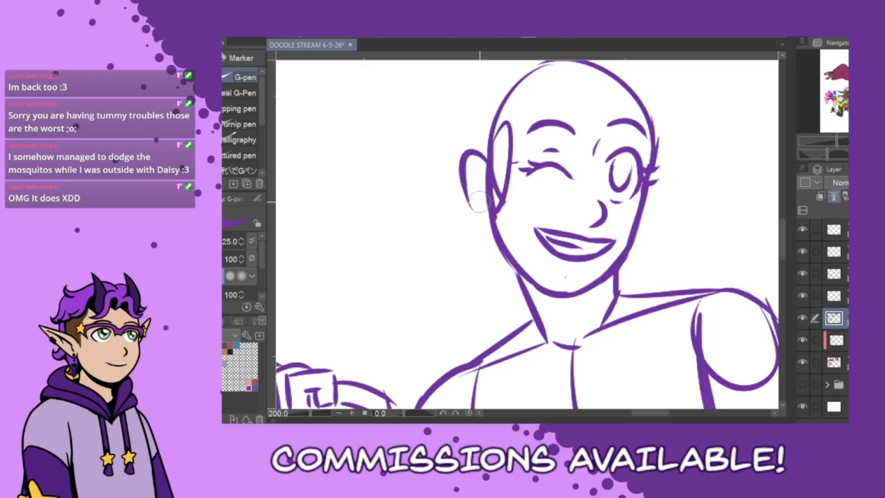
key(ctrl+z)
drag(488, 160, 472, 208)
drag(465, 170, 491, 199)
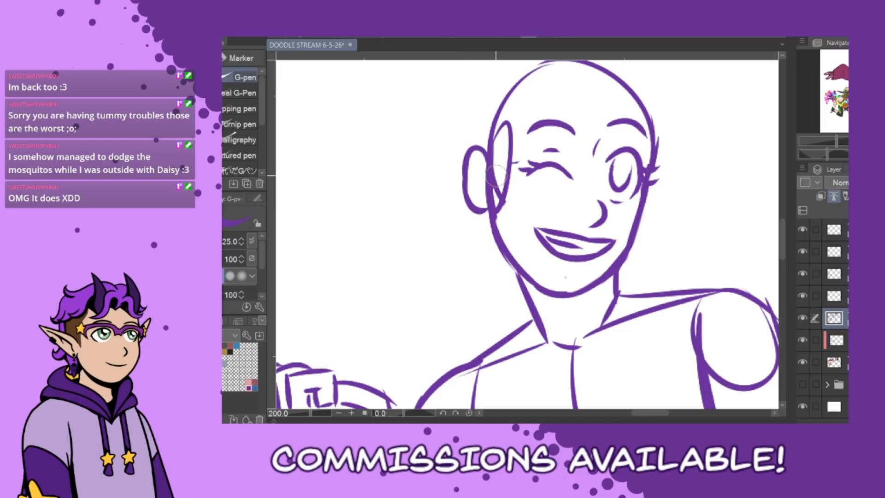
key(ctrl+z)
key(ctrl+z)
mouse_move(488, 163)
mouse_down()
mouse_move(465, 197)
mouse_move(474, 213)
mouse_move(489, 210)
mouse_up()
key(ctrl+z)
key(ctrl+z)
key(ctrl+z)
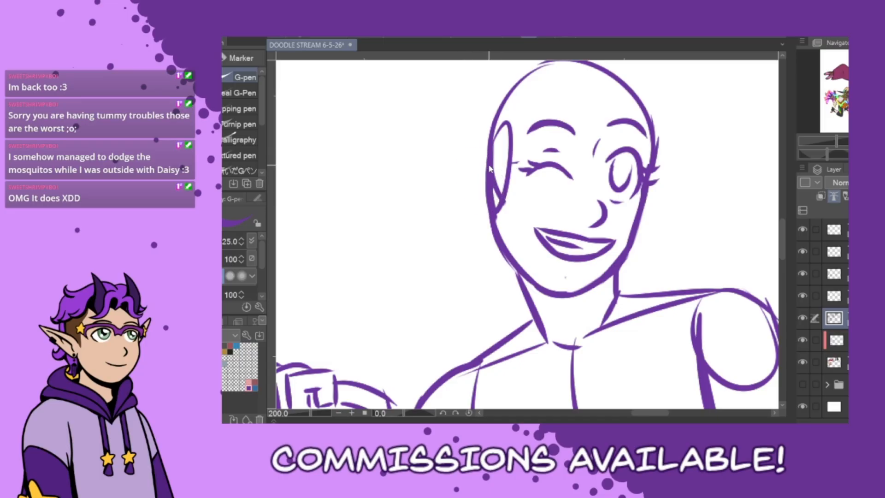
Draw the rounded outer ear on the near side of the head and erase the oval ear guideline inside the face.
drag(488, 161, 474, 209)
key(ctrl+z)
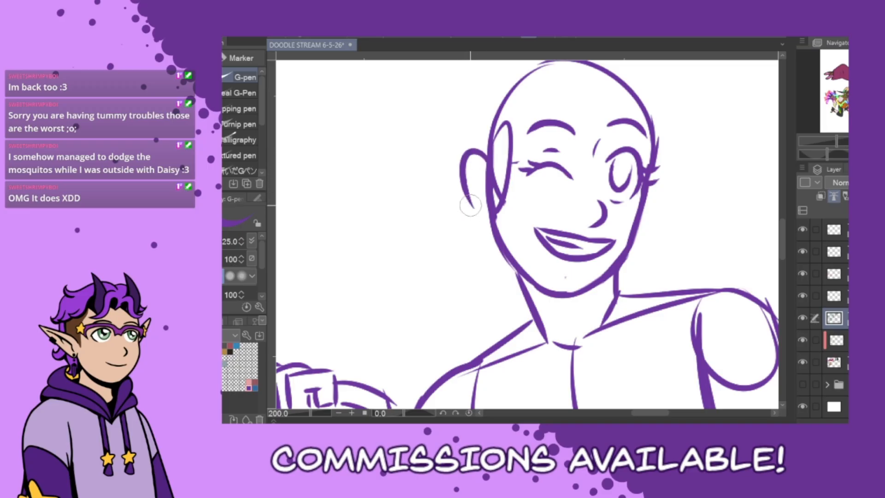
mouse_move(489, 171)
mouse_down()
mouse_move(491, 201)
mouse_move(499, 119)
mouse_up()
key(ctrl+z)
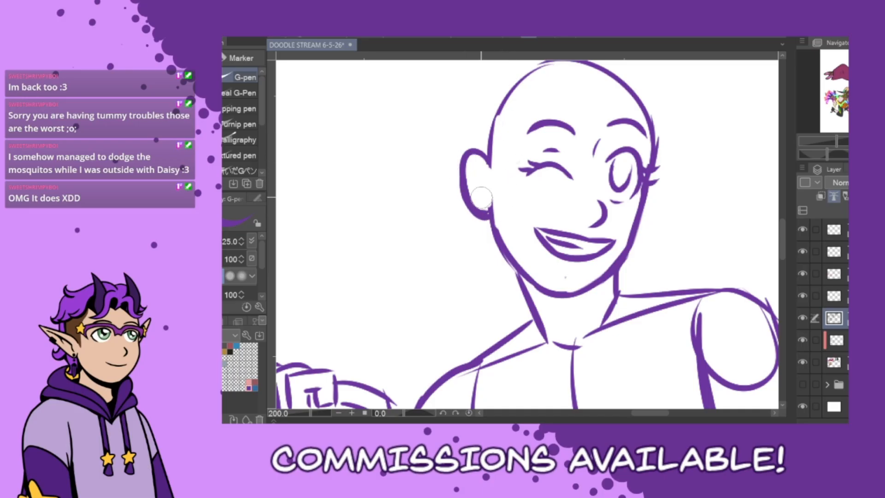
drag(471, 157, 483, 214)
mouse_move(489, 167)
mouse_down()
mouse_move(477, 148)
mouse_move(473, 206)
mouse_up()
key(ctrl+z)
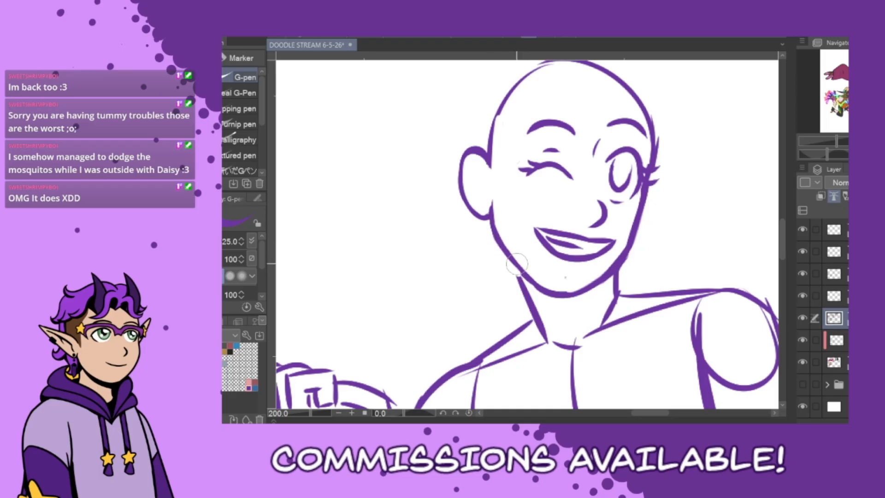
Rework the near neck line, add inner ear folds and draw a curved sideburn in front of the ear.
drag(510, 260, 537, 332)
key(ctrl+z)
mouse_move(467, 179)
mouse_down()
mouse_move(486, 188)
mouse_move(481, 204)
mouse_move(475, 190)
mouse_move(508, 237)
mouse_up()
drag(493, 161, 513, 194)
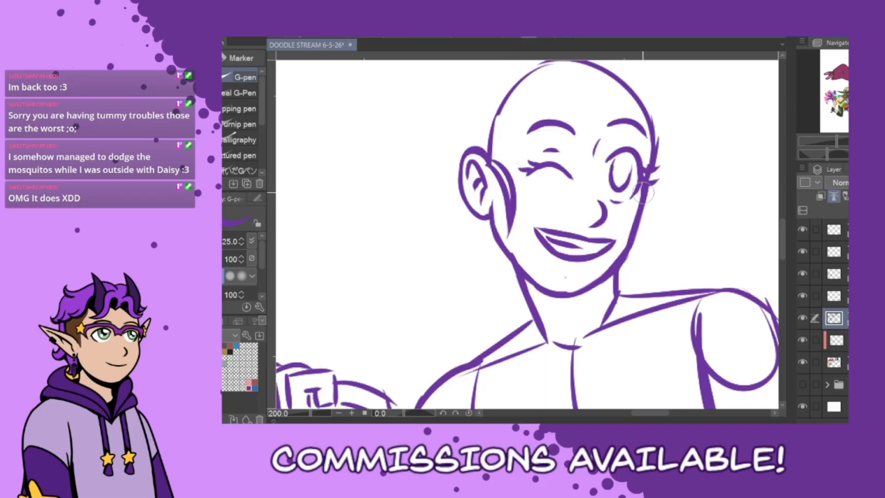
Draw a curved, pointed lock of hair hanging behind the far side of the jaw.
mouse_move(645, 193)
mouse_down()
mouse_move(673, 250)
mouse_move(664, 233)
mouse_move(667, 269)
mouse_up()
key(ctrl+z)
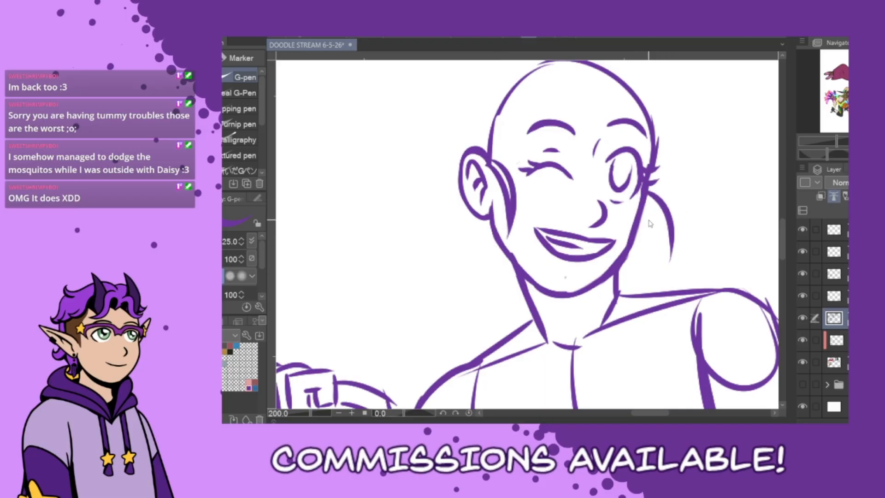
drag(644, 208, 668, 273)
Draw the hair parting at the top of the forehead with a fringe sweeping over the near eyebrow to the temple.
drag(784, 238, 782, 230)
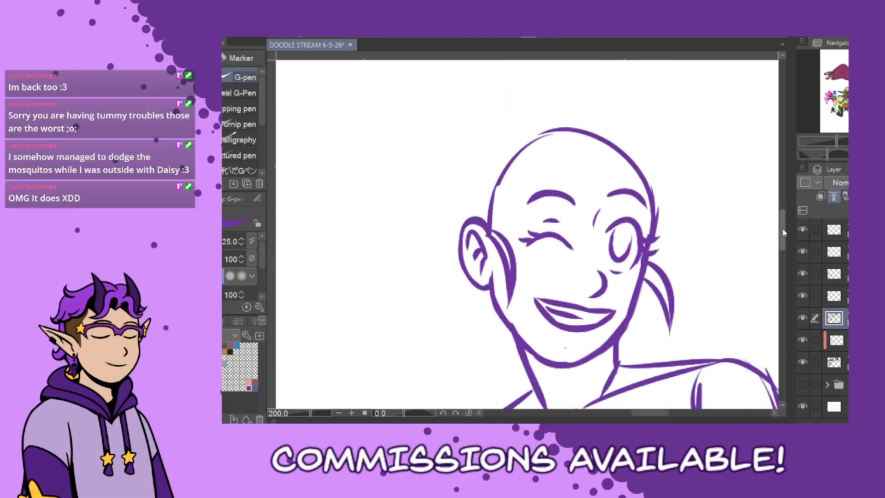
drag(601, 126, 560, 190)
drag(596, 155, 500, 244)
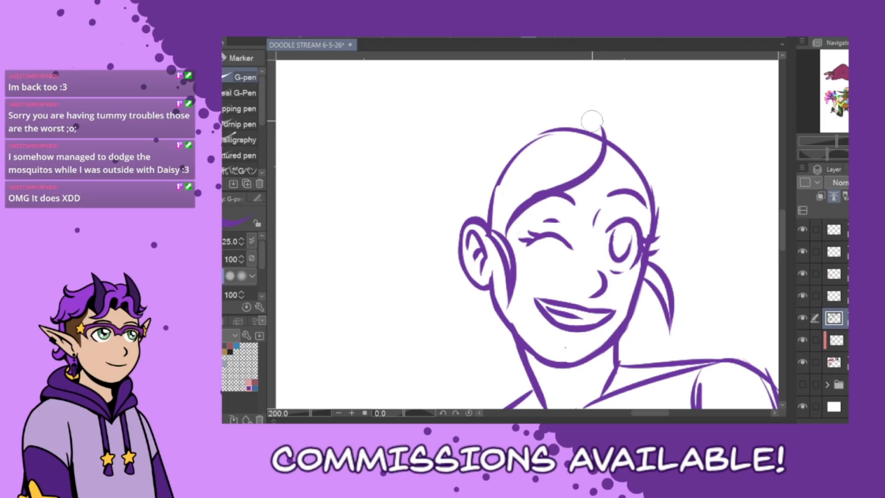
Draw the raised outer hair contour from the parting down to the near temple and add small rounded locks above the ear.
mouse_move(594, 111)
mouse_down()
mouse_move(490, 148)
mouse_move(492, 219)
mouse_up()
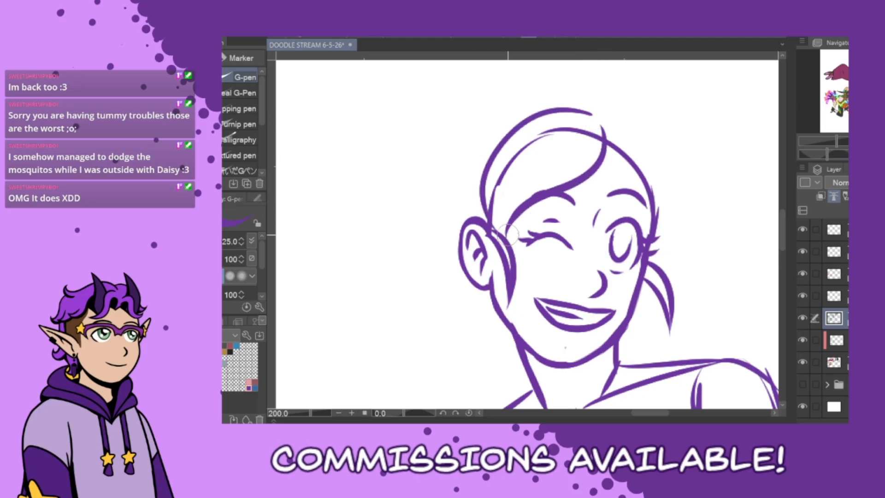
key(ctrl+z)
mouse_move(595, 110)
mouse_down()
mouse_move(573, 109)
mouse_move(496, 226)
mouse_move(582, 109)
mouse_move(507, 229)
mouse_up()
key(ctrl+z)
key(ctrl+z)
mouse_move(595, 110)
mouse_down()
mouse_move(555, 110)
mouse_move(507, 230)
mouse_move(580, 109)
mouse_move(509, 233)
mouse_up()
key(ctrl+z)
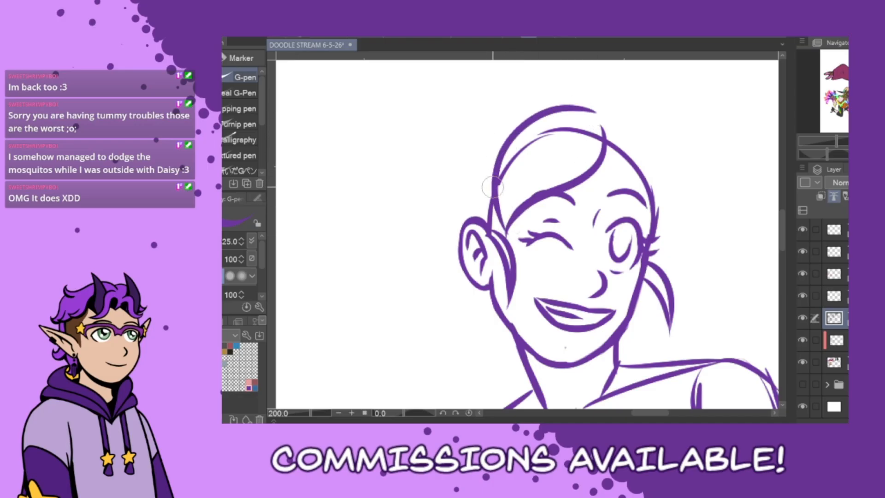
mouse_move(492, 185)
mouse_down()
mouse_move(478, 194)
mouse_move(476, 211)
mouse_move(483, 186)
mouse_move(462, 223)
mouse_up()
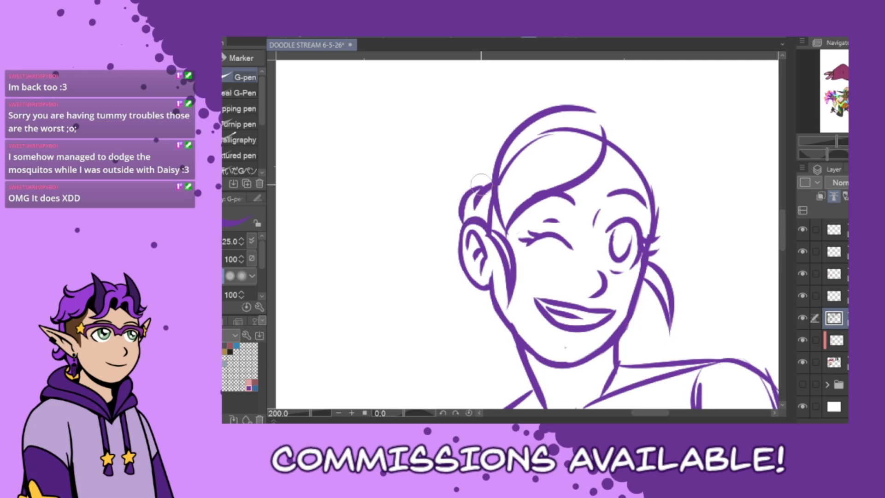
drag(479, 185, 499, 156)
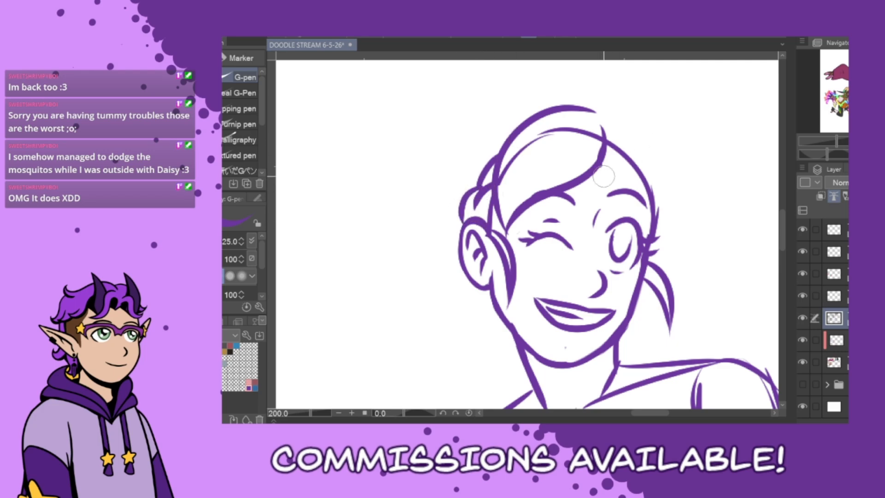
Draw the far side of the fringe and an outer hair contour curving down to a pointed tip beside the far eye.
drag(626, 136, 646, 188)
drag(608, 115, 675, 184)
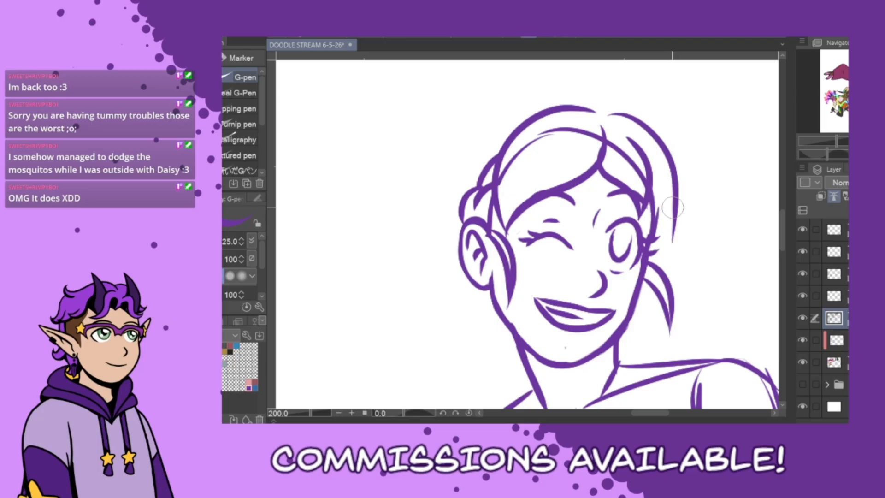
key(ctrl+z)
mouse_move(618, 117)
mouse_down()
mouse_move(645, 122)
mouse_move(702, 204)
mouse_move(671, 204)
mouse_move(682, 247)
mouse_up()
key(ctrl+z)
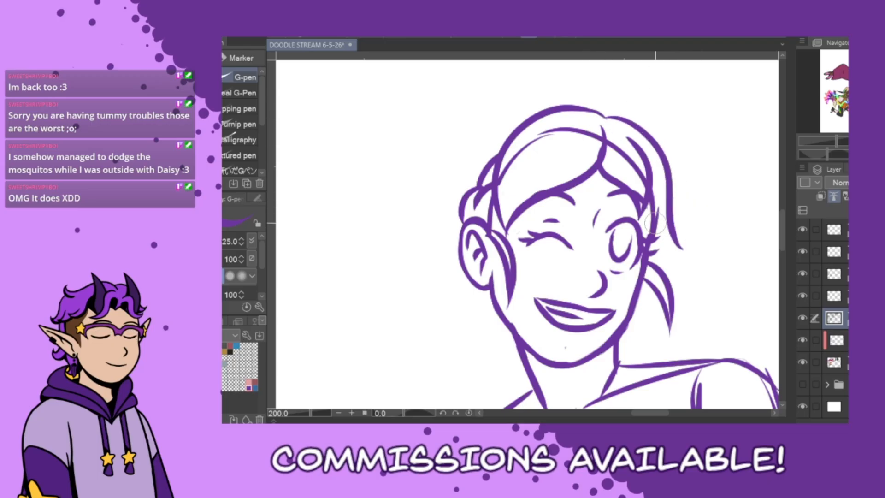
drag(643, 196, 683, 249)
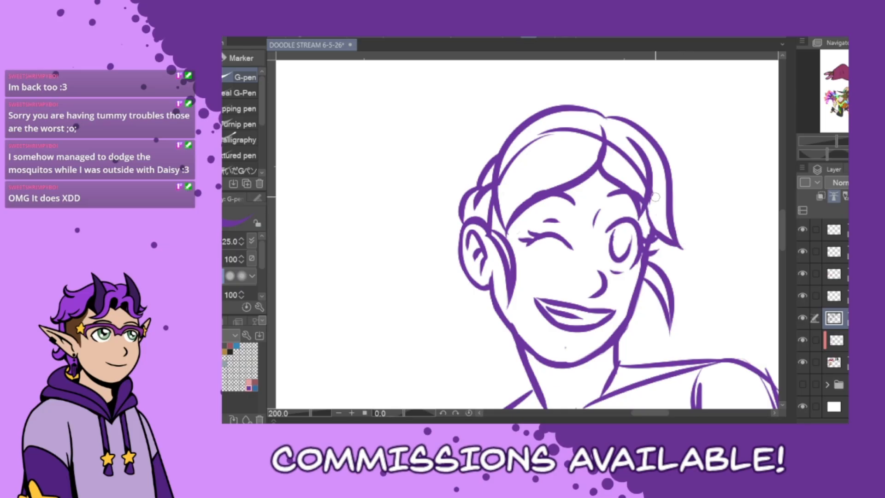
Erase the skull outline inside the hair and add a fuller curved contour at the back of the head.
mouse_move(616, 142)
mouse_down()
mouse_move(609, 152)
mouse_move(599, 142)
mouse_move(640, 176)
mouse_up()
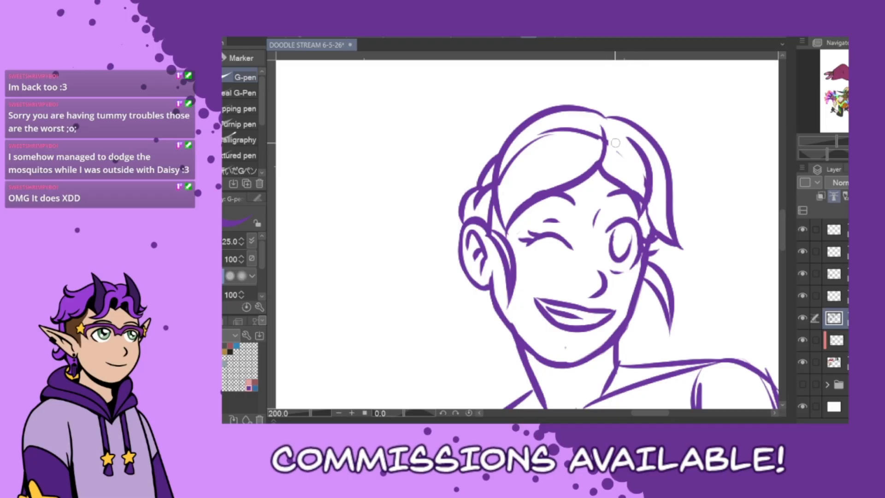
mouse_move(597, 141)
mouse_down()
mouse_move(567, 124)
mouse_move(511, 166)
mouse_move(527, 145)
mouse_move(505, 189)
mouse_move(535, 137)
mouse_move(550, 137)
mouse_move(506, 167)
mouse_move(495, 153)
mouse_move(472, 190)
mouse_move(474, 167)
mouse_move(525, 112)
mouse_up()
drag(498, 139, 540, 114)
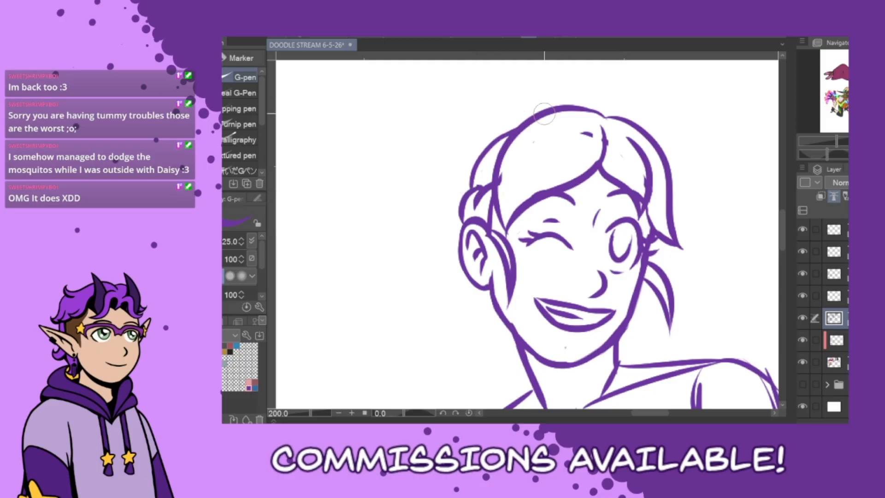
Draw flicked curls sticking out behind the head and small pointed locks at the nape below the ear.
mouse_move(479, 156)
mouse_down()
mouse_move(418, 173)
mouse_move(432, 151)
mouse_move(458, 182)
mouse_move(440, 268)
mouse_move(425, 263)
mouse_move(461, 259)
mouse_move(433, 266)
mouse_up()
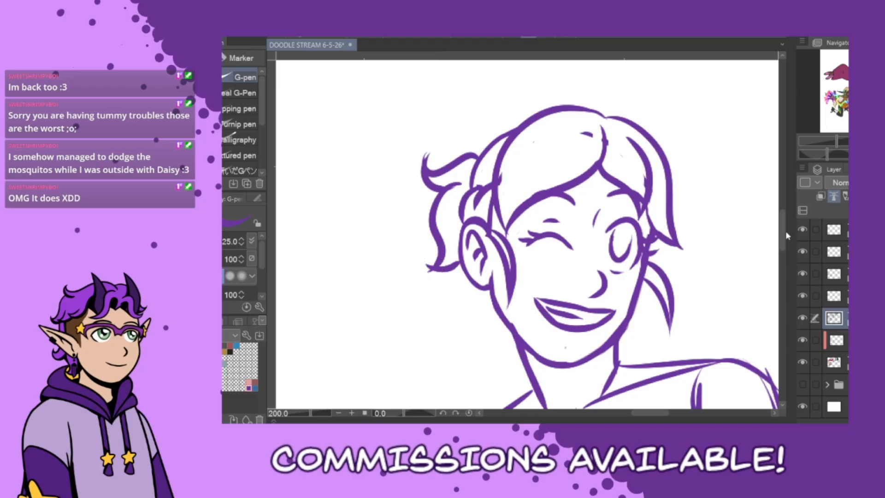
drag(782, 240, 781, 253)
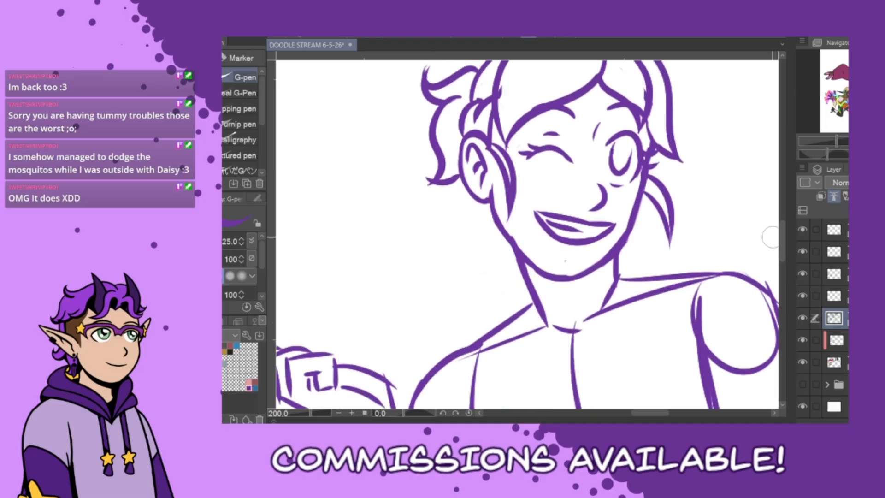
drag(497, 223, 491, 266)
mouse_move(490, 266)
mouse_down()
mouse_move(493, 244)
mouse_move(515, 265)
mouse_up()
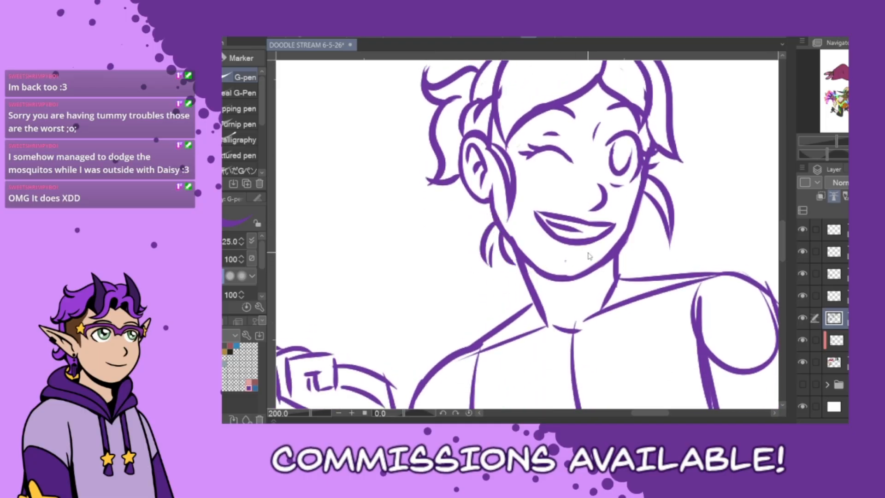
key(ctrl+z)
key(ctrl+z)
key(ctrl+z)
drag(496, 223, 495, 263)
drag(494, 263, 495, 239)
mouse_move(495, 238)
mouse_down()
mouse_move(489, 265)
mouse_move(501, 244)
mouse_move(519, 270)
mouse_up()
key(ctrl+z)
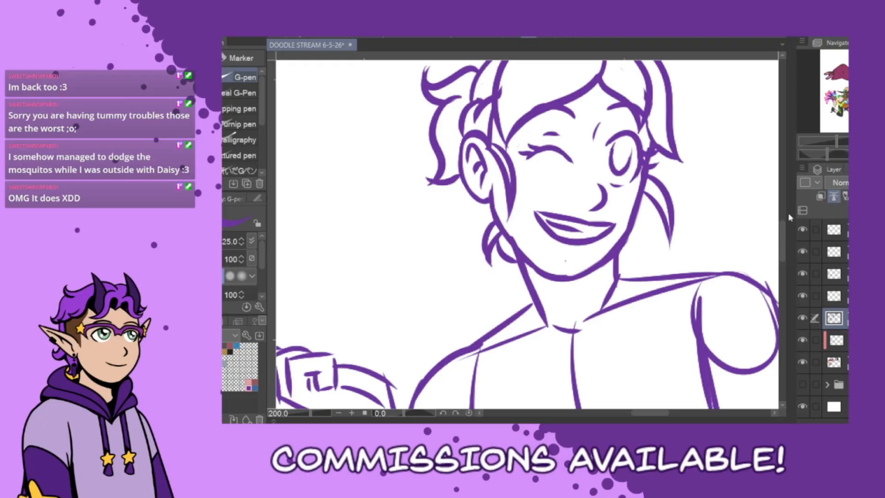
drag(579, 219, 618, 223)
drag(531, 208, 540, 216)
Draw a tank top on the torso with a scooped neckline, shoulder straps and armhole edges.
drag(782, 253, 783, 270)
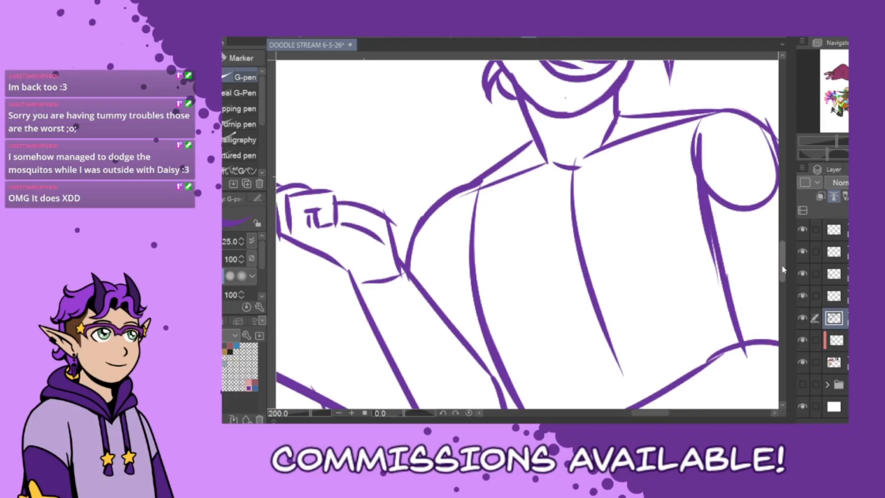
key(ctrl+0)
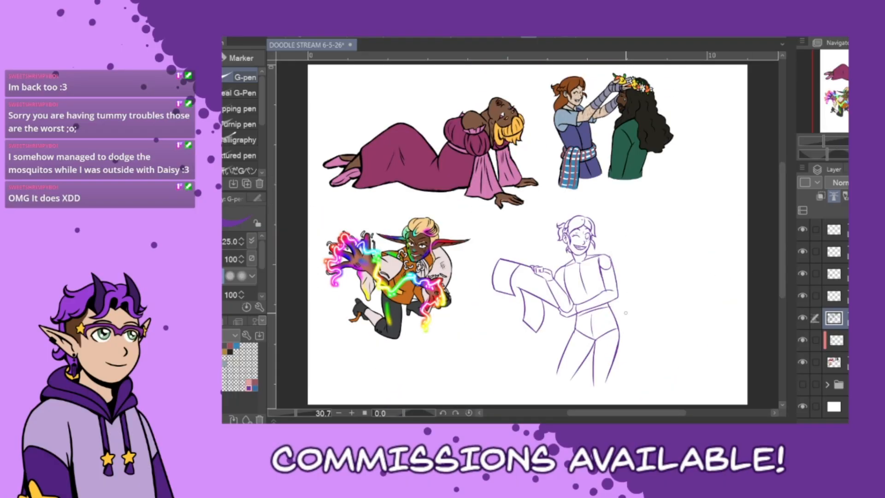
scroll(625, 313, up, 4)
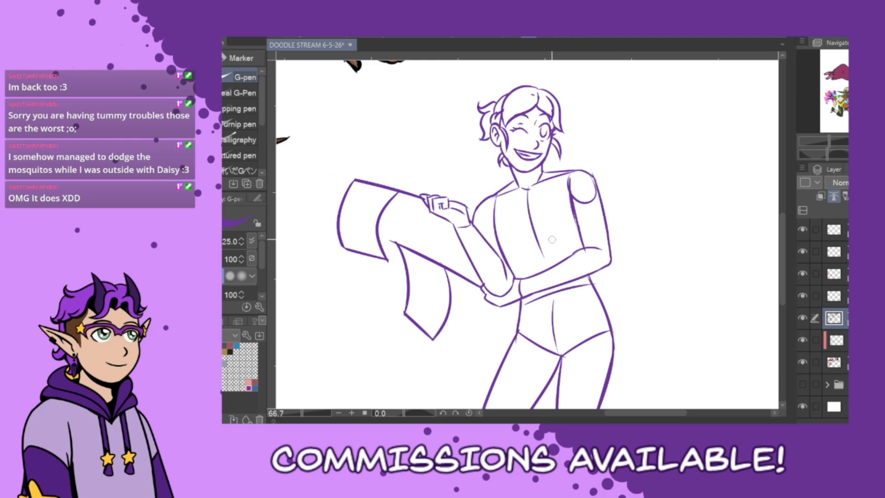
scroll(594, 206, up, 1)
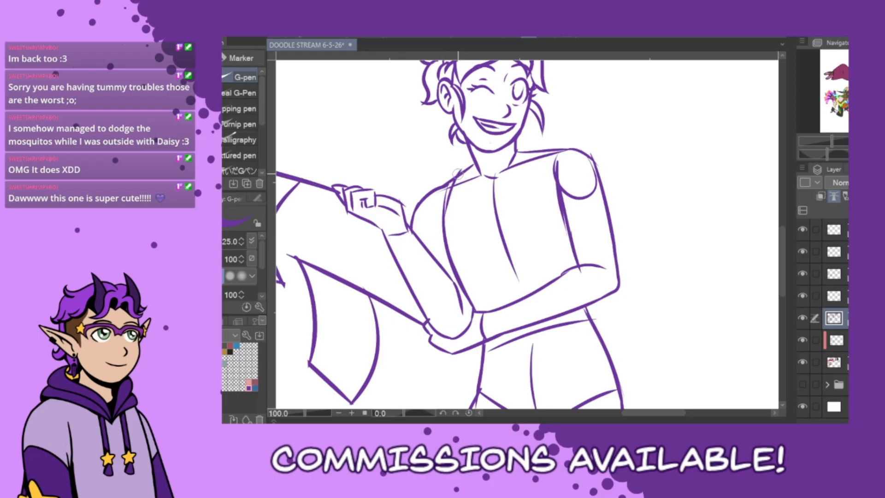
key(ctrl+z)
drag(455, 177, 449, 264)
key(ctrl+z)
drag(553, 149, 555, 162)
mouse_move(472, 164)
mouse_down()
mouse_move(485, 184)
mouse_move(490, 178)
mouse_move(476, 197)
mouse_move(518, 186)
mouse_move(472, 181)
mouse_move(516, 186)
mouse_move(506, 193)
mouse_move(524, 149)
mouse_move(501, 195)
mouse_move(518, 179)
mouse_move(495, 197)
mouse_up()
key(ctrl+z)
key(ctrl+z)
key(ctrl+z)
key(ctrl+z)
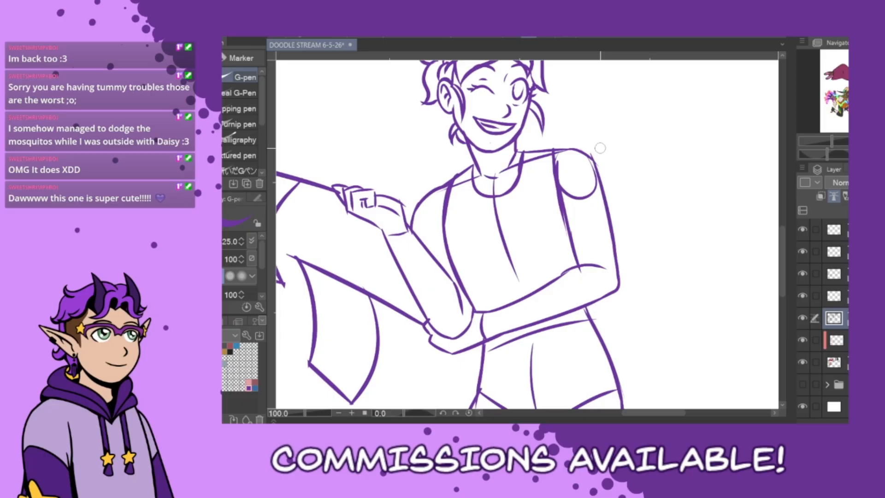
Draw a curved cropped hem across the torso just above the folded forearm.
drag(463, 283, 574, 254)
key(ctrl+z)
mouse_move(462, 283)
mouse_down()
mouse_move(516, 280)
mouse_move(571, 254)
mouse_up()
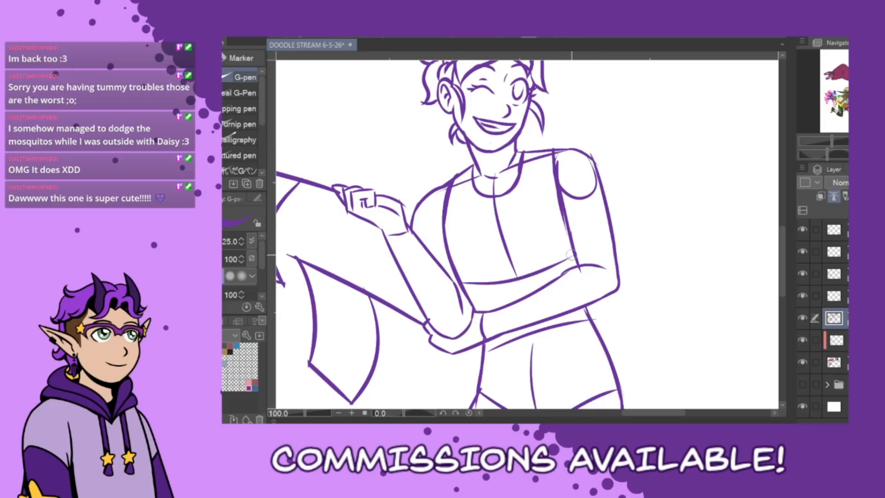
key(ctrl+z)
drag(462, 283, 575, 245)
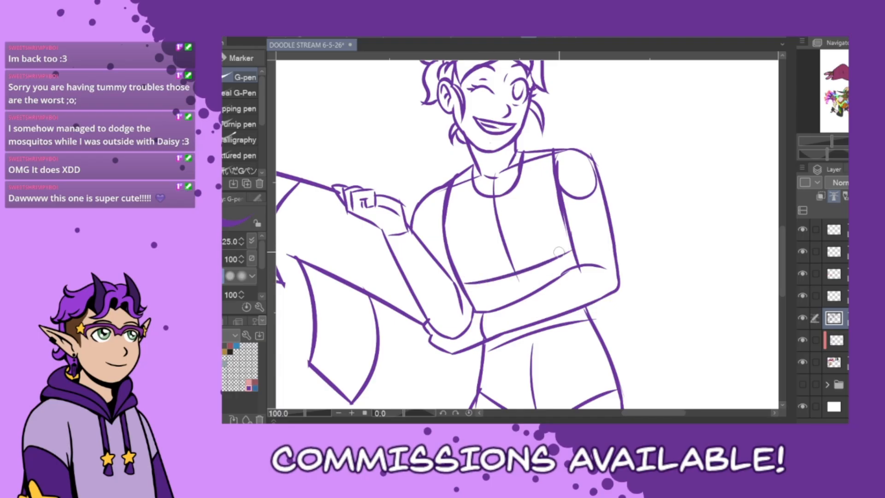
key(ctrl+z)
drag(463, 286, 573, 249)
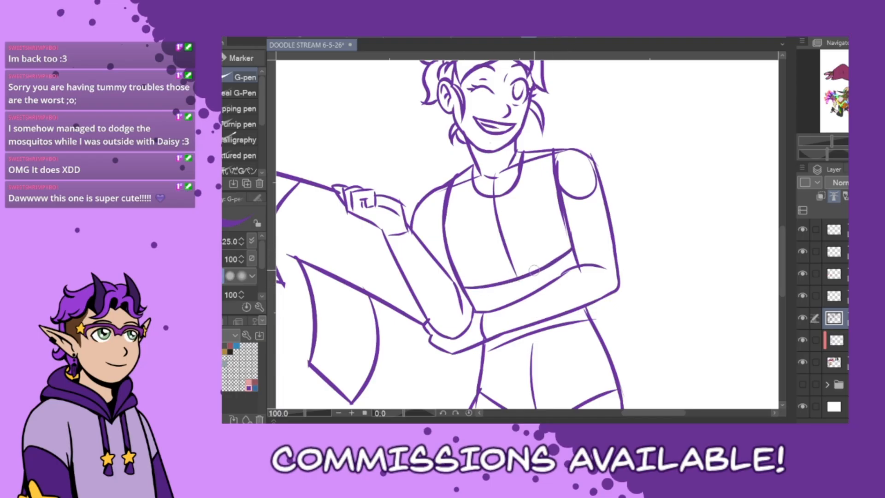
key(ctrl+z)
mouse_move(464, 286)
mouse_down()
mouse_move(505, 282)
mouse_move(573, 249)
mouse_up()
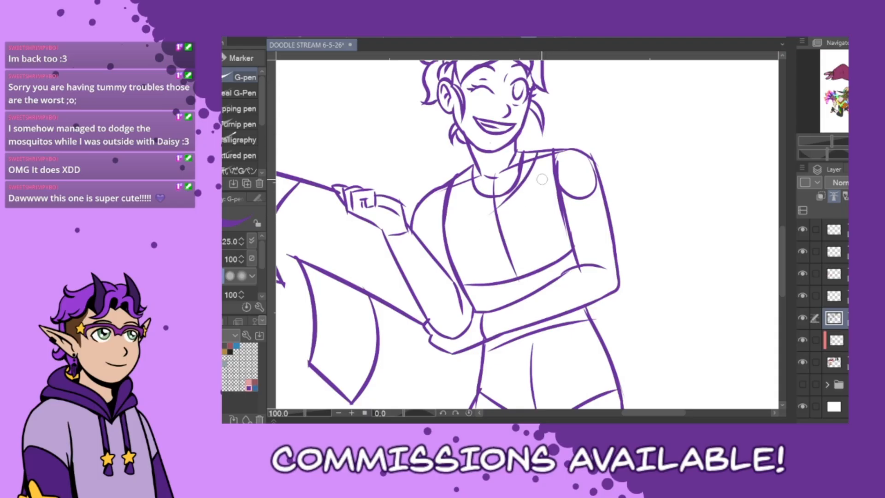
Draw a wide off-shoulder neckline sweeping from the near upper arm across the chest up to the far shoulder.
drag(410, 227, 519, 194)
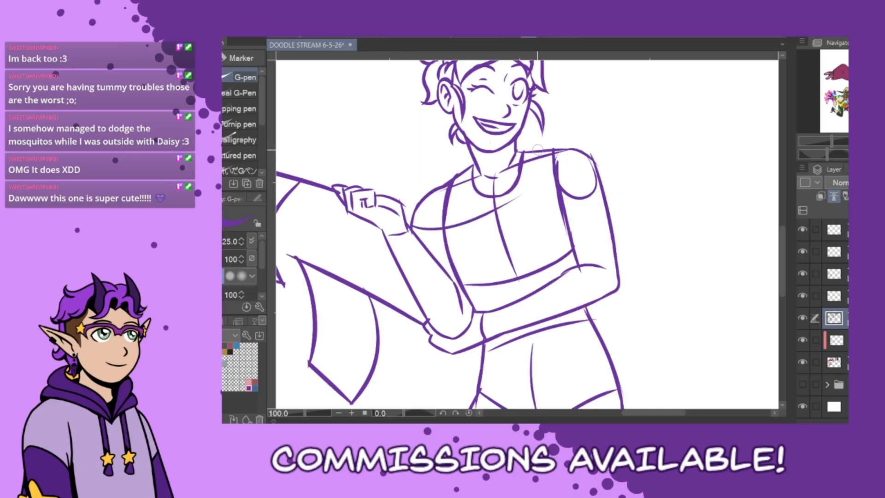
key(ctrl+z)
key(ctrl+z)
mouse_move(541, 149)
mouse_down()
mouse_move(497, 214)
mouse_move(422, 230)
mouse_move(502, 205)
mouse_move(521, 187)
mouse_up()
key(ctrl+z)
key(ctrl+z)
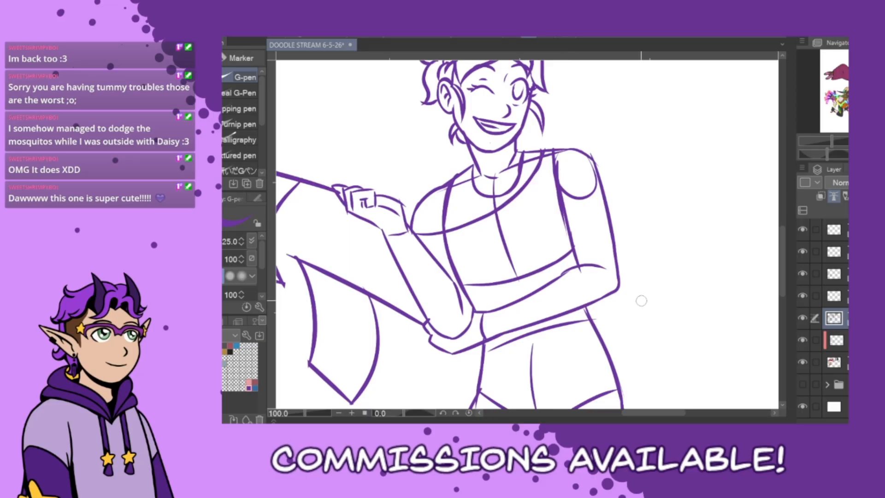
Draw the curved hem of a loose short sleeve across the far upper arm, extending past its outer side.
mouse_move(574, 249)
mouse_down()
mouse_move(599, 251)
mouse_move(644, 232)
mouse_up()
key(ctrl+z)
drag(560, 212, 565, 247)
key(ctrl+z)
drag(556, 161, 566, 255)
key(ctrl+z)
mouse_move(559, 211)
mouse_down()
mouse_move(564, 257)
mouse_move(647, 236)
mouse_up()
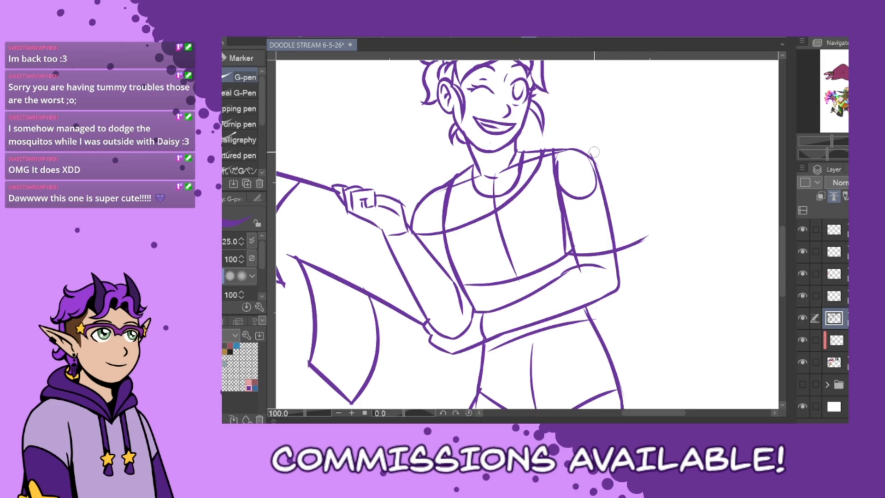
Draw the loose sleeve's outer edge, a band line across it and the shirt's shoulder line up to the neckline.
drag(595, 162, 614, 190)
key(ctrl+z)
drag(591, 156, 621, 204)
key(ctrl+z)
drag(561, 216, 610, 186)
drag(591, 156, 642, 242)
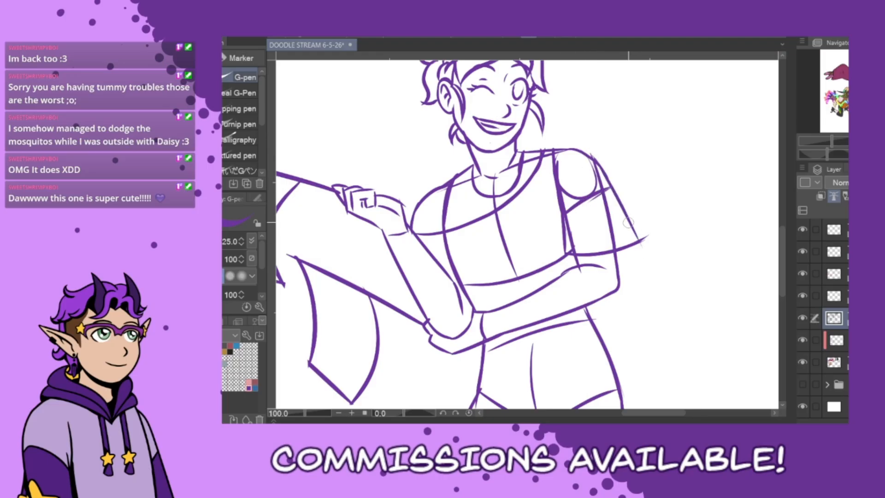
drag(538, 148, 521, 186)
mouse_move(593, 153)
mouse_down()
mouse_move(555, 145)
mouse_move(584, 146)
mouse_up()
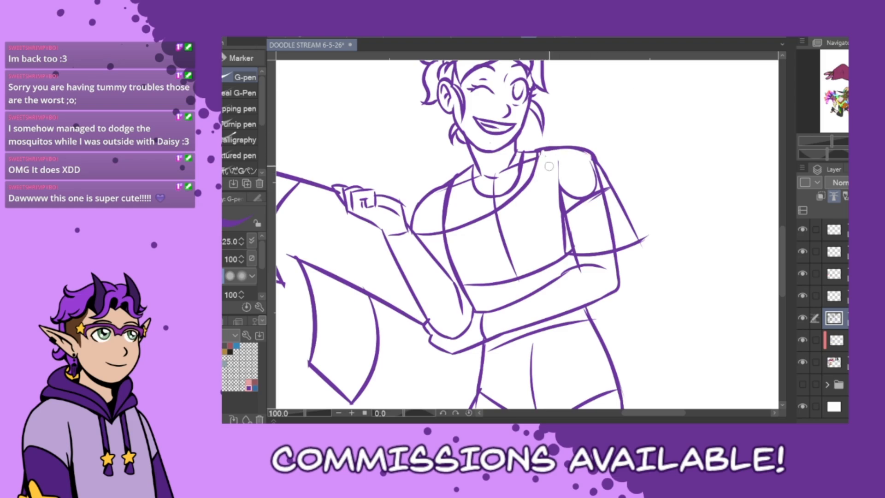
Erase the shoulder circle and the upper arm's construction lines inside the loose sleeve.
mouse_move(590, 156)
mouse_down()
mouse_move(613, 213)
mouse_move(590, 156)
mouse_move(598, 188)
mouse_move(564, 202)
mouse_up()
drag(566, 168, 573, 245)
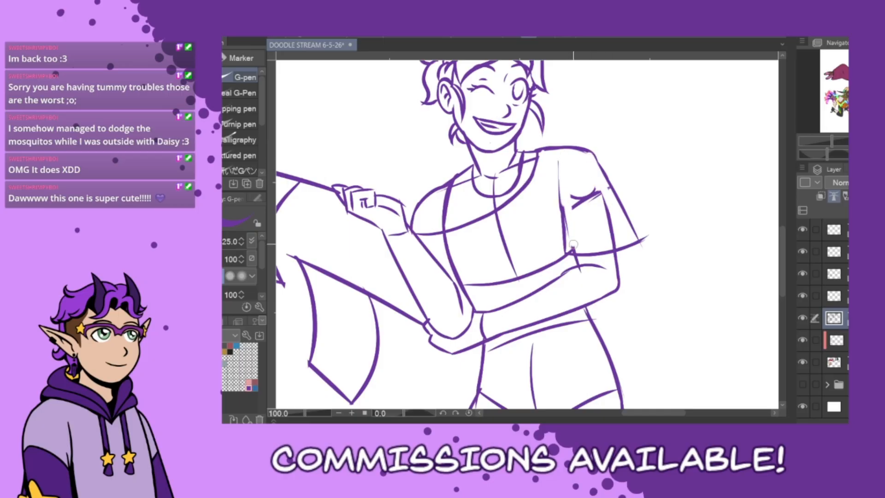
mouse_move(565, 187)
mouse_down()
mouse_move(570, 235)
mouse_move(581, 224)
mouse_up()
drag(582, 198, 584, 209)
mouse_move(581, 170)
mouse_down()
mouse_move(618, 188)
mouse_move(588, 244)
mouse_move(573, 248)
mouse_move(615, 241)
mouse_up()
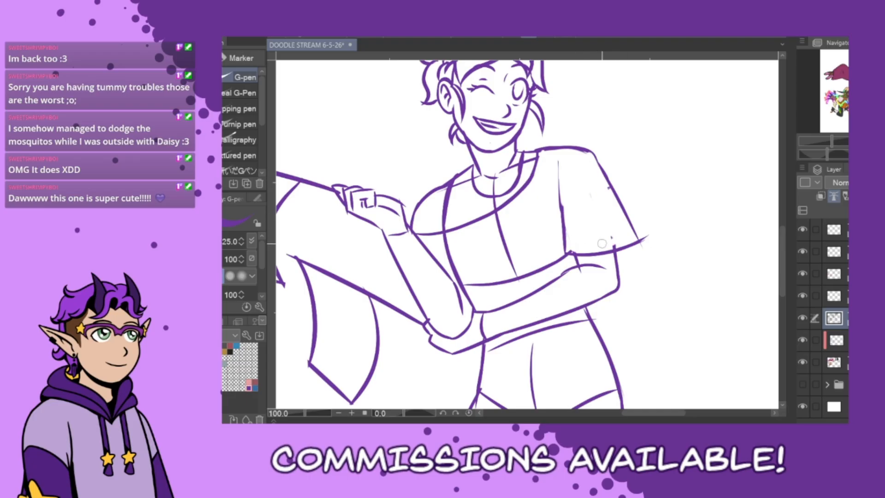
Redraw the sleeve's inner edge with armpit creases and restore the band line across the sleeve.
drag(559, 167, 565, 237)
mouse_move(567, 157)
mouse_down()
mouse_move(557, 208)
mouse_move(566, 227)
mouse_move(607, 192)
mouse_up()
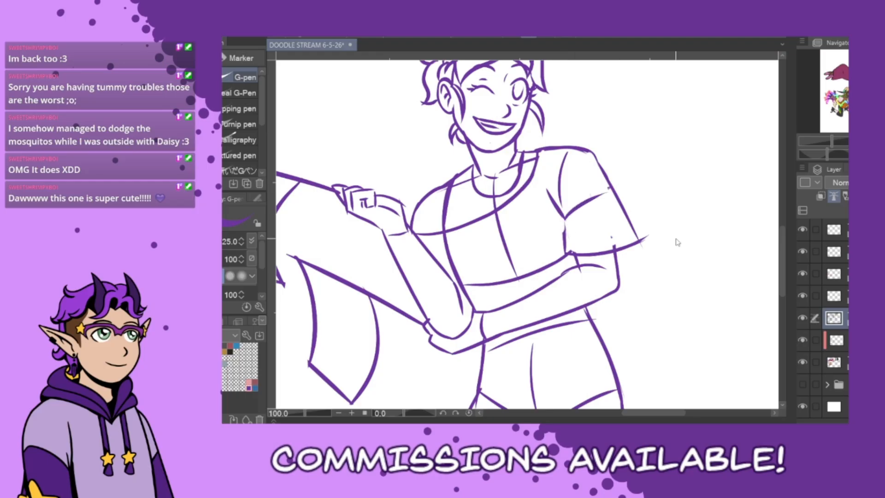
key(ctrl+z)
mouse_move(564, 220)
mouse_down()
mouse_move(611, 191)
mouse_move(566, 213)
mouse_move(566, 254)
mouse_up()
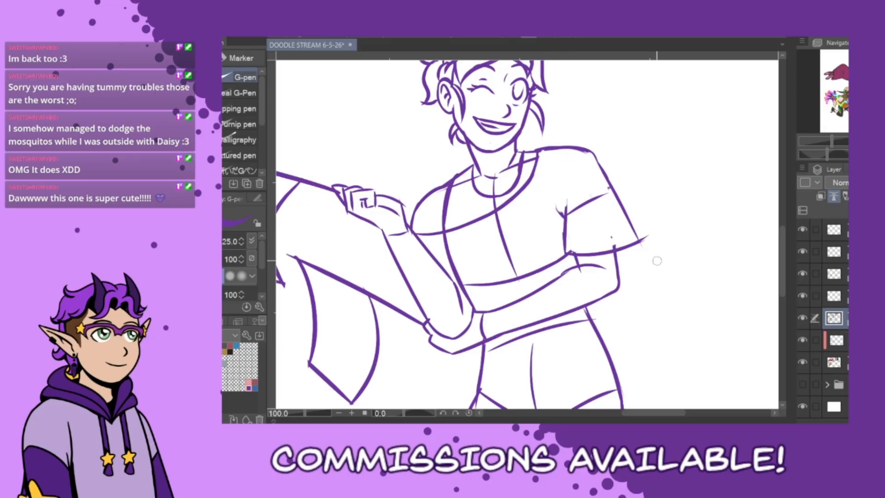
mouse_move(564, 179)
mouse_down()
mouse_move(566, 226)
mouse_move(565, 216)
mouse_up()
key(ctrl+z)
Draw the shirt's near side edge down to the folded forearm and a bottom edge along that arm, cleaning up overlapping lines.
drag(454, 279, 464, 309)
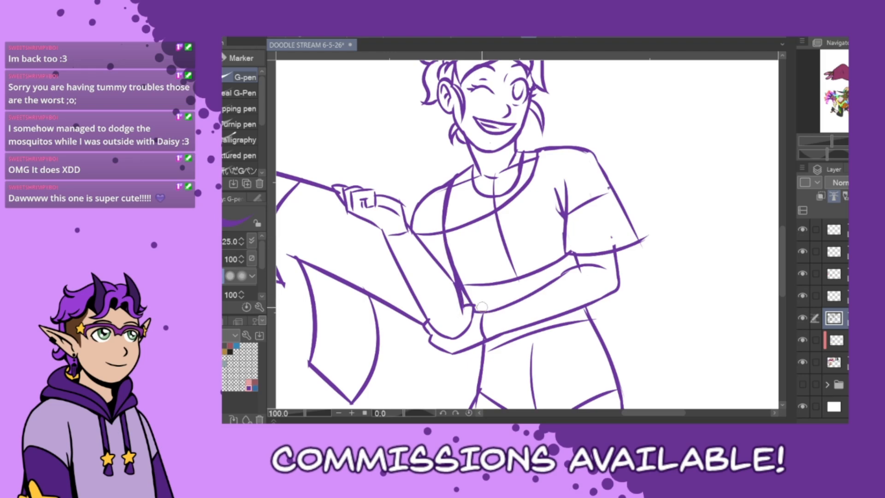
mouse_move(460, 306)
mouse_down()
mouse_move(517, 300)
mouse_move(537, 295)
mouse_up()
mouse_move(452, 256)
mouse_down()
mouse_move(468, 299)
mouse_move(462, 268)
mouse_up()
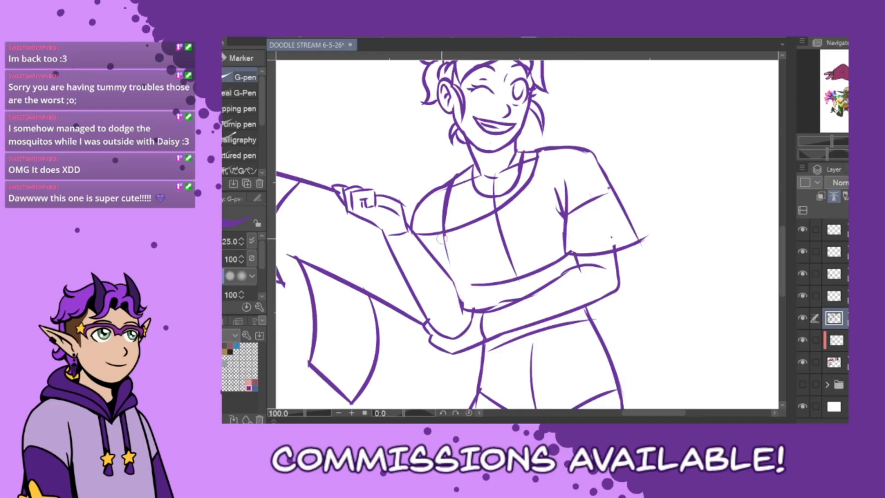
drag(444, 233, 463, 310)
drag(446, 261, 465, 320)
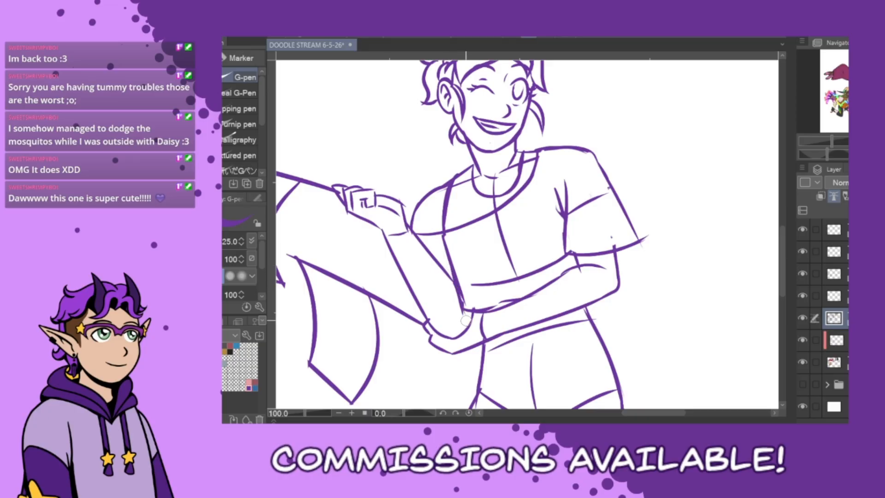
key(ctrl+z)
key(ctrl+z)
drag(443, 239, 463, 313)
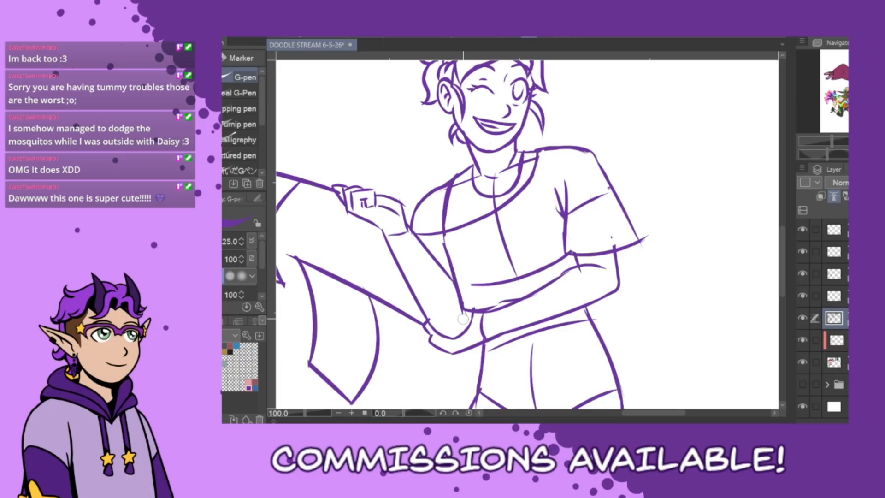
Redraw the near part of the off-shoulder neckline, and erase the torso centre line and the upper hem line inside the shirt.
drag(411, 224, 499, 208)
key(ctrl+z)
mouse_move(412, 223)
mouse_down()
mouse_move(515, 199)
mouse_move(528, 186)
mouse_up()
key(ctrl+z)
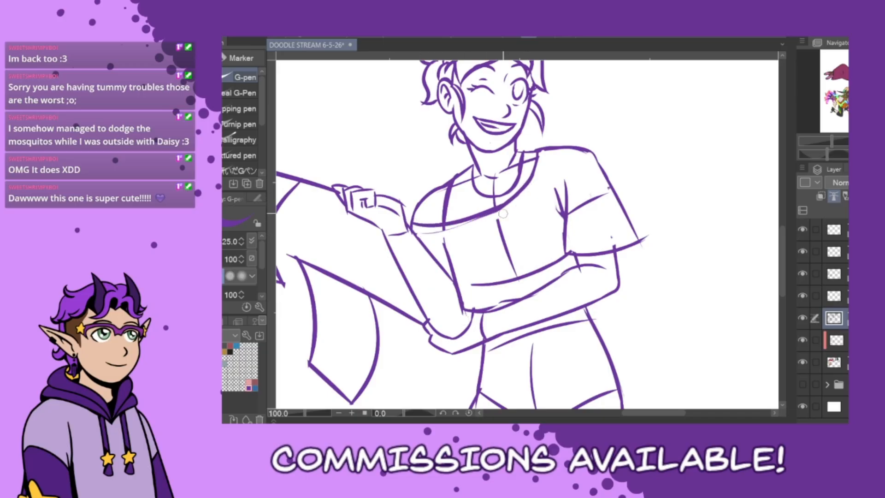
mouse_move(514, 261)
mouse_down()
mouse_move(503, 235)
mouse_move(514, 277)
mouse_up()
mouse_move(569, 259)
mouse_down()
mouse_move(496, 288)
mouse_move(475, 288)
mouse_move(528, 277)
mouse_move(479, 286)
mouse_up()
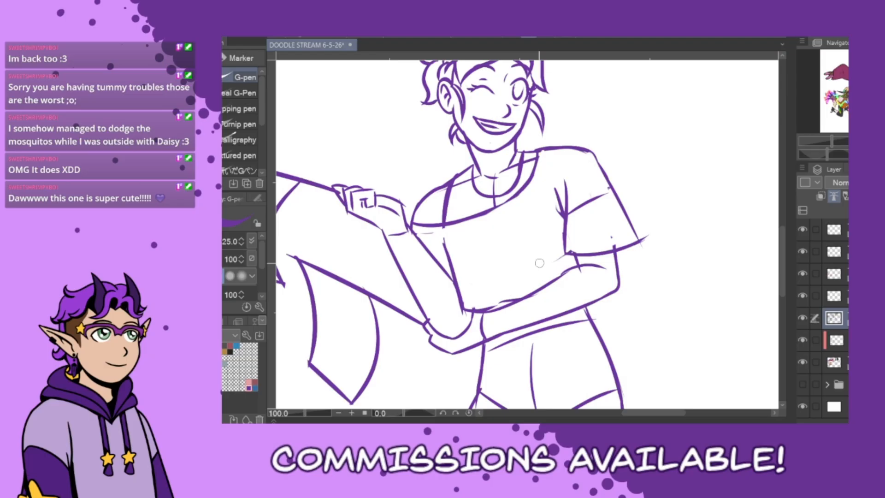
drag(492, 302, 508, 300)
Refine the loose sleeve's hem into a clean curve and trim the line ends past its outer corner.
drag(572, 252, 635, 235)
key(ctrl+z)
drag(575, 253, 634, 226)
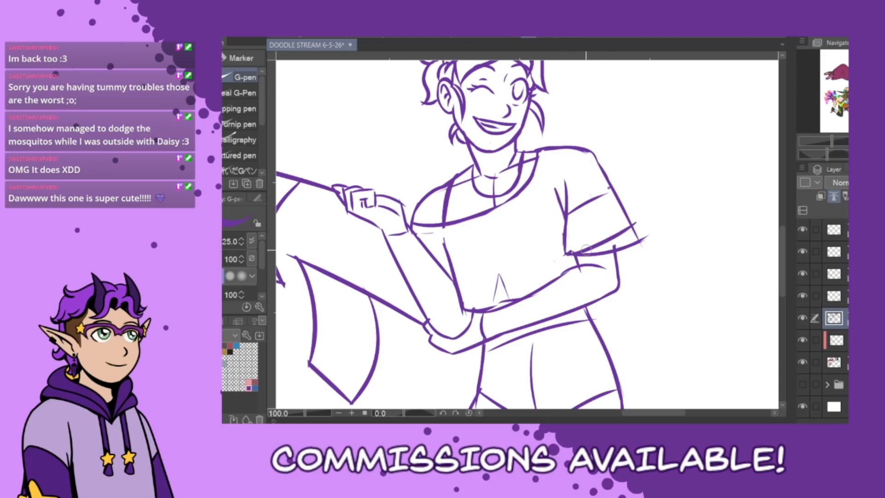
key(ctrl+z)
key(ctrl+z)
drag(574, 252, 642, 225)
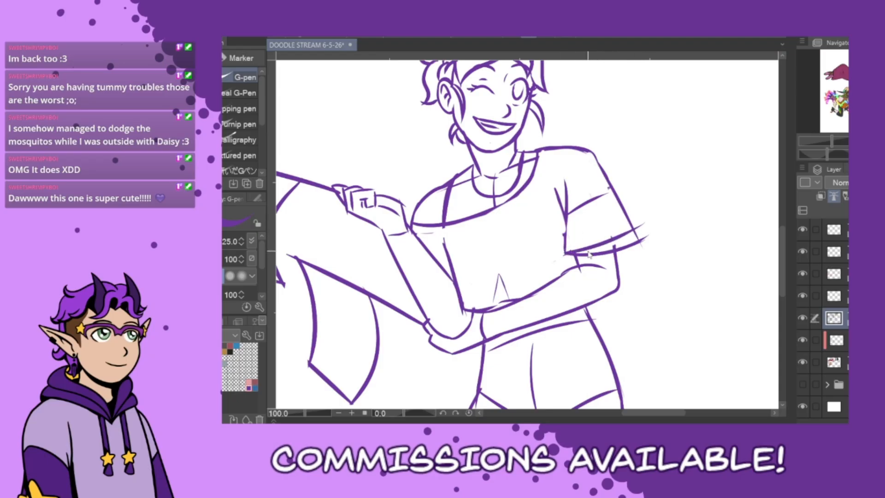
key(ctrl+z)
drag(572, 252, 641, 232)
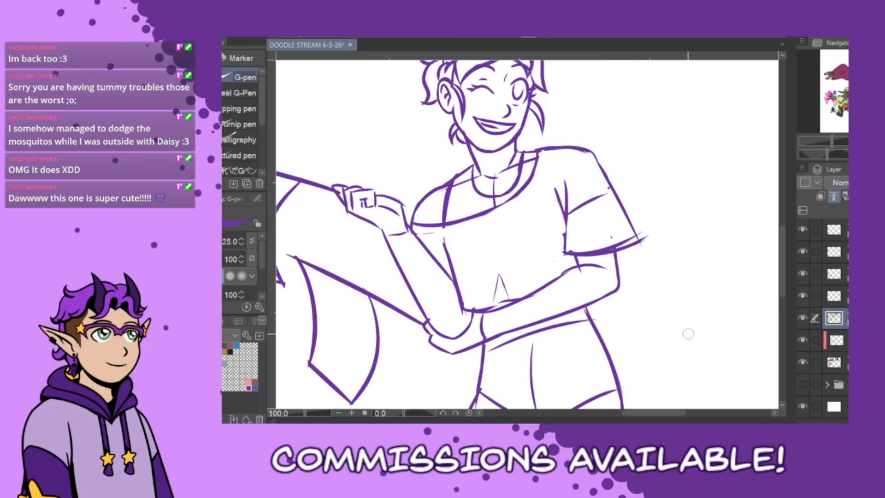
key(ctrl+z)
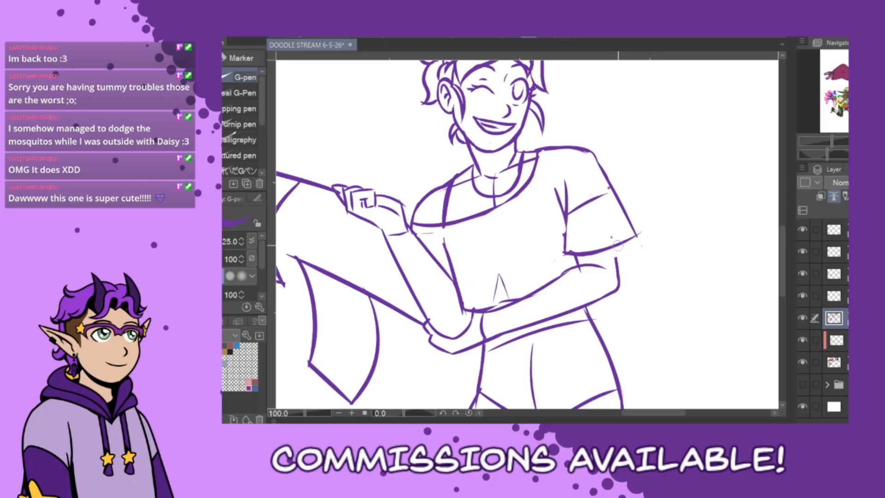
Redraw the outer arm line from the sleeve hem down to the elbow.
drag(617, 245, 619, 288)
key(ctrl+z)
key(ctrl+z)
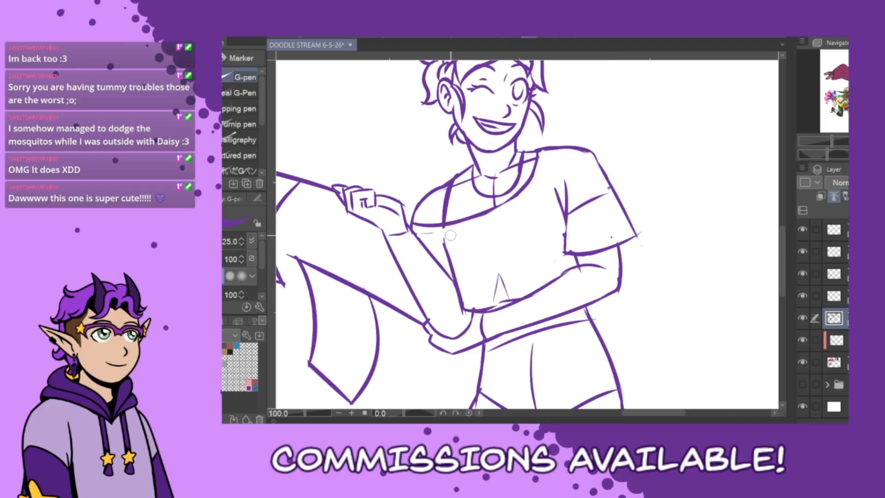
Hand-letter "THEY/THEM" in capitals across the shirt's chest, slanting upward toward the loose sleeve.
mouse_move(450, 233)
mouse_down()
mouse_move(464, 230)
mouse_move(458, 247)
mouse_move(468, 247)
mouse_move(489, 226)
mouse_up()
drag(479, 236, 486, 234)
mouse_move(479, 243)
mouse_down()
mouse_move(495, 230)
mouse_move(492, 240)
mouse_move(503, 235)
mouse_move(527, 210)
mouse_move(518, 233)
mouse_move(527, 226)
mouse_up()
drag(528, 217, 540, 222)
drag(543, 205, 547, 212)
drag(541, 220, 552, 199)
mouse_move(551, 199)
mouse_down()
mouse_move(555, 210)
mouse_move(559, 197)
mouse_up()
drag(559, 197, 559, 214)
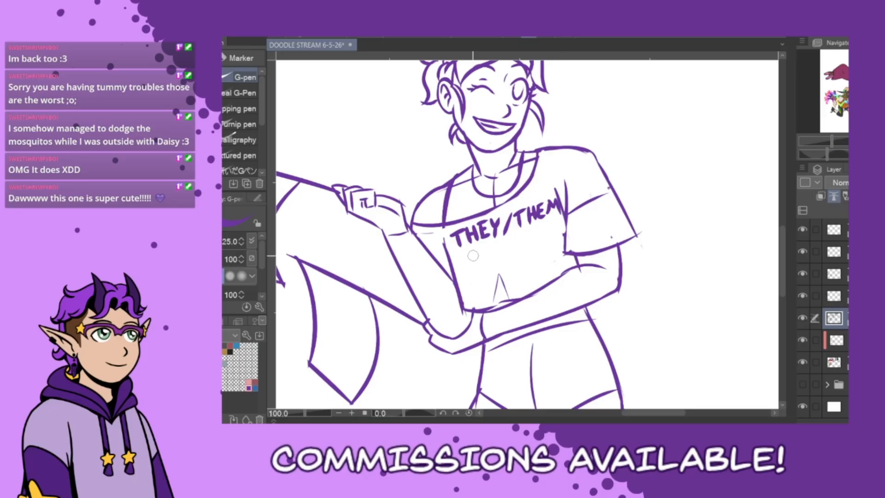
Hand-letter "MAYHEM" on a second line beneath "THEY/THEM", following the same upward slant.
mouse_move(469, 271)
mouse_down()
mouse_move(478, 249)
mouse_move(487, 264)
mouse_move(490, 242)
mouse_up()
mouse_move(489, 243)
mouse_down()
mouse_move(497, 263)
mouse_move(495, 254)
mouse_move(505, 258)
mouse_up()
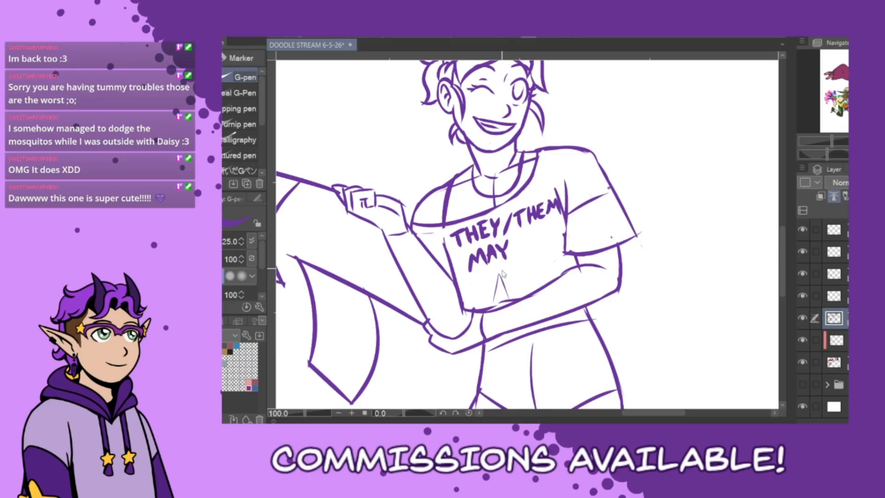
key(ctrl+s)
mouse_move(512, 235)
mouse_down()
mouse_move(512, 253)
mouse_move(520, 242)
mouse_move(533, 251)
mouse_move(534, 235)
mouse_up()
drag(526, 244, 547, 240)
mouse_move(547, 240)
mouse_down()
mouse_move(552, 226)
mouse_move(555, 241)
mouse_up()
key(ctrl+z)
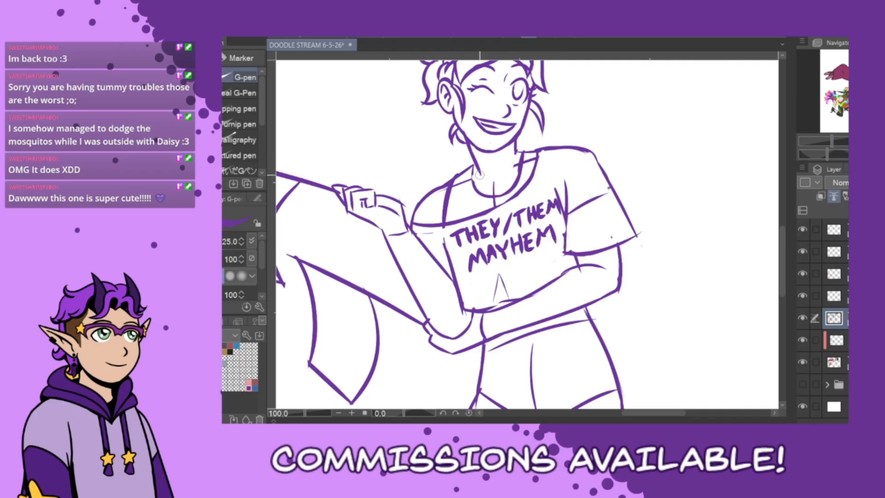
Add collarbone marks at the base of the throat and clean up the neck lines inside the shirt's neckline.
key(ctrl+z)
mouse_move(499, 187)
mouse_down()
mouse_move(487, 178)
mouse_move(513, 159)
mouse_move(511, 177)
mouse_move(492, 184)
mouse_move(499, 180)
mouse_up()
drag(503, 175, 514, 168)
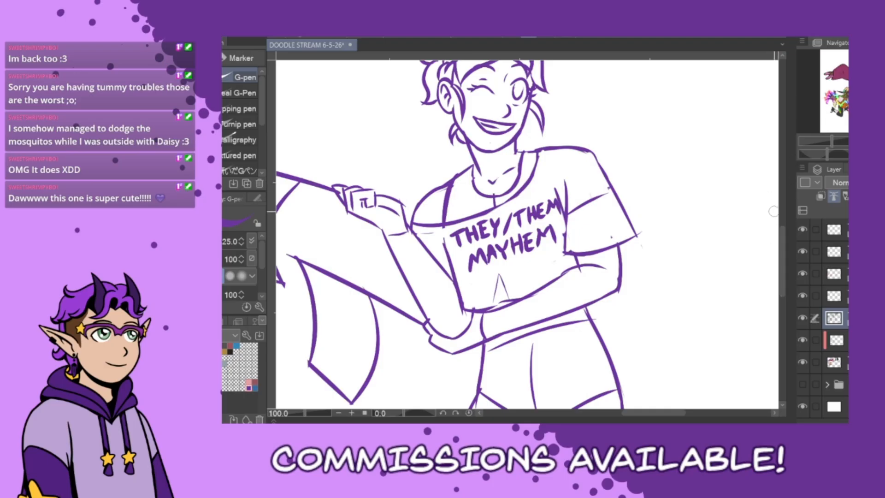
drag(782, 234, 781, 228)
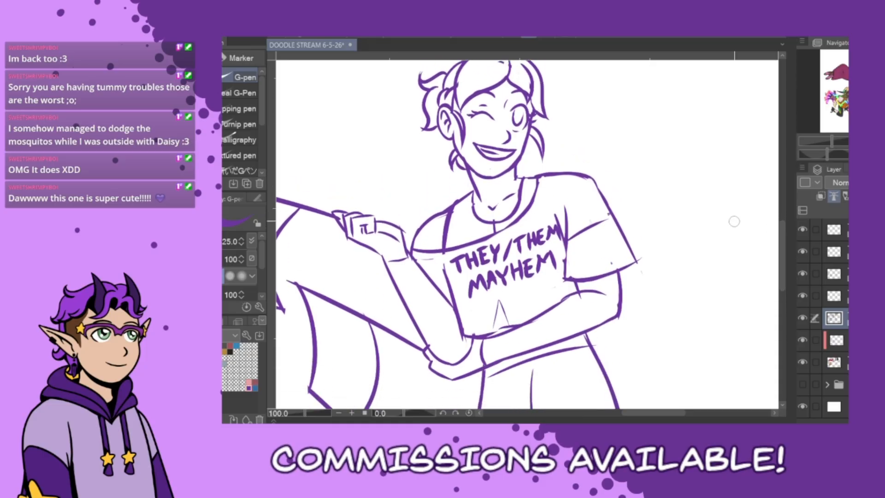
drag(470, 188, 477, 212)
drag(524, 184, 516, 212)
mouse_move(516, 176)
mouse_down()
mouse_move(535, 177)
mouse_move(512, 214)
mouse_up()
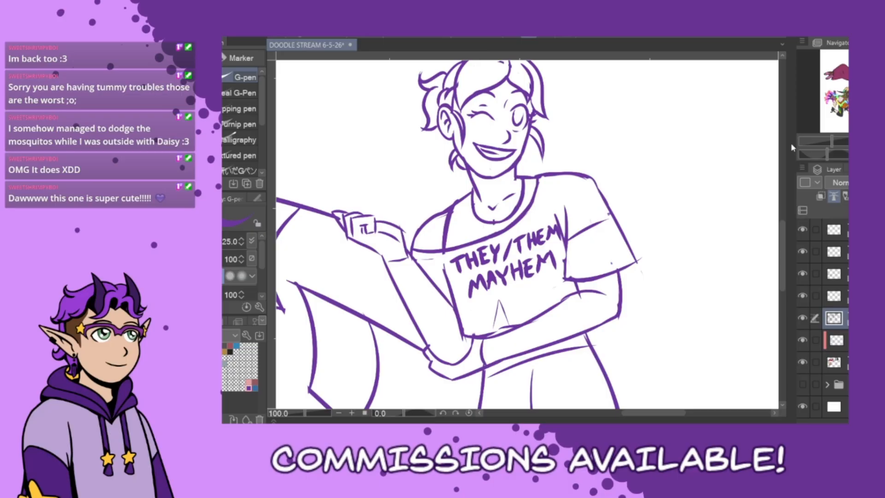
mouse_move(778, 200)
mouse_down()
mouse_move(780, 318)
mouse_move(780, 279)
mouse_up()
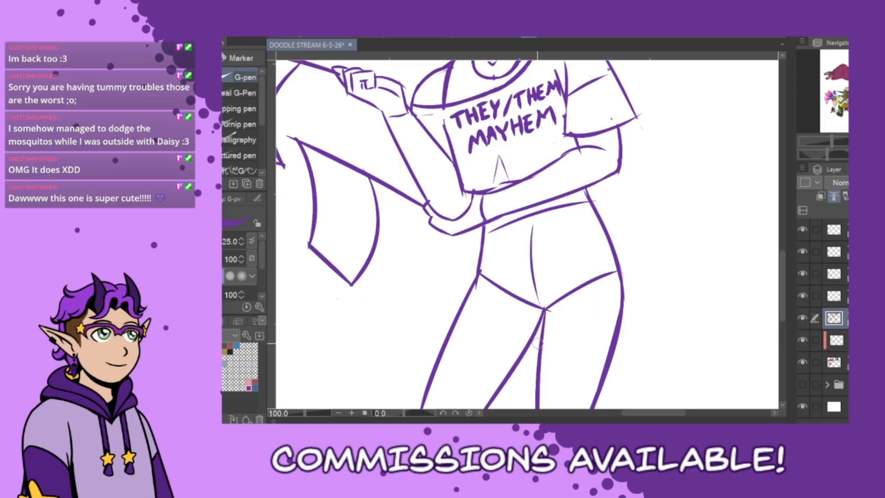
scroll(533, 335, down, 1)
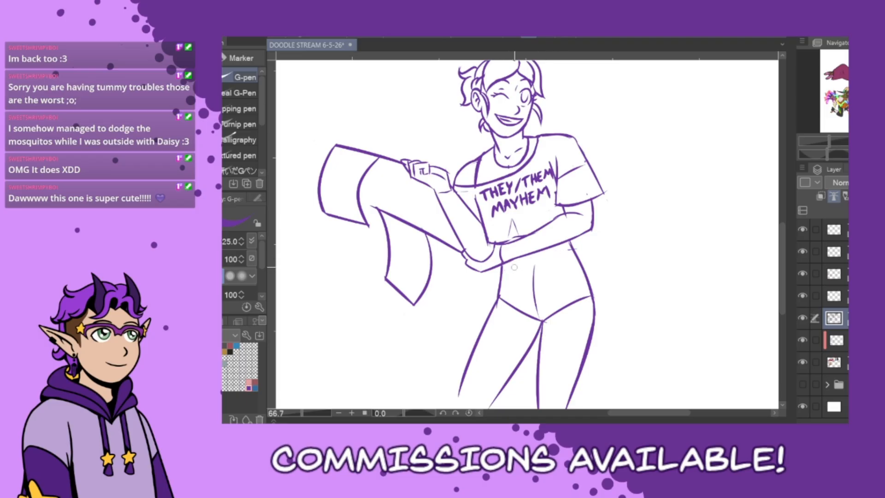
drag(501, 267, 577, 250)
key(ctrl+z)
drag(502, 268, 574, 246)
key(ctrl+z)
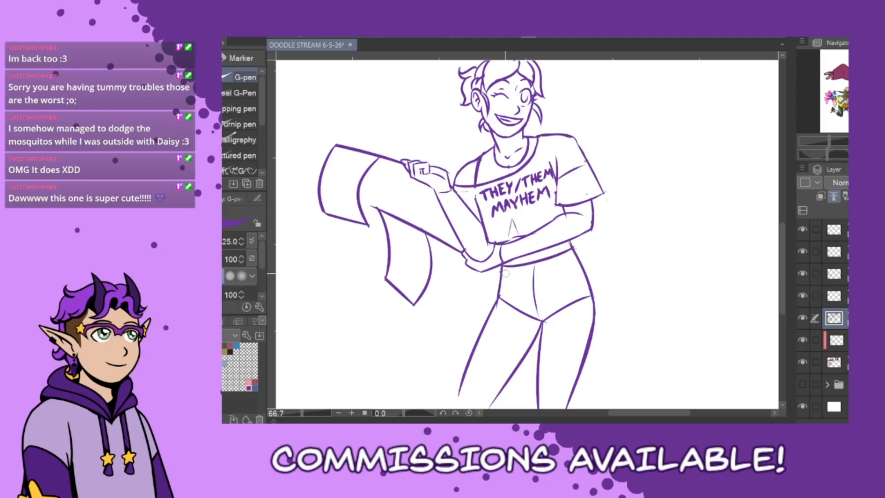
drag(505, 273, 578, 256)
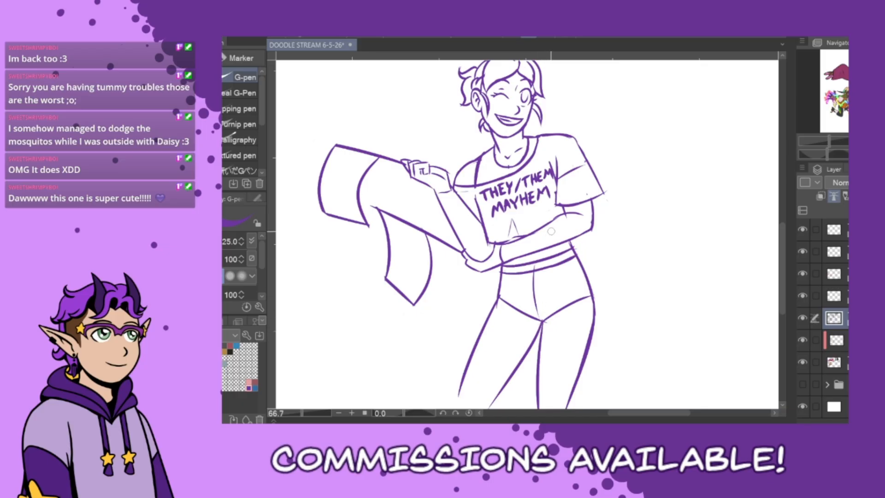
key(ctrl+z)
key(ctrl+z)
key(ctrl+z)
key(ctrl+z)
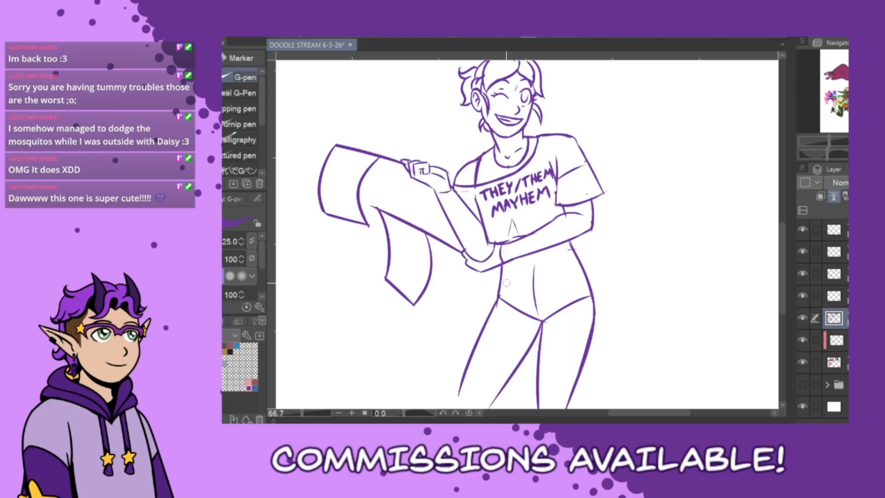
Draw the trouser waistband as two parallel curved lines wrapping around the waist below the folded arm.
drag(501, 276, 575, 267)
key(ctrl+z)
mouse_move(499, 277)
mouse_down()
mouse_move(574, 256)
mouse_move(533, 274)
mouse_move(546, 274)
mouse_move(497, 276)
mouse_move(566, 262)
mouse_up()
key(ctrl+z)
mouse_move(500, 278)
mouse_down()
mouse_move(553, 273)
mouse_move(575, 258)
mouse_up()
drag(501, 271, 565, 256)
key(ctrl+z)
mouse_move(501, 269)
mouse_down()
mouse_move(557, 262)
mouse_move(526, 269)
mouse_move(570, 249)
mouse_up()
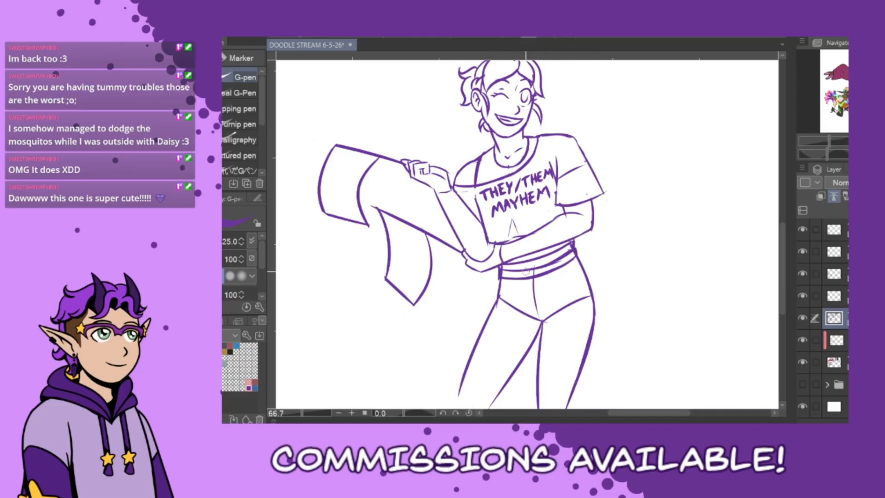
Add belt loops along the waistband, retrying strokes until they follow its curve.
key(ctrl+z)
drag(527, 270, 540, 275)
drag(560, 253, 561, 269)
key(ctrl+z)
key(ctrl+z)
mouse_move(561, 253)
mouse_down()
mouse_move(565, 271)
mouse_move(507, 284)
mouse_up()
key(ctrl+z)
key(ctrl+z)
key(ctrl+z)
key(ctrl+z)
key(ctrl+z)
key(ctrl+z)
drag(558, 255, 563, 271)
Draw the trouser fly as a line down from the waistband that angles in to the crotch.
drag(524, 281, 524, 319)
key(ctrl+z)
drag(525, 318, 541, 336)
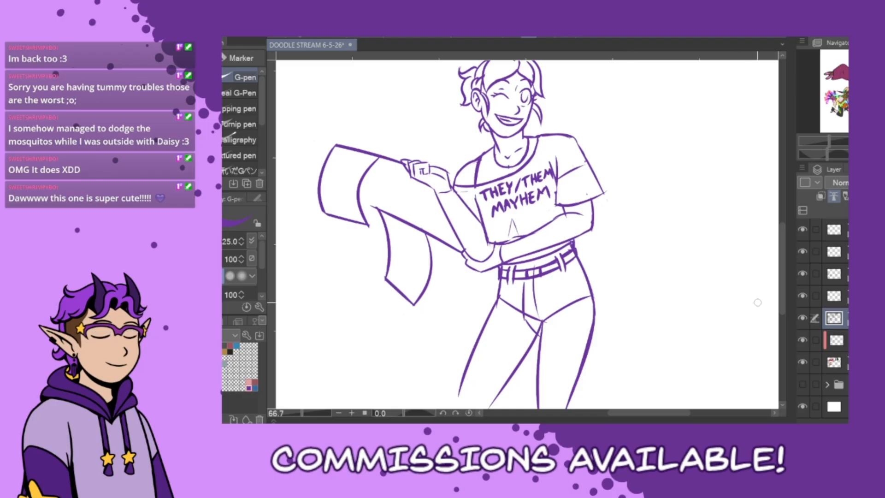
Draw a large hip pocket with a slanted opening on the leg beneath the loose sleeve, and clear the body lines inside it.
scroll(783, 277, down, 1)
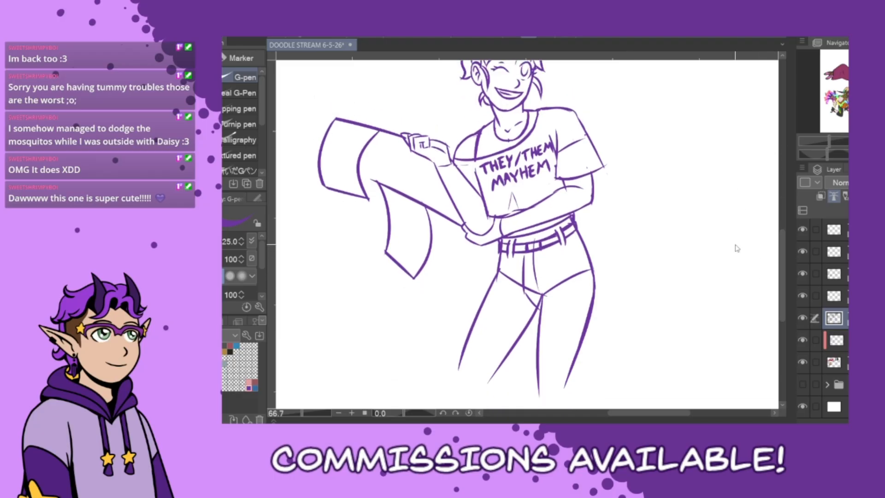
drag(578, 227, 605, 313)
key(ctrl+z)
drag(561, 247, 572, 287)
key(ctrl+z)
mouse_move(566, 248)
mouse_down()
mouse_move(593, 268)
mouse_move(565, 245)
mouse_move(594, 270)
mouse_move(582, 256)
mouse_move(589, 268)
mouse_move(571, 319)
mouse_move(607, 314)
mouse_move(593, 258)
mouse_move(583, 258)
mouse_move(599, 267)
mouse_up()
key(ctrl+z)
key(ctrl+z)
key(ctrl+z)
key(ctrl+z)
drag(598, 267, 607, 314)
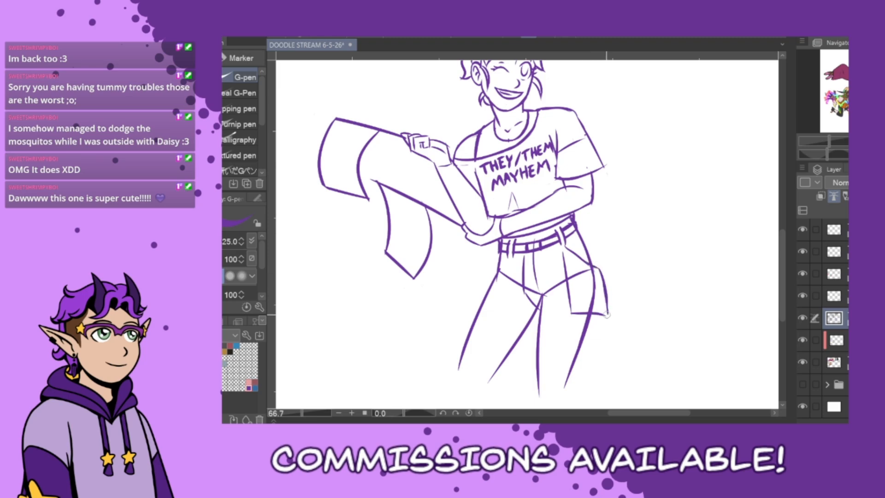
drag(576, 227, 597, 269)
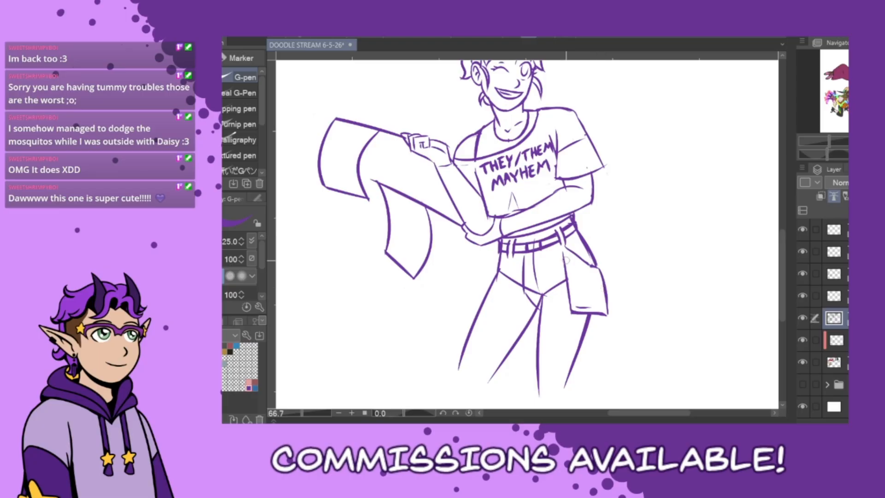
Draw that trouser leg's loose outer edge down from the hip pocket and its inner edge down from the crotch.
drag(604, 317, 597, 359)
drag(592, 392, 591, 403)
key(ctrl+z)
drag(604, 317, 584, 404)
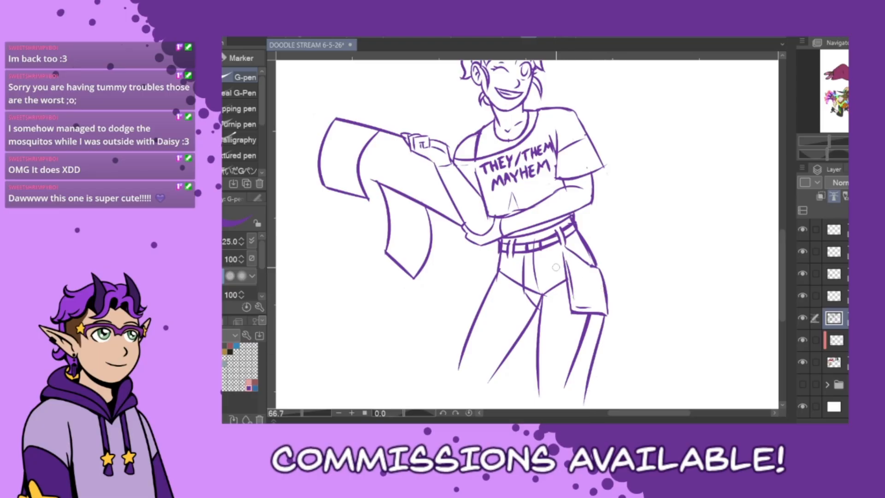
drag(534, 314, 532, 393)
key(ctrl+z)
drag(542, 297, 530, 370)
drag(535, 329, 528, 395)
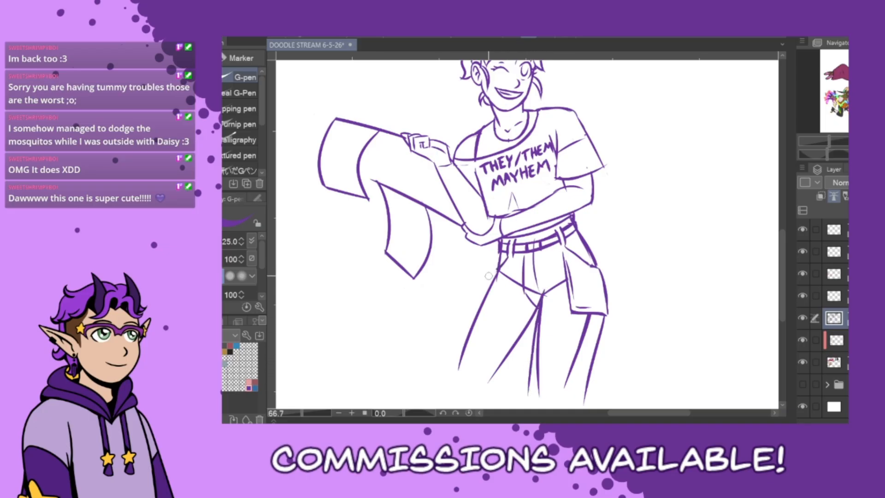
Draw a matching hip pocket and loose outer trouser edge on the cloth-side leg, replacing the old hip and thigh outline.
mouse_move(484, 276)
mouse_down()
mouse_move(469, 317)
mouse_move(486, 318)
mouse_up()
mouse_move(508, 261)
mouse_down()
mouse_move(486, 319)
mouse_move(526, 316)
mouse_up()
key(ctrl+z)
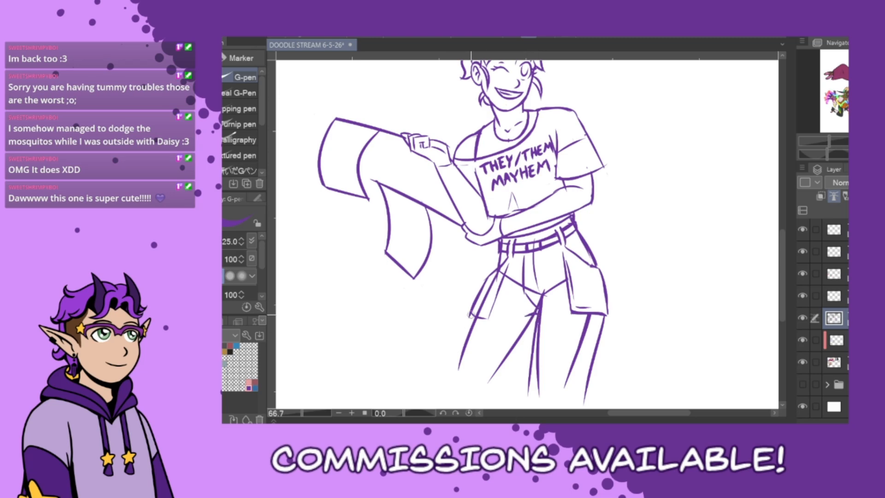
drag(473, 312, 454, 374)
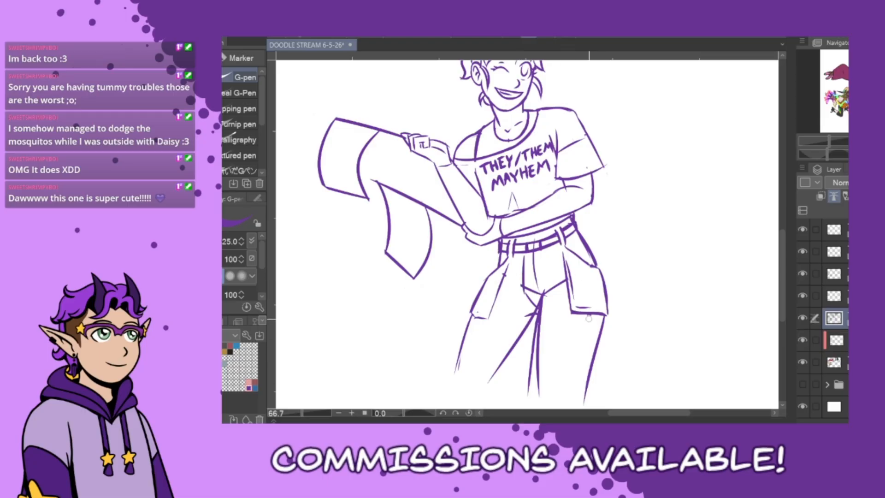
Erase the old inner thigh and crotch lines, and draw the cloth-side trouser leg's inner edge down from the crotch.
drag(545, 292, 541, 401)
mouse_move(549, 273)
mouse_down()
mouse_move(558, 290)
mouse_move(563, 279)
mouse_up()
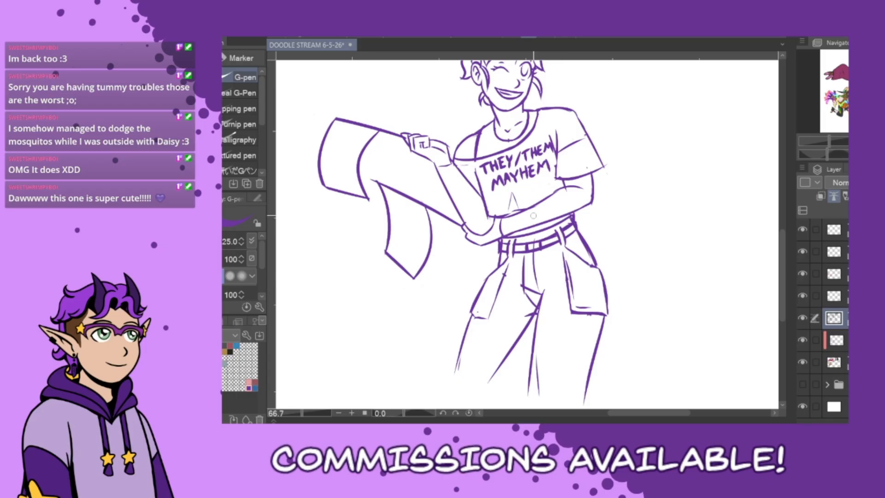
mouse_move(533, 254)
mouse_down()
mouse_move(538, 292)
mouse_move(520, 286)
mouse_up()
mouse_move(532, 258)
mouse_down()
mouse_move(538, 306)
mouse_move(508, 384)
mouse_up()
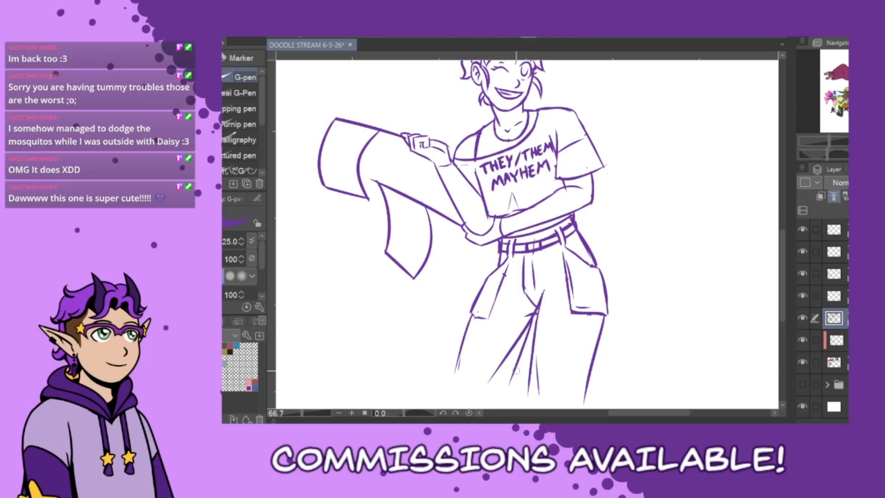
key(ctrl+z)
drag(536, 310, 503, 398)
key(ctrl+z)
drag(537, 310, 504, 402)
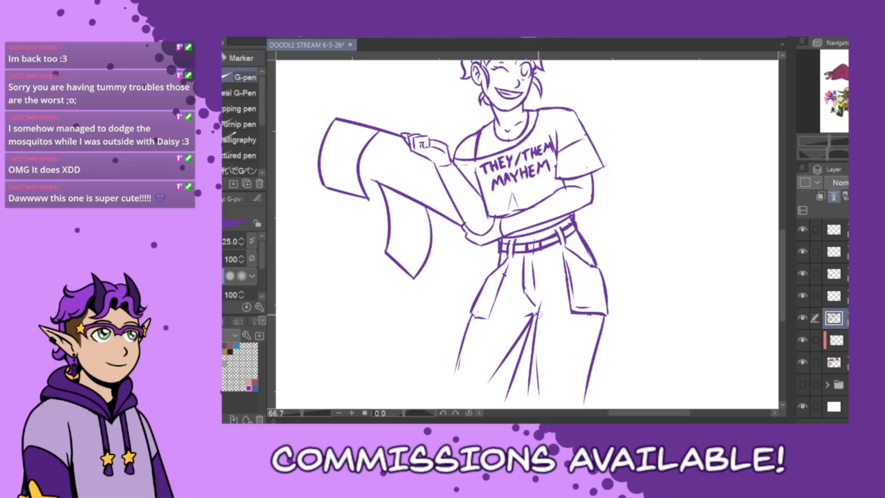
Erase the leftover inner thigh line of the cloth-side leg and strengthen the upper part of its new inner edge.
drag(534, 317, 550, 286)
drag(531, 324, 483, 393)
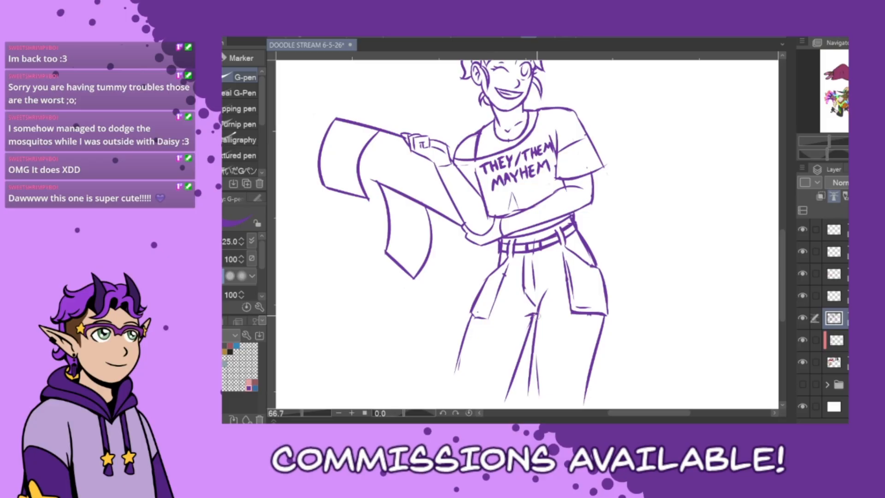
drag(533, 315, 518, 350)
key(ctrl+z)
drag(536, 314, 523, 353)
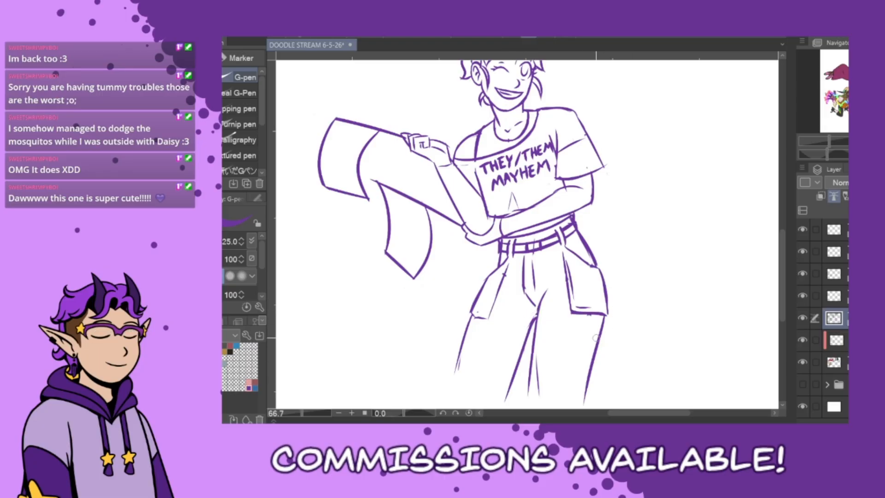
Draw a flapped cargo pocket below the hip pocket on the sleeve-side leg, and erase the leg line running through it.
mouse_move(572, 337)
mouse_down()
mouse_move(609, 337)
mouse_move(601, 358)
mouse_up()
key(ctrl+z)
key(ctrl+z)
key(ctrl+z)
mouse_move(600, 337)
mouse_down()
mouse_move(603, 365)
mouse_move(603, 343)
mouse_move(599, 359)
mouse_move(574, 360)
mouse_move(608, 360)
mouse_up()
key(ctrl+z)
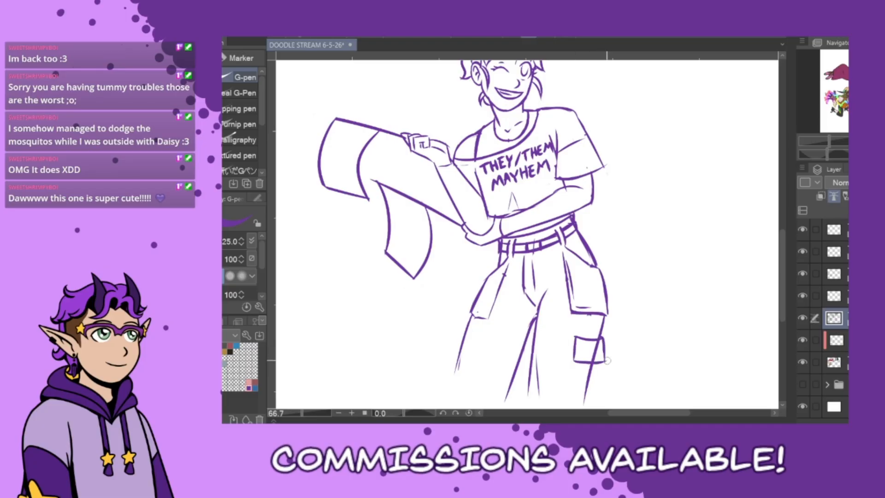
key(ctrl+z)
key(ctrl+z)
mouse_move(573, 337)
mouse_down()
mouse_move(576, 359)
mouse_move(604, 361)
mouse_move(572, 365)
mouse_move(571, 390)
mouse_move(602, 394)
mouse_up()
key(ctrl+z)
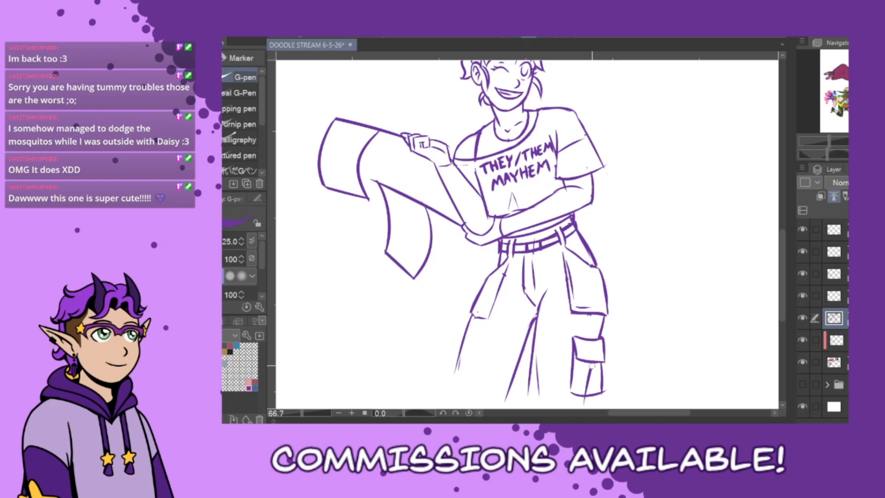
drag(591, 366, 585, 389)
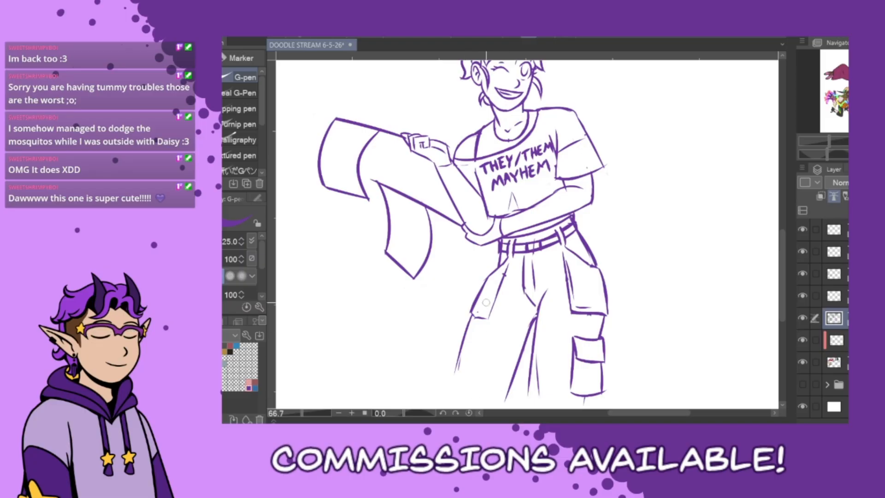
mouse_move(461, 338)
mouse_down()
mouse_move(471, 341)
mouse_move(453, 343)
mouse_move(451, 353)
mouse_move(469, 340)
mouse_move(459, 373)
mouse_move(446, 375)
mouse_up()
key(ctrl+z)
key(ctrl+z)
key(ctrl+z)
key(ctrl+z)
key(ctrl+z)
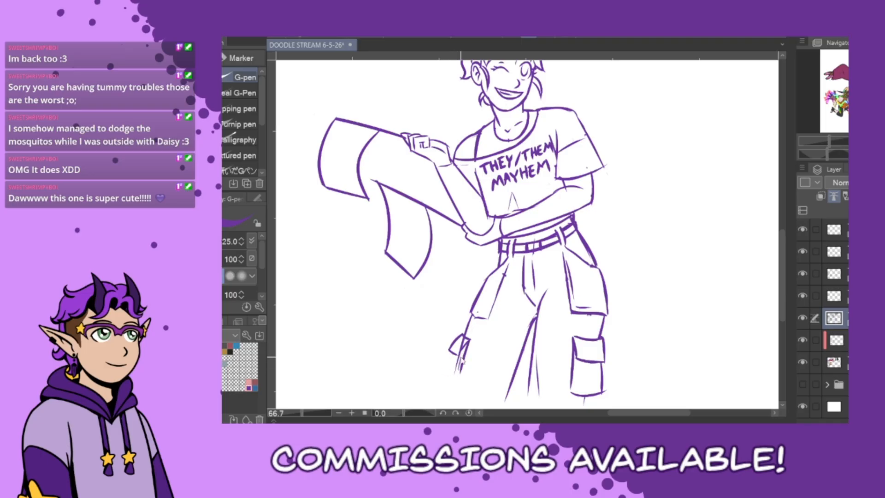
key(ctrl+z)
key(ctrl+z)
Draw a matching flapped cargo pocket protruding from the cloth-side leg, and erase the leg lines inside it.
mouse_move(460, 337)
mouse_down()
mouse_move(478, 341)
mouse_move(459, 383)
mouse_up()
key(ctrl+z)
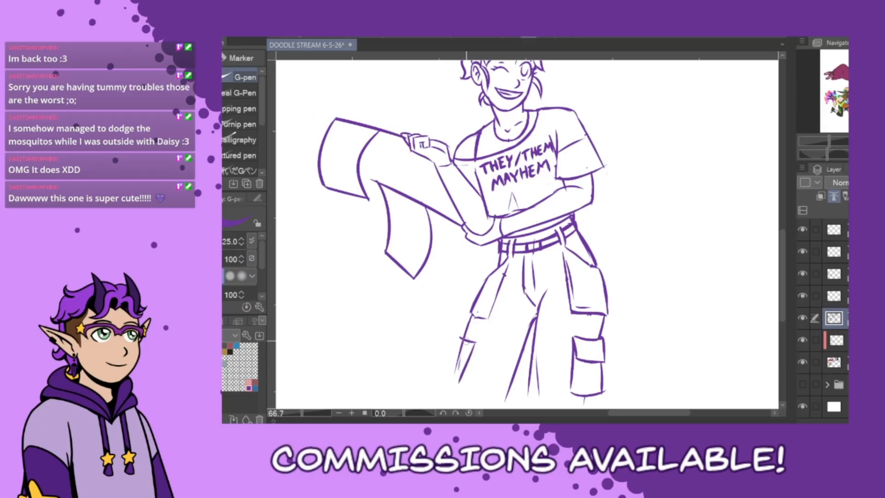
mouse_move(459, 337)
mouse_down()
mouse_move(445, 353)
mouse_move(453, 359)
mouse_move(470, 348)
mouse_move(440, 379)
mouse_move(469, 390)
mouse_move(438, 379)
mouse_move(469, 375)
mouse_up()
key(ctrl+z)
drag(473, 343, 459, 386)
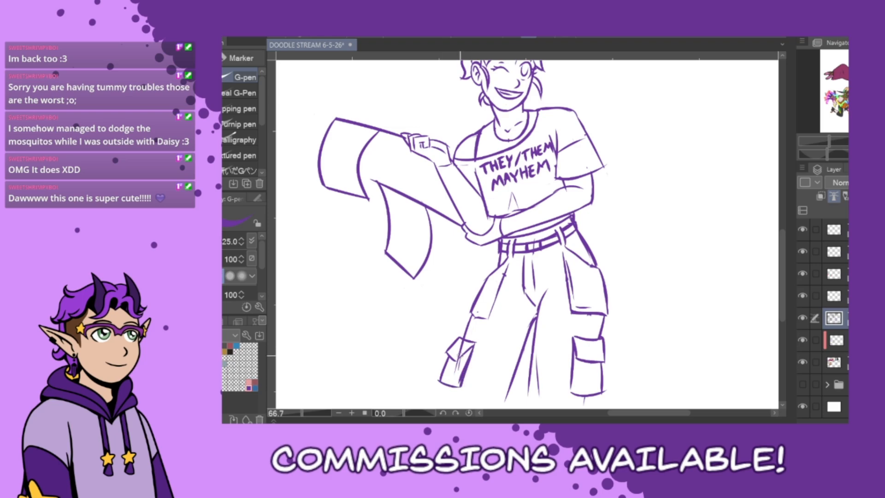
mouse_move(460, 355)
mouse_down()
mouse_move(457, 368)
mouse_move(463, 345)
mouse_move(458, 375)
mouse_up()
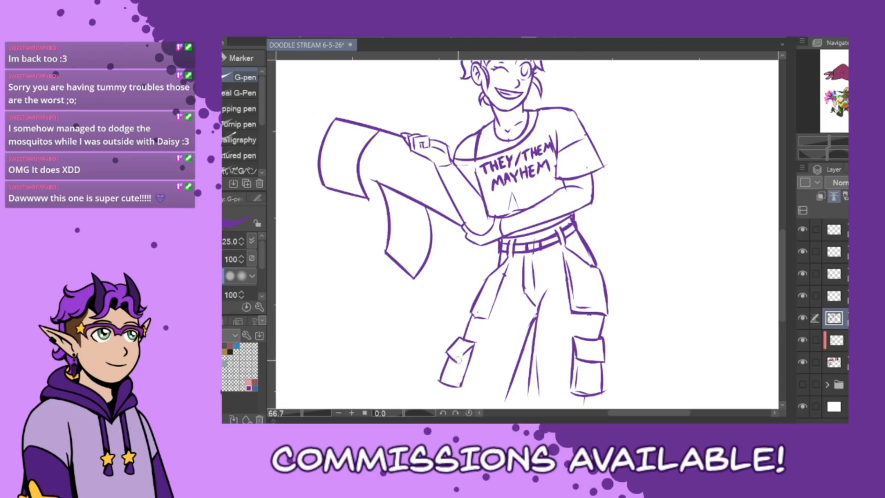
drag(457, 361, 474, 343)
Strengthen the edges of the hip pocket on the cloth-side leg.
drag(474, 309, 495, 288)
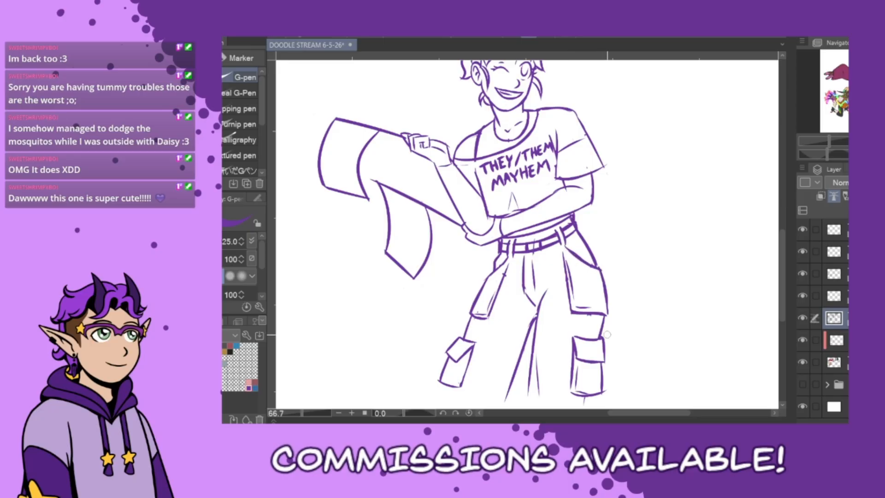
scroll(783, 300, up, 3)
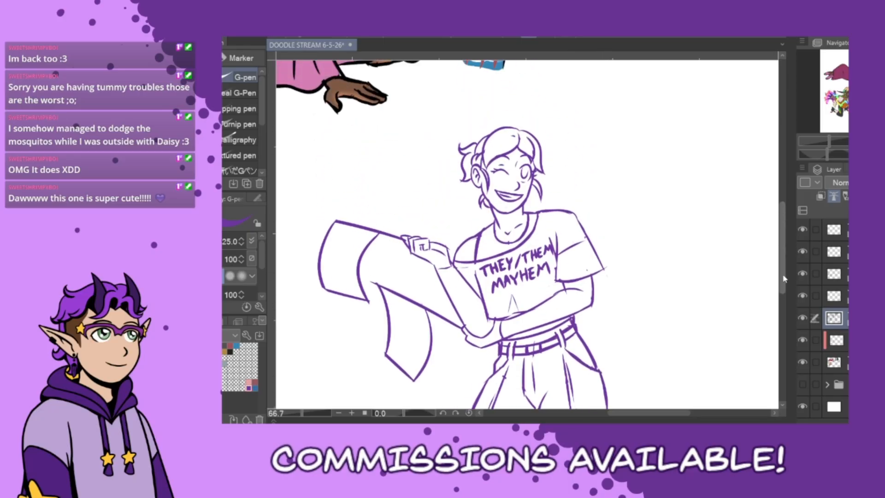
drag(662, 415, 650, 415)
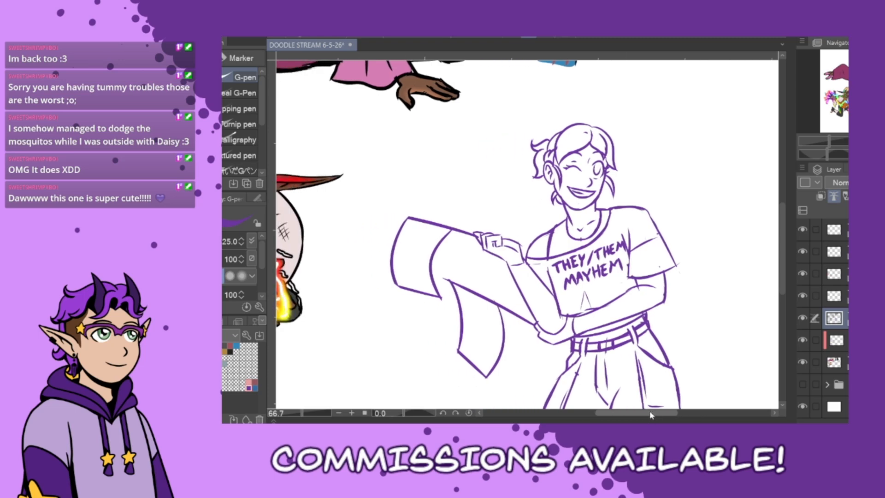
Erase the wrist line of the arm crossing the waist and draw a bracelet of small round beads in its place.
scroll(582, 384, up, 1)
scroll(583, 387, up, 1)
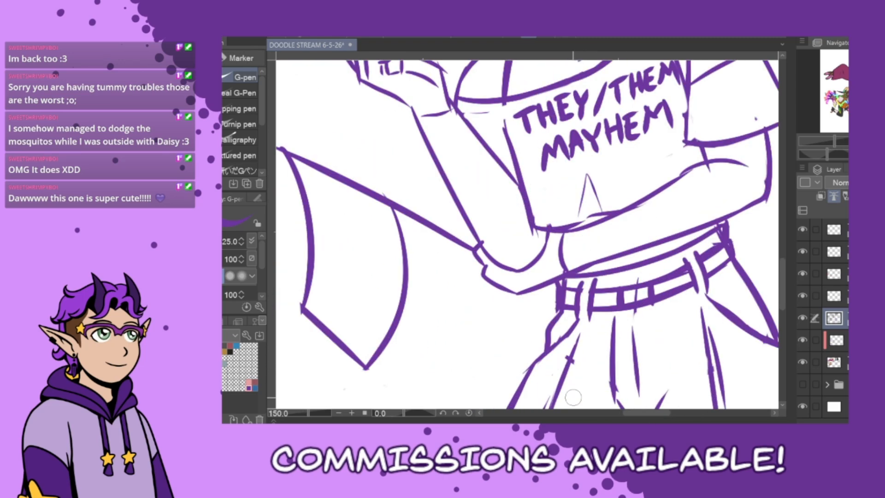
drag(563, 236, 568, 263)
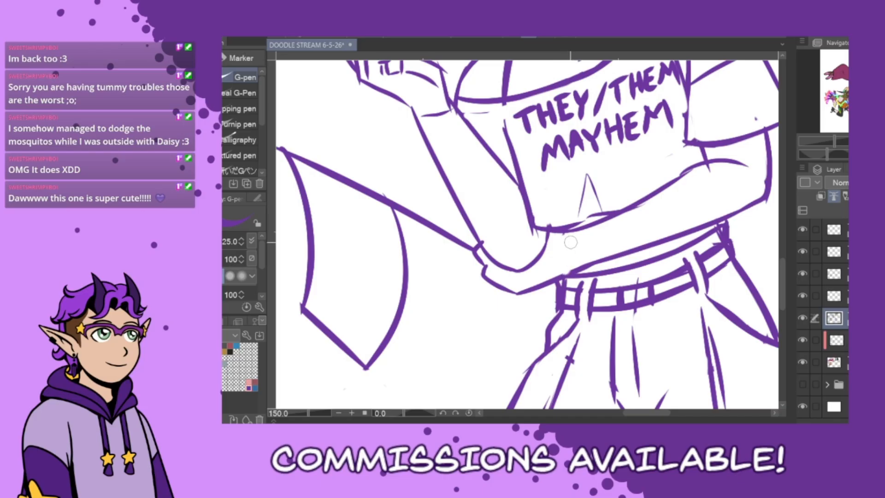
key(ctrl+z)
drag(562, 232, 572, 272)
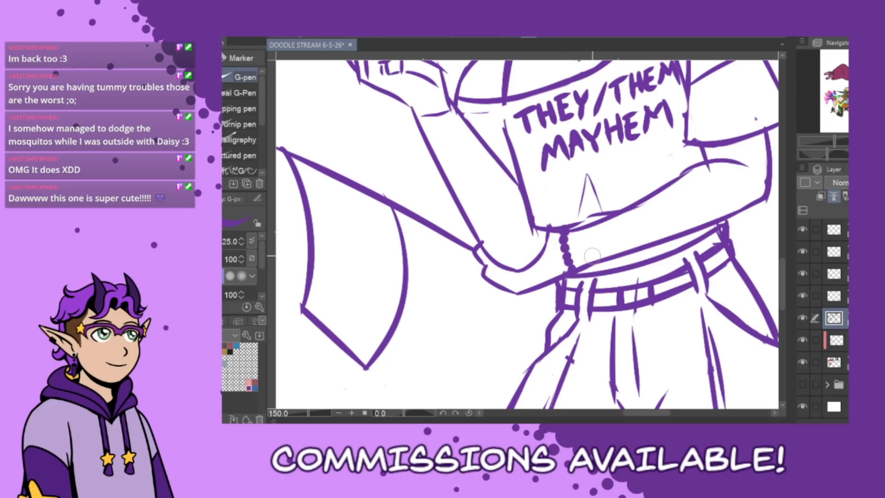
click(563, 239)
click(563, 239)
click(563, 231)
click(564, 248)
click(567, 255)
click(568, 262)
click(571, 268)
Draw a bracelet of five larger round beads with hollow centres around the raised arm's wrist.
drag(632, 415, 624, 415)
drag(783, 303, 783, 282)
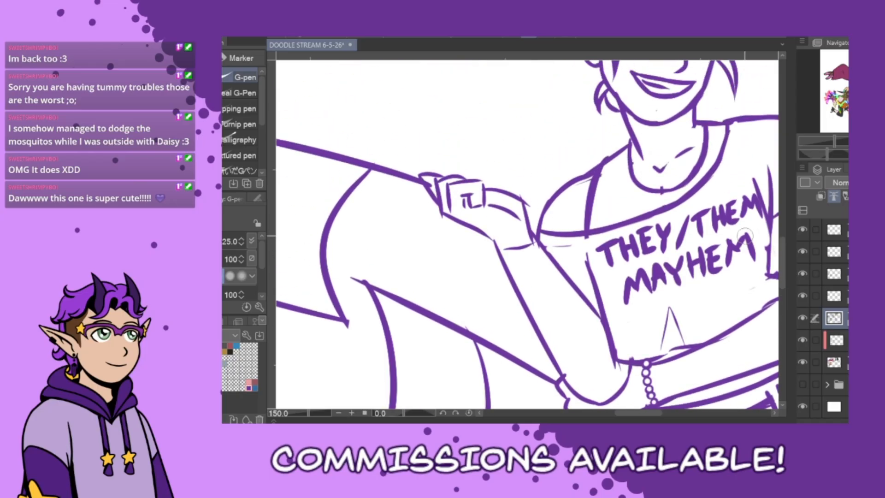
click(502, 263)
key(ctrl+z)
click(500, 260)
click(512, 257)
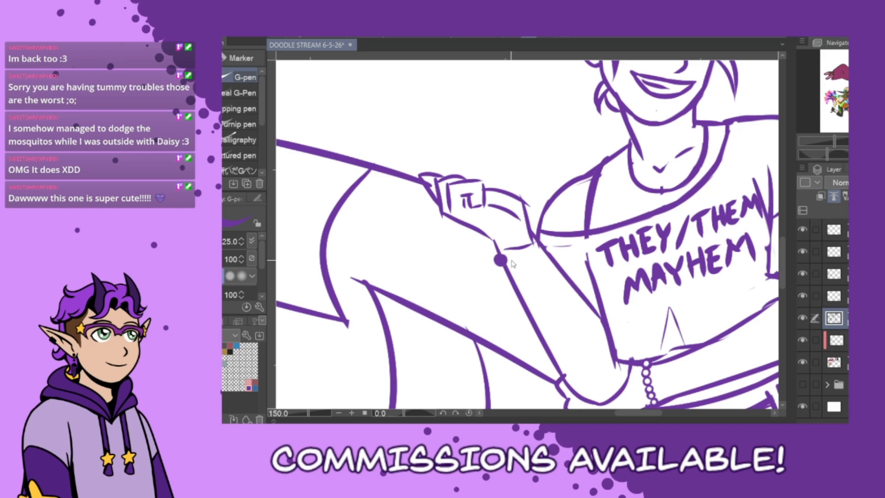
key(ctrl+z)
click(498, 261)
key(ctrl+z)
click(494, 257)
click(507, 261)
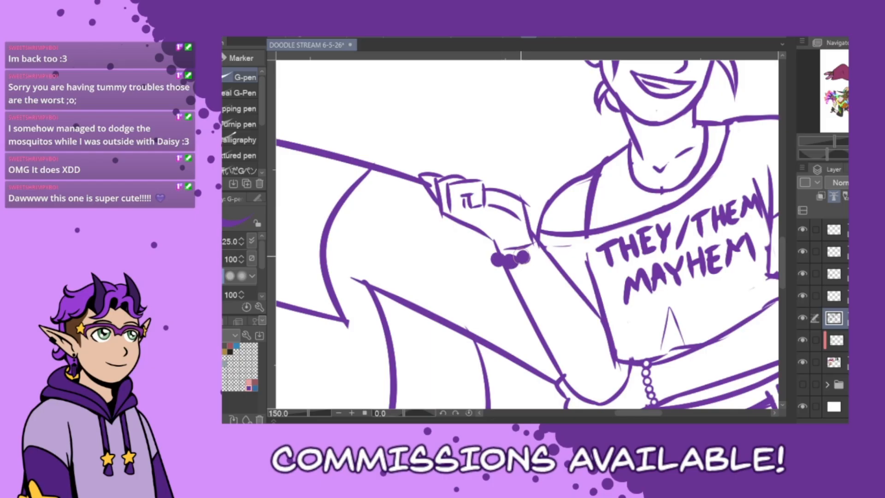
click(533, 249)
click(541, 242)
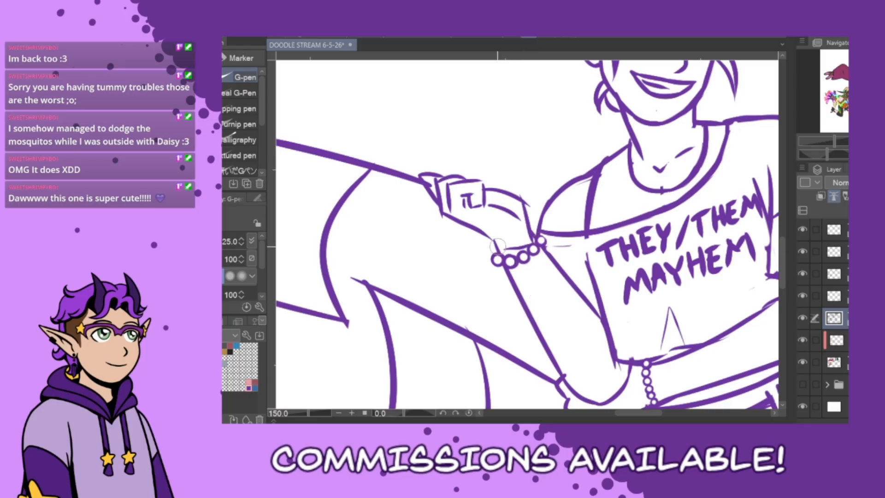
Letter the larger bracelet's beads A, C, A, B with a finer G-pen and thicken the bead outlines.
key(p)
key(p)
key(bracketleft)
key(bracketleft)
scroll(507, 274, up, 1)
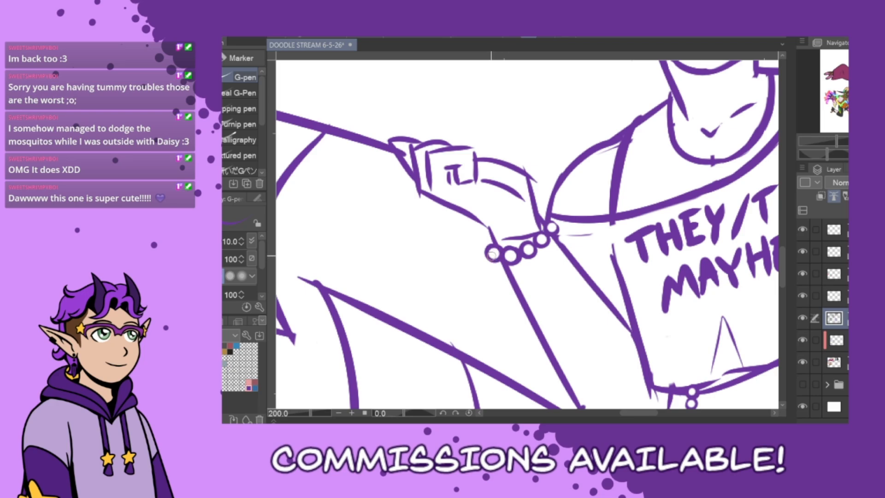
drag(490, 258, 543, 243)
key(ctrl+z)
drag(540, 236, 543, 241)
key(ctrl+z)
key(bracketright)
key(bracketright)
key(bracketright)
drag(553, 226, 546, 231)
key(ctrl+z)
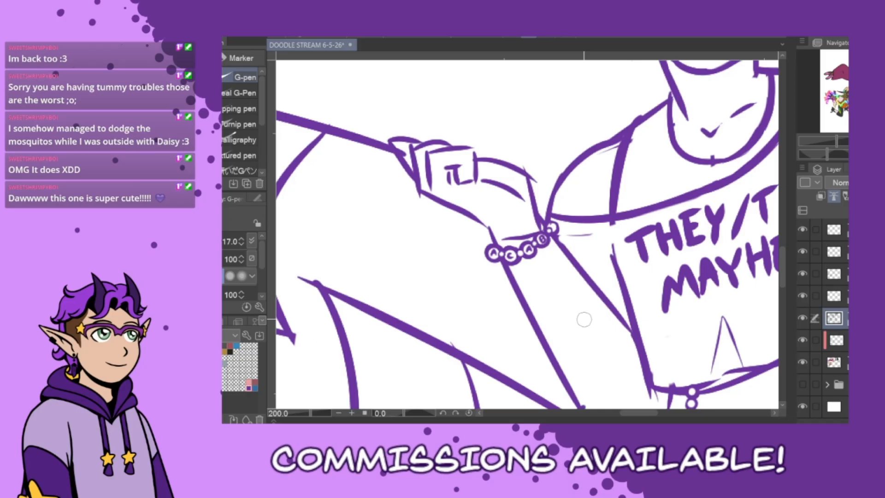
Paste the copied orange, yellow, white and blue striped flag as a new layer directly above the folder.
scroll(584, 319, down, 2)
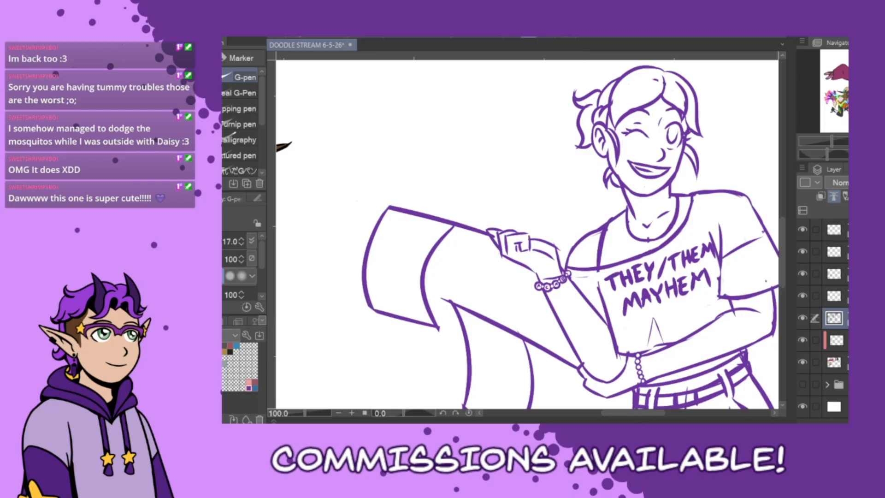
mouse_move(640, 414)
mouse_down()
mouse_move(631, 416)
mouse_move(642, 422)
mouse_up()
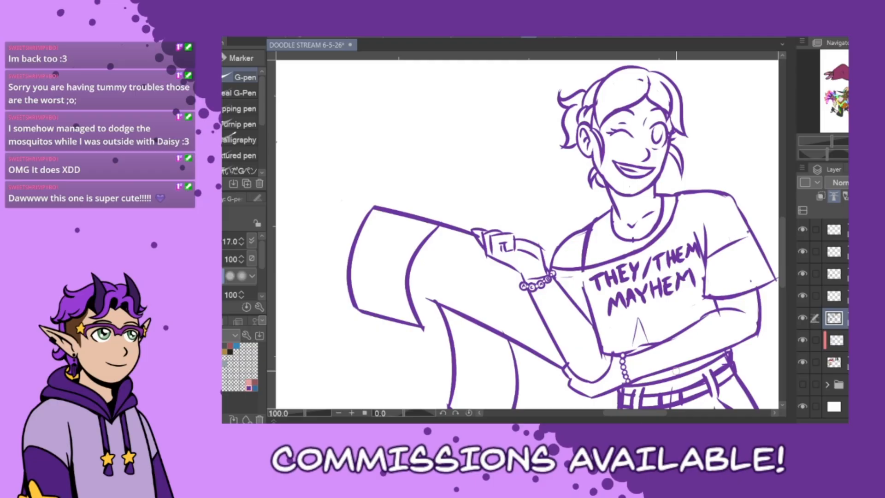
drag(782, 276, 783, 289)
key(ctrl+minus)
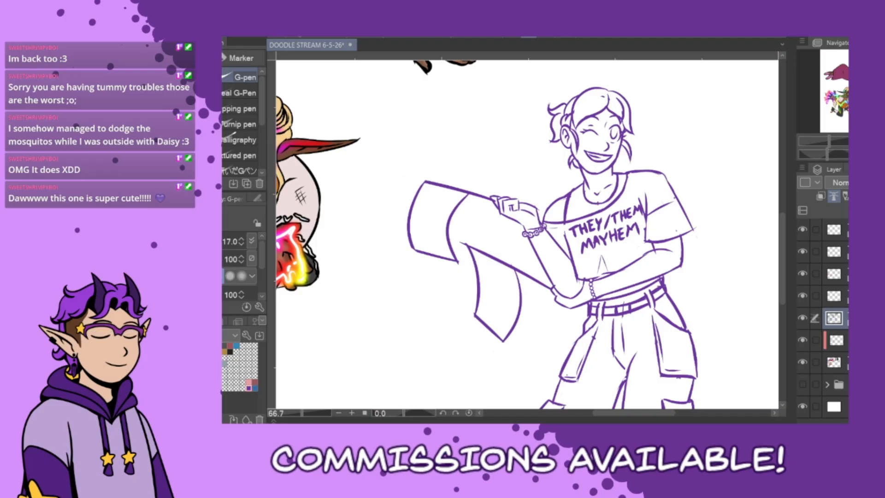
click(838, 384)
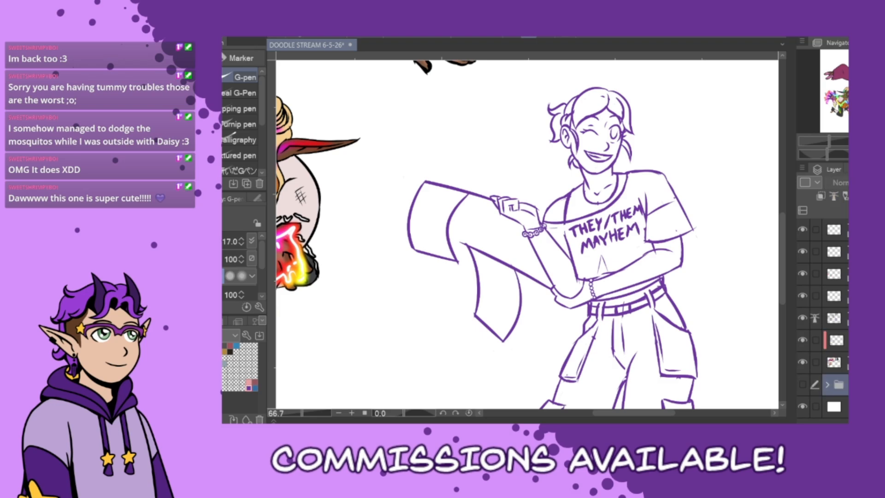
key(ctrl+v)
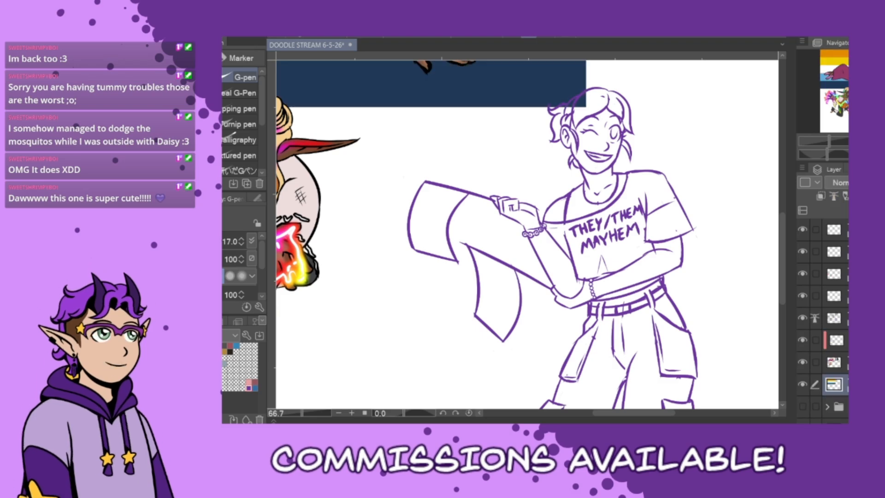
Scale the striped flag down to a small swatch and place it in the empty space beside the figure's sleeve-side shoulder and head.
key(ctrl+t)
drag(585, 108, 490, 50)
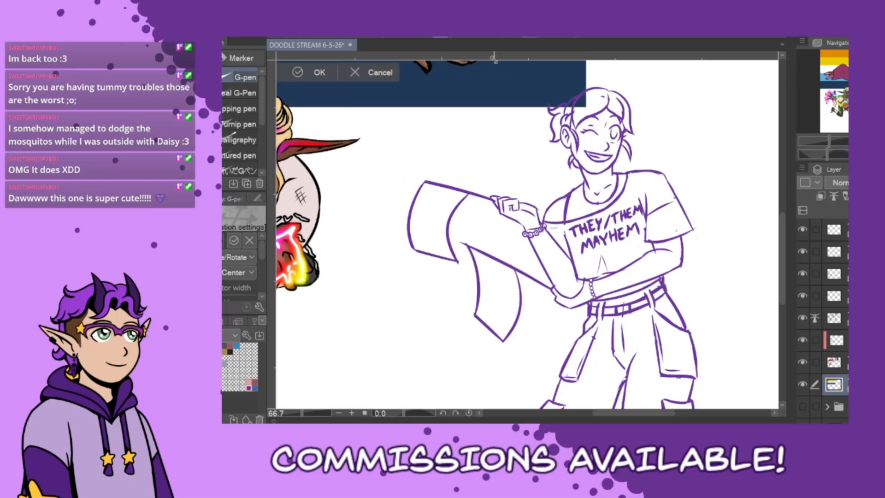
scroll(565, 276, down, 1)
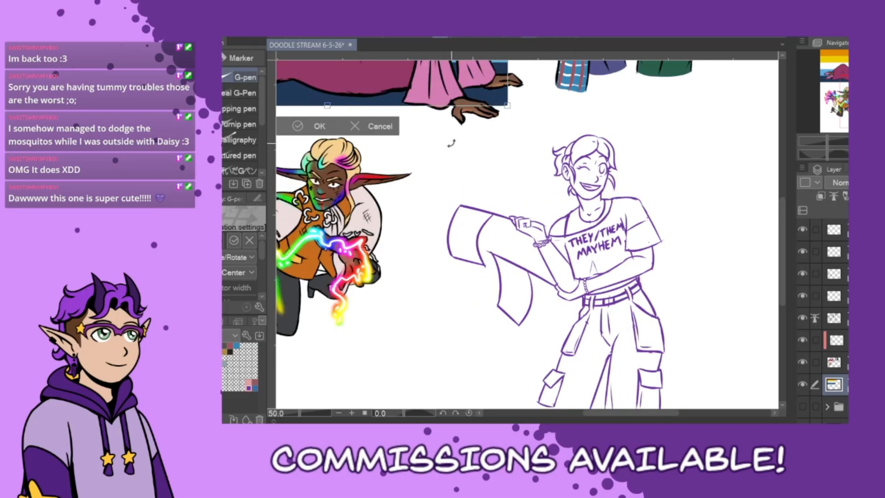
drag(402, 105, 477, 390)
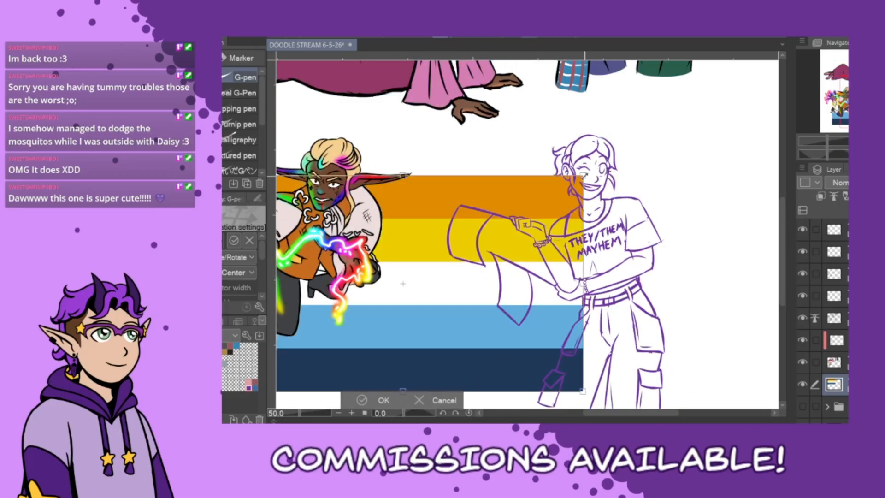
drag(584, 176, 409, 280)
drag(375, 353, 759, 192)
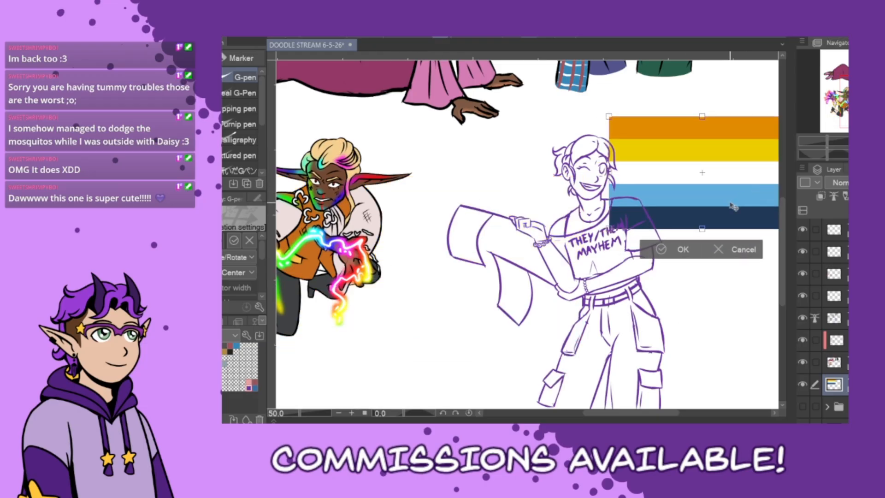
drag(609, 230, 685, 185)
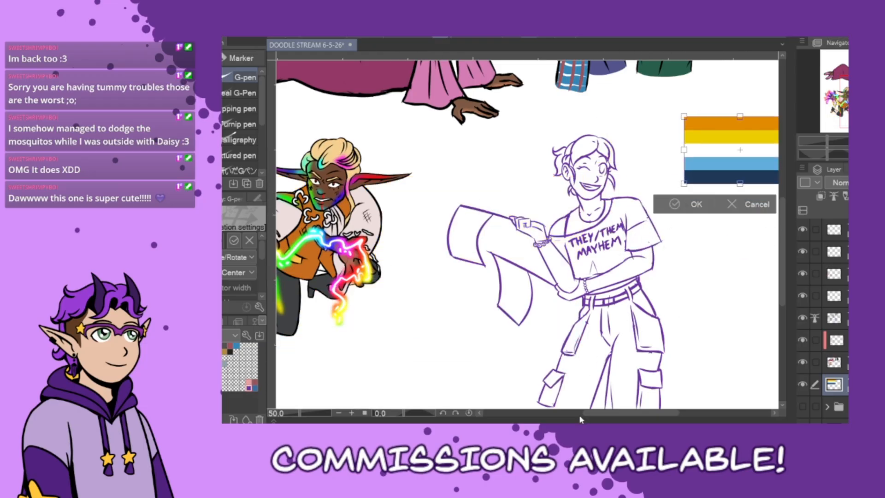
drag(638, 414, 647, 414)
click(670, 204)
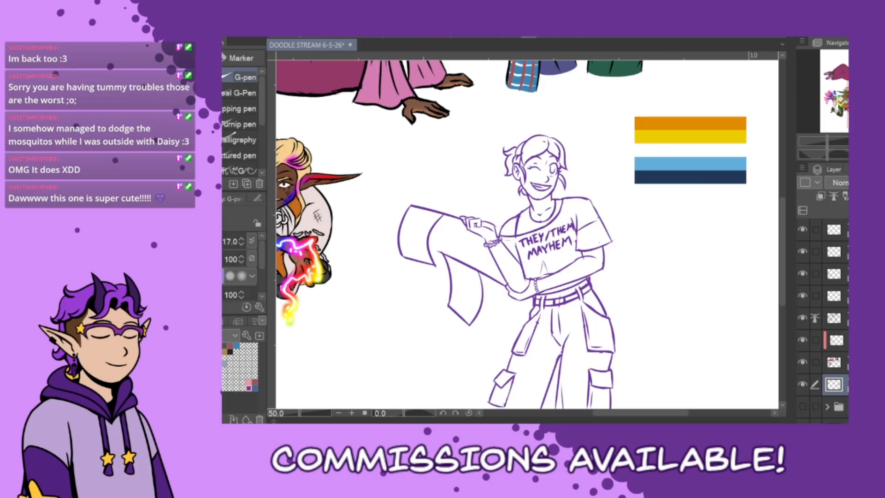
Lasso the whole figure on its sketch layer, recolour its purple lines black with a fill, and clear the selection.
click(833, 318)
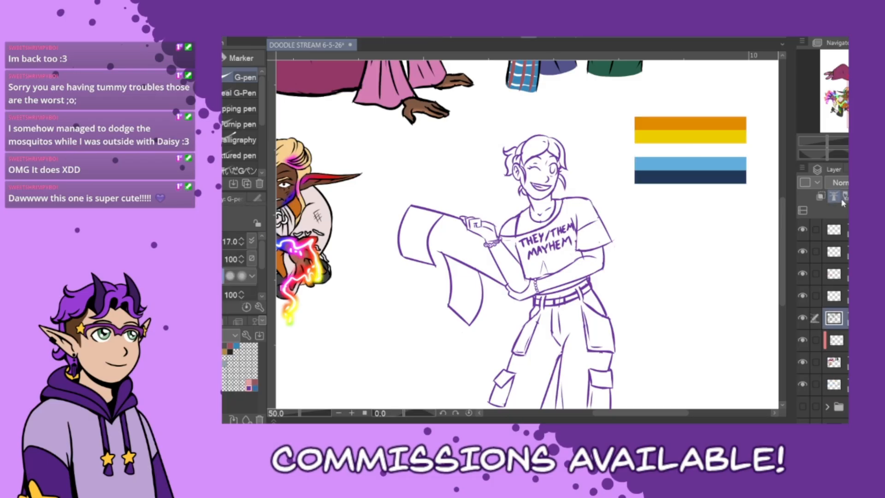
key(m)
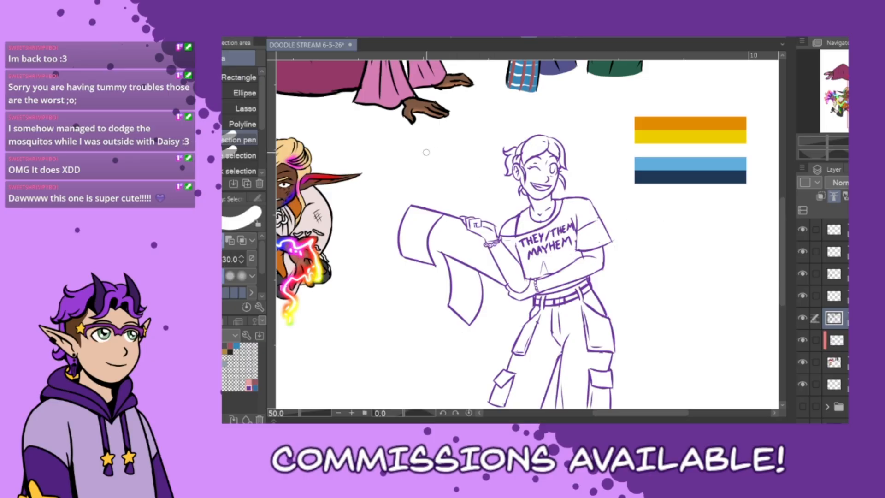
click(237, 93)
click(244, 106)
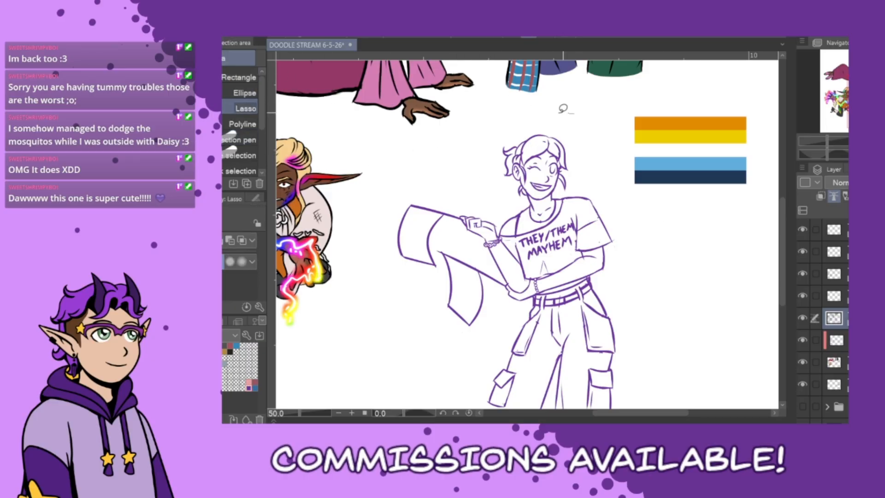
mouse_move(558, 113)
mouse_down()
mouse_move(390, 362)
mouse_move(672, 294)
mouse_move(667, 38)
mouse_up()
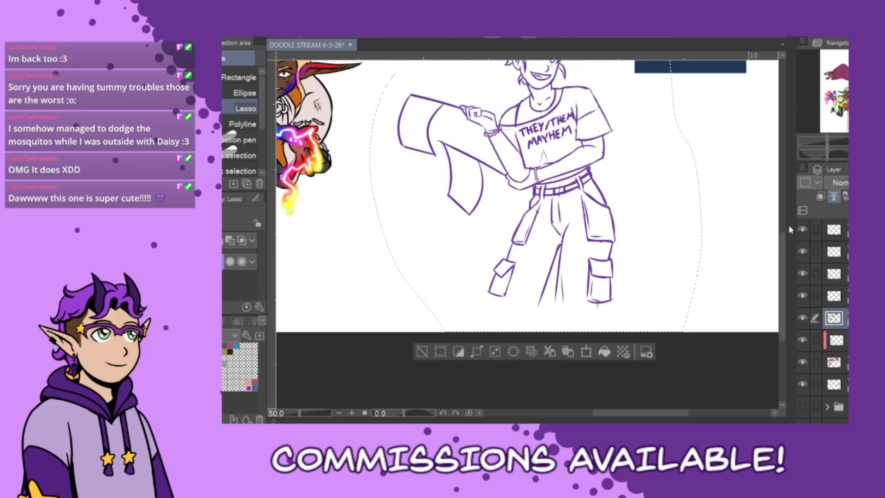
drag(783, 286, 785, 265)
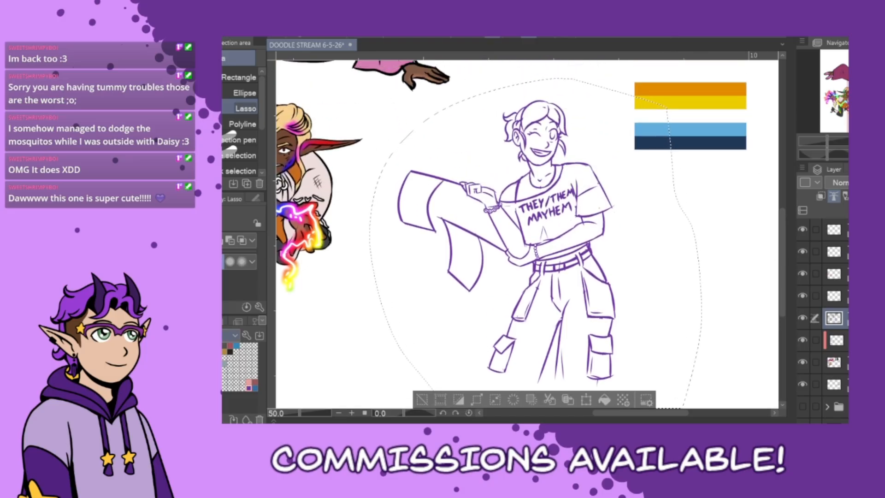
click(172, 321)
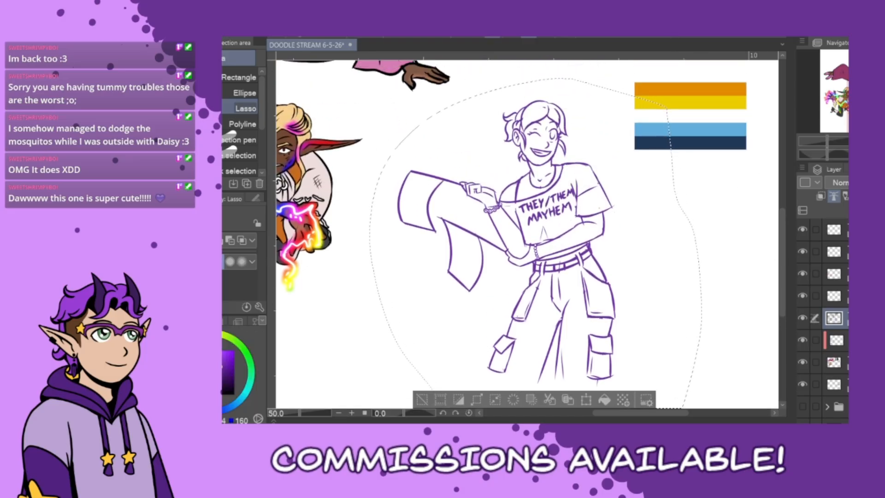
click(227, 393)
click(606, 400)
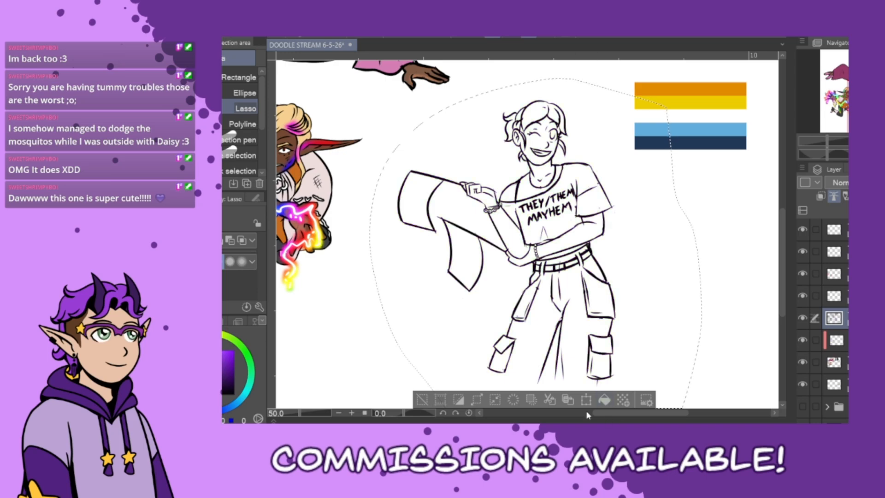
click(426, 400)
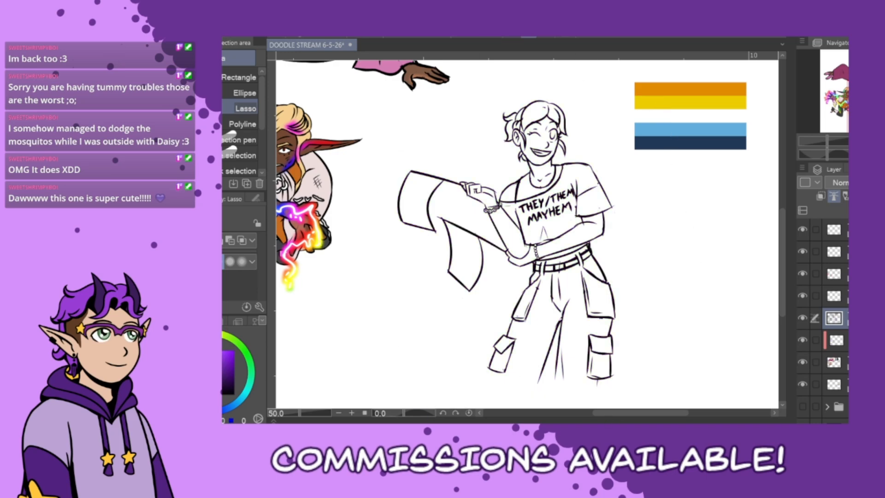
Fill the figure's face and ear with a tan skin tone on the coloured doodles' layer.
click(834, 362)
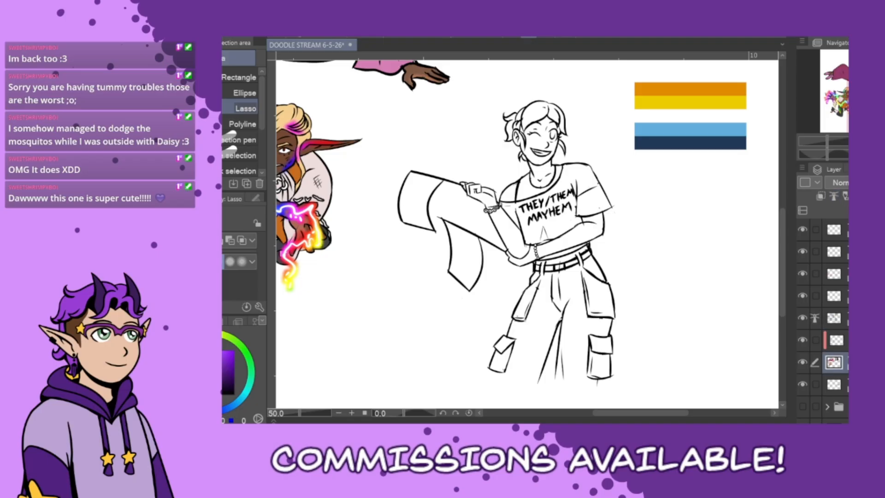
click(219, 322)
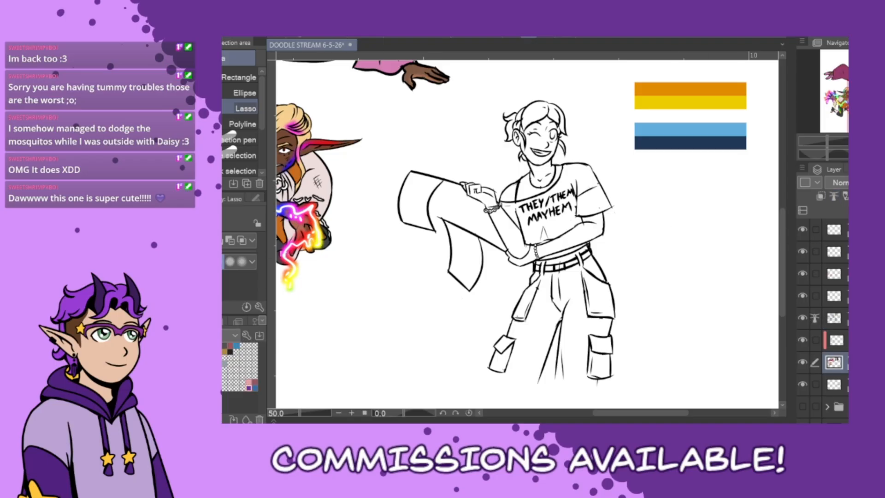
key(g)
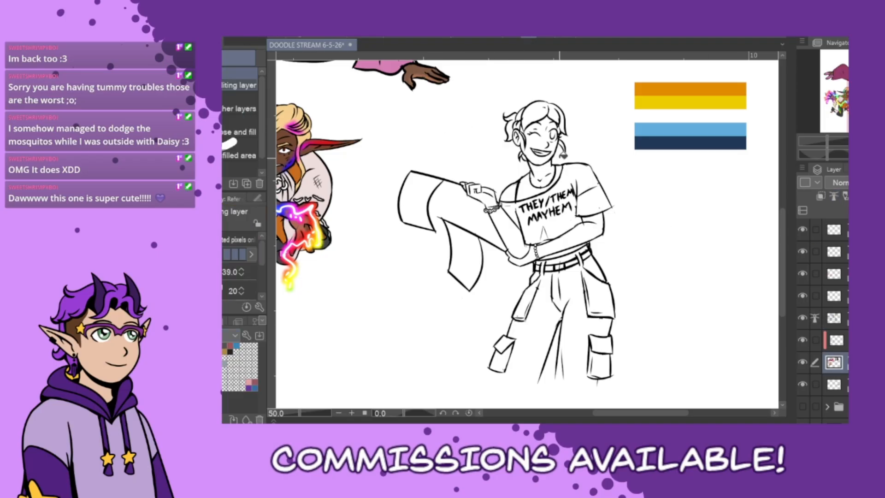
click(542, 157)
click(544, 143)
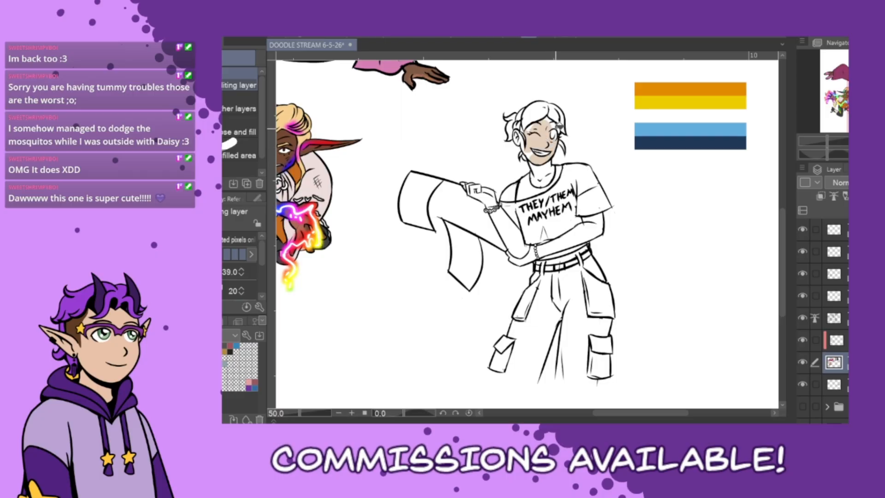
click(551, 122)
click(522, 139)
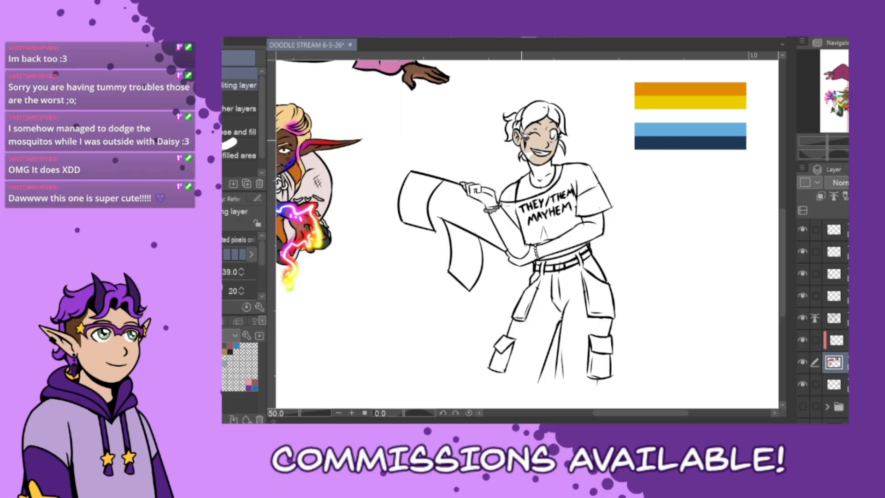
Fill the figure's neck, bare shoulder, both arms and hands with the tan skin tone on the colour layer.
click(540, 174)
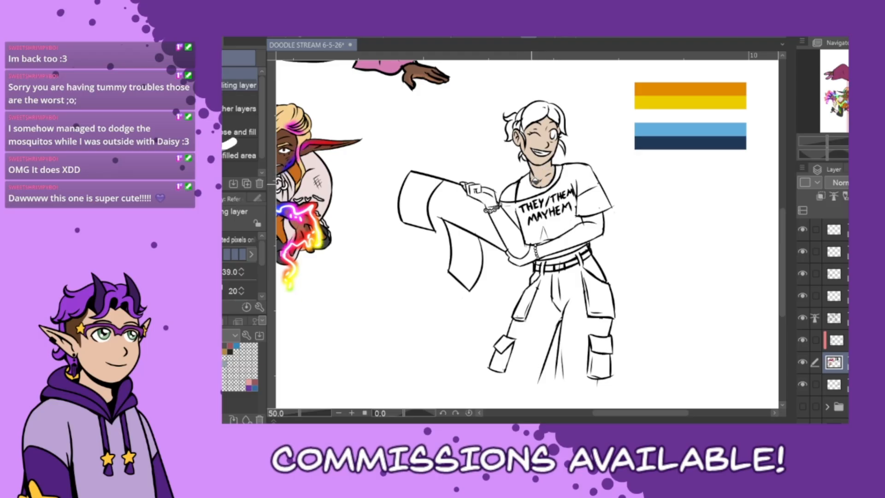
click(512, 192)
click(516, 236)
click(492, 198)
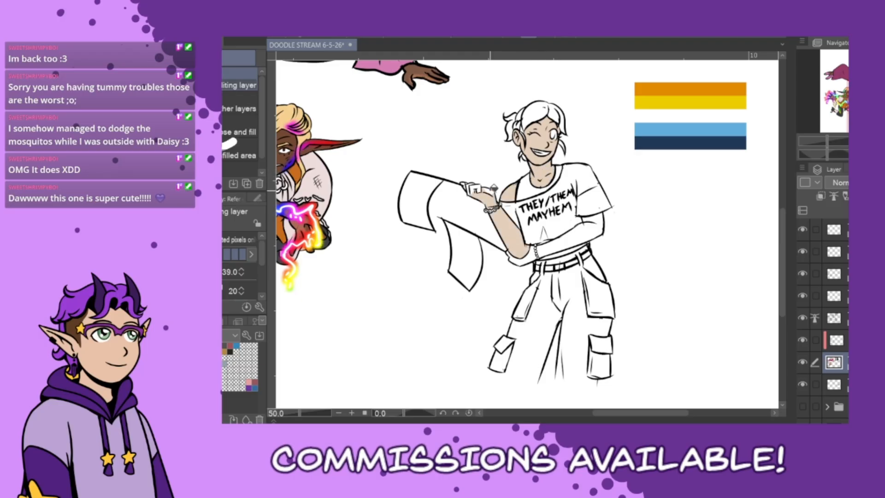
click(475, 185)
key(p)
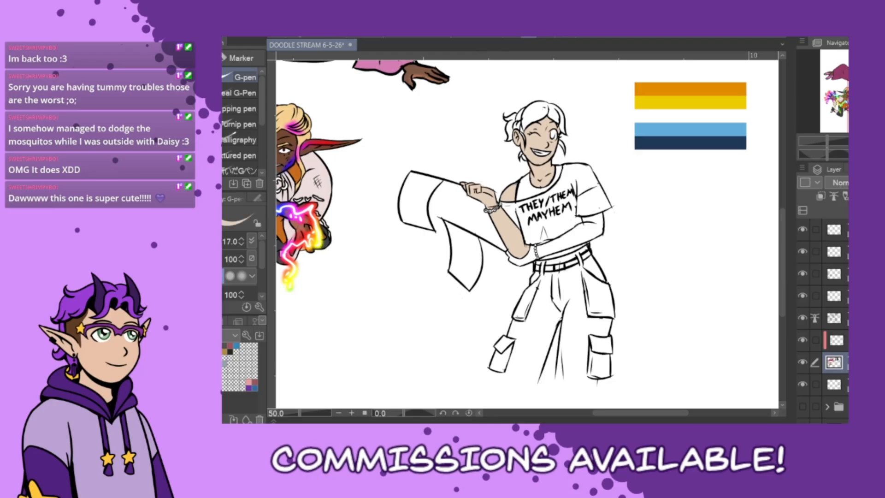
key(g)
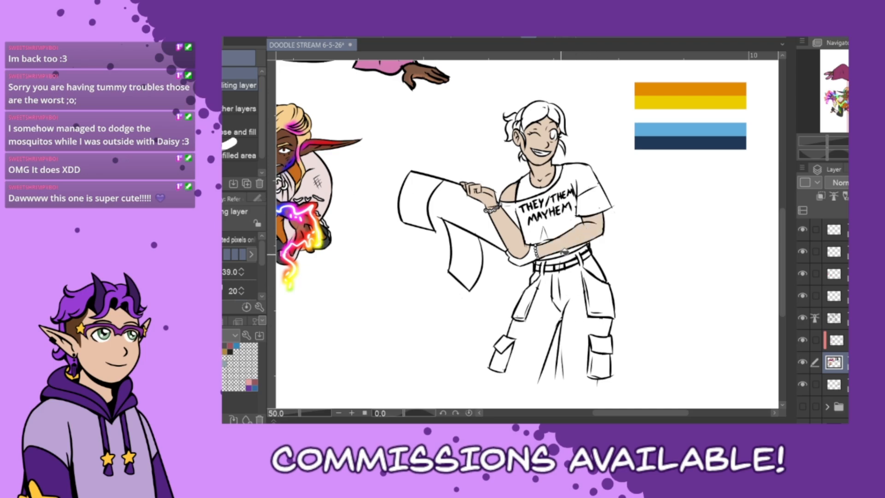
click(524, 262)
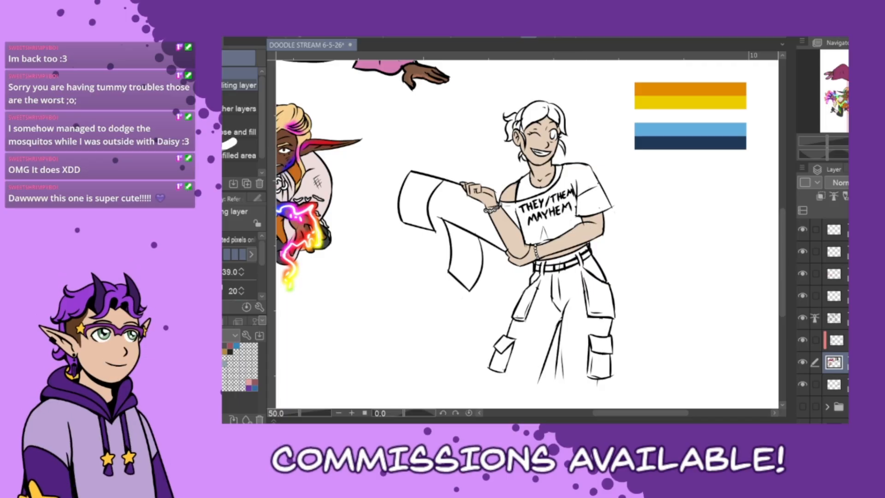
Sample the face's skin tone and paint over the white of the open eye with the G-pen on the colour layer.
click(834, 296)
click(834, 318)
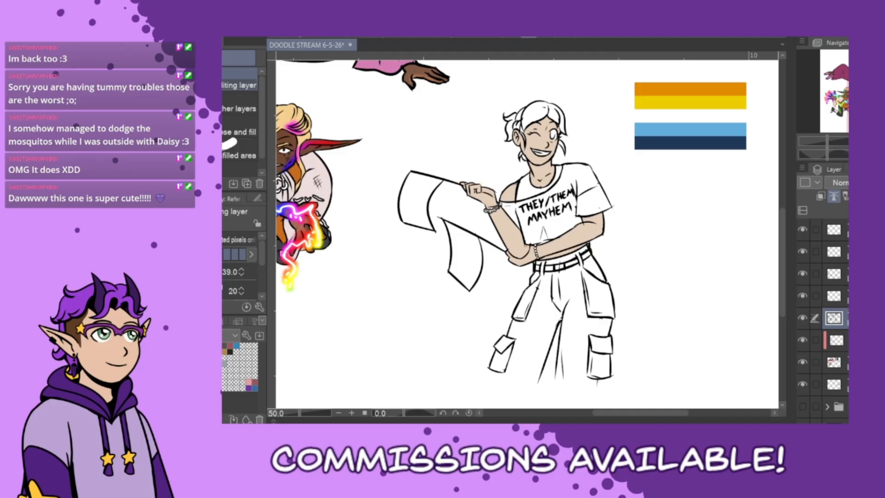
click(185, 321)
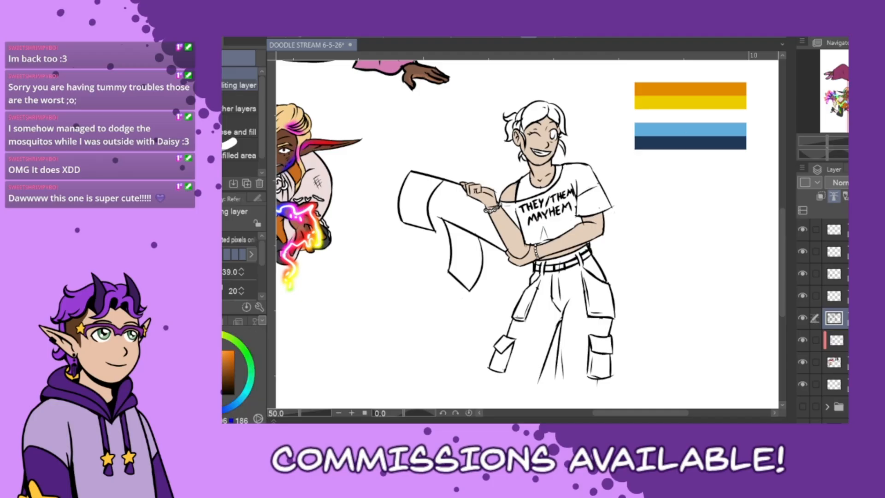
scroll(515, 132, up, 3)
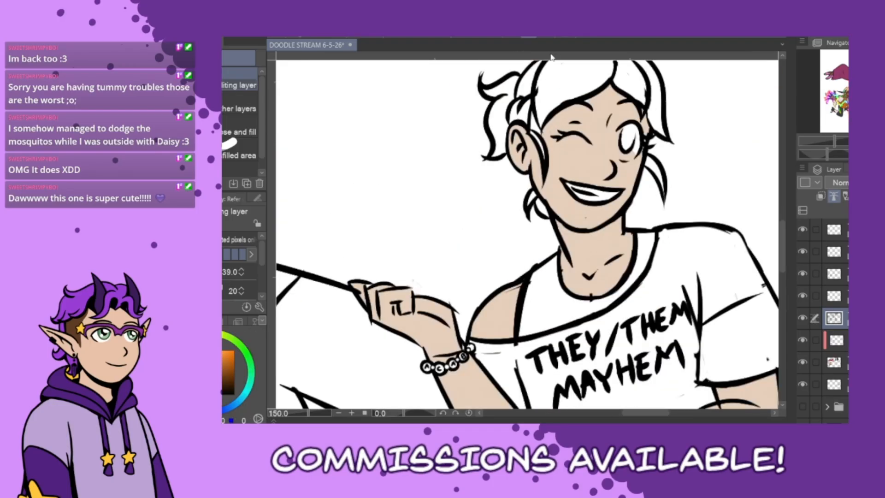
key(p)
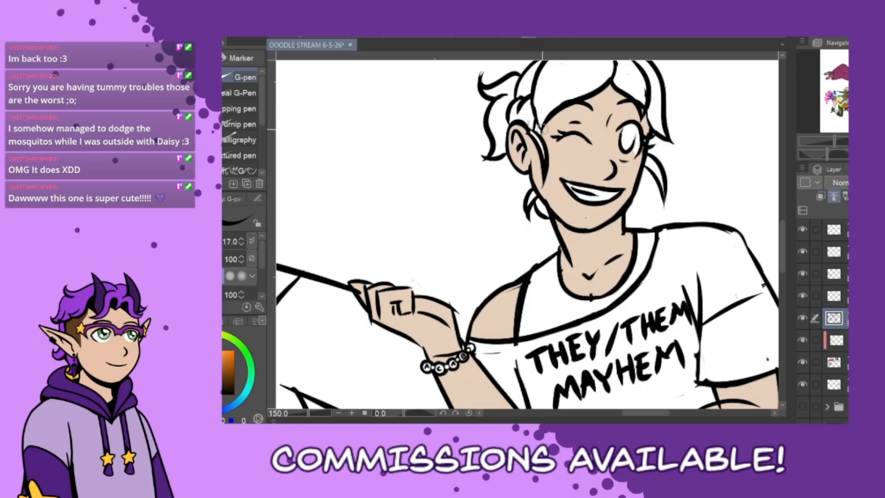
alt+click(589, 159)
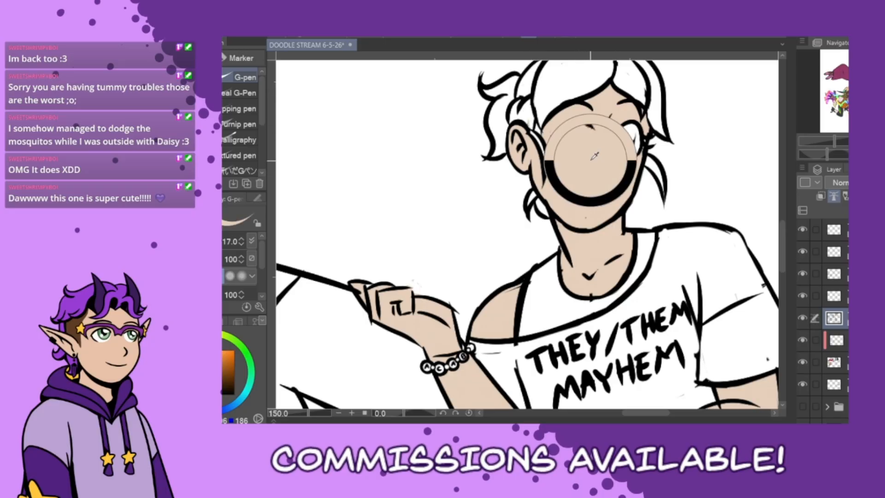
click(836, 362)
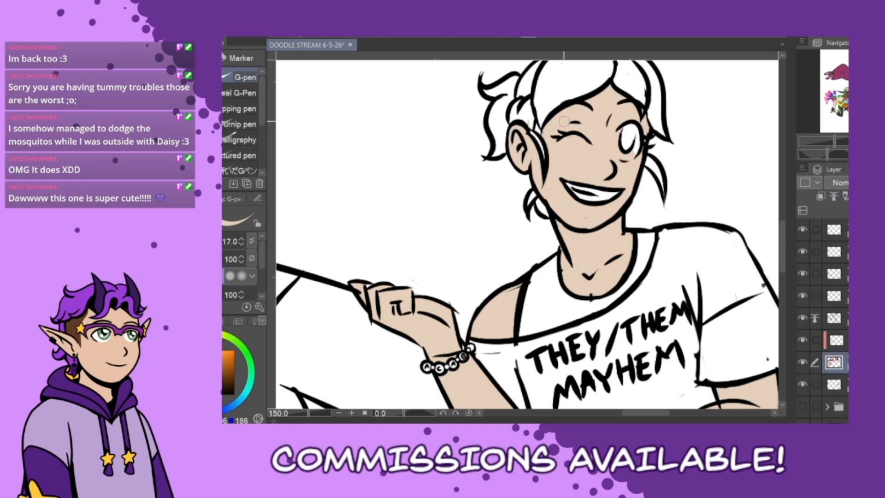
mouse_move(642, 129)
mouse_down()
mouse_move(622, 165)
mouse_move(627, 133)
mouse_move(640, 131)
mouse_move(635, 177)
mouse_move(640, 134)
mouse_move(625, 160)
mouse_up()
drag(629, 124, 635, 153)
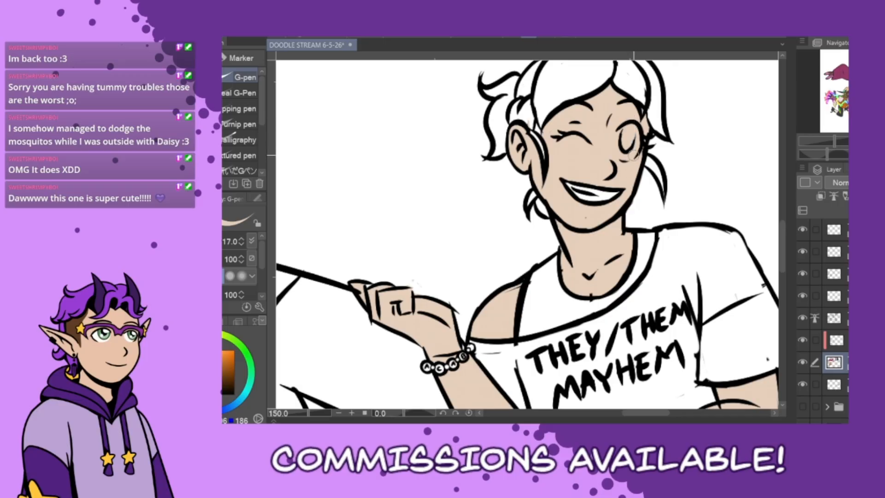
Spray brown freckles over the figure's face, neck, shoulder and arms with the Spray airbrush.
key(bracketright)
key(bracketright)
scroll(622, 200, down, 2)
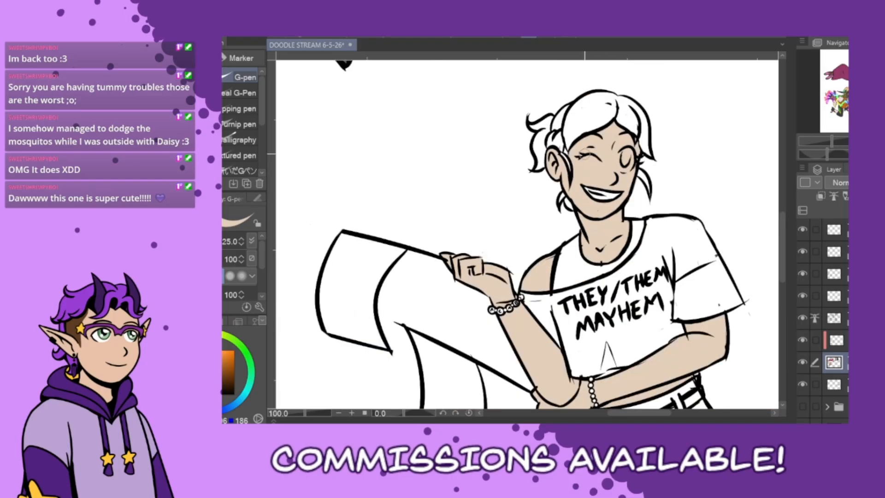
scroll(617, 177, down, 1)
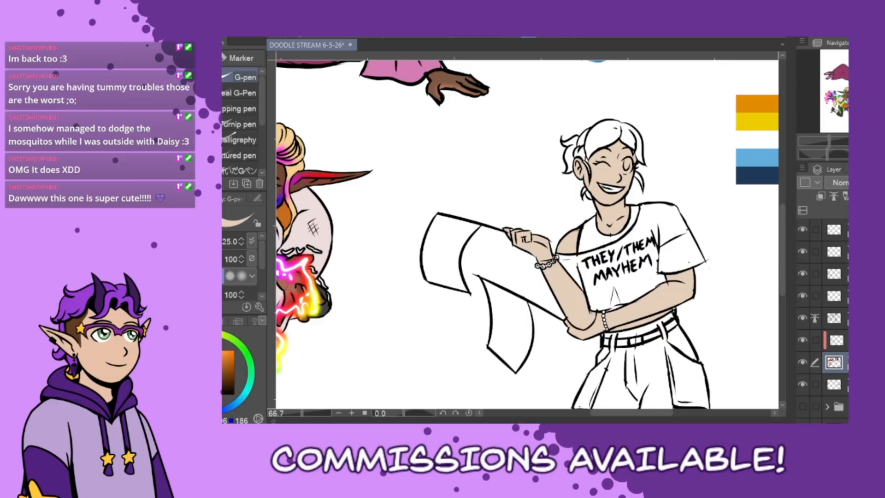
key(g)
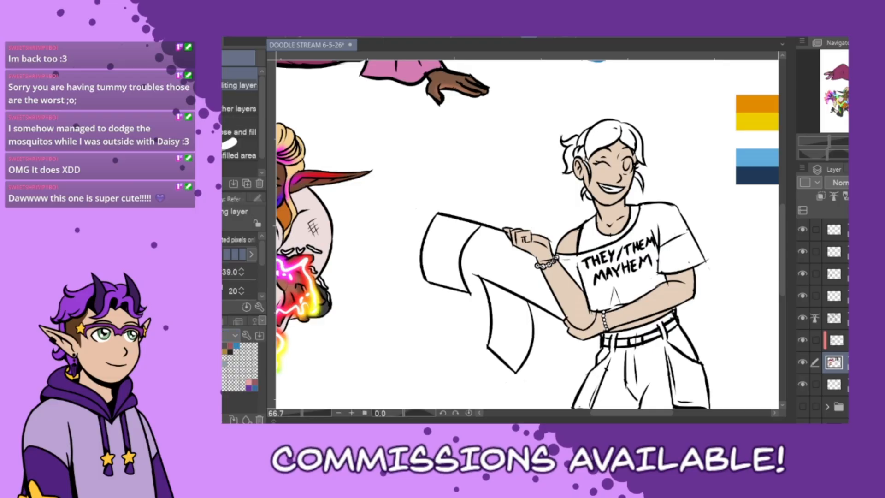
key(b)
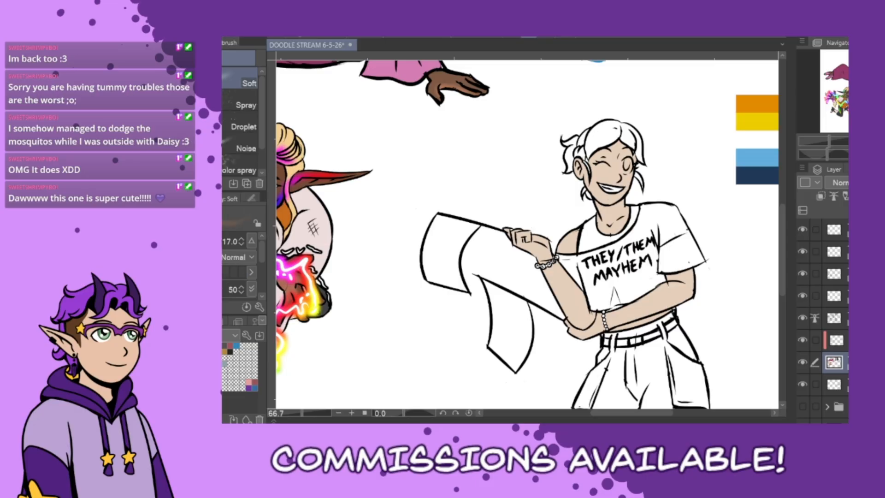
click(230, 108)
mouse_move(503, 201)
mouse_down()
mouse_move(546, 318)
mouse_move(590, 346)
mouse_move(641, 151)
mouse_move(599, 315)
mouse_move(610, 119)
mouse_move(668, 228)
mouse_move(657, 314)
mouse_move(705, 330)
mouse_up()
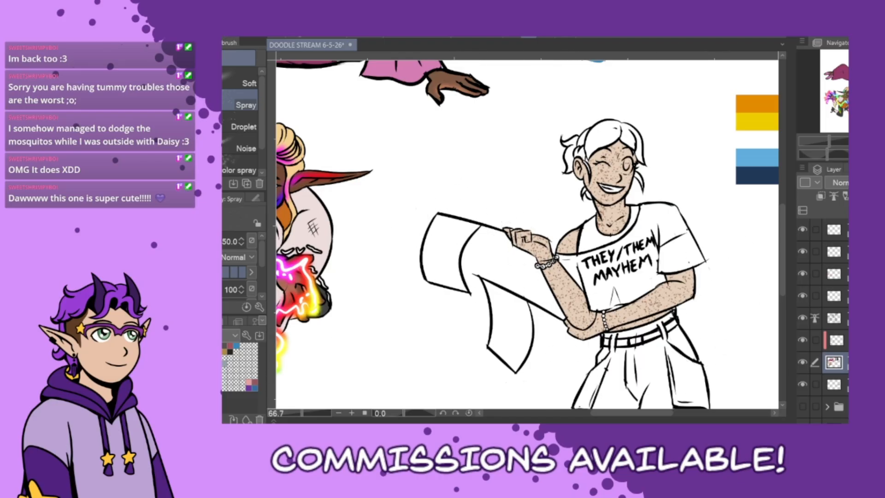
drag(266, 318, 268, 318)
Paint the open eye's eyeball white around the iris with the G-pen at size 25.
key(p)
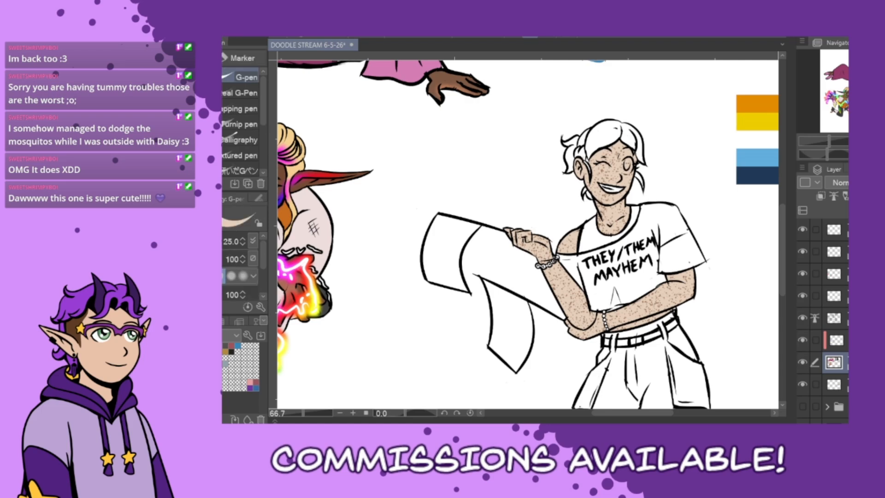
scroll(559, 230, up, 2)
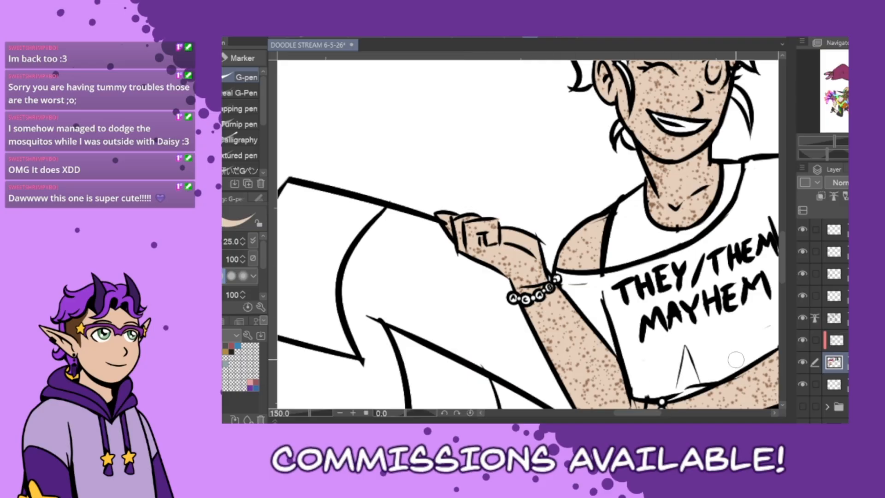
scroll(736, 360, down, 2)
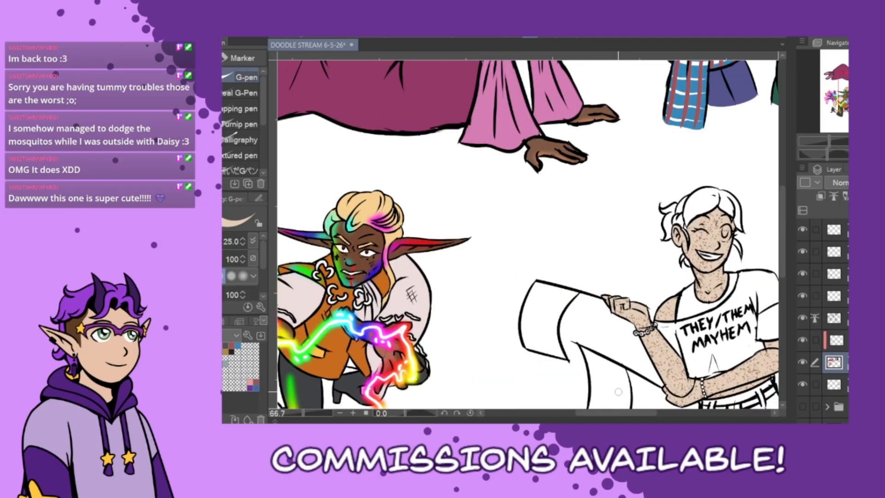
drag(601, 412, 623, 412)
click(223, 321)
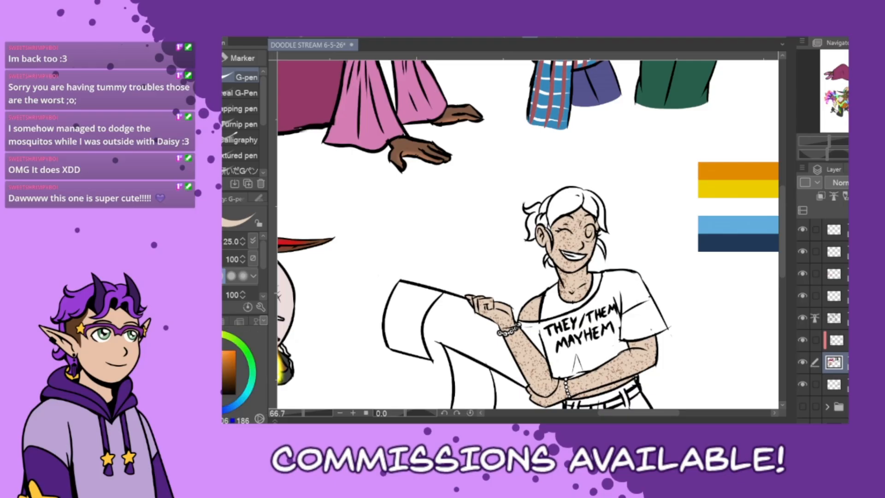
scroll(620, 210, up, 3)
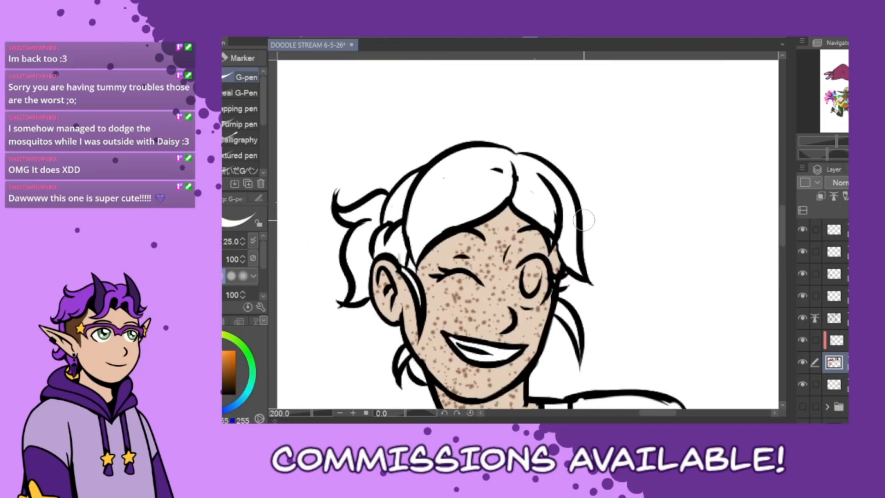
mouse_move(539, 267)
mouse_down()
mouse_move(519, 276)
mouse_move(527, 304)
mouse_move(539, 274)
mouse_move(532, 276)
mouse_move(541, 272)
mouse_move(542, 281)
mouse_up()
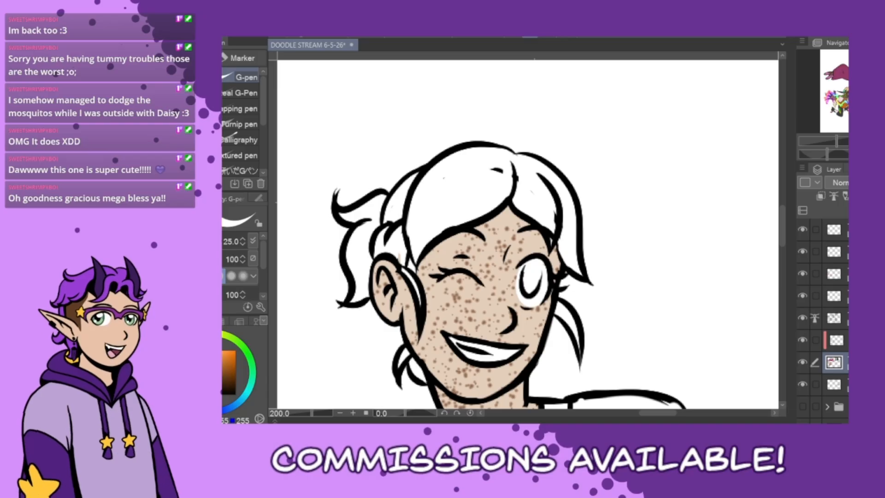
Paint the iris of the open eye in a muted grey-blue from the saved colour swatches.
click(223, 321)
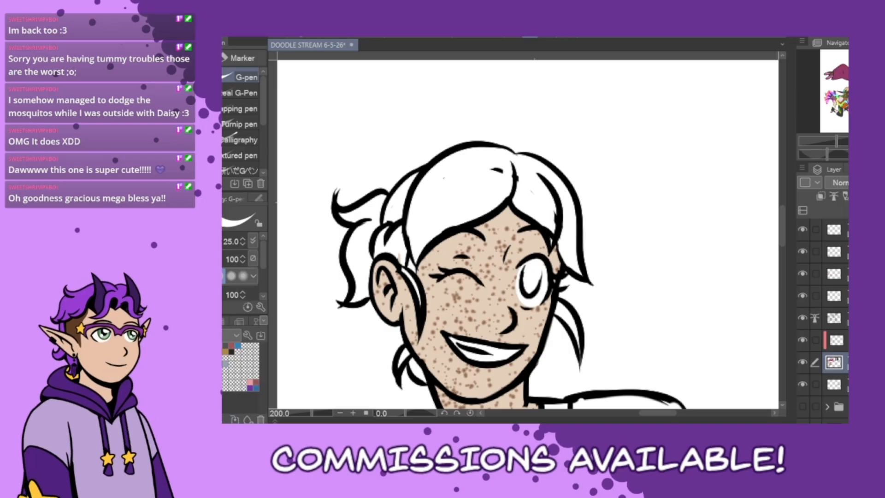
click(238, 346)
mouse_move(531, 274)
mouse_down()
mouse_move(532, 288)
mouse_move(528, 276)
mouse_up()
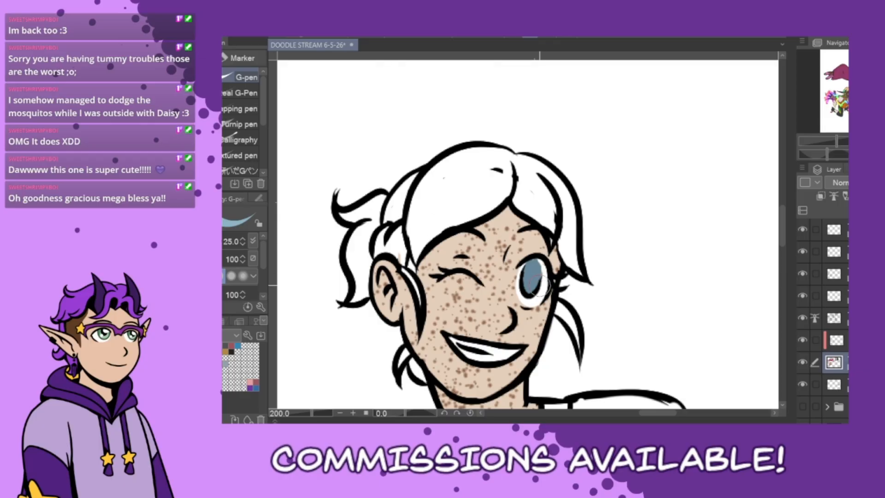
mouse_move(528, 285)
mouse_down()
mouse_move(531, 293)
mouse_move(530, 271)
mouse_up()
Paint a black pupil in the grey-blue iris and add a small white highlight to it.
click(223, 321)
click(223, 393)
key(ctrl+z)
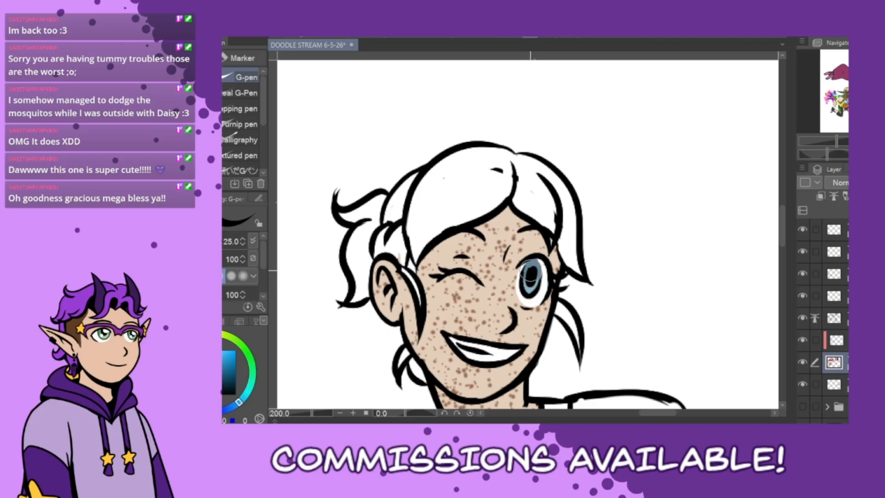
key(x)
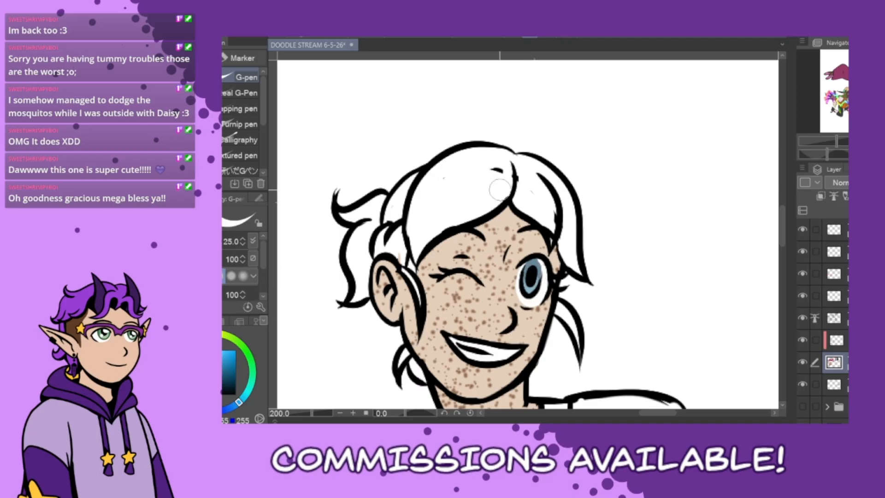
key(ctrl+z)
drag(537, 266, 527, 288)
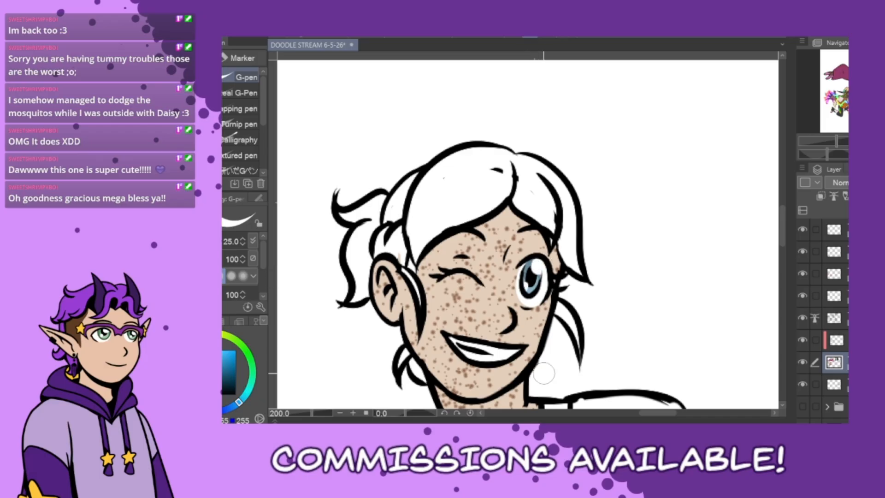
Fill the hair beside the ear, the parted fringe and the long front lock with reddish brown.
key(u)
key(g)
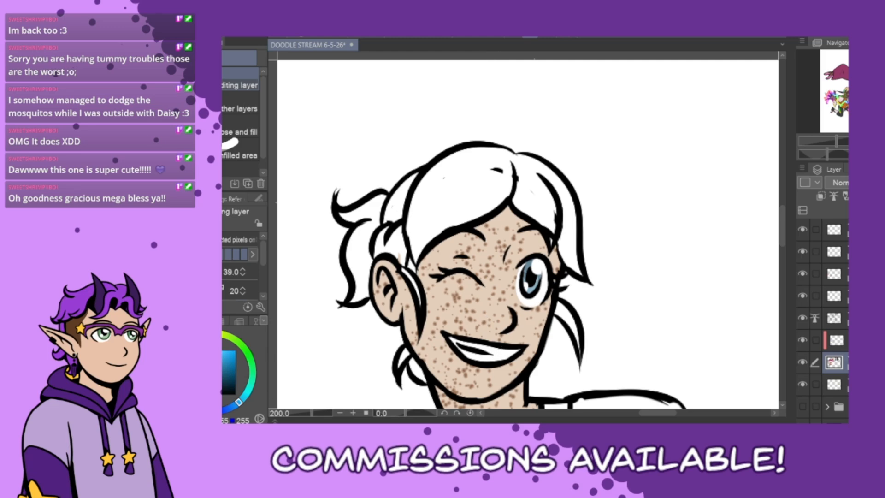
click(207, 322)
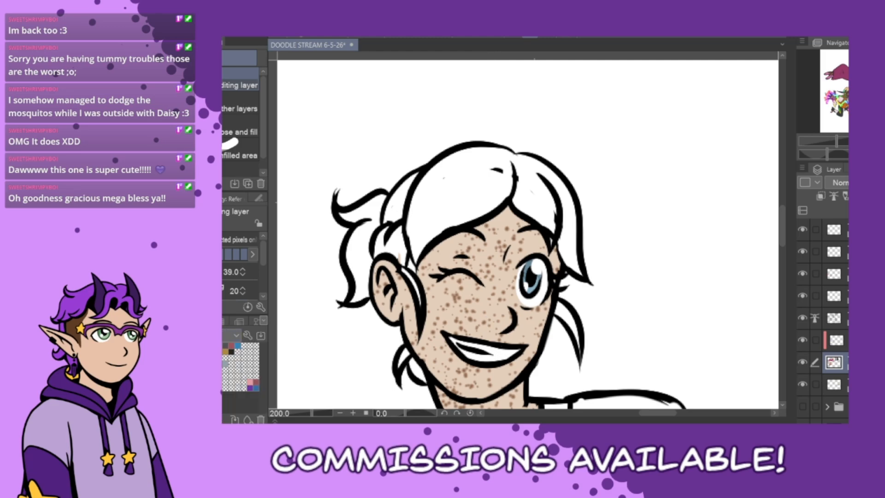
click(407, 246)
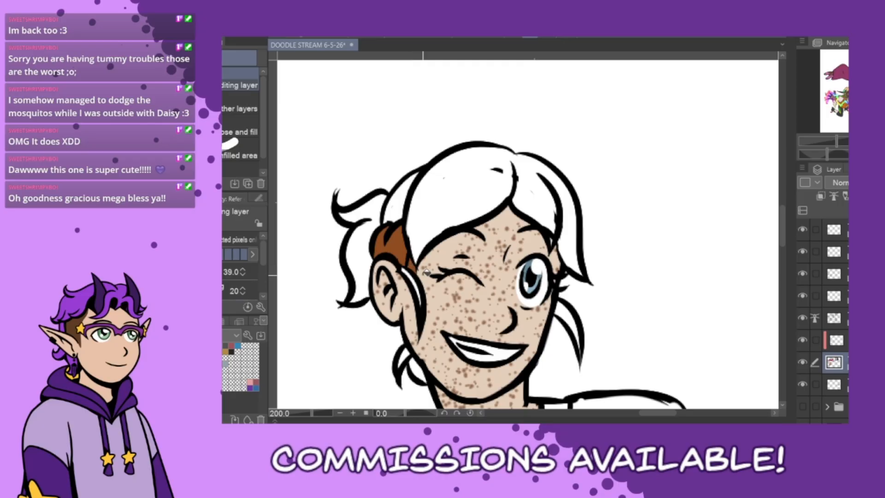
click(438, 223)
click(548, 202)
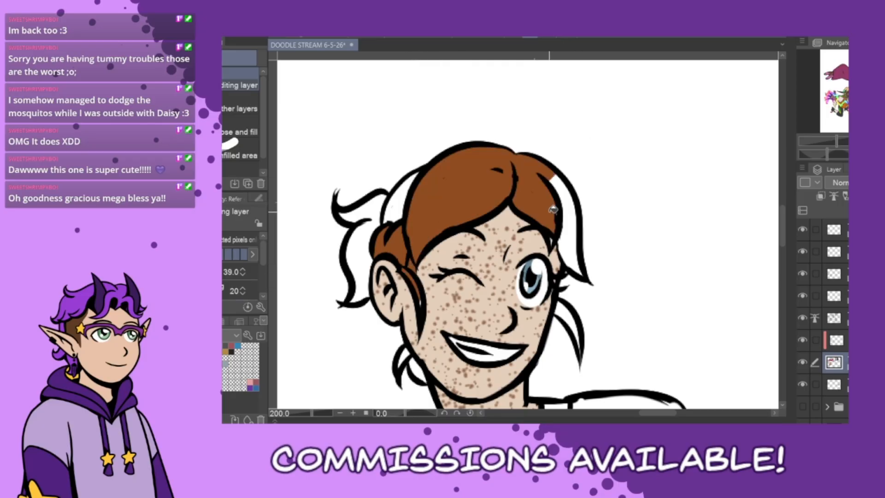
click(575, 243)
Paint the loose strands beside the cheek and below the ear reddish brown with the G-pen.
key(p)
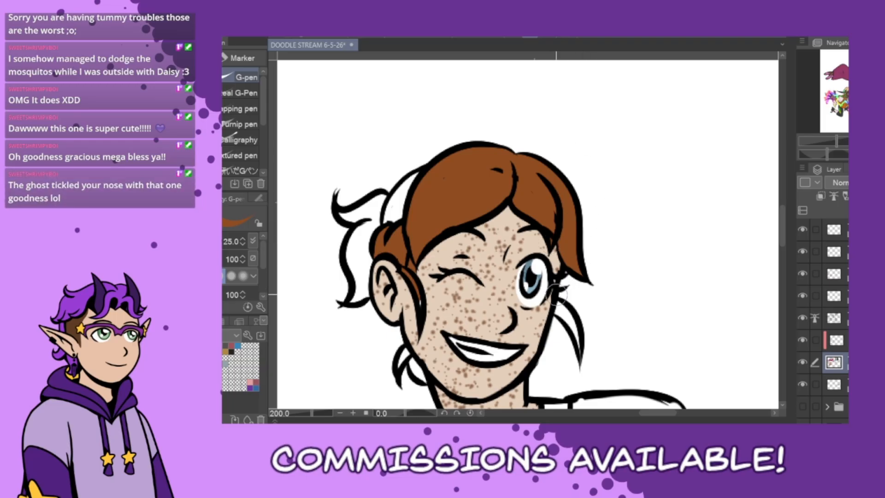
mouse_move(557, 310)
mouse_down()
mouse_move(579, 351)
mouse_move(560, 304)
mouse_move(578, 351)
mouse_move(567, 322)
mouse_up()
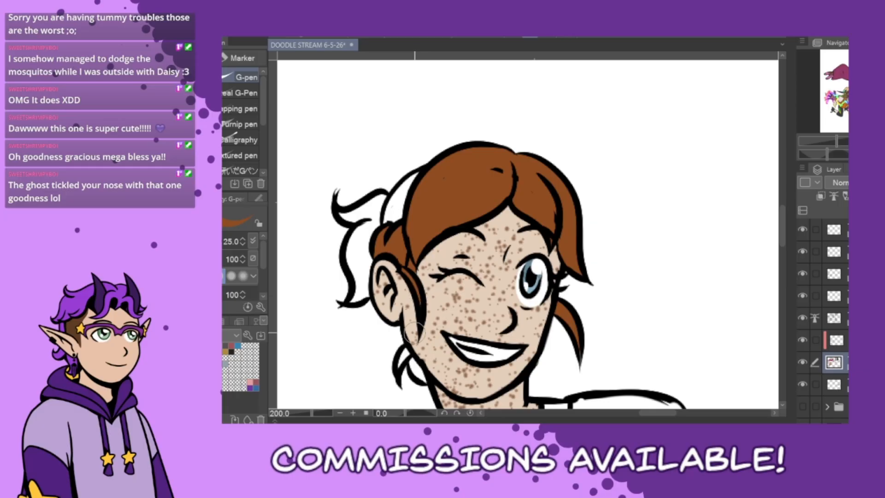
mouse_move(413, 331)
mouse_down()
mouse_move(405, 352)
mouse_move(430, 386)
mouse_move(418, 366)
mouse_move(436, 373)
mouse_move(446, 352)
mouse_move(405, 353)
mouse_move(401, 380)
mouse_move(419, 346)
mouse_move(403, 369)
mouse_up()
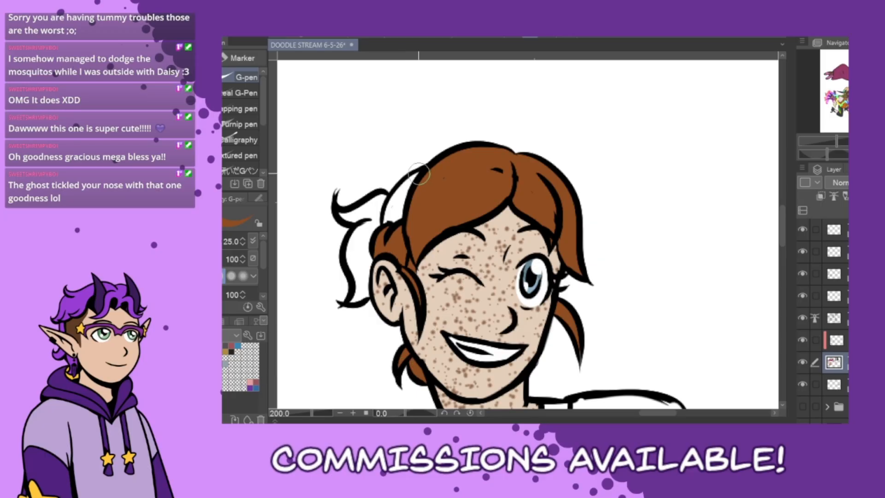
Paint the hair behind the fringe and the flicked ponytail reddish brown with the G-pen.
mouse_move(417, 174)
mouse_down()
mouse_move(382, 226)
mouse_move(418, 185)
mouse_move(392, 208)
mouse_move(411, 197)
mouse_move(397, 228)
mouse_move(407, 199)
mouse_move(402, 217)
mouse_move(375, 198)
mouse_move(393, 221)
mouse_move(345, 214)
mouse_move(399, 214)
mouse_move(388, 201)
mouse_move(349, 222)
mouse_move(379, 201)
mouse_move(394, 208)
mouse_move(373, 231)
mouse_move(359, 303)
mouse_move(346, 303)
mouse_move(351, 240)
mouse_move(379, 217)
mouse_move(386, 221)
mouse_move(369, 226)
mouse_move(354, 298)
mouse_move(362, 241)
mouse_move(353, 263)
mouse_move(364, 295)
mouse_up()
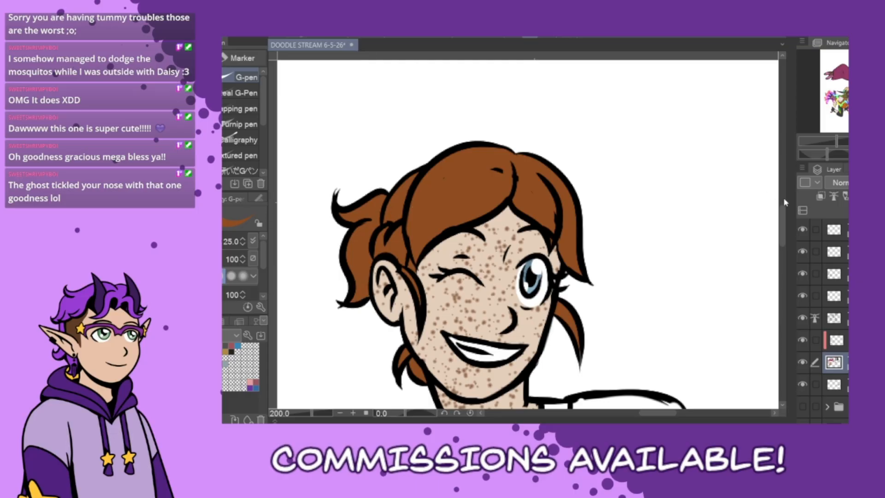
drag(785, 201, 777, 290)
key(ctrl+0)
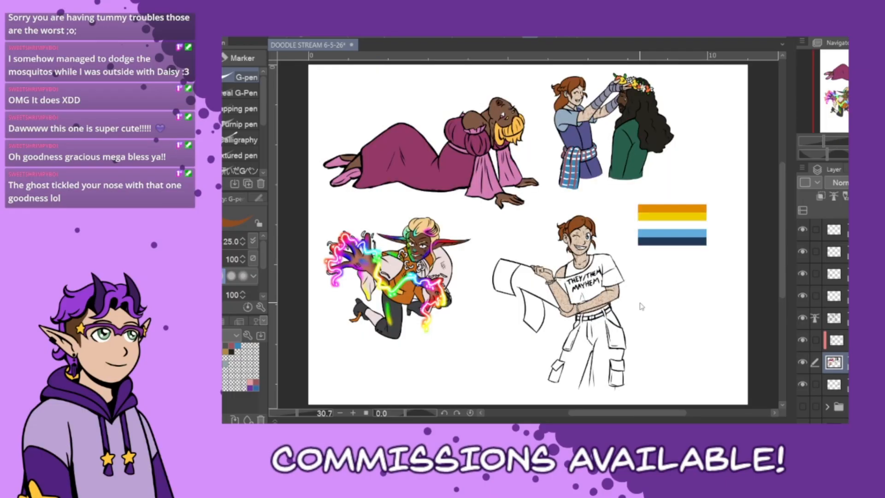
Fill the undershirt at the neckline and the belt segments with dark grey.
scroll(644, 326, up, 2)
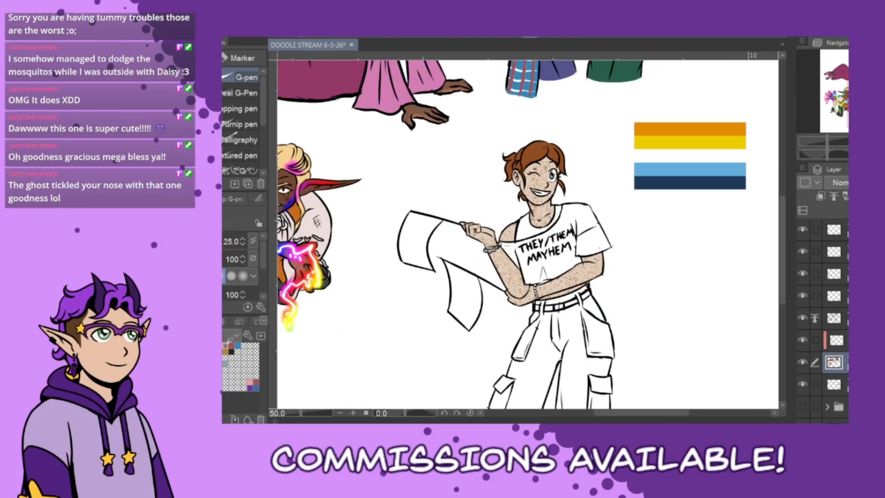
key(g)
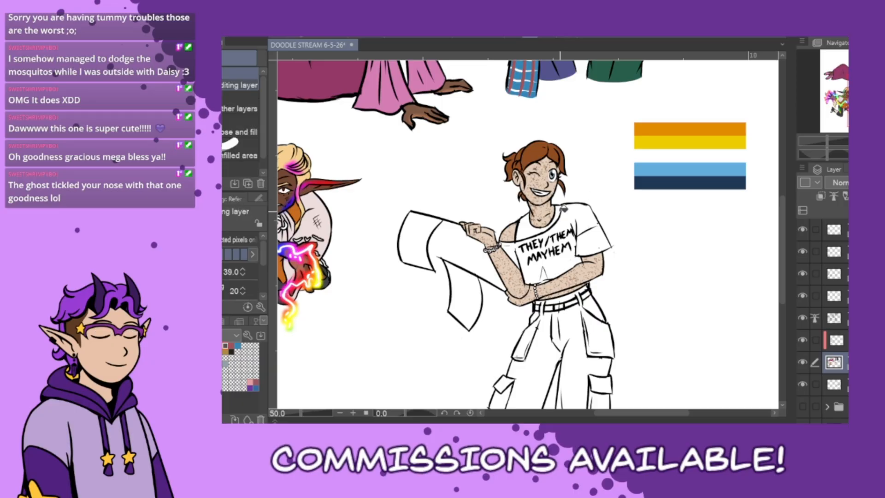
click(535, 227)
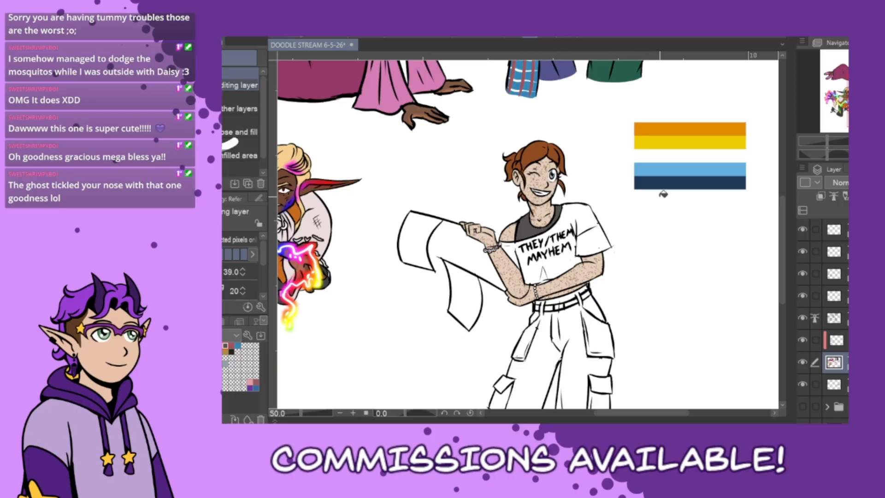
click(573, 303)
click(586, 296)
click(548, 308)
click(537, 308)
Undo the trouser fill that spills across the canvas and close both open leg hems with muted purplish-blue G-pen lines.
click(576, 382)
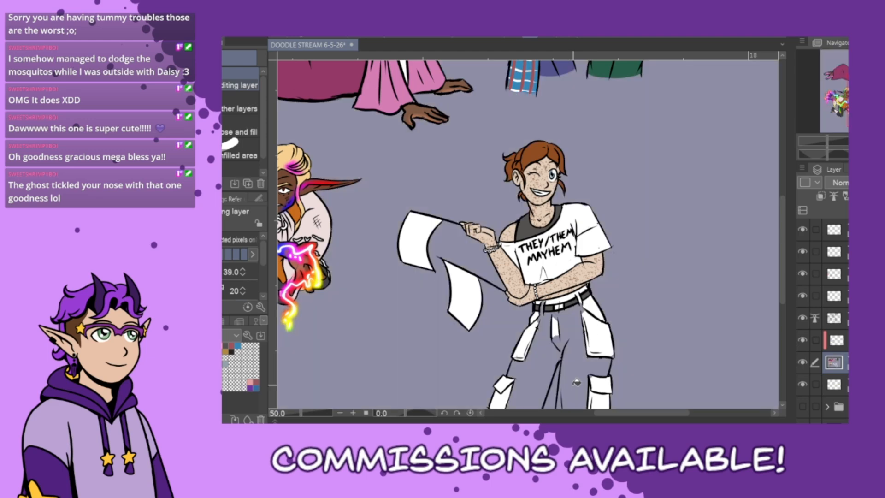
key(ctrl+z)
scroll(576, 382, down, 2)
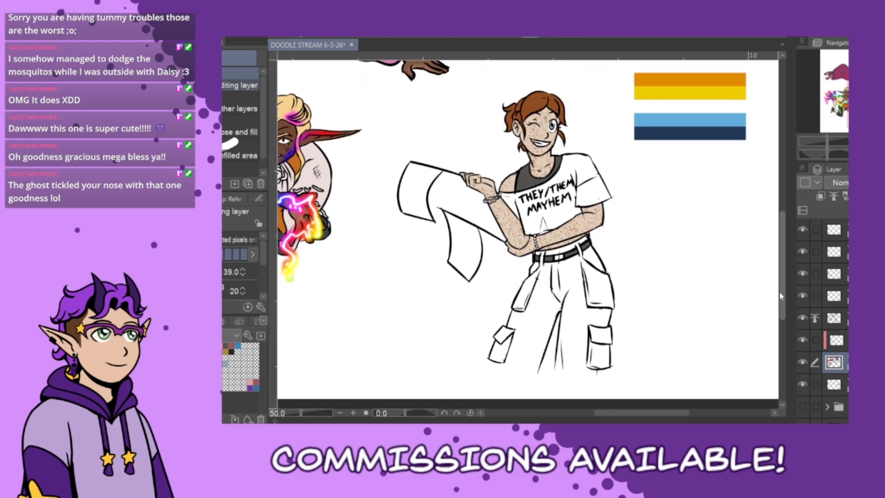
key(p)
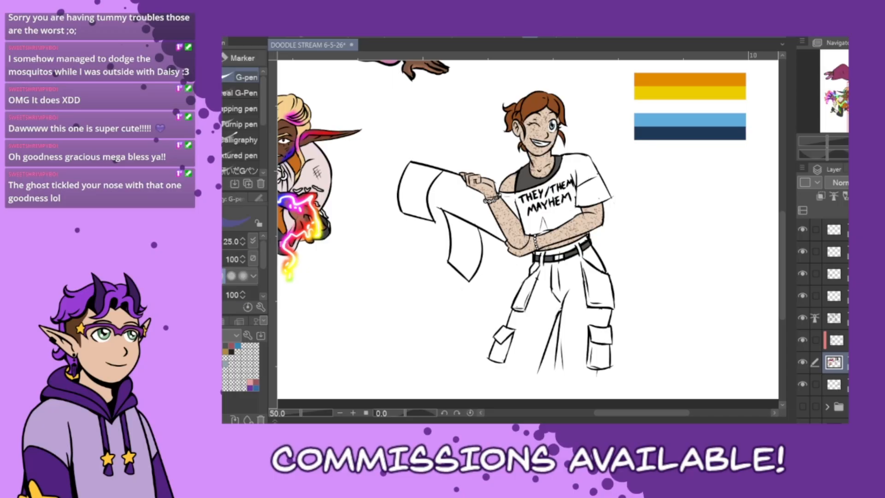
mouse_move(489, 360)
mouse_down()
mouse_move(528, 372)
mouse_move(597, 374)
mouse_up()
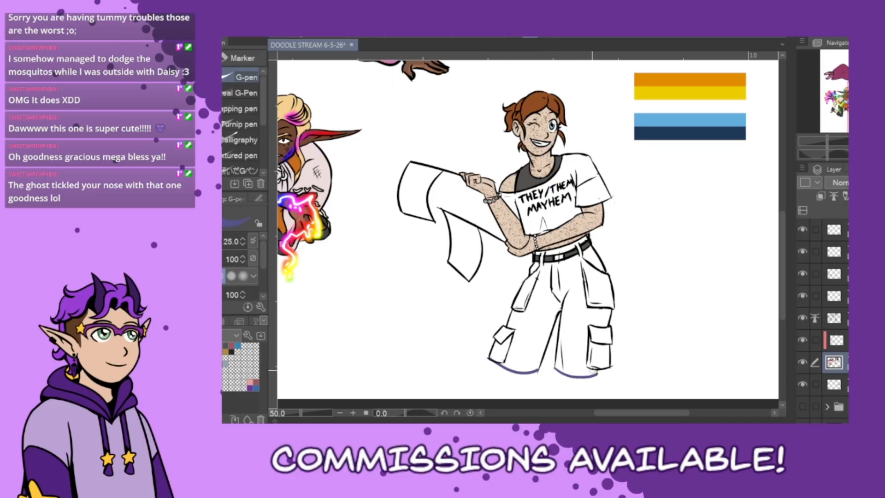
Fill the trouser legs, waistband and cargo pockets with the muted purplish blue.
key(g)
click(519, 354)
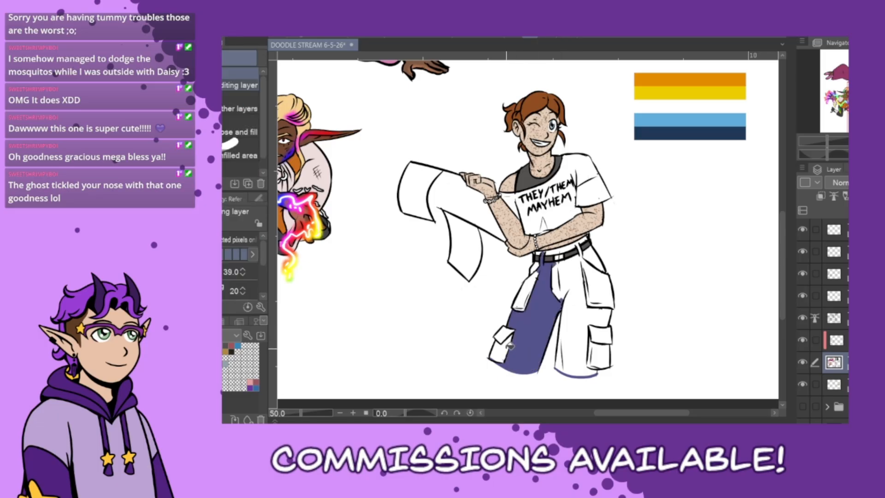
click(528, 295)
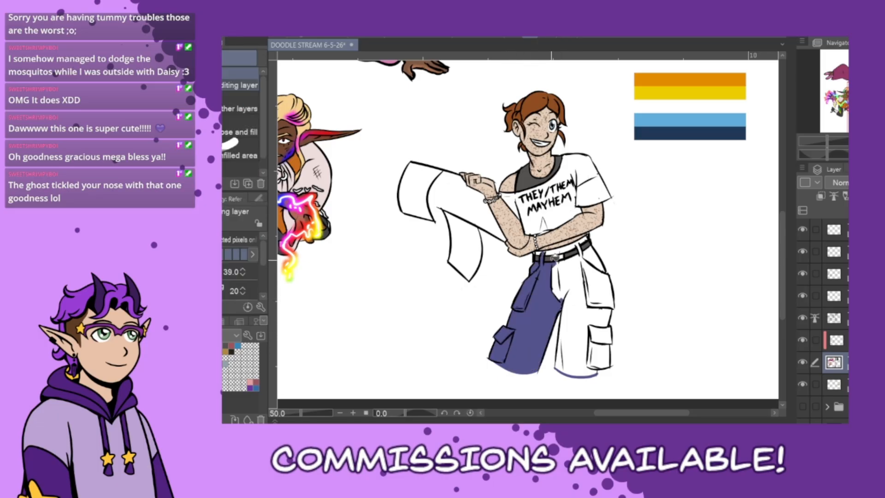
click(544, 253)
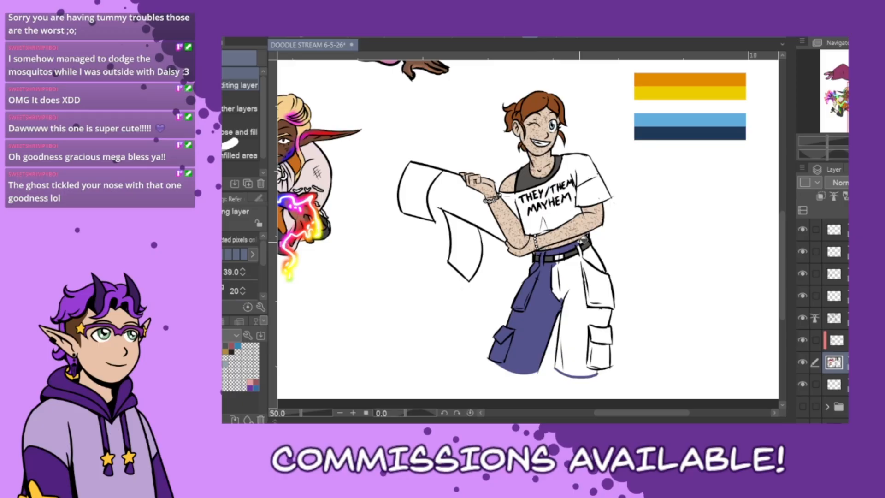
click(584, 252)
click(598, 259)
click(600, 333)
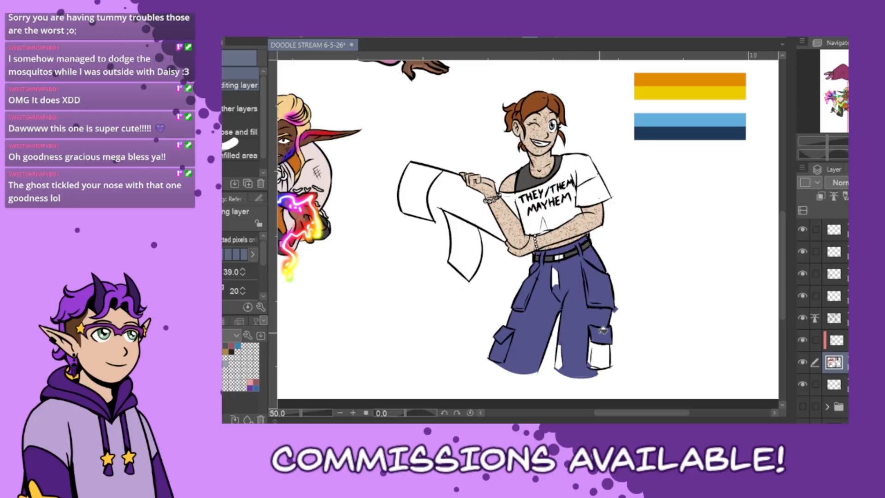
click(599, 355)
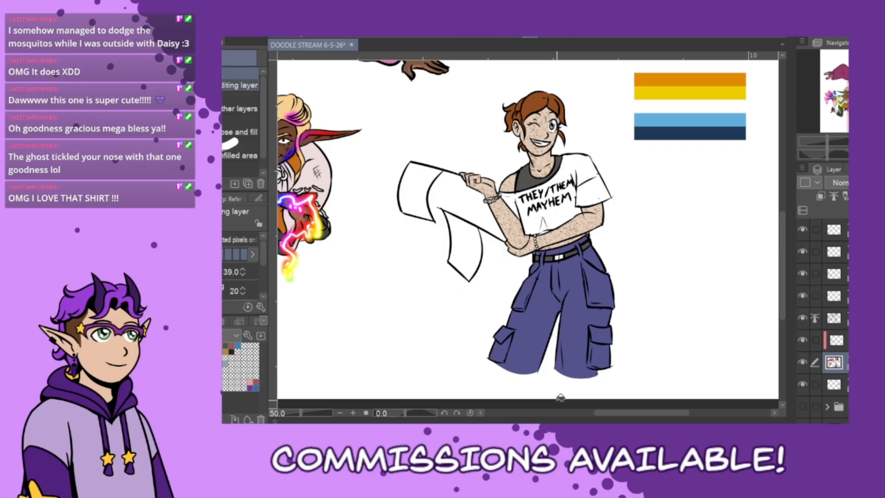
Fill the body, shoulder and sleeve of the lettered shirt with a warm golden yellow.
click(223, 322)
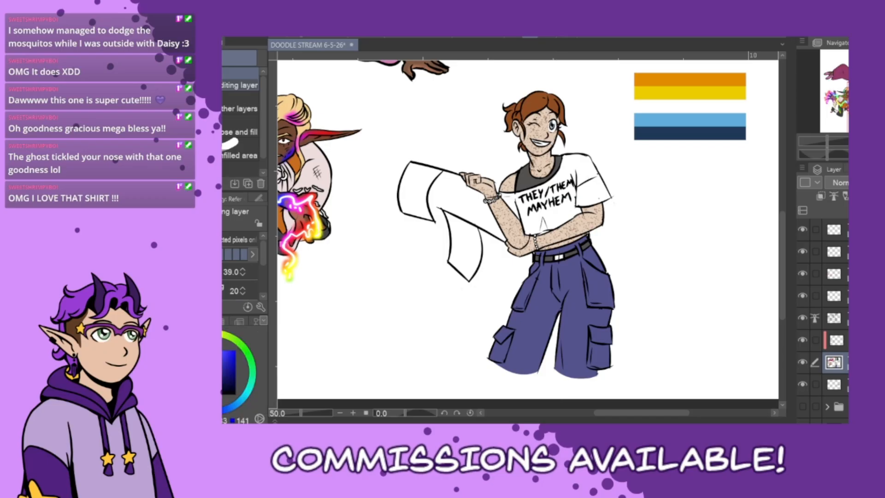
click(221, 333)
click(202, 336)
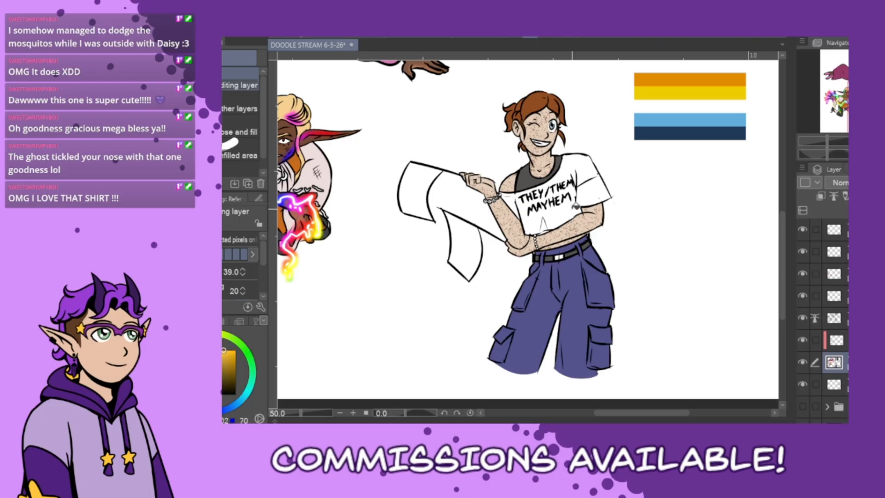
click(571, 209)
click(586, 194)
click(581, 171)
click(555, 194)
click(537, 200)
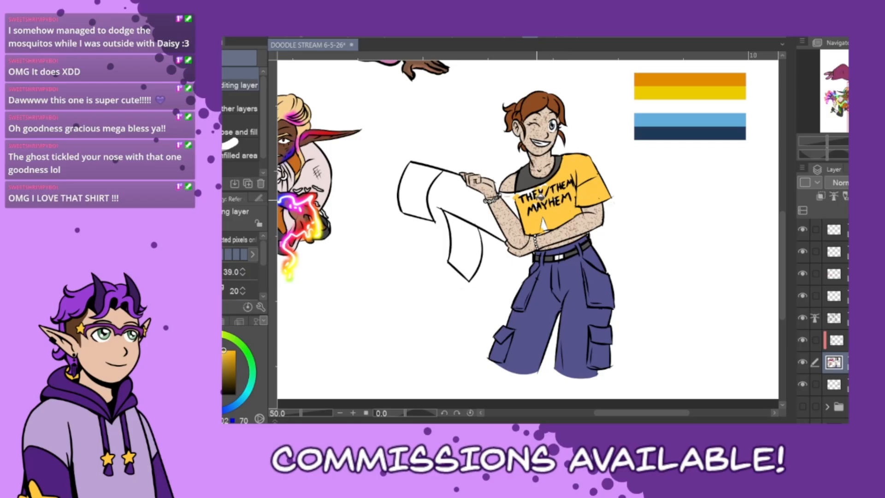
click(512, 198)
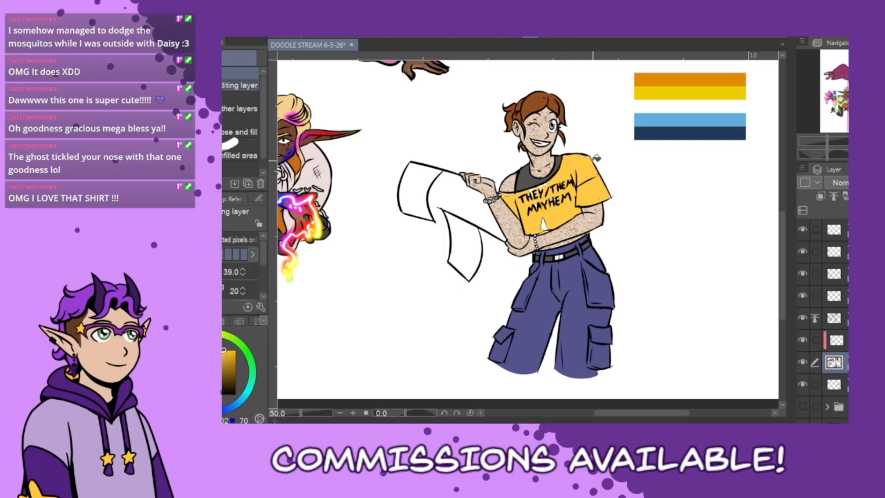
Cover the white gap at the shirt's hem with yellow using the G-pen at size 50, and paint the lower sleeve white.
key(p)
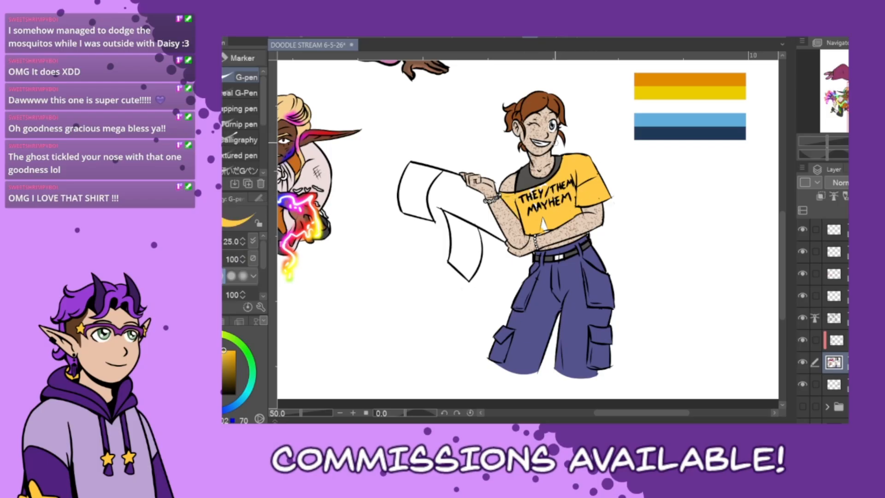
key(bracketright)
key(bracketright)
alt+click(559, 235)
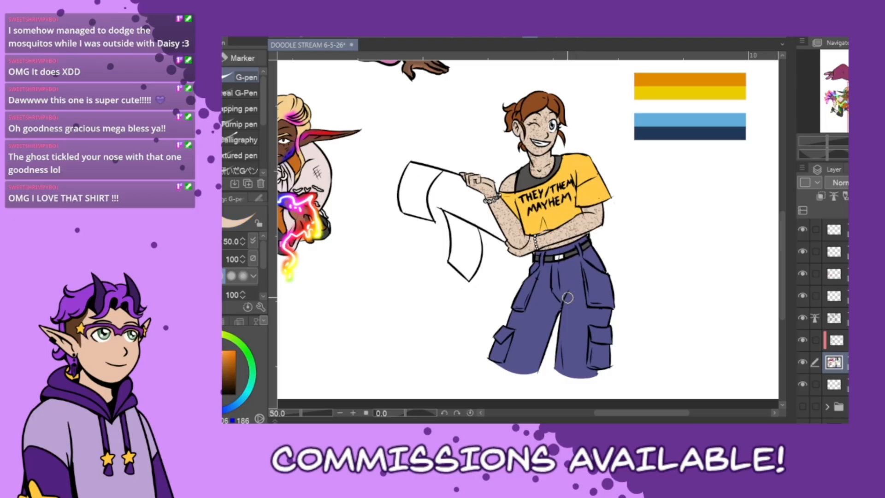
alt+click(558, 216)
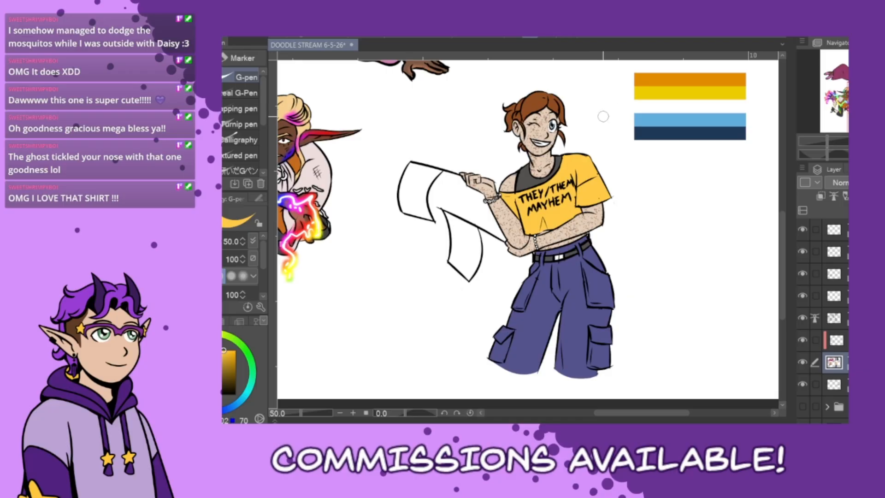
click(194, 351)
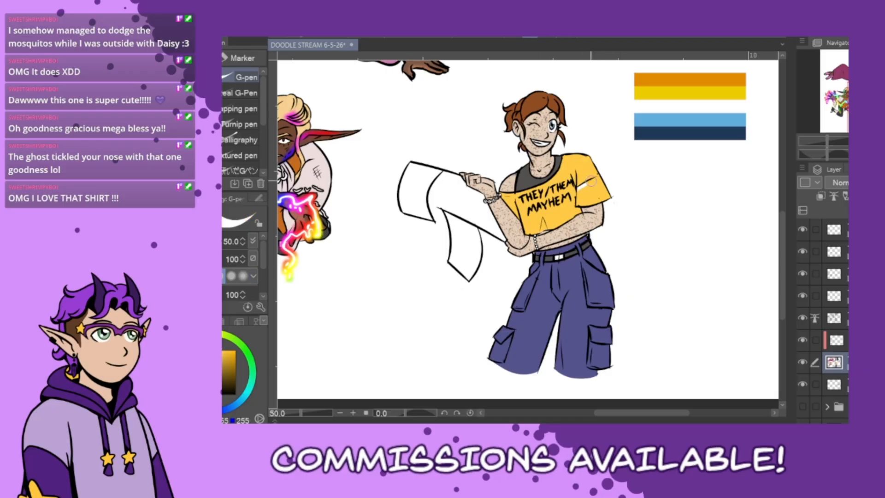
mouse_move(598, 178)
mouse_down()
mouse_move(607, 196)
mouse_move(593, 179)
mouse_move(578, 200)
mouse_move(609, 195)
mouse_move(591, 183)
mouse_move(600, 179)
mouse_move(579, 195)
mouse_move(604, 190)
mouse_up()
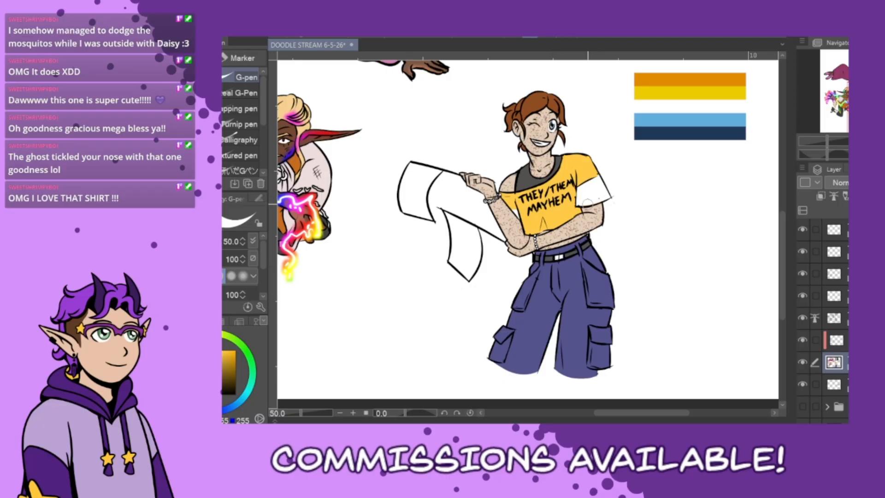
Fill the outer section of the draped flag with orange sampled from the reference stripes.
alt+click(697, 79)
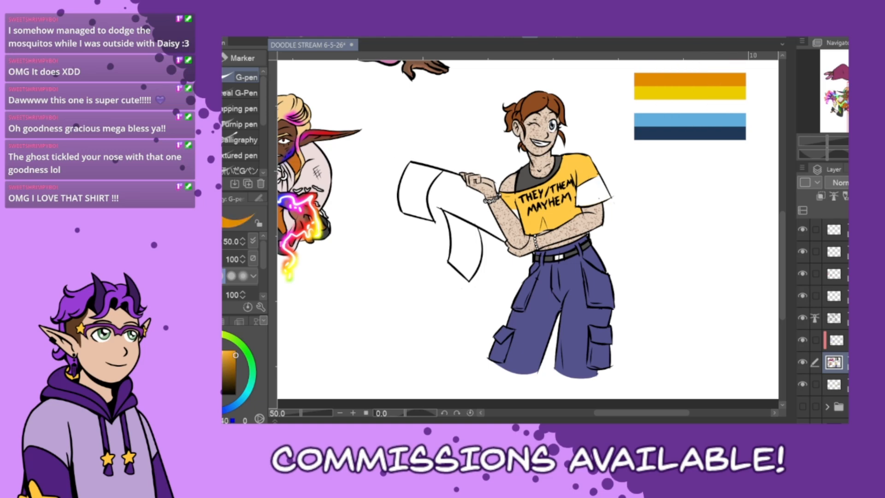
key(g)
click(431, 186)
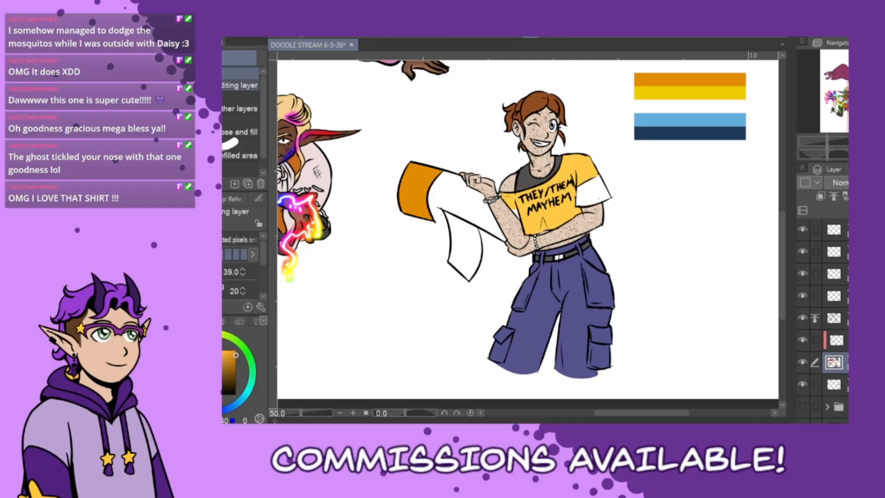
alt+click(707, 92)
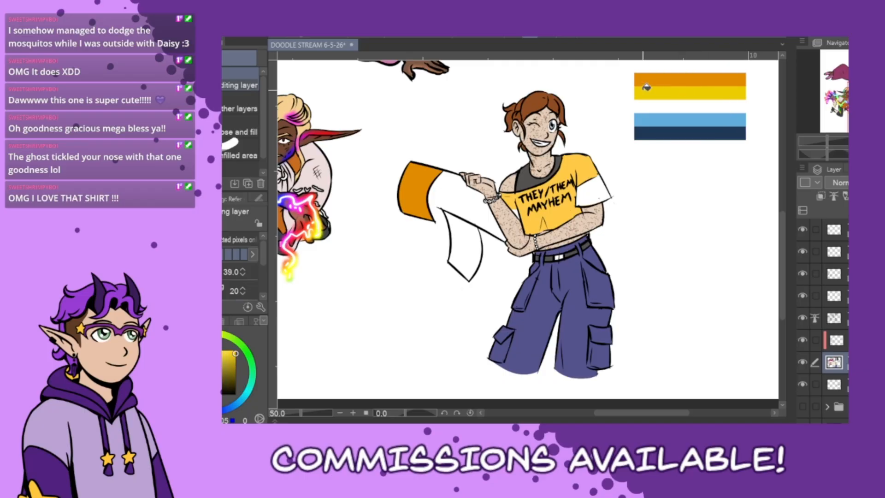
key(p)
drag(419, 165, 415, 215)
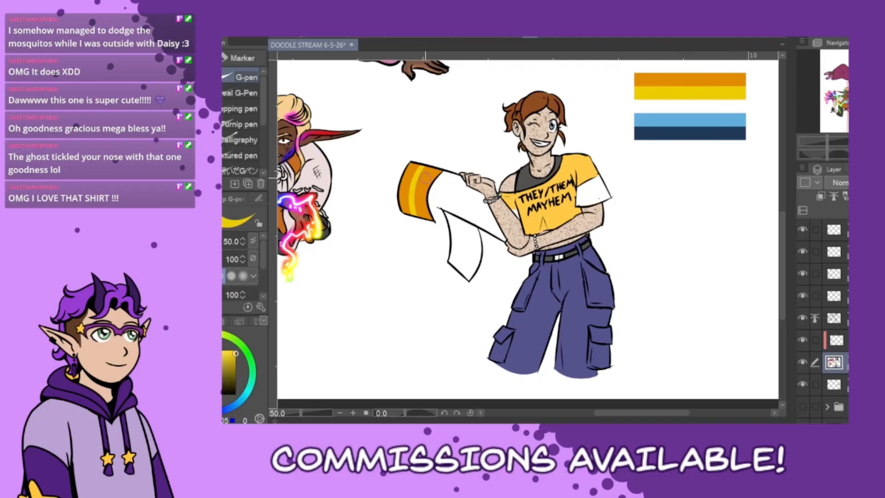
key(bracketright)
key(bracketright)
drag(422, 163, 426, 225)
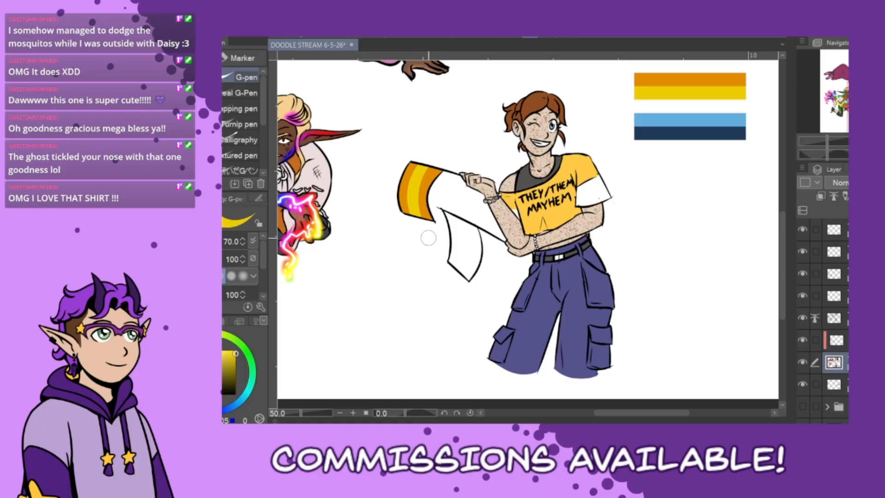
alt+click(710, 108)
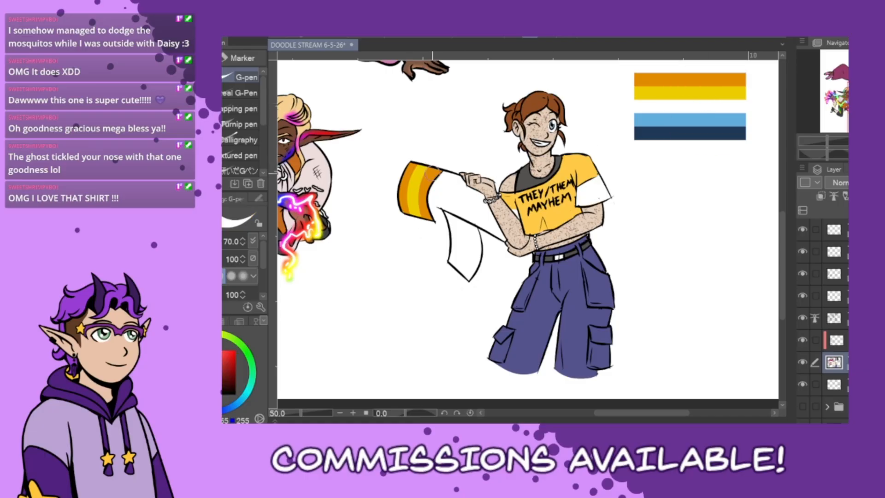
mouse_move(434, 159)
mouse_down()
mouse_move(423, 226)
mouse_move(433, 224)
mouse_up()
key(ctrl+z)
key(ctrl+z)
key(ctrl+z)
key(ctrl+z)
Paint a curved yellow stripe along the flag's orange section in the reference yellow, using the G-pen at size 70.
alt+click(705, 95)
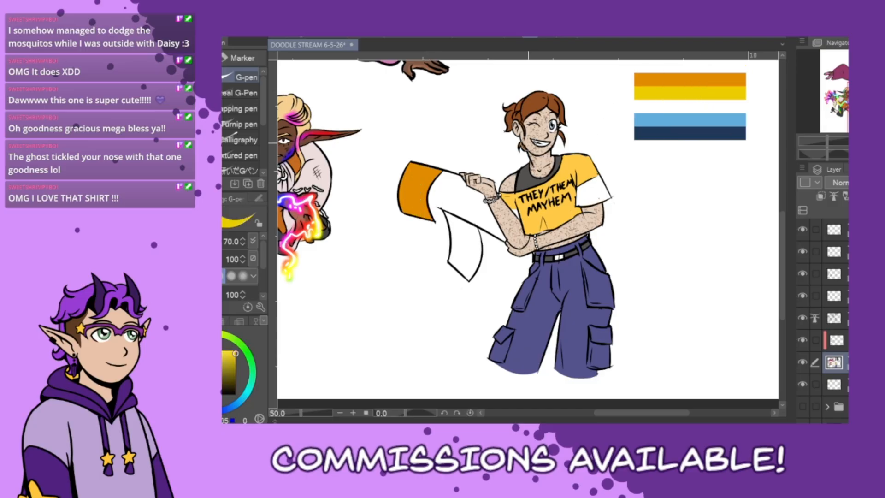
drag(420, 162, 417, 180)
drag(406, 199, 419, 229)
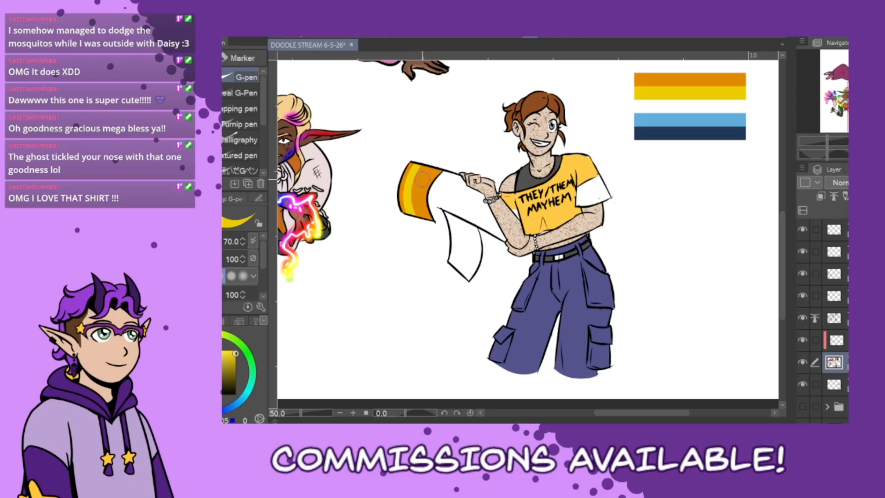
key(ctrl+z)
drag(420, 160, 414, 222)
drag(417, 169, 413, 227)
drag(429, 159, 414, 227)
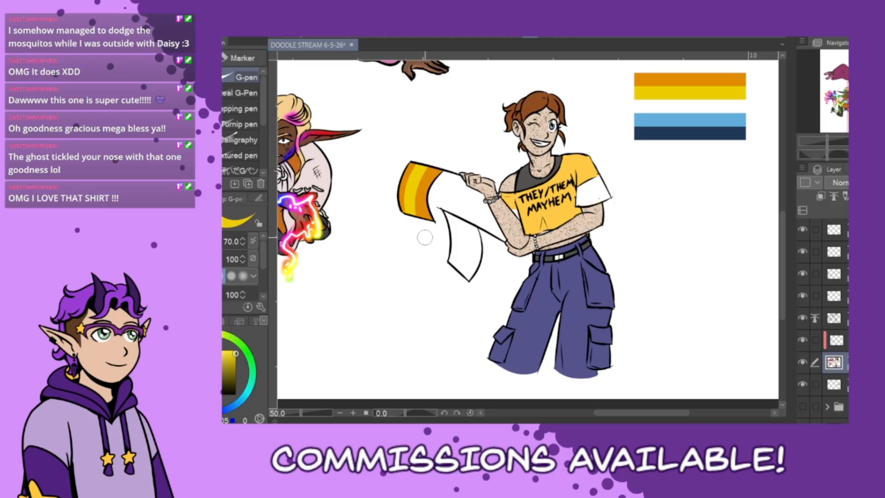
Paint a curved white stripe beside the yellow one on the flag's outer section.
alt+click(685, 110)
drag(433, 161, 423, 234)
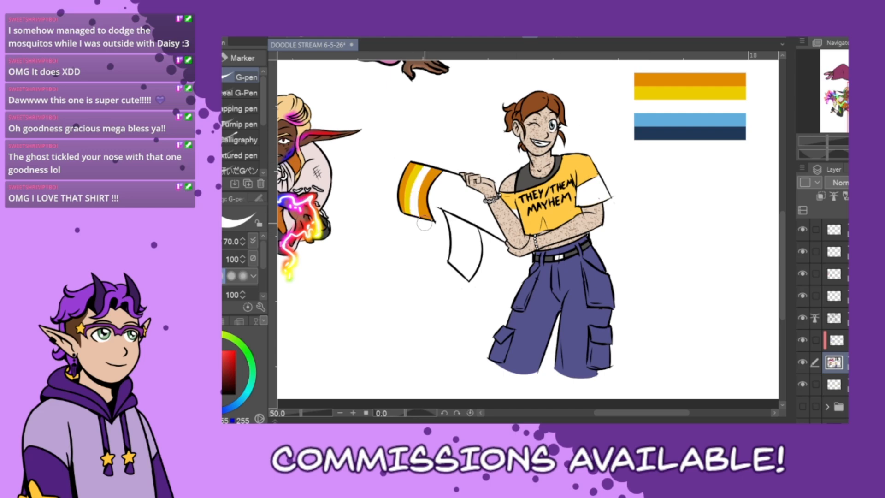
drag(429, 159, 415, 228)
drag(431, 161, 422, 235)
Paint the remaining orange beside the flag's white stripe with light blue sampled from the reference stripes.
alt+click(701, 118)
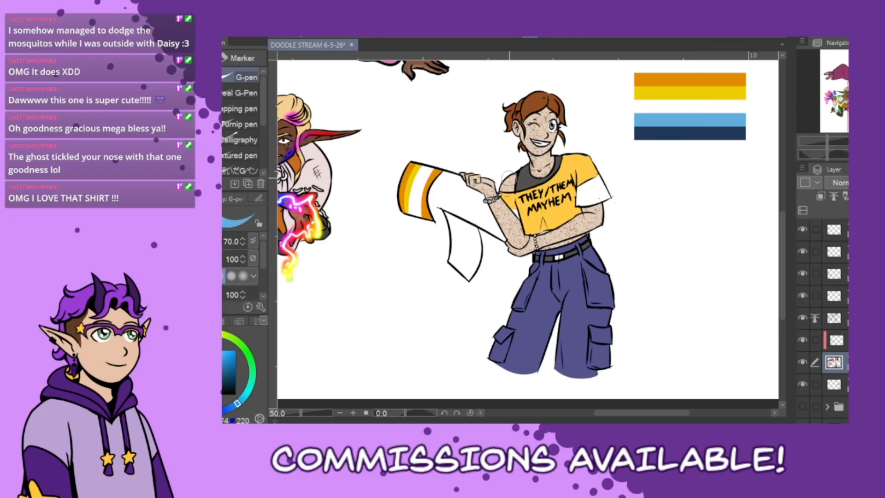
drag(442, 163, 432, 238)
mouse_move(448, 167)
mouse_down()
mouse_move(429, 207)
mouse_move(438, 248)
mouse_up()
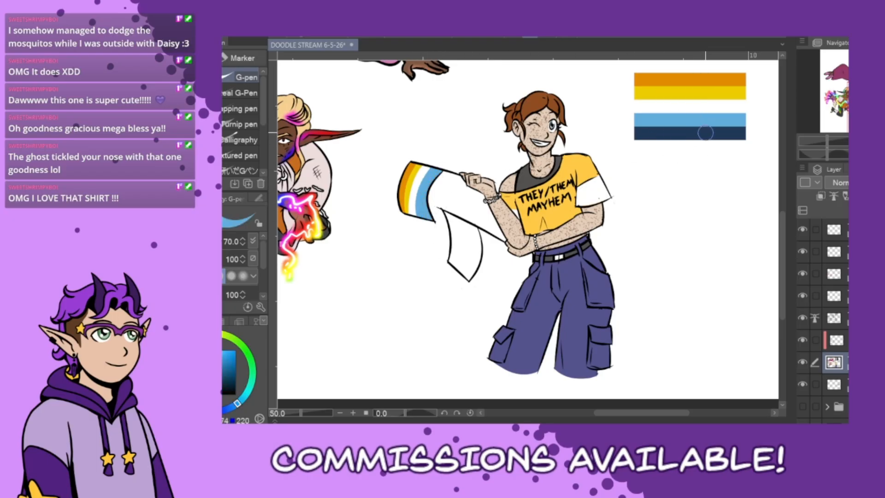
Paint a curved navy stripe along the inner edge of the upper flag section, in the navy sampled from the reference stripes.
alt+click(698, 133)
mouse_move(448, 167)
mouse_down()
mouse_move(424, 200)
mouse_move(444, 230)
mouse_up()
key(ctrl+z)
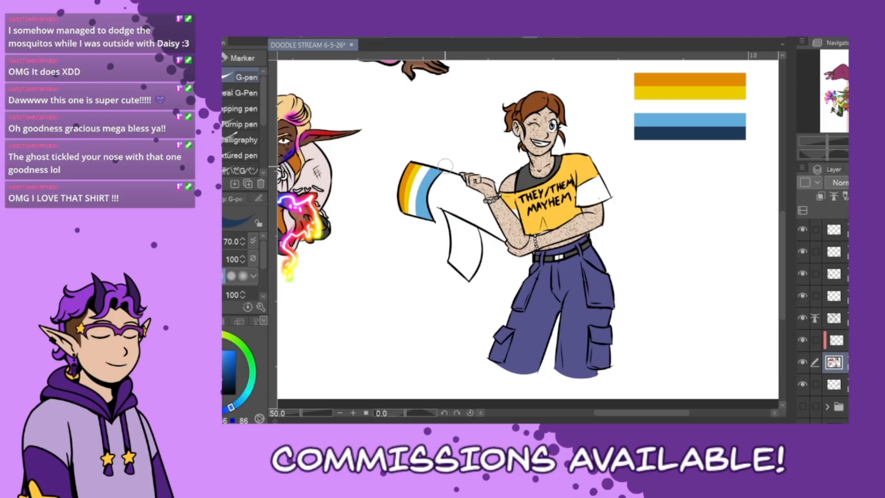
mouse_move(446, 167)
mouse_down()
mouse_move(426, 222)
mouse_move(444, 232)
mouse_up()
key(ctrl+z)
mouse_move(447, 168)
mouse_down()
mouse_move(426, 187)
mouse_move(434, 231)
mouse_move(451, 167)
mouse_move(426, 208)
mouse_move(445, 236)
mouse_move(440, 171)
mouse_move(430, 228)
mouse_move(442, 242)
mouse_move(451, 165)
mouse_move(440, 244)
mouse_up()
key(ctrl+z)
key(ctrl+z)
key(ctrl+z)
mouse_move(449, 170)
mouse_down()
mouse_move(429, 192)
mouse_move(438, 237)
mouse_up()
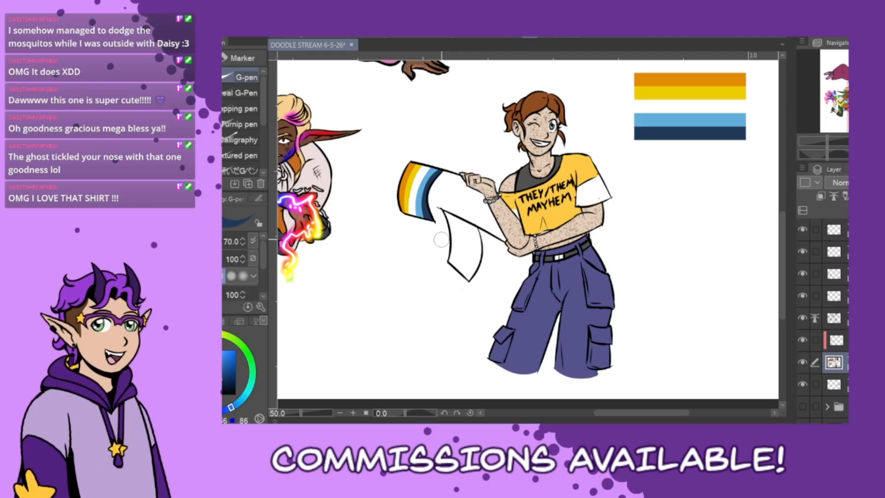
Colour the belt buckle light grey-blue.
click(197, 361)
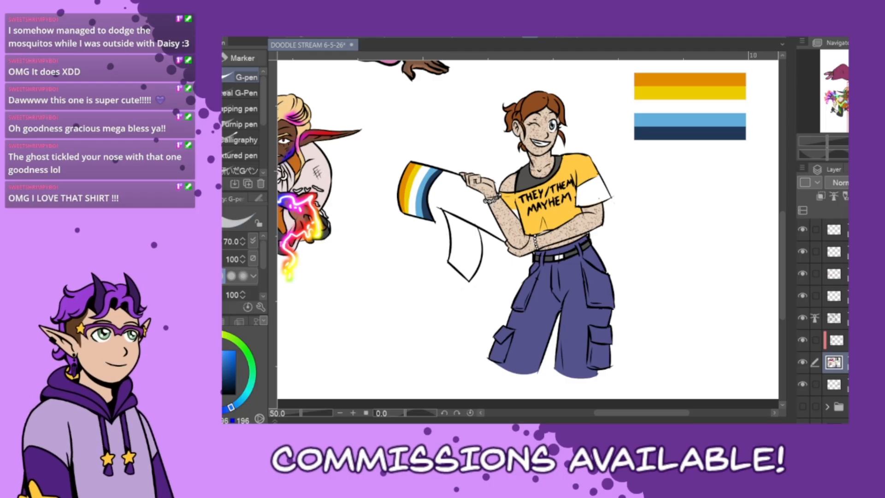
click(205, 321)
click(225, 364)
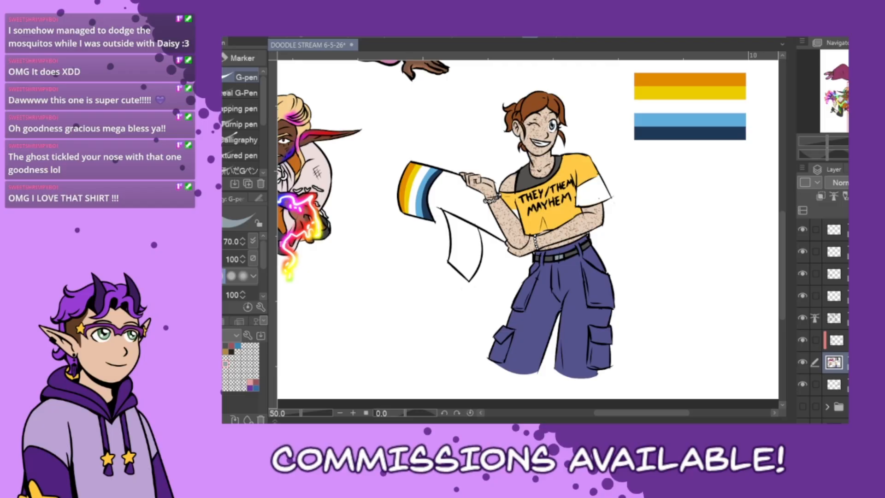
Paste the yellow, purple and black reference stripes above the bottom layer and place them beneath the blue reference stripes.
click(835, 384)
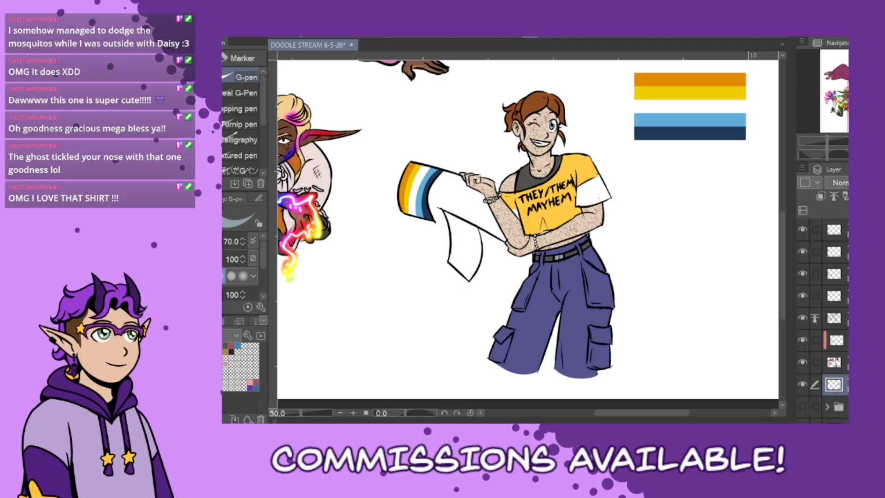
key(ctrl+v)
key(k)
drag(588, 249, 703, 314)
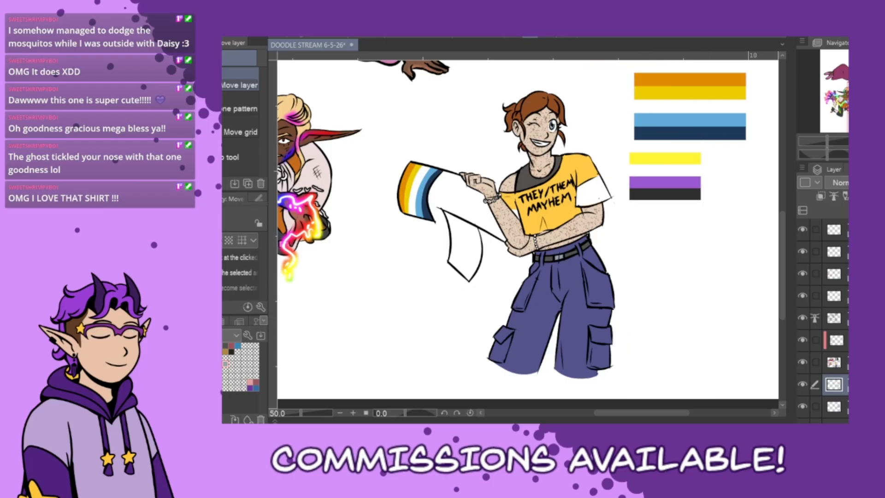
Fill the lower flag section on the figure's colour layer with yellow sampled from the new reference stripes.
click(834, 362)
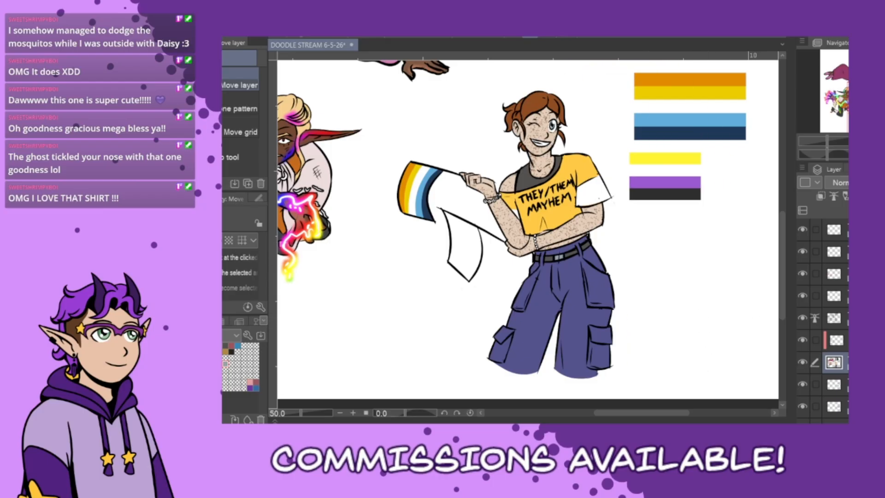
alt+click(681, 159)
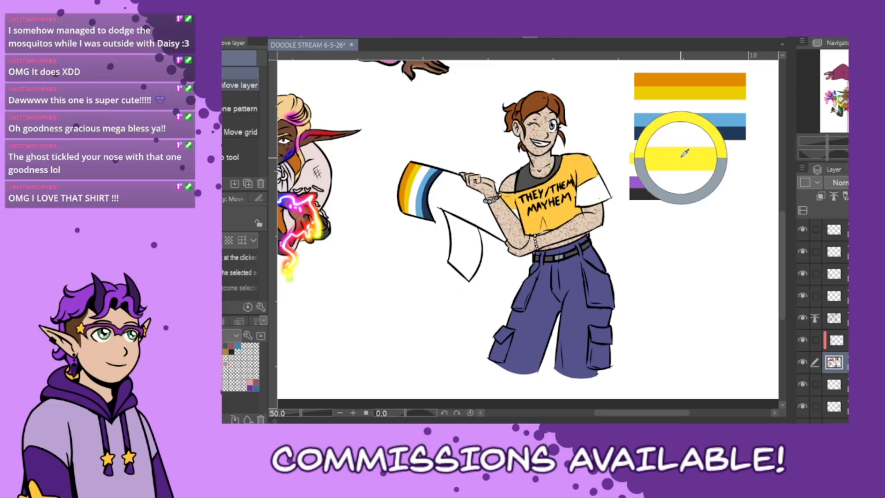
key(g)
click(468, 248)
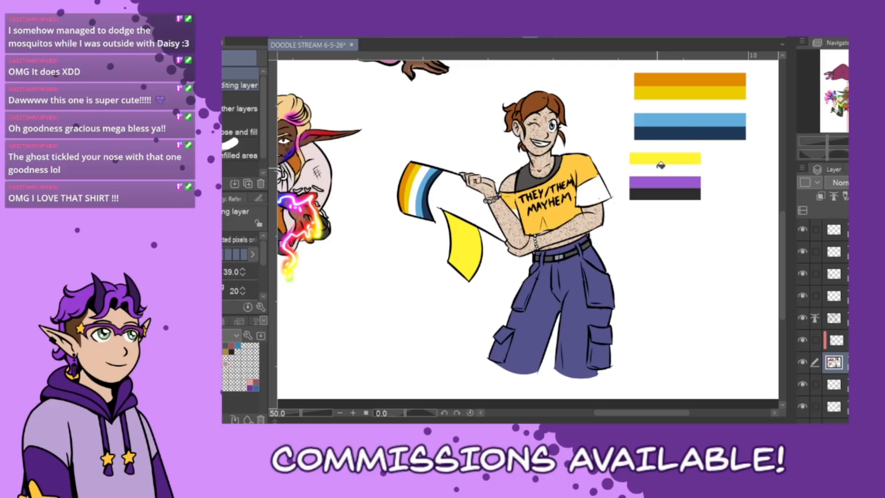
Try a white stripe on the lower flag section, undo it, and refill the section with a warmer golden yellow.
key(p)
drag(457, 218, 454, 272)
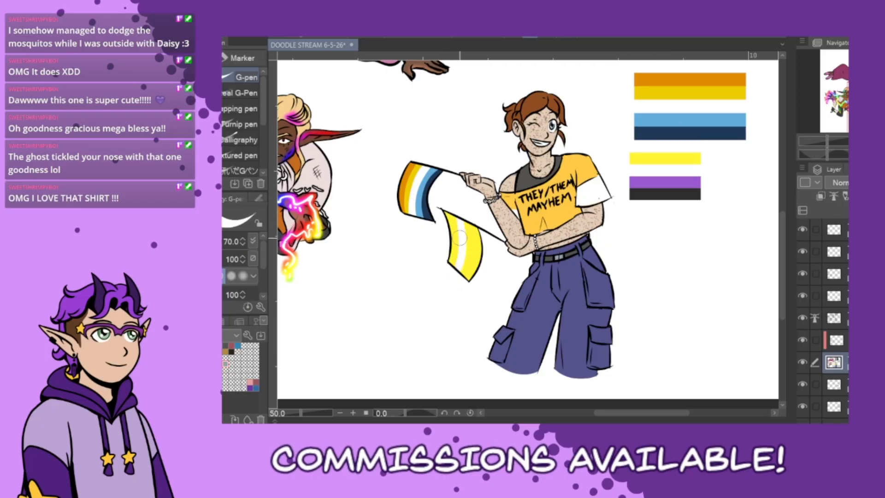
key(ctrl+z)
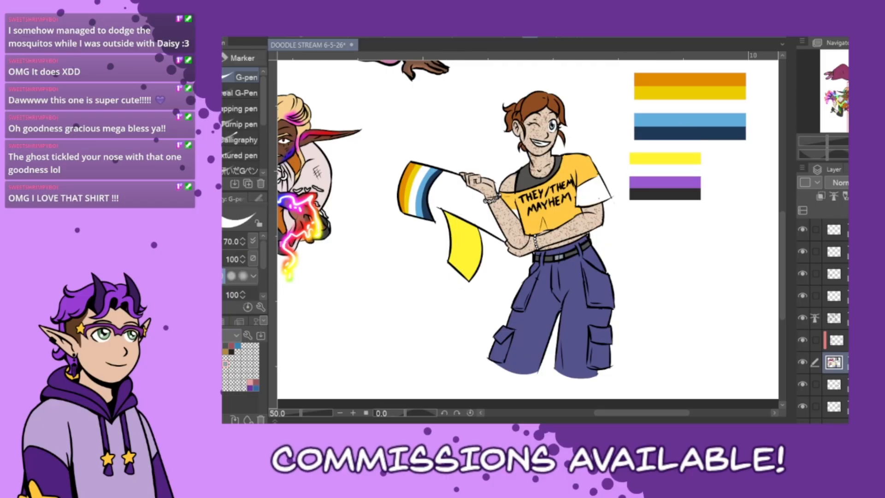
alt+click(461, 237)
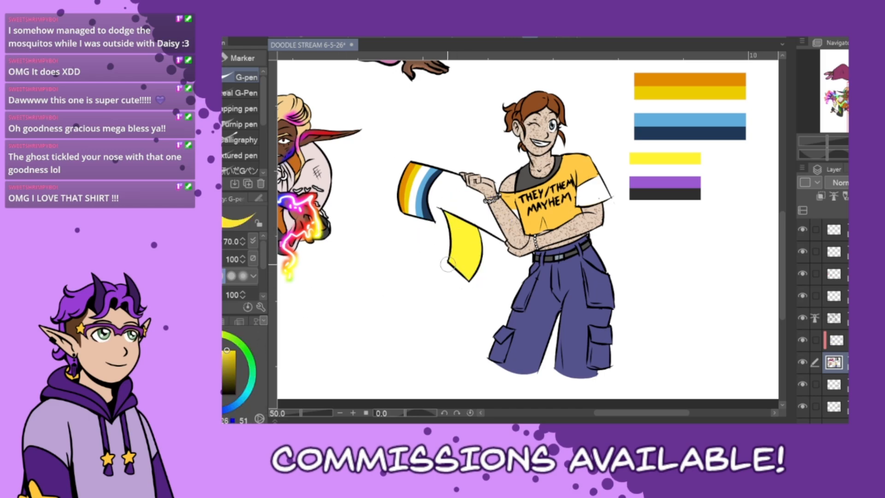
key(g)
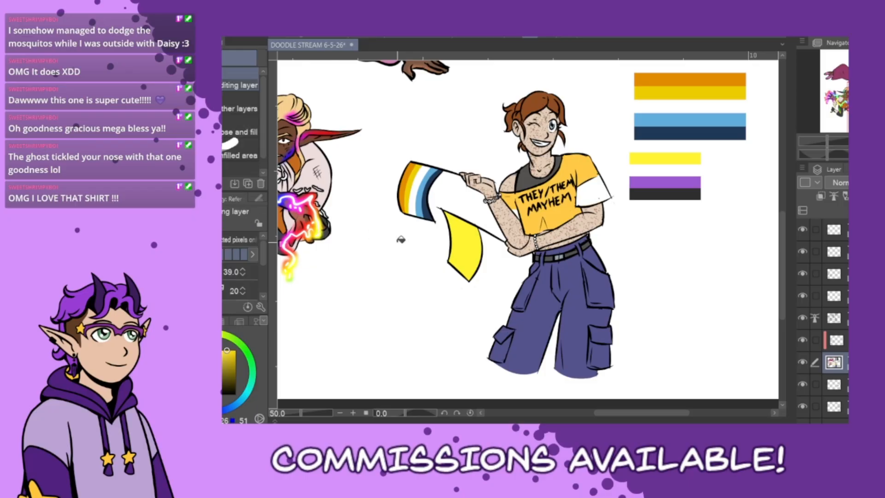
alt+click(673, 165)
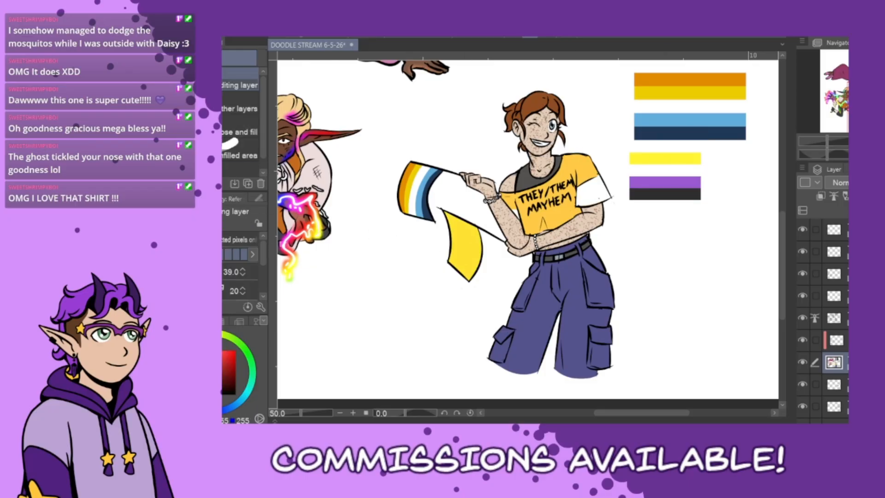
Paint white over the lower flag section with the G-pen at size 70, leaving a curved golden yellow stripe along its outer edge.
key(p)
drag(456, 210, 442, 276)
key(ctrl+z)
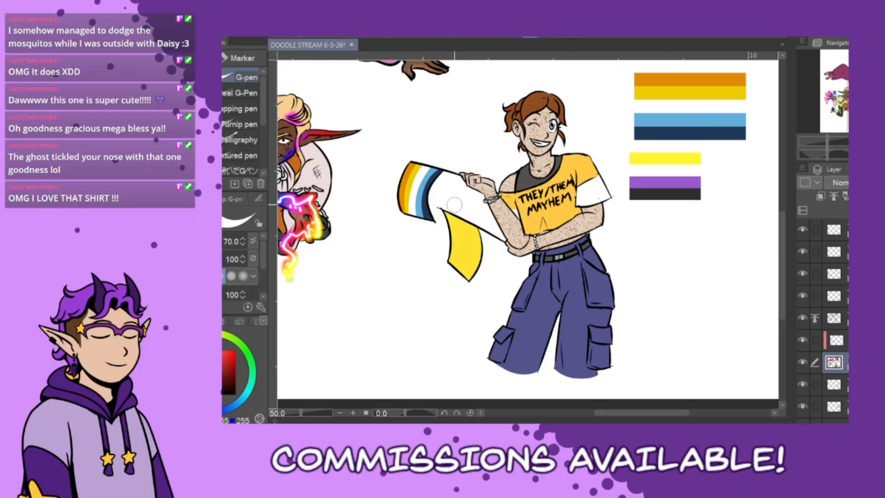
mouse_move(455, 206)
mouse_down()
mouse_move(457, 265)
mouse_move(461, 214)
mouse_move(467, 241)
mouse_move(448, 274)
mouse_move(449, 204)
mouse_move(444, 276)
mouse_up()
key(ctrl+z)
key(ctrl+z)
mouse_move(450, 206)
mouse_down()
mouse_move(460, 251)
mouse_move(440, 283)
mouse_move(462, 239)
mouse_move(441, 282)
mouse_up()
key(ctrl+z)
key(ctrl+z)
mouse_move(455, 206)
mouse_down()
mouse_move(465, 250)
mouse_move(440, 278)
mouse_up()
key(ctrl+z)
mouse_move(449, 206)
mouse_down()
mouse_move(458, 262)
mouse_move(444, 276)
mouse_move(449, 297)
mouse_up()
mouse_move(464, 232)
mouse_down()
mouse_move(461, 264)
mouse_move(480, 249)
mouse_move(463, 285)
mouse_up()
Paint the inner part of the lower flag purple from the reference stripes, leaving a curved white stripe beside the yellow.
alt+click(663, 158)
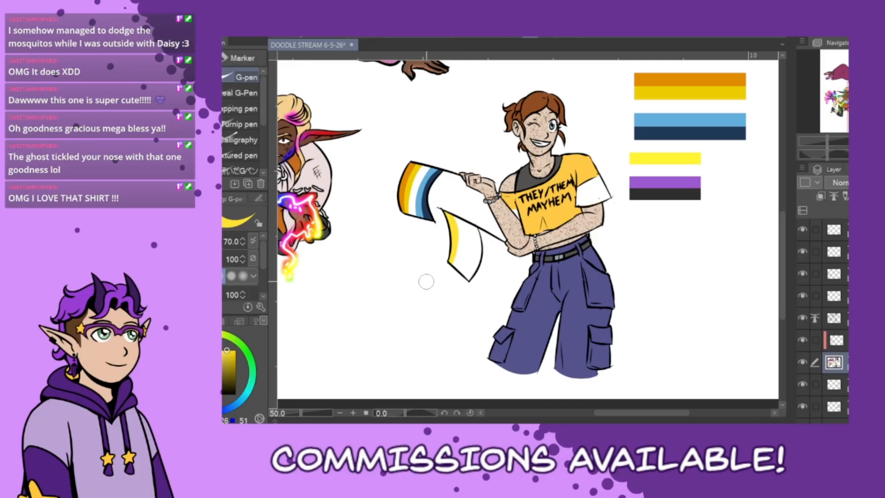
alt+click(652, 179)
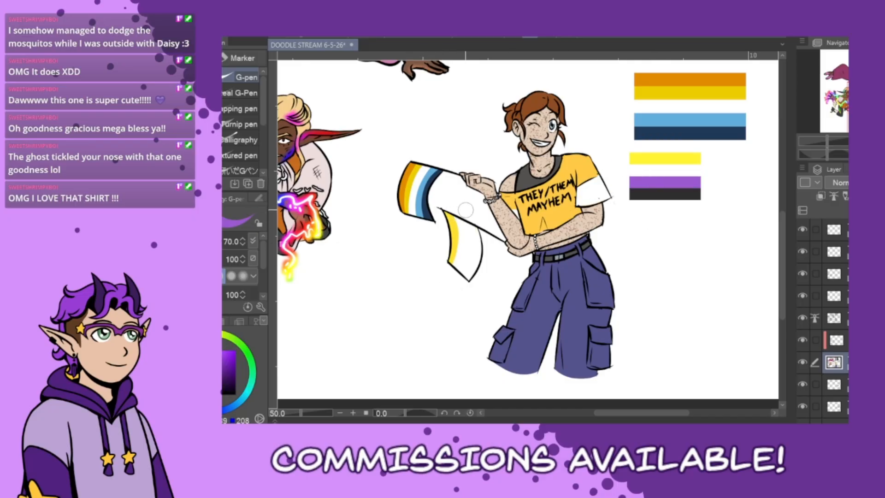
drag(461, 210, 453, 277)
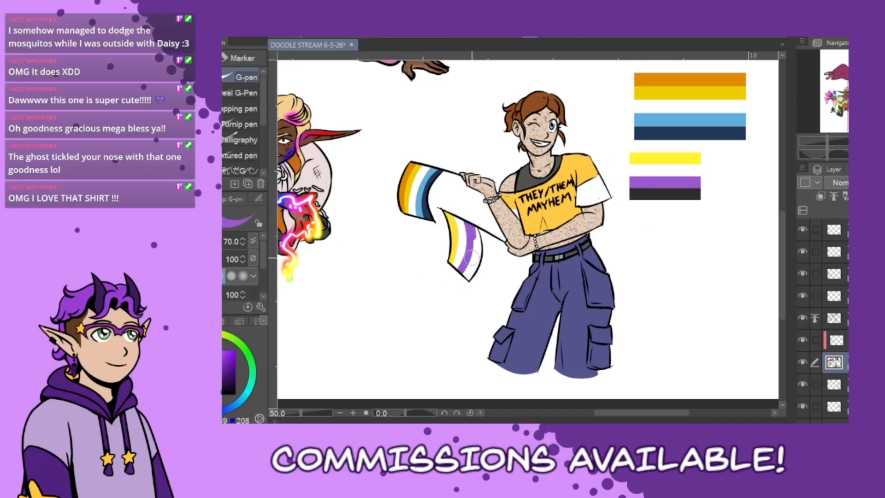
drag(468, 217, 448, 299)
Paint a curved black stripe along the inner edge of the lower flag, using the near-black sampled from the reference stripes.
alt+click(653, 194)
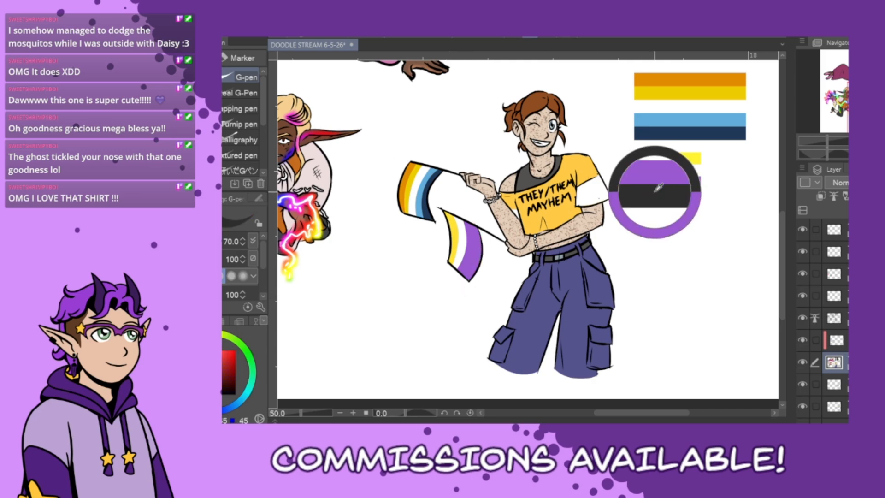
drag(477, 217, 448, 305)
key(ctrl+z)
drag(474, 219, 452, 296)
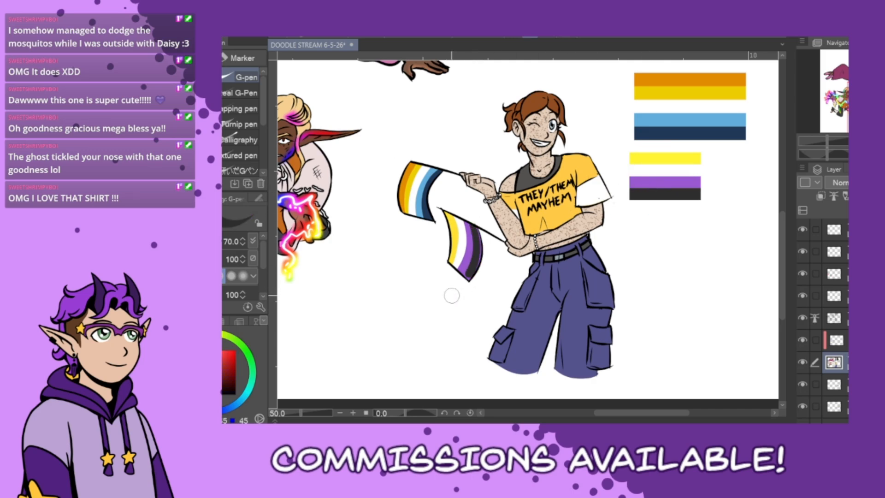
mouse_move(476, 223)
mouse_down()
mouse_move(473, 284)
mouse_move(450, 299)
mouse_up()
Paint the lowest bead of the crossed arm's bracelet red and the bead above it orange.
click(239, 321)
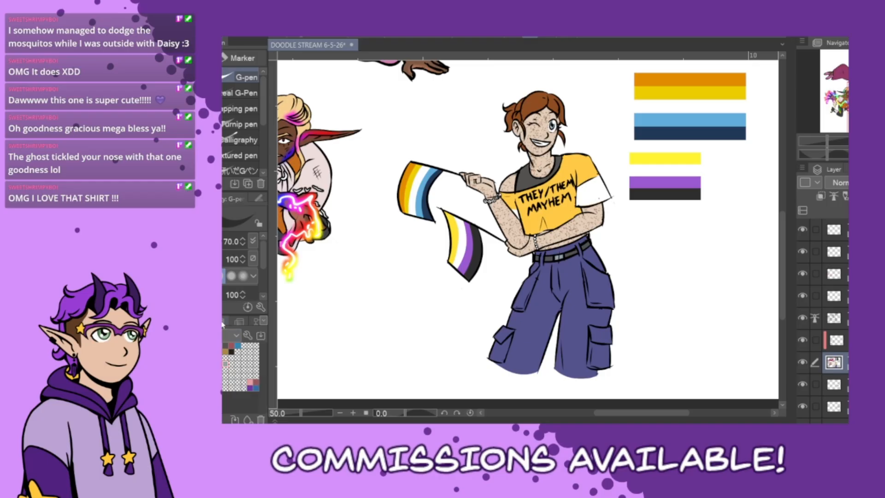
click(223, 321)
click(237, 339)
scroll(549, 207, up, 5)
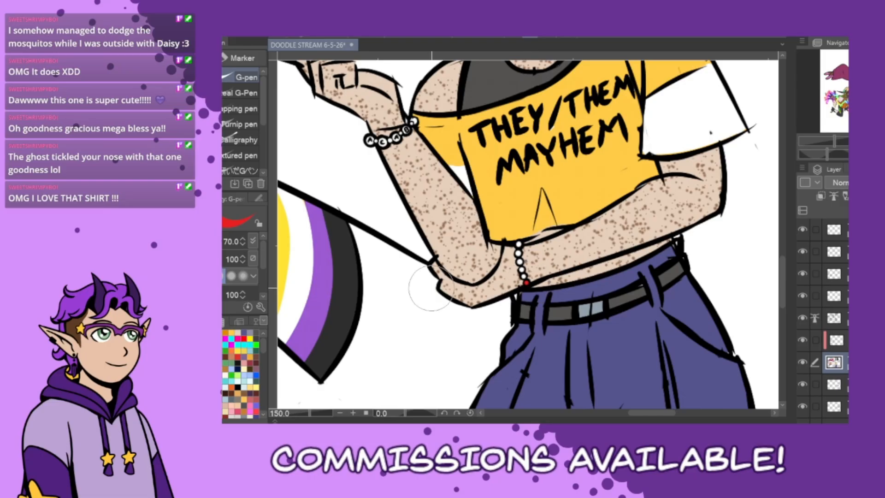
click(227, 330)
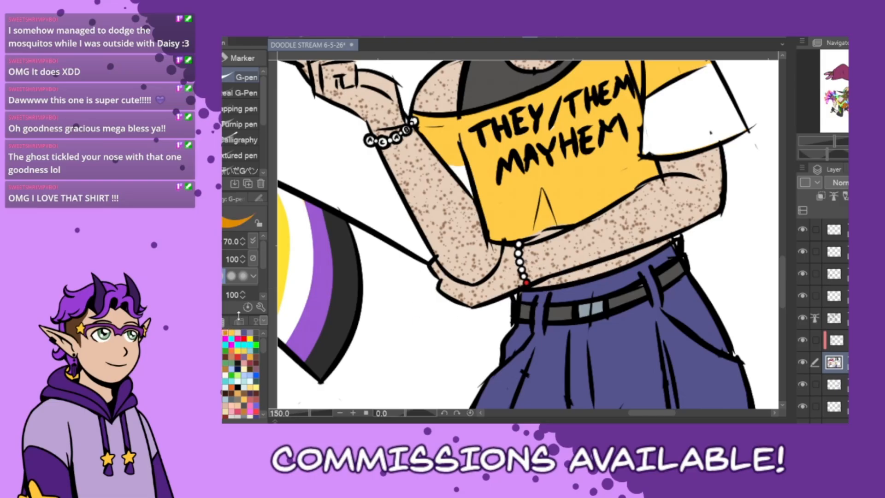
click(189, 321)
click(183, 353)
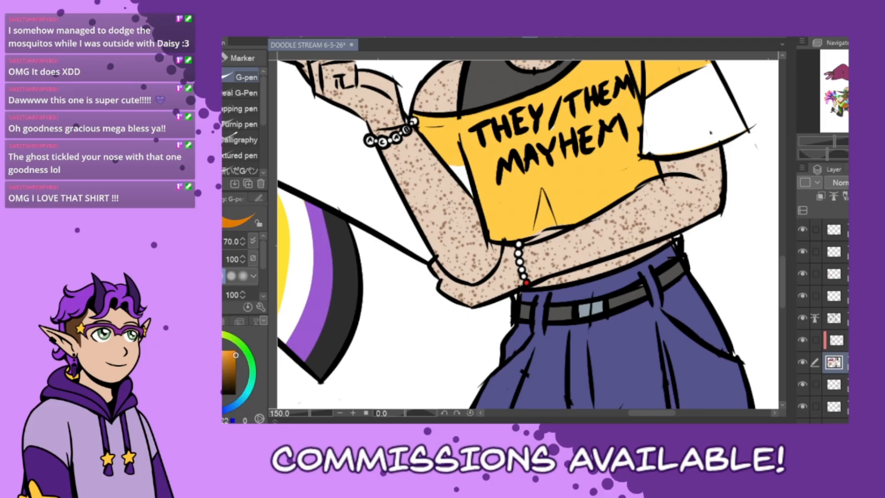
click(236, 350)
click(524, 275)
Paint the next two beads above the orange one yellow and green, sampling the yellow from the lower flag.
alt+click(514, 217)
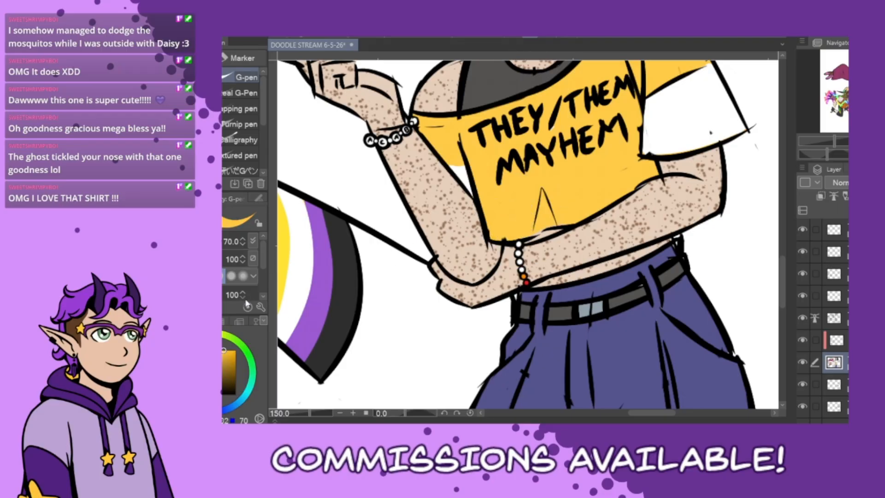
alt+click(285, 250)
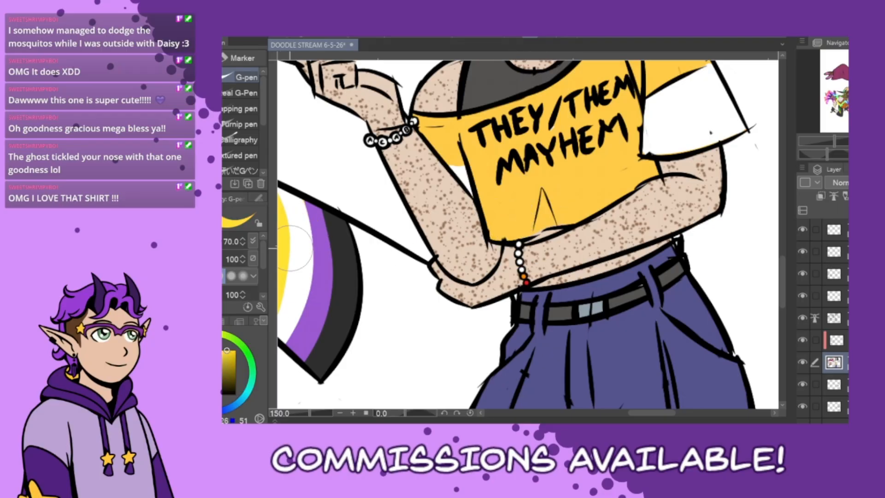
click(521, 269)
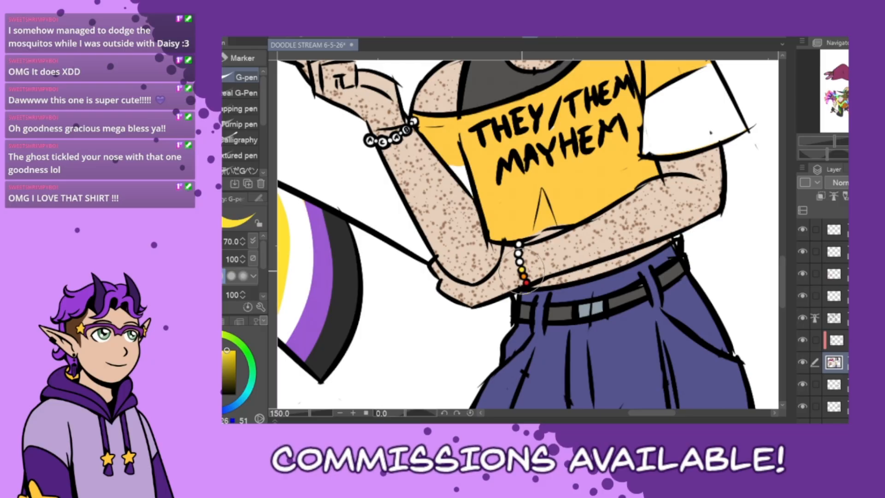
click(247, 353)
drag(248, 353, 251, 360)
click(519, 261)
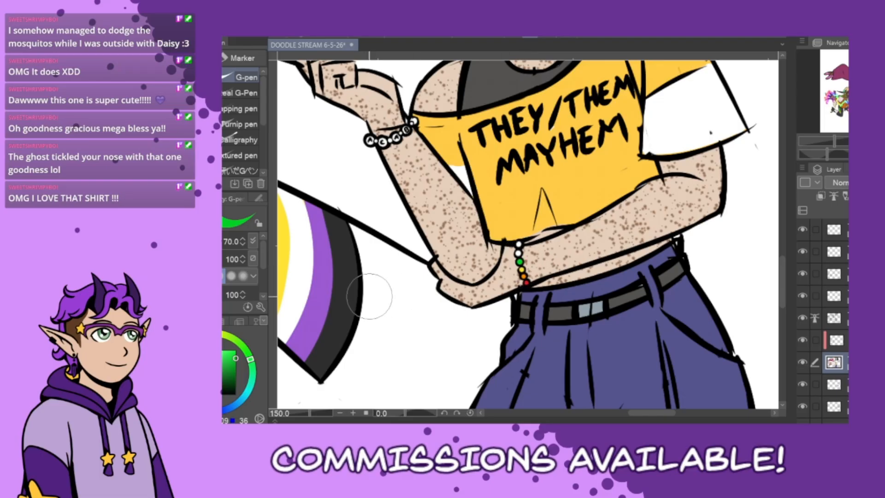
Paint the bead above the green one bright blue and the topmost bracelet bead purple.
click(237, 361)
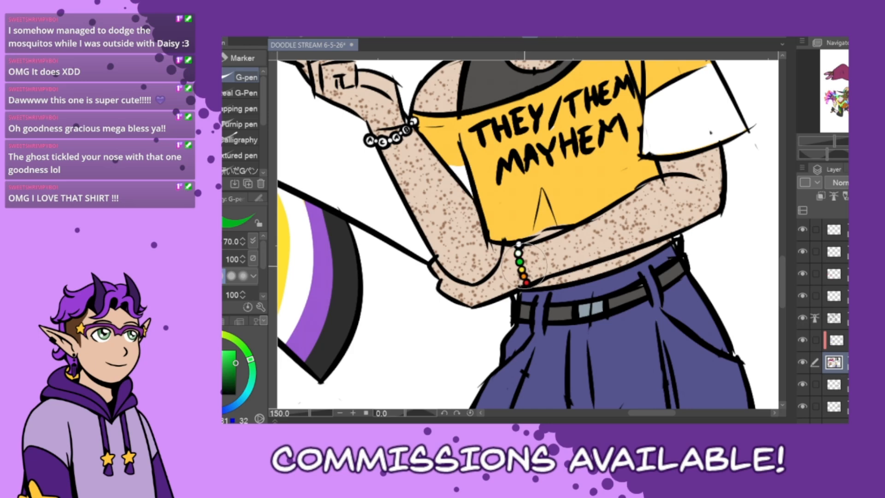
click(224, 413)
click(518, 253)
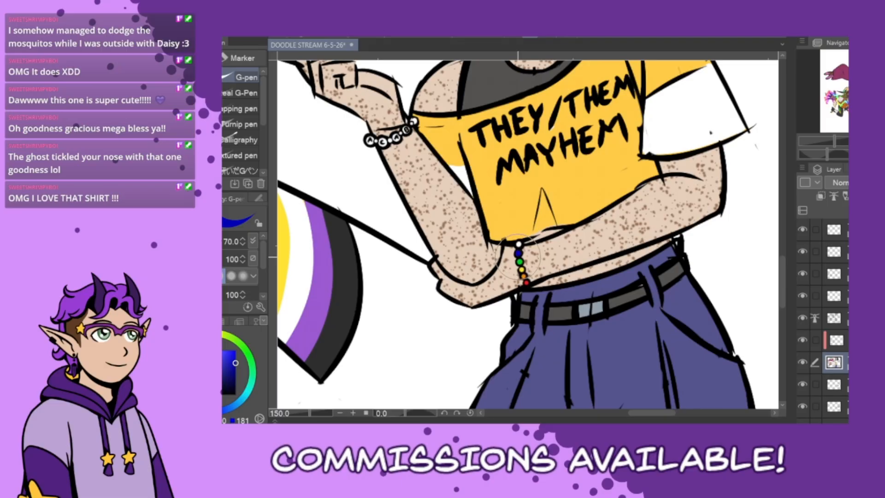
key(ctrl+z)
click(230, 355)
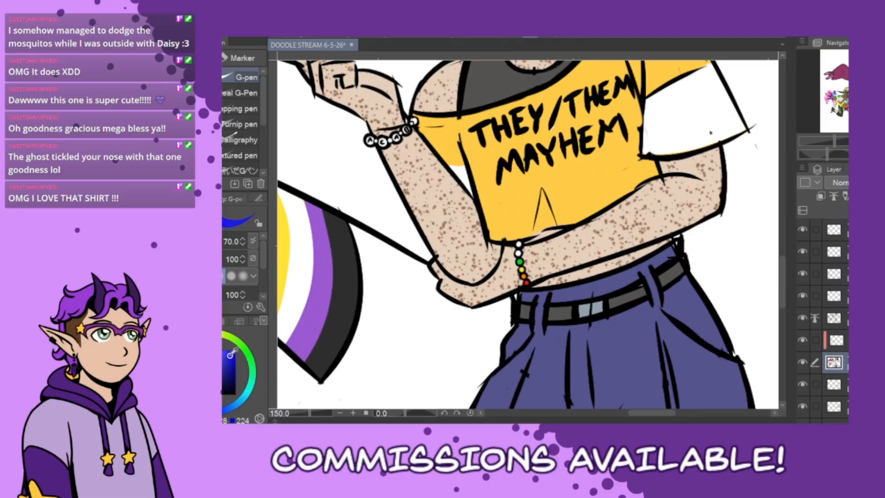
click(518, 253)
click(251, 371)
click(226, 359)
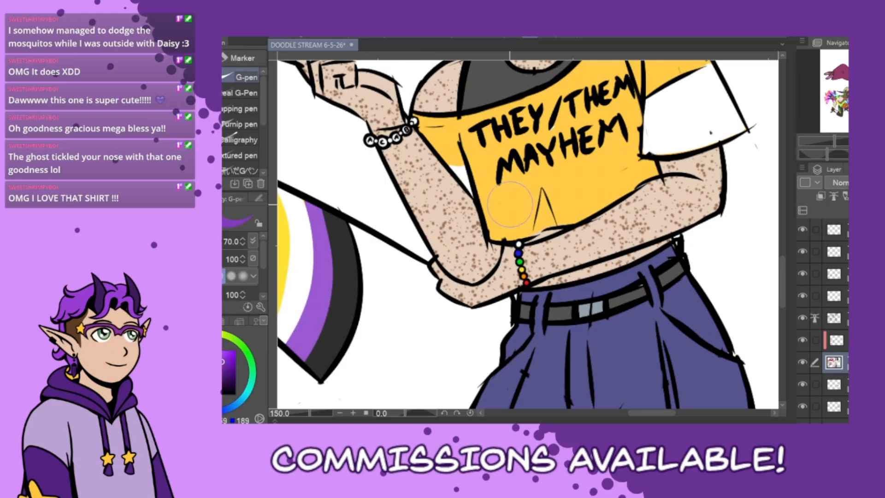
click(518, 244)
Colour the gaps between the white lettered beads of the raised wrist's bracelet bright blue and pink, reducing the brush size to 40.
drag(634, 416, 626, 415)
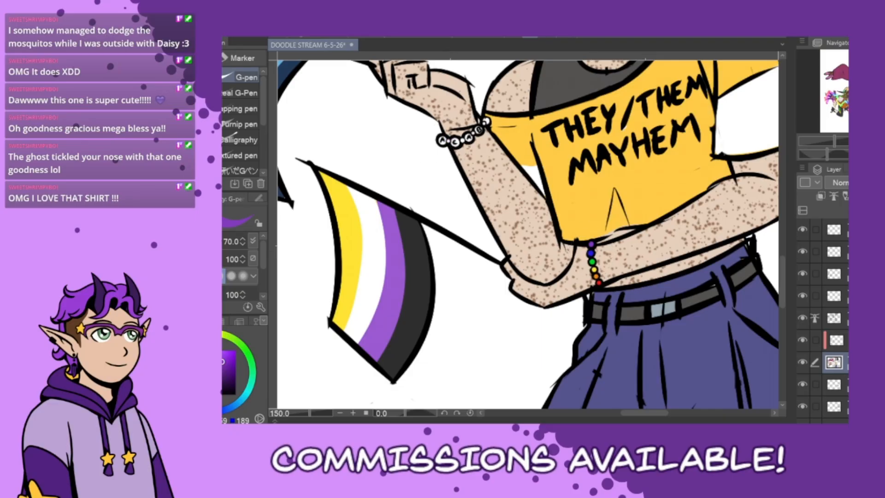
mouse_move(243, 402)
mouse_down()
mouse_move(256, 391)
mouse_move(245, 402)
mouse_up()
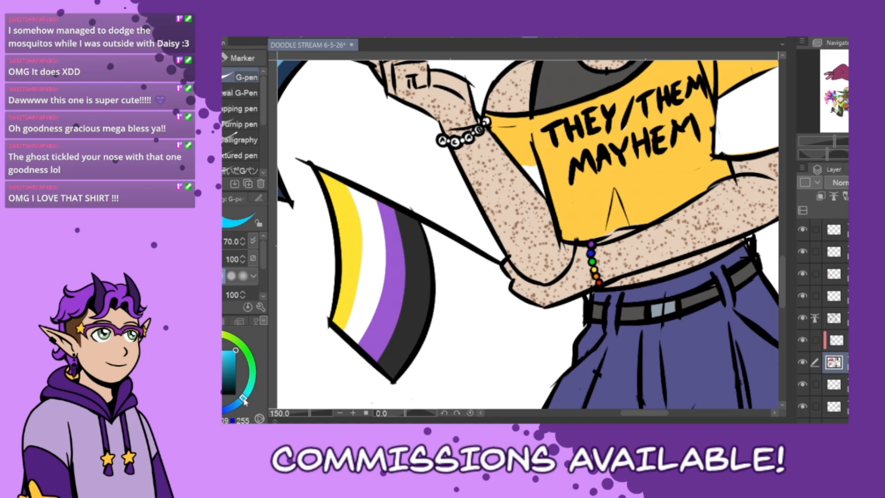
click(449, 141)
click(227, 351)
drag(223, 354, 217, 339)
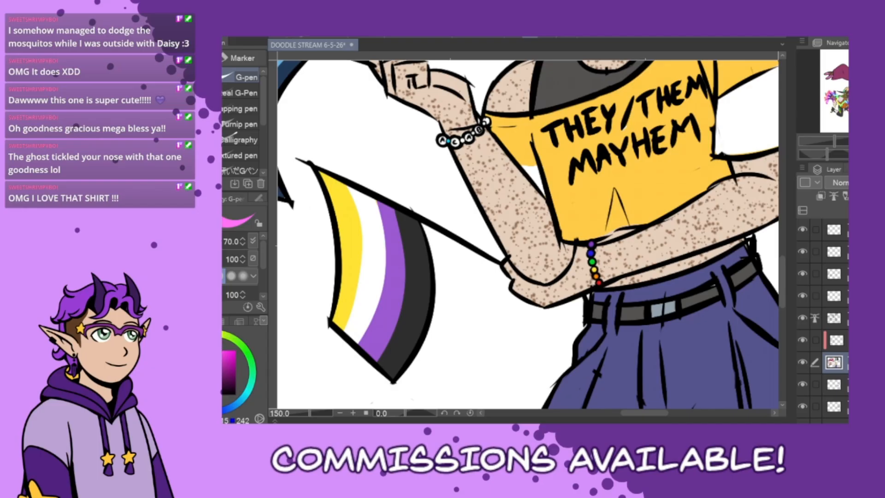
click(462, 139)
key(bracketleft)
key(bracketleft)
key(bracketleft)
scroll(529, 221, down, 3)
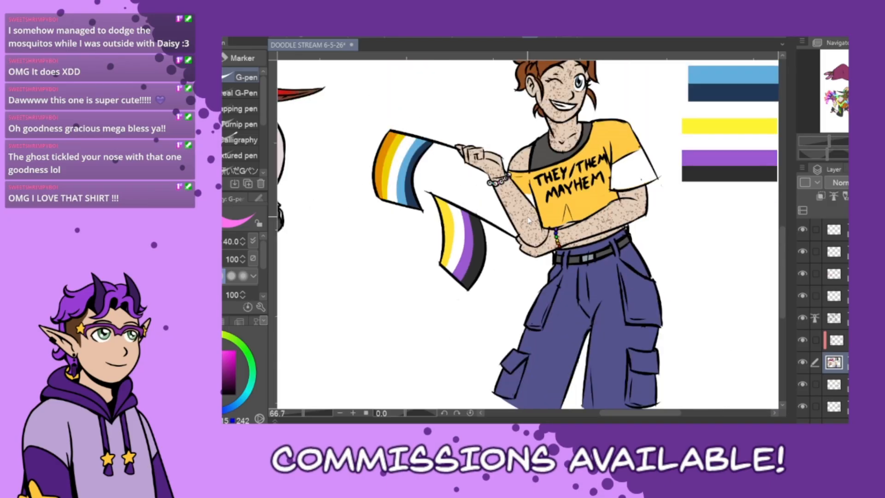
Hide the two layers holding the flag reference stripes beside the figure.
scroll(529, 220, down, 1)
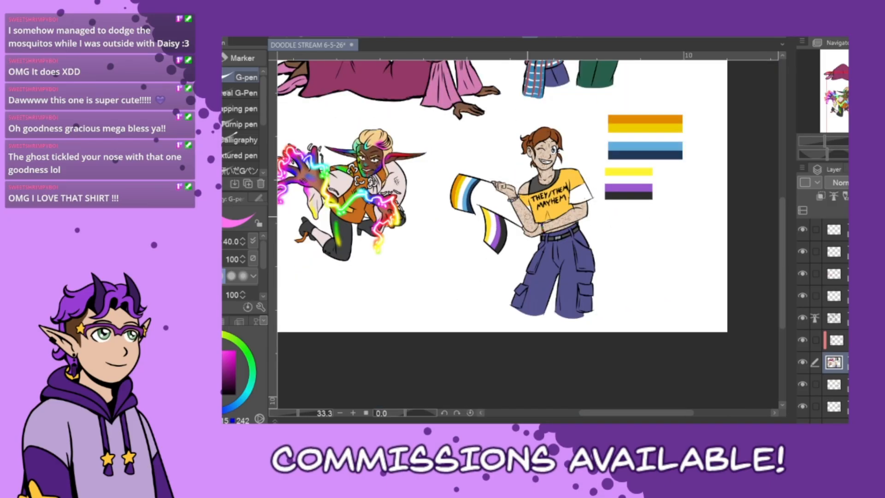
click(802, 384)
click(802, 406)
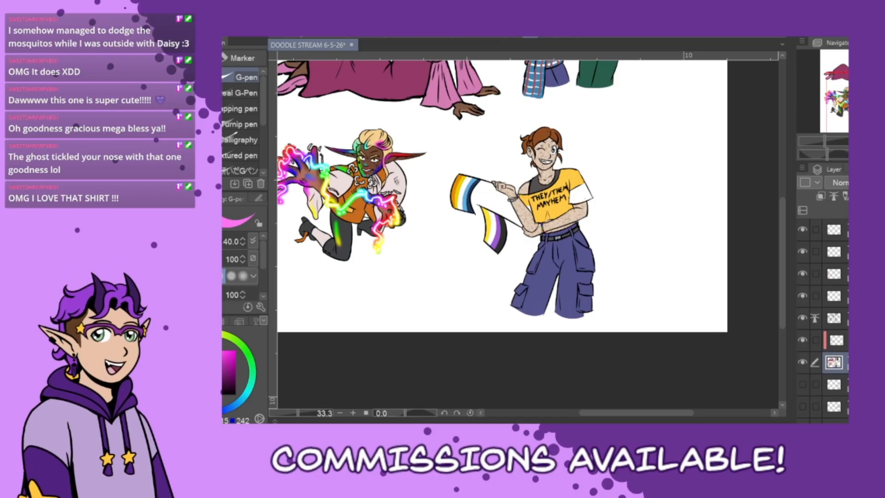
drag(630, 414, 633, 416)
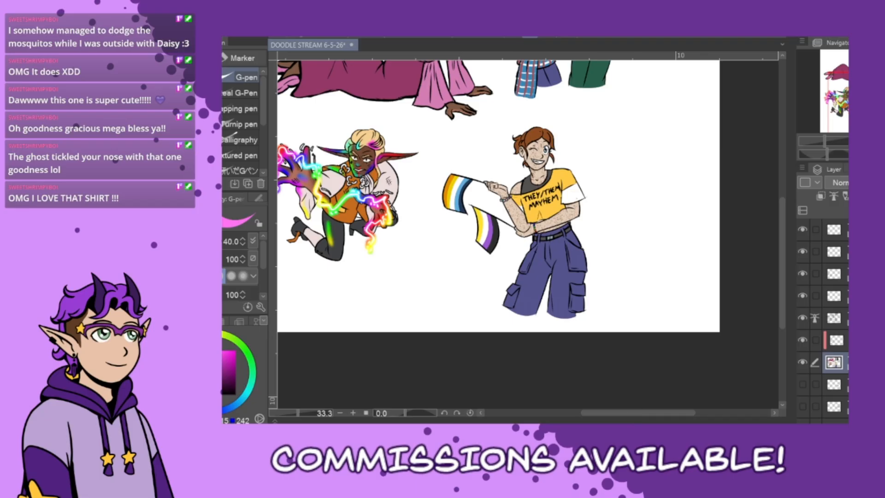
Hand-letter the word "Happy" in black above the flags, beside the winking figure's head, on the line-art layer.
click(833, 317)
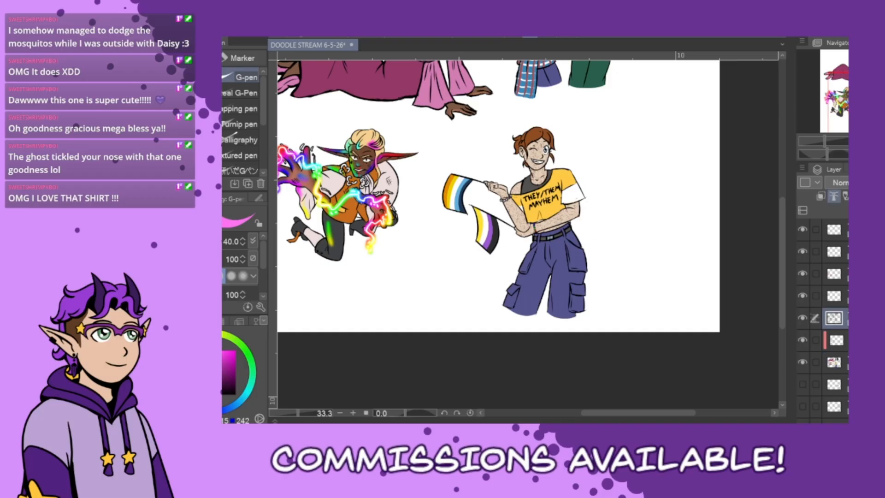
drag(616, 414, 603, 413)
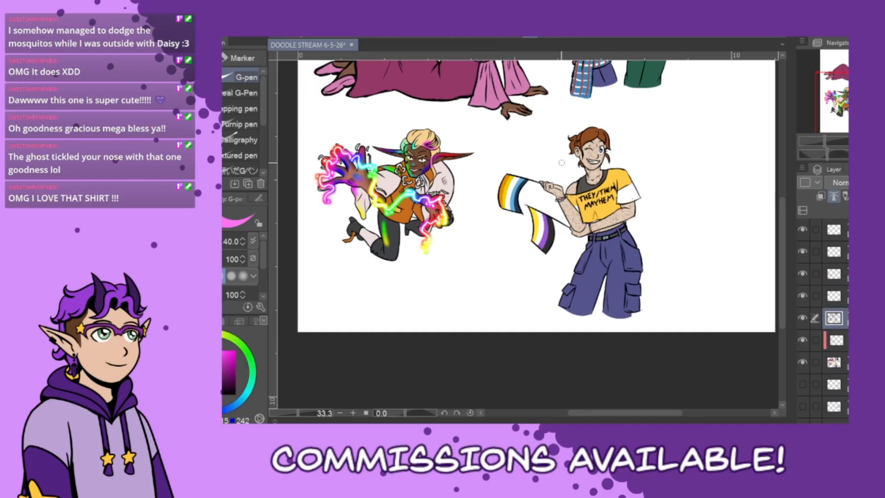
scroll(565, 159, up, 2)
drag(438, 157, 455, 191)
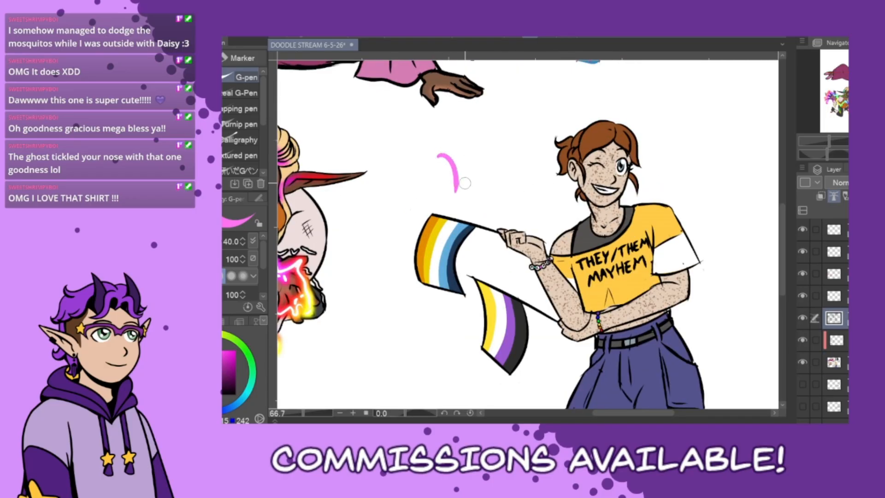
key(ctrl+z)
click(222, 393)
drag(446, 150, 457, 185)
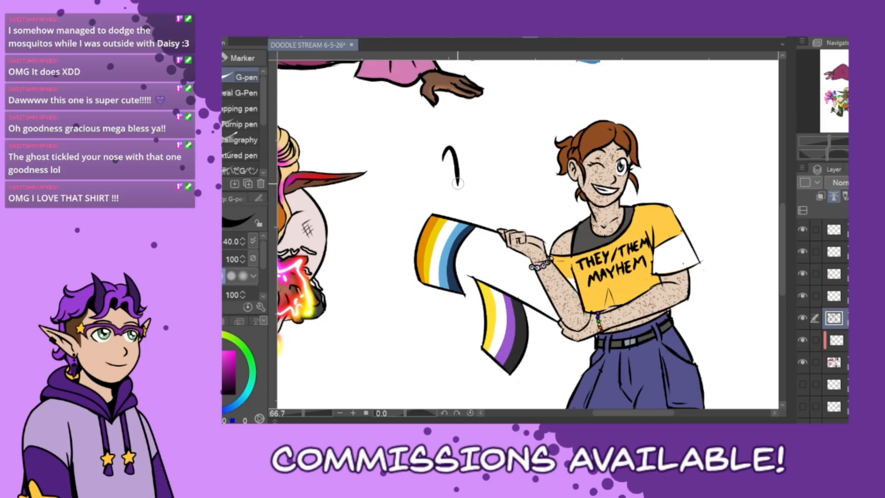
key(ctrl+z)
drag(442, 144, 450, 184)
mouse_move(465, 141)
mouse_down()
mouse_move(469, 174)
mouse_move(469, 160)
mouse_move(499, 176)
mouse_up()
mouse_move(502, 152)
mouse_down()
mouse_move(504, 162)
mouse_move(526, 166)
mouse_up()
mouse_move(522, 143)
mouse_down()
mouse_move(530, 139)
mouse_move(526, 153)
mouse_up()
mouse_move(539, 141)
mouse_down()
mouse_move(522, 179)
mouse_move(548, 137)
mouse_move(544, 165)
mouse_move(518, 179)
mouse_up()
key(ctrl+z)
key(ctrl+z)
key(ctrl+z)
key(ctrl+z)
key(ctrl+z)
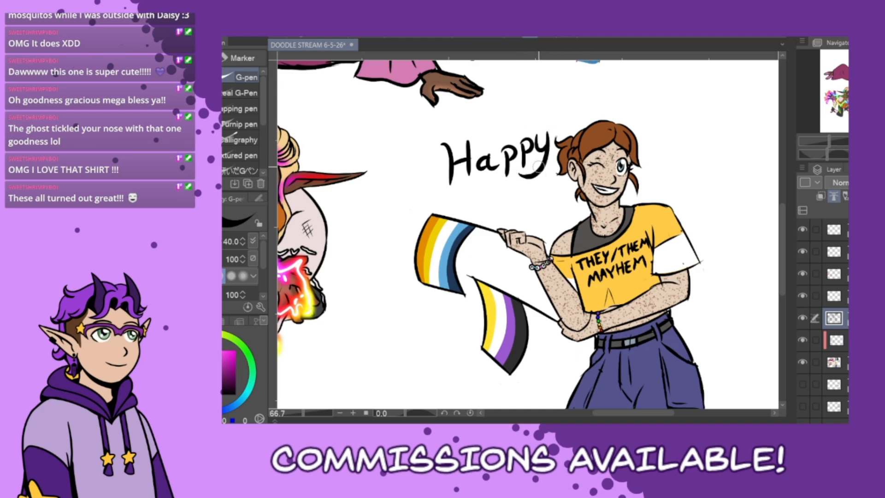
Lasso the word "Happy", move it slightly left away from the figure's hair, and deselect it.
key(m)
drag(538, 189, 552, 155)
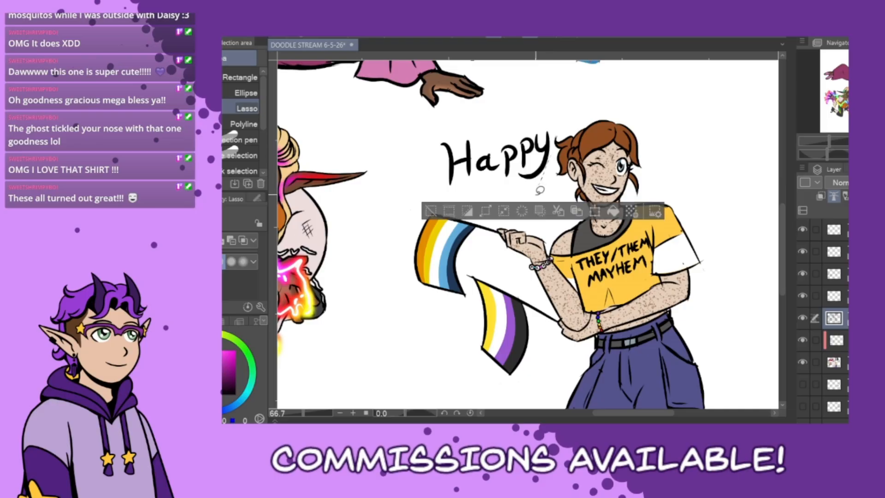
mouse_move(509, 190)
mouse_down()
mouse_move(550, 176)
mouse_move(554, 134)
mouse_move(507, 105)
mouse_move(415, 161)
mouse_move(491, 203)
mouse_move(515, 188)
mouse_up()
key(k)
click(355, 222)
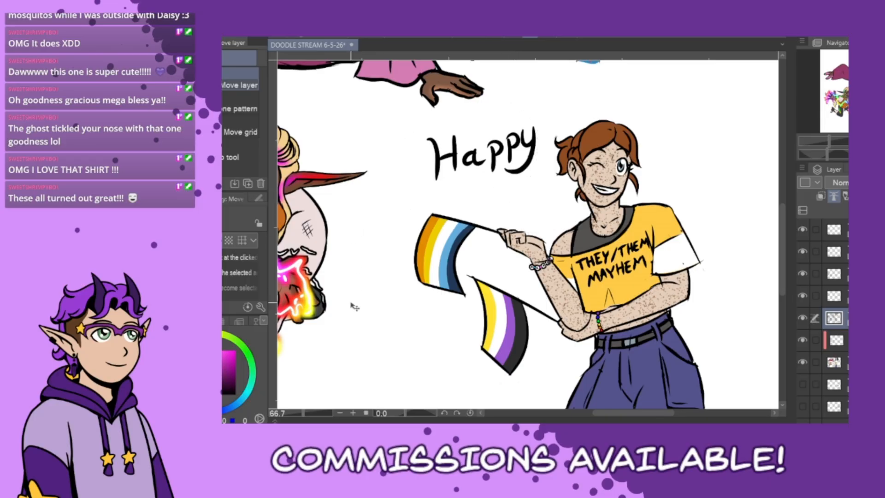
Hand-letter the word "Pride" in black below "Happy" with the G-pen.
key(p)
mouse_move(477, 183)
mouse_down()
mouse_move(485, 217)
mouse_move(492, 189)
mouse_move(516, 209)
mouse_move(512, 188)
mouse_move(525, 207)
mouse_move(562, 194)
mouse_move(550, 184)
mouse_move(554, 204)
mouse_move(556, 180)
mouse_move(548, 201)
mouse_move(563, 184)
mouse_move(548, 181)
mouse_move(563, 194)
mouse_up()
click(511, 190)
key(ctrl+z)
key(ctrl+z)
key(ctrl+z)
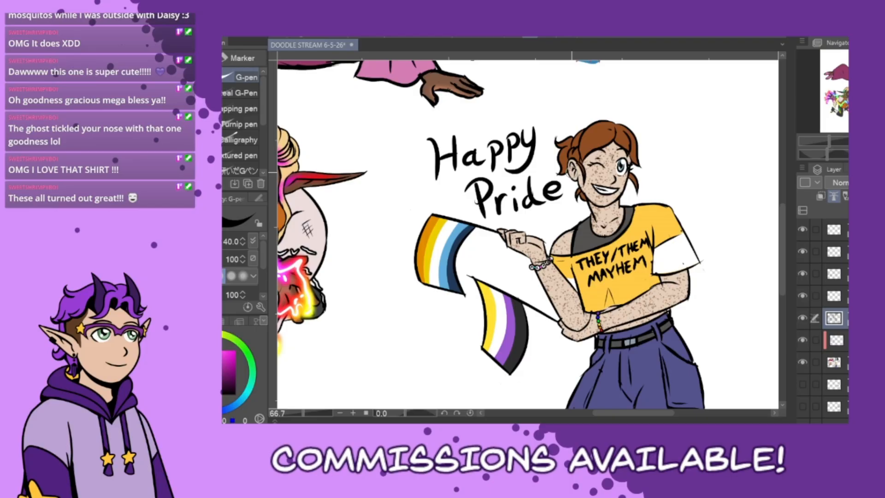
Lasso the "Happy Pride" lettering, nudge it left to leave more space beside the figure's head, and deselect it.
drag(658, 416, 661, 419)
key(m)
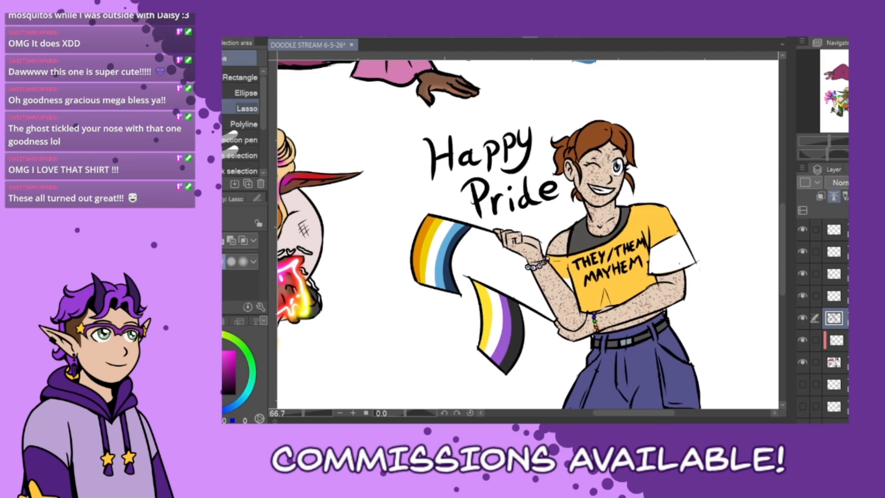
mouse_move(556, 193)
mouse_down()
mouse_move(562, 203)
mouse_move(560, 175)
mouse_move(491, 117)
mouse_move(421, 182)
mouse_move(477, 216)
mouse_move(576, 213)
mouse_up()
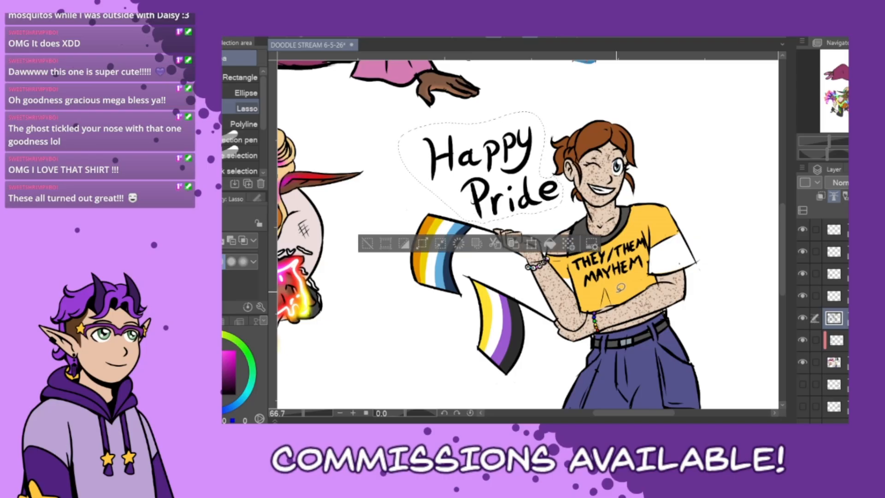
key(k)
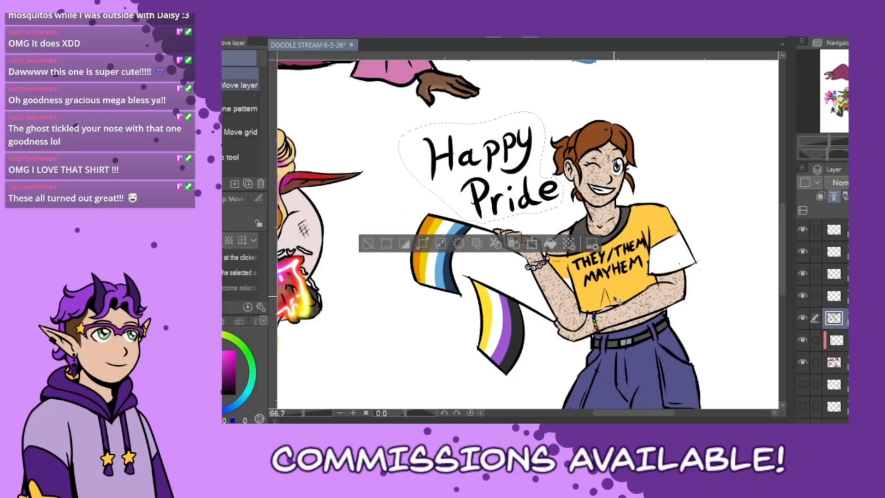
key(Left)
key(Left)
key(Left)
key(Left)
key(Left)
key(Left)
key(Left)
key(Left)
key(Left)
key(Left)
key(Left)
key(Left)
key(Left)
key(Left)
key(Left)
key(Left)
key(Left)
key(Left)
key(Left)
key(Left)
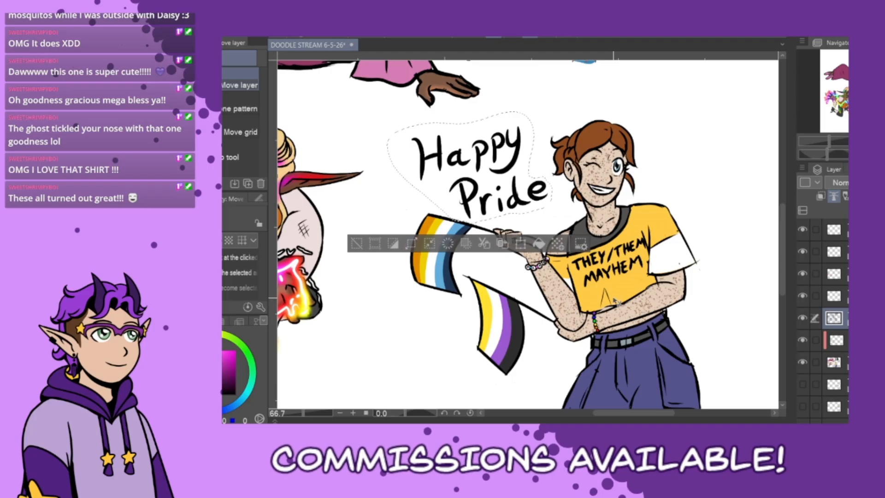
key(Left)
key(Left)
key(Left)
key(Left)
key(Left)
click(351, 243)
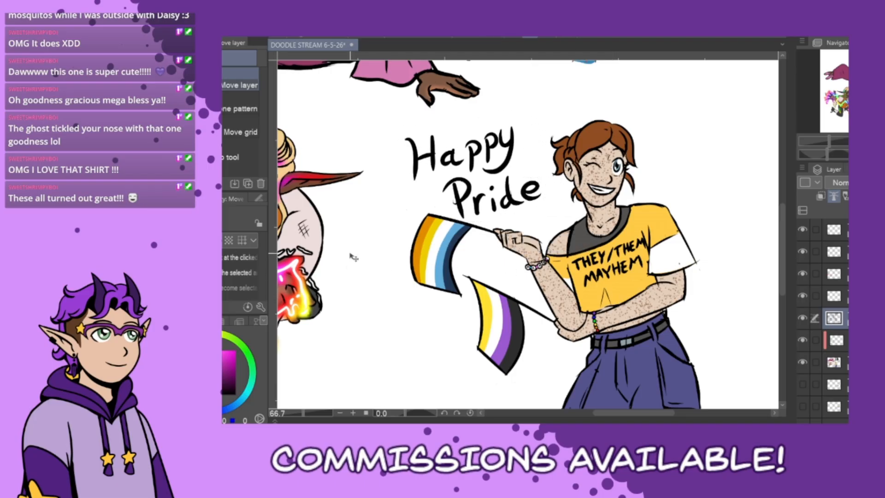
Draw a bold black exclamation mark after "Pride", next to the figure's head.
key(p)
click(550, 193)
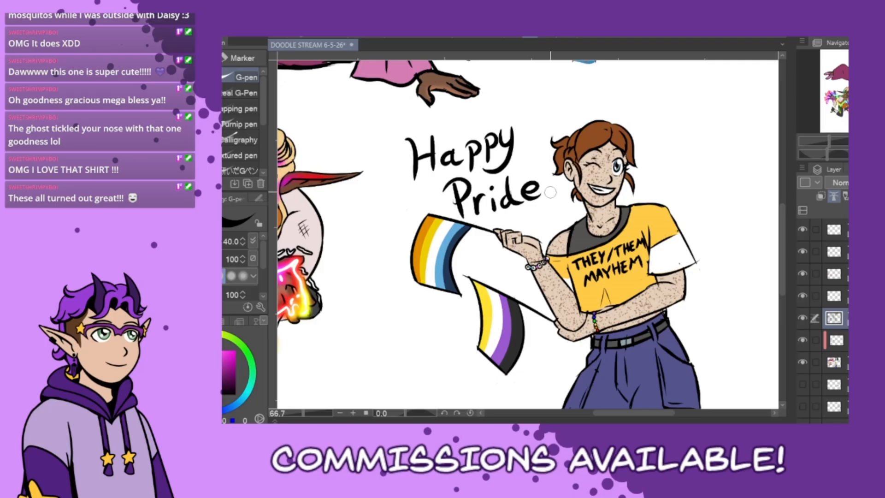
drag(537, 135, 546, 180)
click(548, 175)
key(ctrl+z)
key(ctrl+z)
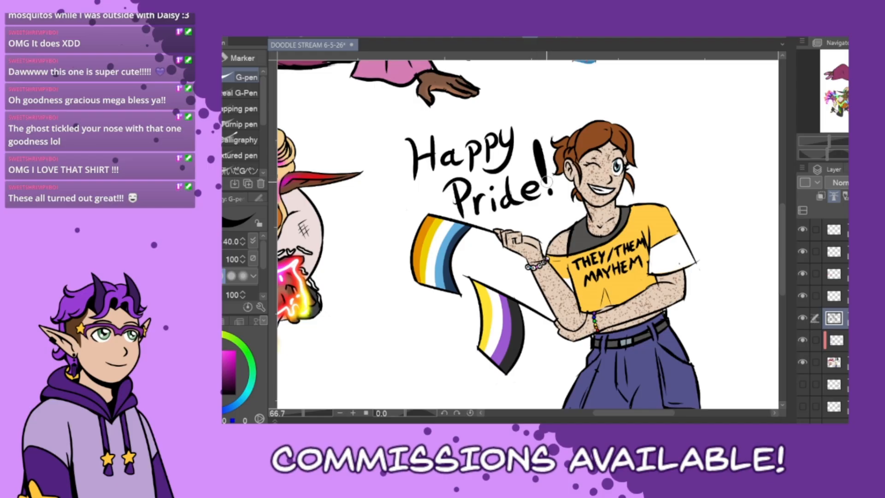
Lasso the flag-holding figure with its lettering across its three layers, move everything right towards the canvas edge, and deselect.
scroll(548, 181, down, 2)
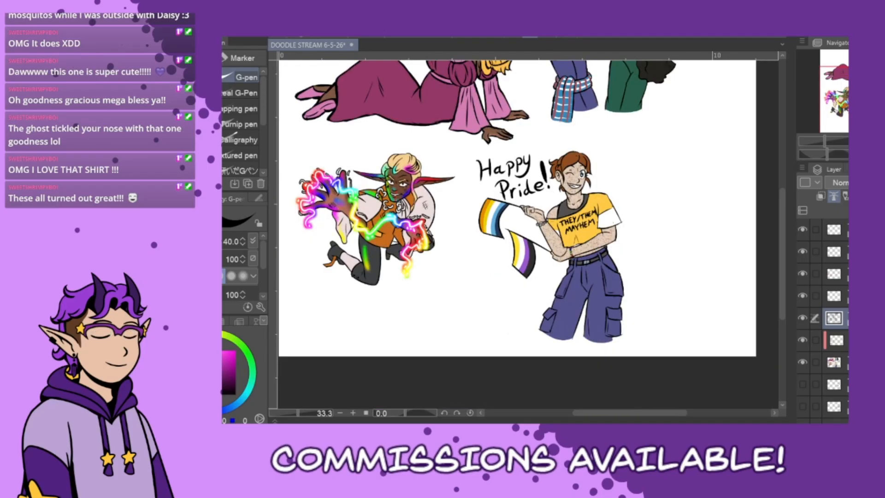
shift+click(834, 362)
key(m)
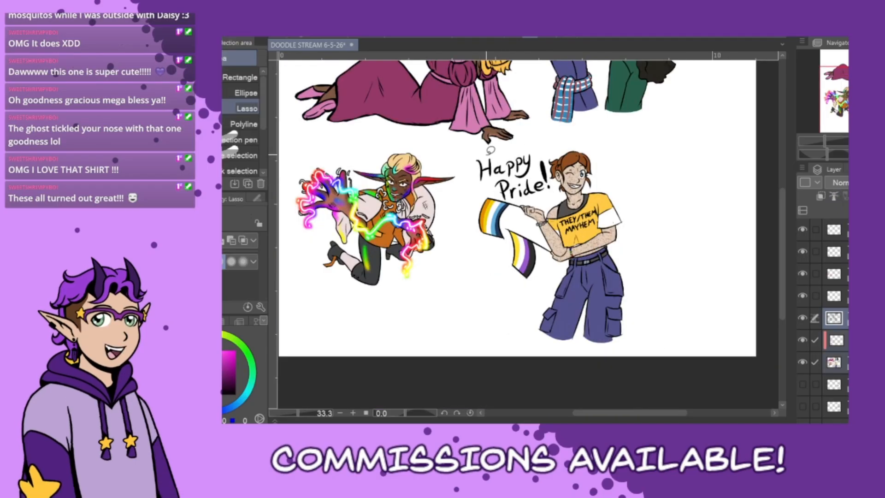
mouse_move(587, 143)
mouse_down()
mouse_move(474, 148)
mouse_move(550, 360)
mouse_move(685, 235)
mouse_up()
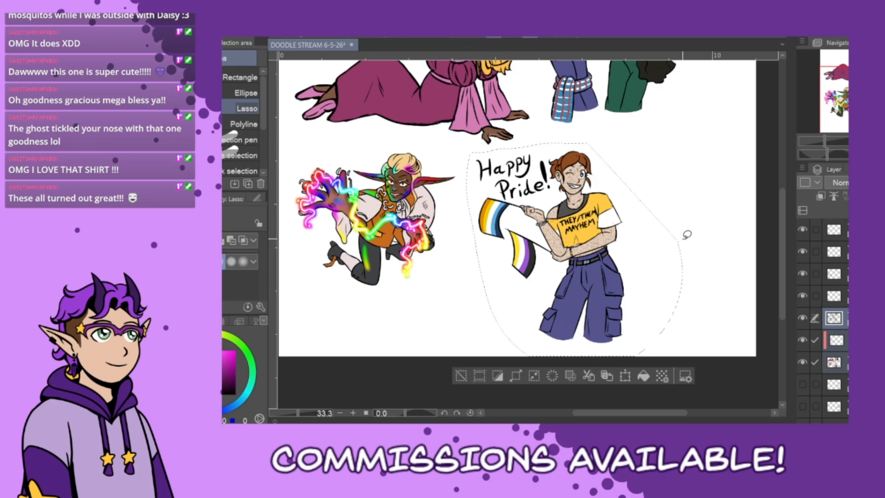
key(k)
mouse_move(640, 330)
mouse_down()
mouse_move(740, 332)
mouse_move(713, 334)
mouse_up()
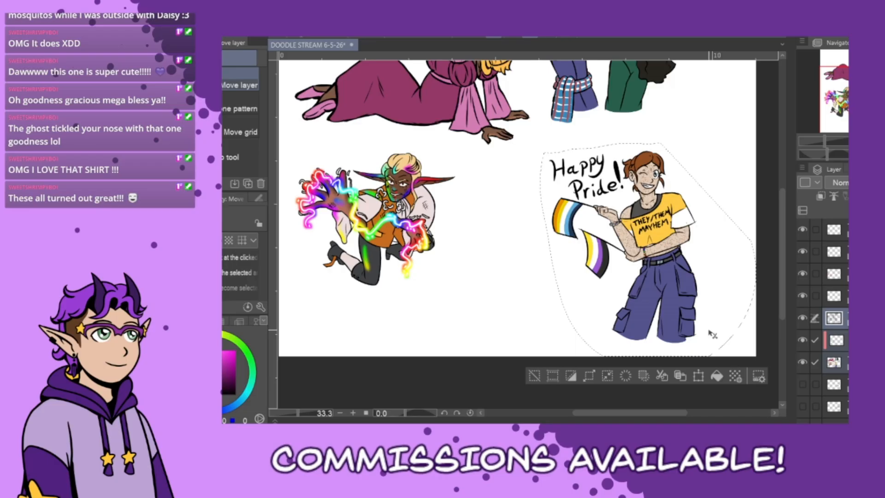
click(536, 376)
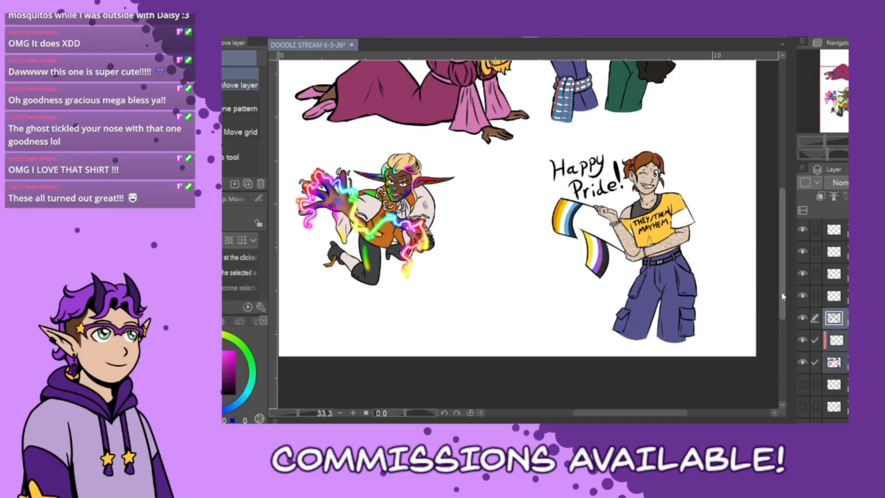
Save the drawing and fit the whole canvas of four doodles in view.
scroll(786, 266, up, 3)
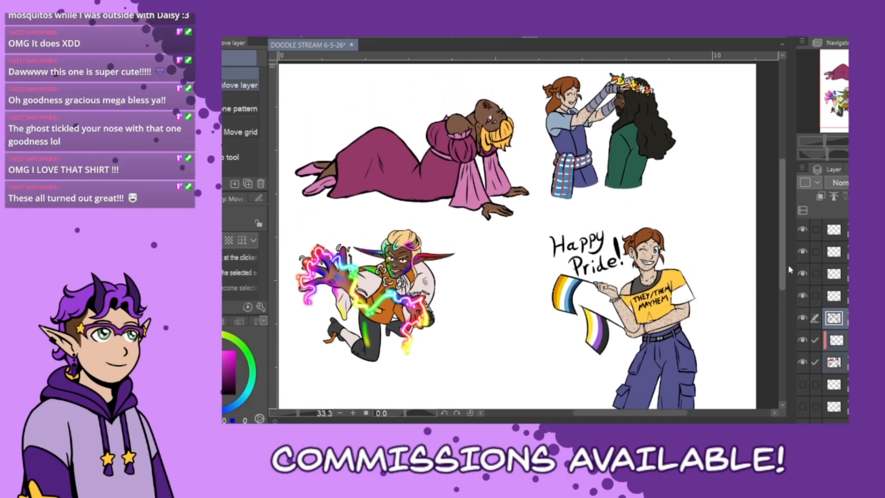
scroll(787, 272, down, 1)
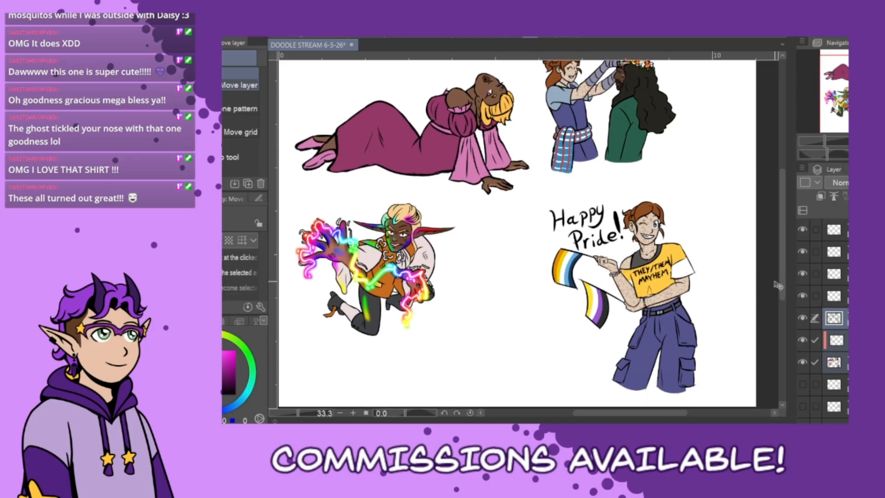
key(ctrl+s)
key(ctrl+0)
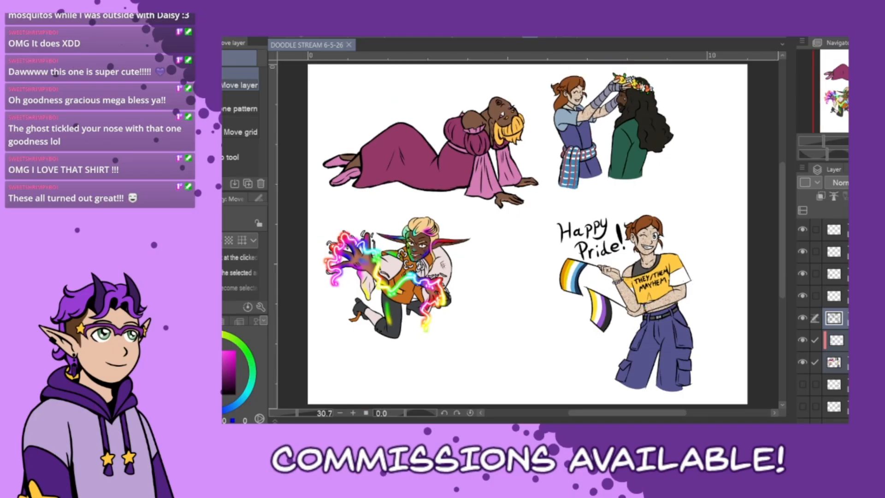